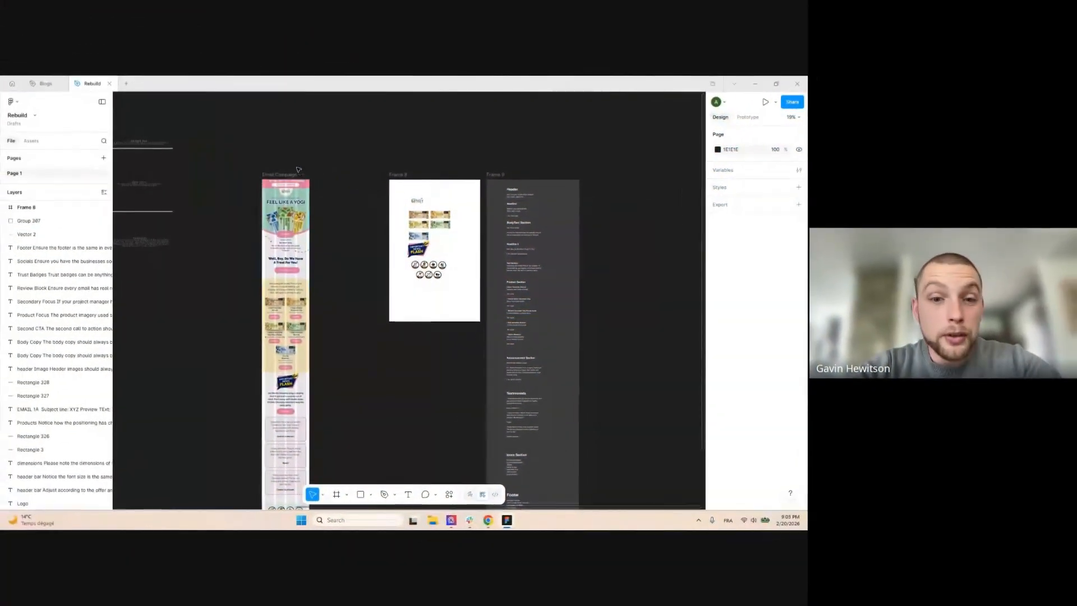
Select the Email Campaign - Desktop frame, scroll through it, then deselect it
scroll(299, 170, up, 3)
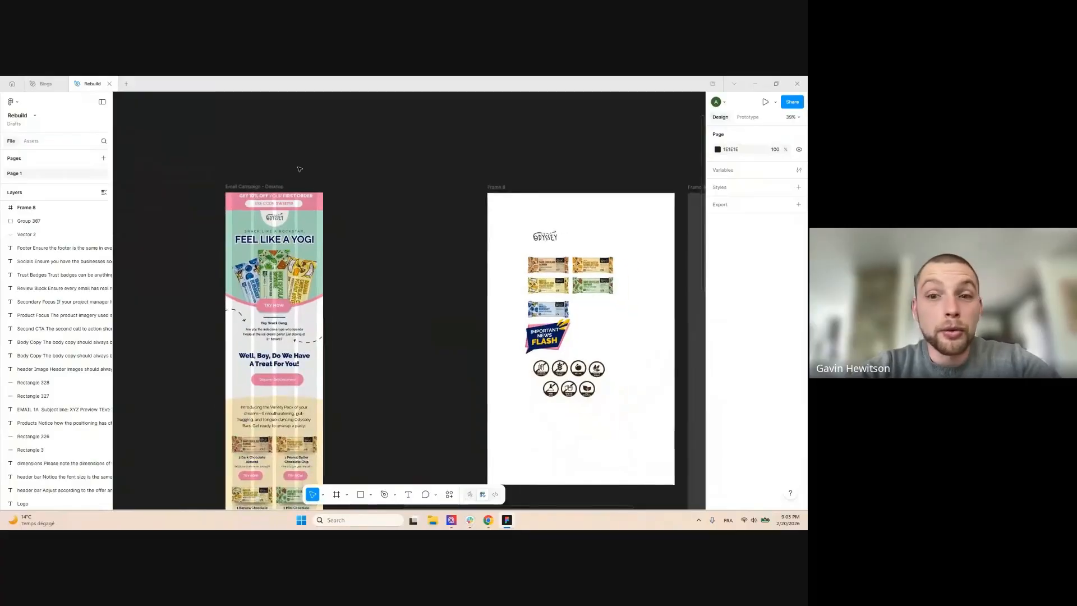
scroll(329, 172, down, 1)
scroll(330, 173, down, 2)
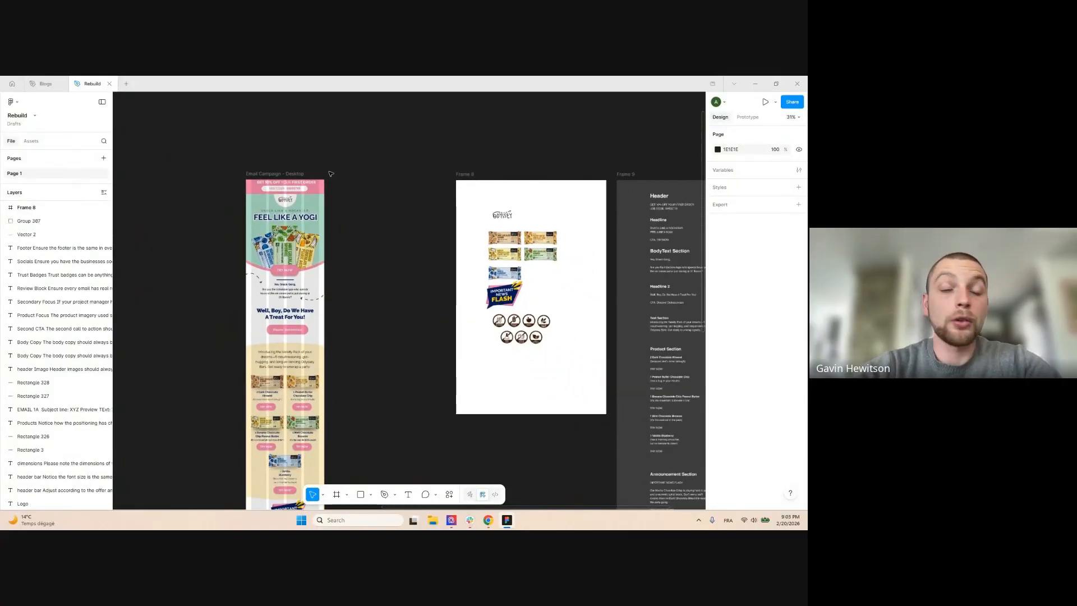
scroll(331, 173, down, 3)
scroll(303, 175, up, 2)
click(292, 176)
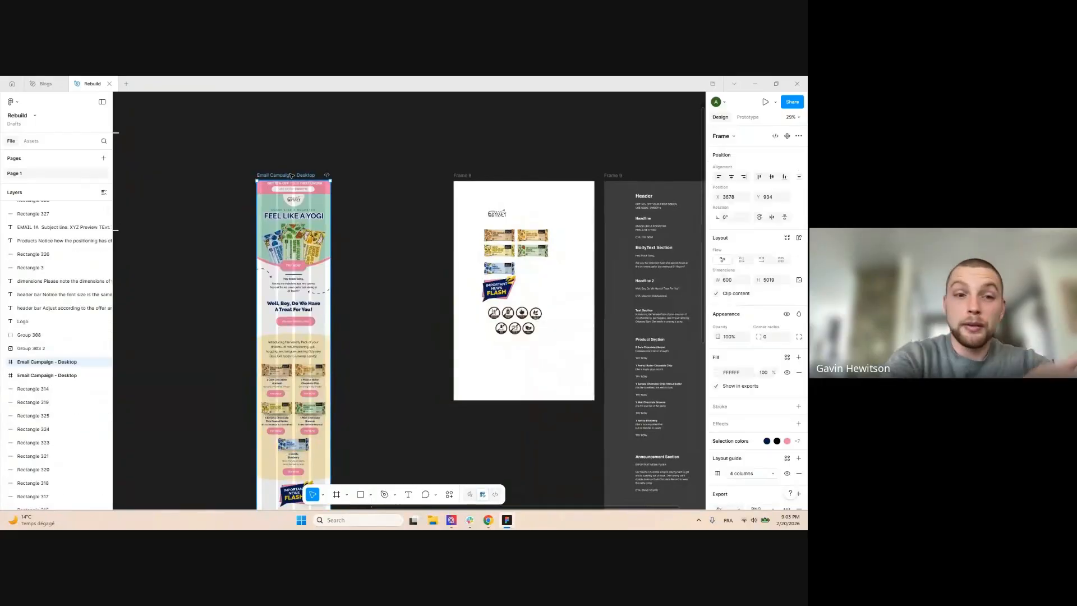
scroll(777, 400, down, 1)
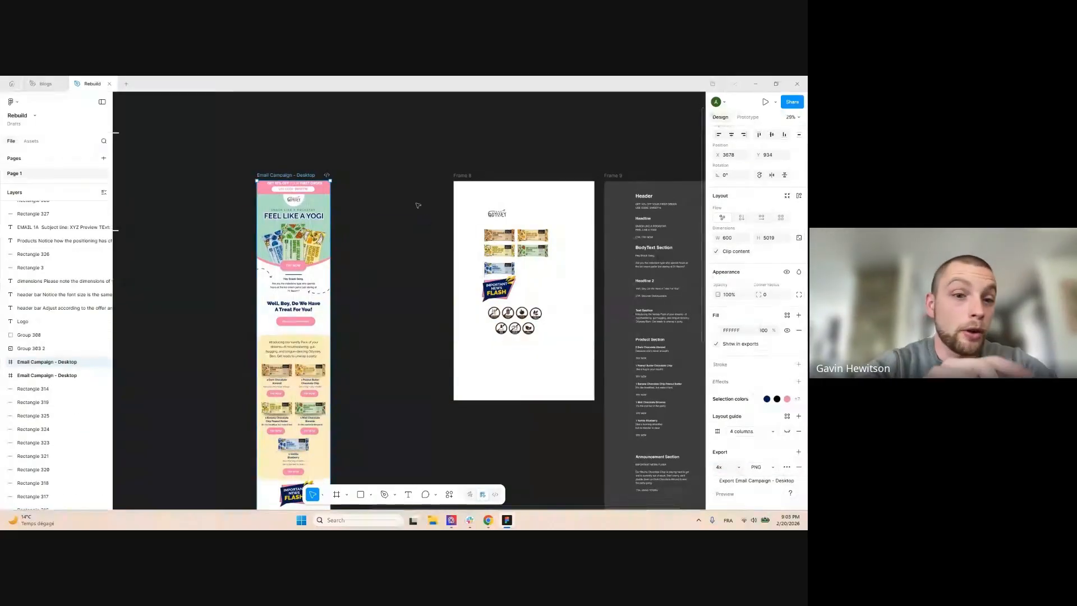
scroll(397, 174, down, 5)
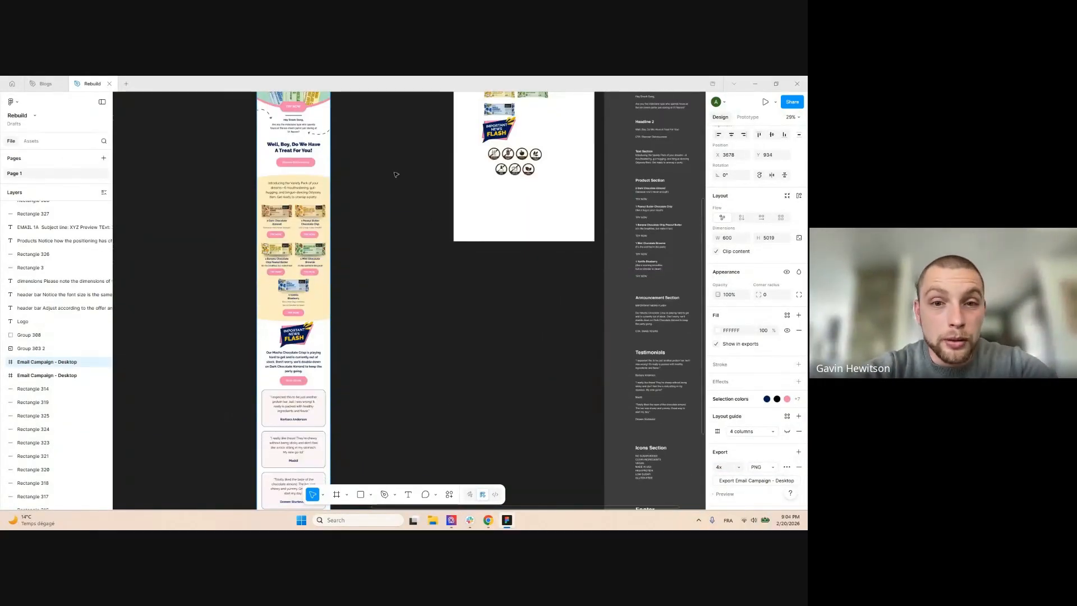
scroll(396, 174, down, 5)
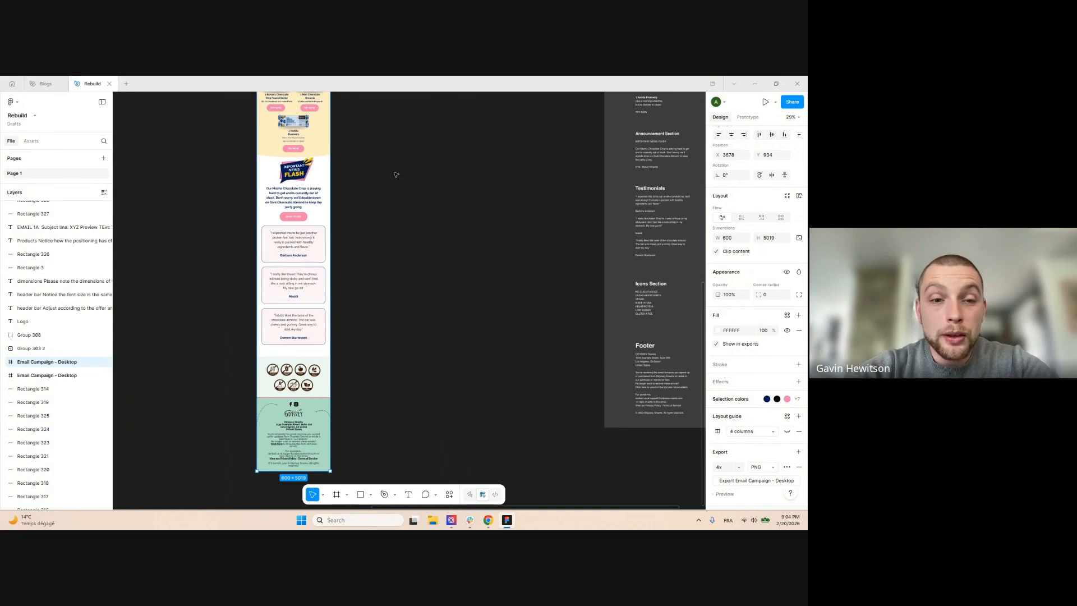
scroll(396, 174, up, 7)
scroll(397, 177, up, 2)
scroll(398, 178, down, 3)
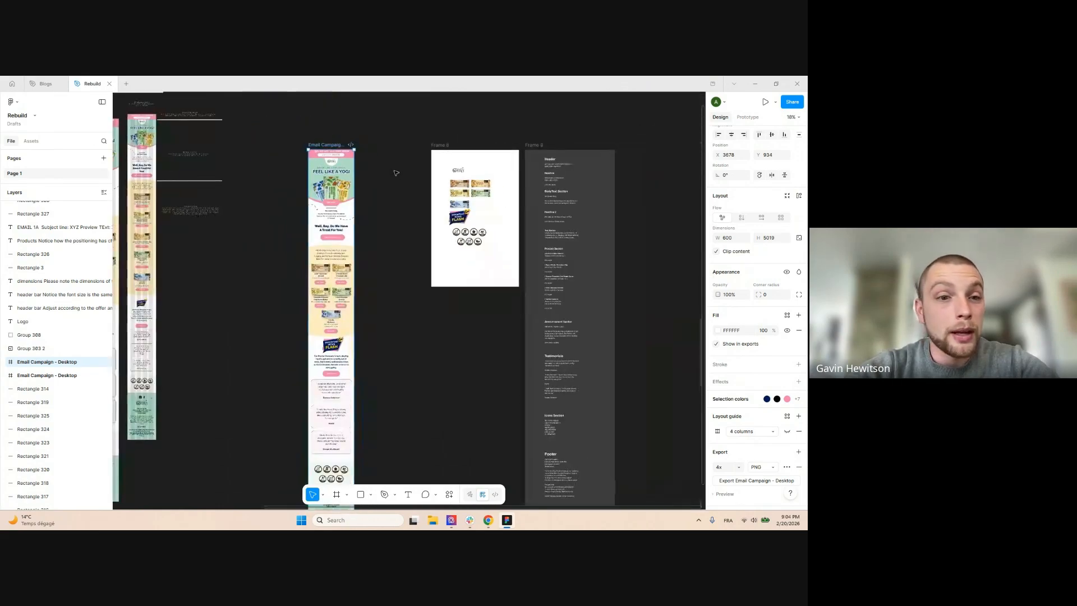
click(401, 178)
scroll(377, 141, up, 1)
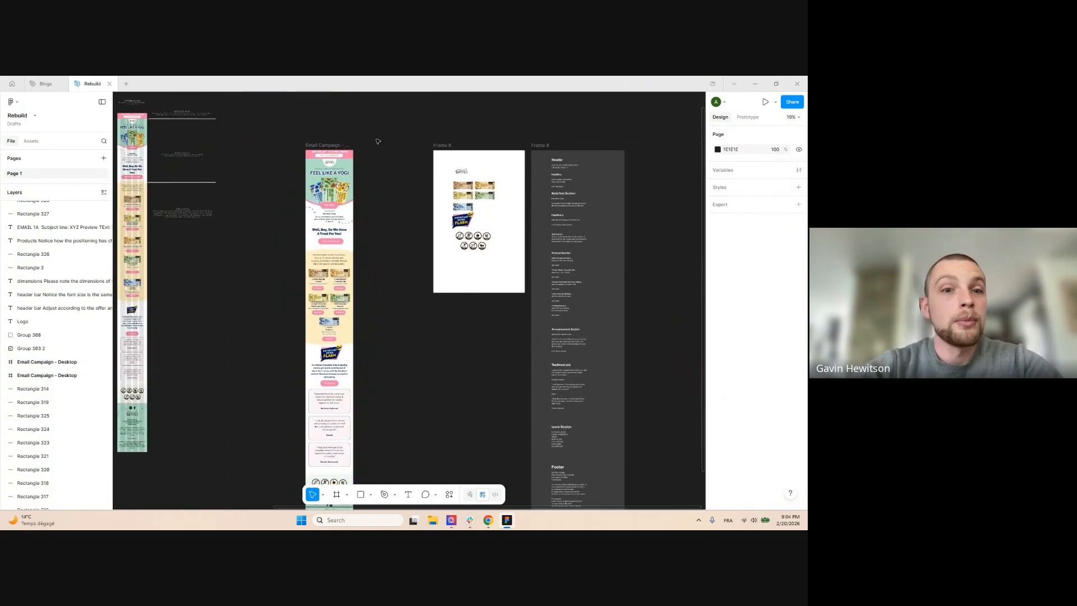
scroll(378, 142, up, 2)
Recentre the view and nudge the Email Campaign frame slightly left
drag(387, 136, 368, 138)
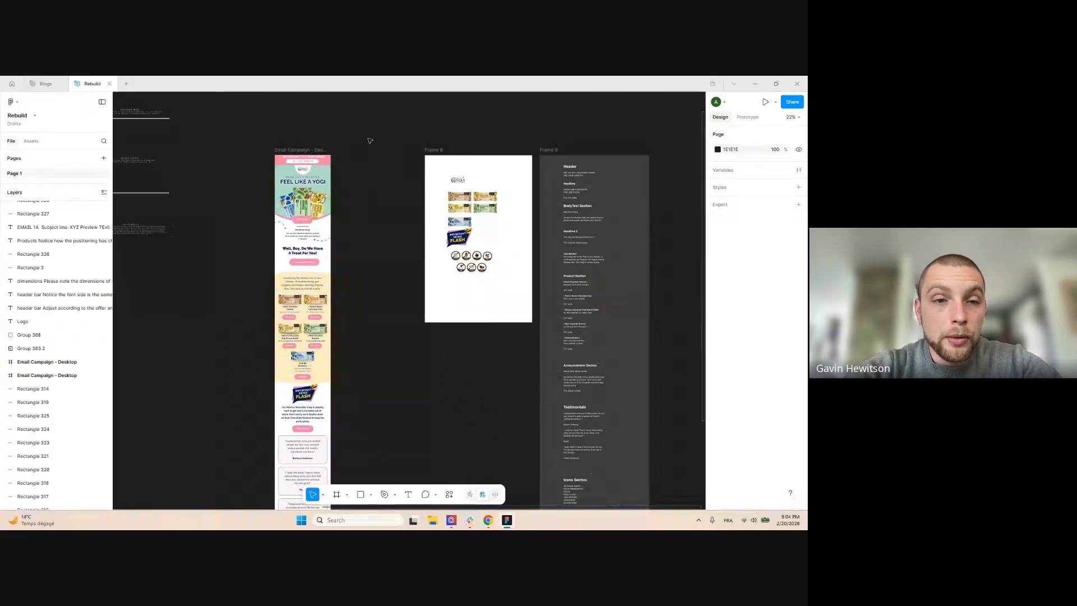
scroll(371, 141, up, 1)
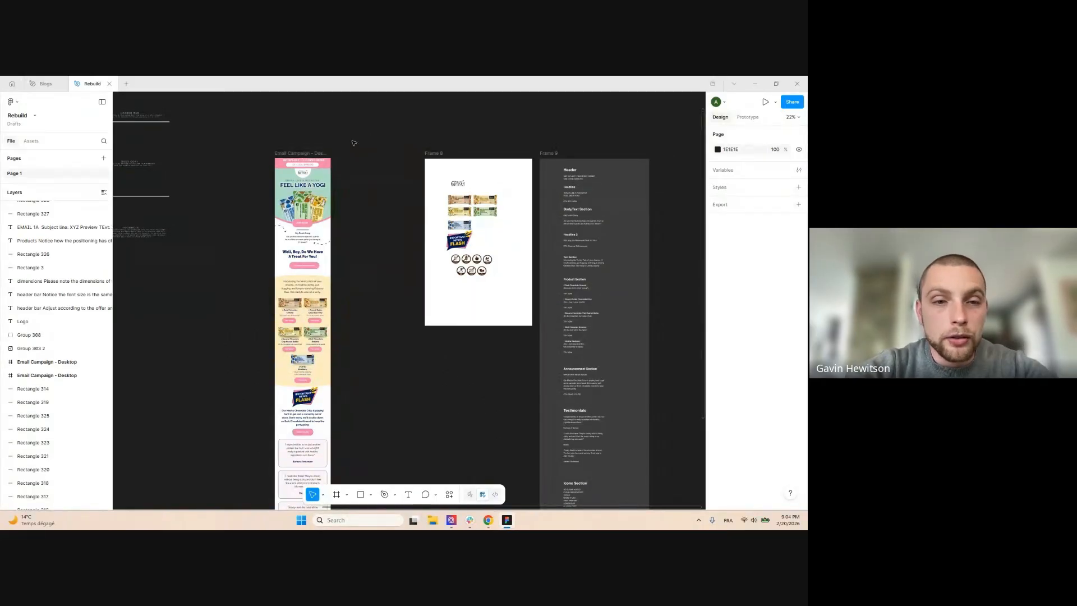
scroll(355, 141, up, 4)
scroll(357, 142, down, 1)
scroll(388, 144, down, 7)
scroll(361, 145, up, 2)
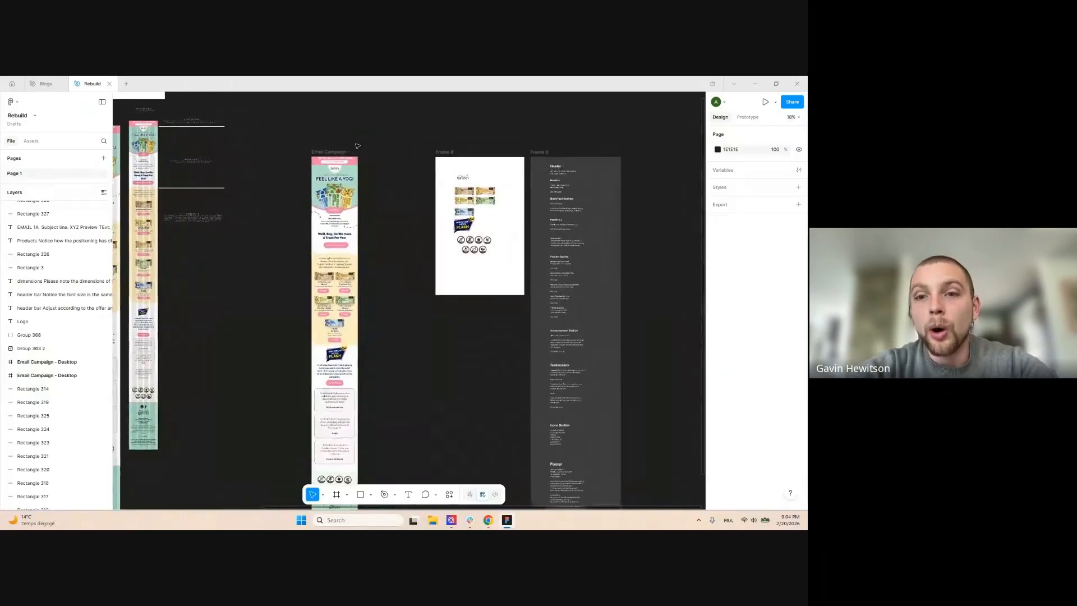
scroll(357, 146, up, 1)
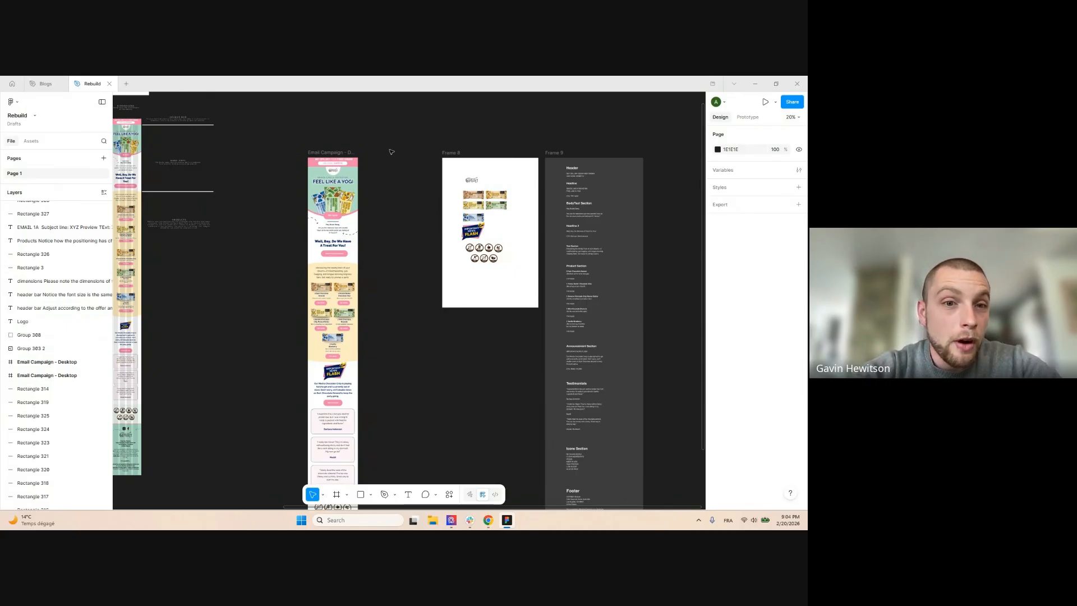
scroll(392, 151, up, 5)
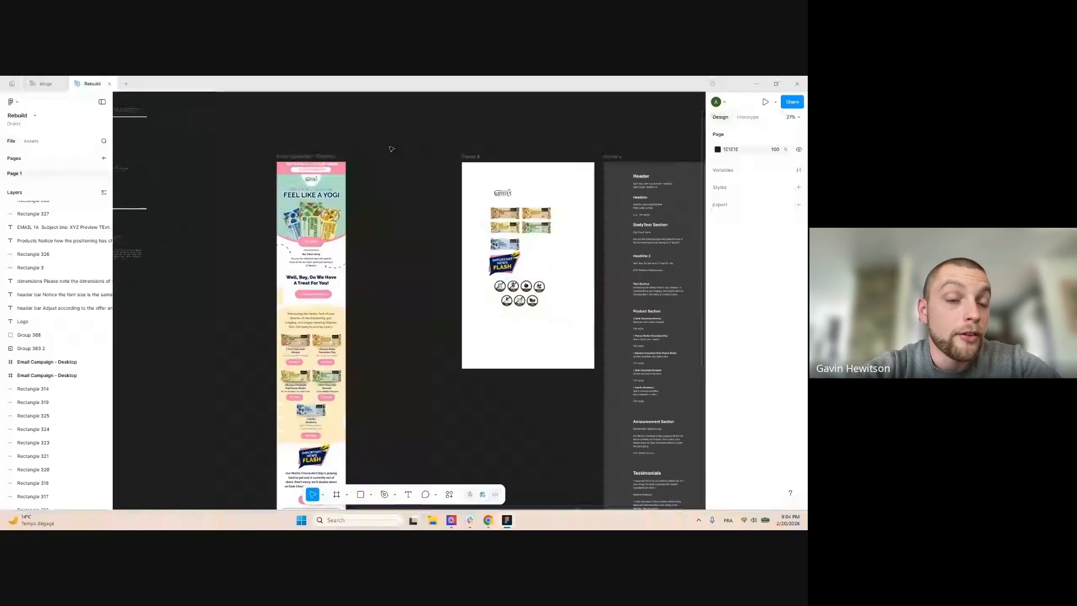
scroll(391, 148, down, 2)
scroll(444, 144, up, 2)
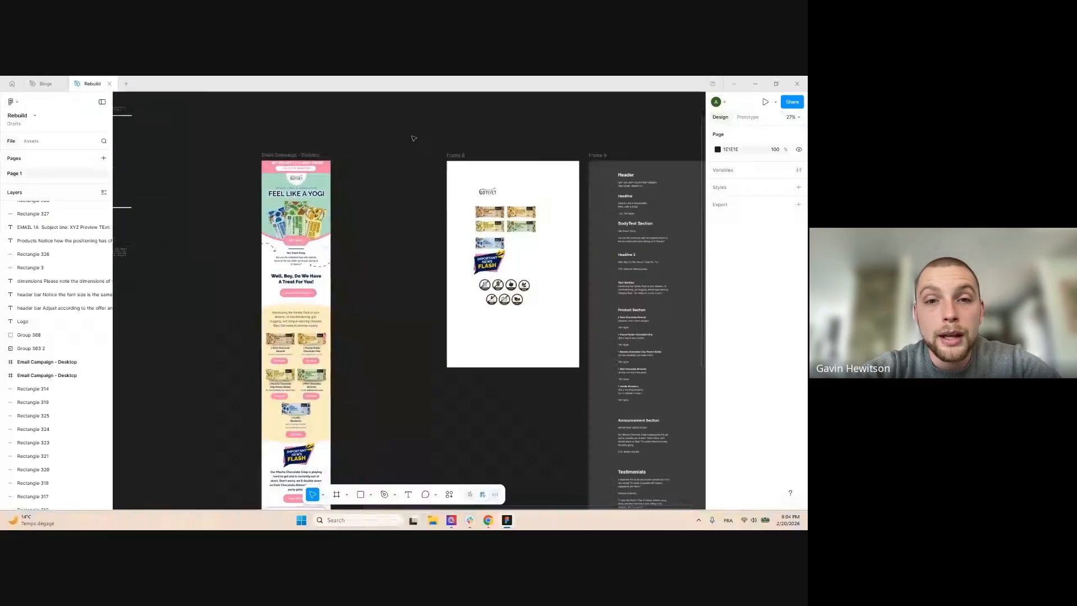
drag(358, 160, 316, 140)
drag(250, 137, 230, 136)
click(328, 128)
drag(325, 127, 343, 152)
scroll(328, 130, up, 1)
scroll(344, 152, up, 3)
Draw a new frame right of the email and size it 600 × 4207
click(336, 496)
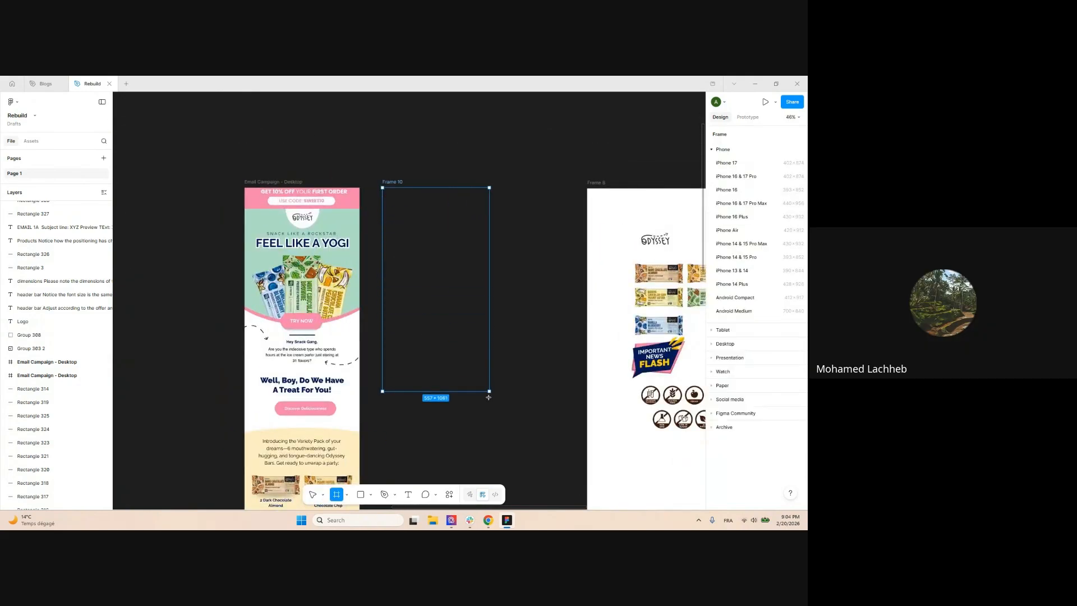
drag(477, 383, 476, 384)
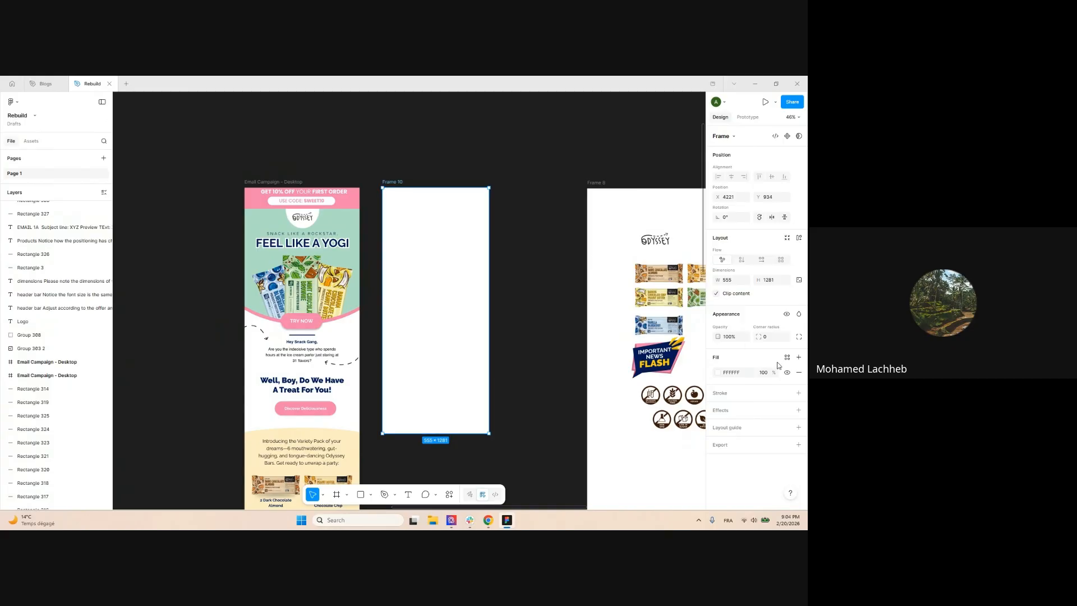
click(729, 281)
text(600)
key(Return)
scroll(414, 254, down, 5)
drag(414, 254, 415, 487)
scroll(413, 127, up, 5)
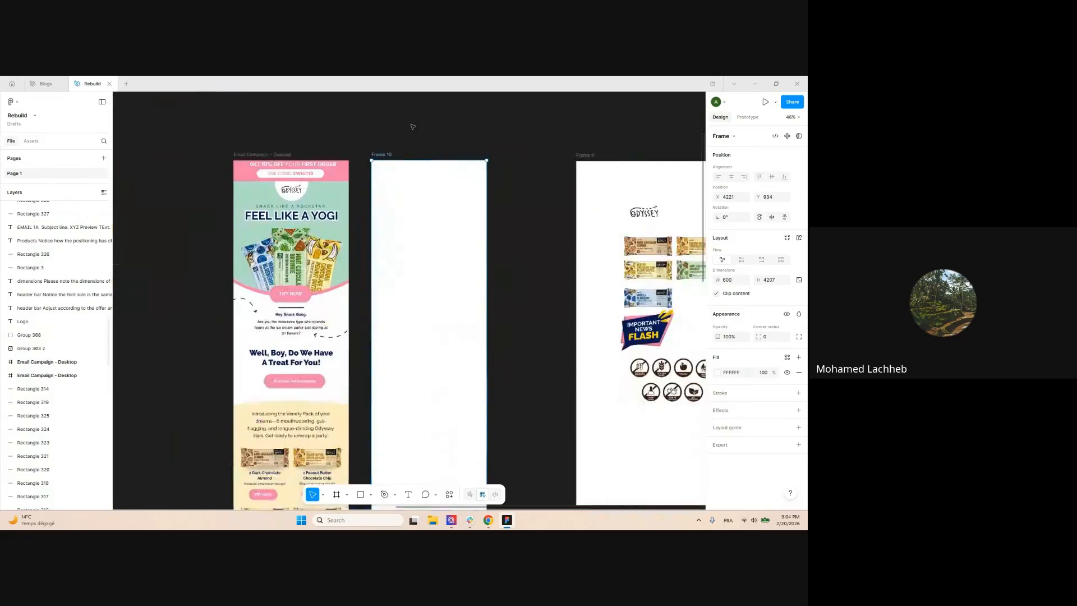
click(413, 127)
scroll(426, 152, down, 3)
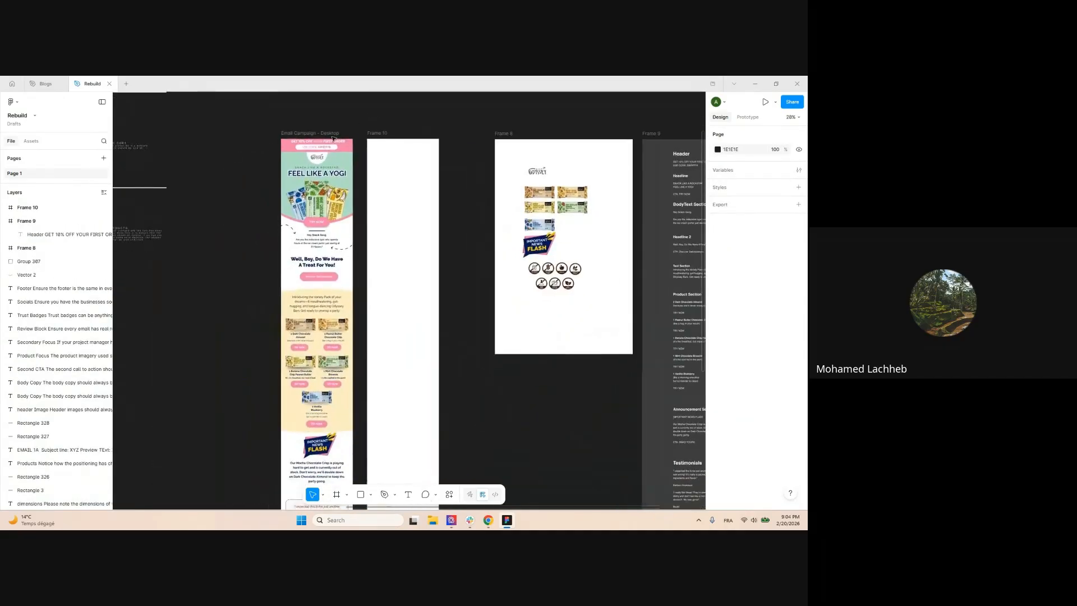
Scroll and zoom through the Email Campaign frame down to its footer
scroll(333, 139, up, 4)
scroll(382, 188, down, 3)
drag(265, 299, 303, 161)
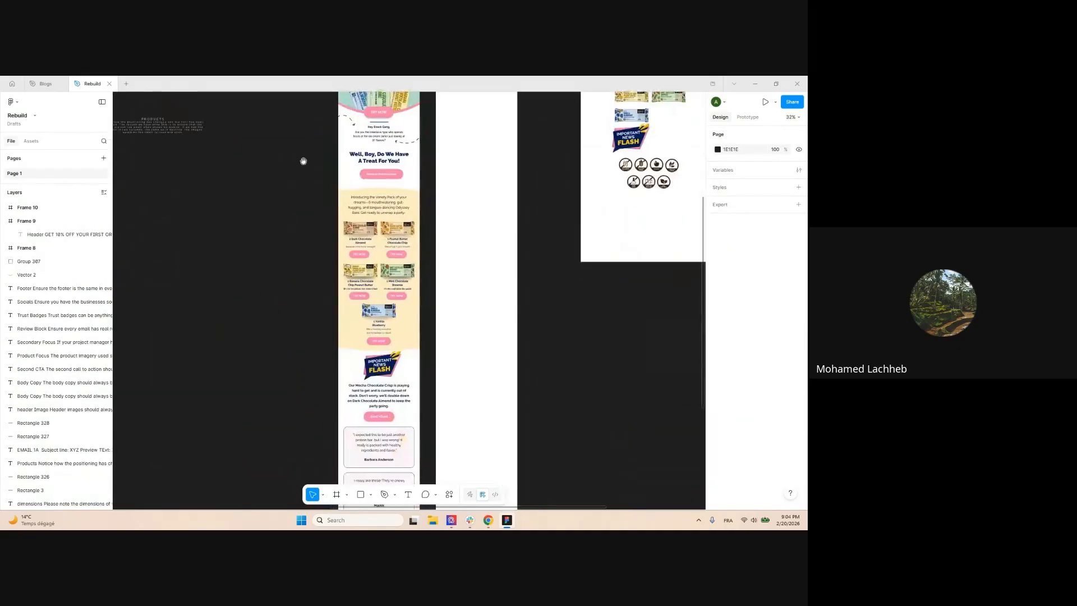
scroll(304, 161, down, 4)
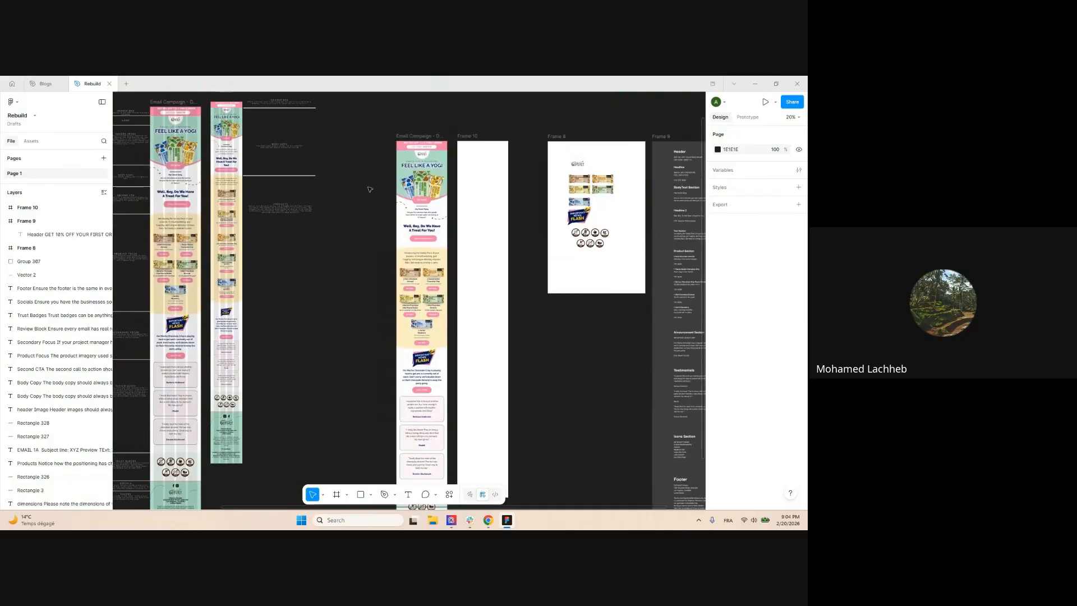
scroll(391, 125, up, 4)
scroll(465, 177, down, 4)
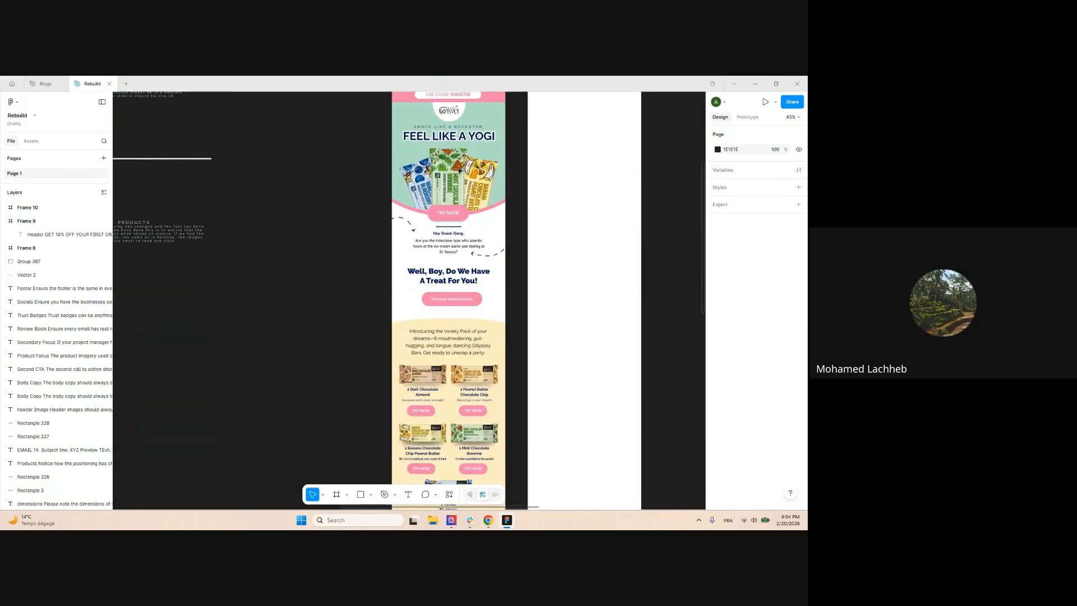
scroll(422, 247, down, 2)
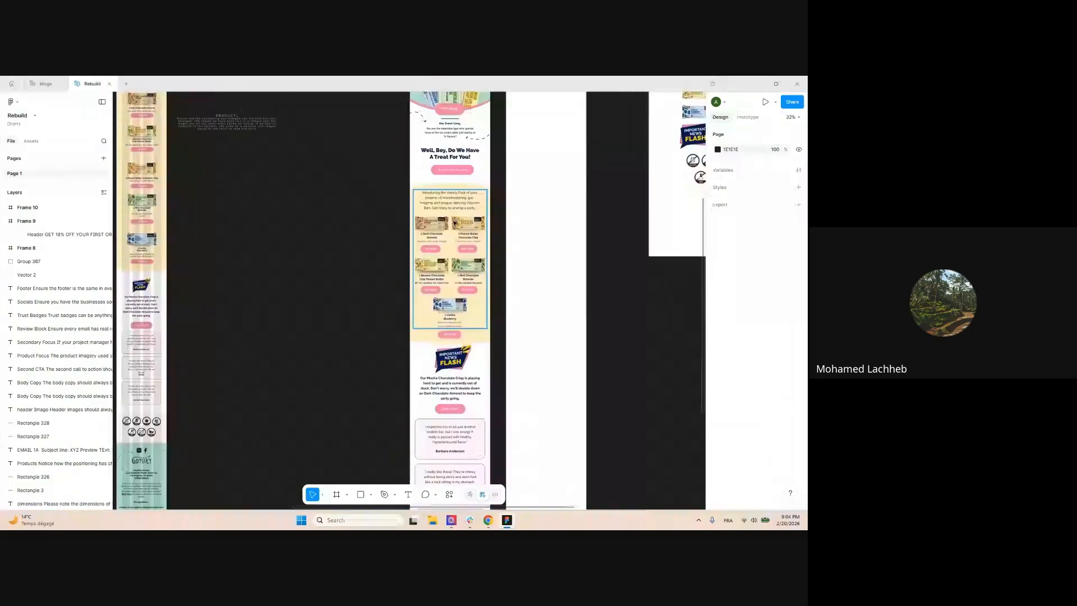
scroll(422, 279, down, 8)
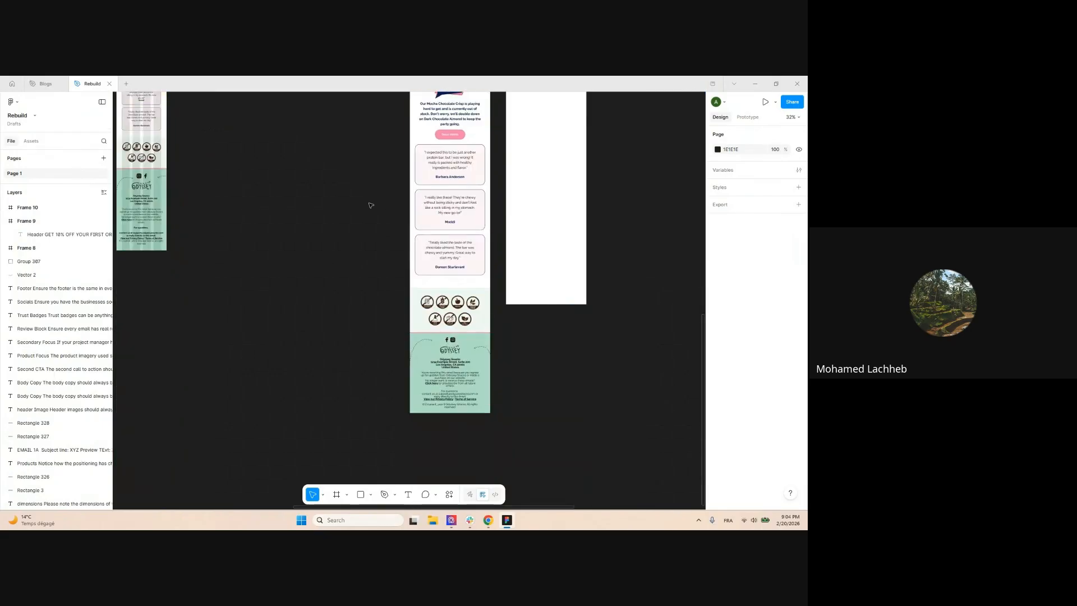
scroll(481, 271, up, 2)
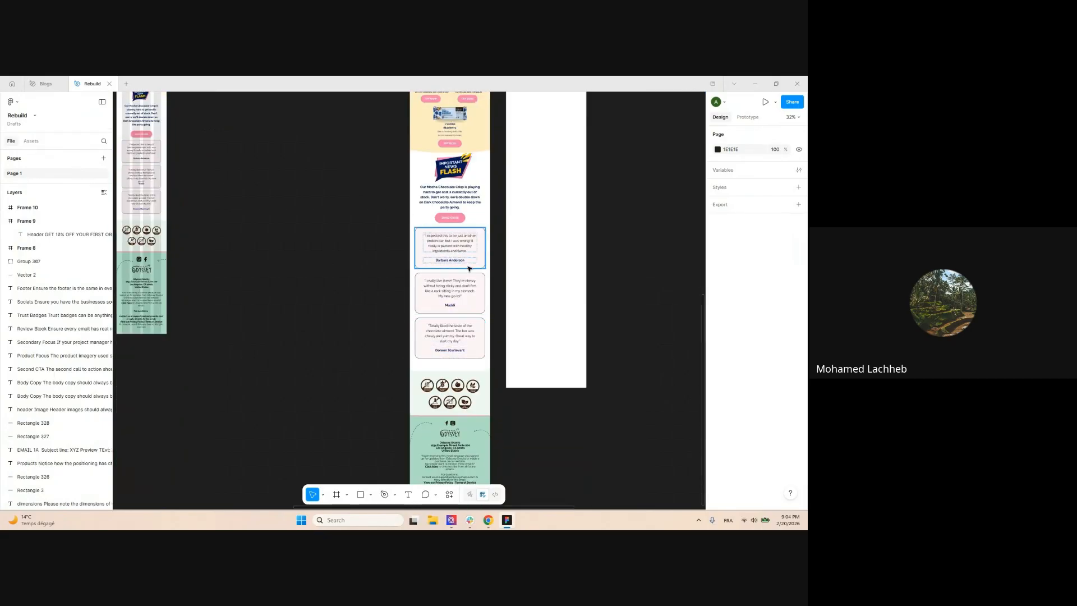
scroll(470, 269, down, 3)
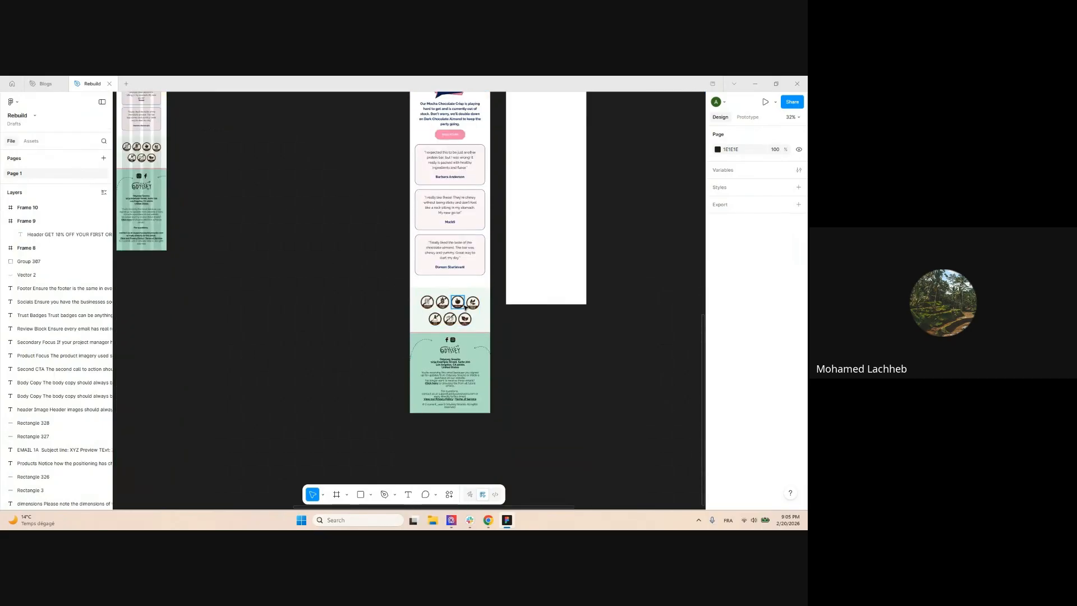
scroll(464, 307, up, 8)
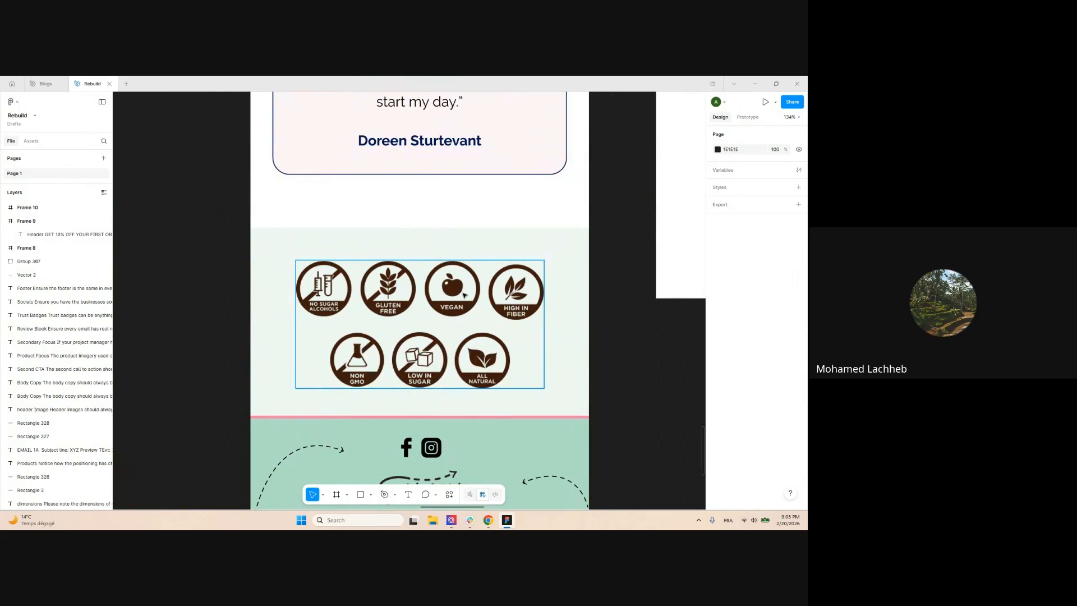
scroll(464, 294, down, 3)
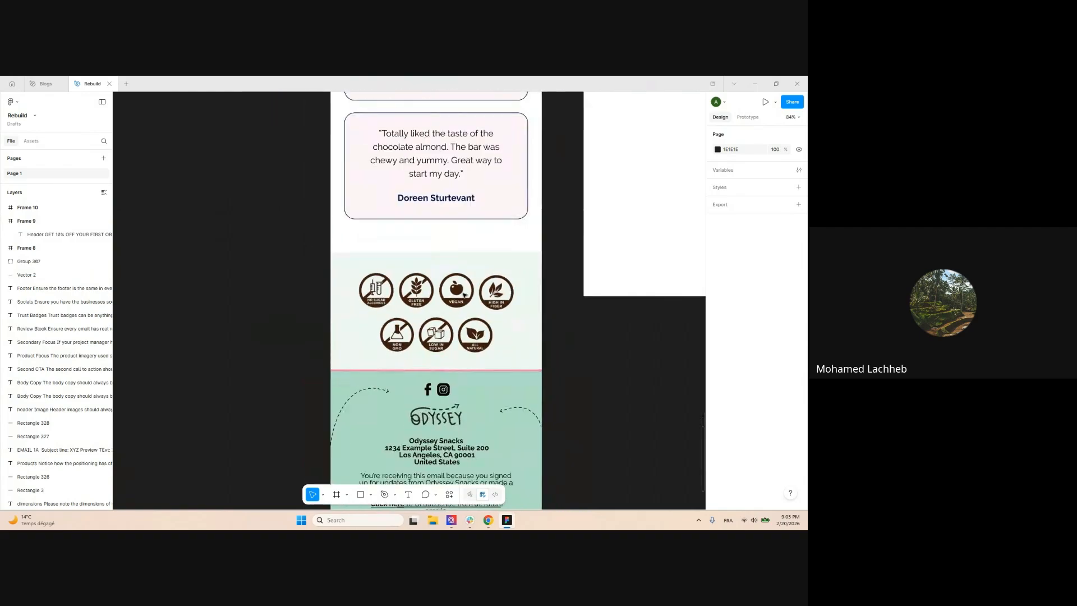
scroll(457, 277, down, 4)
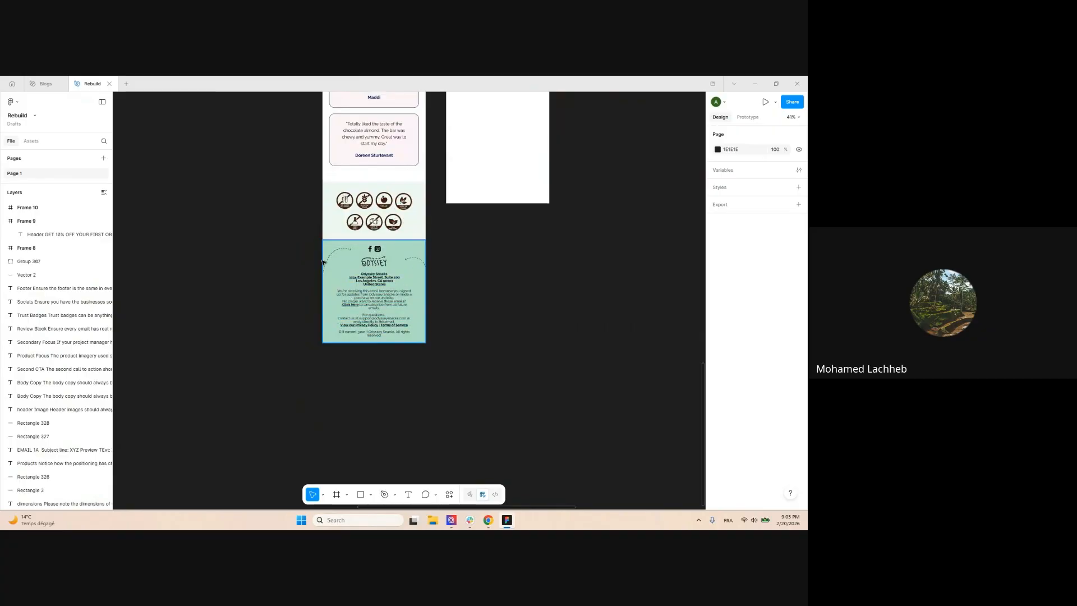
scroll(263, 266, down, 3)
drag(460, 229, 447, 334)
scroll(369, 139, up, 4)
scroll(394, 152, down, 2)
Move the Email Campaign frame further left, away from the new blank frame
drag(324, 174, 283, 173)
click(635, 253)
scroll(634, 254, up, 2)
scroll(617, 244, down, 1)
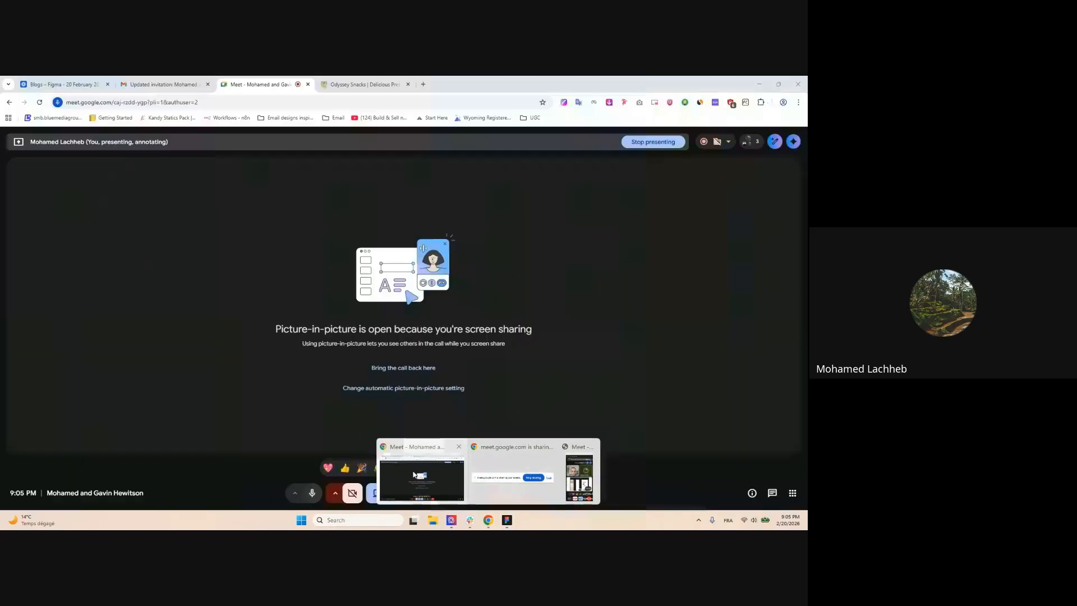
Bring up the Odyssey Snacks website in Chrome and close the Refer A Friend popup
click(422, 472)
click(358, 81)
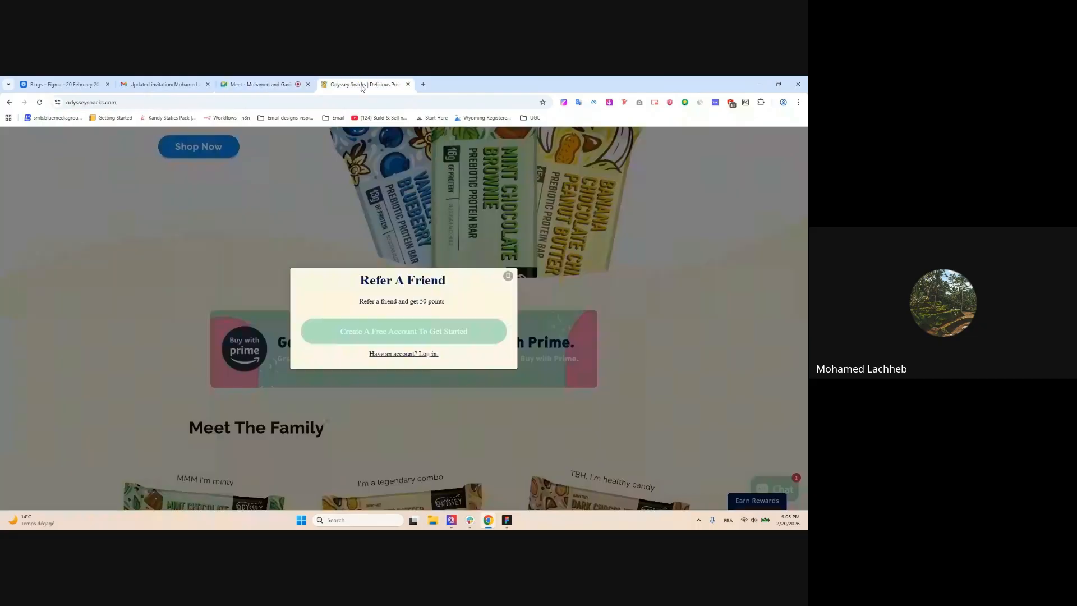
click(508, 277)
scroll(392, 226, up, 4)
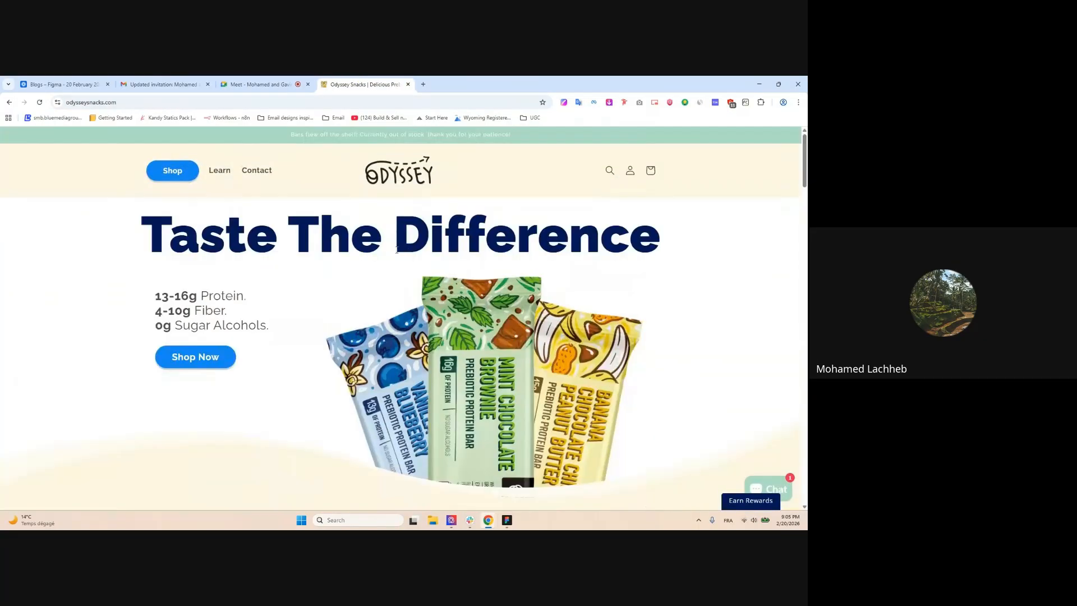
Scroll down the site to the FAQs and the footer Odyssey logo
scroll(393, 226, down, 5)
scroll(394, 226, down, 3)
scroll(401, 232, down, 2)
scroll(422, 265, up, 5)
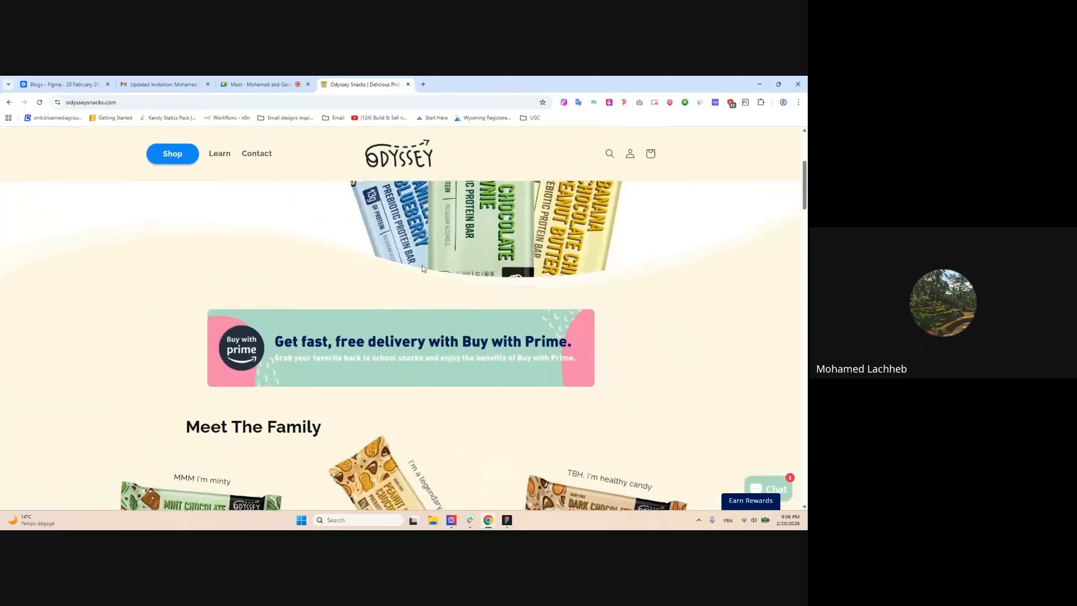
scroll(422, 265, up, 4)
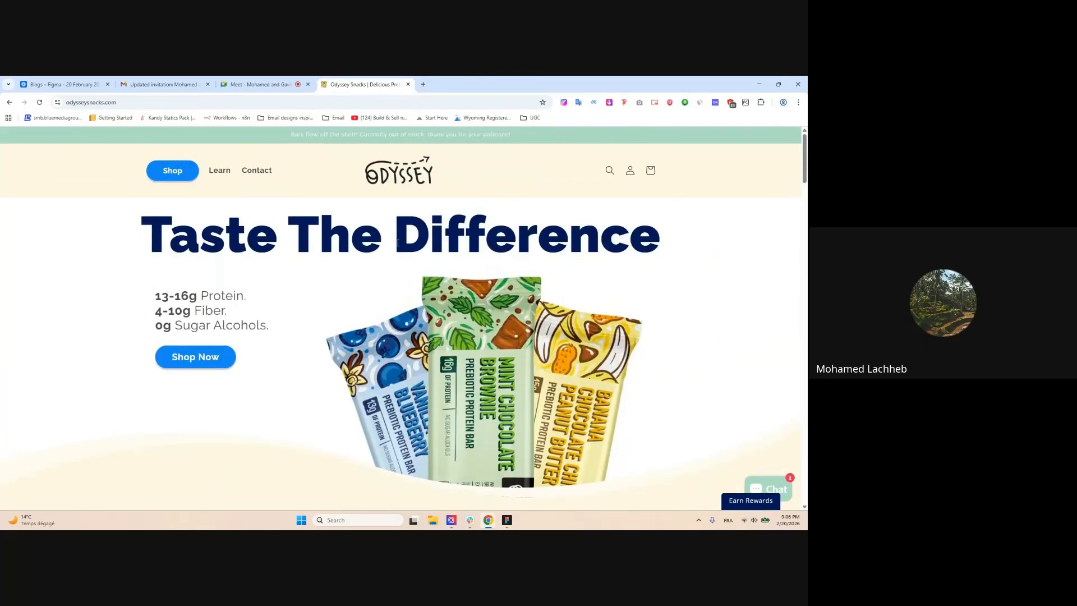
scroll(398, 242, down, 15)
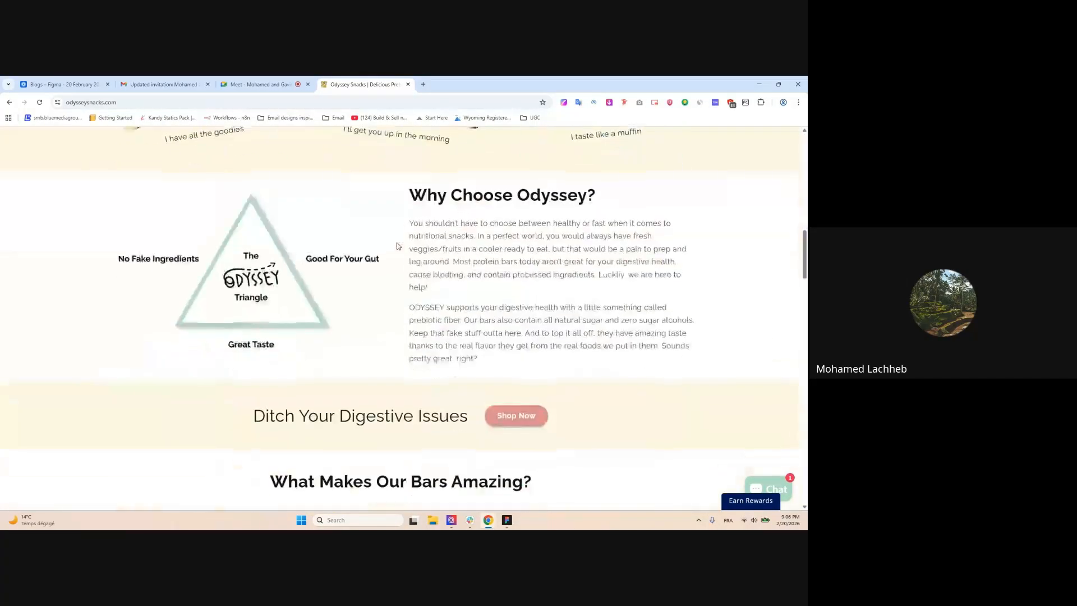
scroll(397, 246, down, 5)
scroll(181, 272, up, 3)
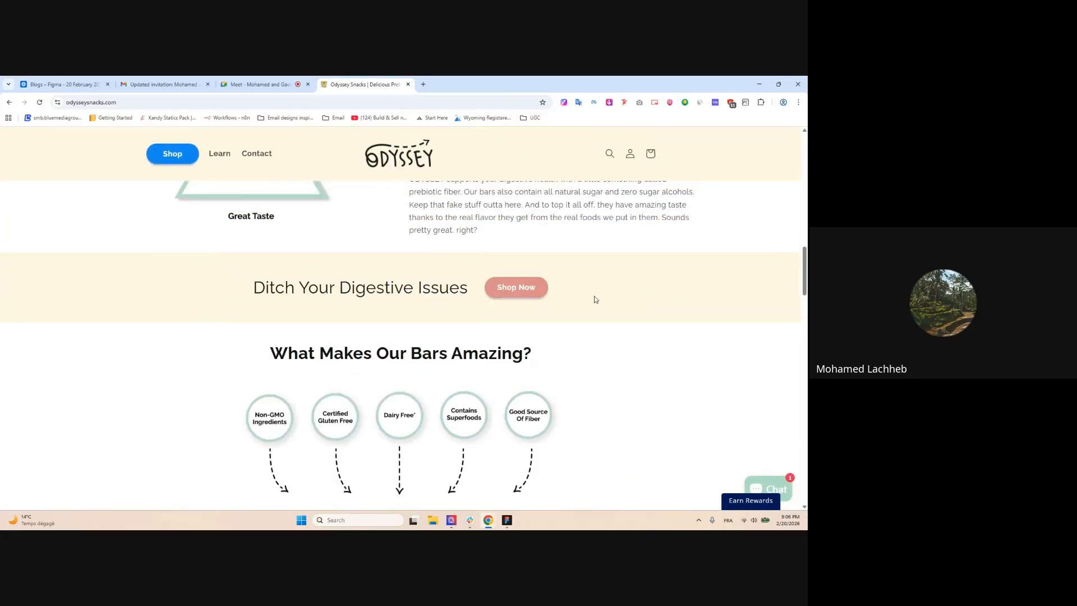
scroll(652, 308, up, 15)
scroll(520, 238, down, 20)
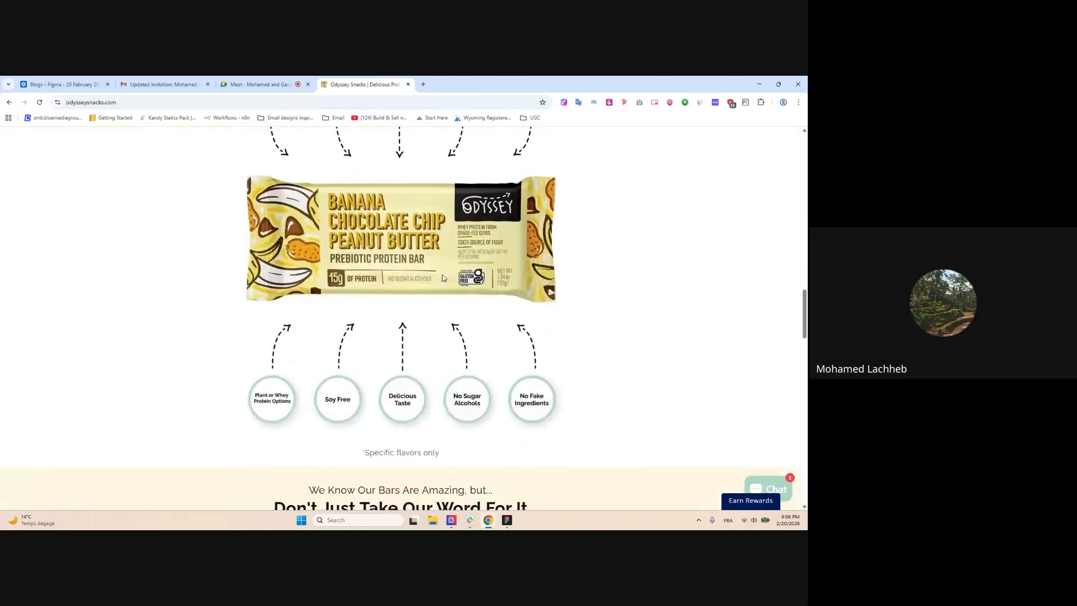
scroll(443, 277, down, 15)
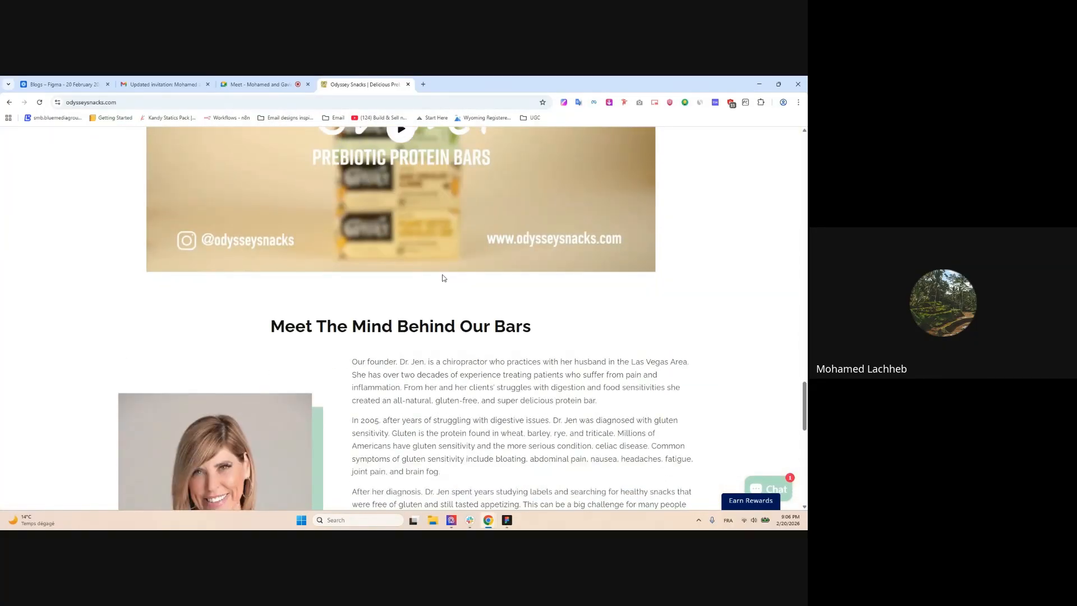
scroll(443, 278, down, 15)
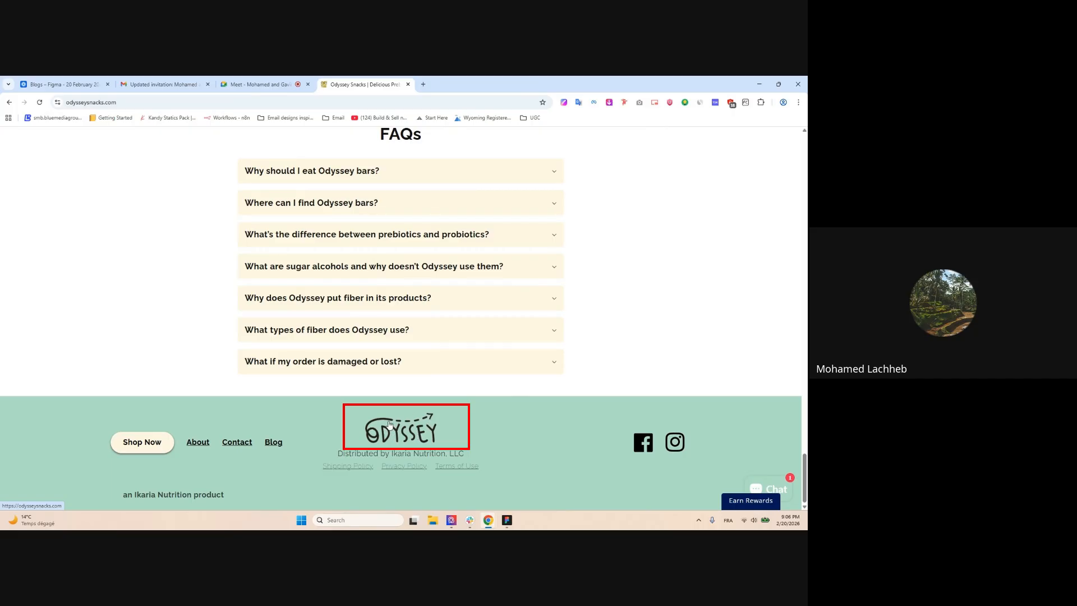
Drop the website's Odyssey footer logo onto the Figma canvas, then delete it
drag(497, 425, 471, 253)
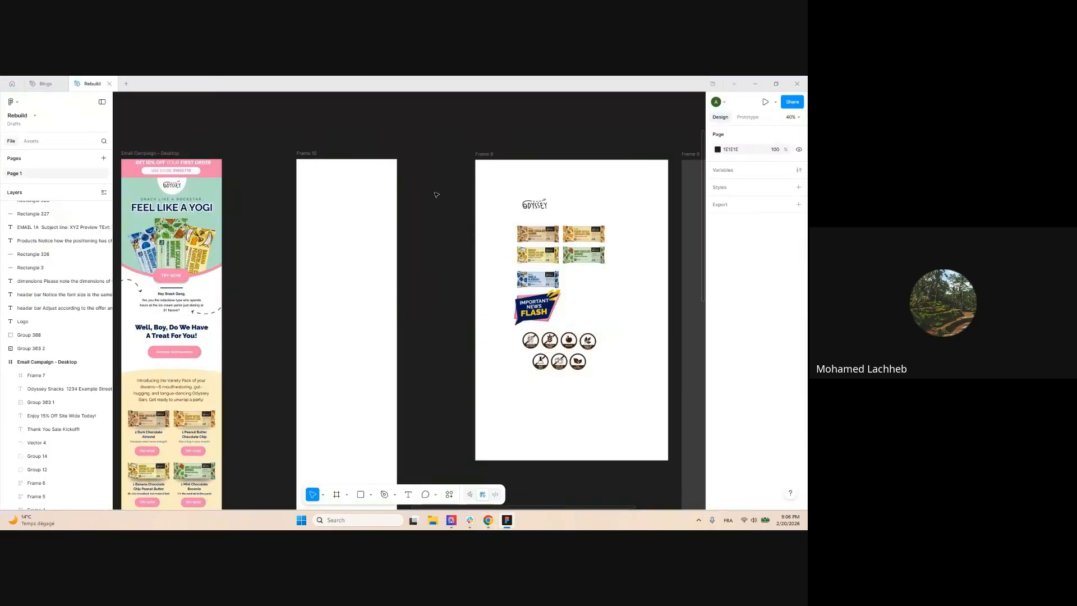
drag(437, 195, 436, 194)
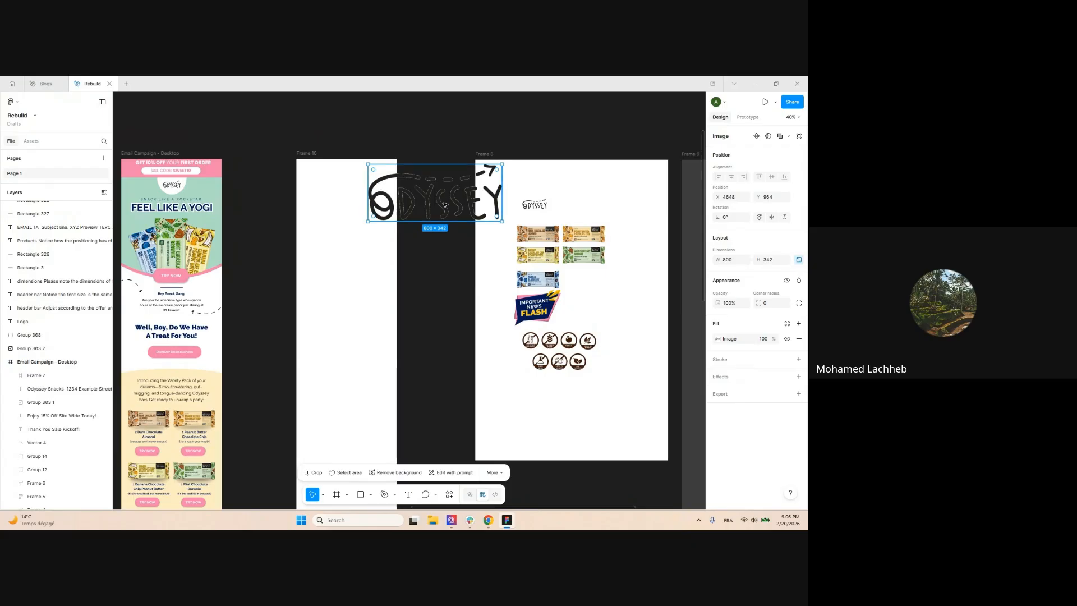
key(Delete)
scroll(517, 276, up, 3)
click(486, 524)
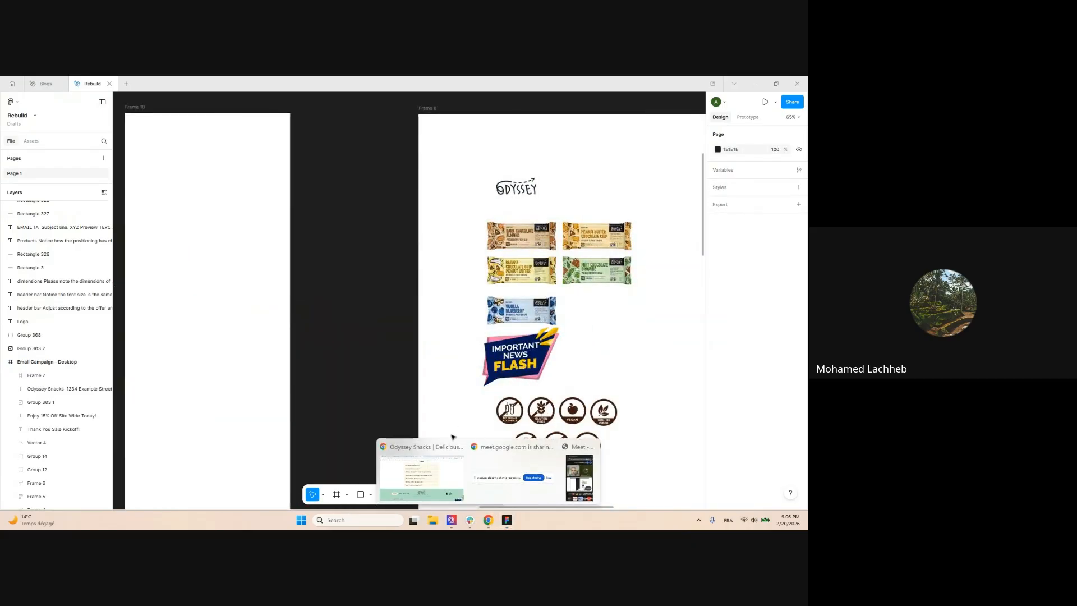
Return to the Odyssey Snacks site and try dragging the footer logo again
click(434, 469)
scroll(374, 265, up, 5)
scroll(381, 249, down, 2)
scroll(381, 248, down, 3)
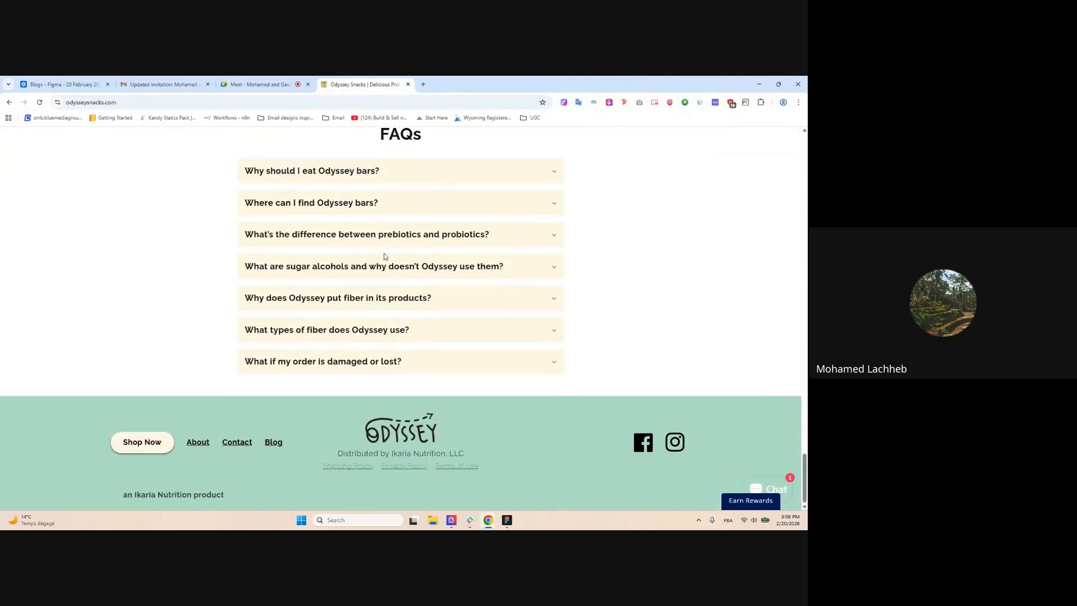
drag(501, 426, 399, 428)
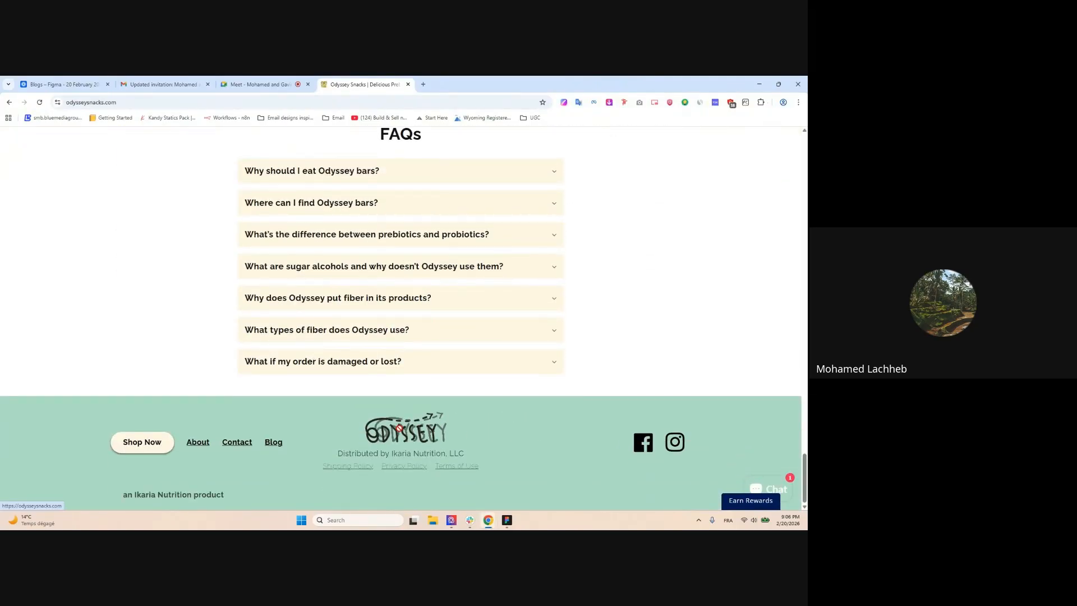
scroll(375, 405, up, 15)
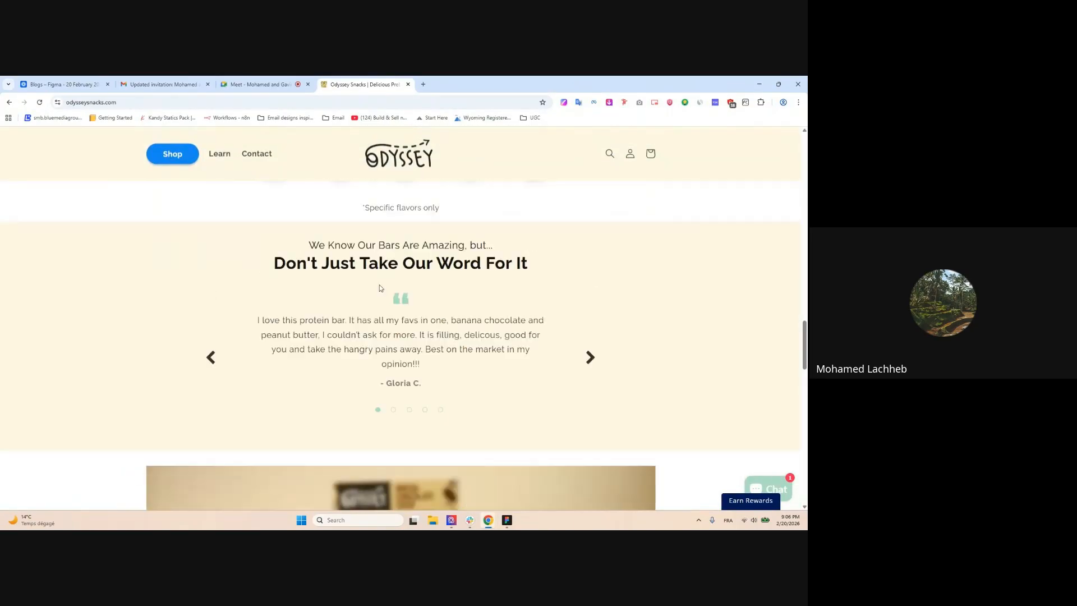
Open Imageye to list the page's 37 images and scroll to the bar shots
click(609, 102)
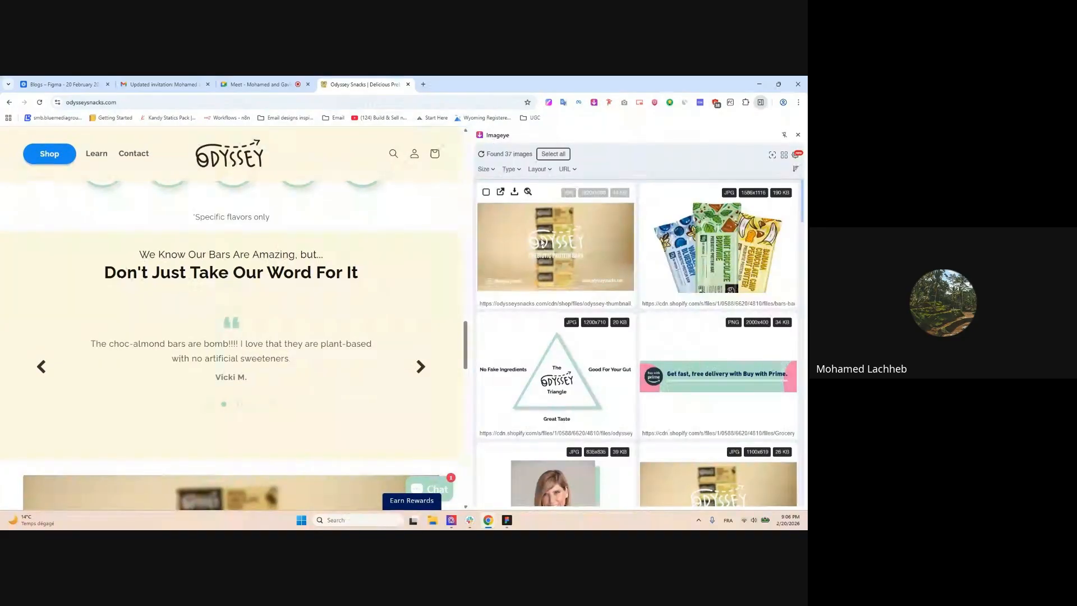
drag(755, 249, 493, 259)
scroll(493, 259, down, 3)
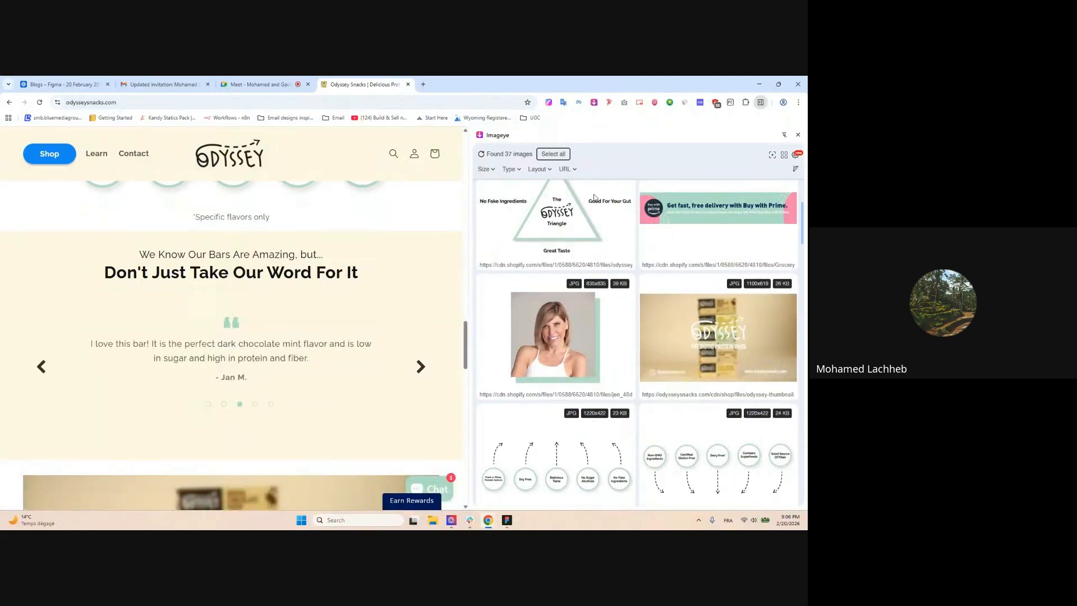
scroll(283, 211, up, 15)
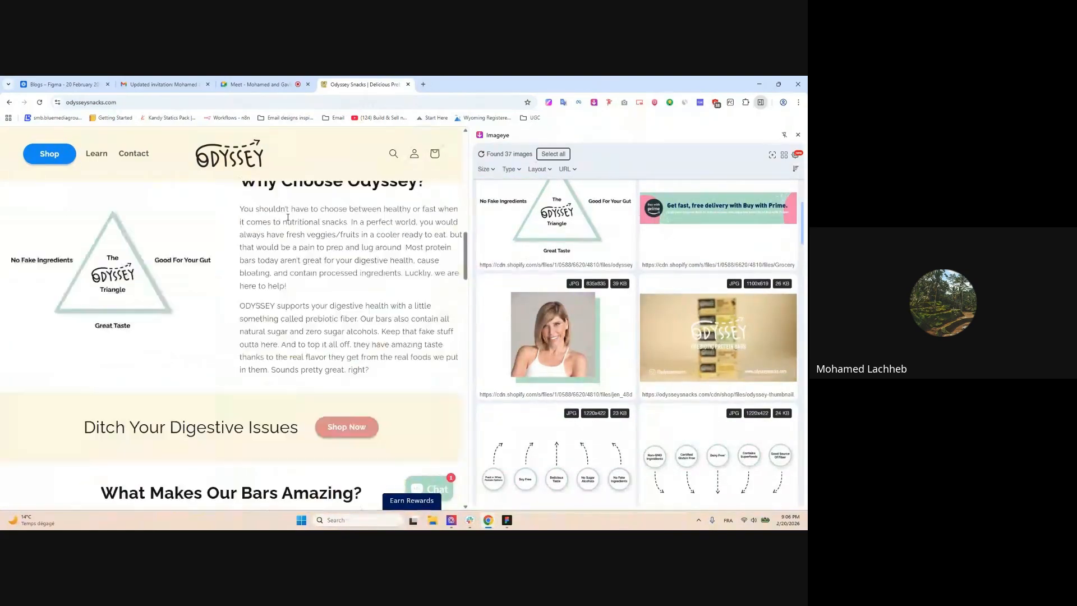
scroll(652, 254, down, 2)
scroll(653, 254, down, 3)
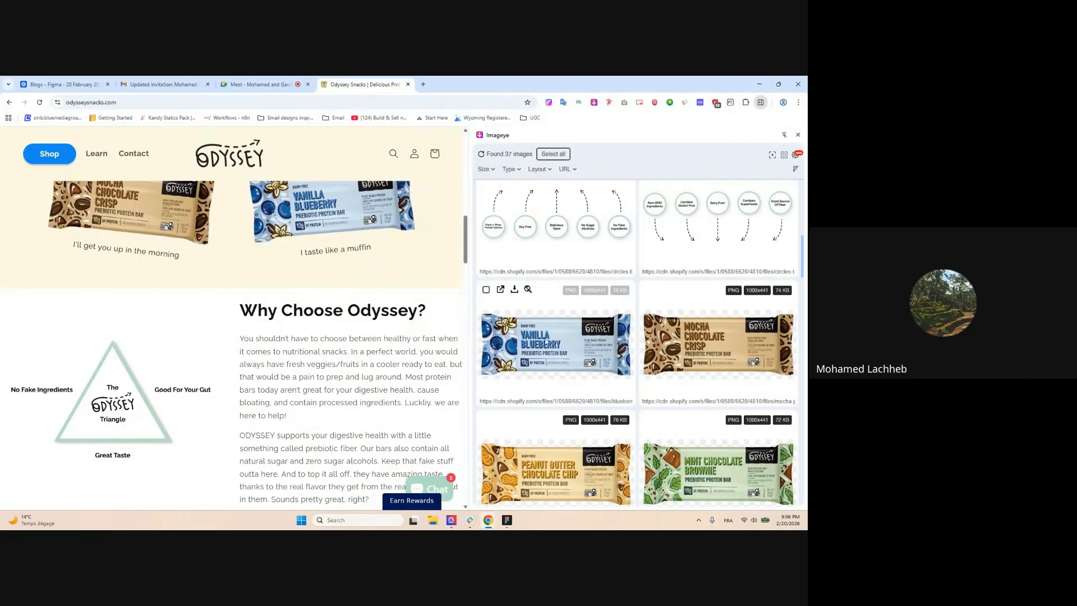
scroll(564, 213, down, 2)
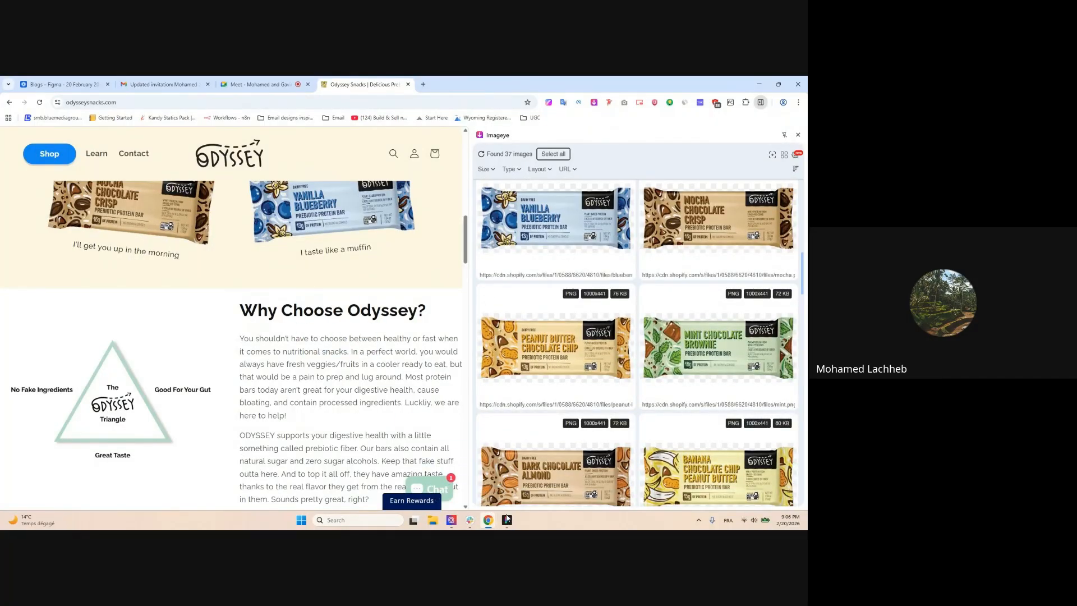
Test-place the Vanilla Blueberry bar image in Figma, delete it, and return to the site
drag(508, 521, 409, 369)
drag(400, 227, 400, 227)
scroll(400, 227, down, 4)
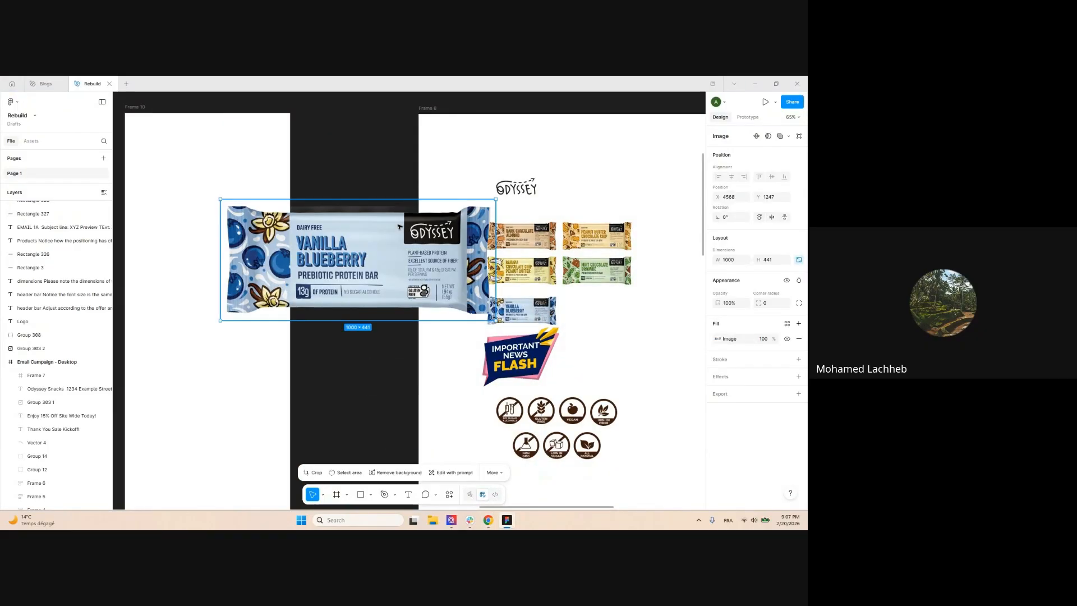
key(Delete)
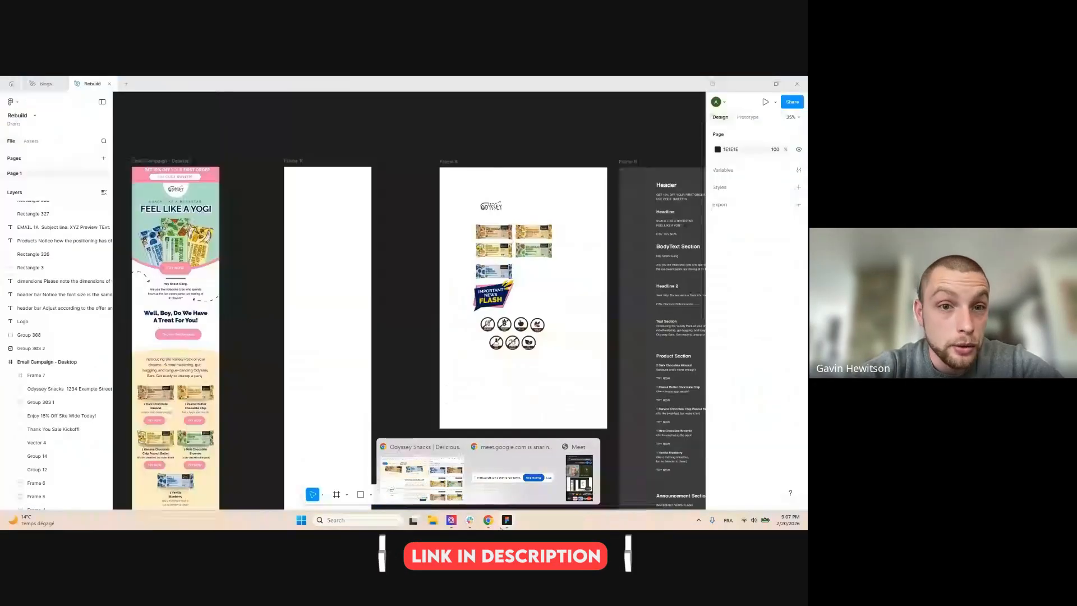
click(503, 525)
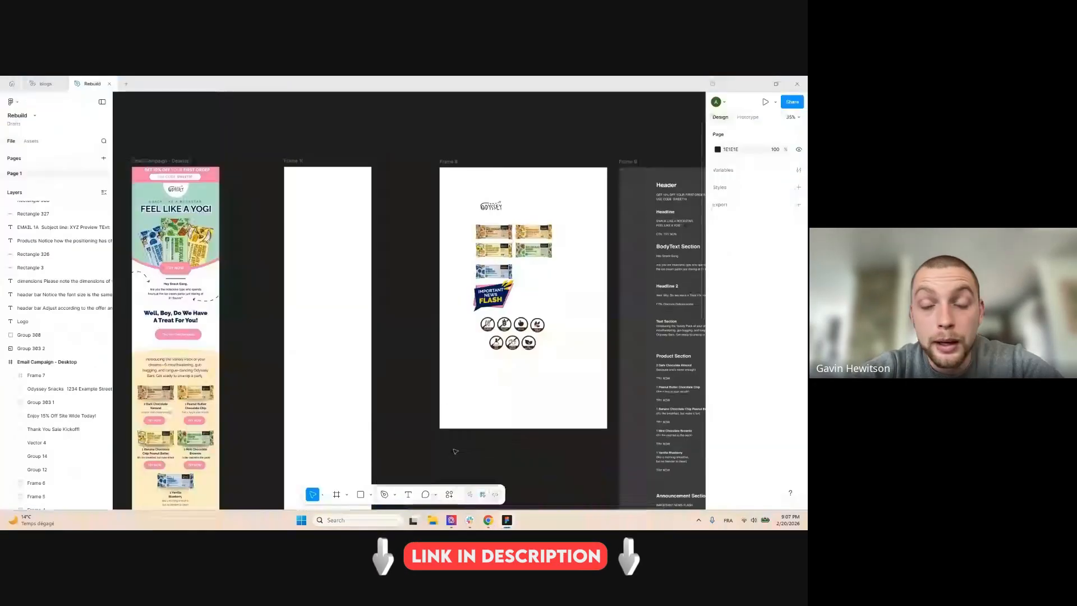
drag(401, 266, 433, 249)
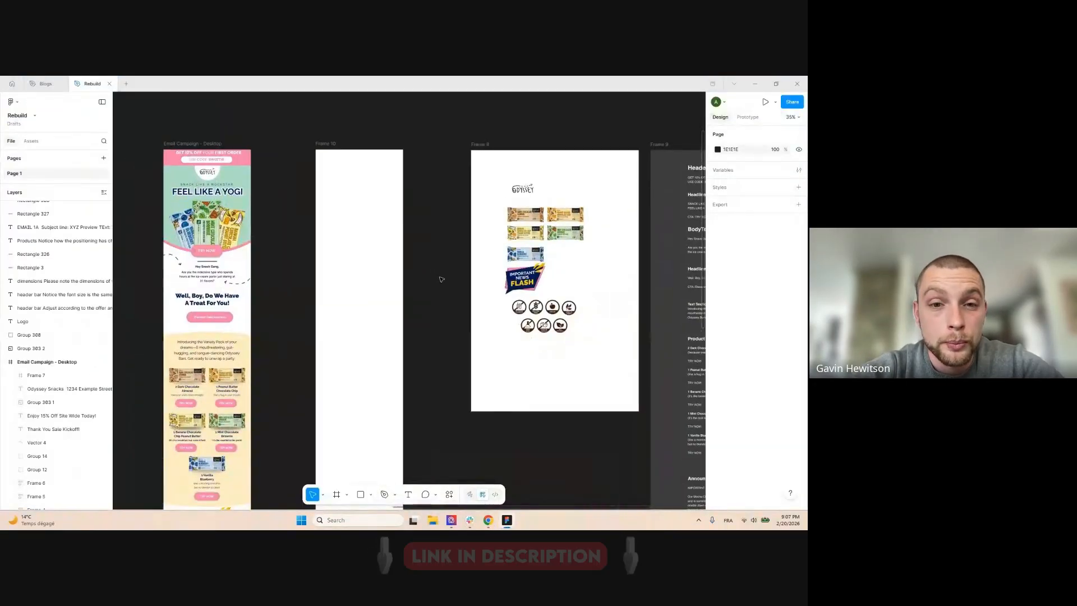
mouse_move(488, 520)
click(423, 479)
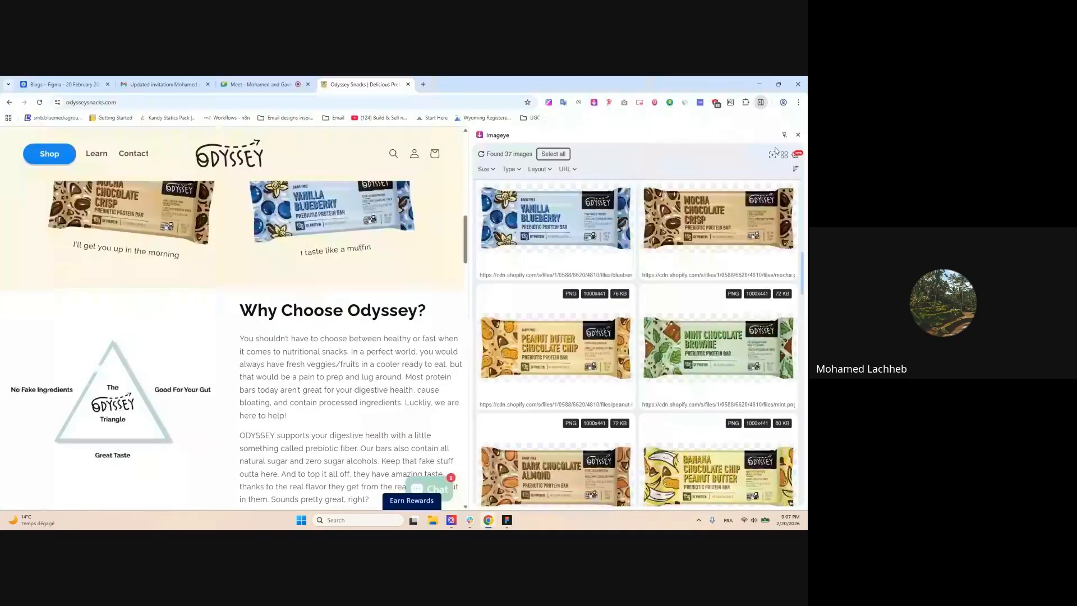
Close Imageye and detect the page fonts: Raleway Extra-light and Open Sans Regular
click(798, 135)
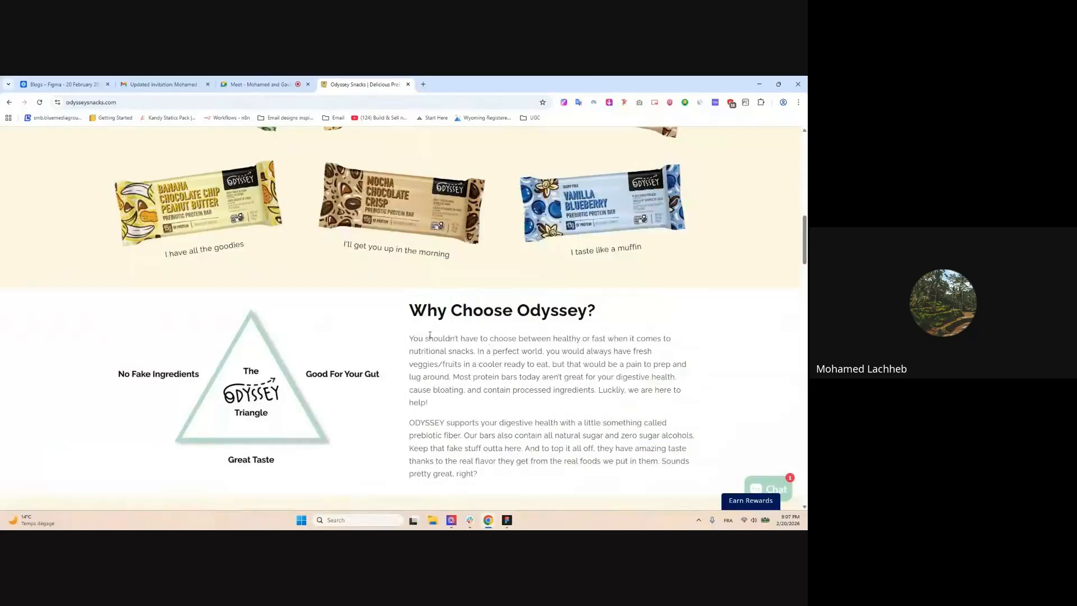
scroll(465, 351, up, 5)
scroll(465, 359, down, 5)
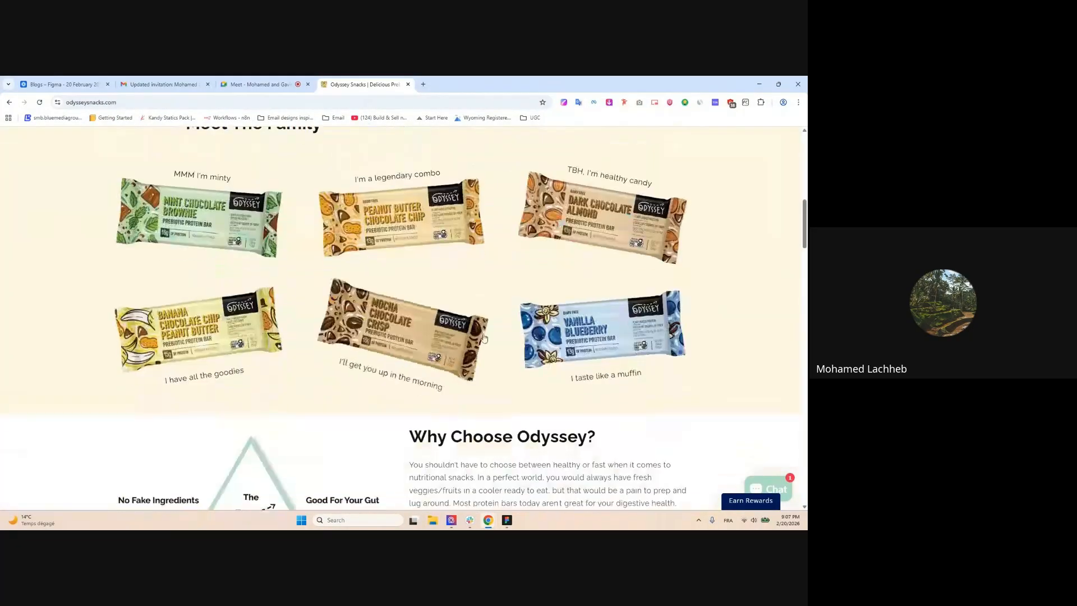
click(625, 102)
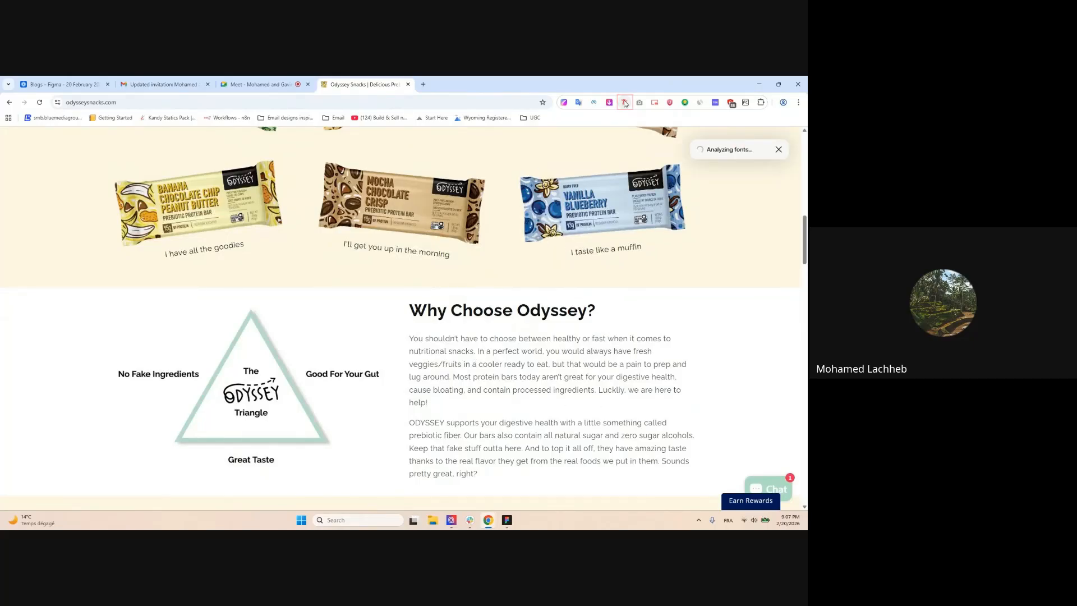
scroll(729, 146, down, 1)
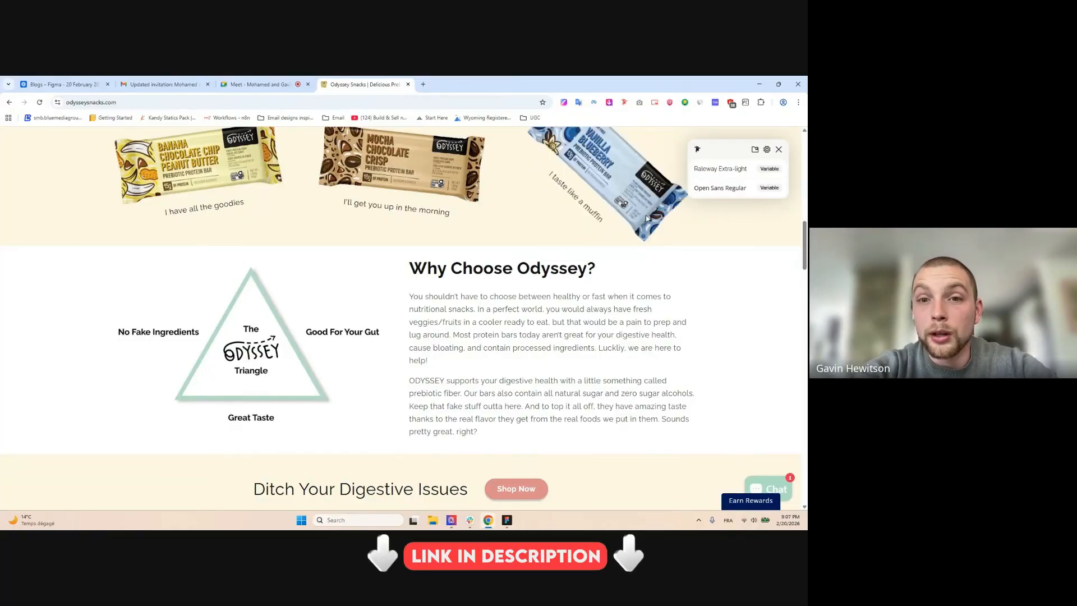
scroll(658, 318, down, 1)
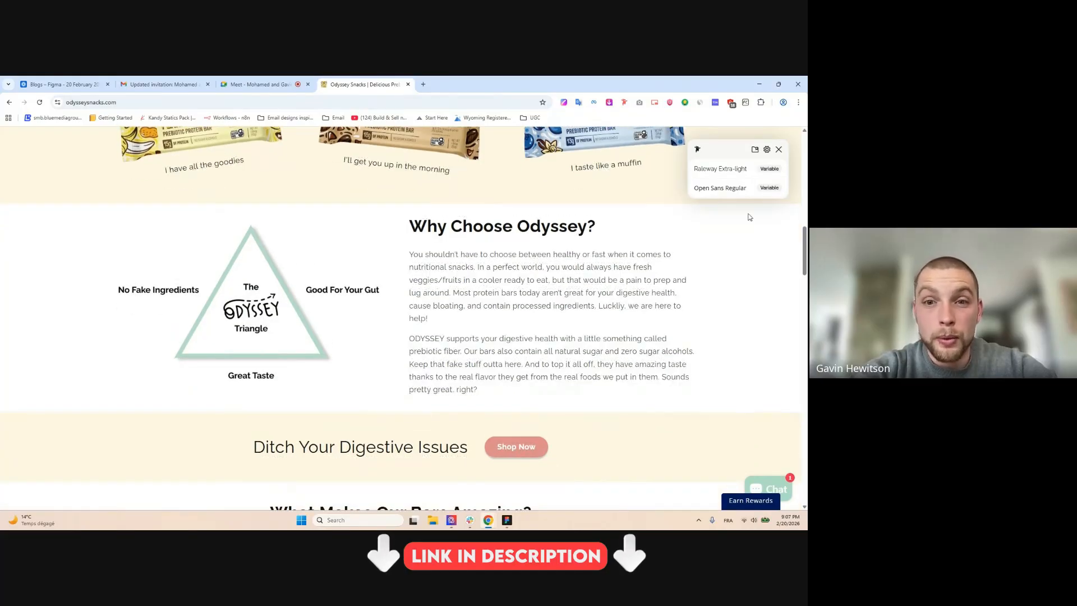
click(779, 151)
scroll(524, 305, up, 3)
scroll(408, 197, up, 4)
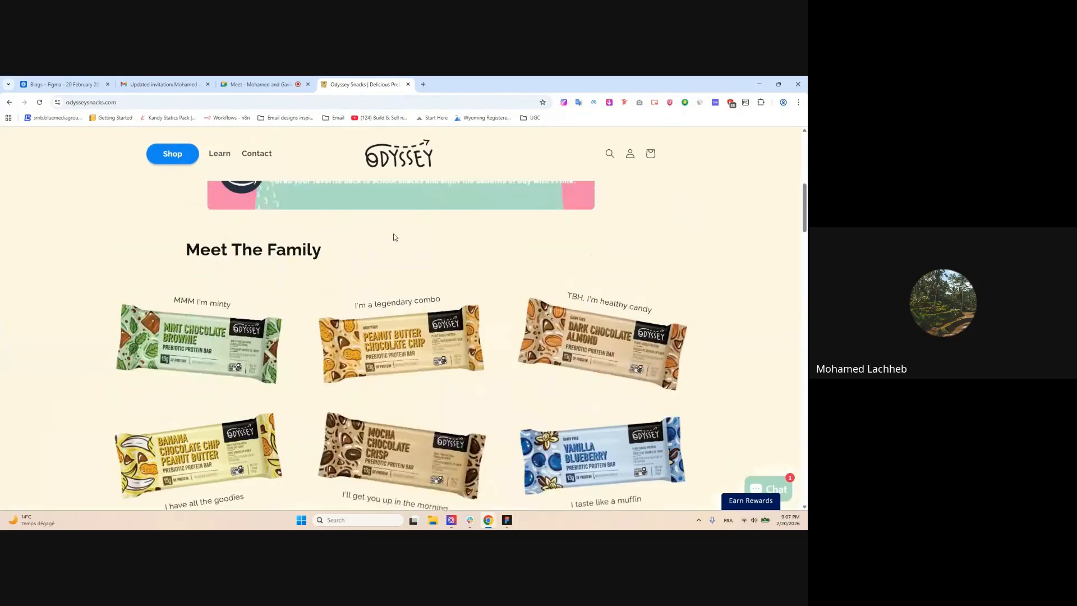
Sample the cream page background with the Color Picker and copy hex #FEF6E4
click(564, 103)
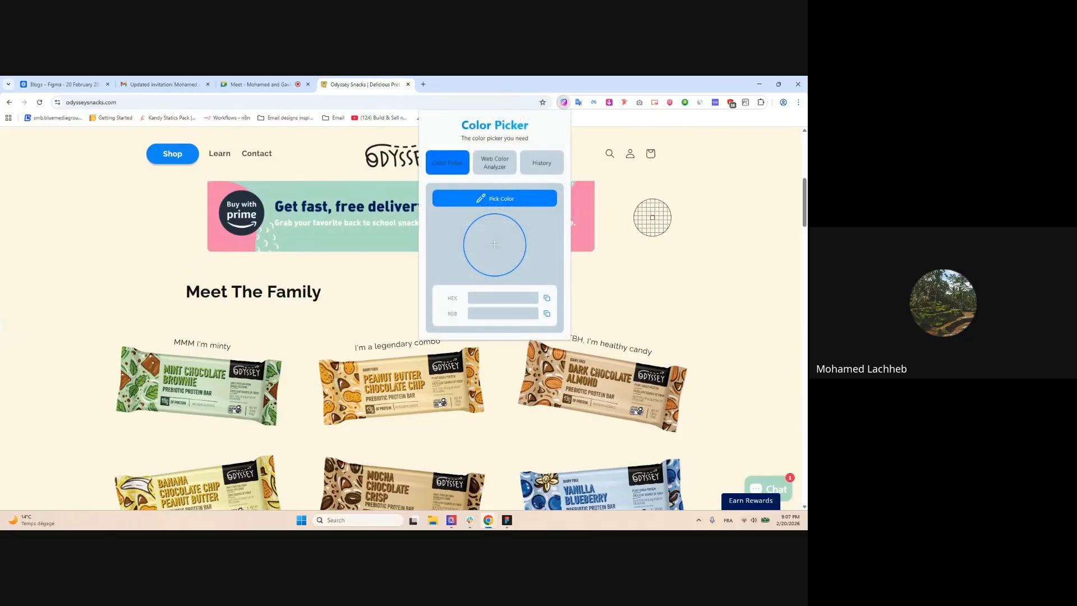
click(652, 219)
scroll(242, 244, up, 7)
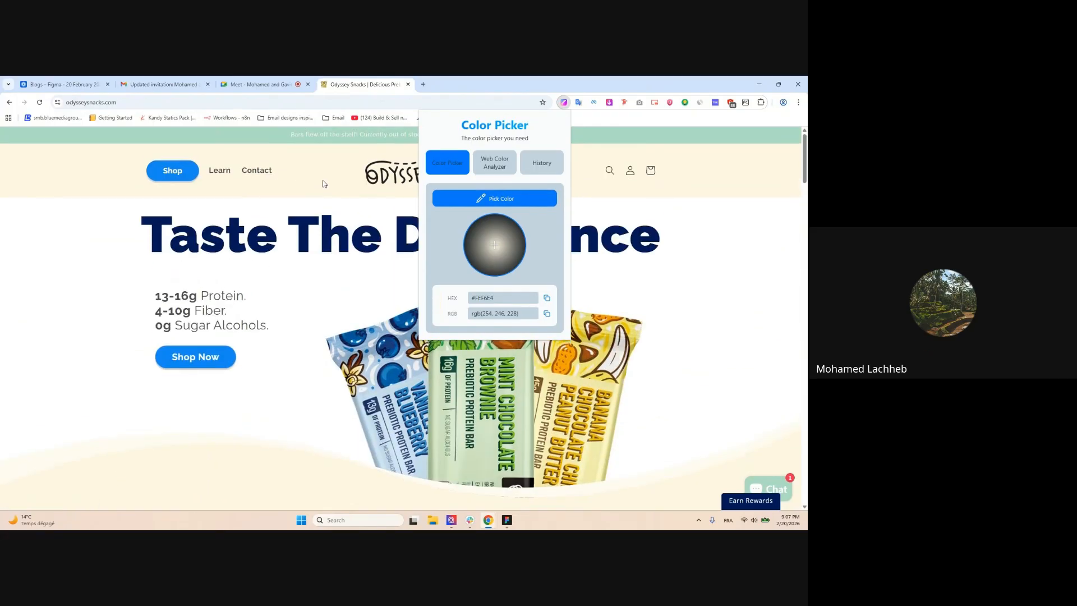
click(487, 298)
click(608, 129)
scroll(573, 211, down, 2)
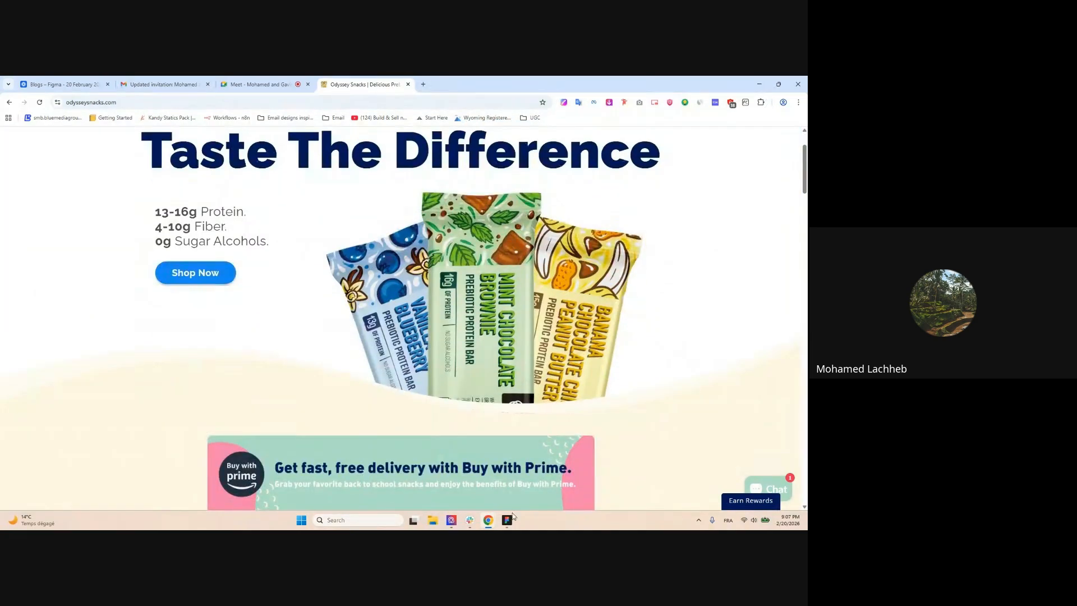
scroll(548, 193, up, 1)
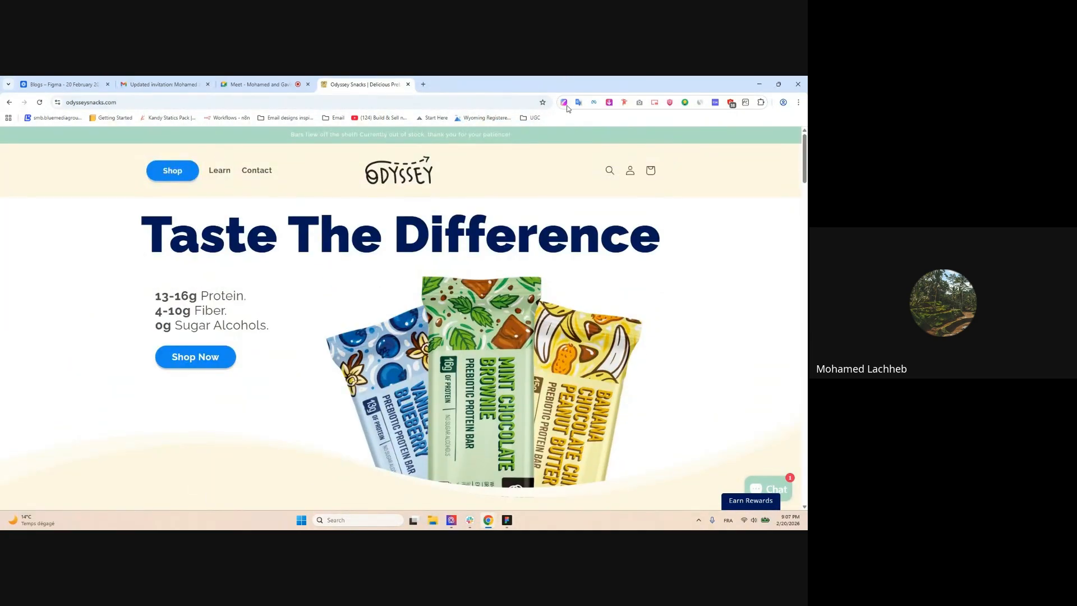
Recheck the site's fonts, close the extension panels and return to Figma
click(565, 102)
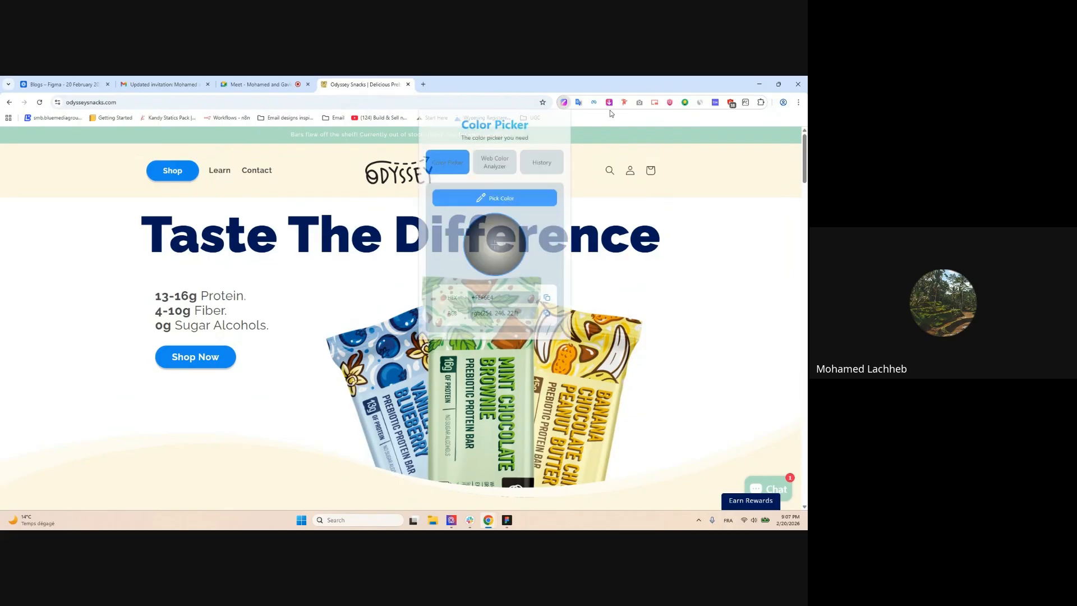
click(609, 102)
click(625, 102)
click(796, 136)
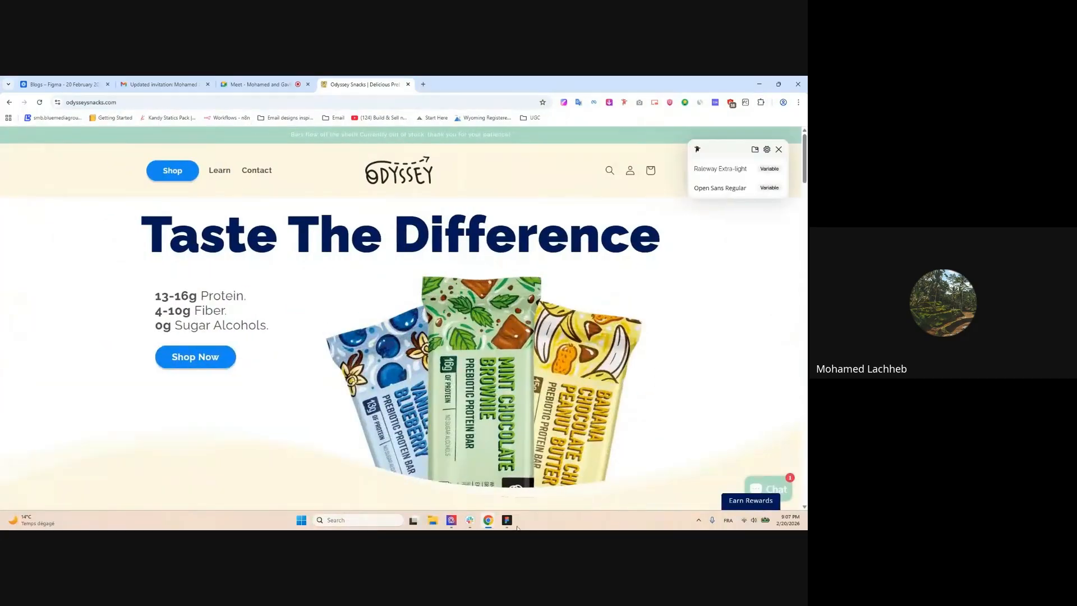
click(507, 521)
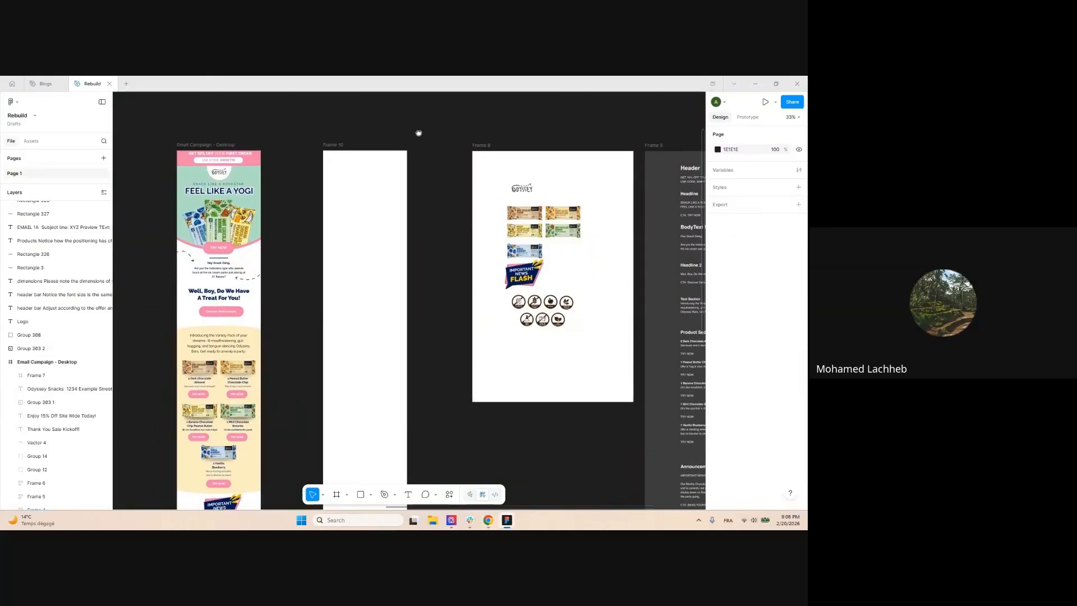
Move the product-images frame aside and shift the dark copy-brief frame next to Frame 10
scroll(364, 150, up, 3)
scroll(426, 147, down, 3)
drag(428, 158, 353, 148)
scroll(377, 138, down, 3)
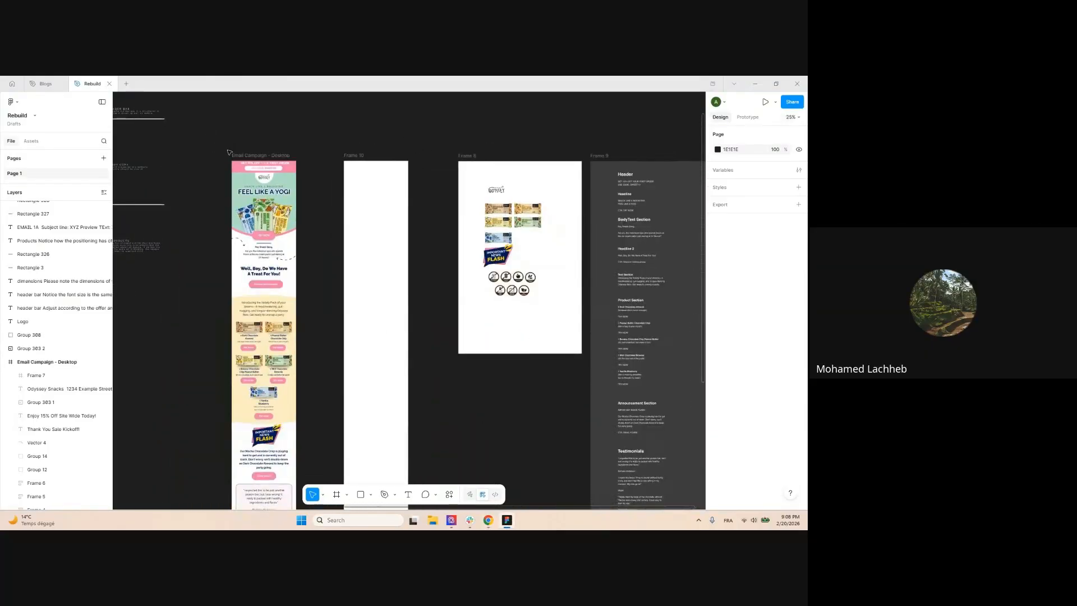
scroll(232, 151, up, 5)
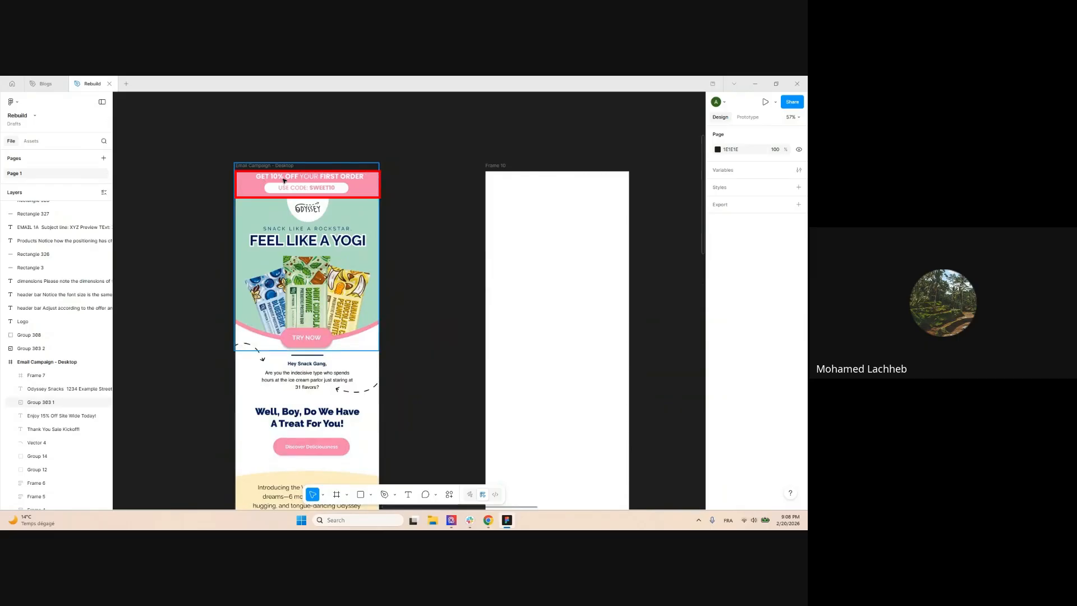
scroll(282, 181, down, 3)
scroll(264, 180, up, 4)
scroll(240, 179, down, 2)
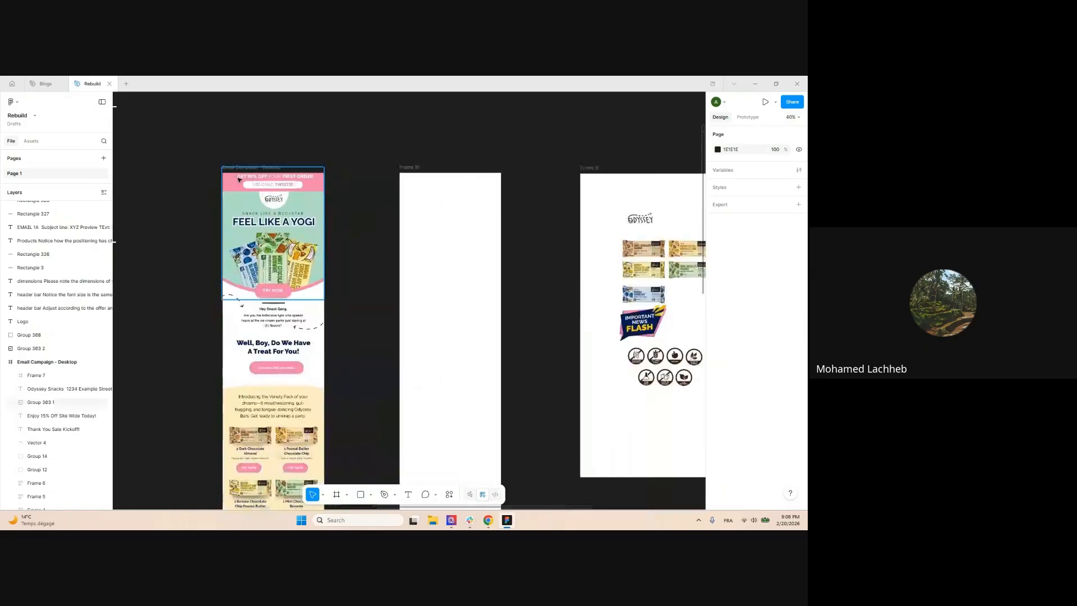
scroll(239, 179, up, 3)
scroll(240, 203, down, 4)
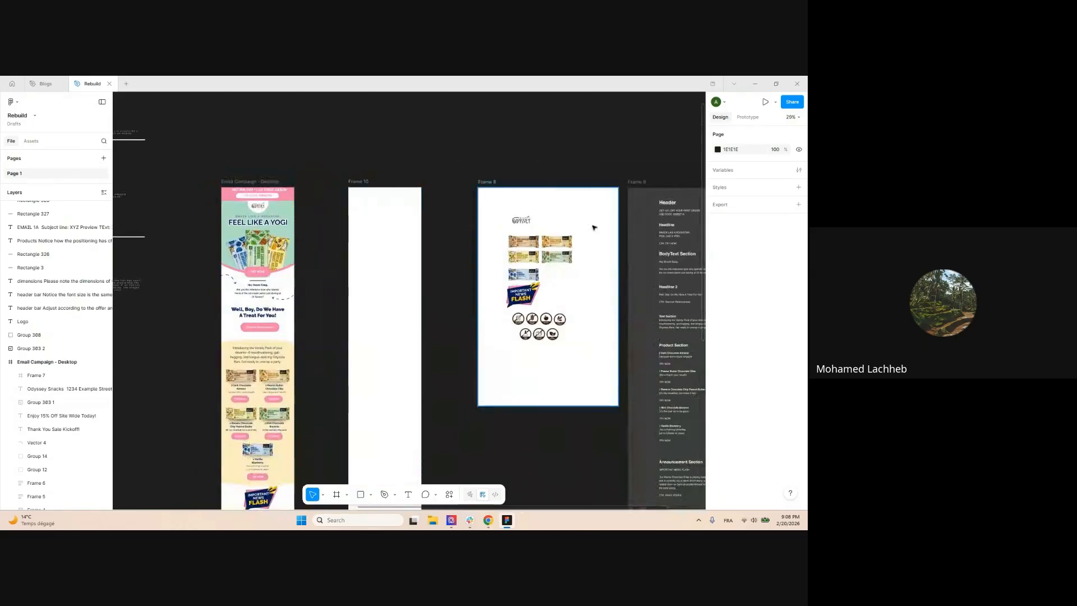
scroll(622, 191, down, 1)
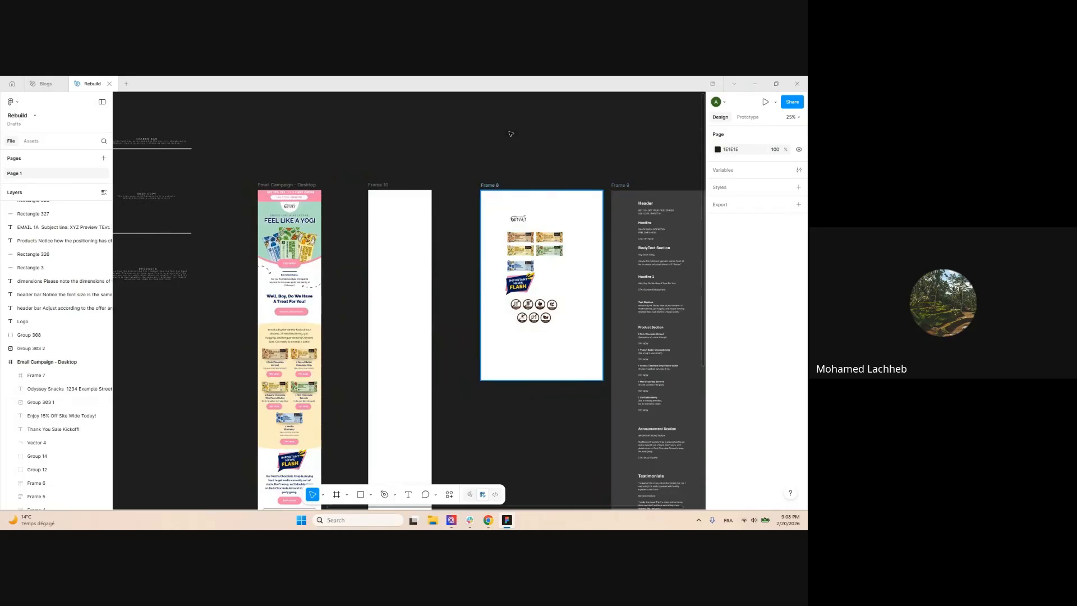
drag(490, 186, 553, 242)
drag(621, 185, 461, 183)
click(592, 197)
Place the product-images frame to the right of the copy brief and zoom in
drag(586, 244, 632, 186)
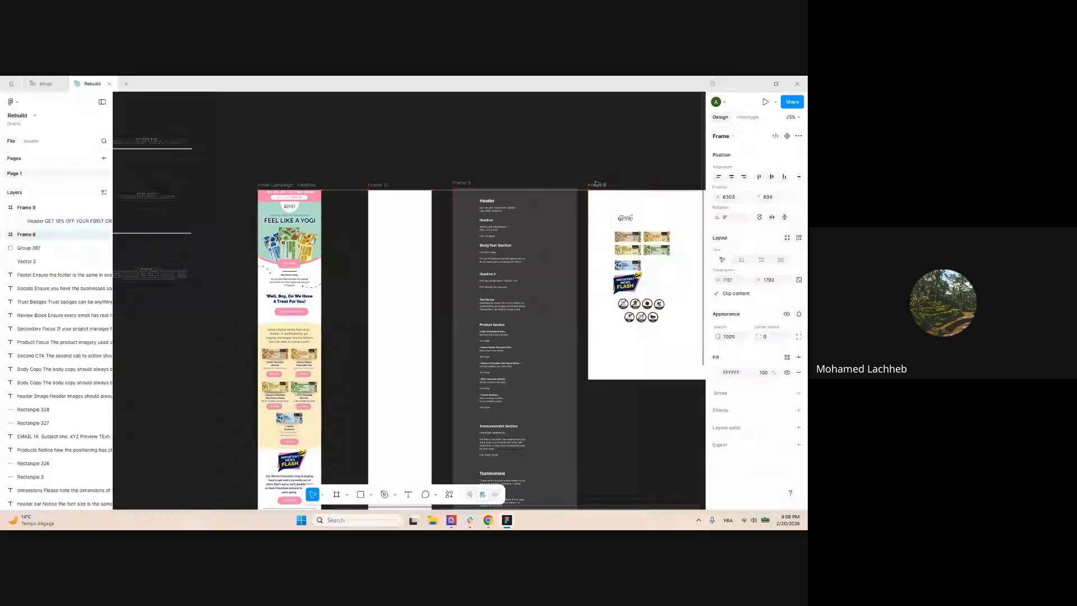
scroll(457, 202, up, 5)
scroll(573, 224, down, 5)
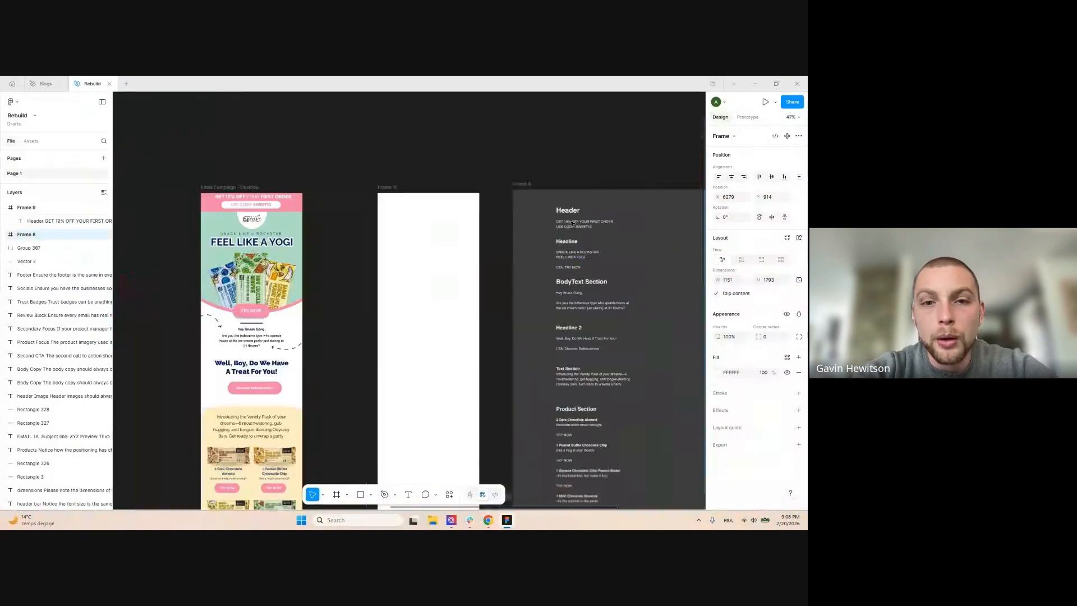
click(439, 169)
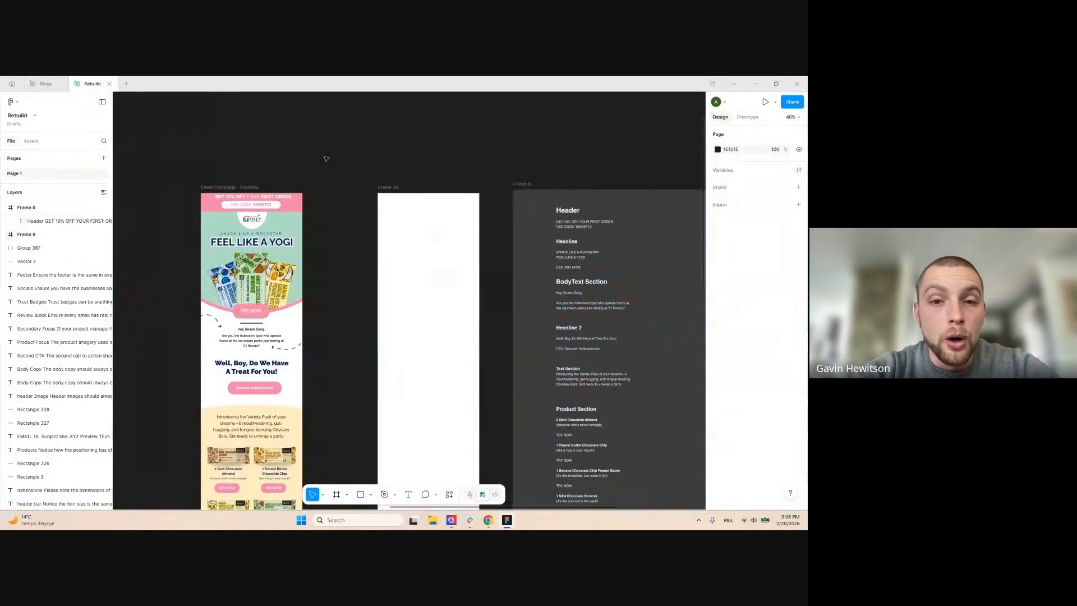
scroll(418, 172, down, 4)
scroll(388, 171, up, 1)
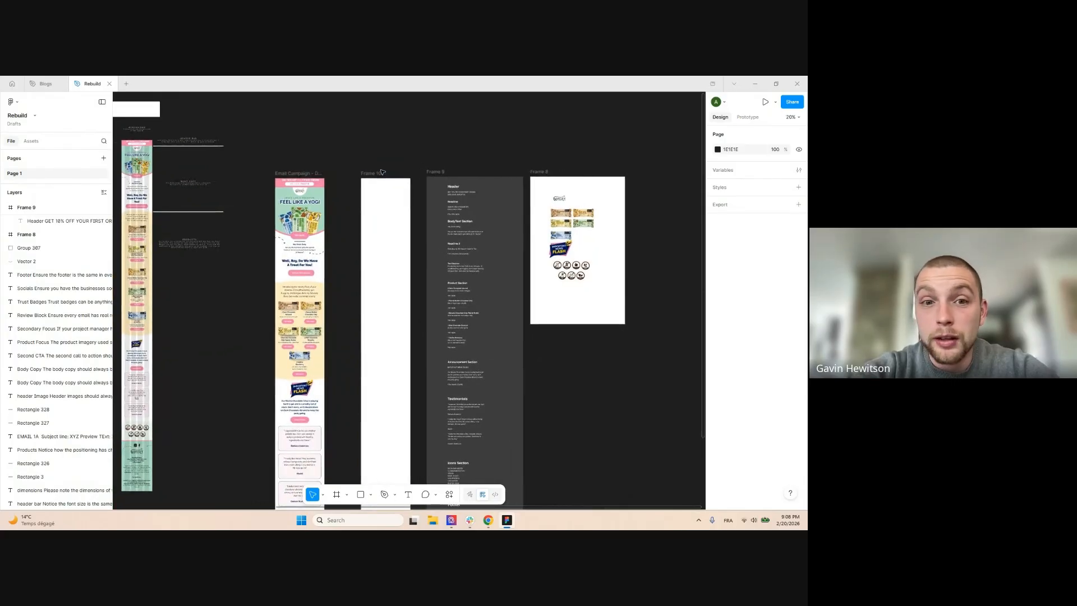
scroll(382, 172, up, 1)
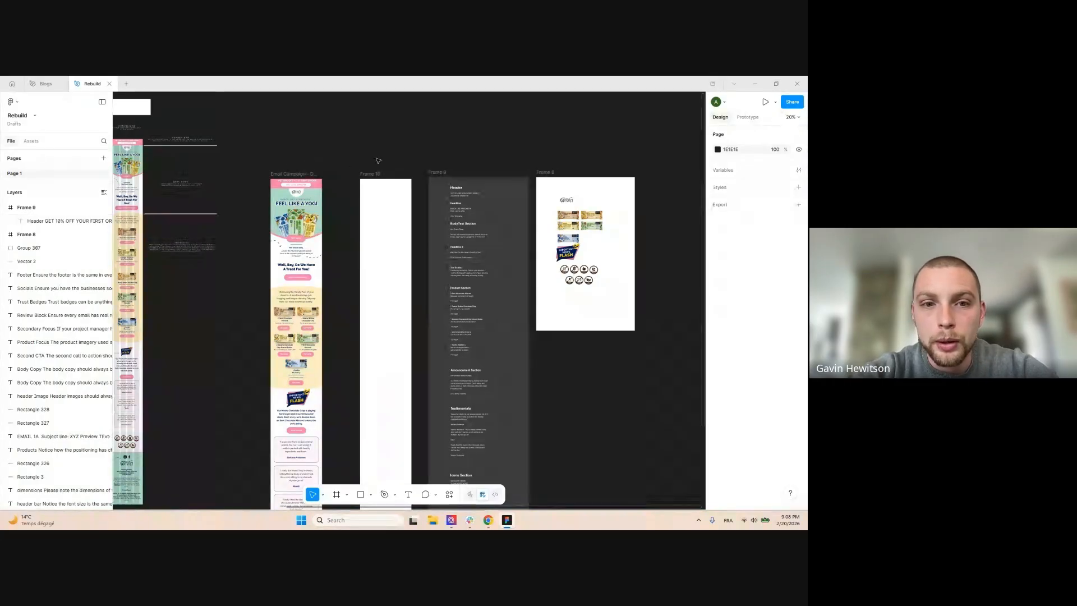
scroll(496, 186, up, 5)
scroll(461, 181, down, 1)
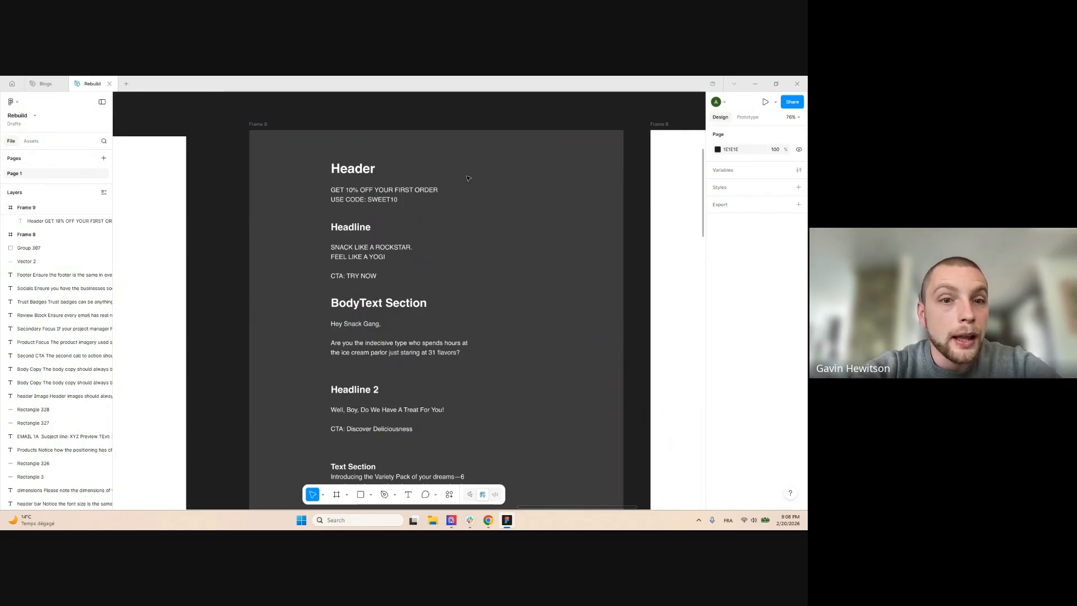
Select the line GET 10% OFF YOUR FIRST ORDER in the copy brief's Header text
scroll(468, 178, down, 2)
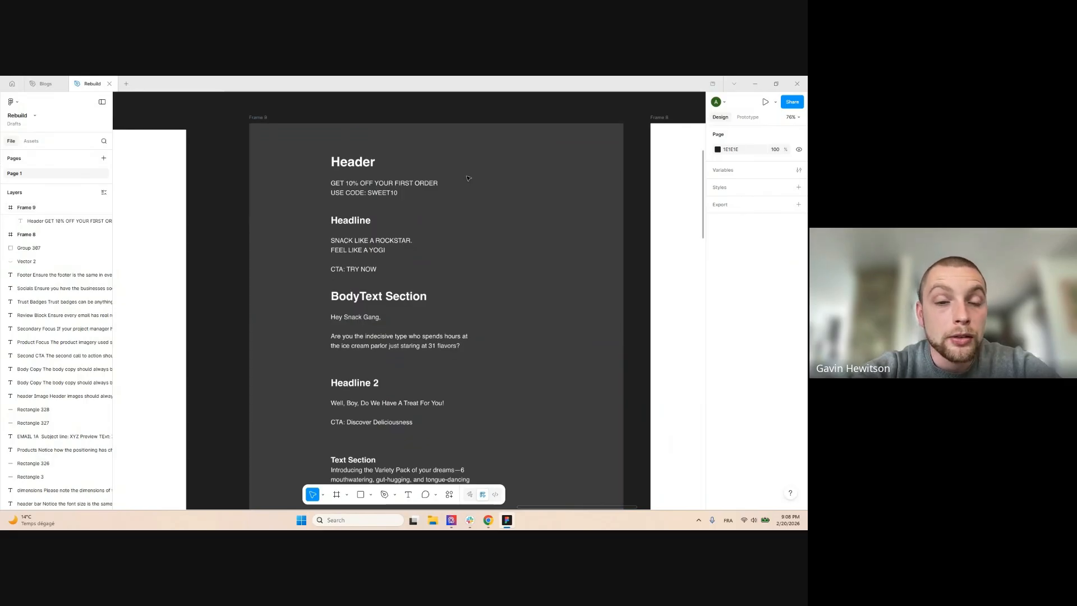
scroll(465, 178, down, 2)
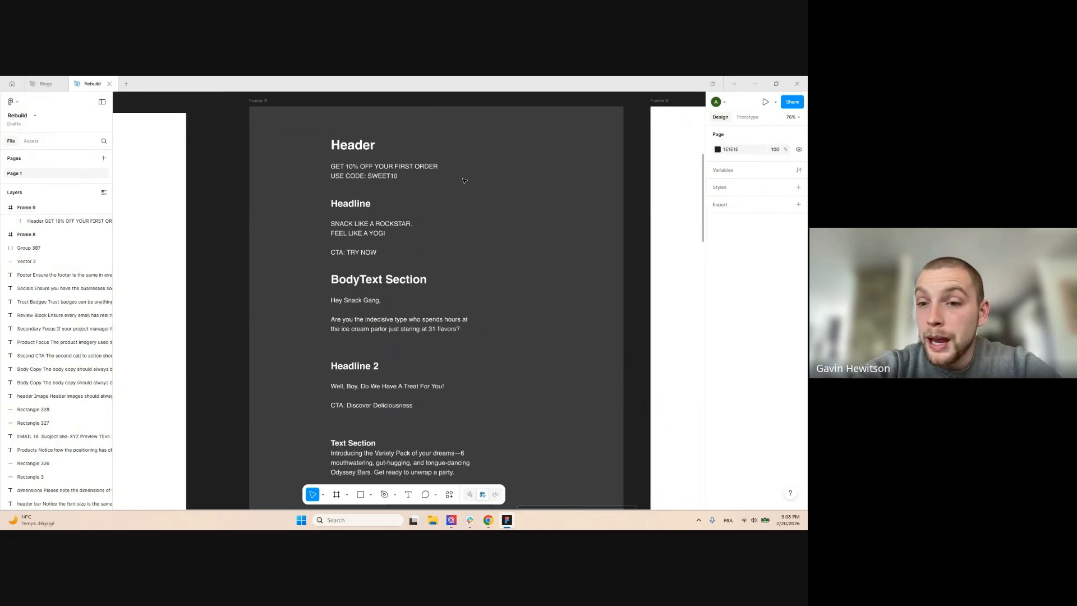
scroll(464, 180, down, 5)
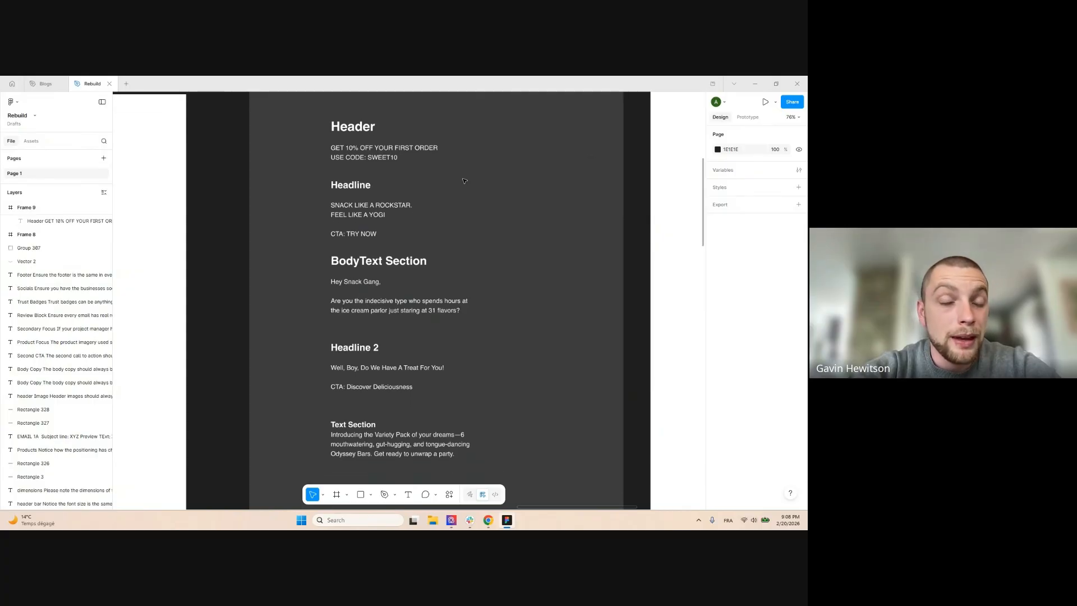
scroll(465, 181, down, 15)
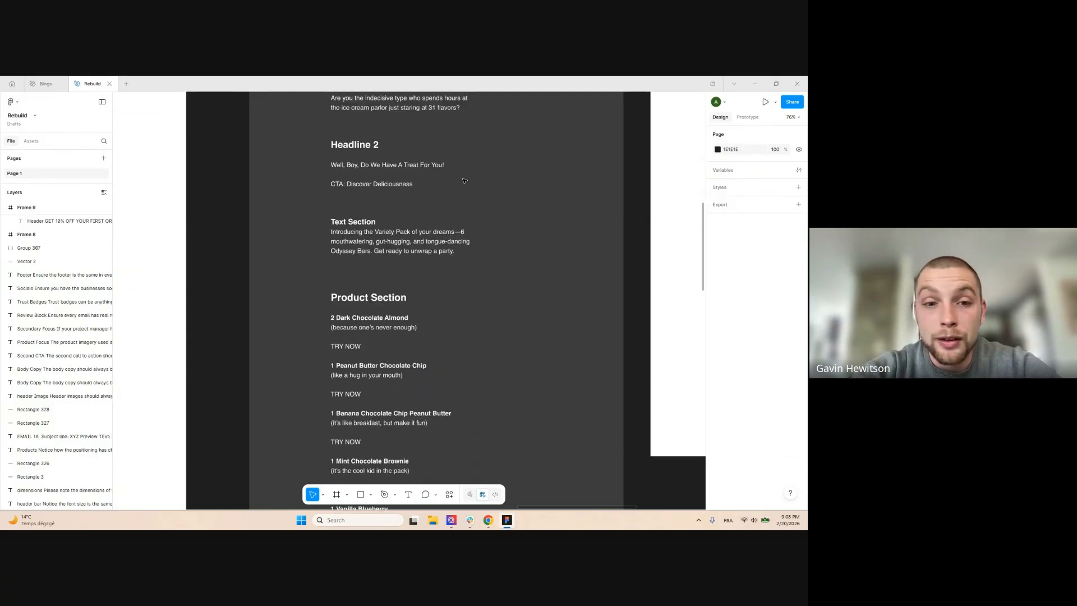
scroll(464, 181, down, 3)
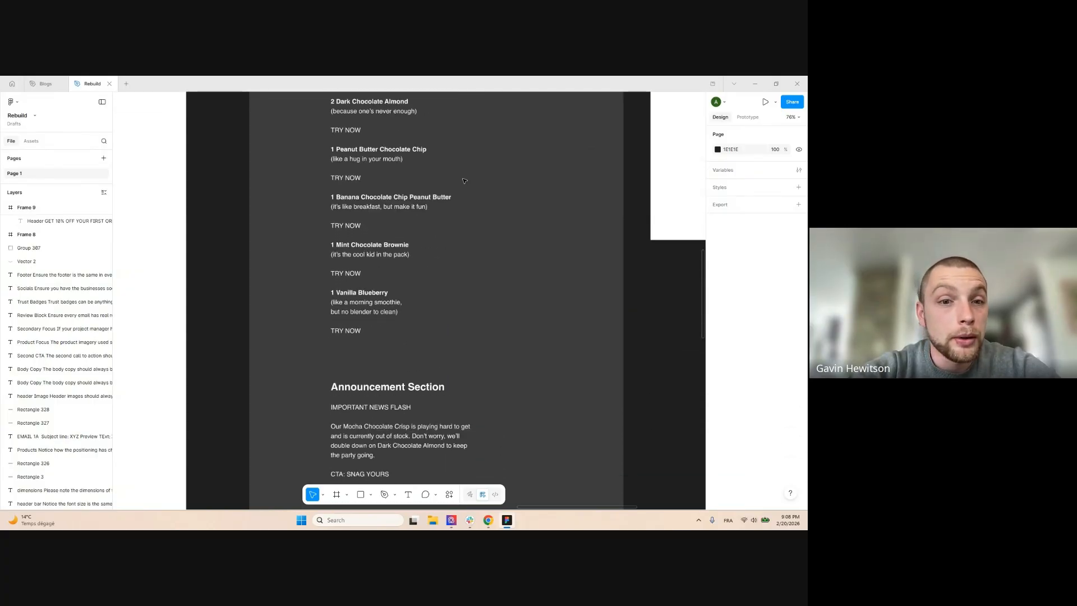
scroll(464, 181, down, 9)
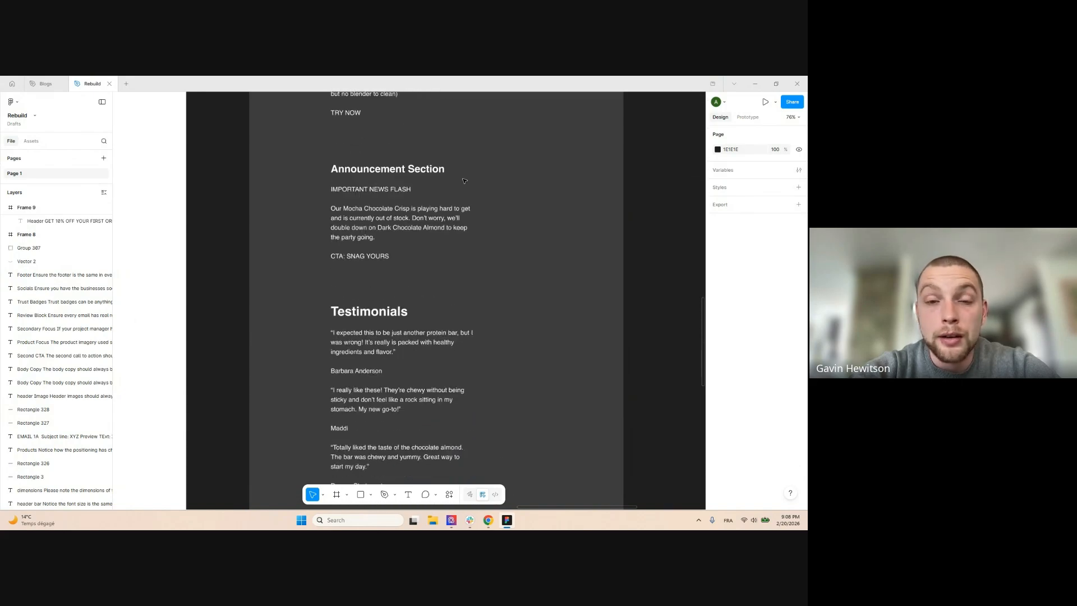
scroll(464, 180, down, 5)
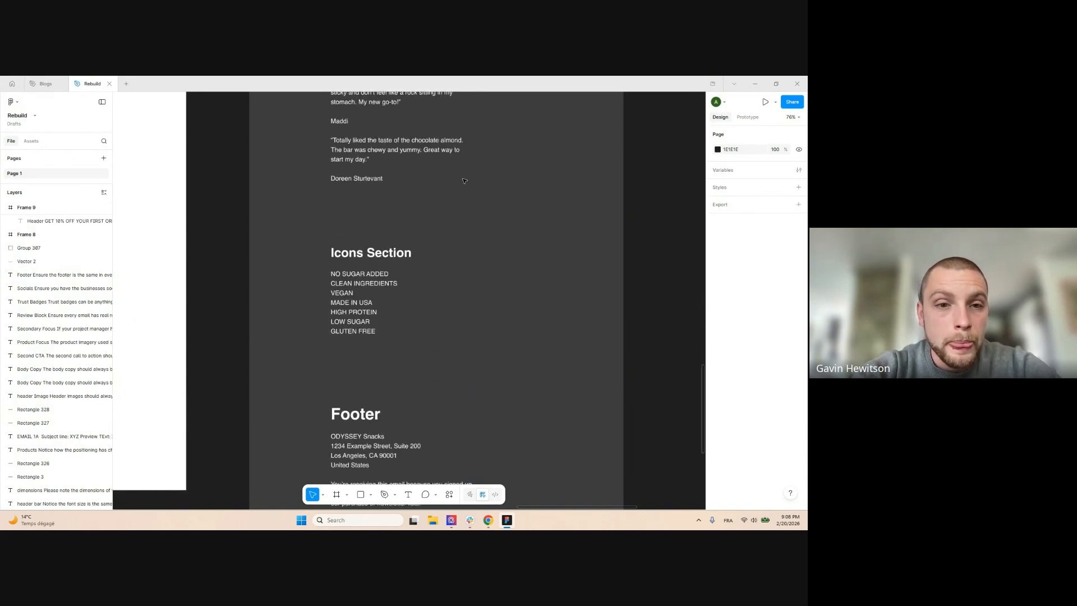
scroll(496, 207, left, 3)
scroll(512, 212, down, 8)
scroll(513, 214, down, 4)
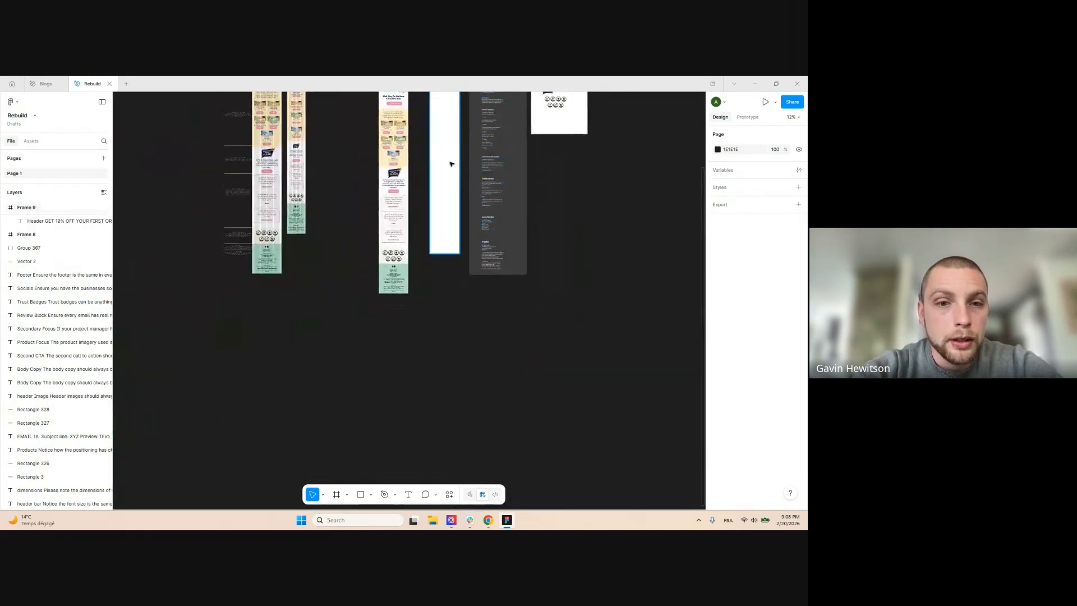
scroll(450, 168, up, 4)
scroll(445, 188, up, 7)
scroll(443, 186, down, 4)
scroll(457, 169, up, 5)
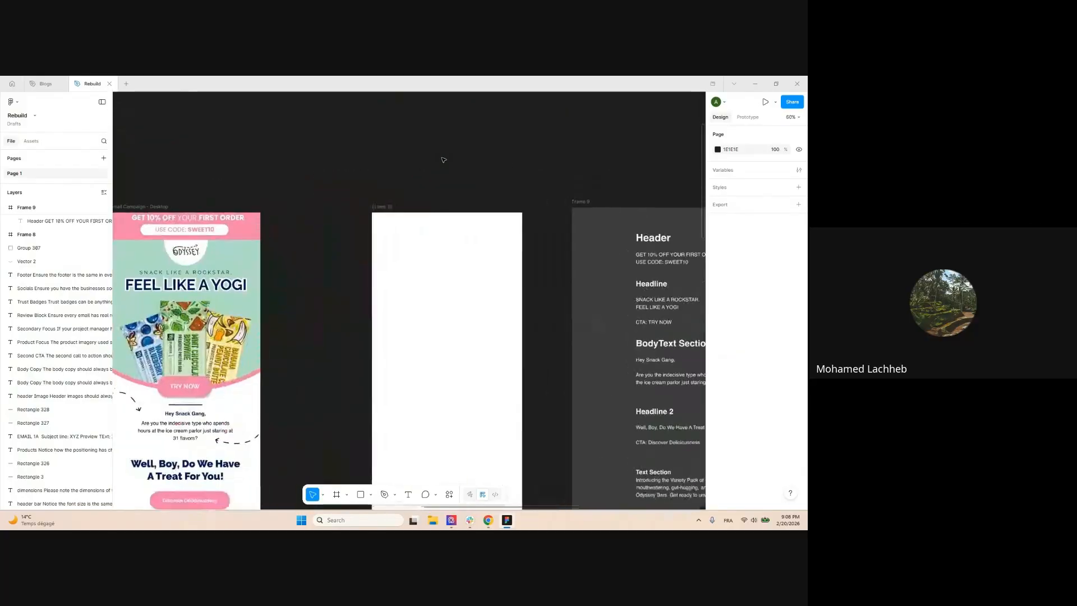
scroll(443, 161, down, 1)
scroll(552, 237, up, 5)
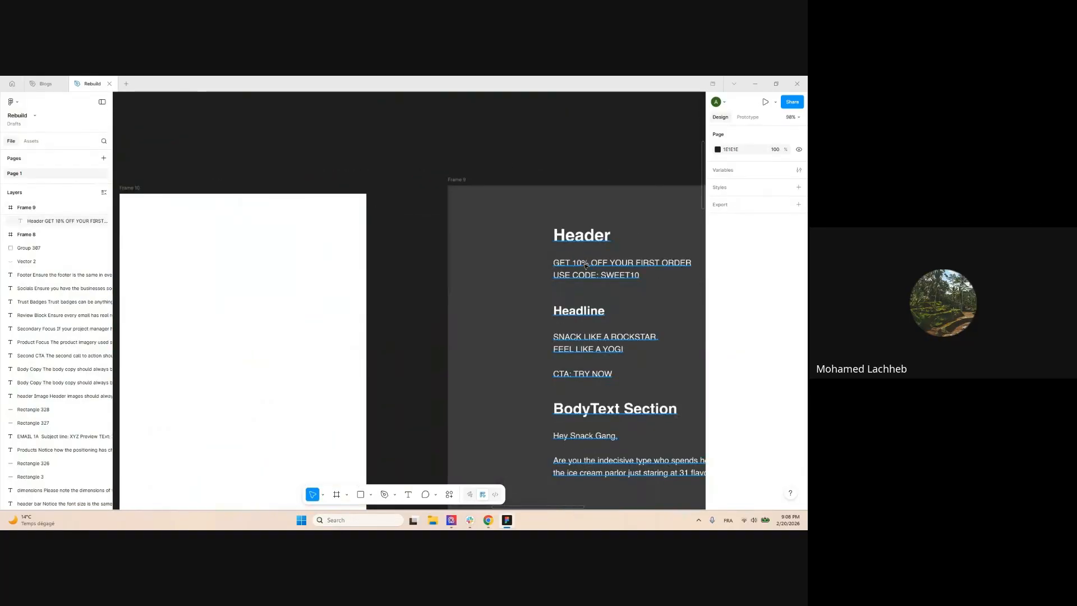
click(552, 237)
triple_click(589, 262)
key(ctrl+c)
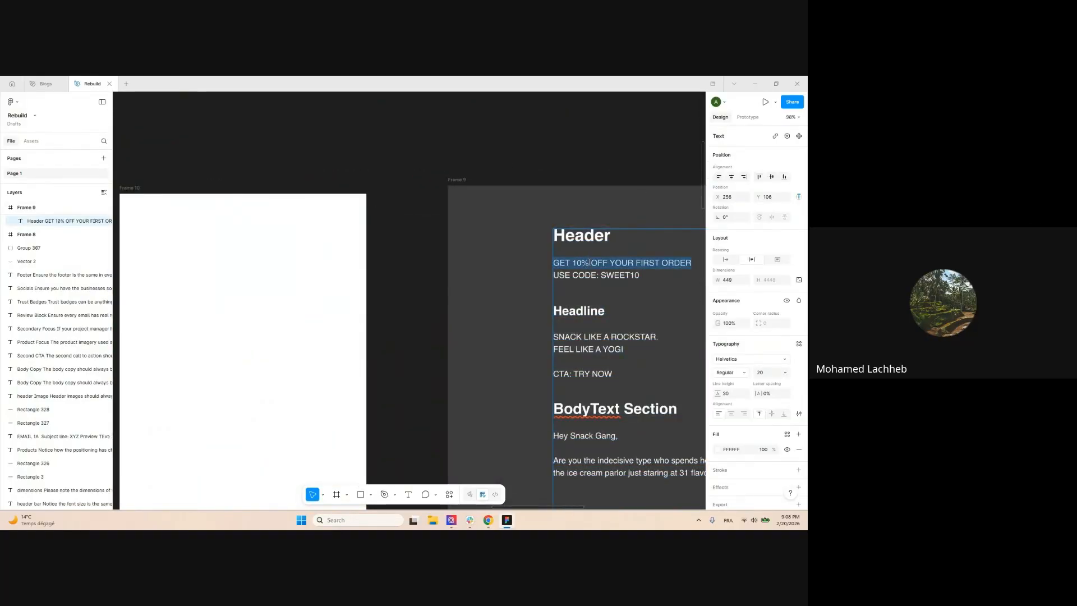
Copy the offer line and paste it as a new text layer on Frame 10
scroll(589, 262, down, 3)
key(Escape)
scroll(296, 210, up, 2)
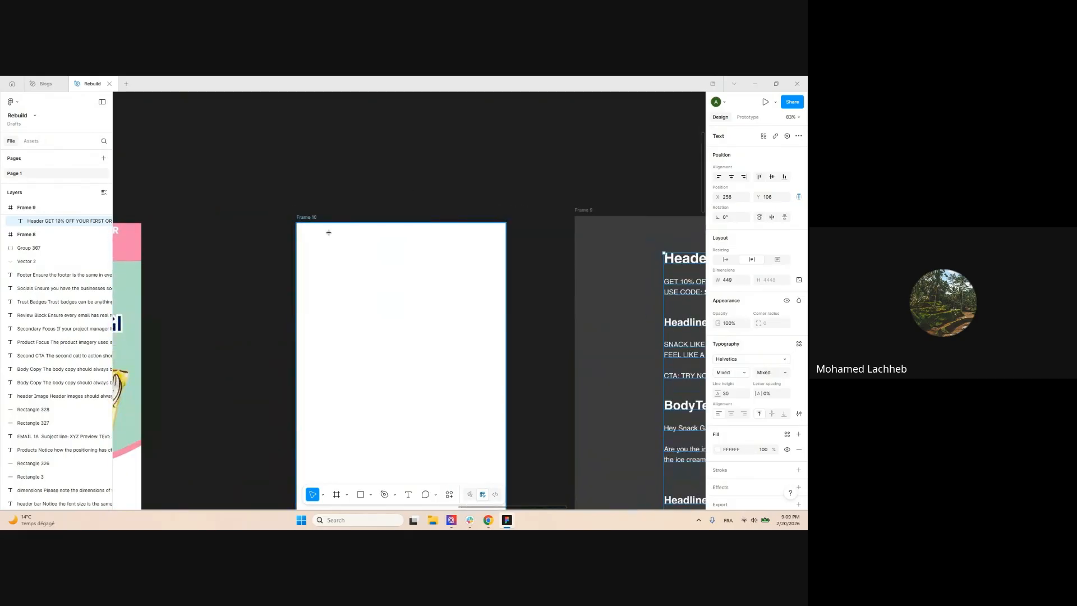
key(ctrl+v)
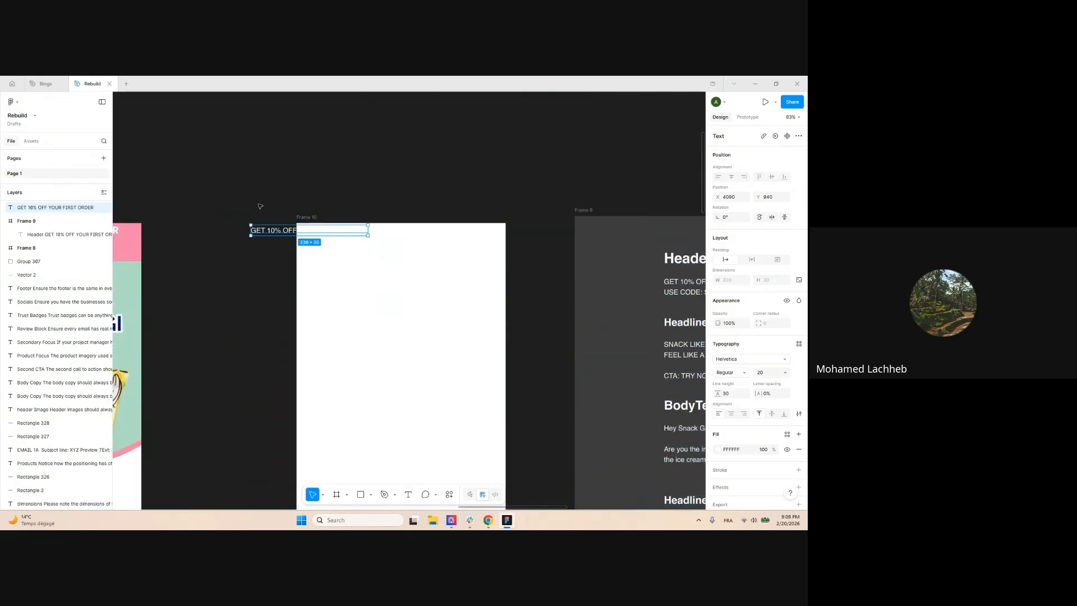
Drag the pasted offer text off Frame 10 onto the empty canvas
drag(264, 231, 204, 261)
drag(204, 197, 337, 190)
scroll(298, 229, up, 3)
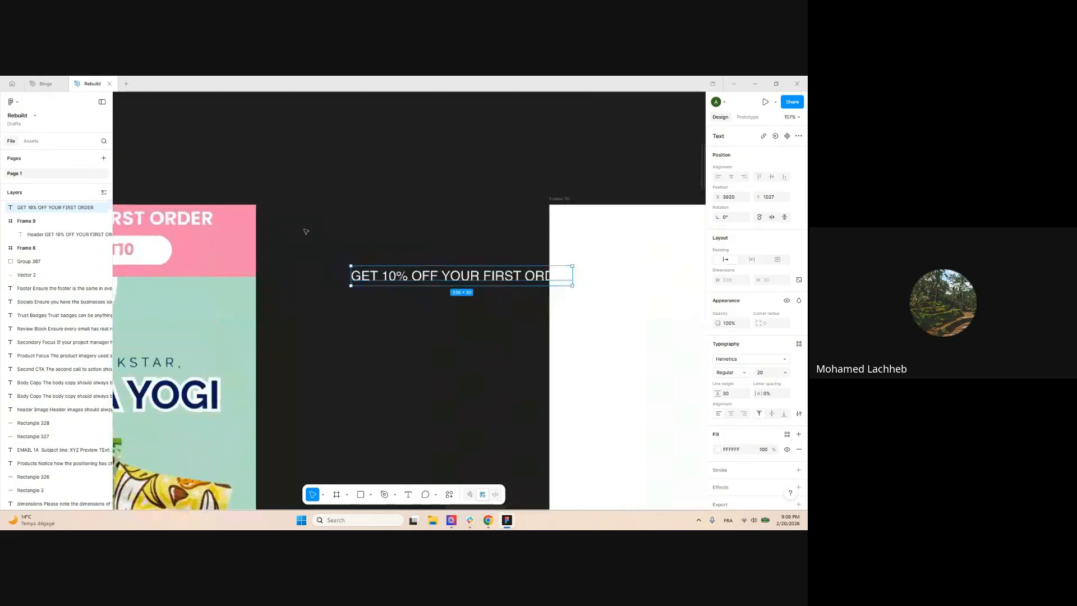
drag(396, 269, 357, 269)
scroll(353, 212, down, 2)
click(352, 212)
scroll(305, 237, up, 3)
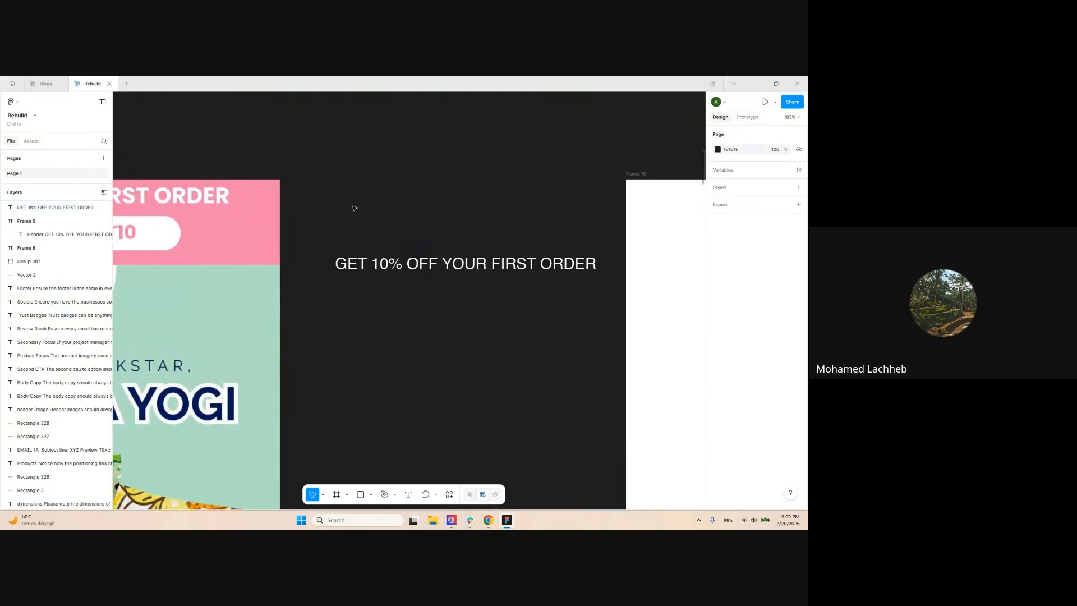
Wrap the GET 10% OFF YOUR FIRST ORDER text in auto-layout Frame 11 with 10 padding
click(382, 262)
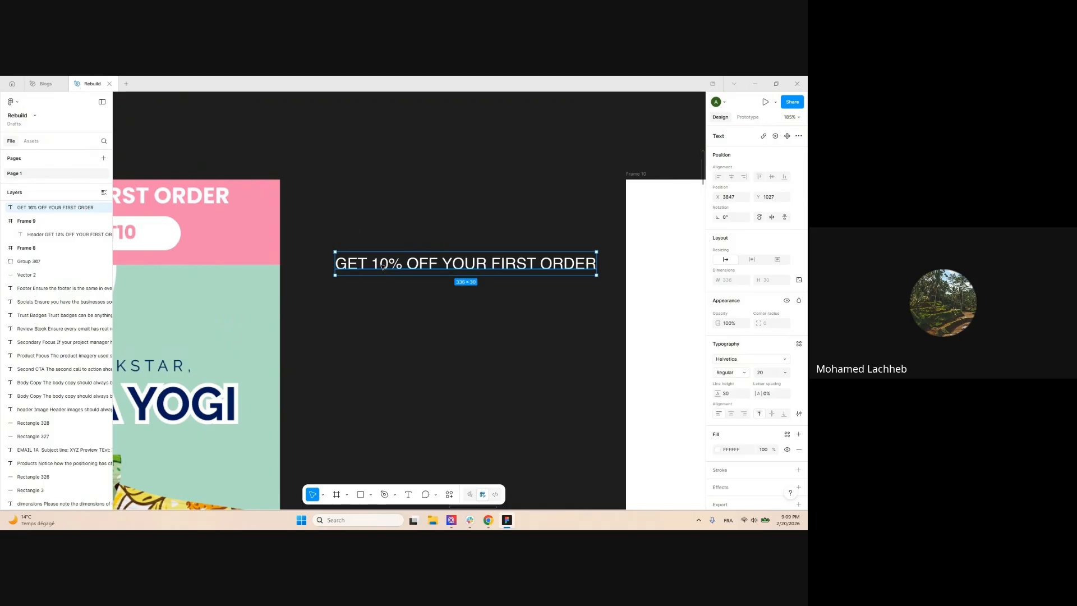
key(shift+a)
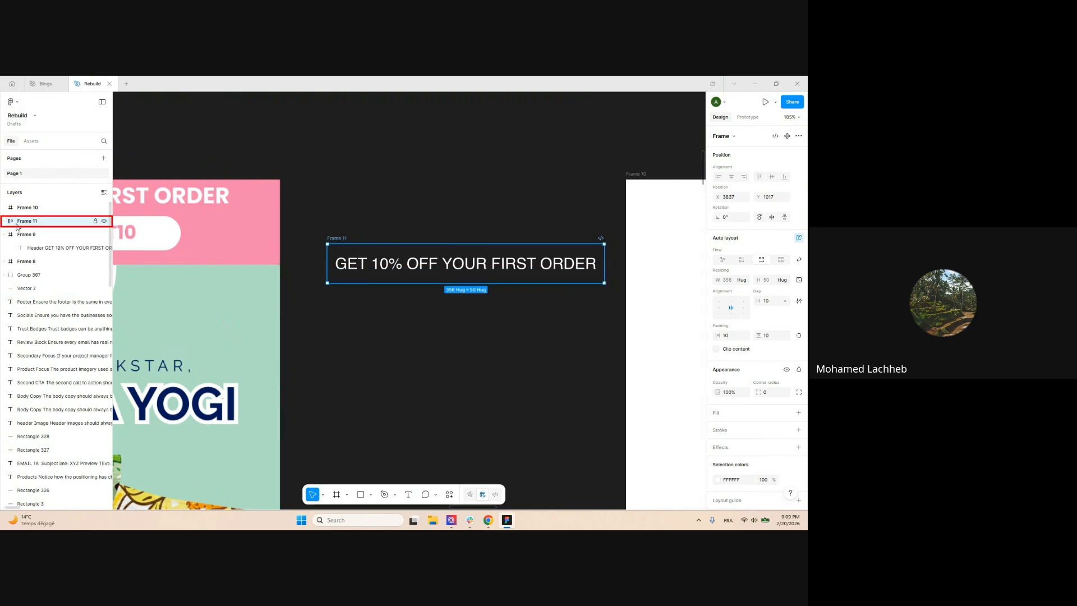
scroll(373, 182, down, 6)
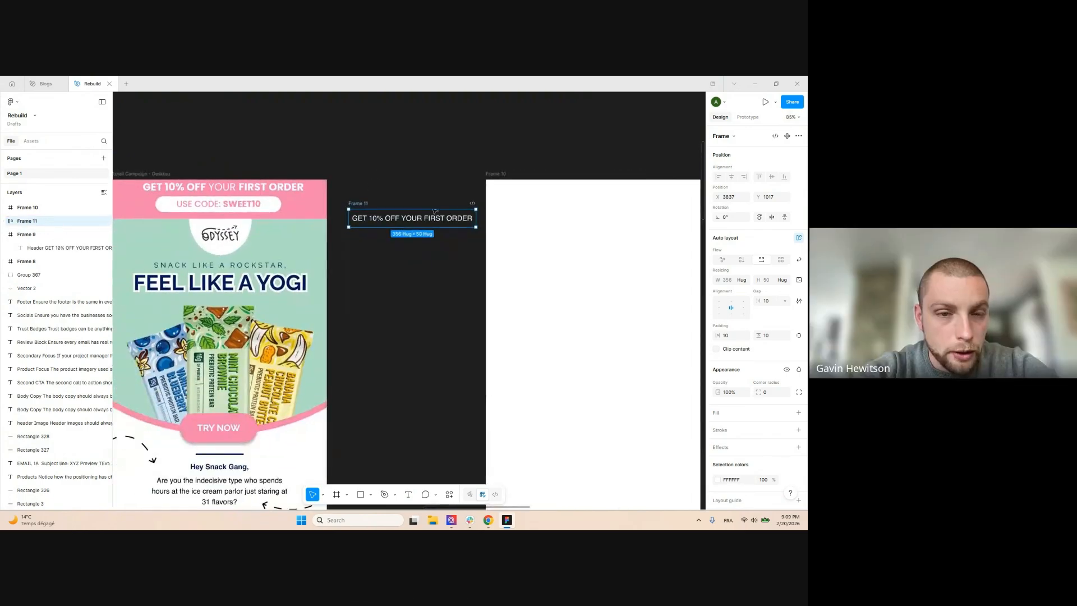
Fill the offer frame with the banner's pink #F583AE, sampled with the eyedropper
click(362, 157)
drag(350, 156, 420, 173)
scroll(421, 173, up, 3)
click(494, 249)
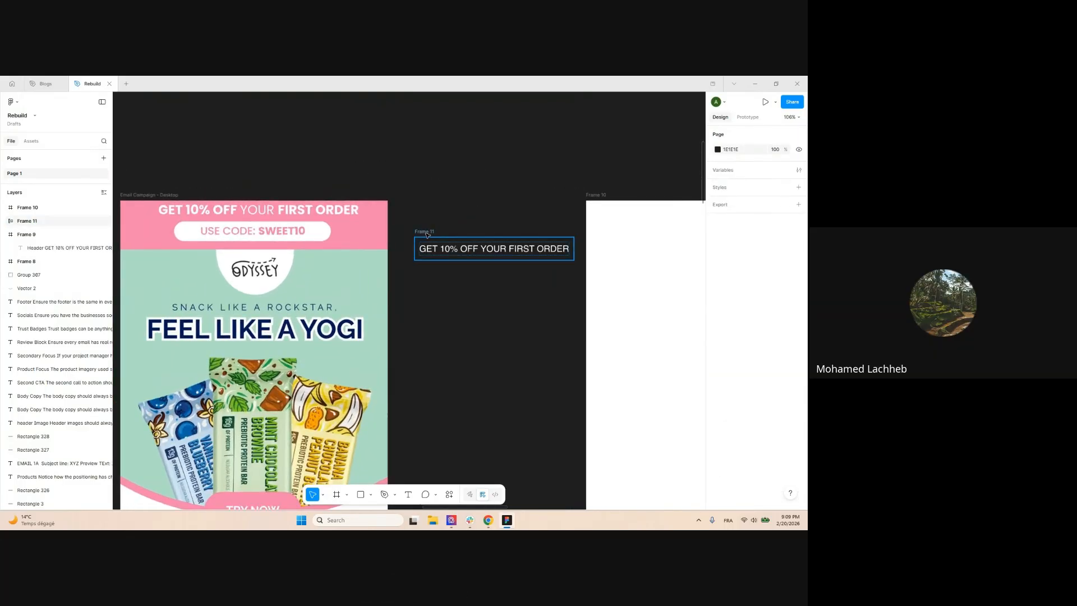
click(728, 414)
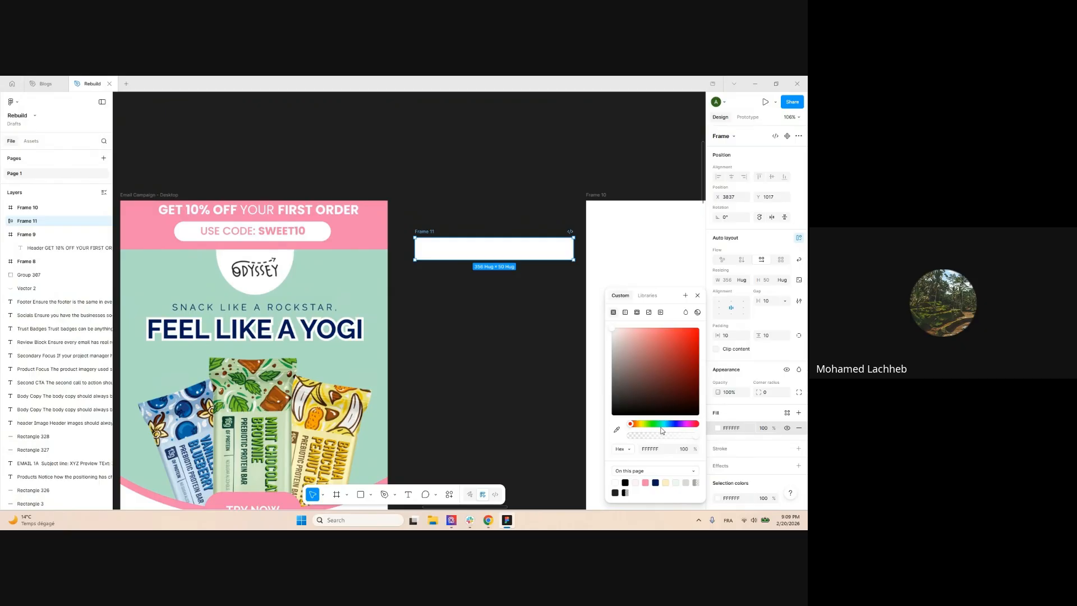
click(372, 232)
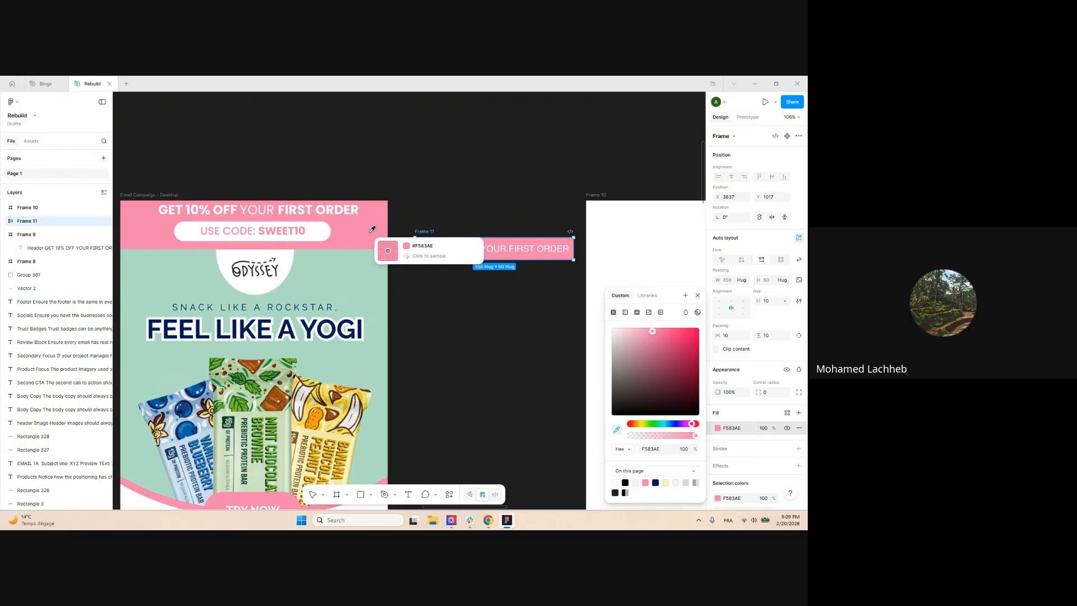
click(445, 156)
Drag the pink offer frame inside Frame 10
scroll(338, 162, down, 1)
scroll(339, 163, down, 4)
drag(426, 163, 382, 218)
drag(344, 251, 459, 259)
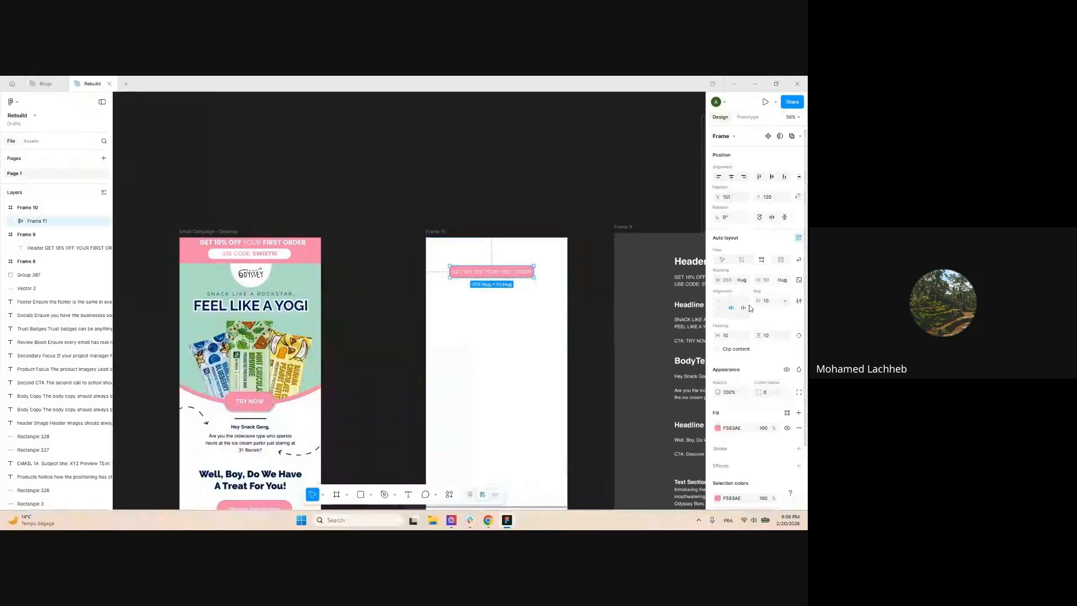
Make the offer bar 600 wide and align it to Frame 10's top centre
click(729, 283)
text(600)
key(Return)
click(734, 180)
scroll(400, 272, up, 1)
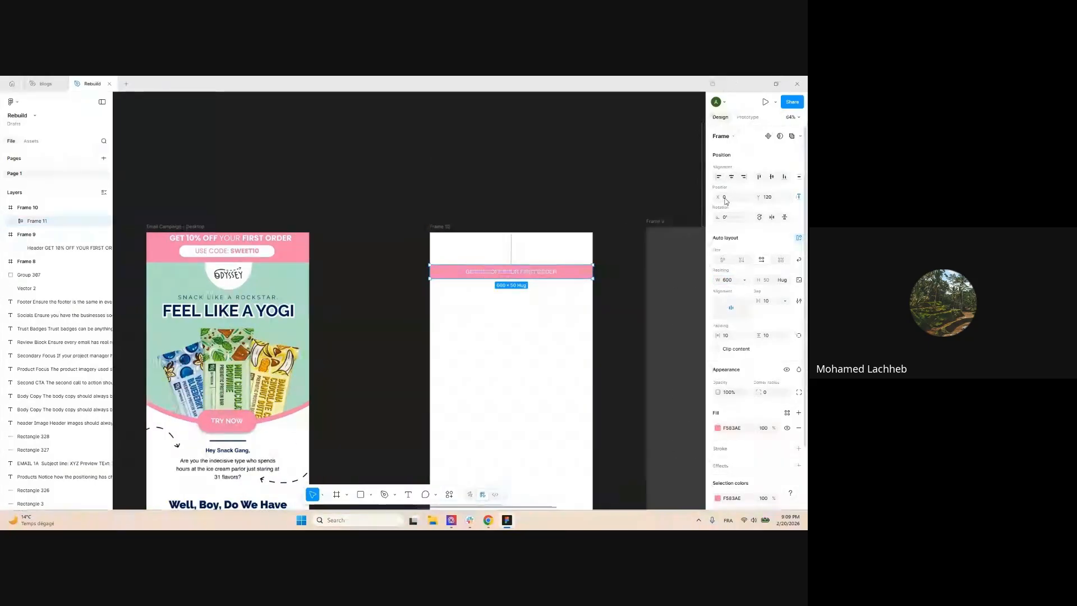
click(760, 178)
scroll(450, 227, up, 1)
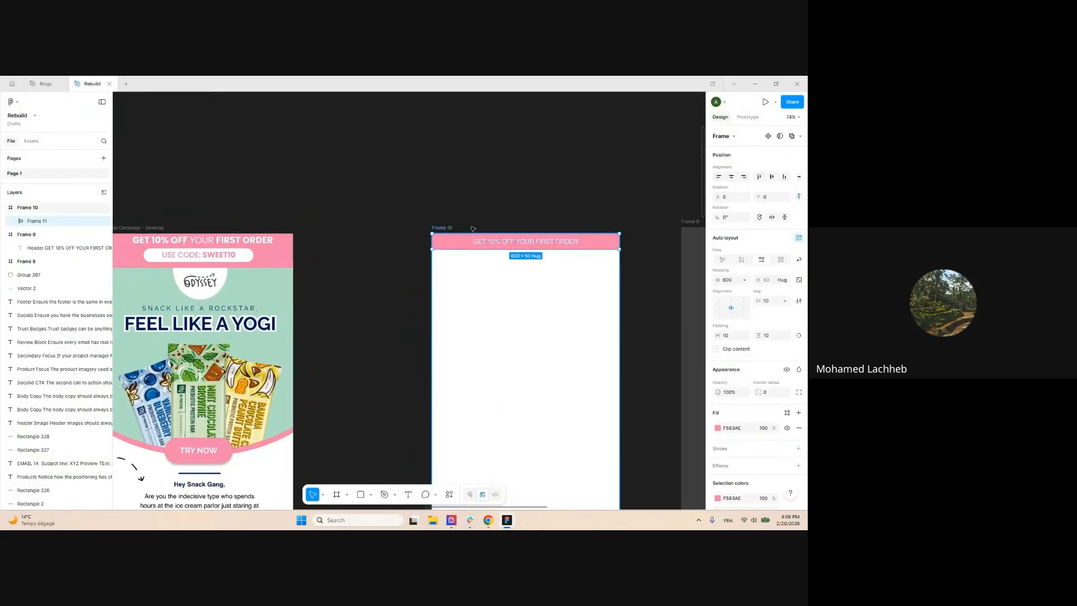
Bold the words GET 10% OFF and select FIRST ORDER in the offer line
double_click(481, 244)
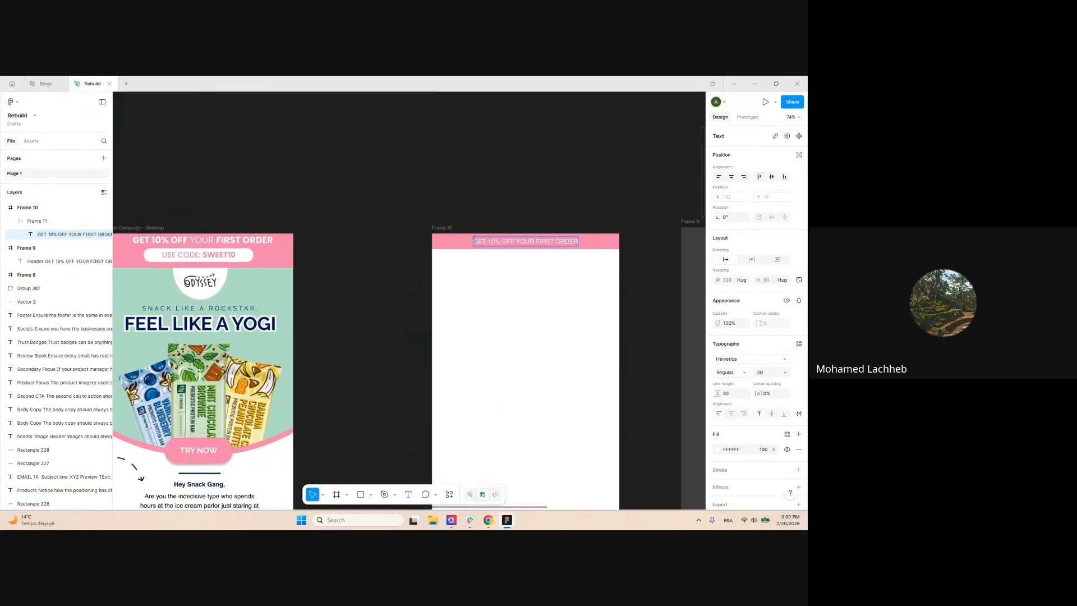
click(500, 241)
drag(492, 240, 473, 241)
key(ctrl+b)
click(527, 241)
drag(536, 241, 624, 247)
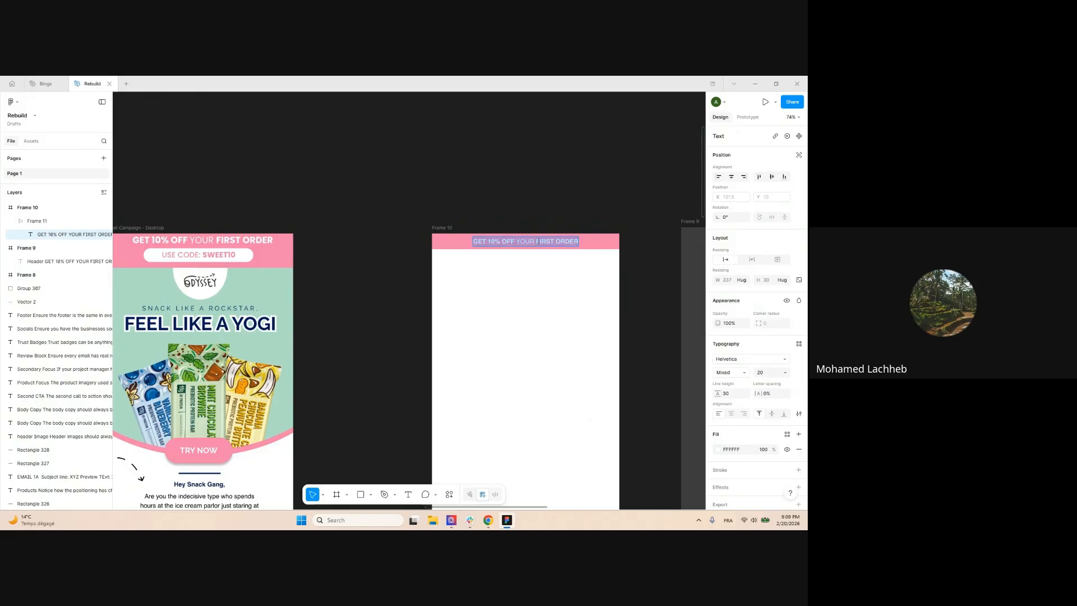
Set the whole offer line's font size to 26
key(ctrl+a)
text(26)
key(Return)
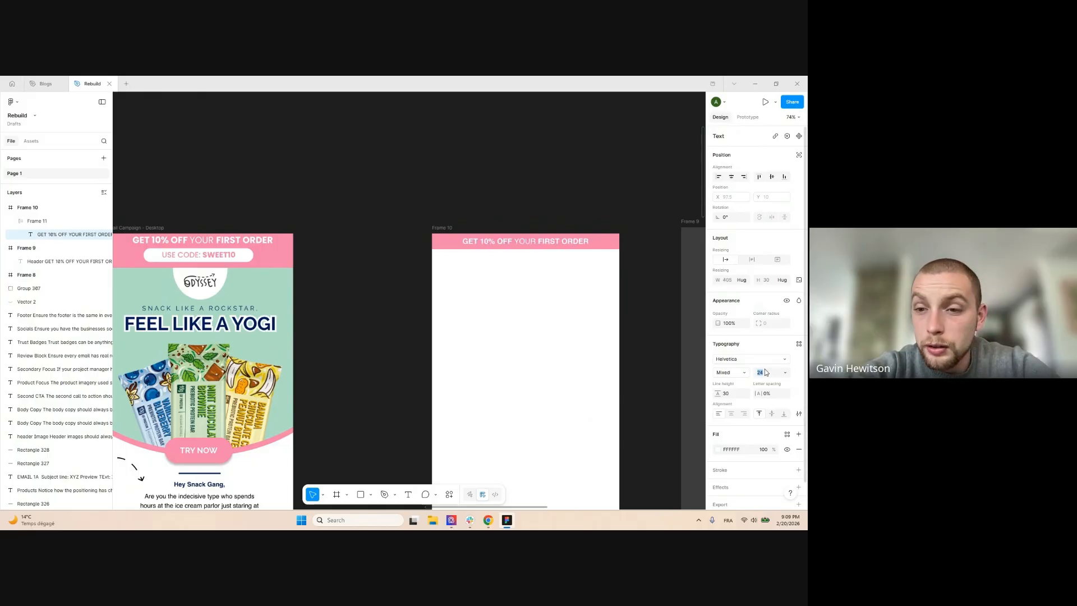
scroll(377, 197, down, 3)
Review the offer text's font style options, leaving the style unchanged
click(391, 191)
drag(391, 191, 407, 183)
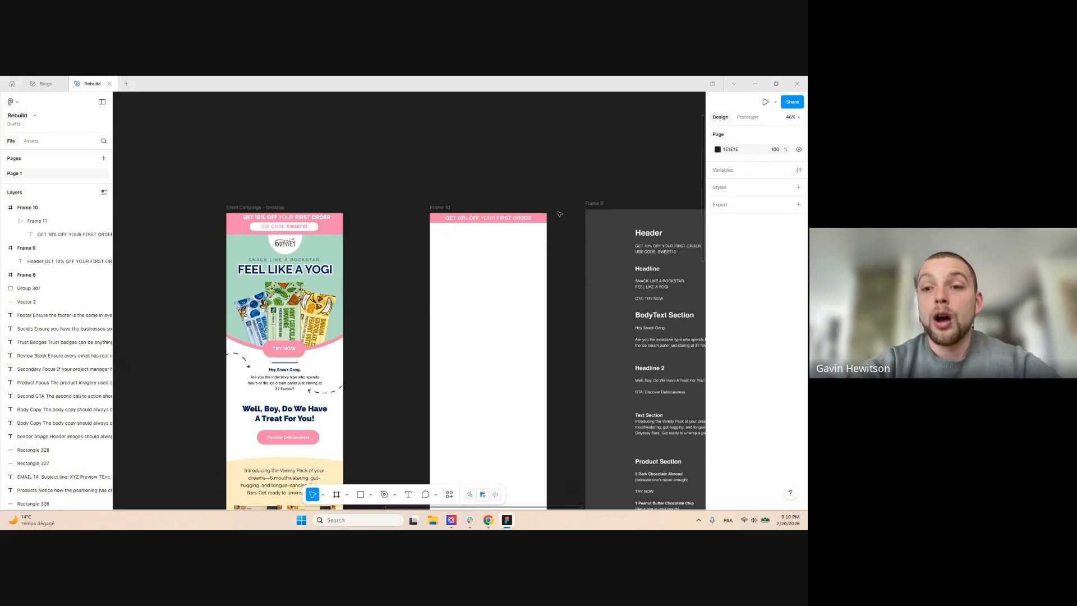
scroll(477, 217, up, 5)
double_click(467, 219)
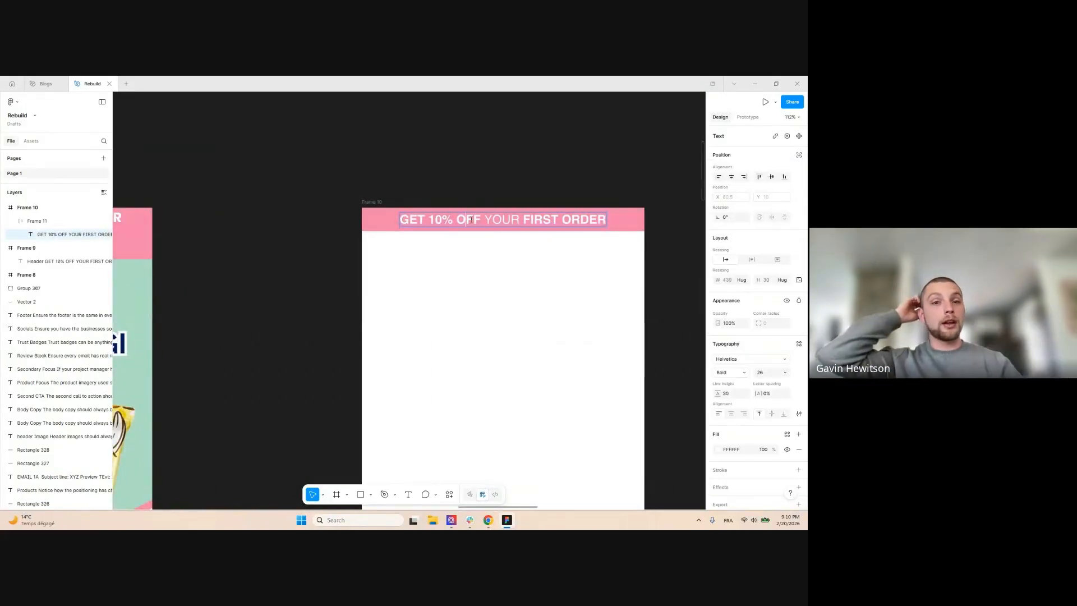
click(742, 374)
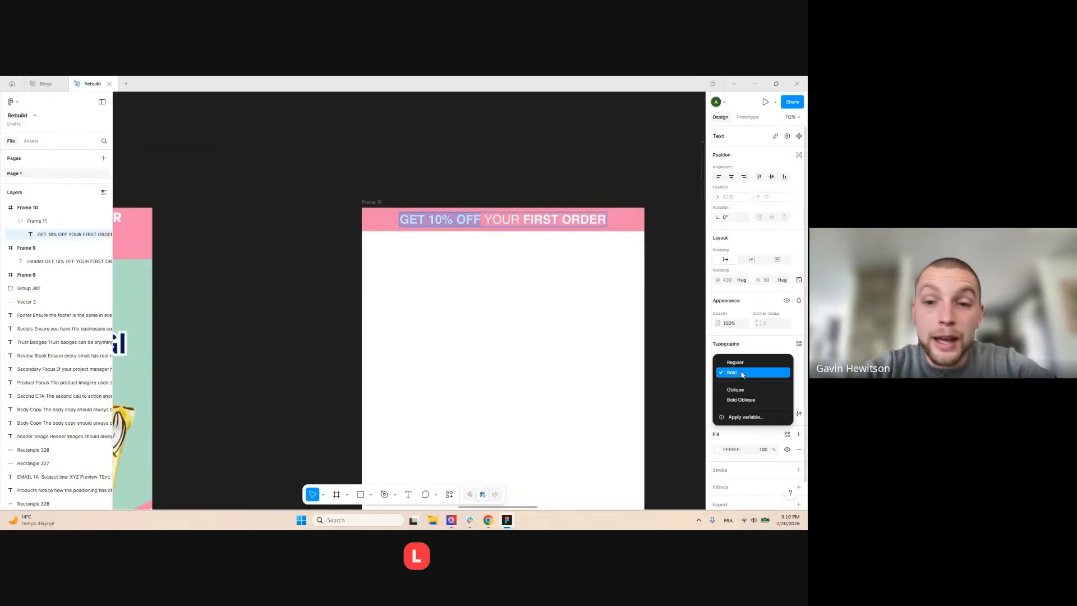
click(742, 374)
click(327, 291)
scroll(343, 284, down, 4)
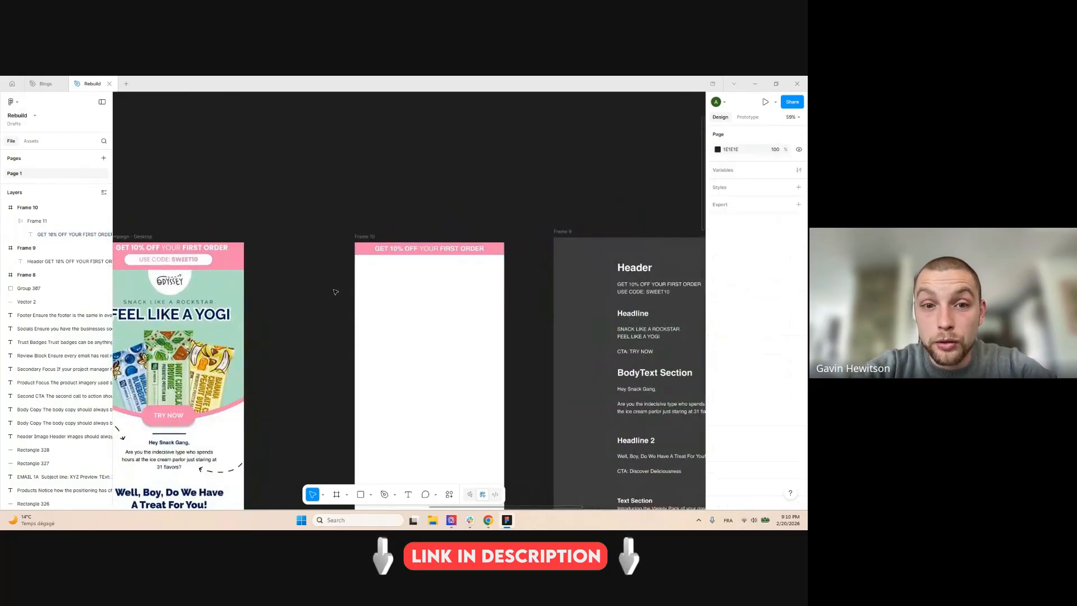
Inspect a text layer in the Email Campaign - Desktop reference frame
click(331, 300)
drag(310, 344, 326, 285)
scroll(373, 241, down, 2)
click(239, 372)
double_click(239, 372)
click(329, 308)
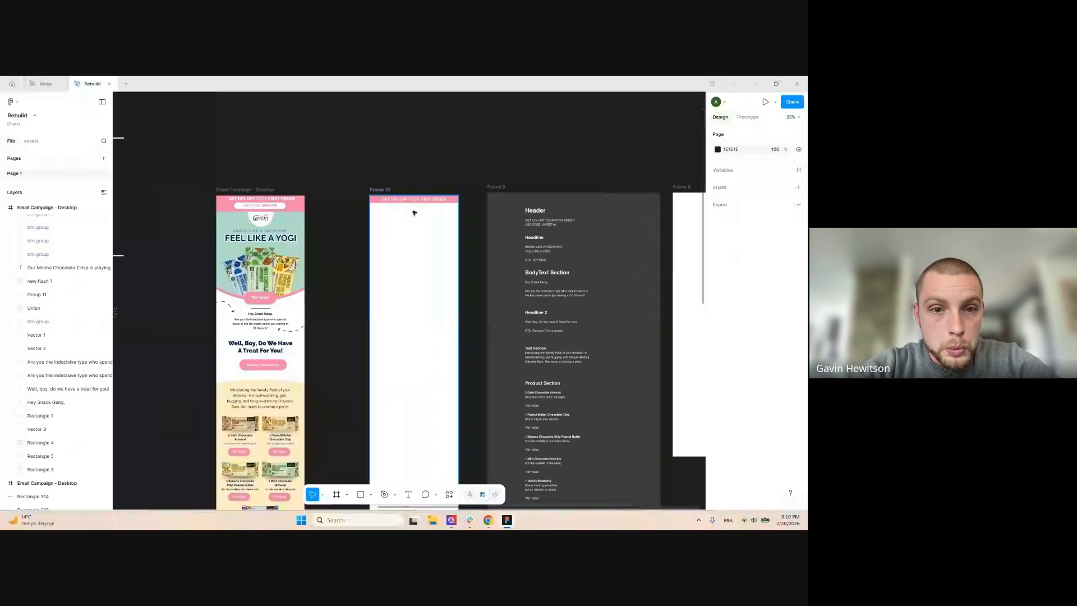
Copy the line USE CODE: SWEET10 from the Header notes in Frame 9
scroll(414, 213, up, 6)
click(649, 243)
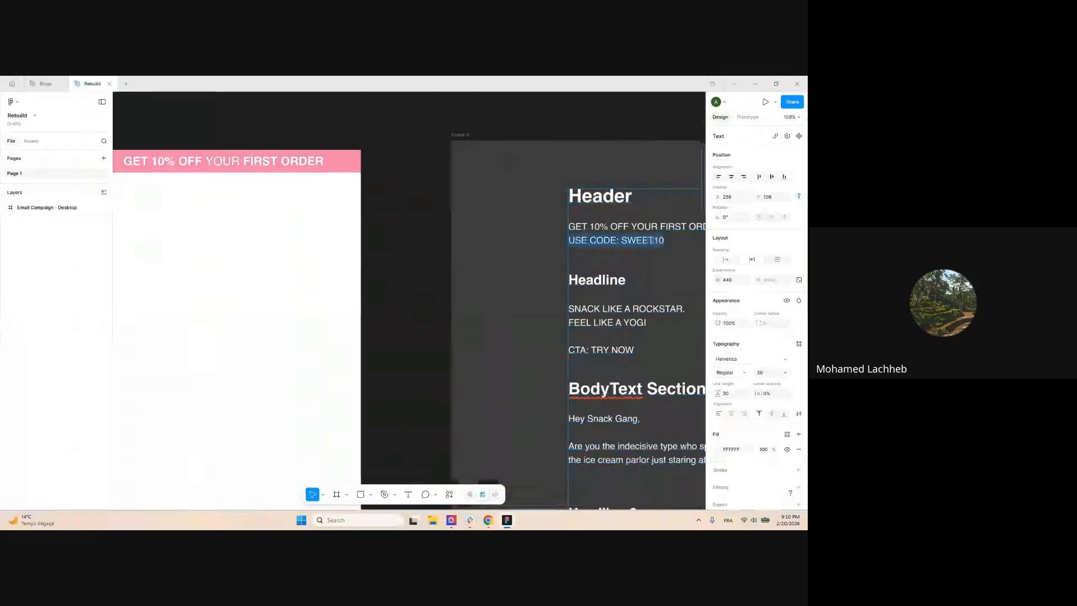
double_click(650, 243)
drag(664, 241, 569, 241)
key(ctrl+c)
key(Escape)
scroll(662, 226, down, 5)
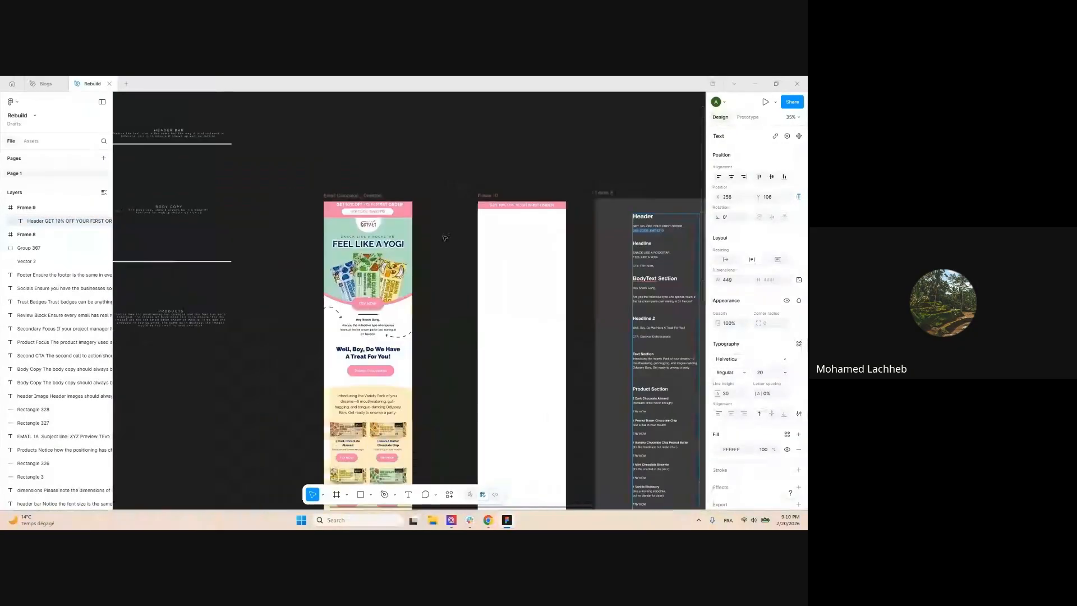
Duplicate the offer text, replace it with USE CODE: SWEET10, and wrap it in auto-layout
double_click(535, 173)
drag(535, 173, 391, 262)
key(Return)
key(ctrl+v)
key(Escape)
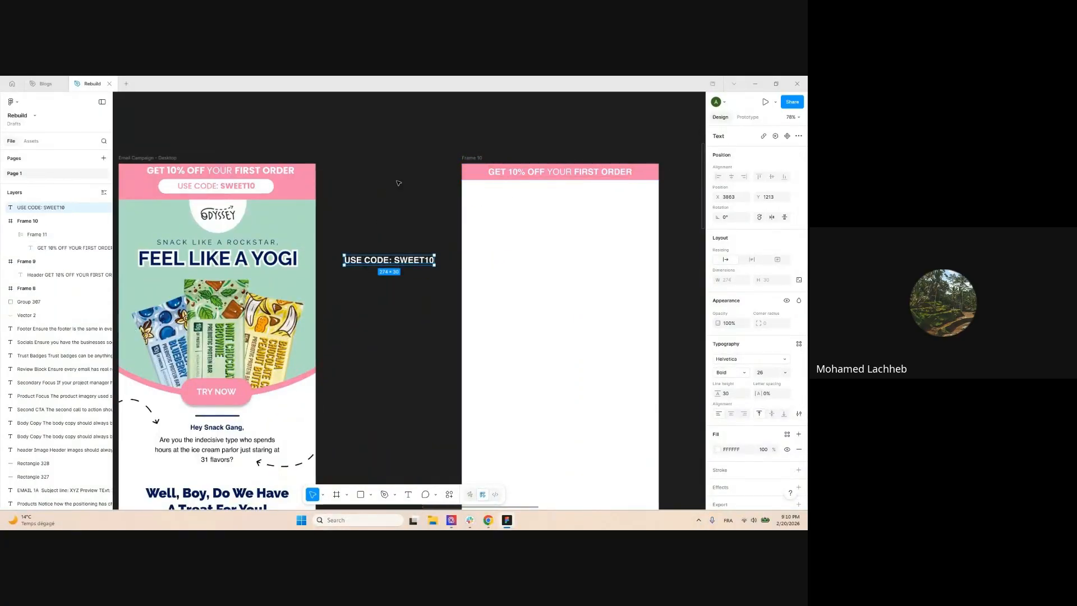
key(shift+a)
Give the code frame a white fill and bring up the code text's colour options
scroll(446, 226, up, 3)
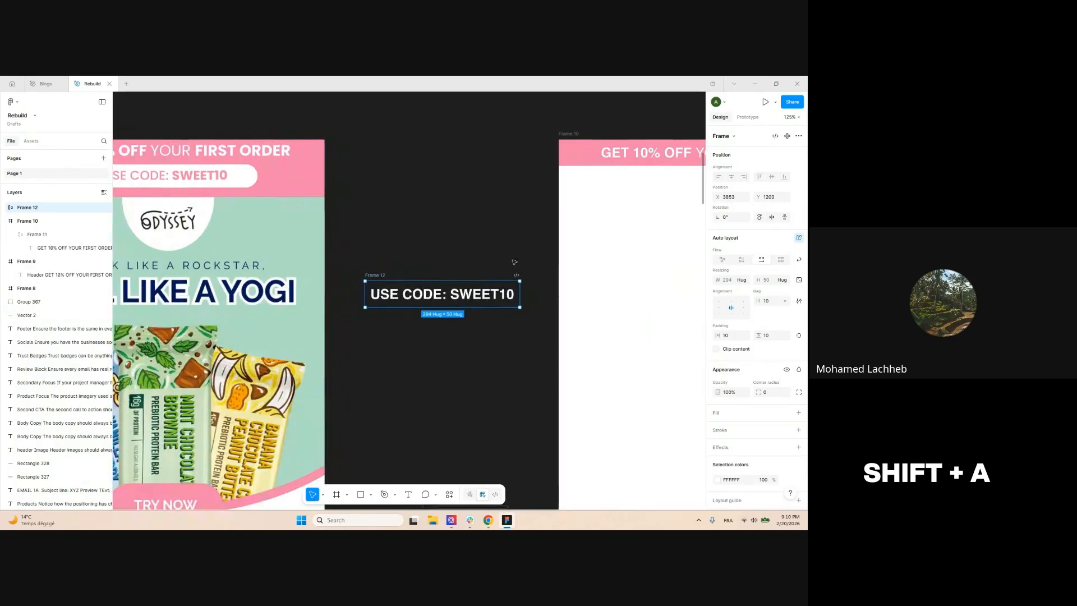
click(799, 412)
click(718, 428)
click(433, 293)
click(718, 450)
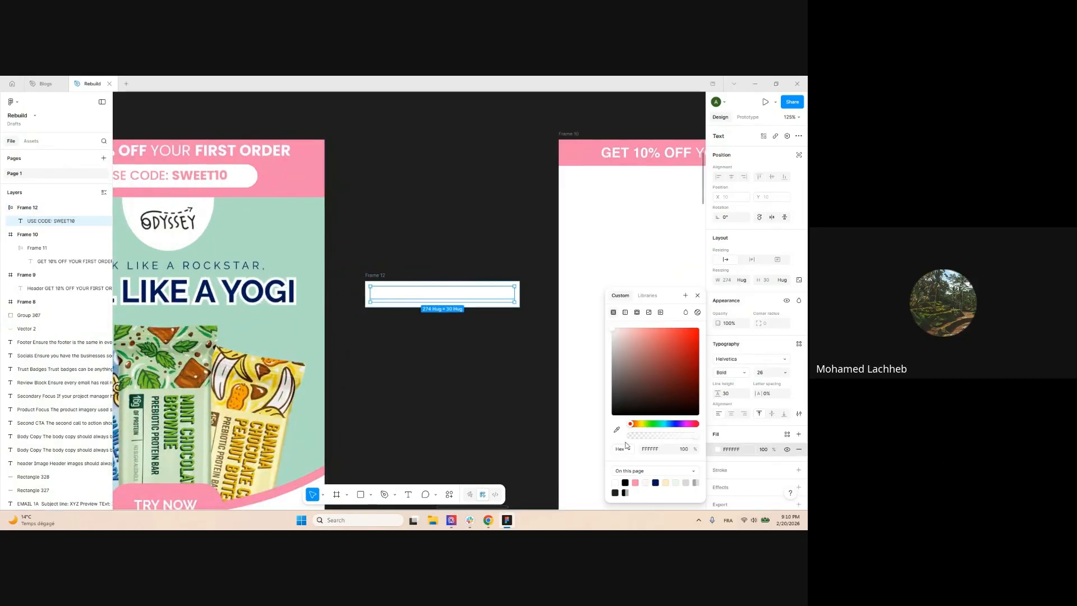
Colour the coupon code text pink and round the code frame's corners to 40
click(635, 482)
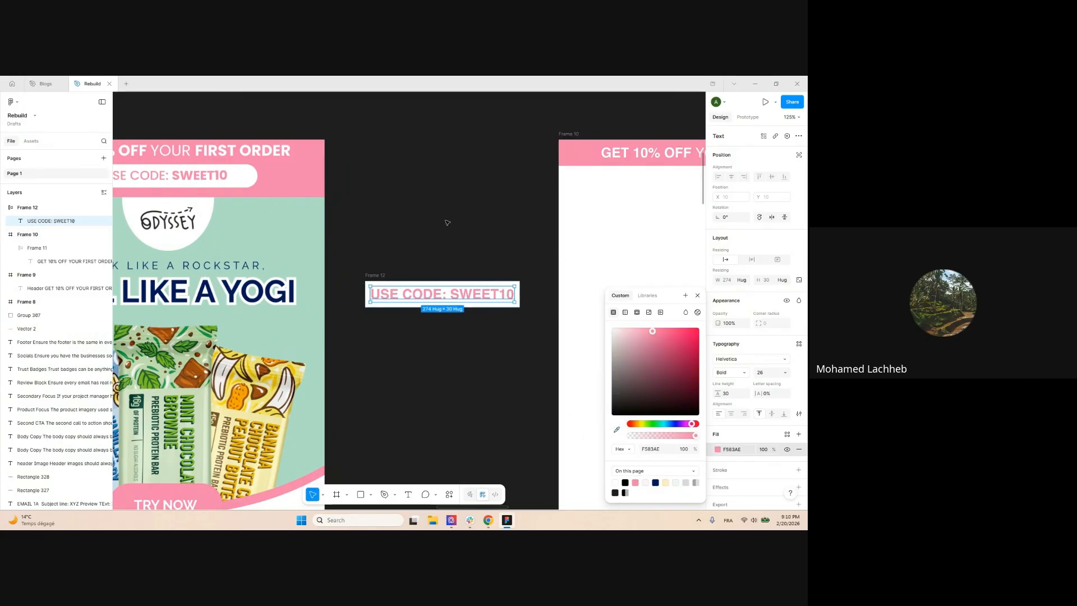
click(462, 194)
drag(462, 194, 477, 226)
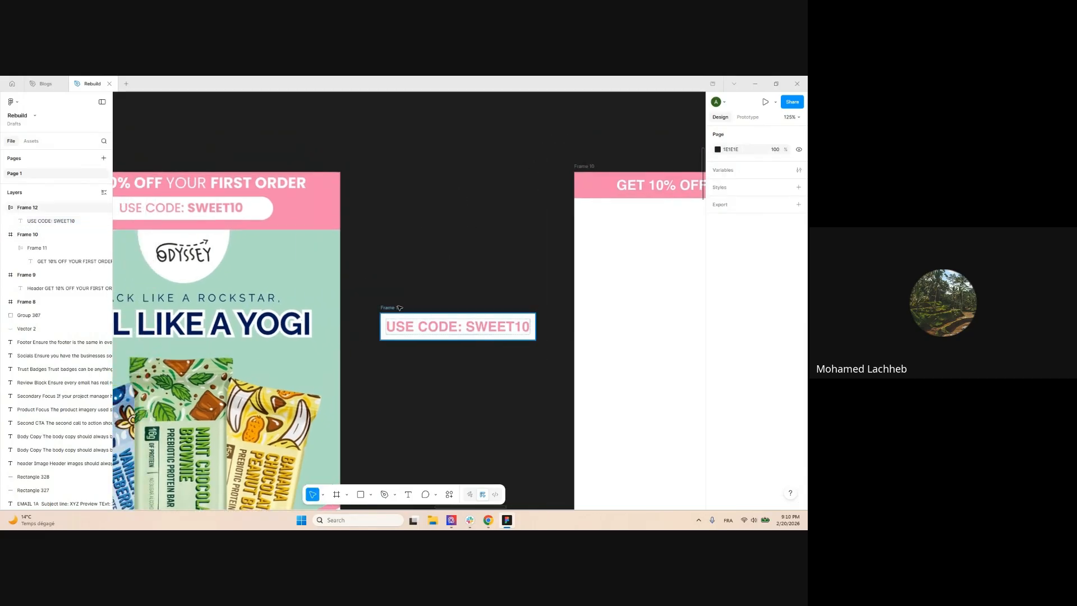
click(399, 308)
text(40)
key(Return)
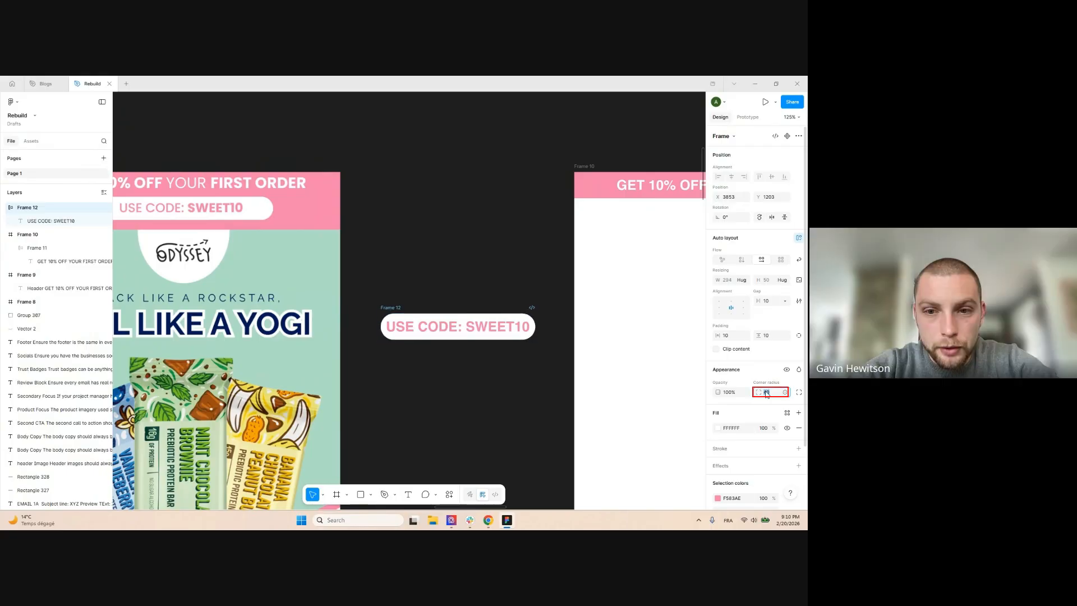
click(416, 252)
Set the USE CODE: SWEET10 text size to 16
scroll(404, 264, up, 3)
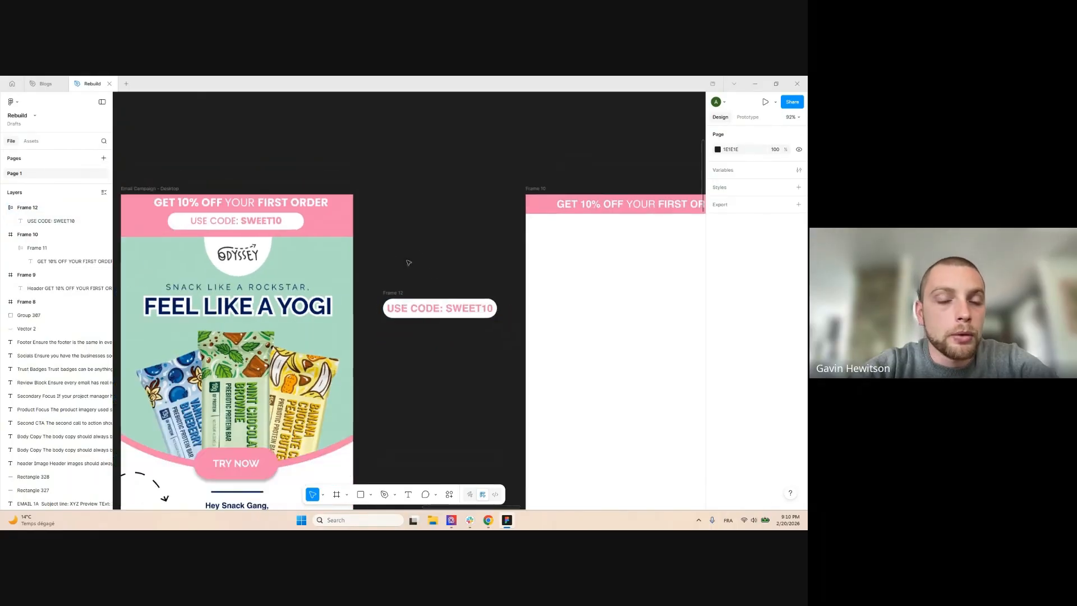
click(427, 335)
scroll(460, 303, down, 3)
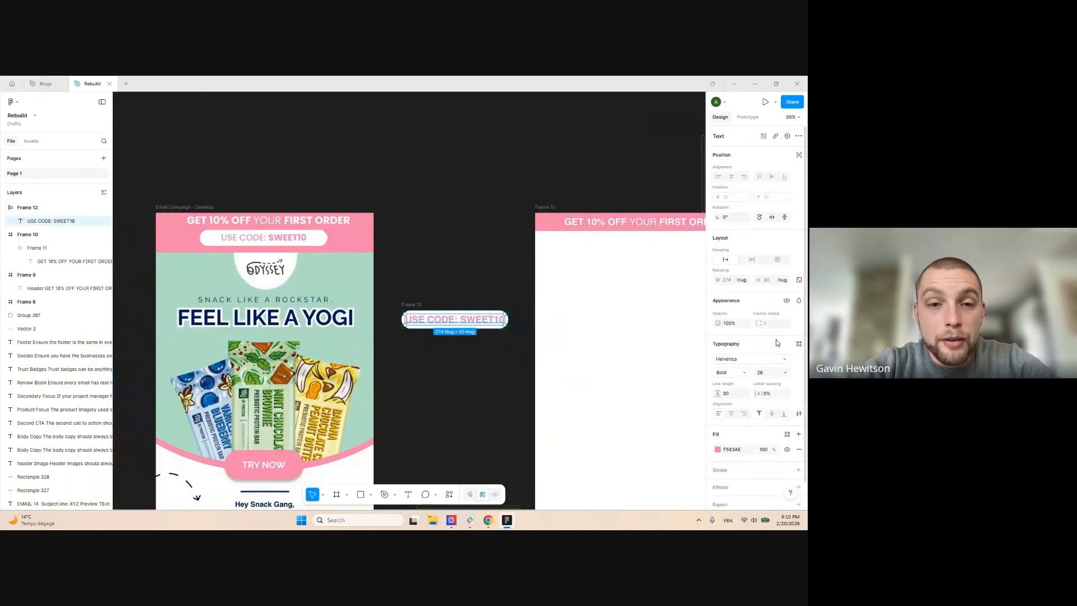
text(16)
key(Return)
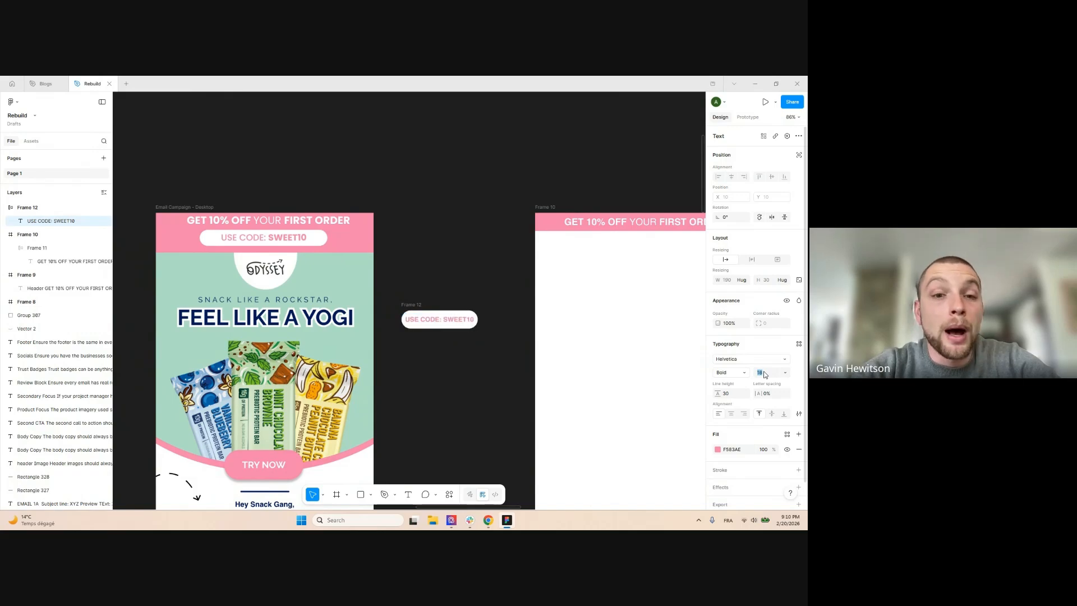
Keep only SWEET10 bold by removing bold from the words USE CODE:
scroll(550, 326, up, 4)
scroll(437, 314, down, 4)
scroll(454, 303, up, 2)
double_click(462, 338)
click(468, 339)
double_click(484, 339)
key(ctrl+b)
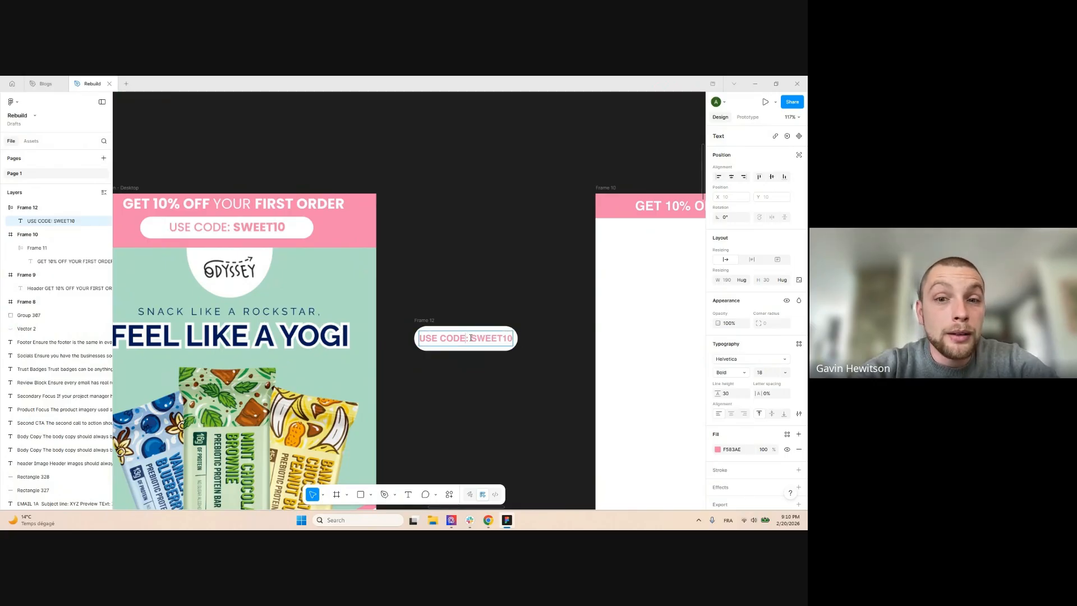
drag(470, 337, 398, 339)
key(ctrl+b)
key(Escape)
key(Escape)
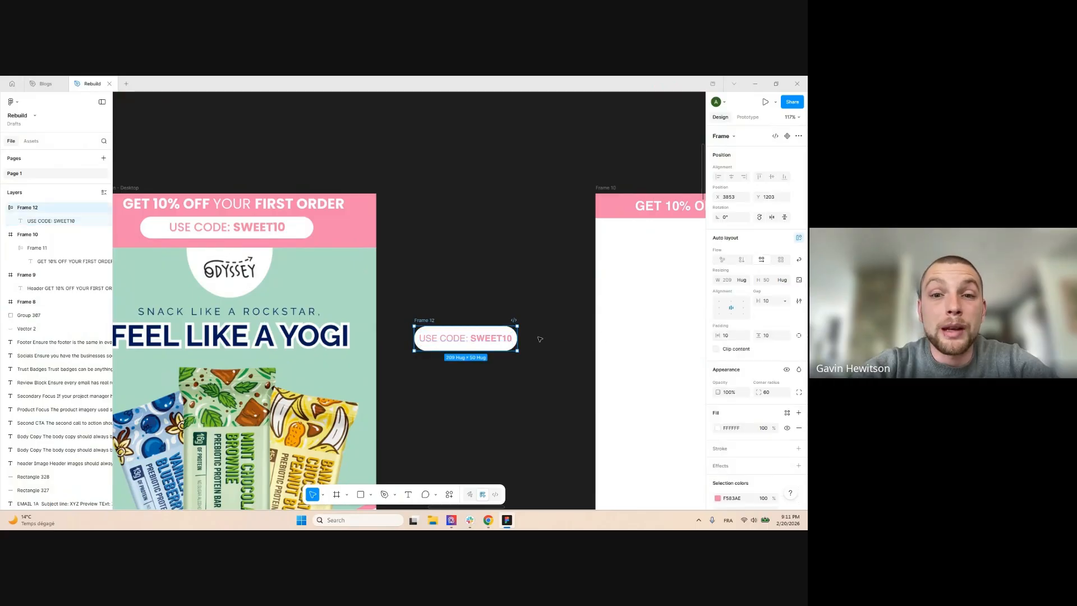
Widen the coupon pill's side padding to about 50
drag(718, 336, 751, 336)
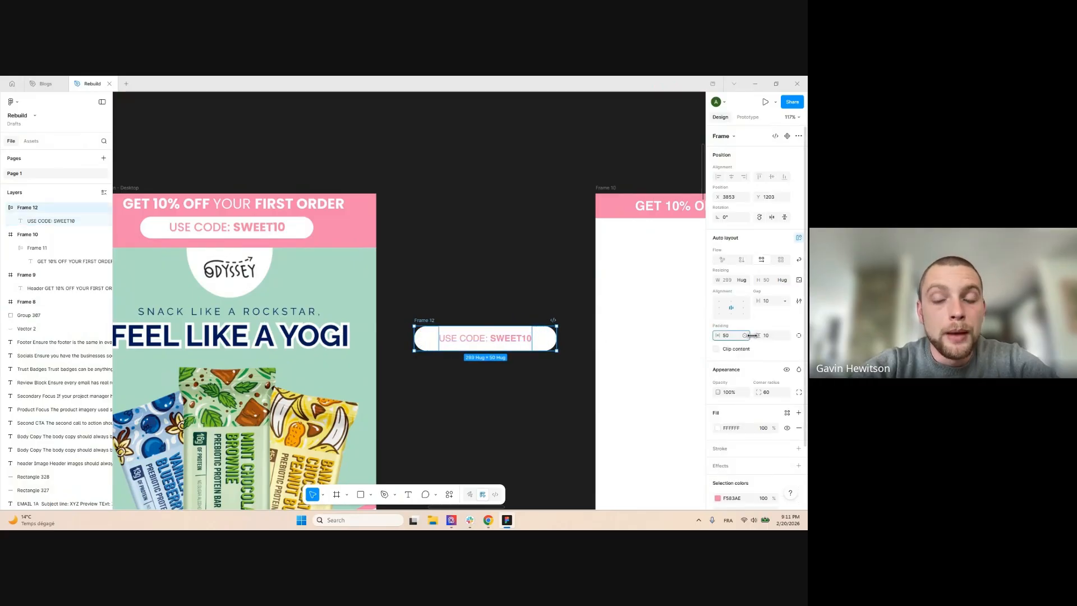
scroll(337, 230, down, 5)
click(421, 233)
Move the coupon pill into Frame 10 under its header banner
drag(421, 233, 387, 271)
scroll(404, 263, up, 2)
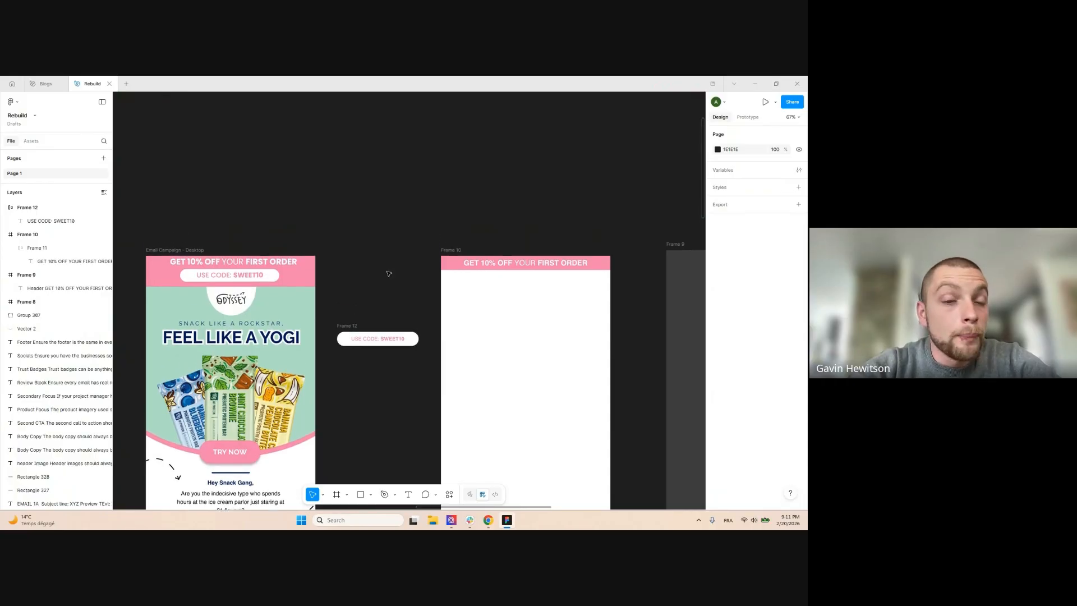
drag(357, 324, 365, 305)
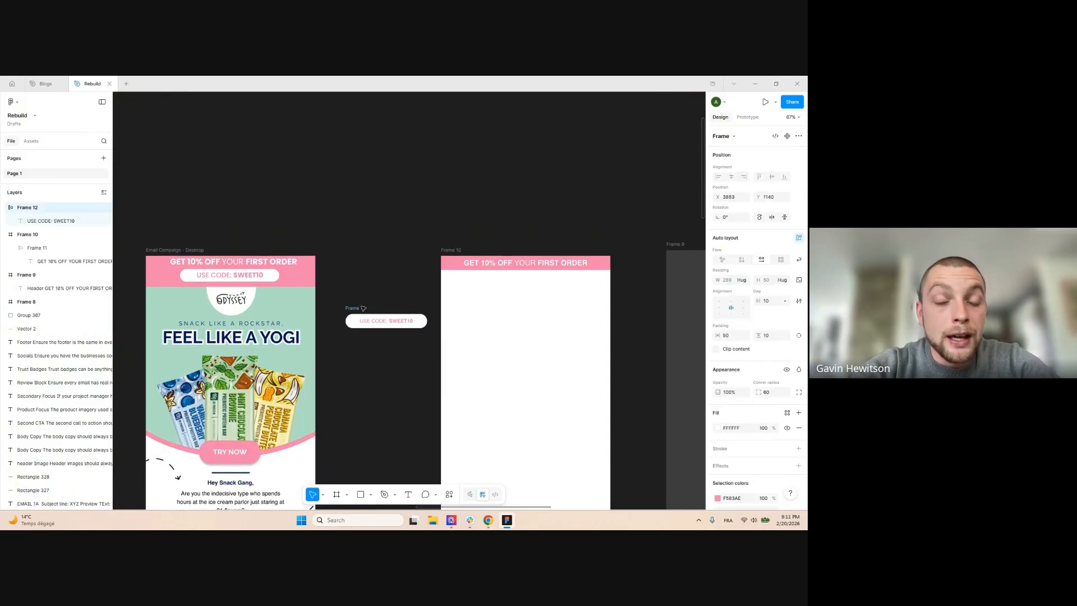
click(380, 297)
scroll(443, 298, up, 1)
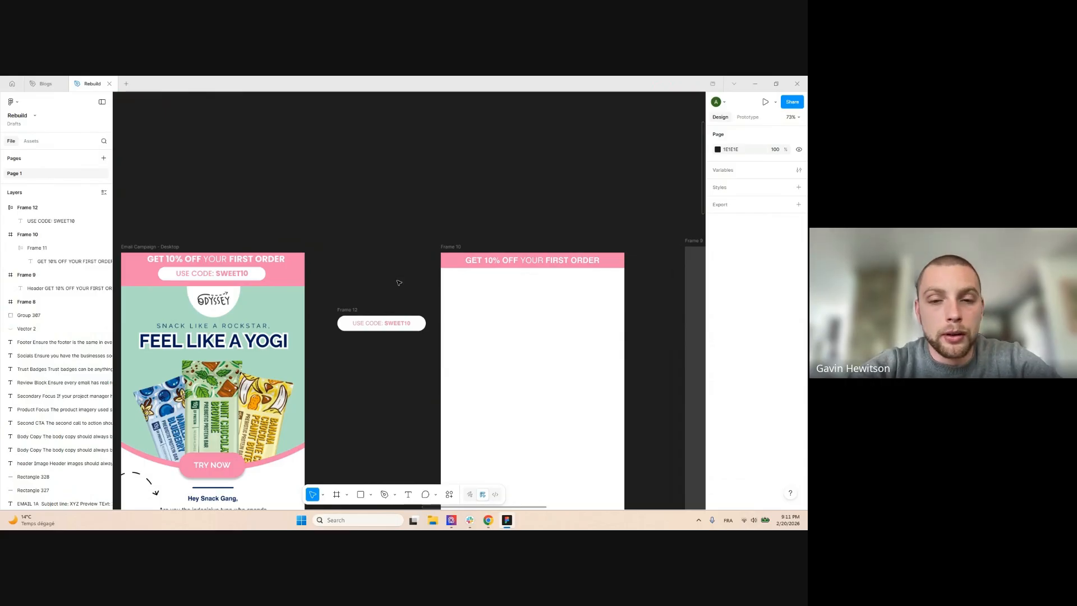
scroll(384, 289, up, 2)
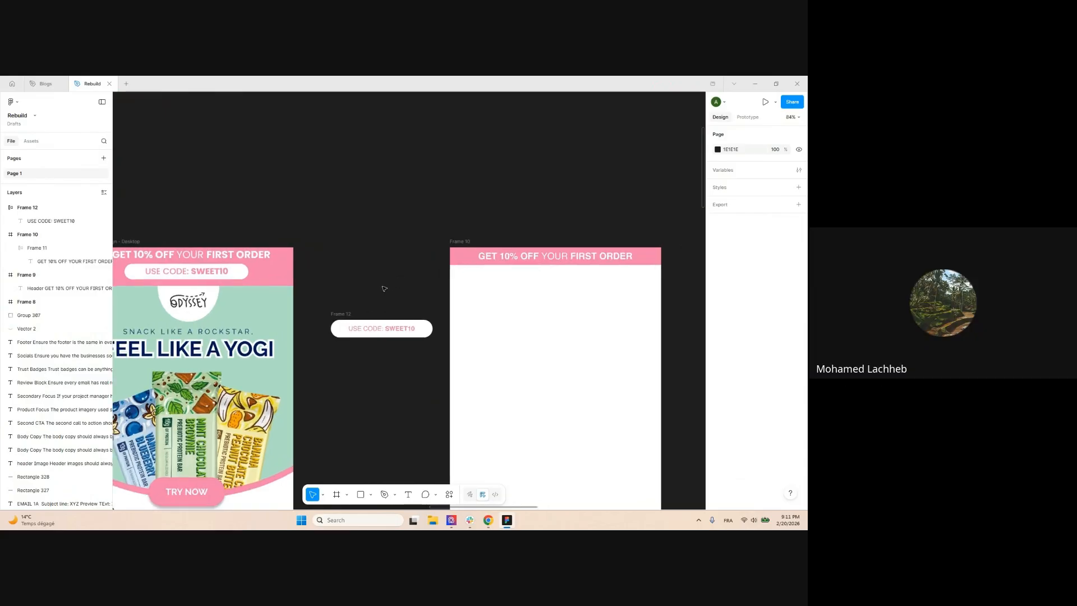
scroll(365, 257, down, 2)
mouse_move(354, 307)
mouse_down()
mouse_move(368, 275)
mouse_move(364, 306)
mouse_up()
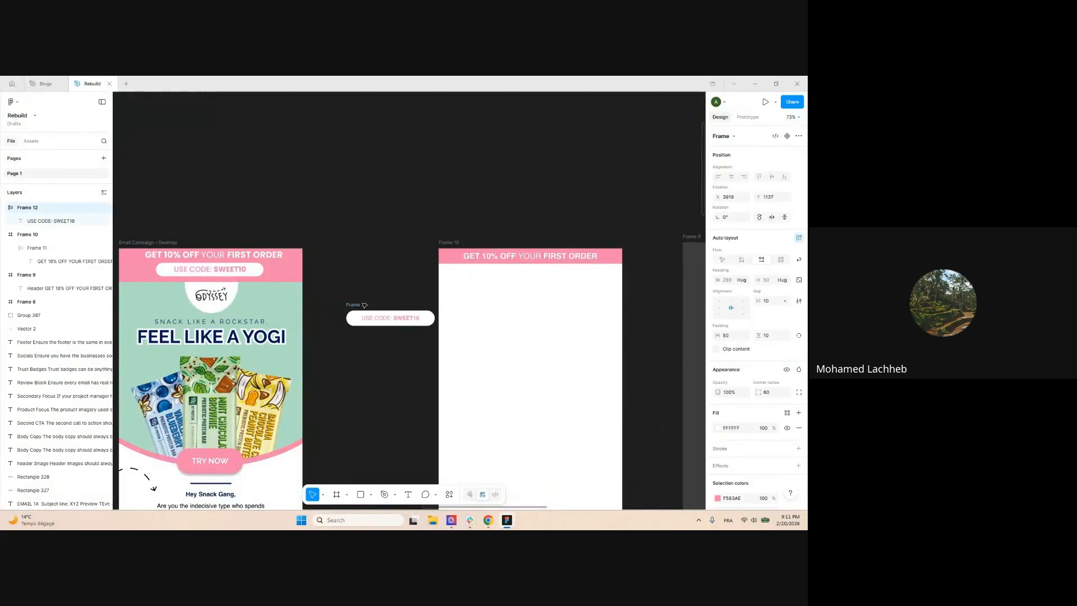
click(405, 276)
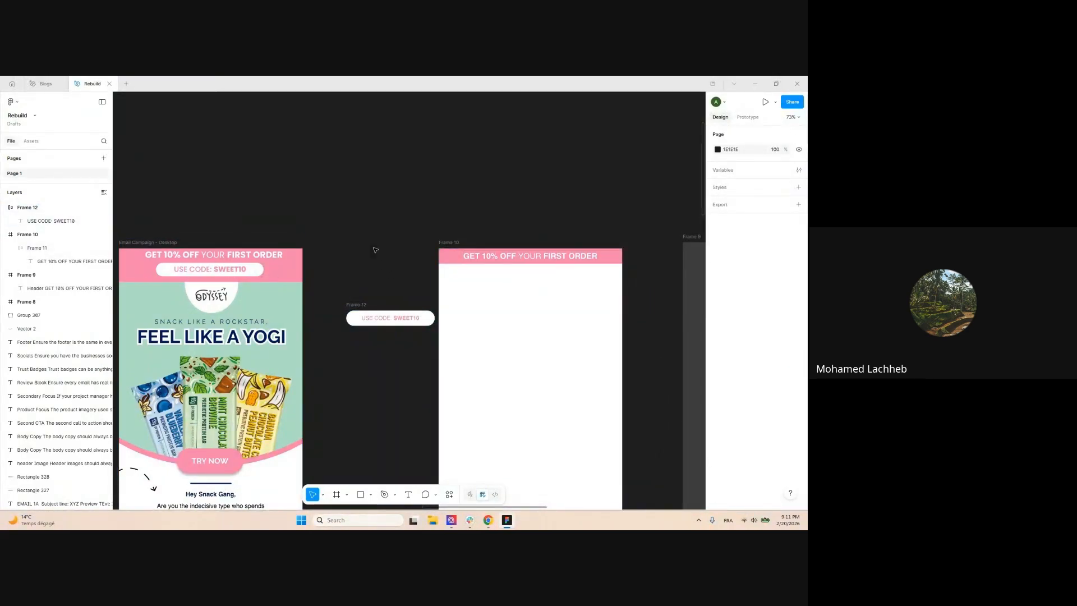
scroll(375, 278, up, 2)
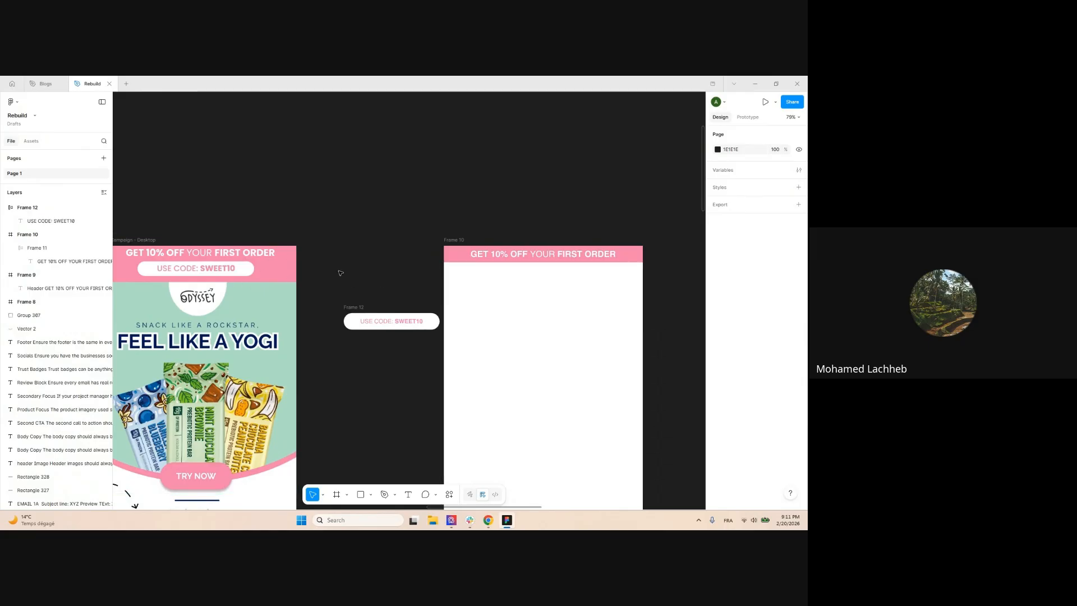
drag(363, 304, 492, 251)
Cut the coupon pill from Frame 10 and paste it into the pink header Frame 11
key(ctrl+x)
click(463, 261)
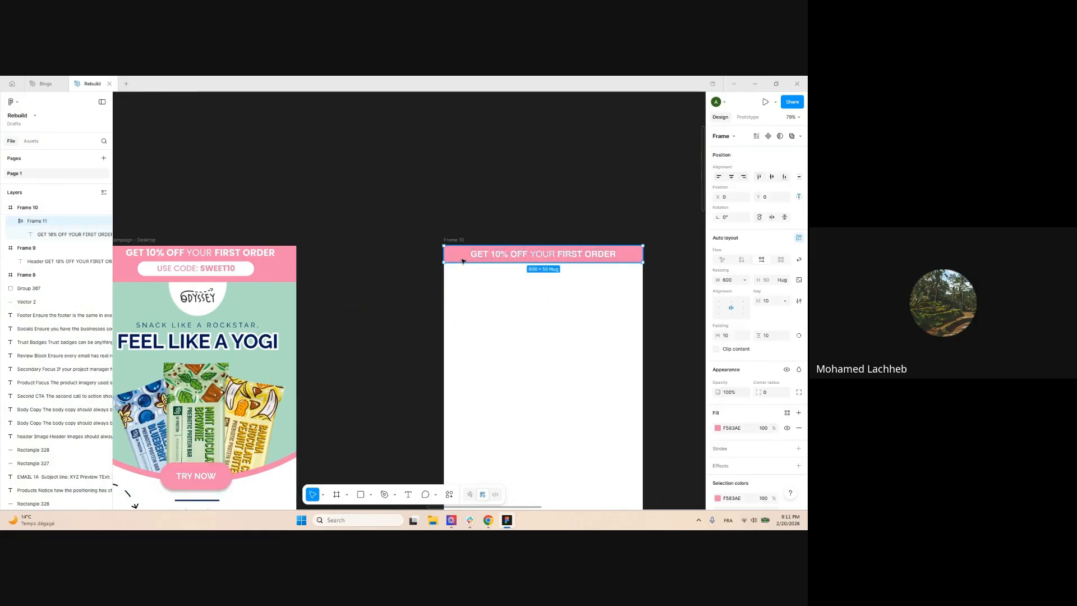
key(ctrl+v)
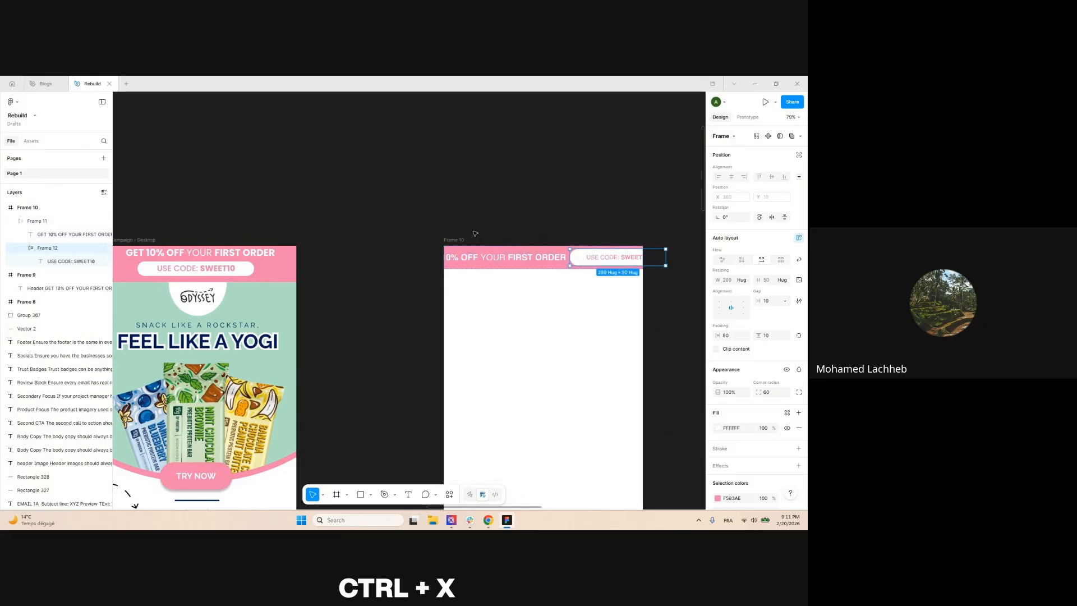
key(Escape)
click(455, 253)
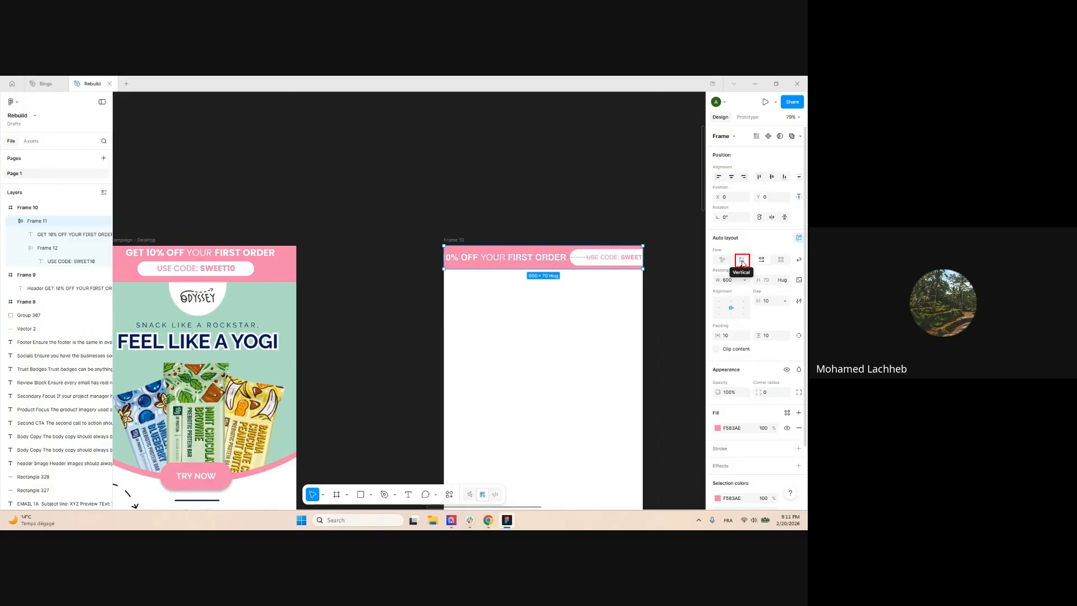
Give the pink header a vertical auto layout with gap 14 and vertical padding 18
click(743, 261)
scroll(558, 269, down, 3)
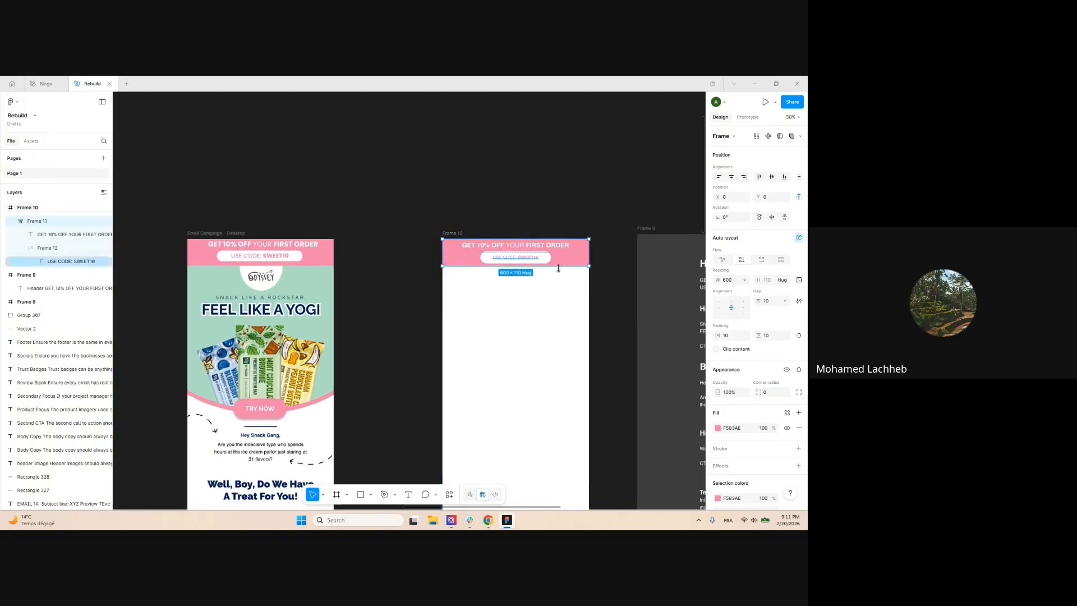
scroll(673, 262, up, 3)
click(763, 302)
mouse_move(763, 301)
mouse_down()
mouse_move(776, 332)
mouse_move(755, 303)
mouse_up()
click(582, 241)
click(548, 248)
click(596, 303)
scroll(549, 241, down, 1)
scroll(549, 242, down, 2)
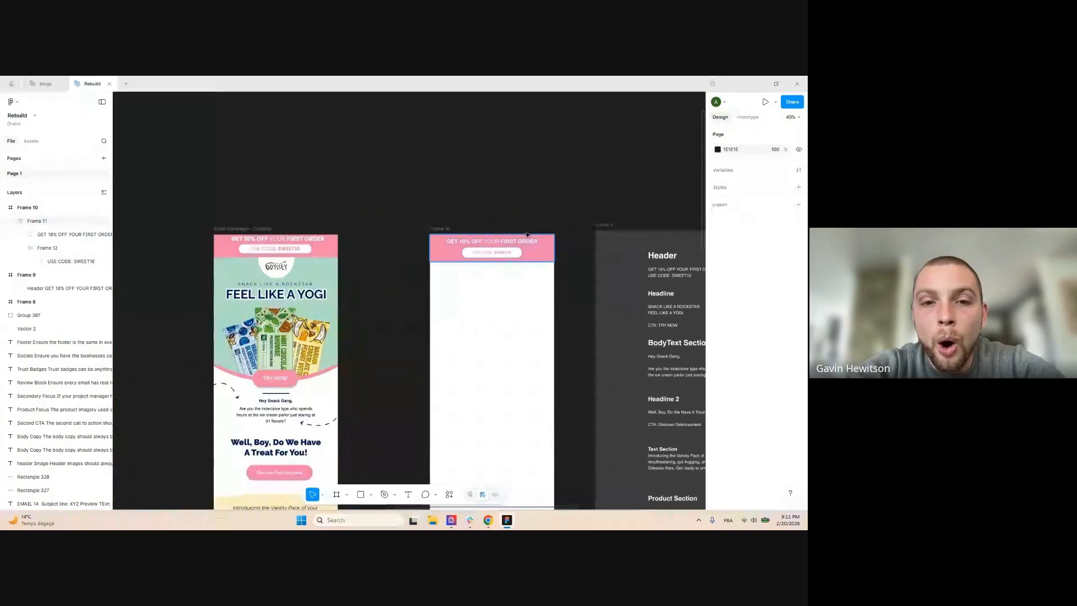
scroll(527, 241, up, 4)
Enlarge the USE CODE: SWEET10 text to size 20
ctrl+click(479, 269)
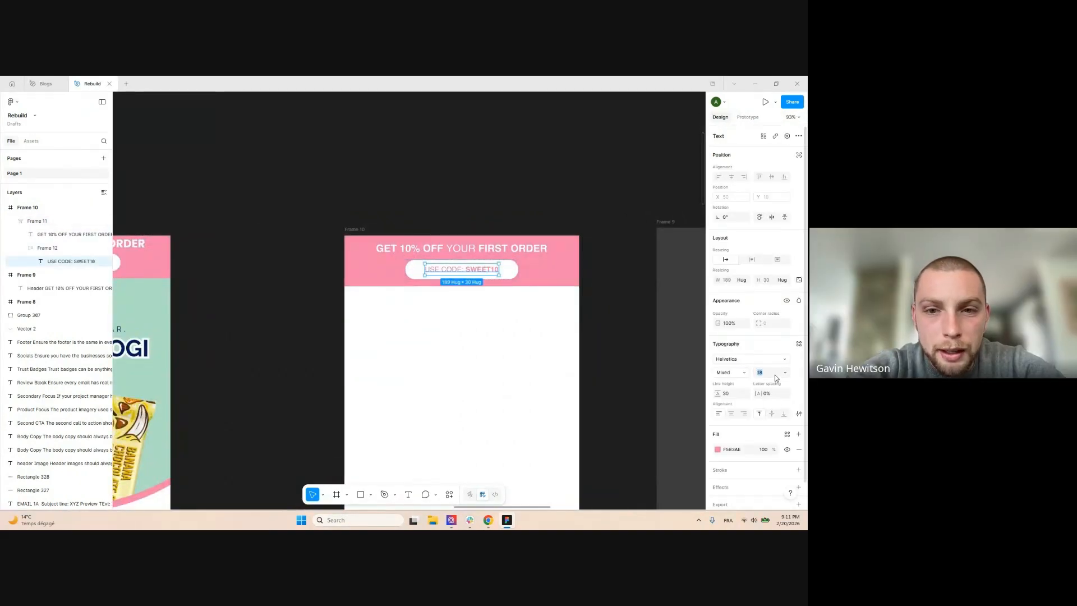
text(20)
key(Return)
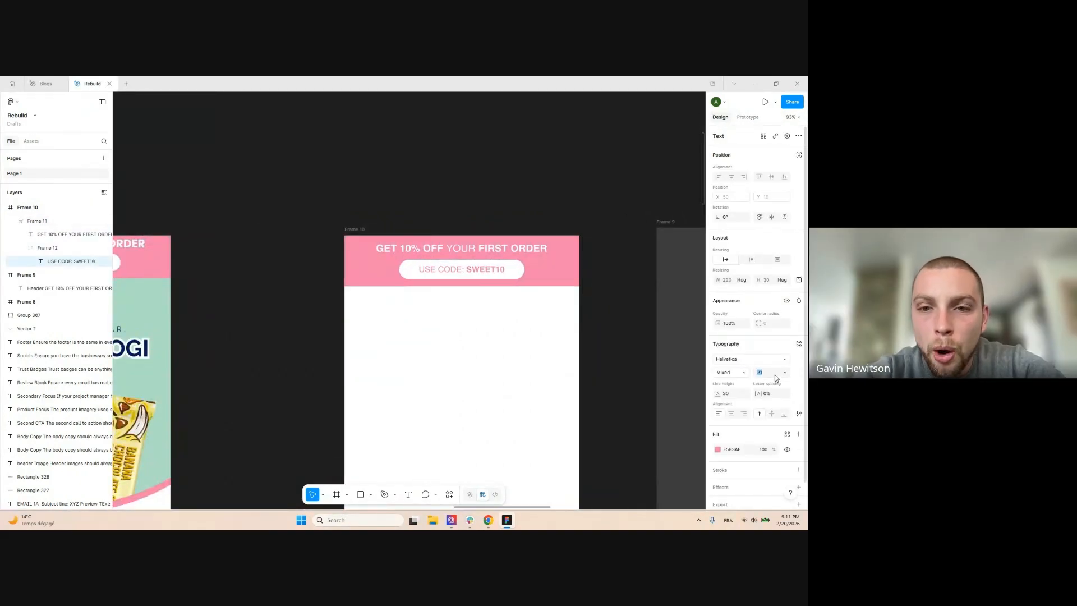
click(561, 192)
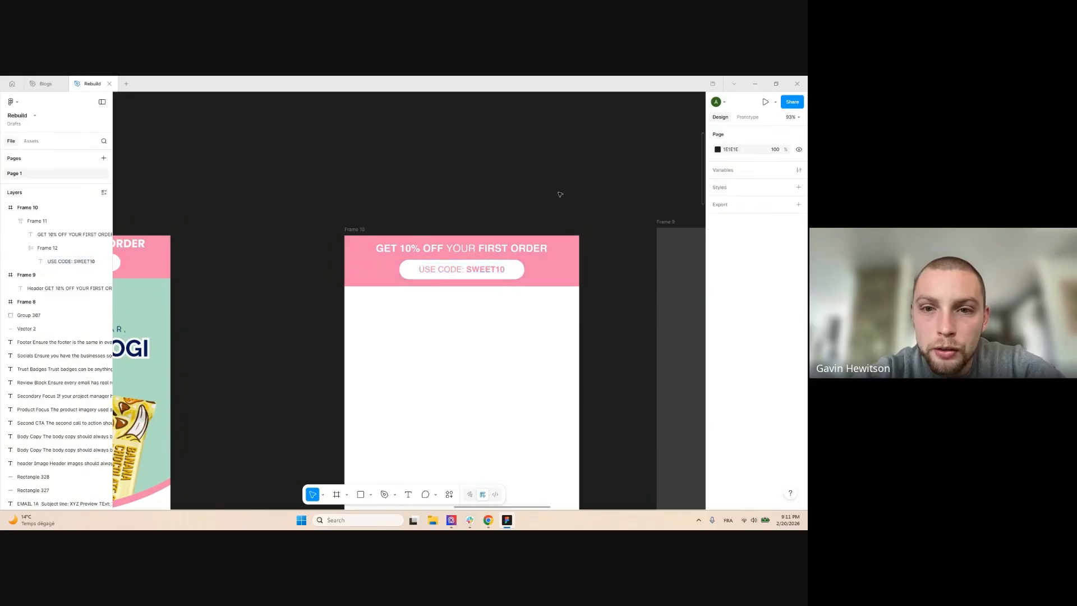
click(353, 248)
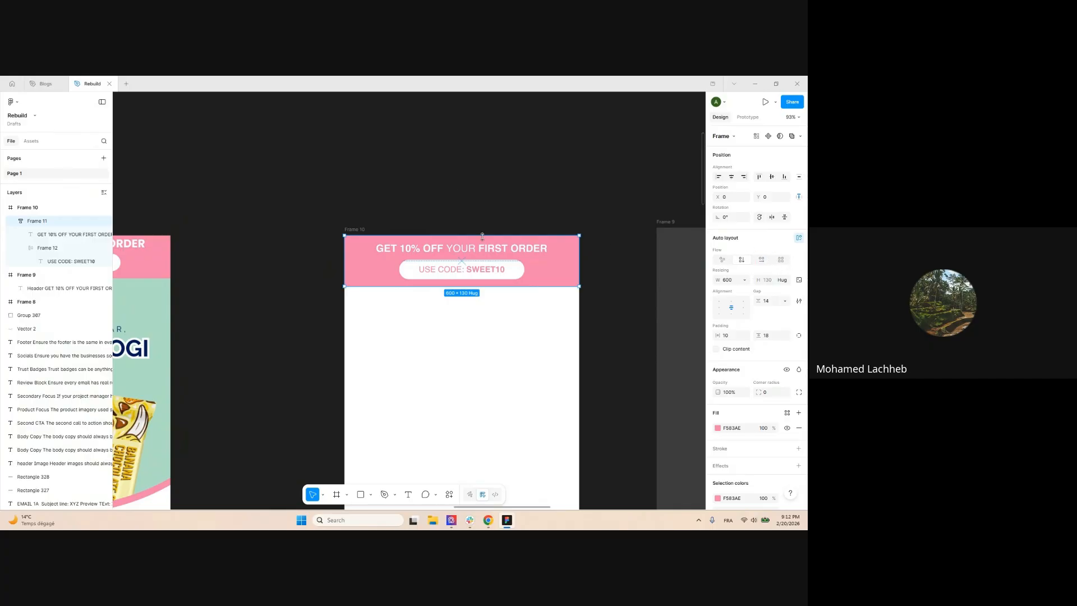
scroll(528, 187, down, 2)
click(396, 187)
scroll(396, 188, down, 3)
scroll(359, 201, right, 2)
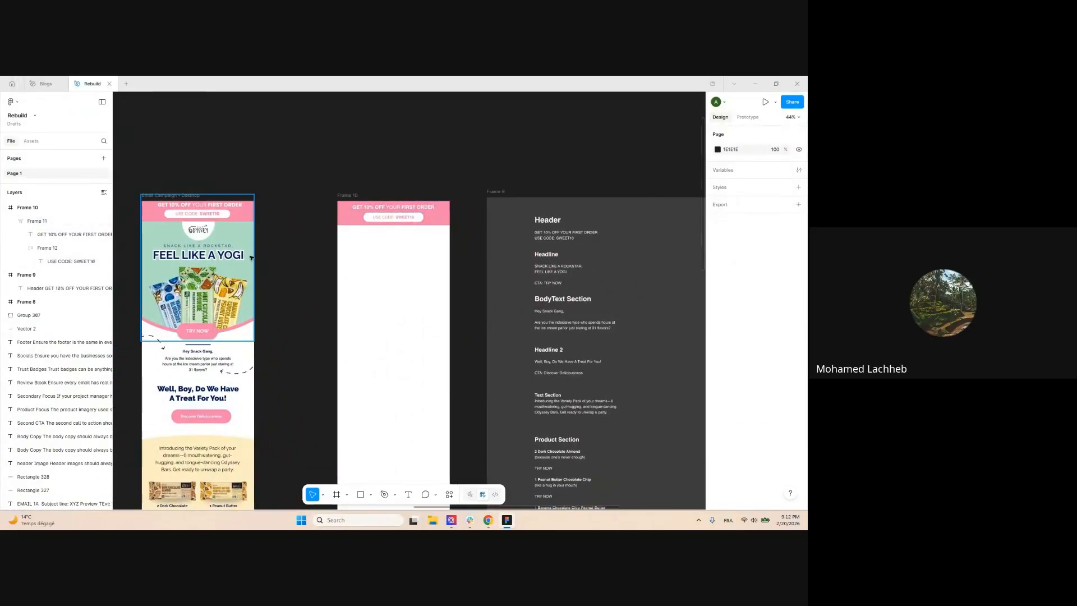
scroll(243, 253, down, 3)
scroll(283, 166, left, 3)
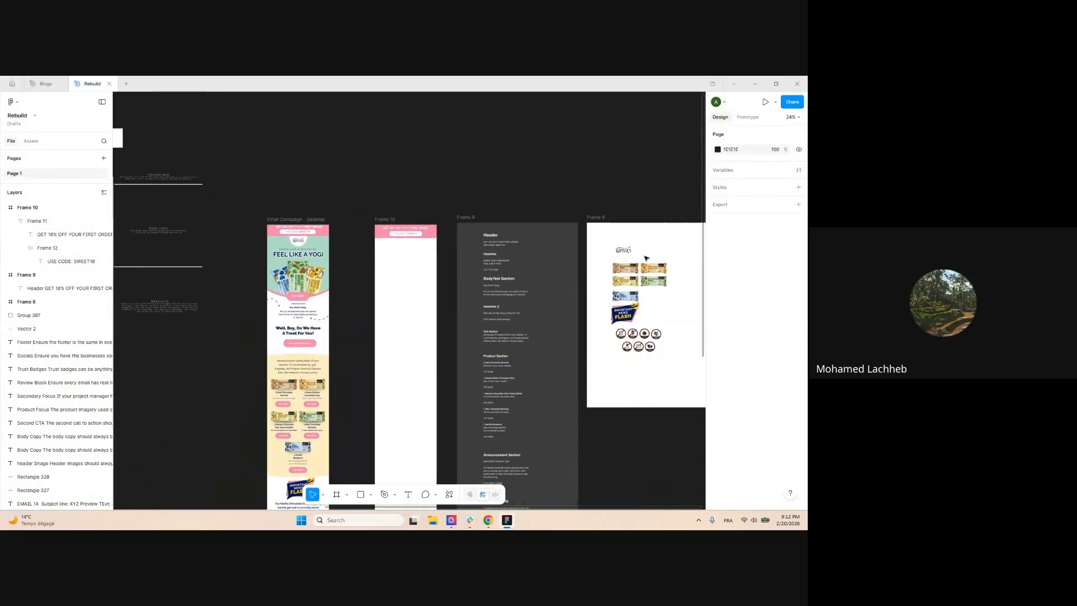
Pull the Odyssey logo out of Frame 8 into Frame 10
drag(627, 252, 397, 250)
scroll(397, 250, up, 3)
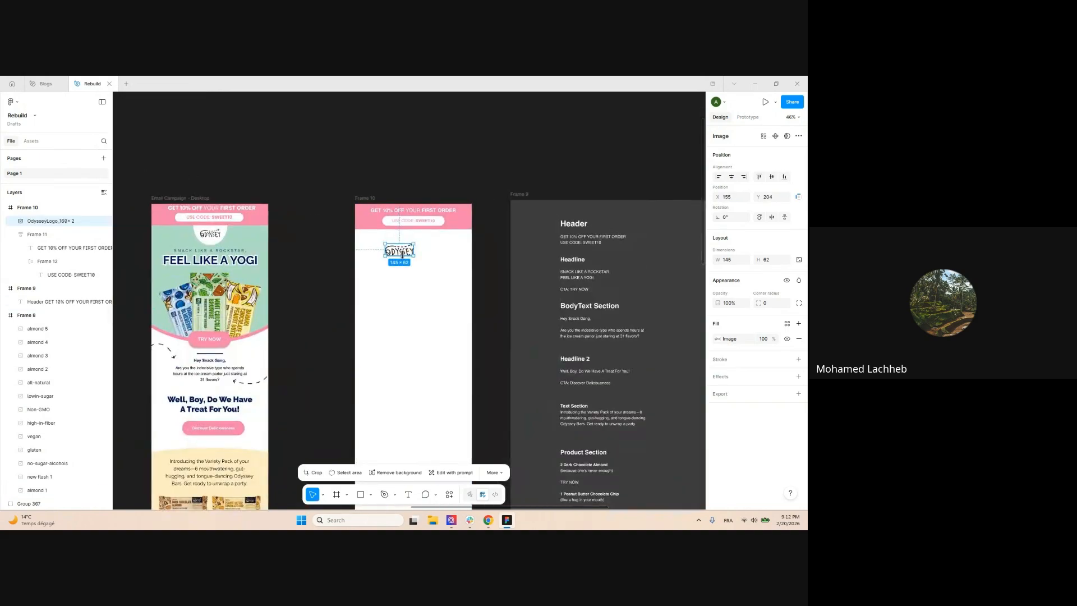
click(405, 286)
scroll(402, 278, down, 3)
scroll(314, 286, up, 4)
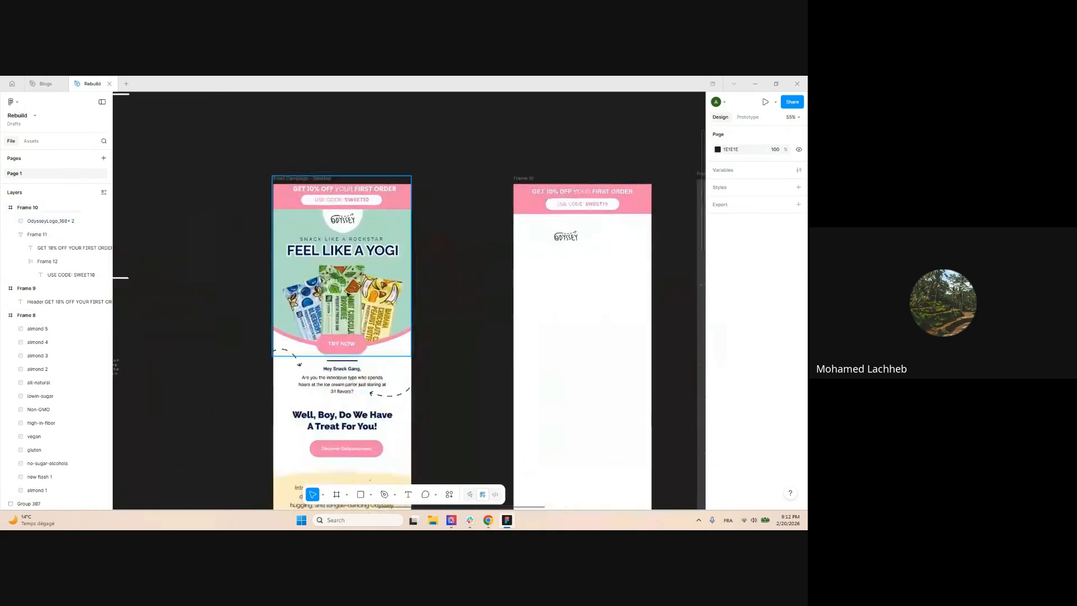
scroll(312, 281, down, 1)
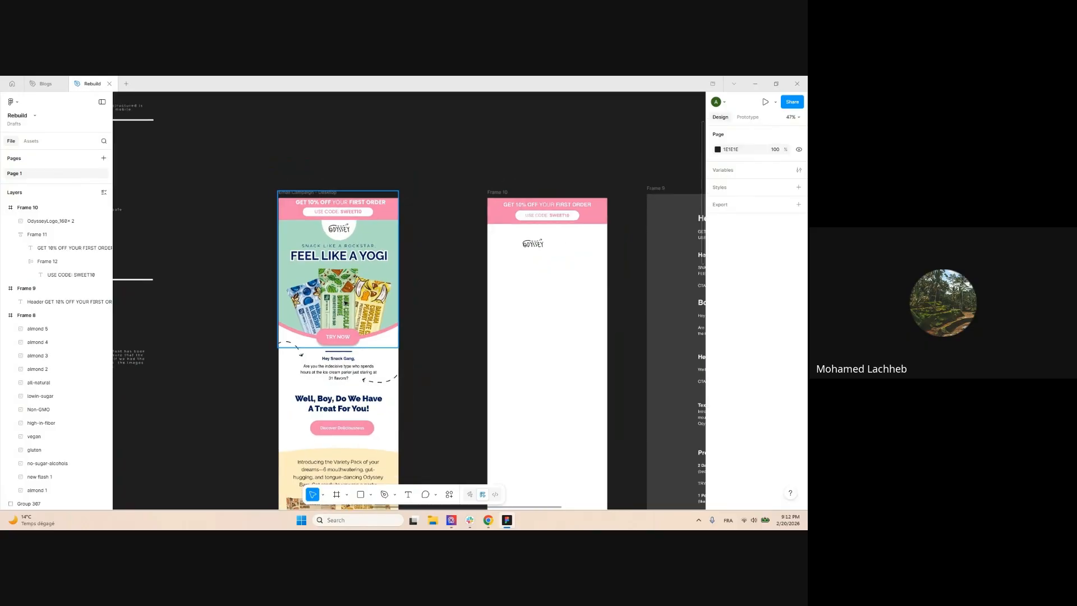
scroll(346, 303, down, 2)
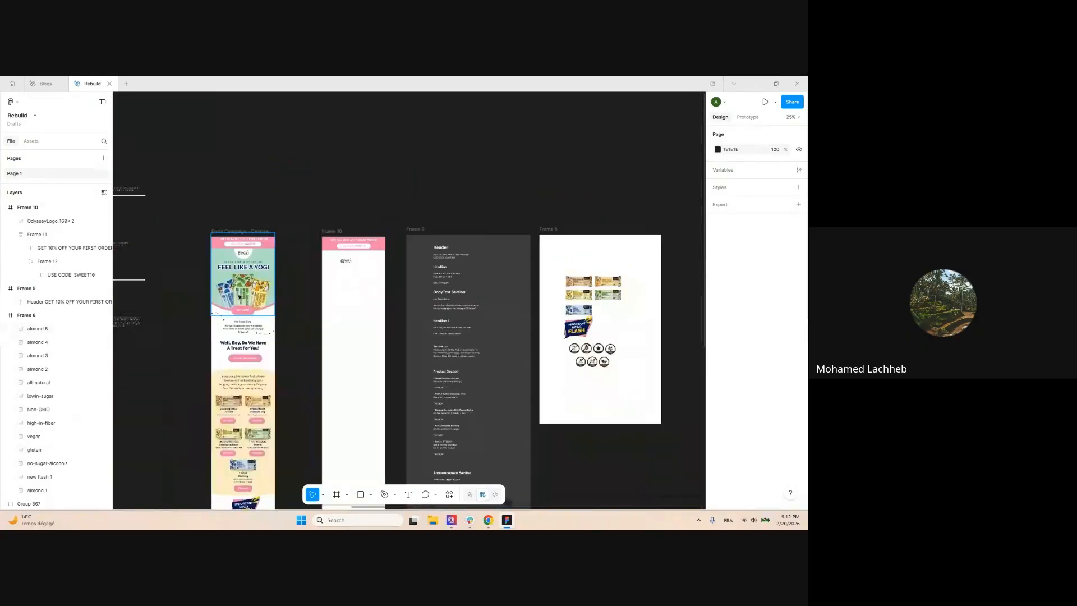
scroll(324, 279, up, 6)
scroll(323, 279, down, 10)
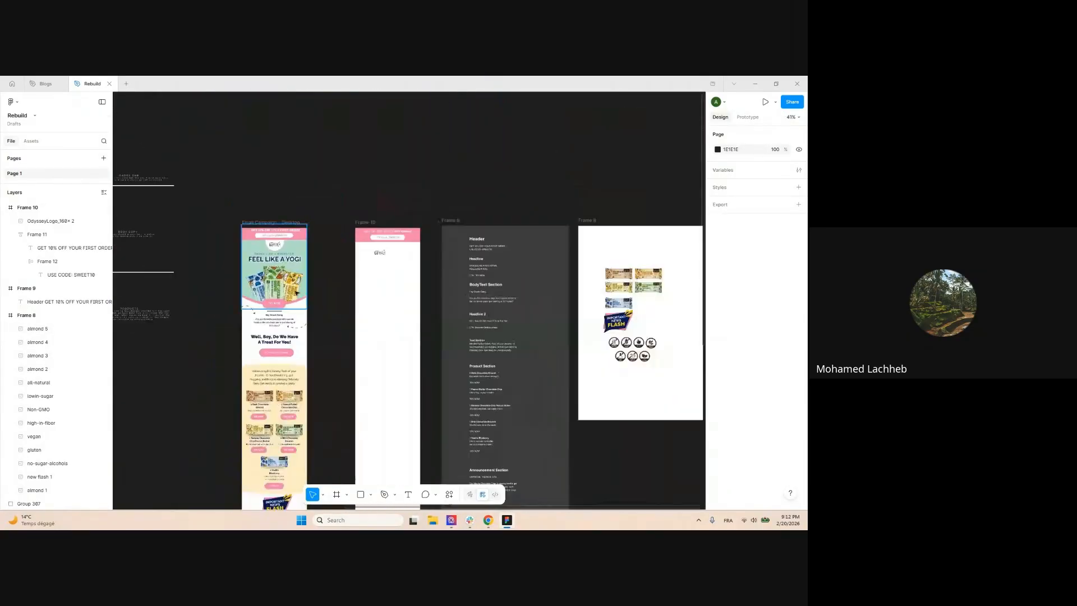
scroll(645, 279, up, 3)
Move the almond 5, almond 4 and almond 1 bar images together into Frame 10
click(671, 279)
shift+click(614, 277)
shift+click(616, 300)
drag(625, 279, 228, 272)
drag(227, 234, 403, 235)
click(344, 246)
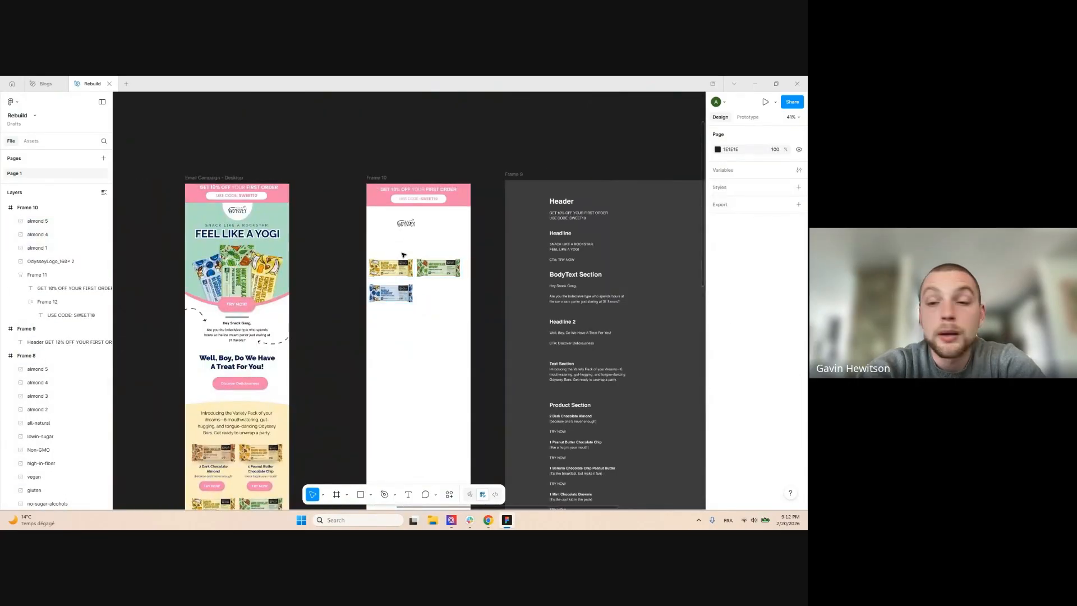
scroll(400, 250, up, 3)
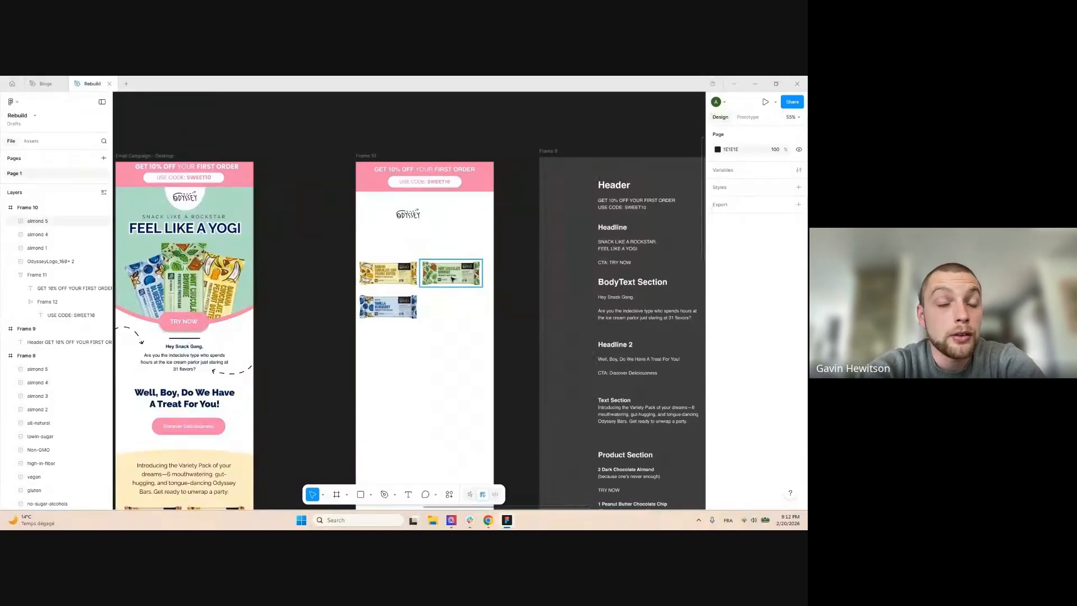
Rotate the mint bar to -90° beside the others and overlap the banana bar onto it
click(453, 278)
drag(485, 293, 431, 308)
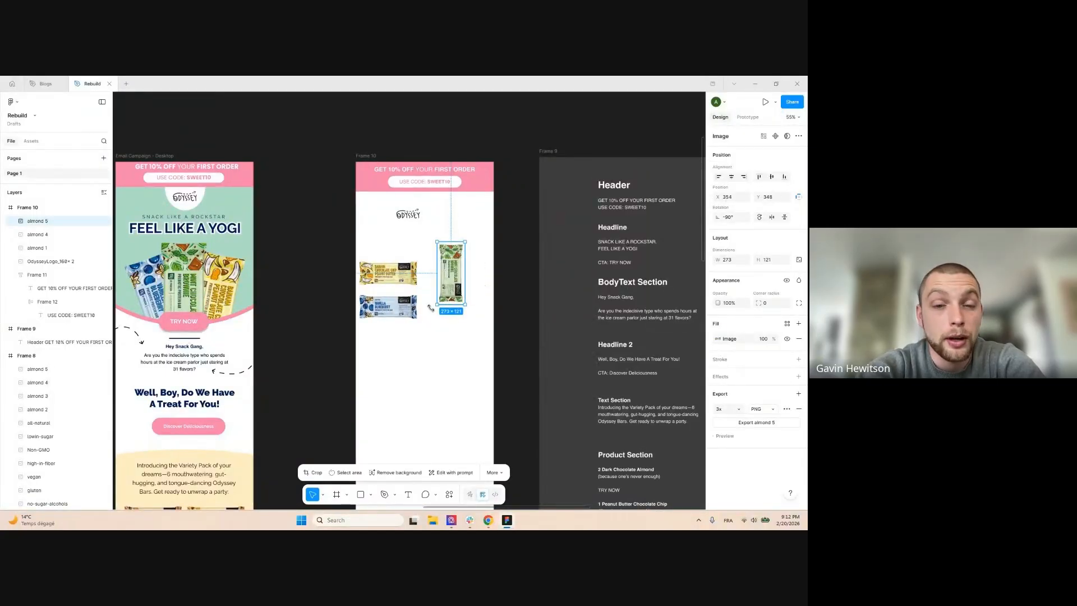
drag(452, 267, 375, 305)
click(461, 233)
scroll(403, 262, up, 1)
click(404, 270)
scroll(439, 285, down, 1)
drag(399, 268, 453, 294)
Rotate the blueberry bar to -90°, overlap the mint bar, and tilt it slightly further
click(391, 311)
drag(431, 328, 381, 348)
drag(392, 312, 432, 300)
scroll(455, 337, up, 5)
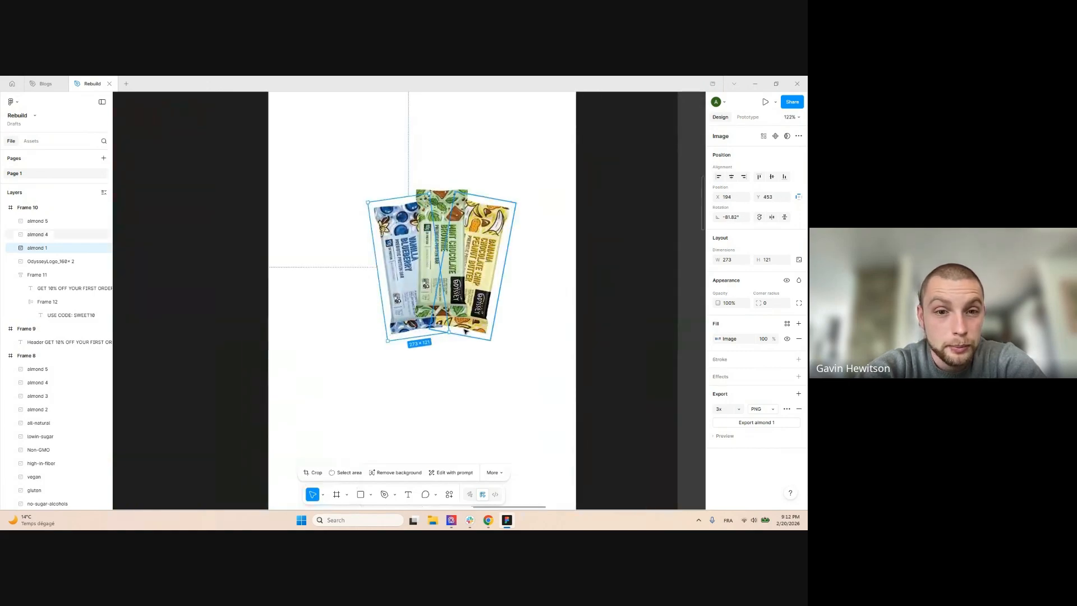
click(456, 339)
click(402, 291)
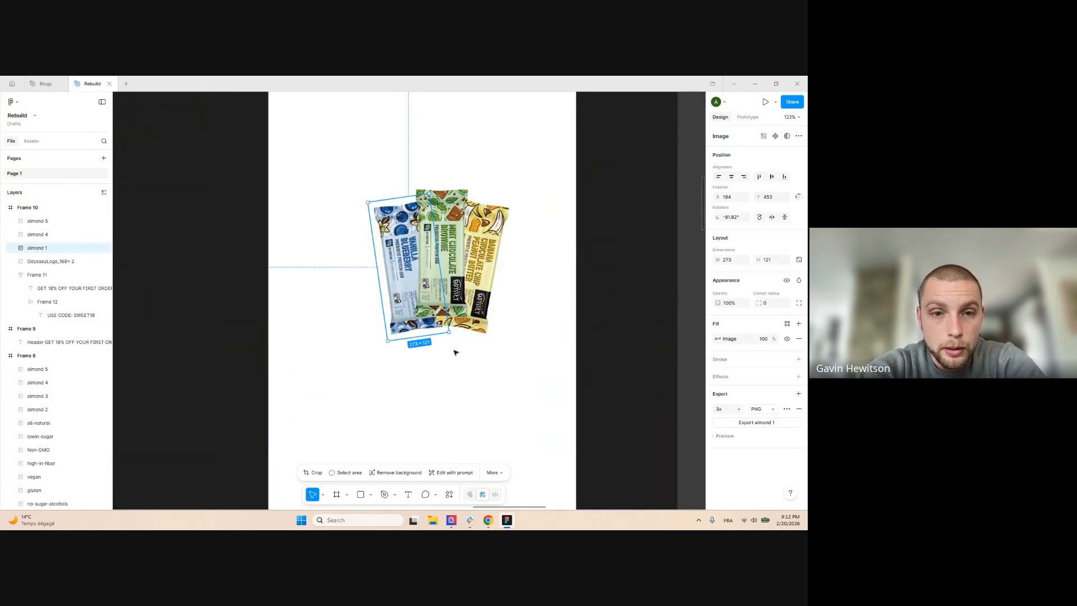
drag(452, 335, 458, 332)
click(488, 157)
scroll(486, 151, down, 5)
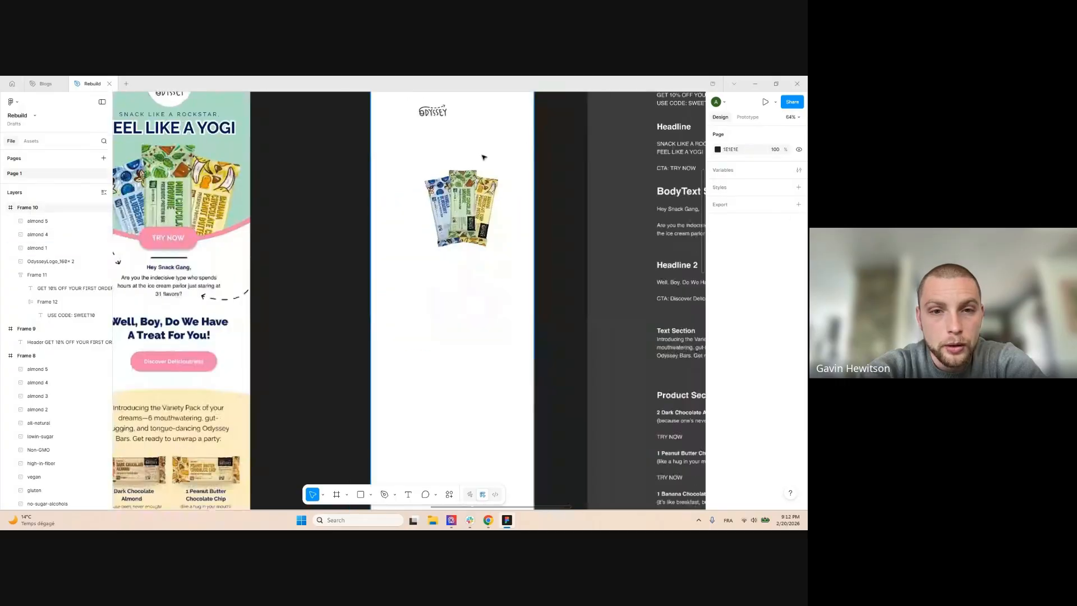
Undo an accidental enlargement of the three bars and centre the Odyssey logo on Frame 10
drag(417, 159, 487, 339)
key(ctrl+z)
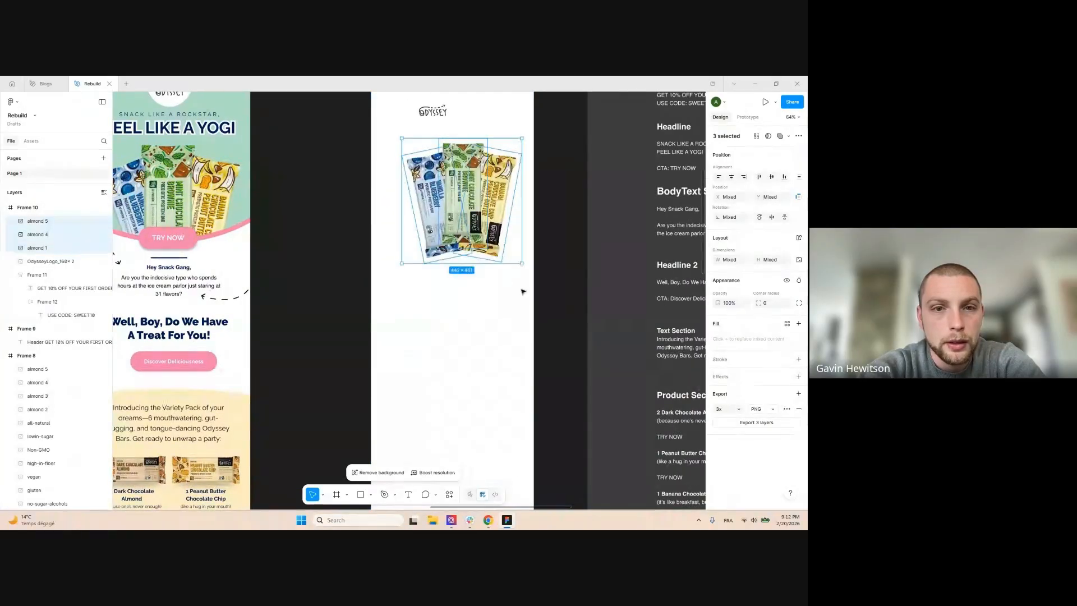
scroll(487, 339, up, 4)
drag(433, 245, 452, 236)
drag(411, 425, 504, 318)
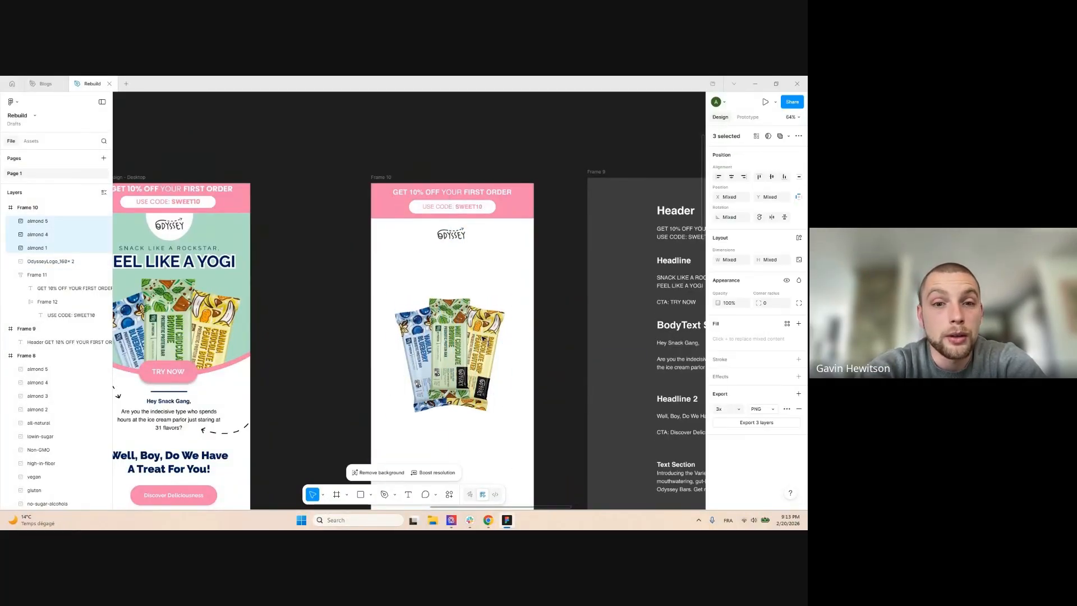
click(507, 255)
scroll(503, 247, down, 3)
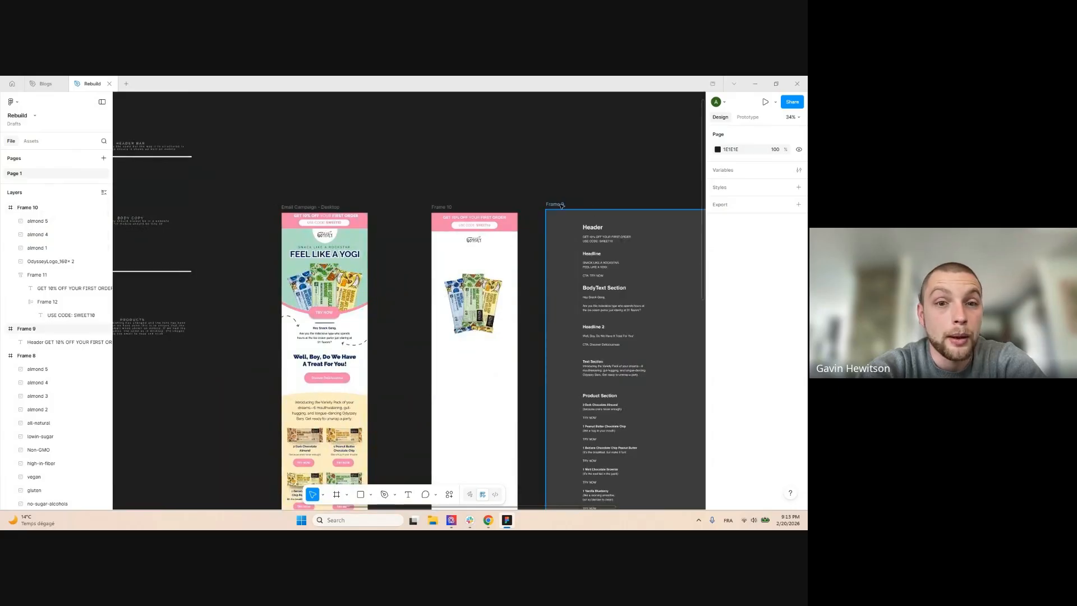
Shift Frame 9 further to the right
drag(596, 207, 652, 207)
click(539, 170)
scroll(374, 271, up, 3)
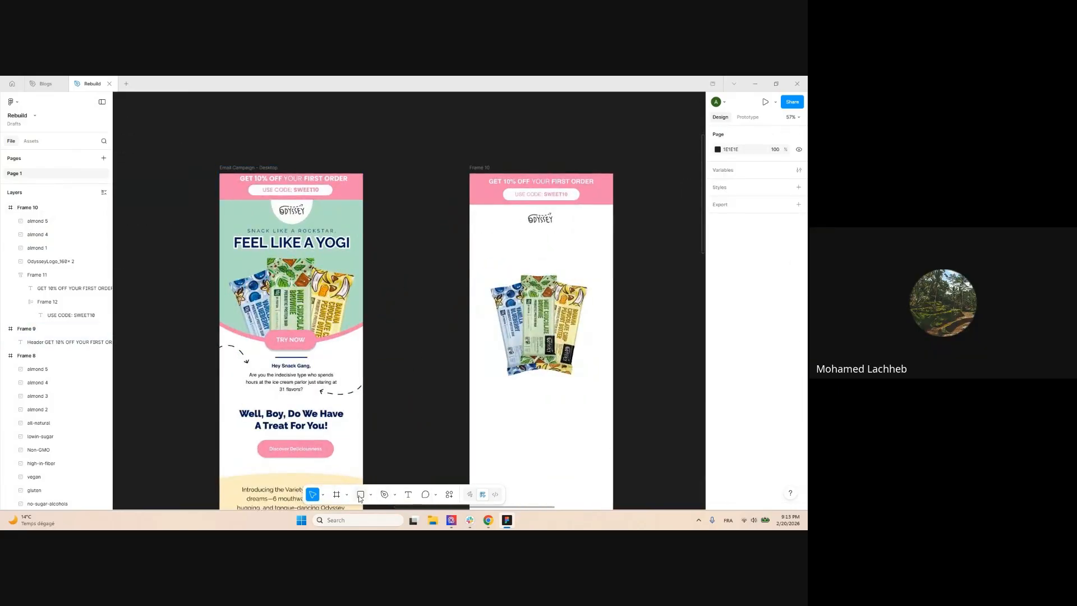
Delete a stray square and draw a circle with the Ellipse tool beside the bars
drag(391, 292, 524, 427)
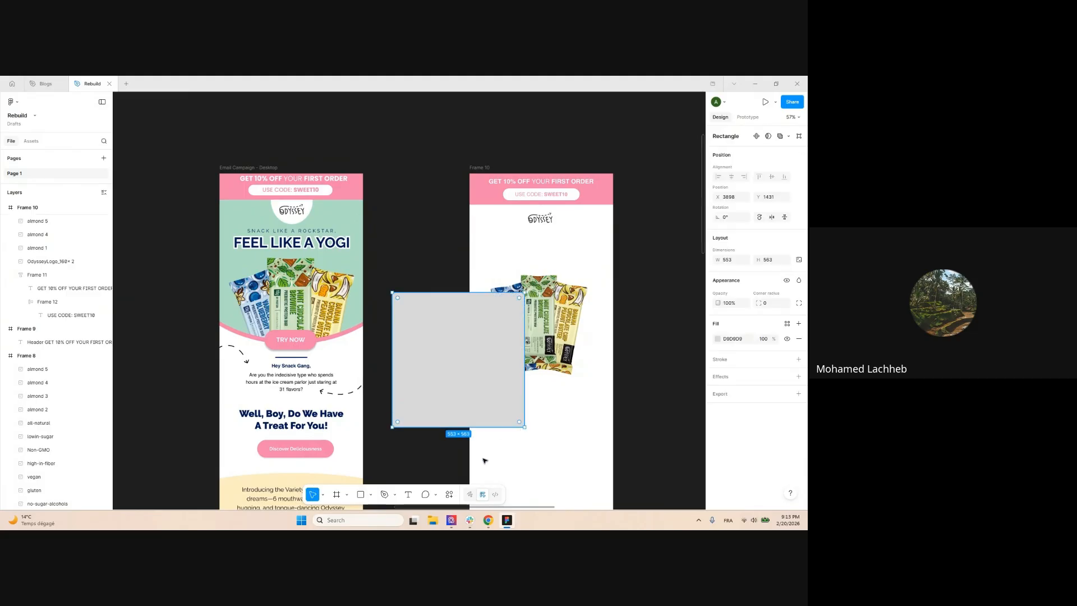
key(Delete)
click(370, 494)
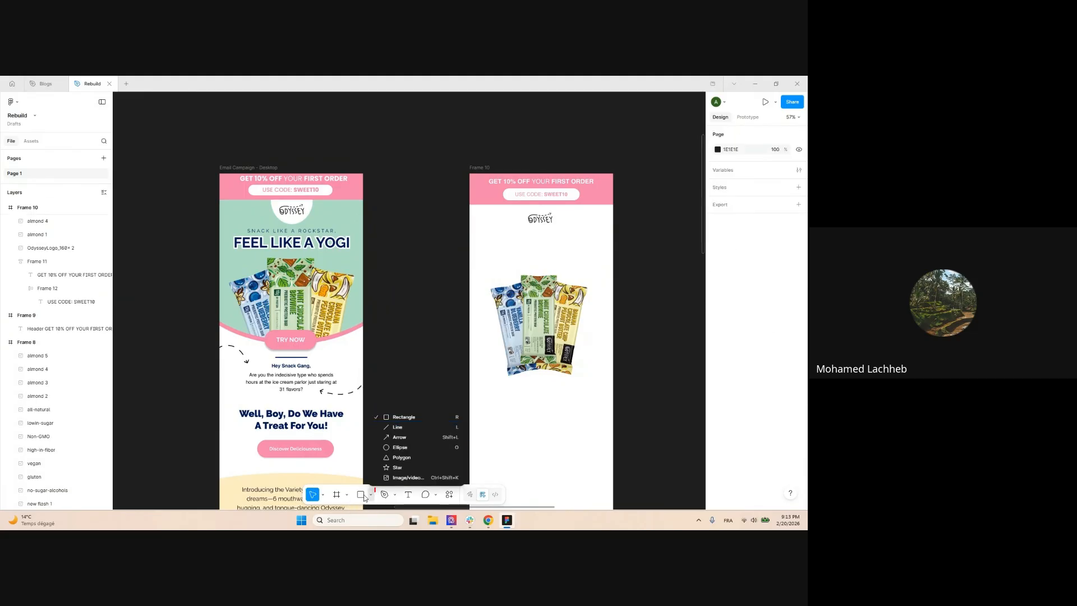
click(363, 497)
click(371, 495)
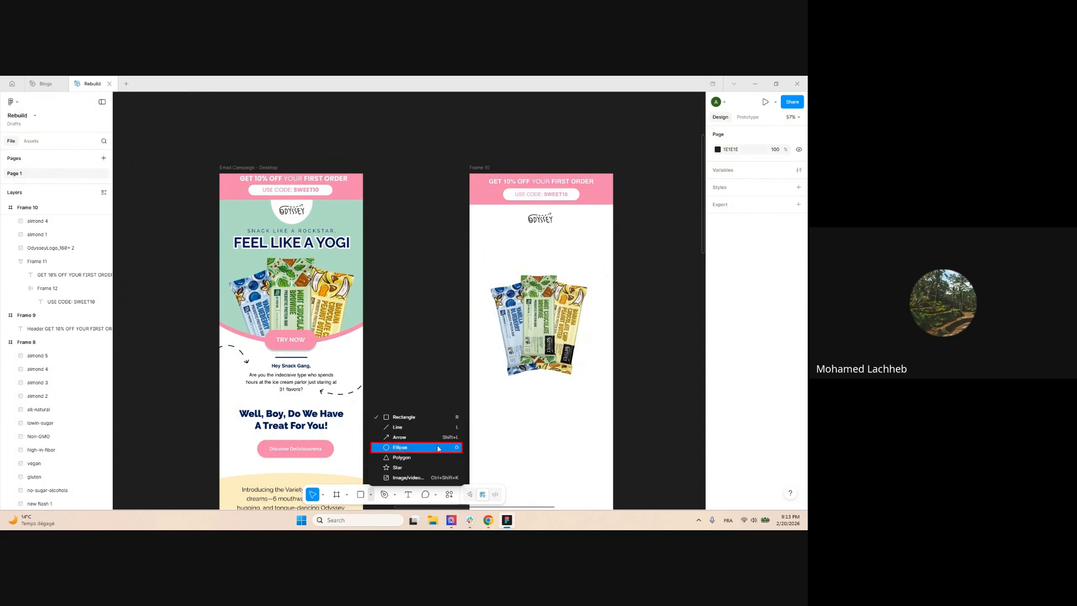
click(456, 447)
drag(394, 311, 511, 429)
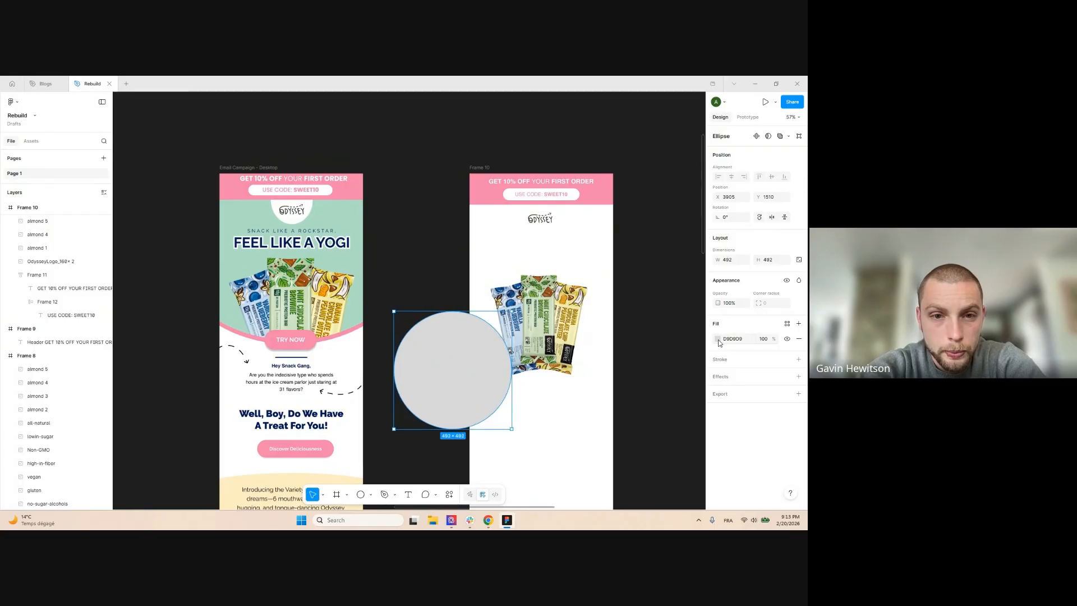
Fill the circle with the original hero's mint, #ADDCC5
click(718, 339)
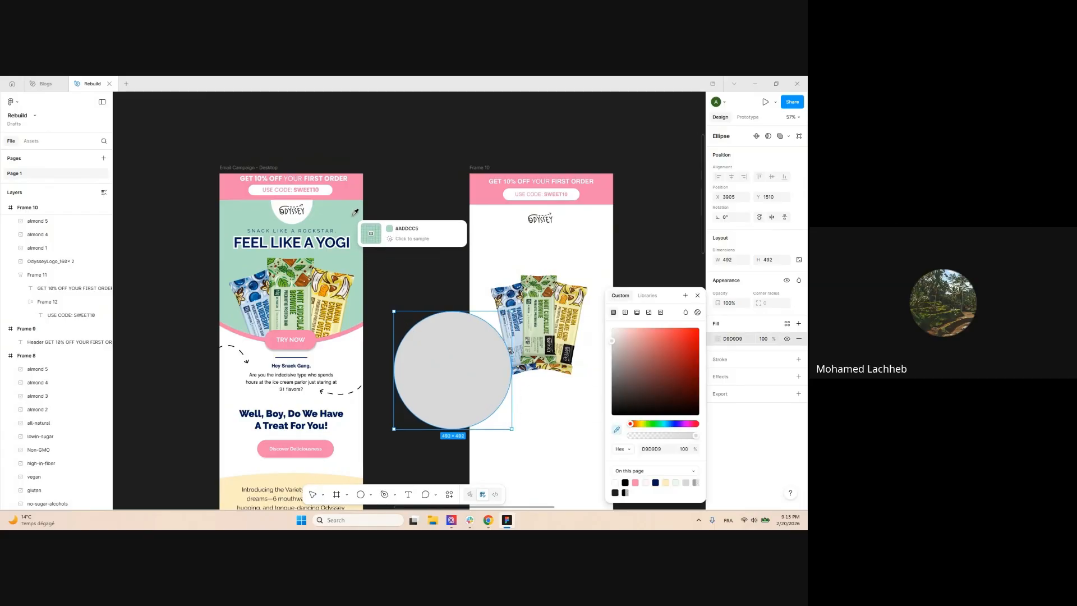
click(357, 234)
scroll(396, 226, down, 3)
click(391, 232)
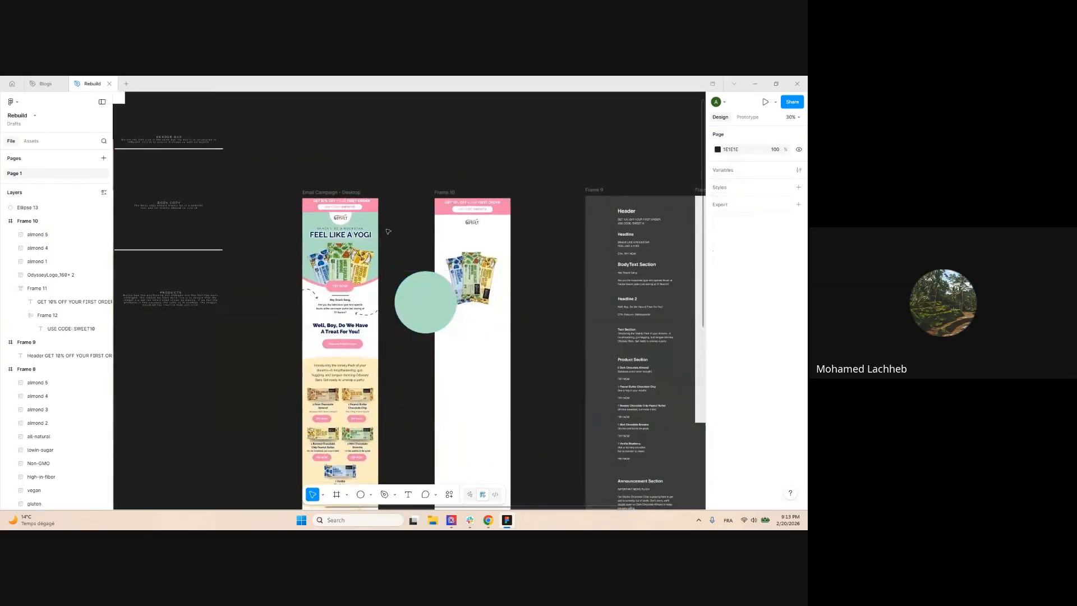
scroll(471, 277, up, 3)
Enlarge the circle to 708 px and place it over the top of Frame 10
drag(406, 300, 490, 181)
drag(507, 263, 506, 315)
drag(500, 245, 500, 214)
click(583, 324)
scroll(575, 325, down, 2)
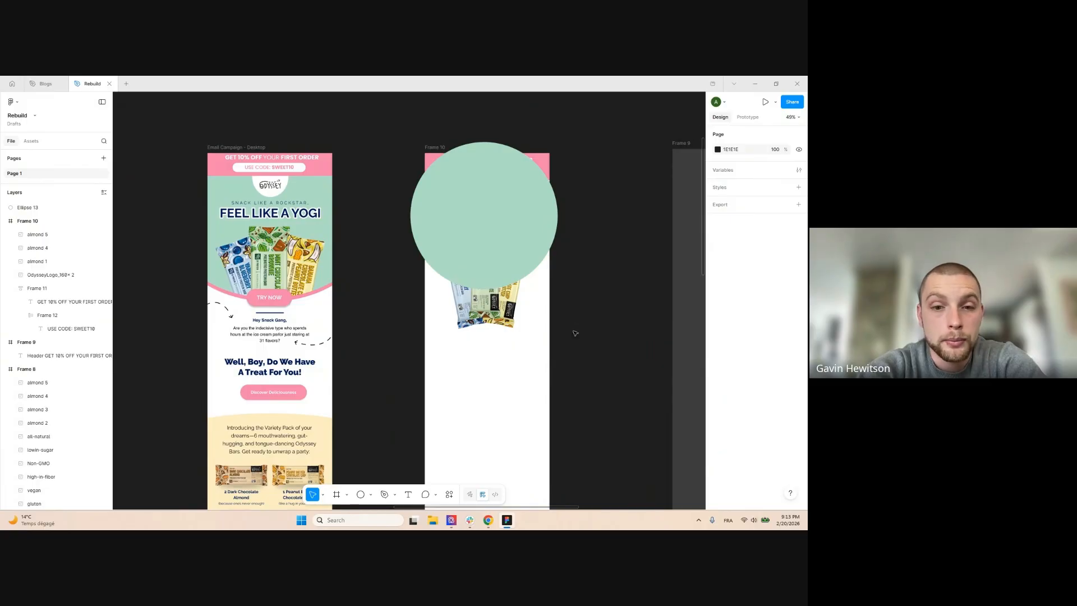
scroll(575, 333, down, 1)
mouse_move(488, 520)
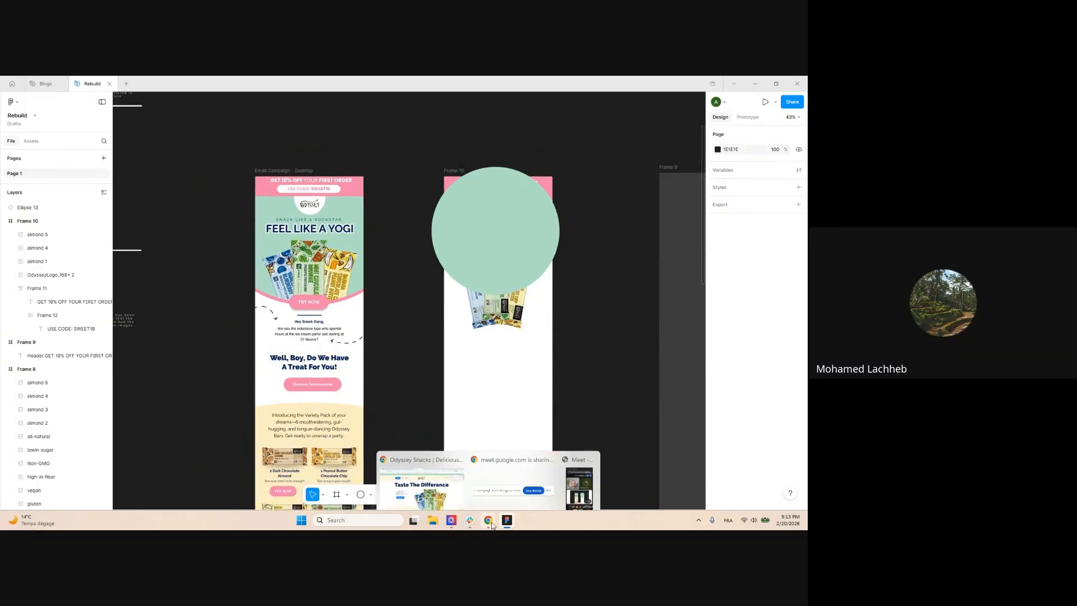
click(431, 477)
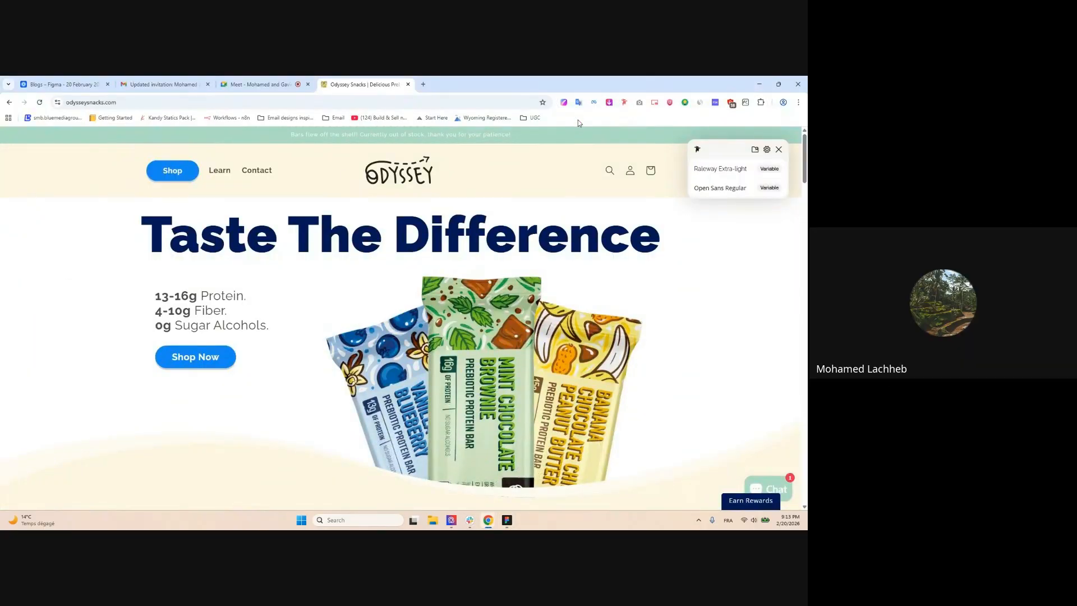
click(564, 102)
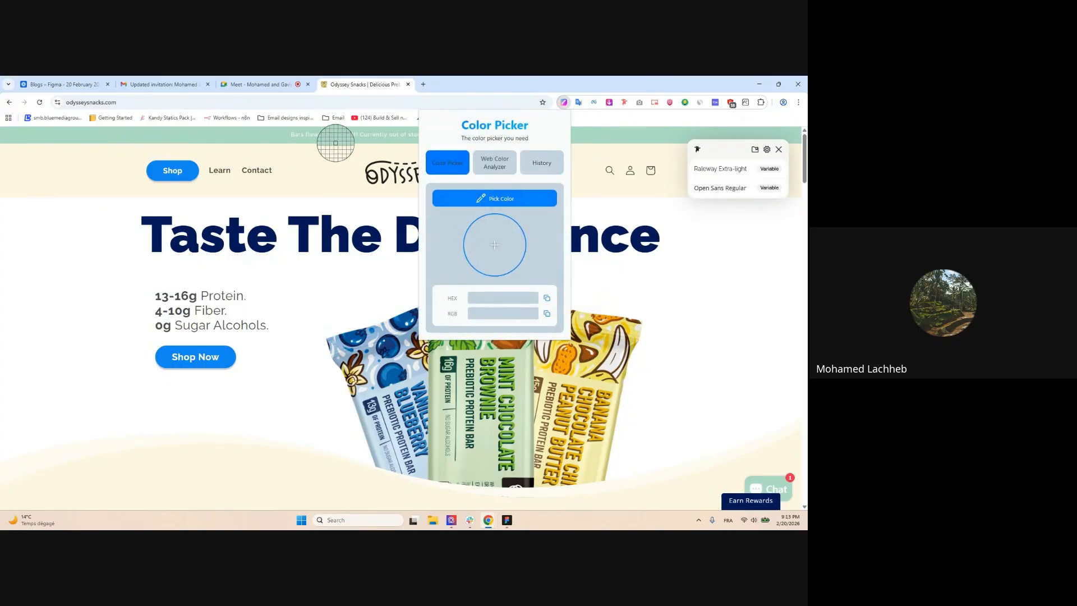
click(480, 197)
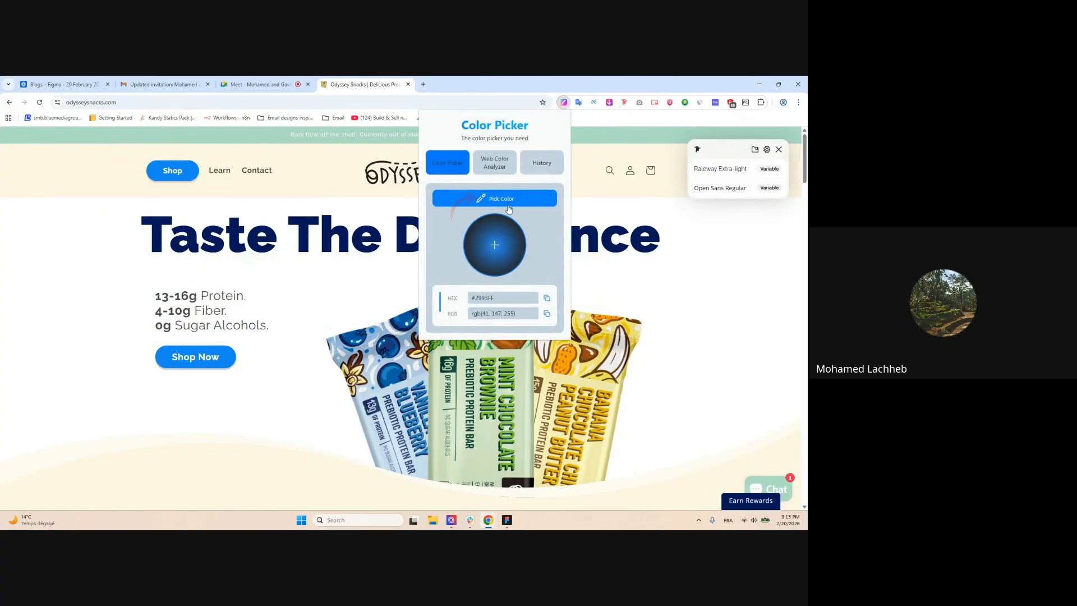
click(504, 199)
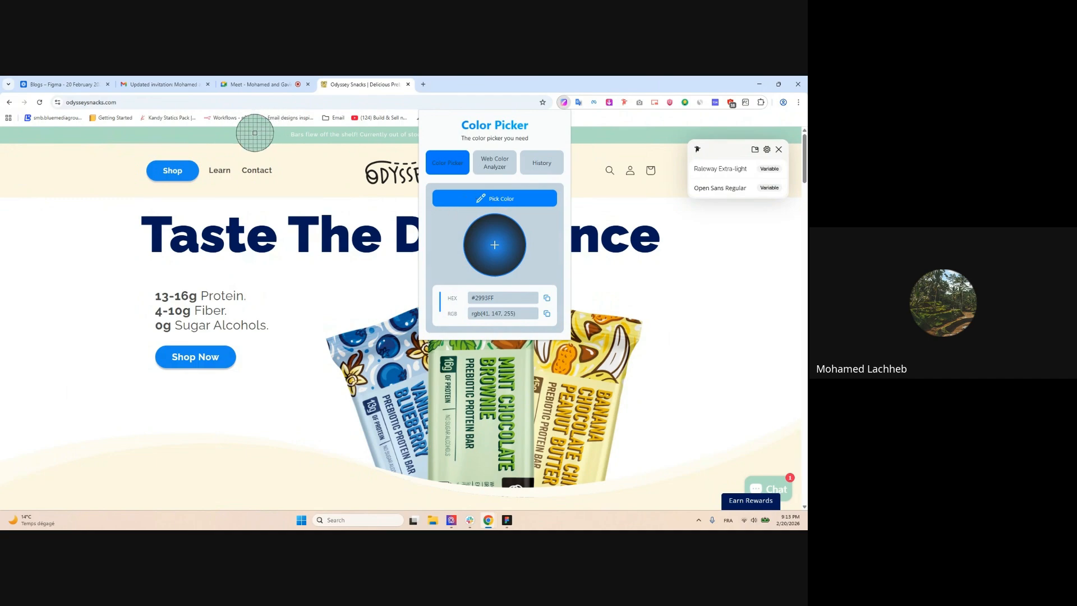
click(255, 135)
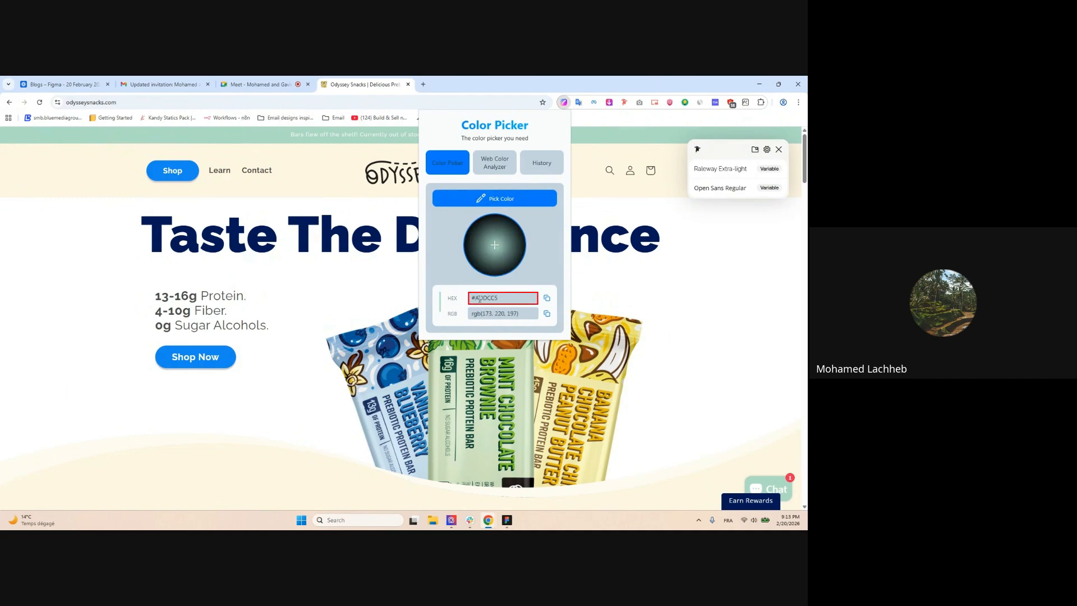
click(759, 84)
click(514, 261)
click(737, 340)
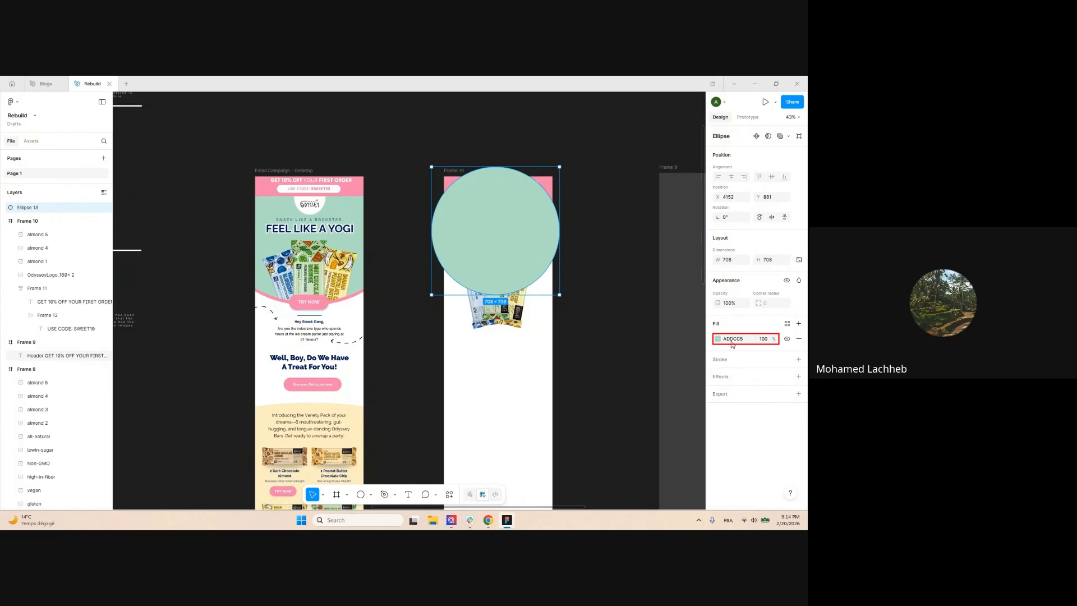
mouse_move(488, 520)
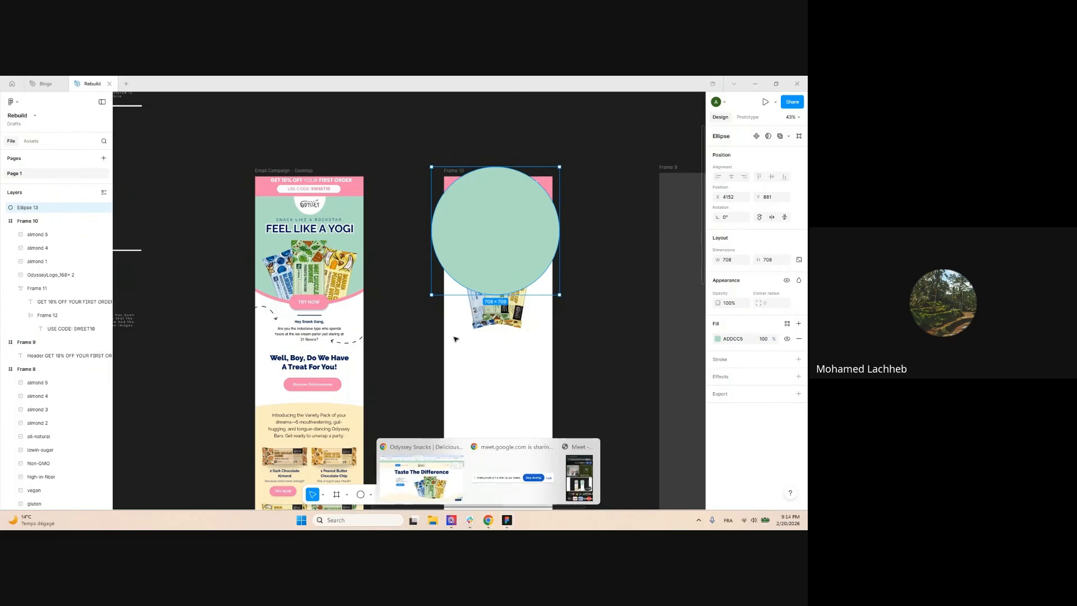
click(422, 474)
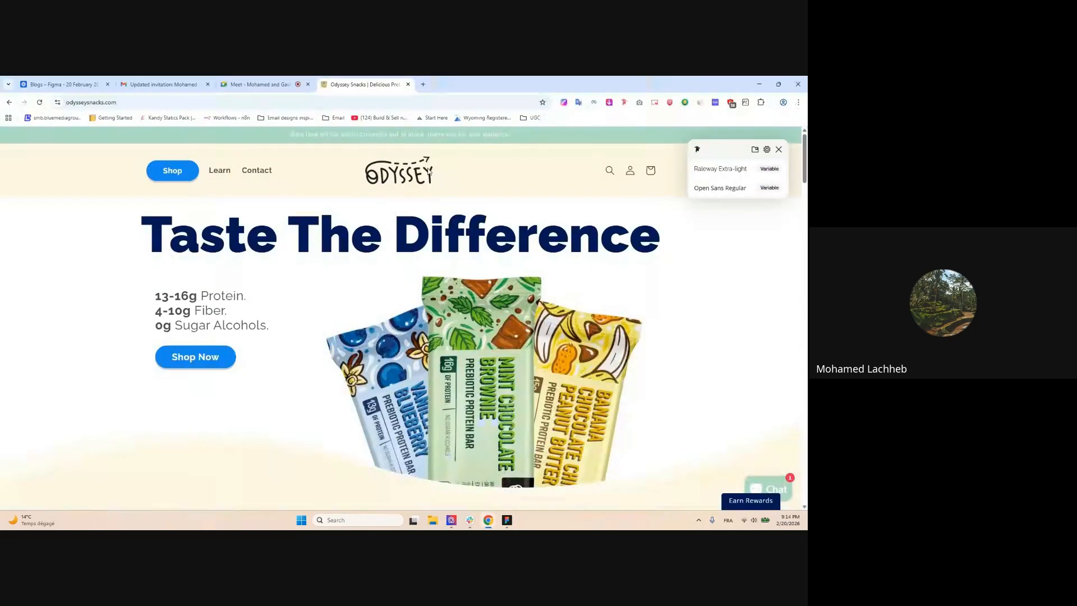
click(564, 103)
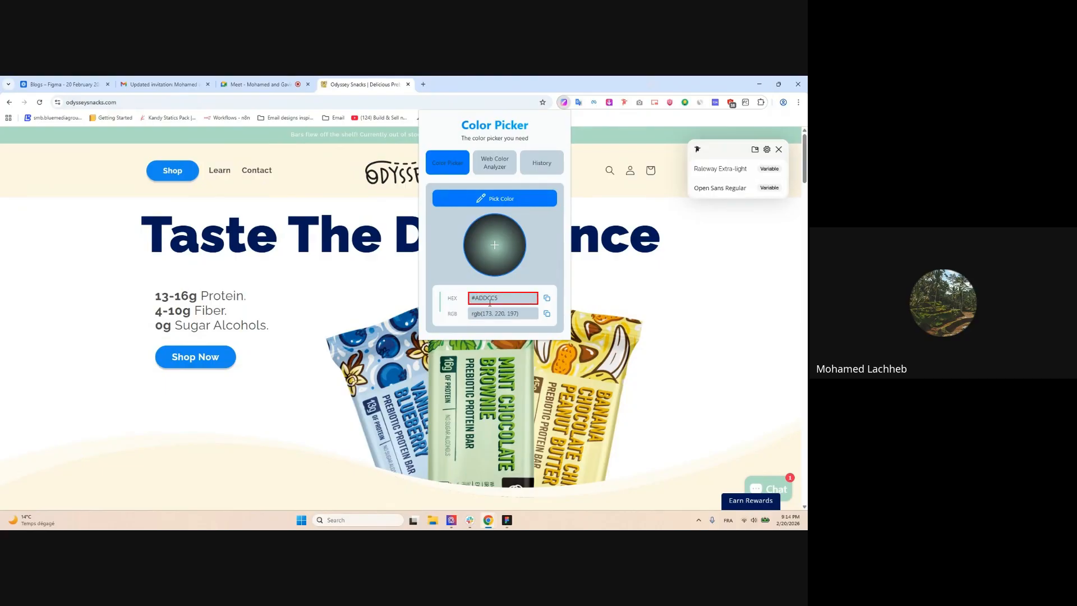
click(763, 85)
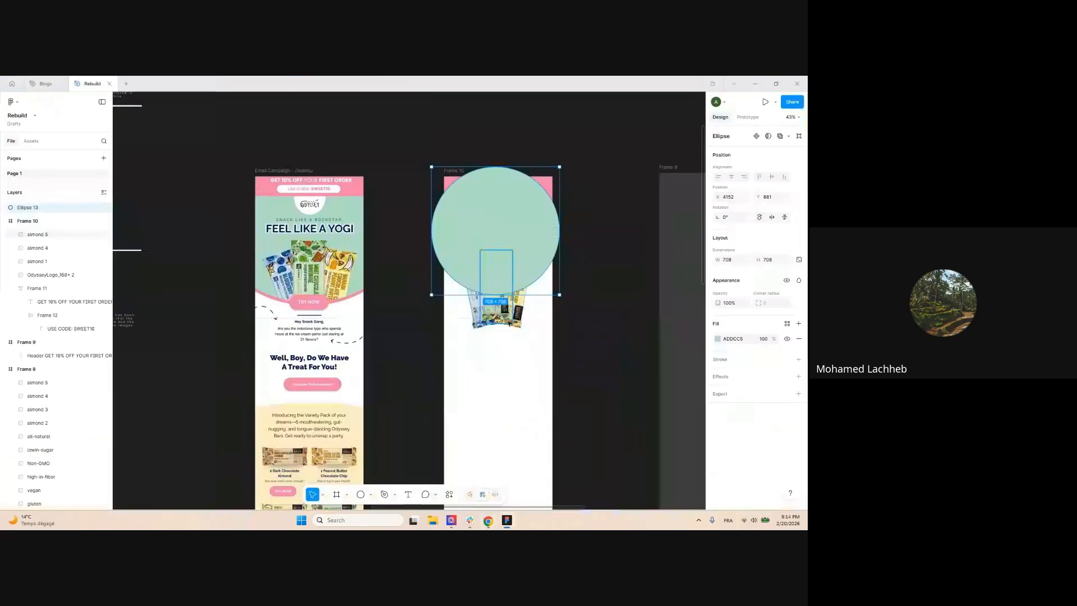
Move the mint circle Ellipse 13 into Frame 10 beneath almond 1
click(601, 247)
drag(468, 216, 453, 406)
drag(416, 242, 508, 305)
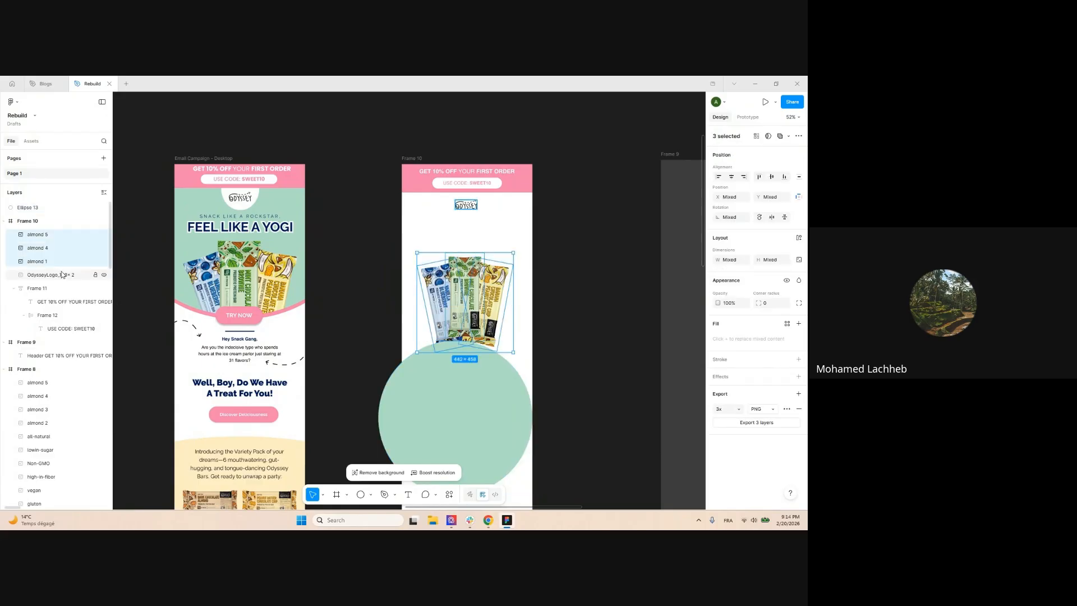
click(55, 212)
drag(57, 213, 54, 270)
scroll(474, 243, down, 3)
Move and enlarge the three snack bars onto the mint circle, then shift both slightly higher
drag(426, 229, 495, 301)
drag(460, 264, 458, 326)
drag(467, 368, 466, 362)
drag(383, 258, 497, 360)
drag(466, 335, 488, 307)
click(544, 261)
click(469, 247)
Enlarge Ellipse 14 to 992 px behind the bars and use it to mask the bars and circles
drag(480, 379, 479, 294)
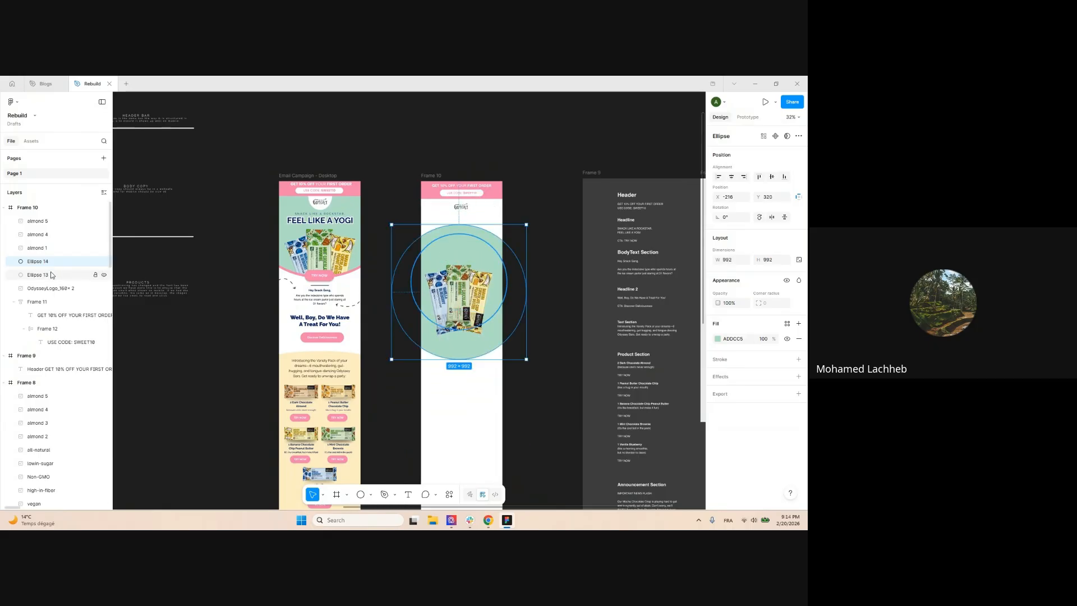
drag(54, 280, 54, 281)
drag(411, 410, 513, 255)
right_click(470, 219)
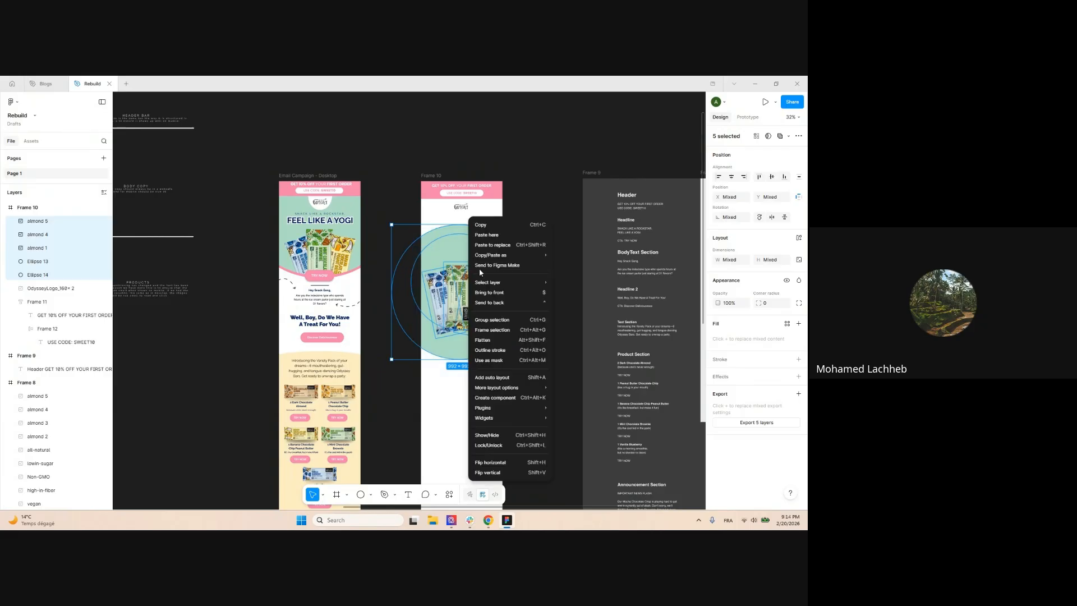
click(502, 361)
Nudge the mask ellipse inside the Mask group upward with Shift+Up
scroll(505, 312, up, 2)
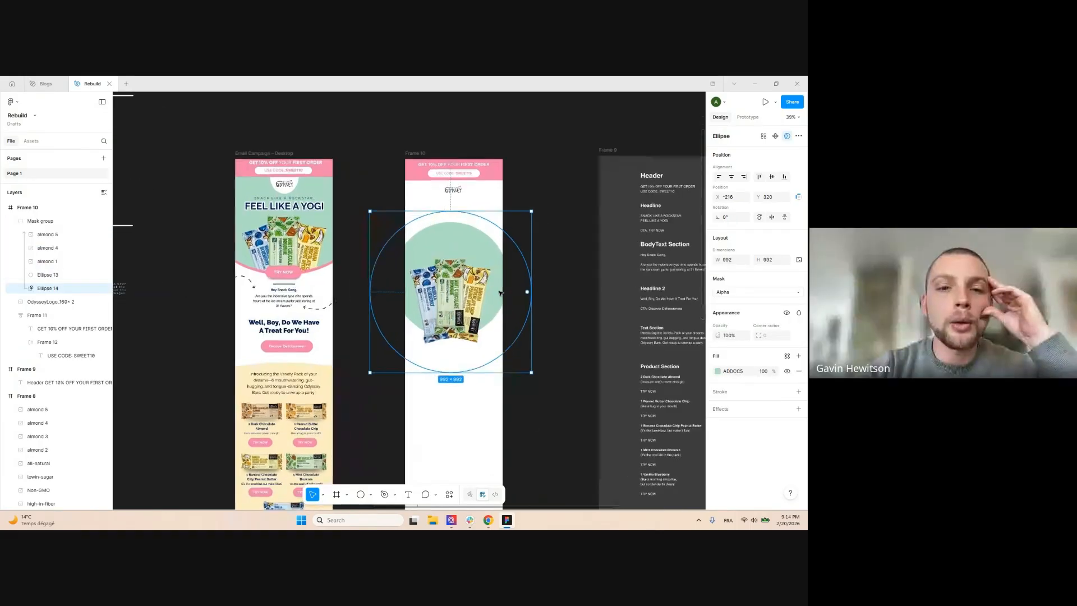
scroll(408, 283, up, 3)
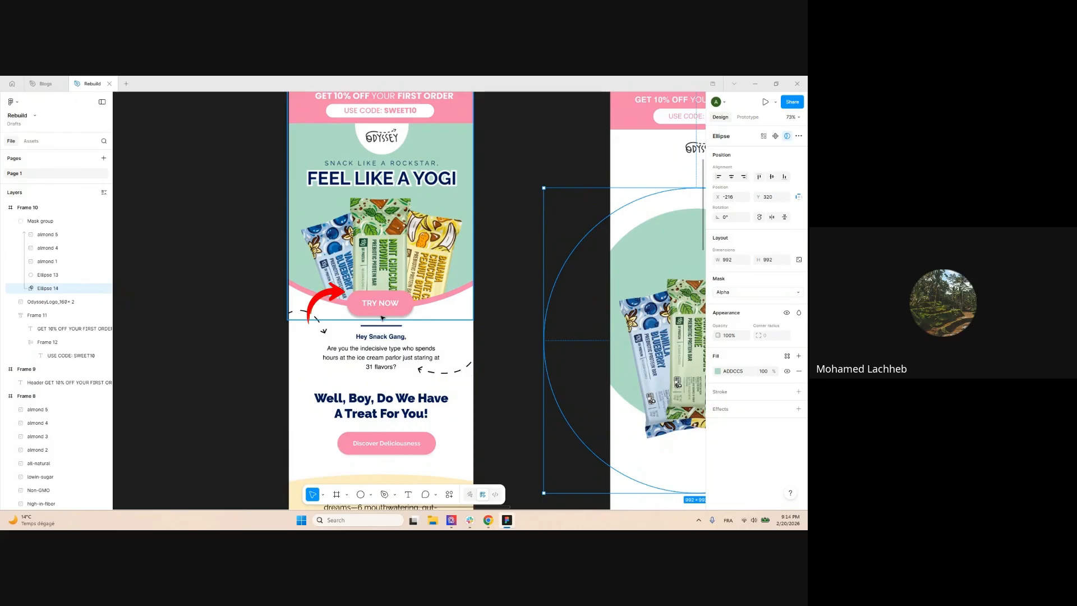
scroll(408, 317, down, 1)
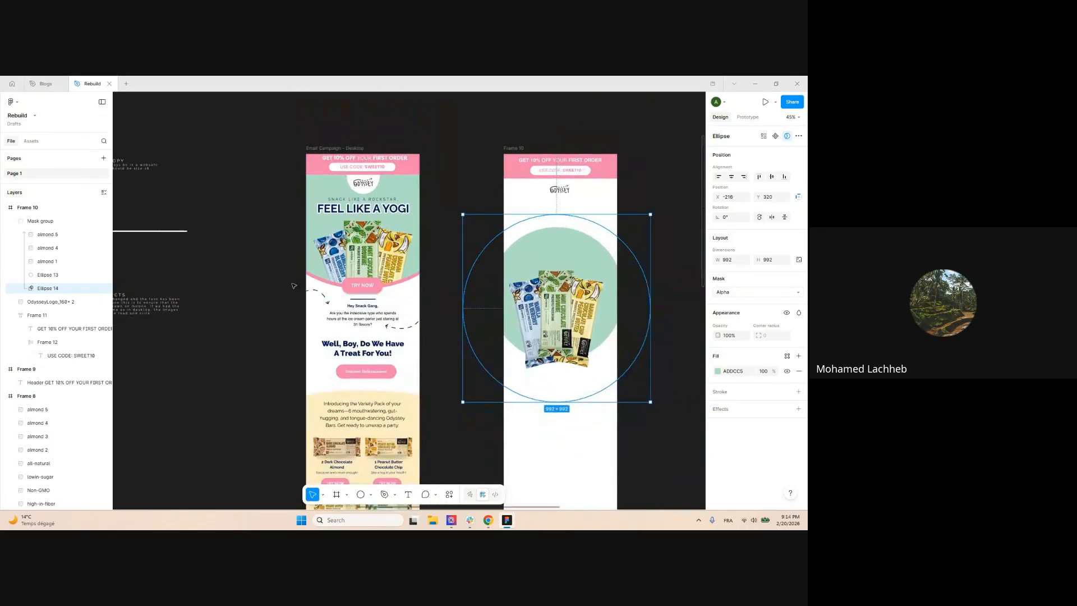
scroll(331, 303, up, 3)
scroll(345, 301, down, 1)
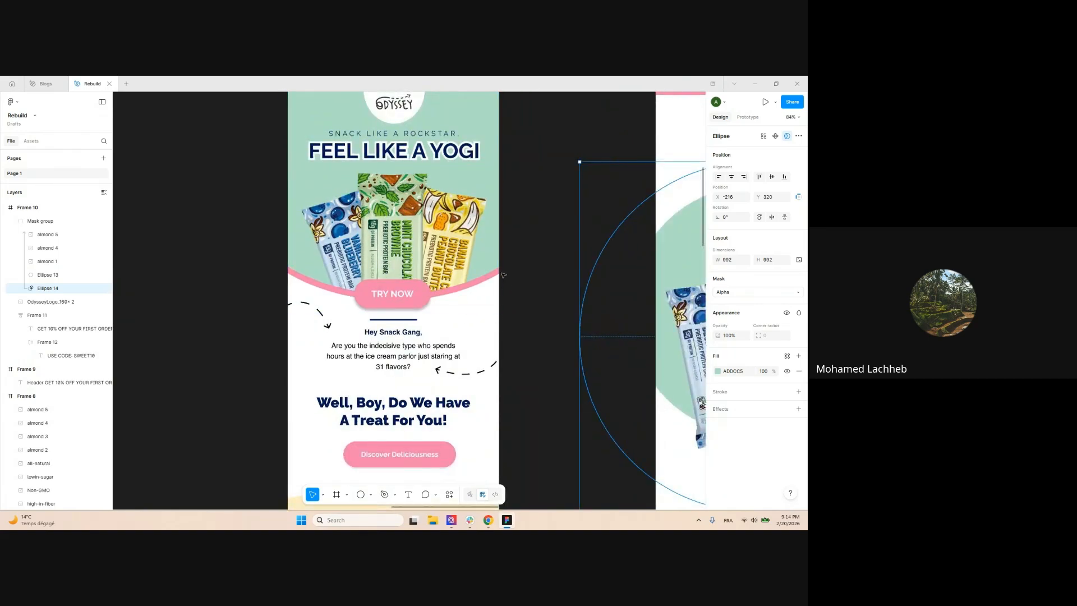
scroll(254, 253, down, 1)
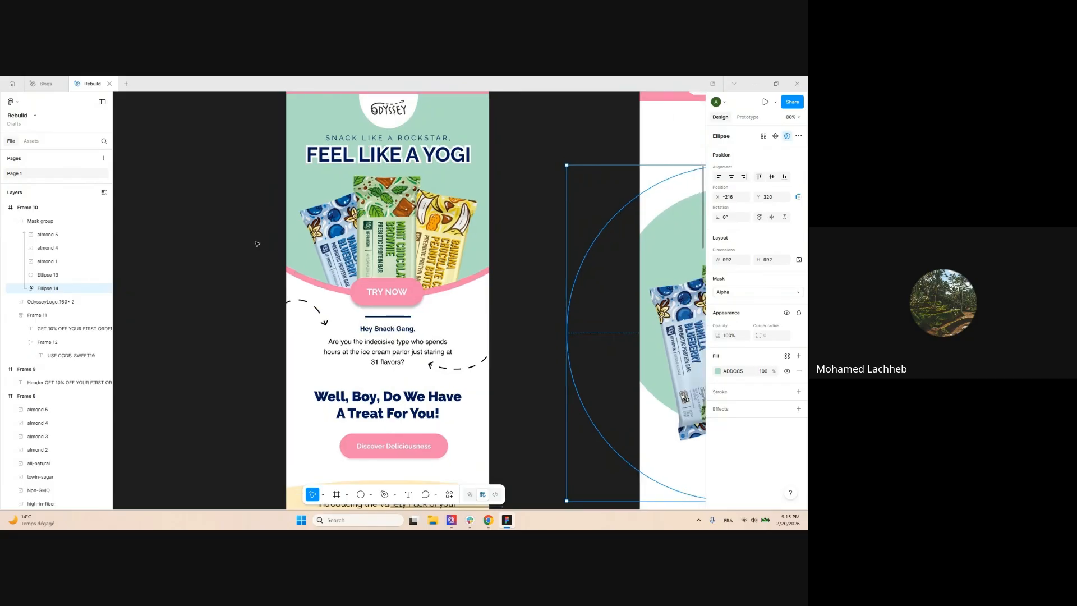
scroll(257, 243, down, 4)
scroll(578, 231, up, 2)
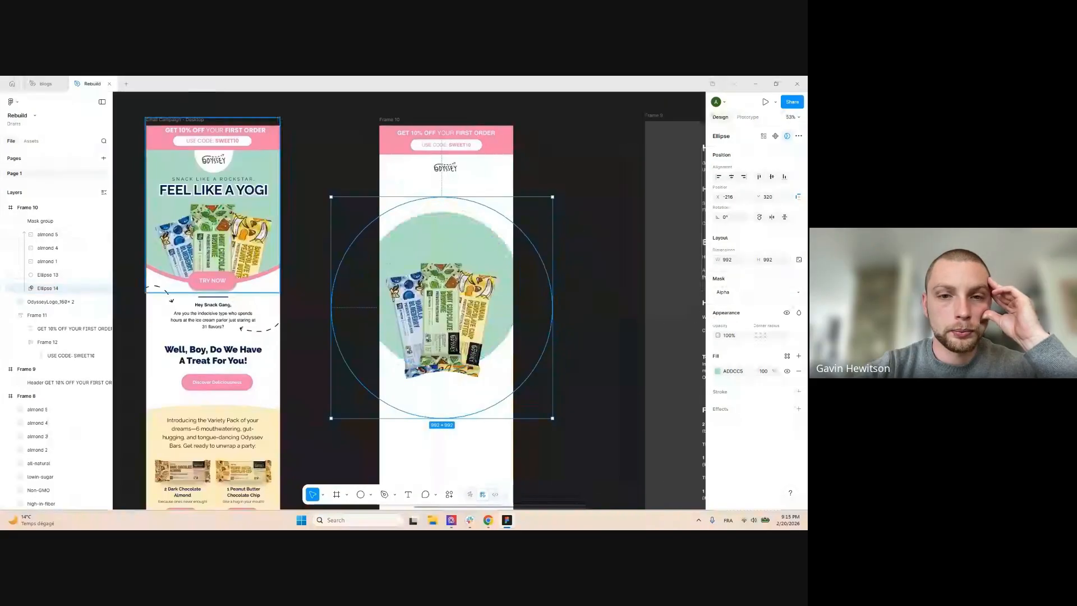
scroll(529, 222, down, 2)
click(565, 343)
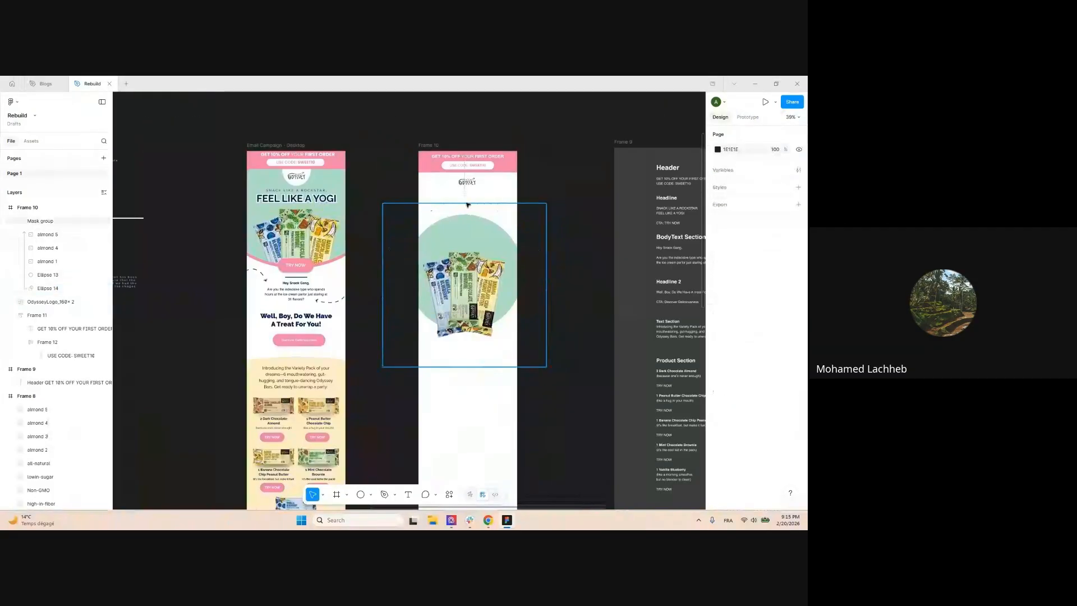
click(492, 240)
scroll(459, 300, up, 2)
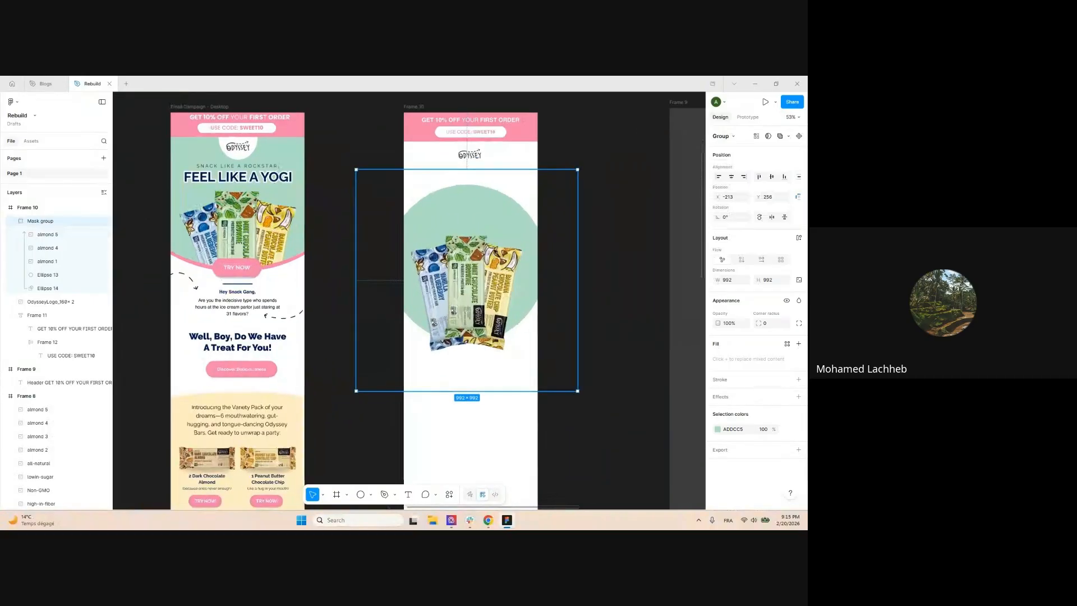
double_click(469, 210)
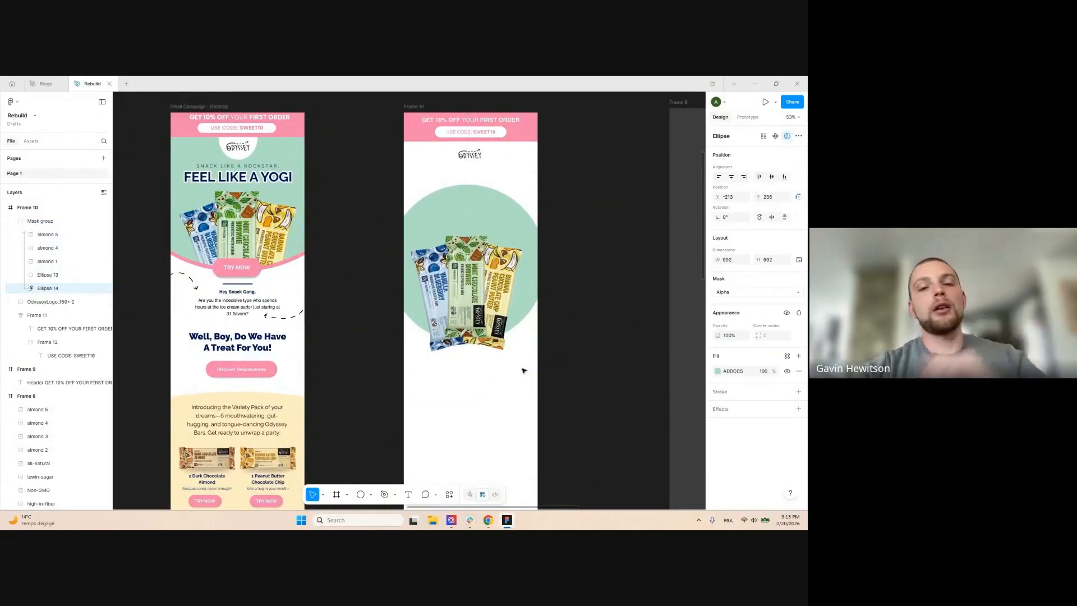
key(shift+Up)
key(shift+Up)
key(shift+Up)
key(shift+Up)
key(shift+Up)
key(shift+Up)
key(shift+Up)
key(shift+Up)
key(shift+Up)
key(shift+Up)
key(shift+Up)
key(shift+Up)
key(shift+Up)
key(shift+Up)
key(shift+Up)
key(shift+Up)
key(shift+Up)
key(shift+Up)
key(shift+Up)
key(shift+Up)
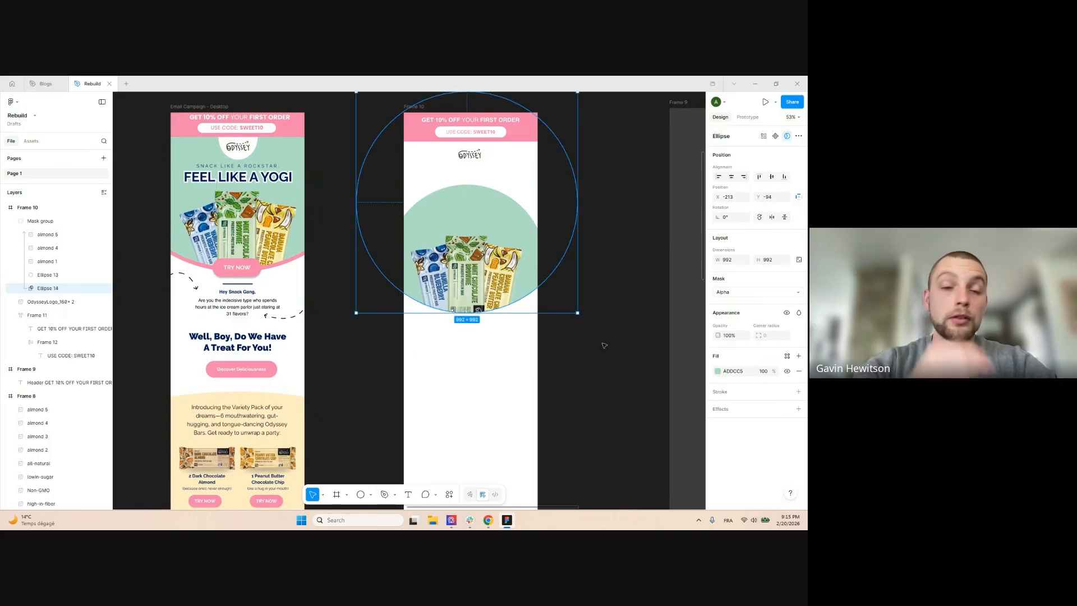
Drag the whole masked hero group up to the top of Frame 10
click(603, 372)
scroll(586, 379, down, 3)
scroll(577, 308, down, 2)
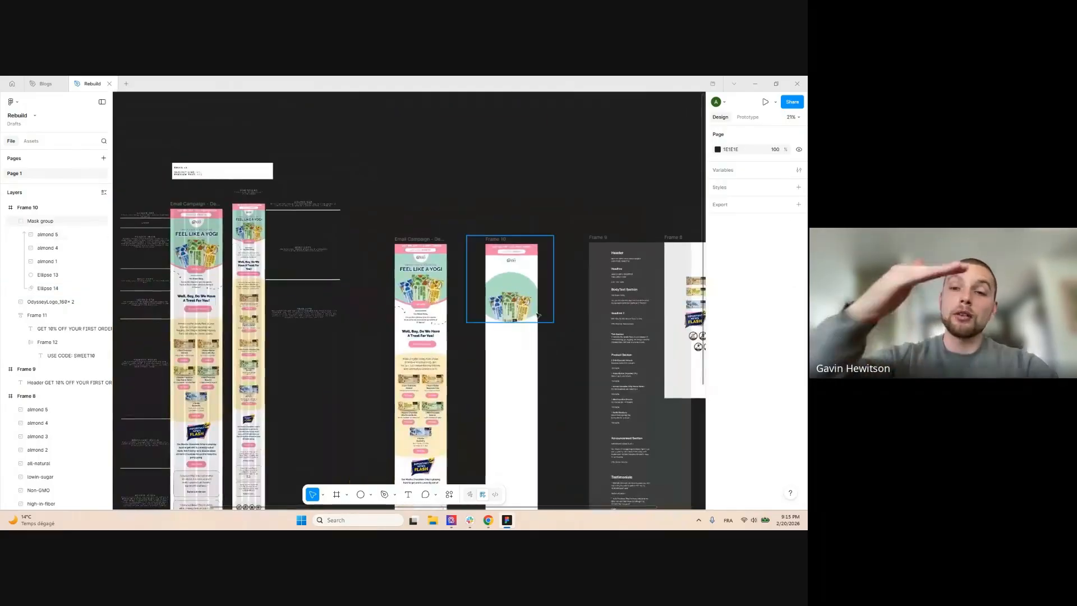
scroll(577, 307, up, 1)
drag(484, 293, 484, 257)
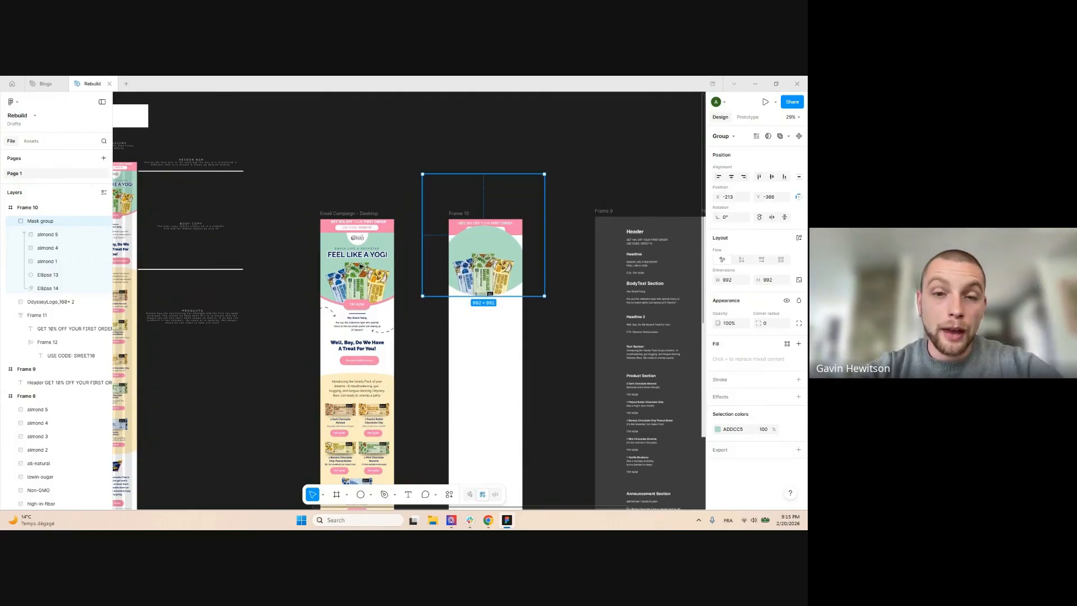
Move the Mask group below the logo in the layers and lower the hero slightly
click(14, 221)
click(14, 248)
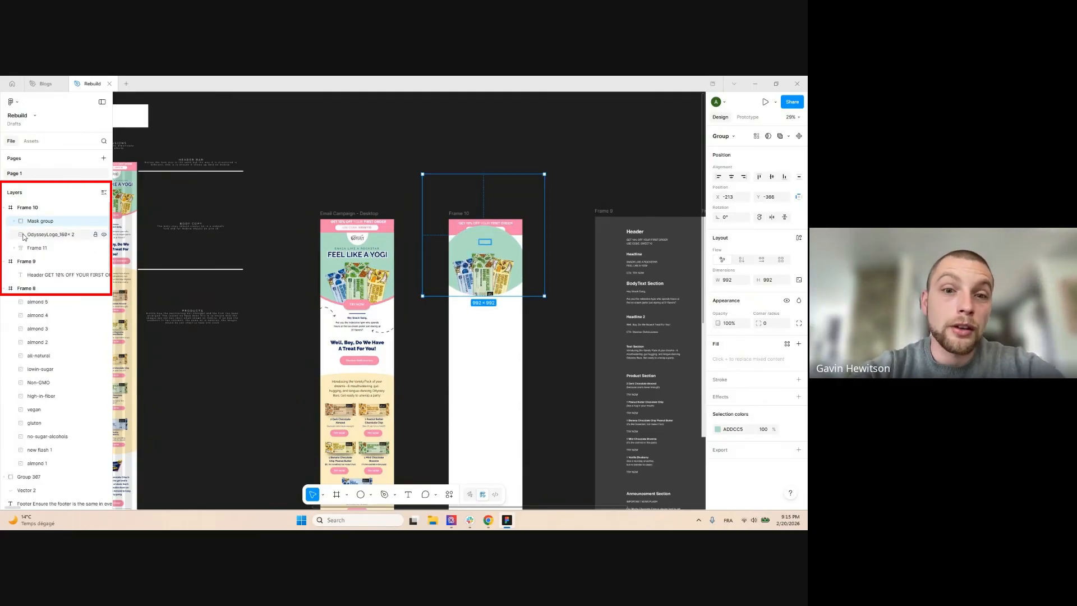
drag(37, 242, 46, 256)
scroll(549, 242, up, 5)
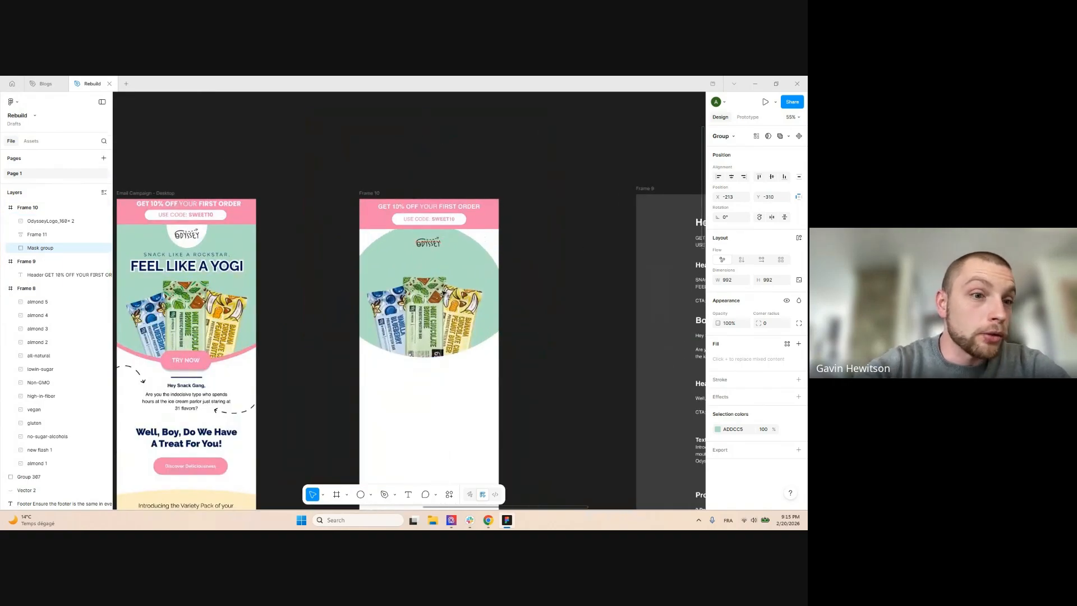
drag(445, 299, 446, 307)
Enlarge the mint Ellipse 13 inside the mask to 928 × 928 for a wide curve
double_click(460, 280)
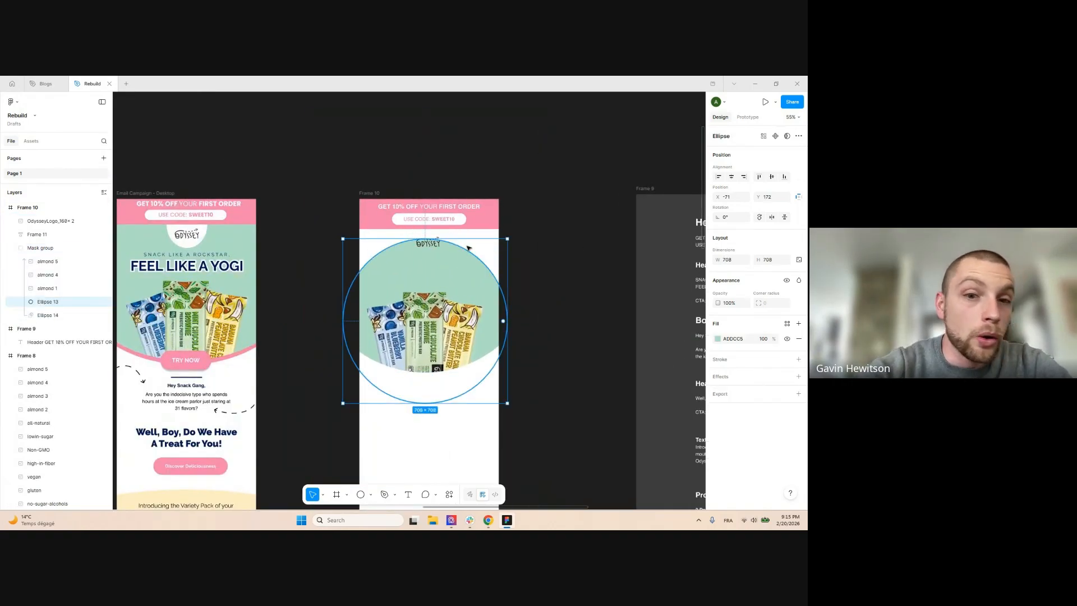
drag(467, 237, 473, 187)
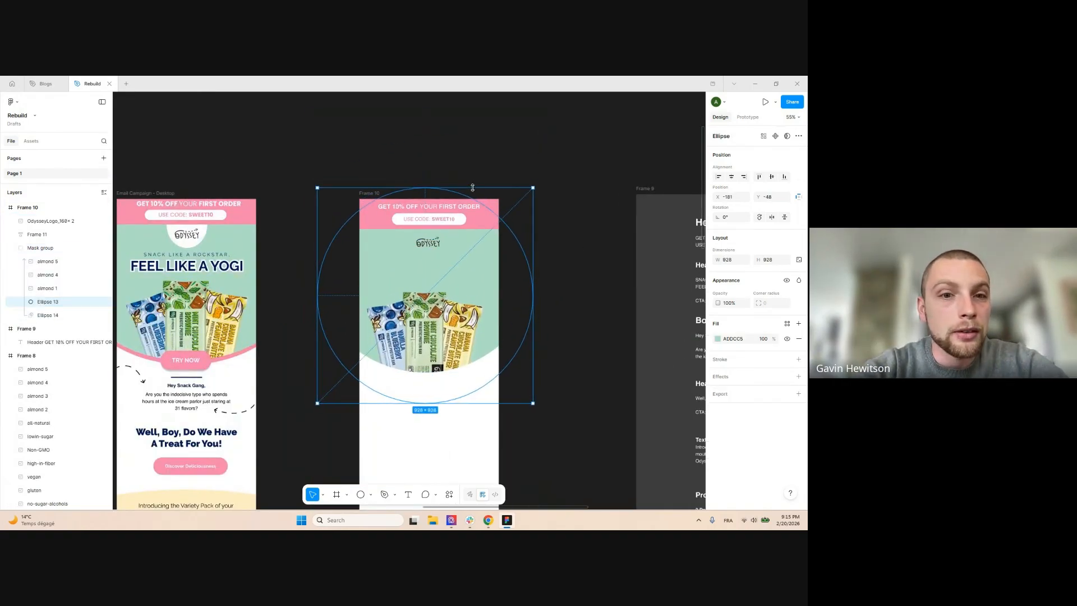
click(584, 289)
scroll(561, 247, down, 3)
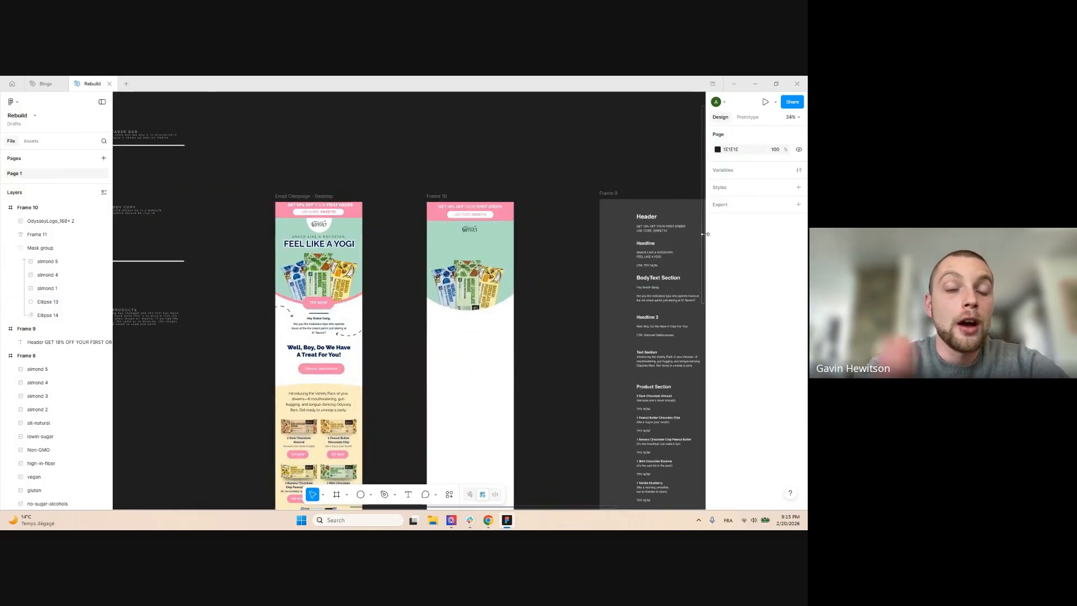
scroll(695, 230, up, 1)
scroll(694, 230, up, 1)
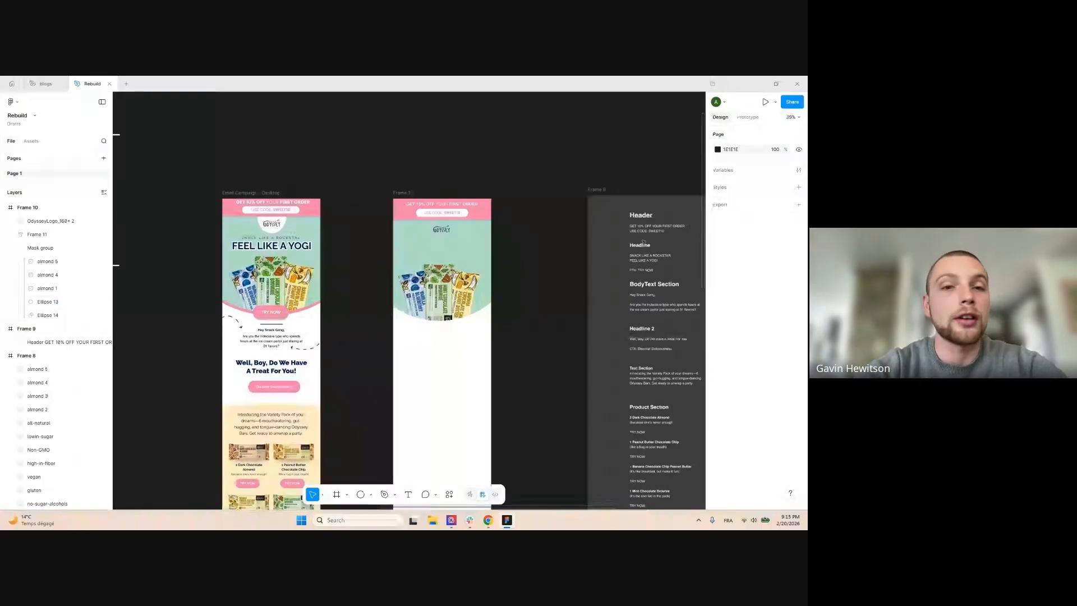
scroll(313, 257, up, 4)
scroll(208, 253, down, 2)
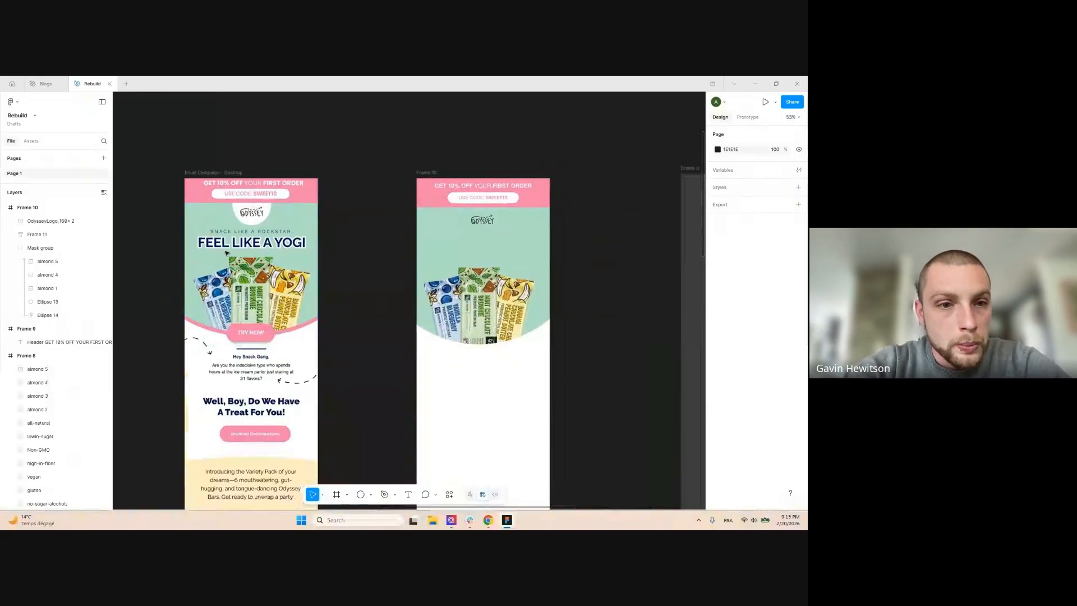
scroll(230, 241, up, 5)
scroll(208, 247, down, 5)
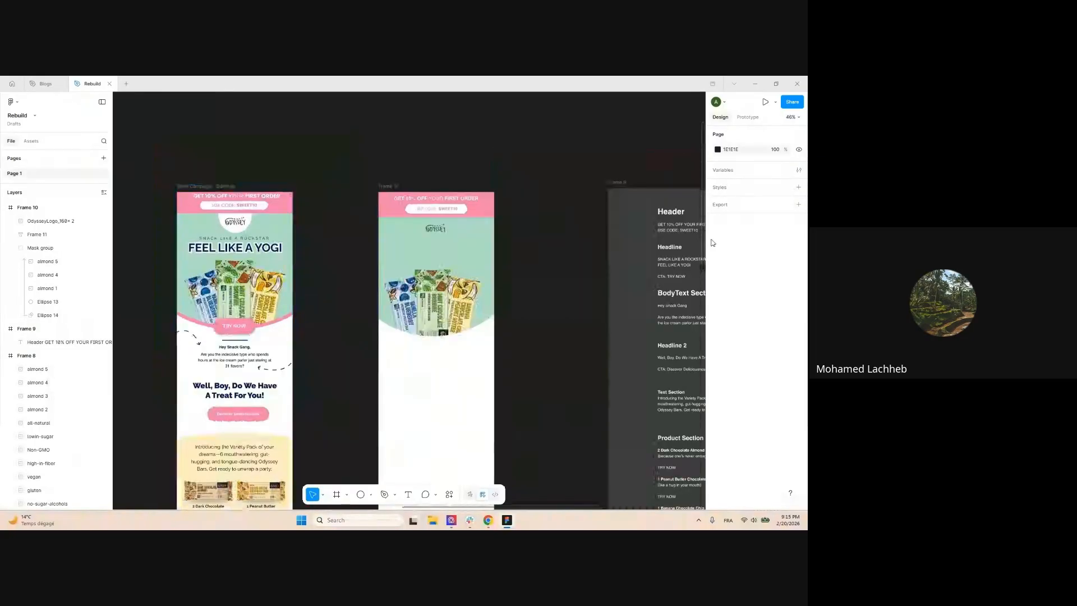
scroll(527, 270, up, 4)
Copy 'SNACK LIKE A ROCKSTAR.' from the notes into a duplicate of the offer text on the hero
click(553, 258)
double_click(554, 258)
key(ctrl+c)
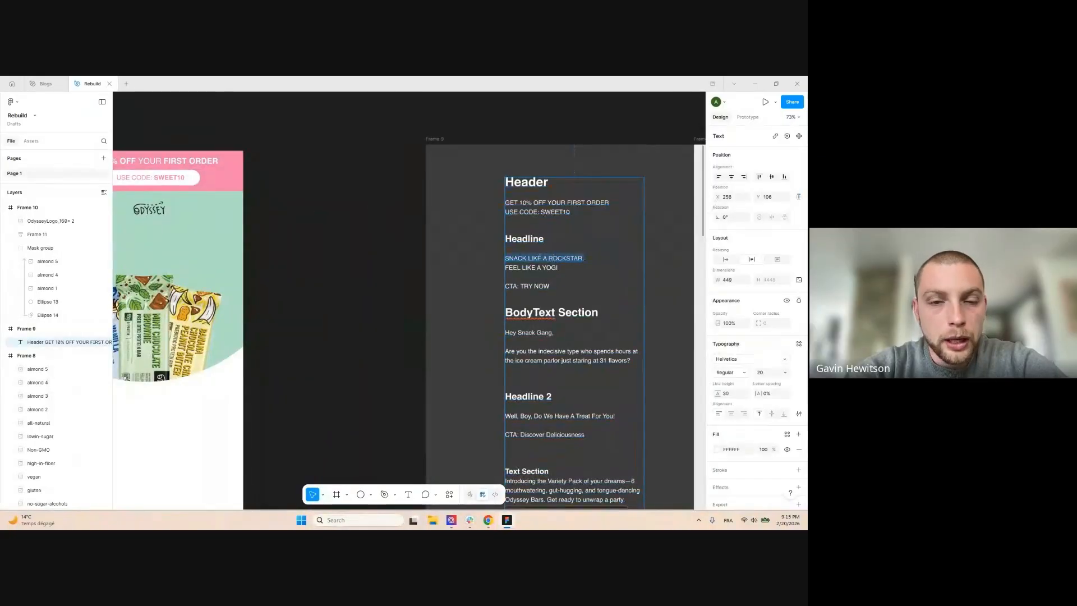
key(Escape)
scroll(540, 257, down, 5)
scroll(421, 242, up, 4)
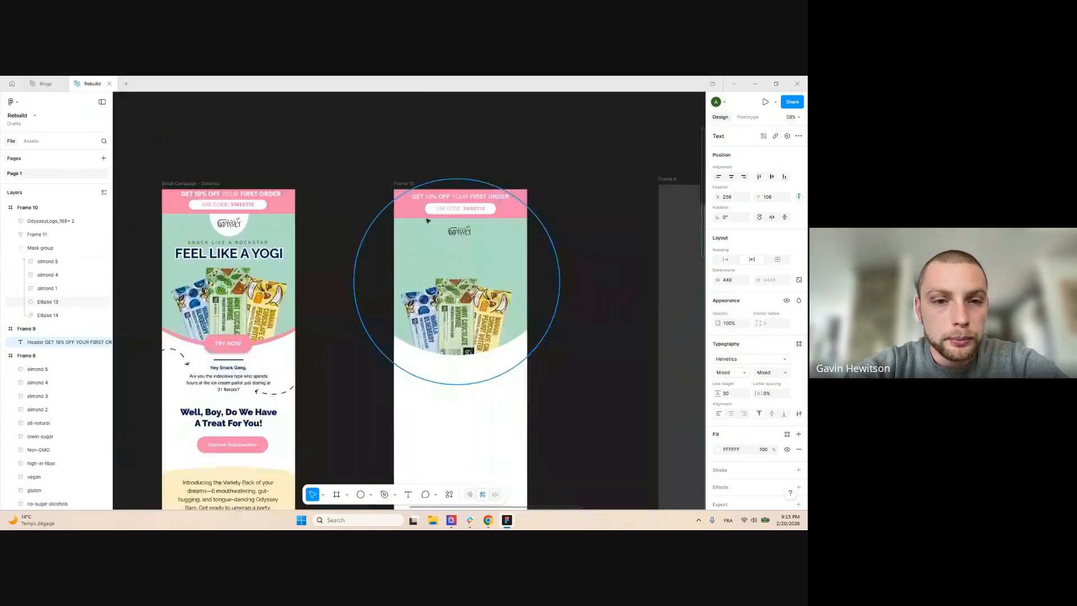
ctrl+click(432, 198)
drag(438, 198, 420, 253)
double_click(422, 252)
key(ctrl+v)
Set the tagline to font size 30 and centre it horizontally in Frame 10
scroll(468, 264, up, 1)
key(ctrl+a)
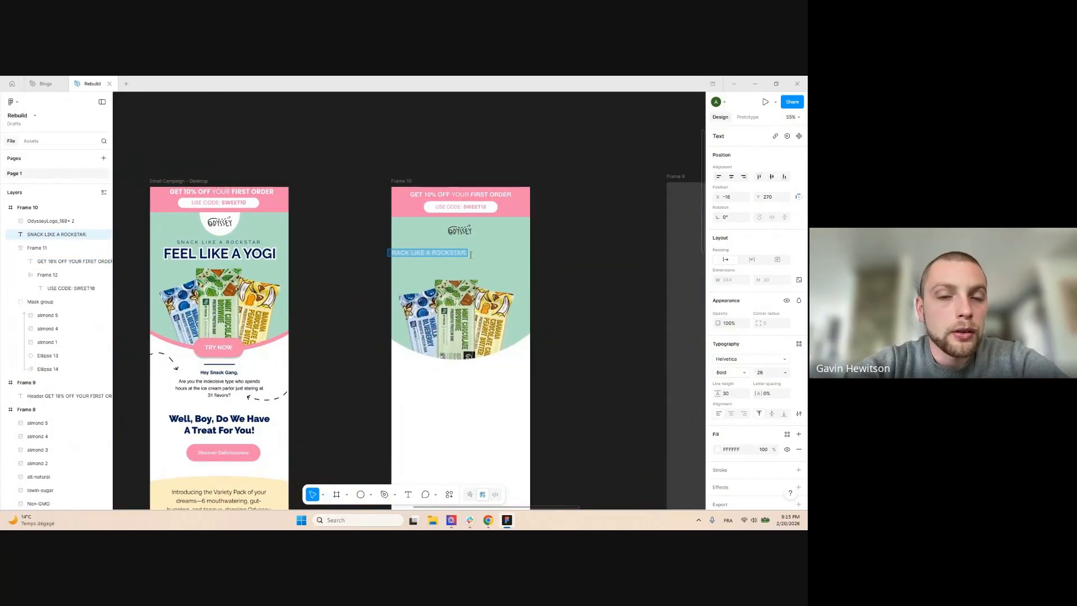
key(Up)
key(Up)
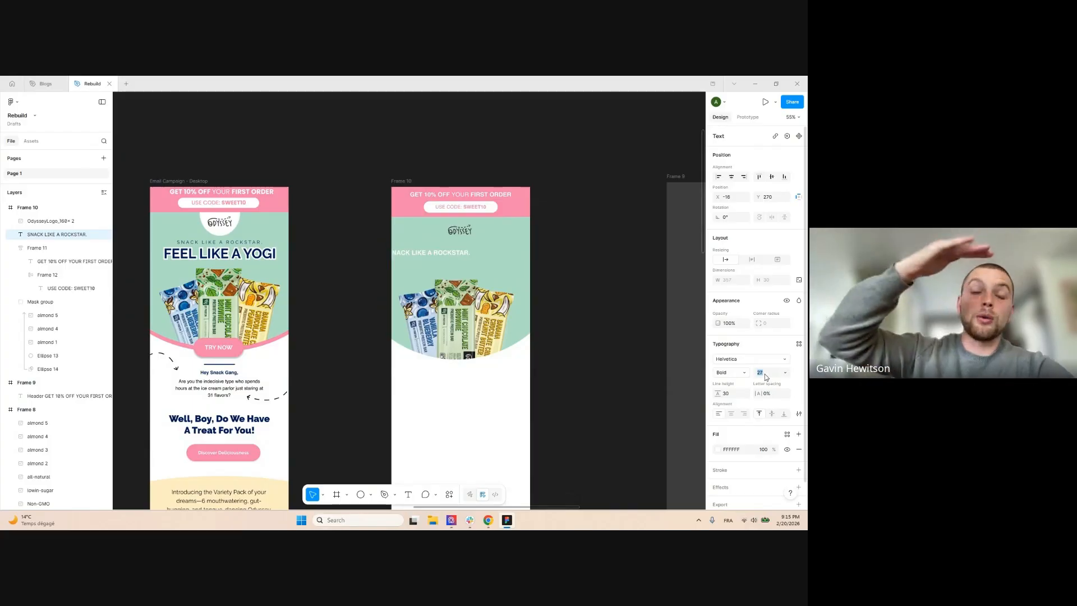
click(732, 177)
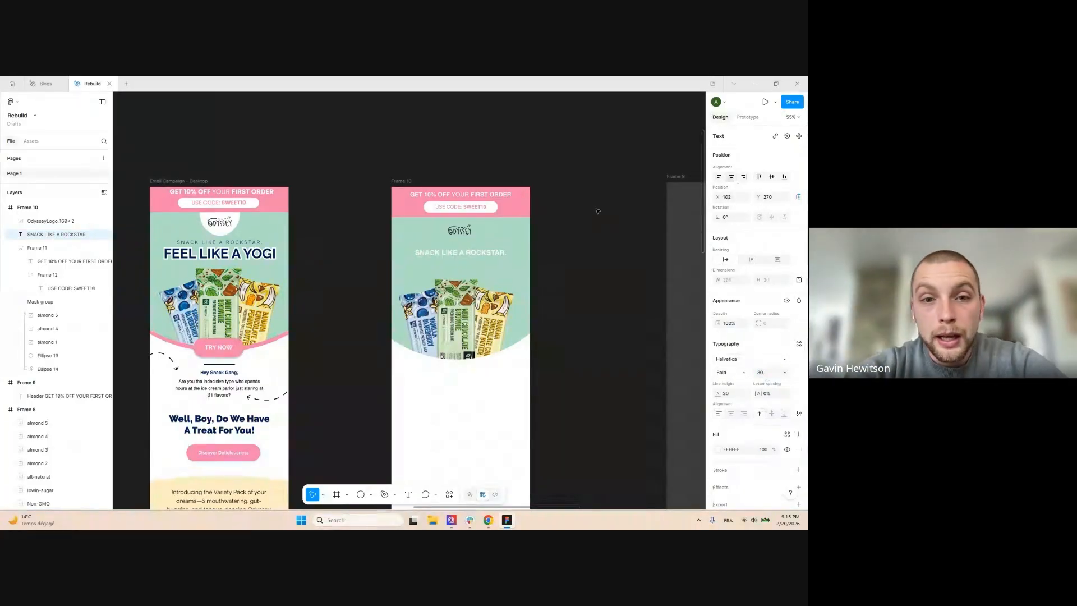
ctrl+click(468, 195)
click(470, 152)
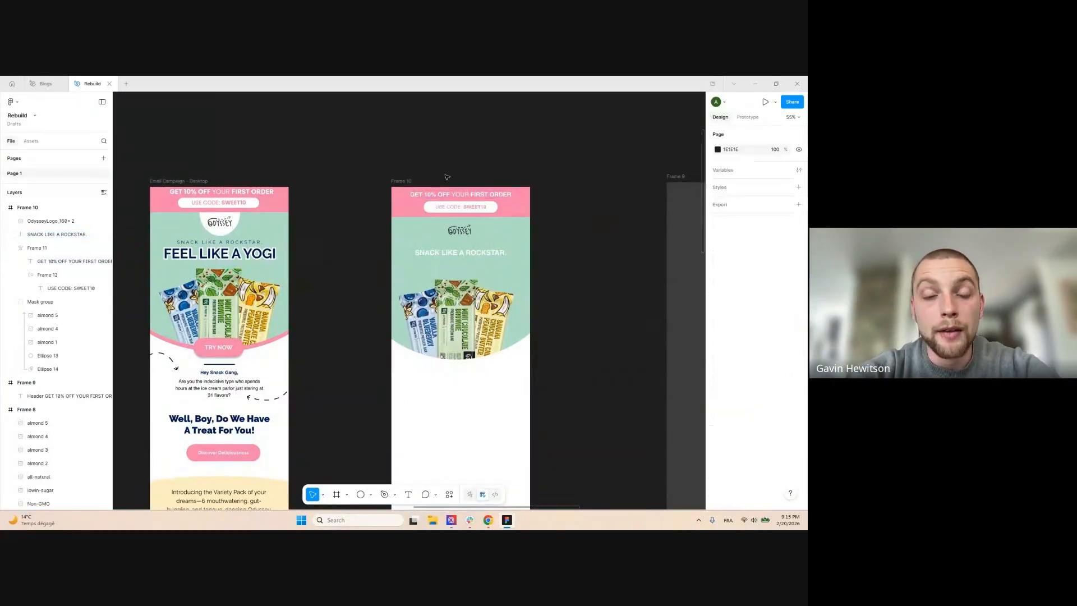
ctrl+click(434, 195)
click(367, 167)
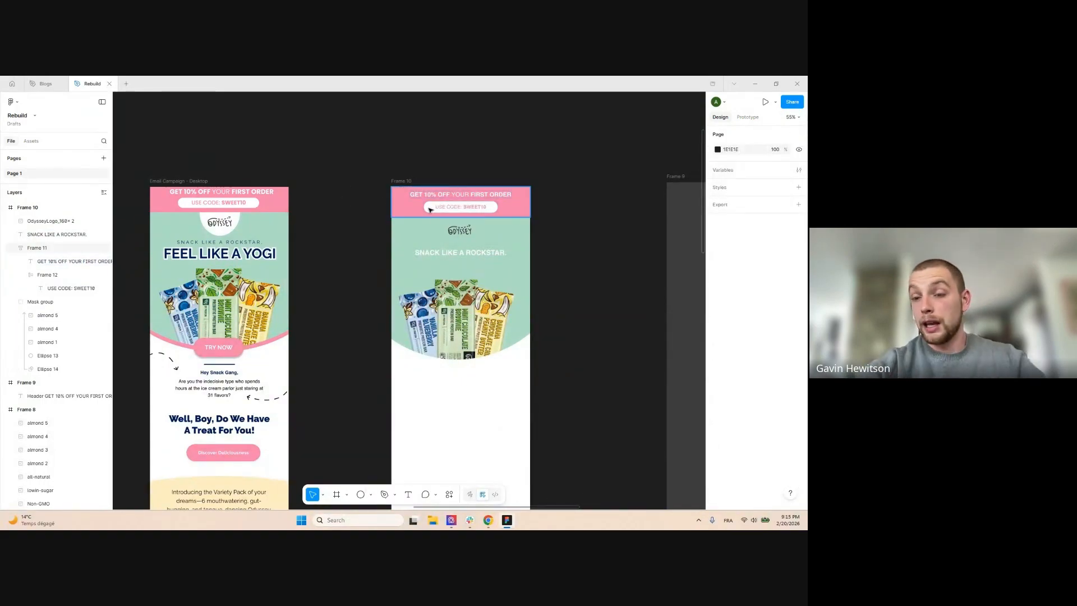
scroll(460, 258, up, 2)
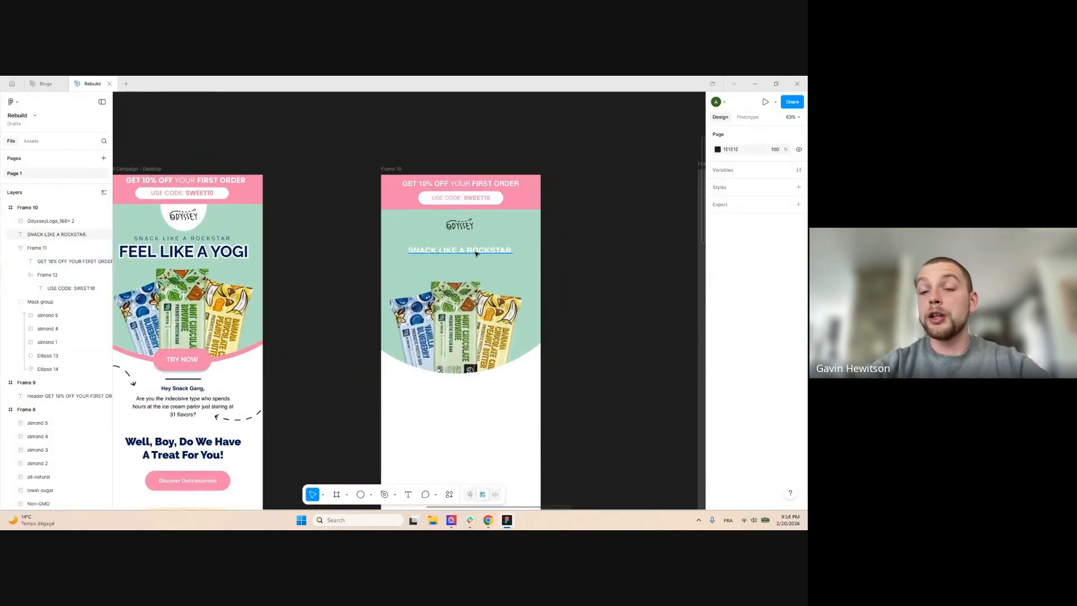
scroll(617, 250, right, 5)
scroll(684, 255, down, 2)
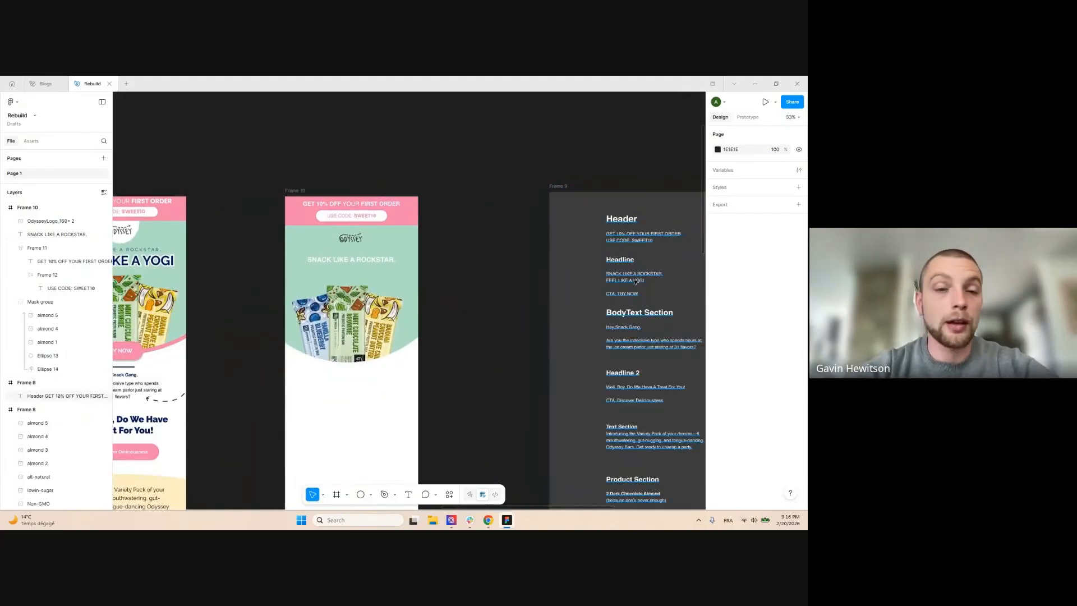
Replace the hero text with 'FEEL LIKE A YOGI' at size 51, centred and slightly lower
click(634, 280)
double_click(381, 261)
text(FEEL LIKE A YOGI)
scroll(472, 261, down, 4)
scroll(359, 258, up, 5)
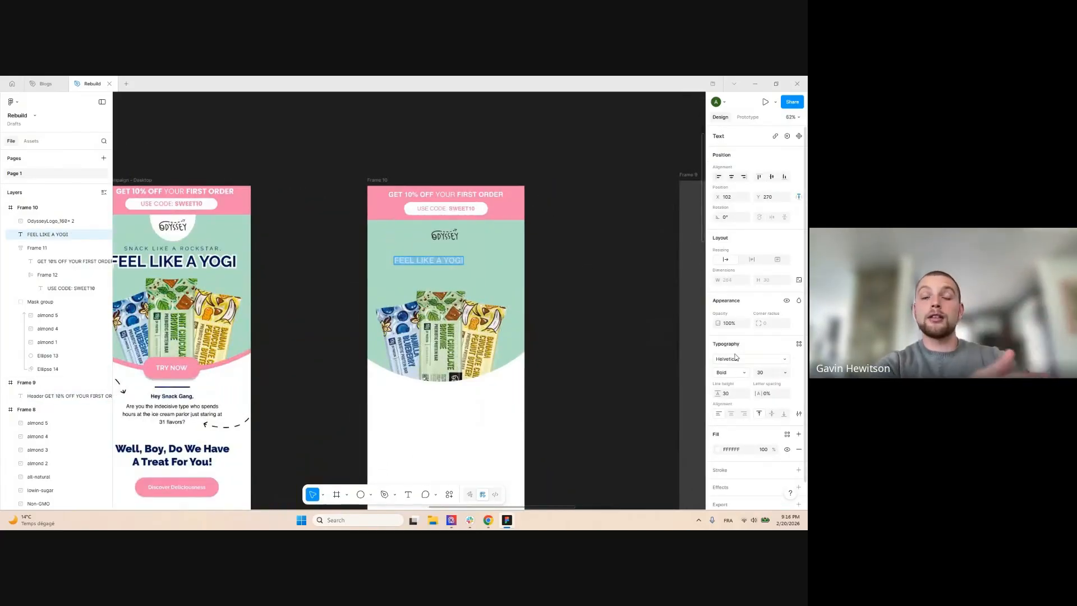
click(764, 373)
key(Up)
key(Up)
key(Up)
key(Up)
key(Up)
key(Up)
key(Up)
key(Up)
key(Up)
key(Up)
key(Up)
key(Up)
key(Up)
key(Up)
key(Up)
key(Up)
key(Up)
key(Up)
key(Up)
key(Up)
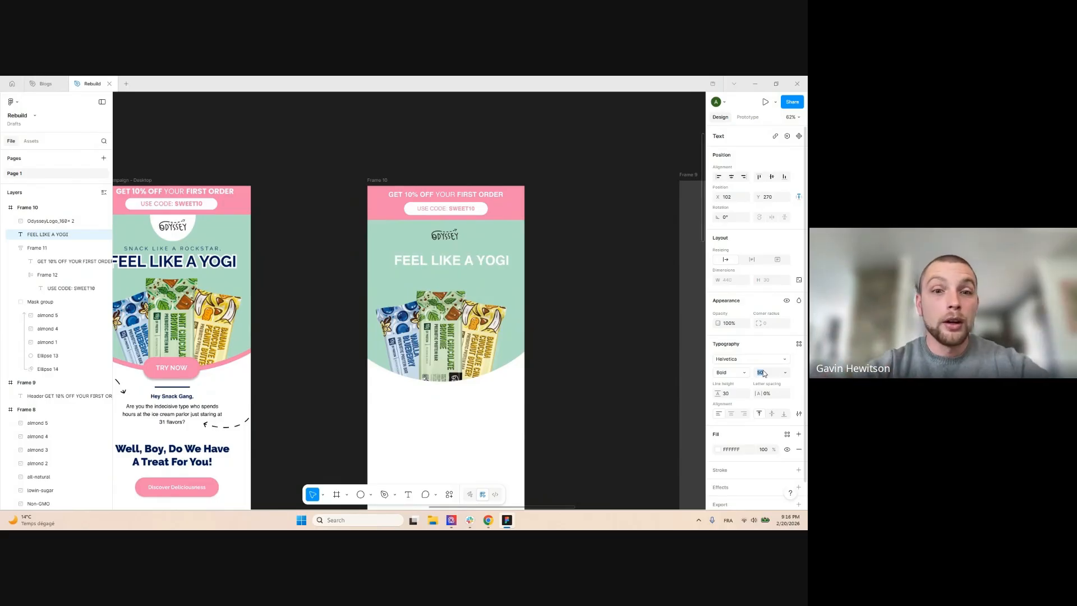
click(731, 177)
click(568, 253)
drag(477, 263, 477, 268)
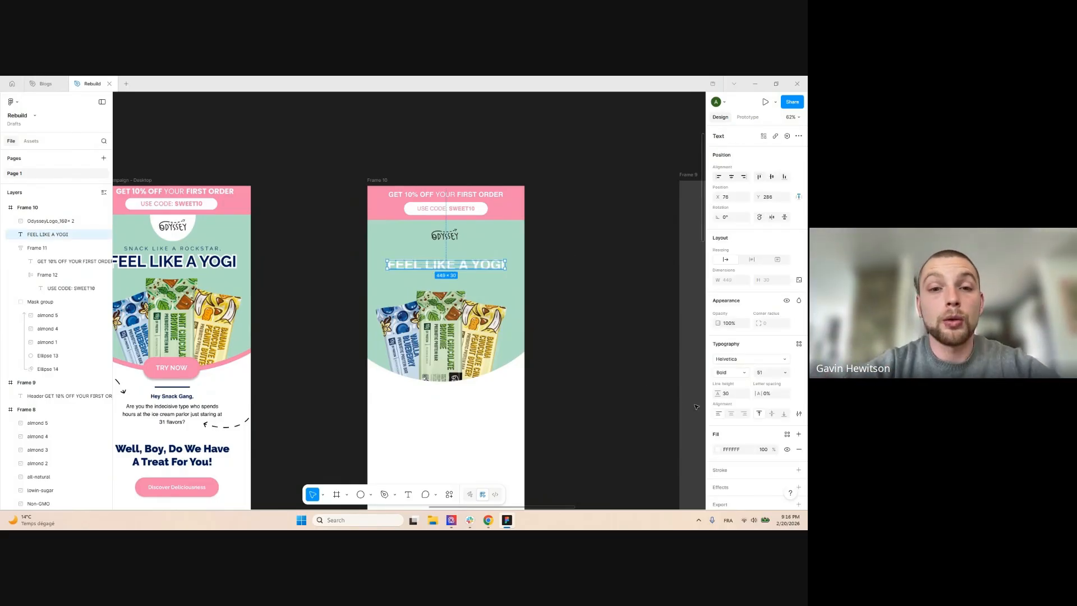
Sample navy #001858 from the original headline as the FEEL LIKE A YOGI fill
click(718, 450)
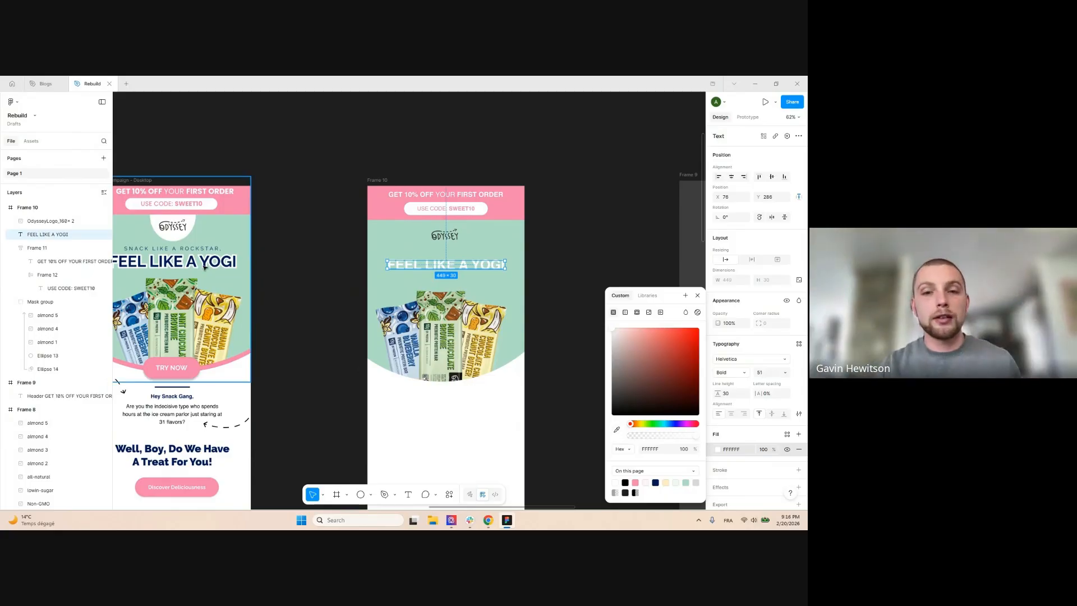
scroll(203, 266, up, 4)
key(i)
scroll(223, 248, up, 4)
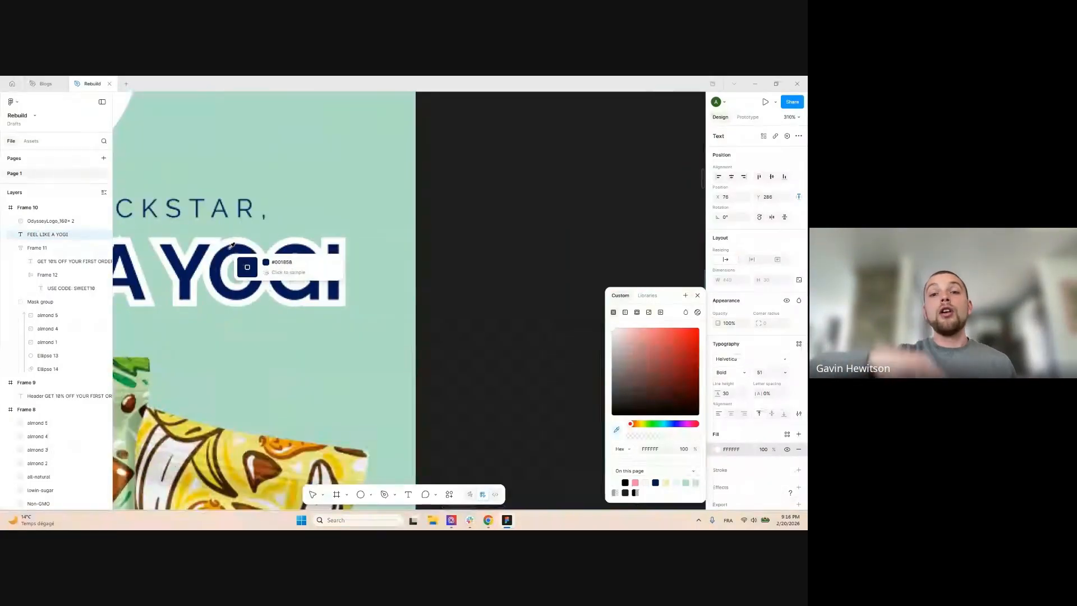
click(226, 252)
scroll(226, 249, down, 8)
click(356, 258)
click(406, 254)
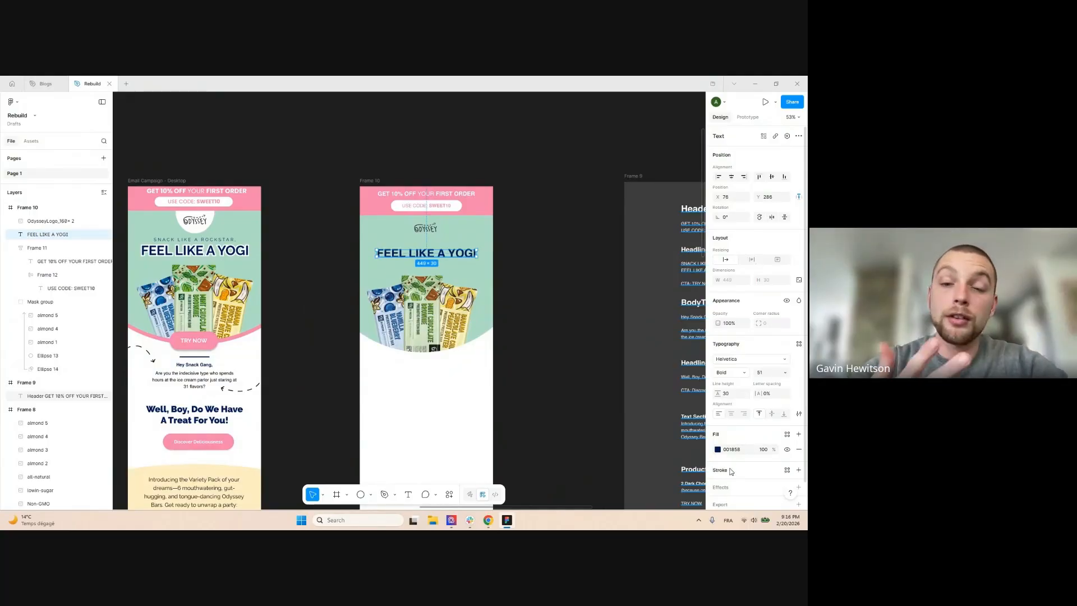
click(560, 243)
scroll(426, 263, up, 1)
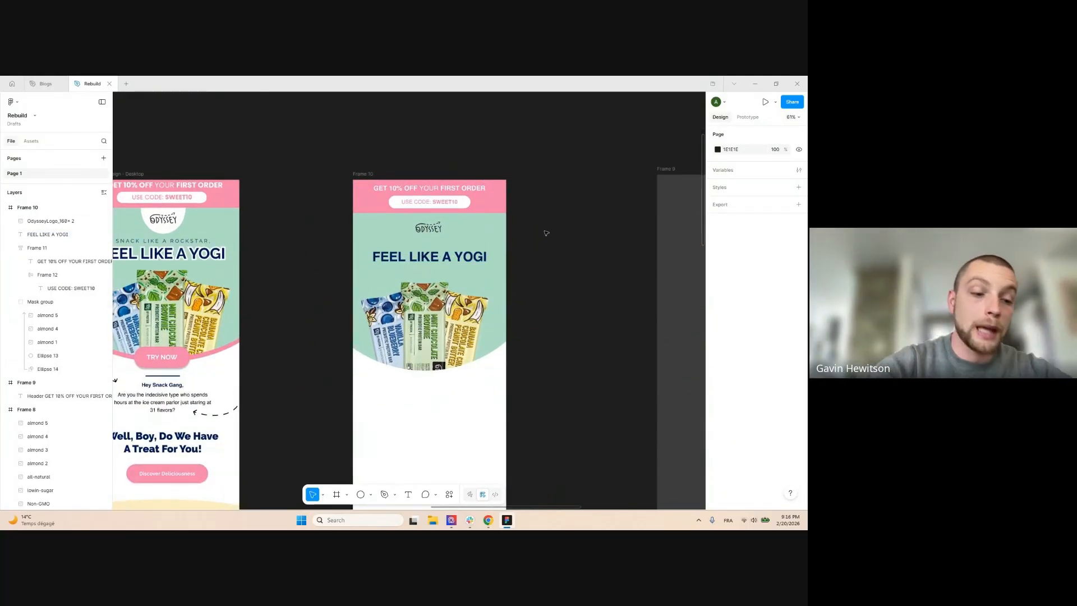
Select the headline line in the Frame 9 reference copy text
scroll(547, 233, down, 2)
scroll(415, 251, down, 3)
scroll(590, 260, up, 4)
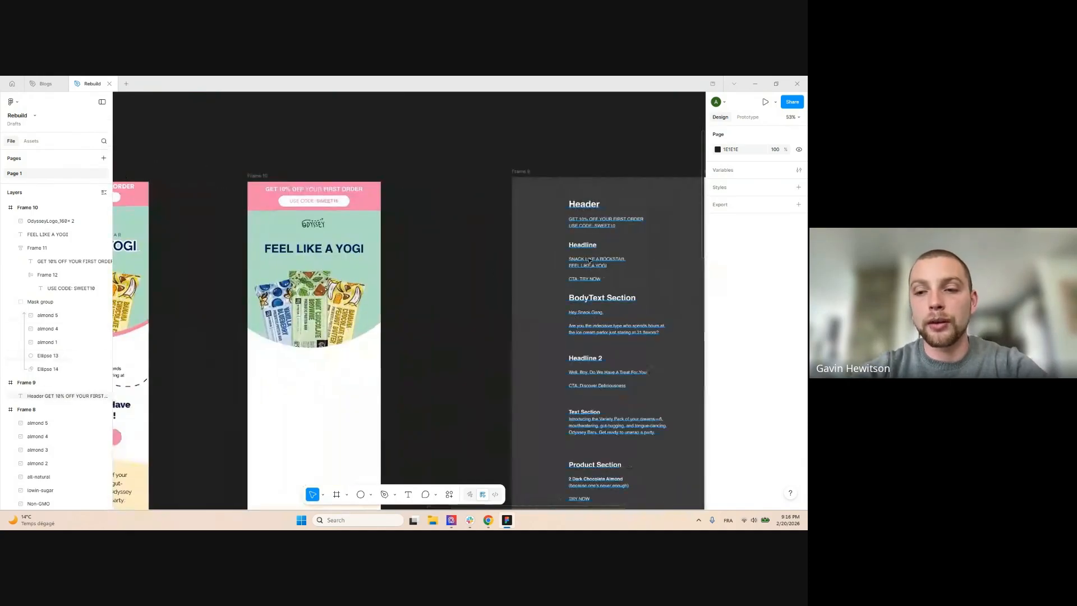
triple_click(586, 267)
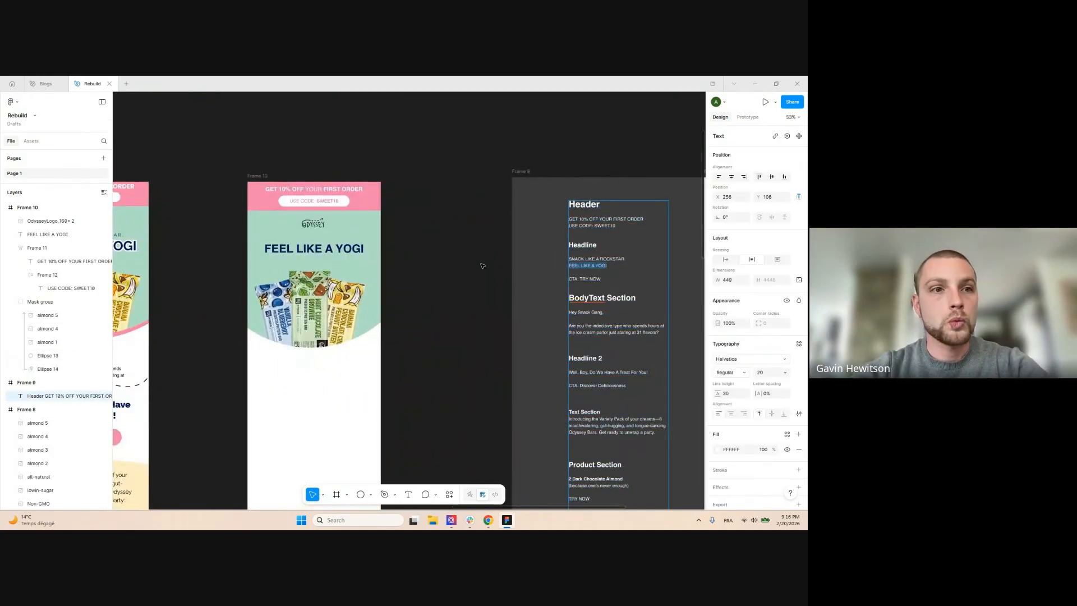
click(483, 266)
scroll(474, 246, down, 4)
scroll(344, 234, up, 5)
click(302, 237)
scroll(302, 237, up, 4)
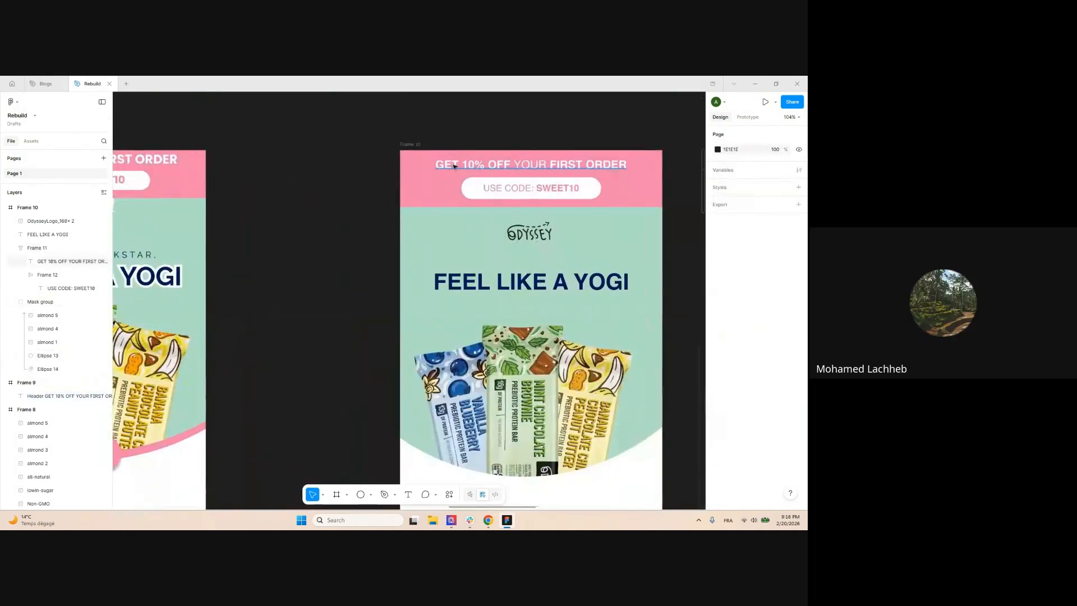
scroll(416, 177, down, 3)
Copy and duplicate the GET 10% OFF YOUR FIRST ORDER text, placing the copy below the logo
click(414, 178)
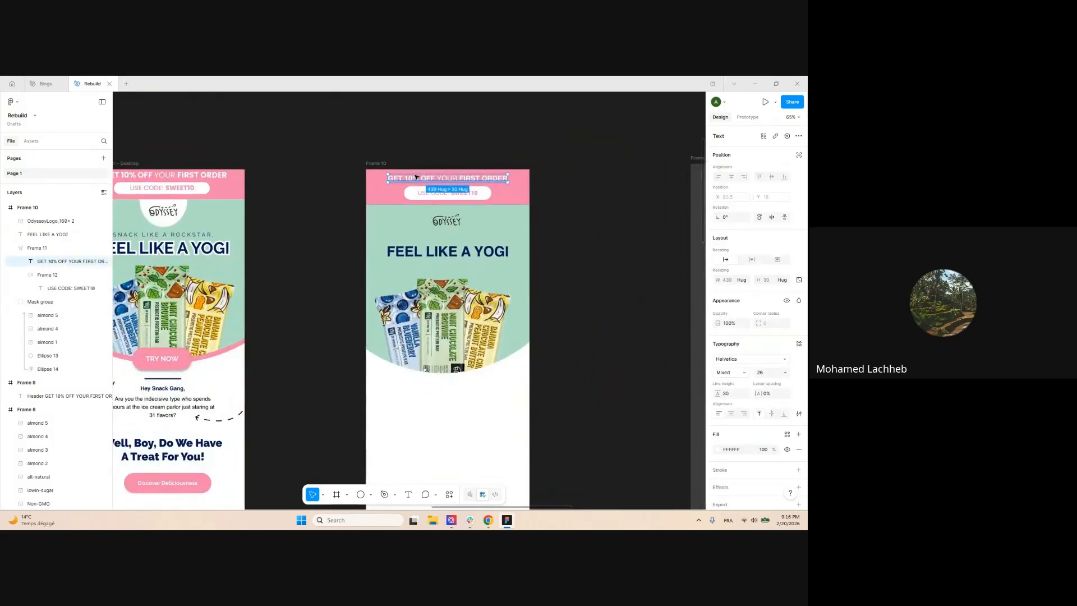
scroll(414, 178, up, 1)
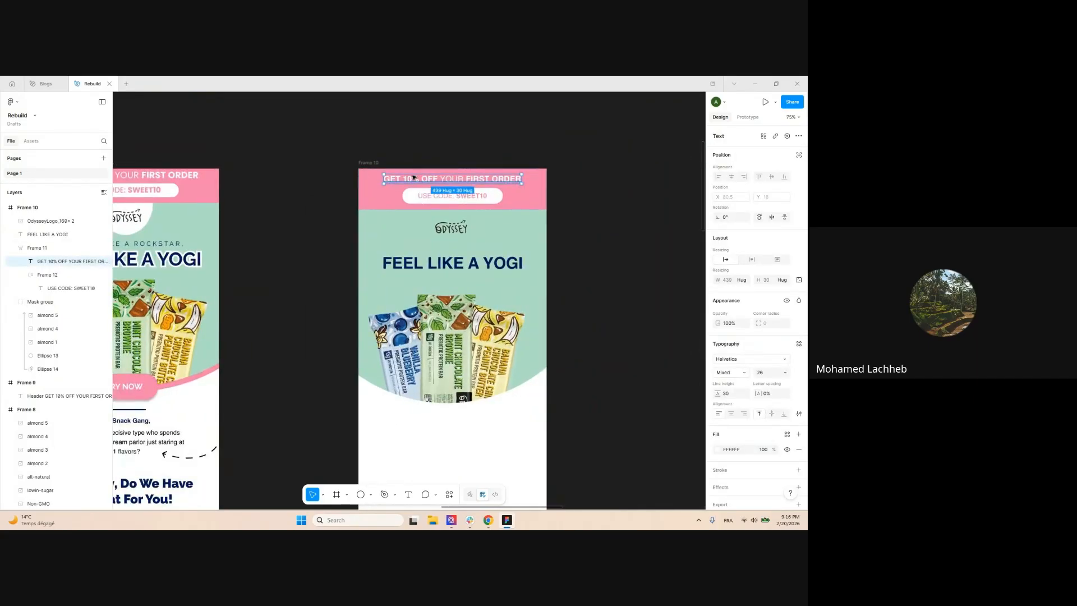
key(ctrl+c)
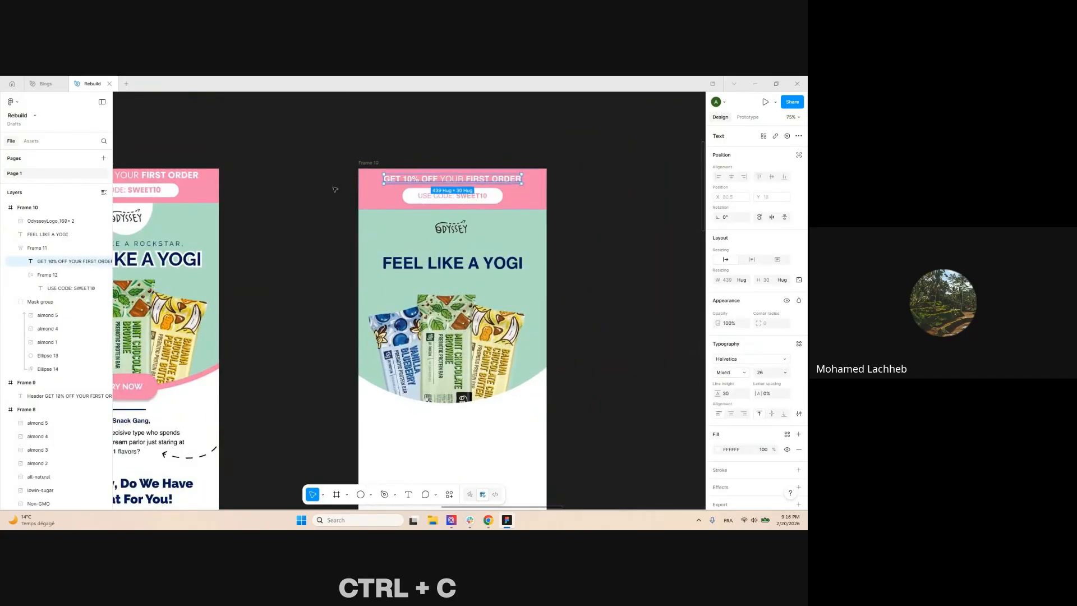
key(ctrl+d)
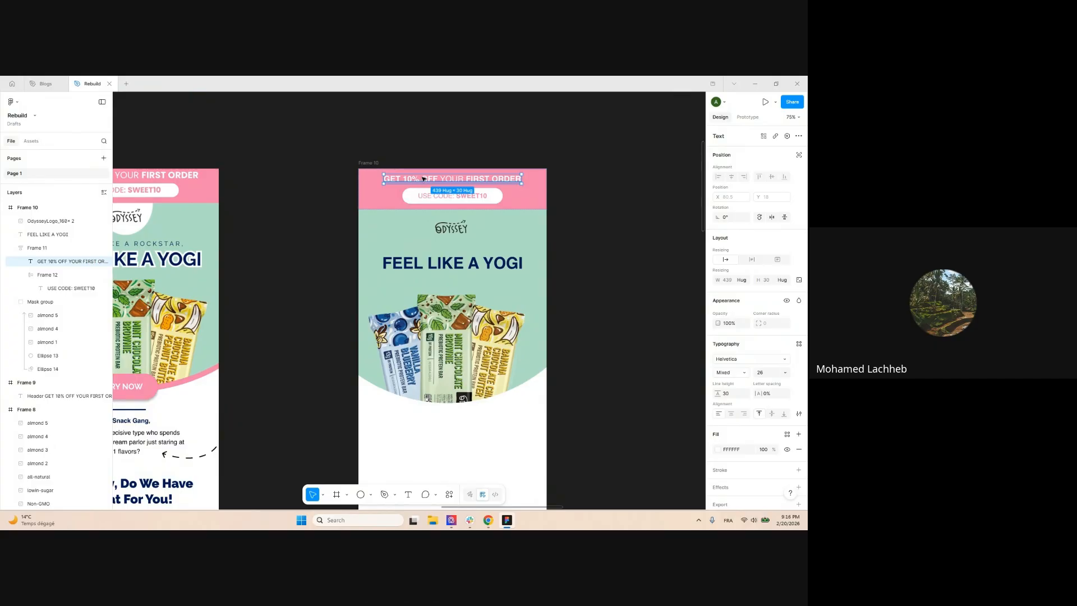
scroll(413, 180, up, 1)
scroll(412, 180, up, 1)
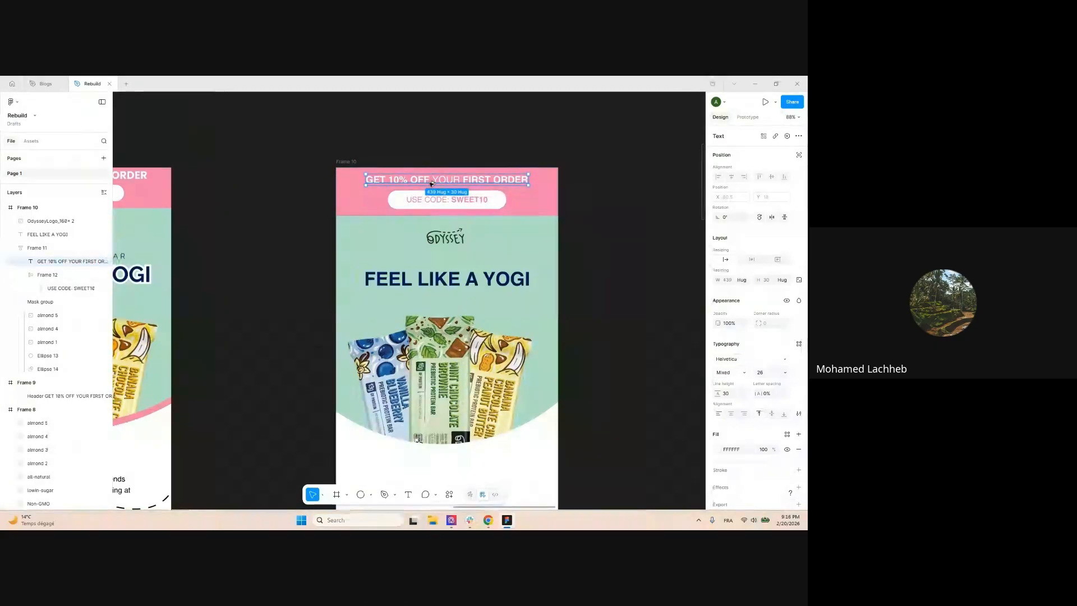
drag(429, 182, 435, 263)
scroll(534, 257, down, 3)
Paste new wording into the duplicated small text line in Frame 10
double_click(534, 257)
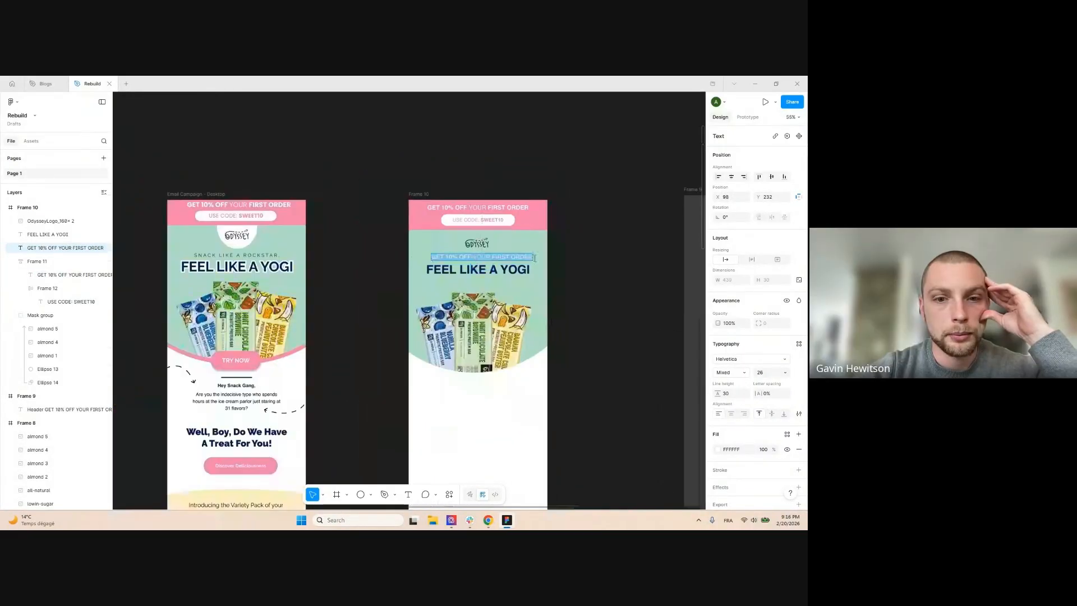
key(ctrl+v)
scroll(349, 247, down, 3)
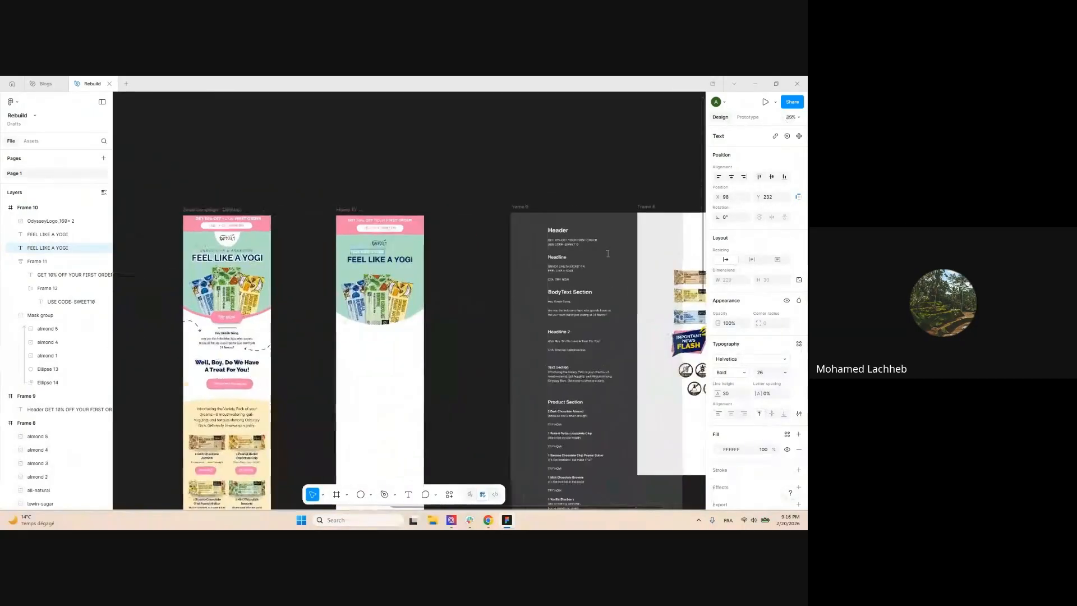
scroll(607, 253, up, 1)
click(562, 267)
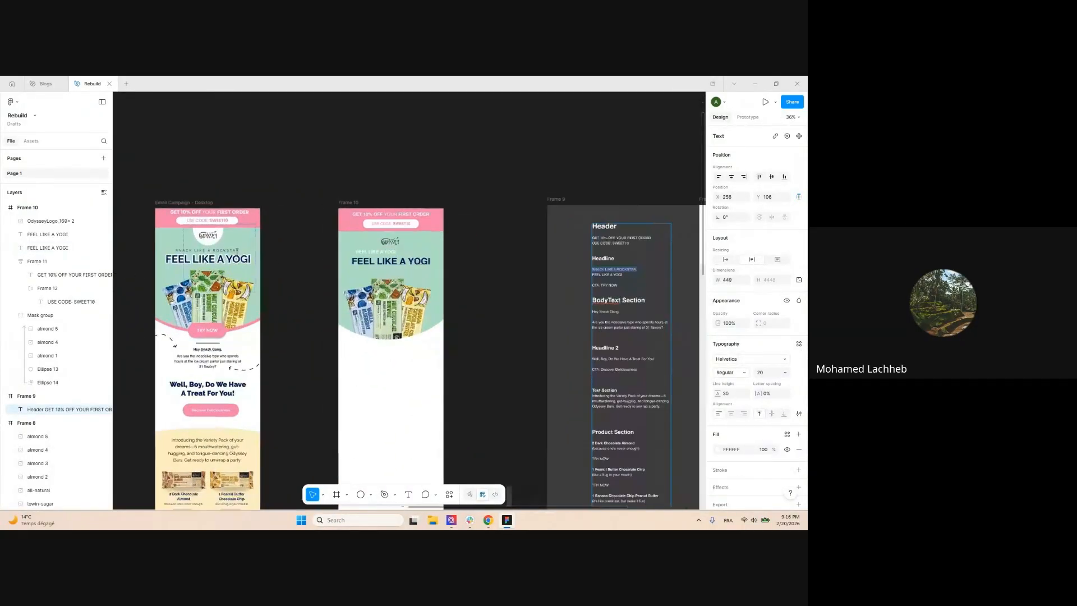
scroll(247, 256, up, 3)
double_click(345, 251)
Paste 'SNACK LIKE A ROCKSTAR.' into the small line and centre it over the headline
key(ctrl+v)
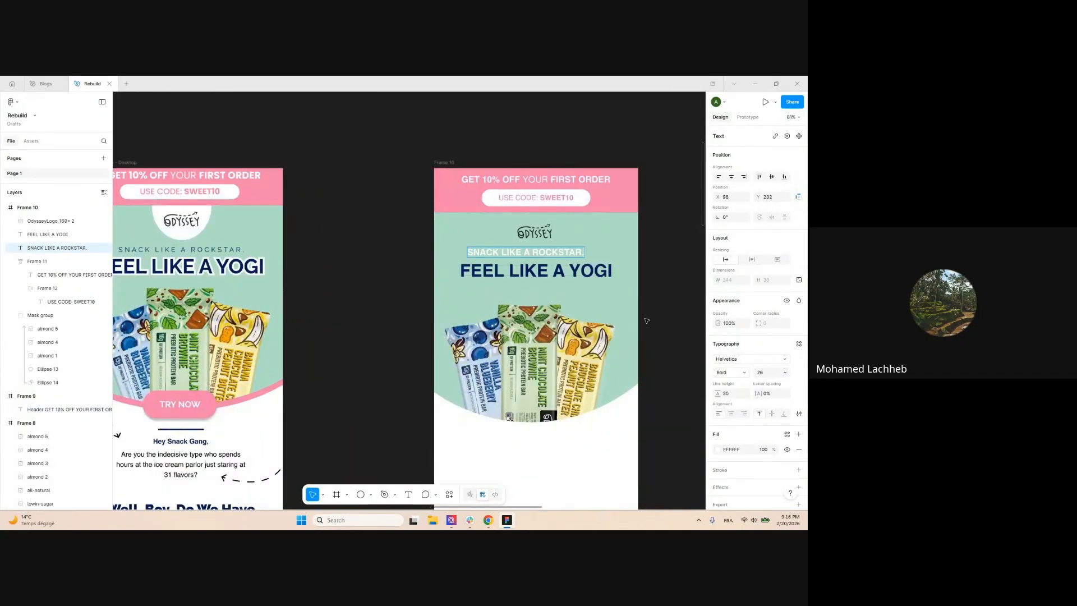
scroll(702, 395, down, 1)
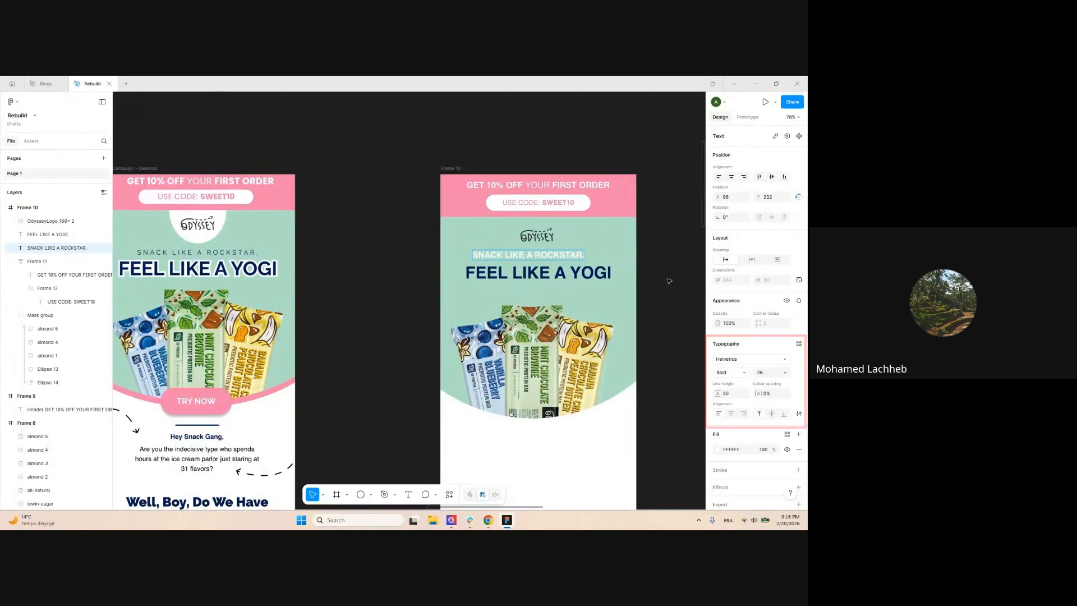
click(649, 252)
scroll(645, 250, right, 1)
scroll(646, 250, up, 5)
drag(487, 273, 501, 275)
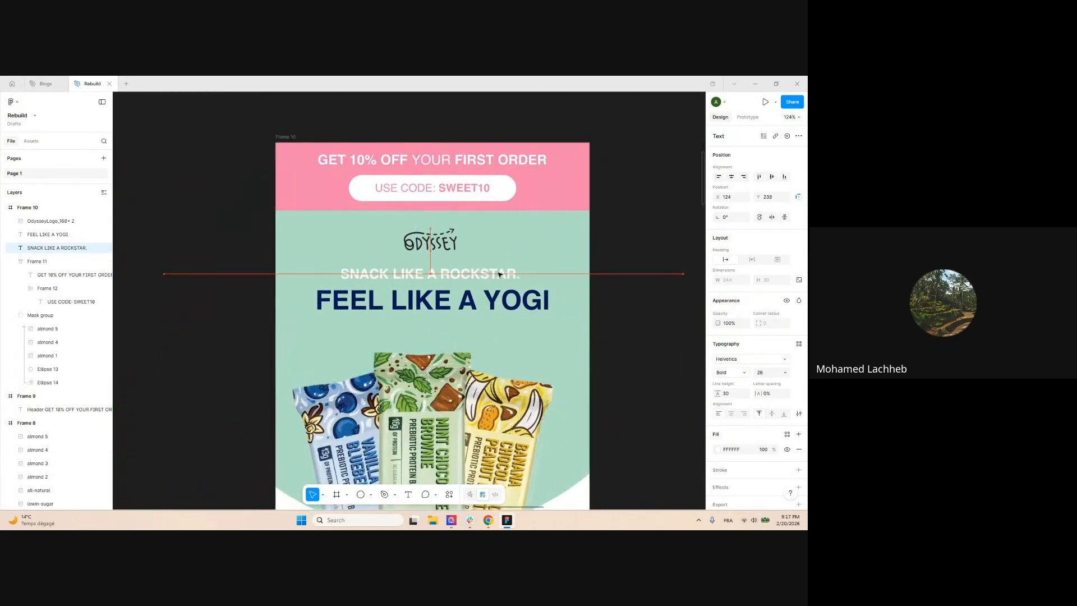
Change the tagline's font style from bold to Helvetica Regular
click(746, 374)
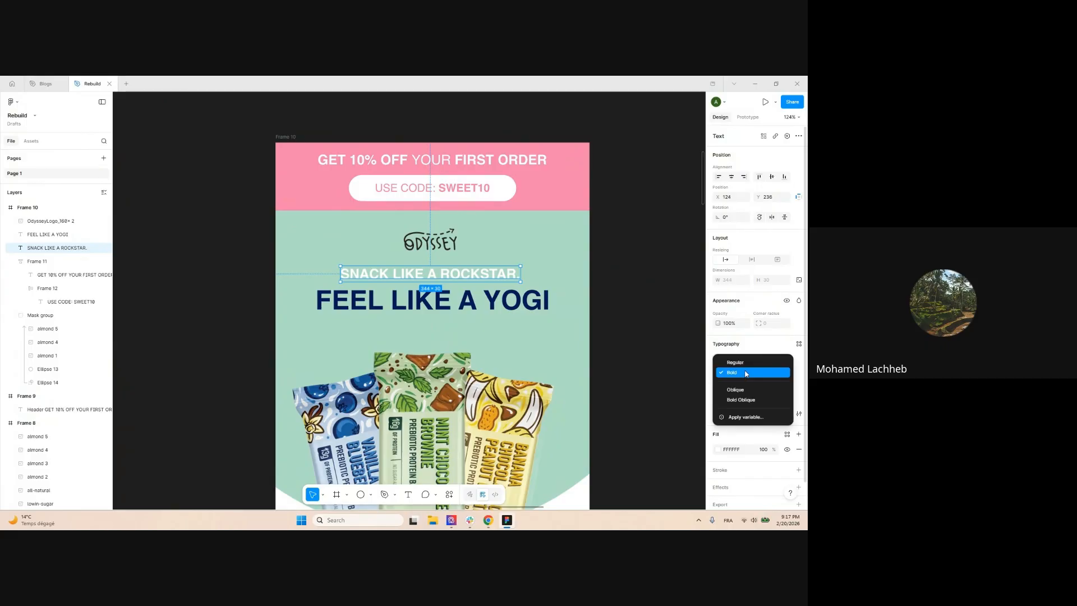
click(668, 321)
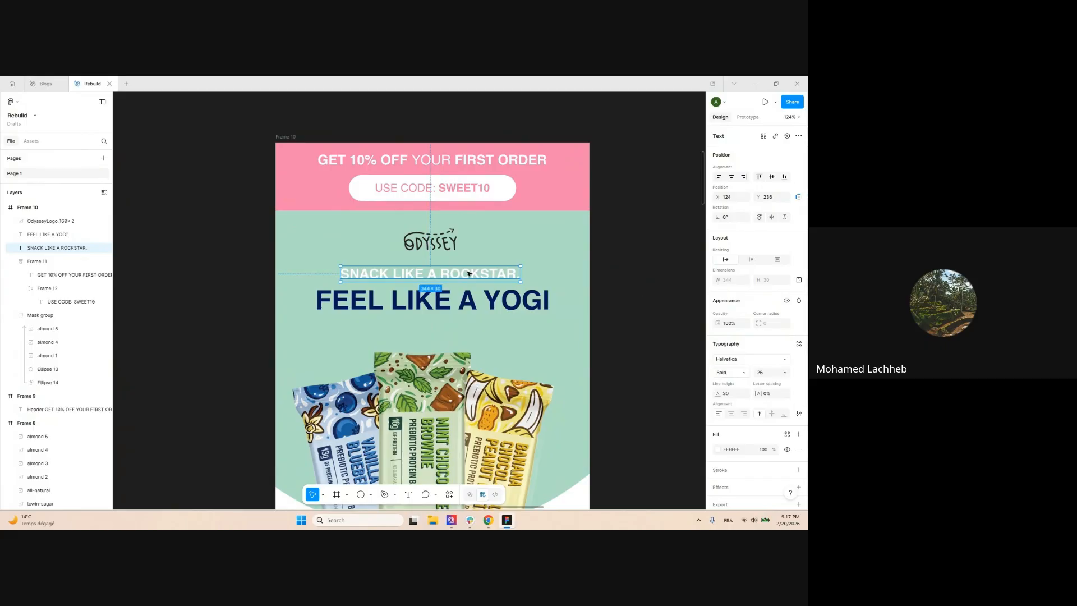
click(746, 375)
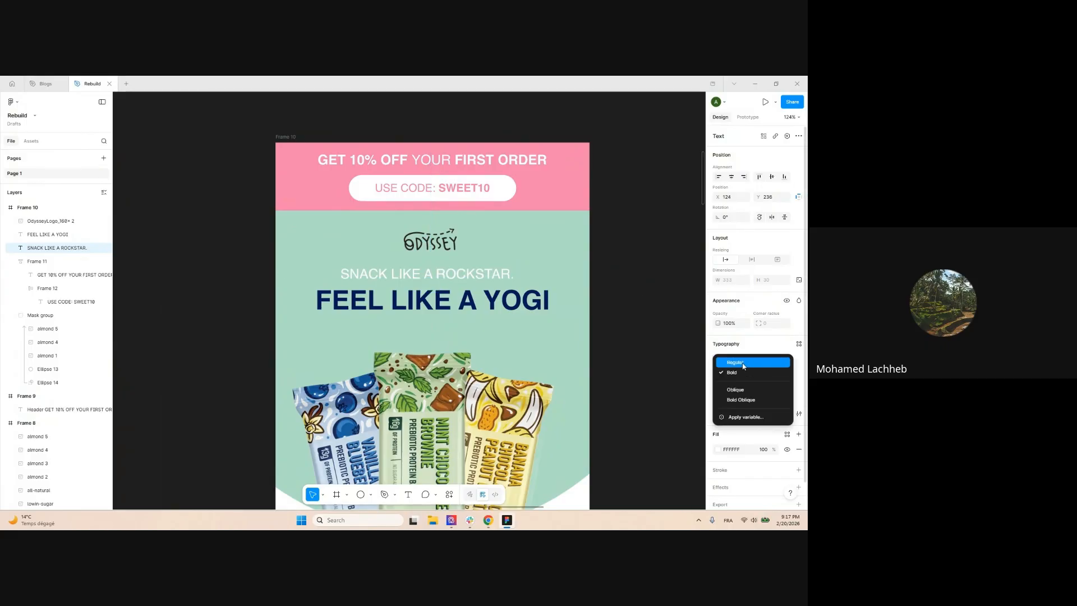
click(740, 363)
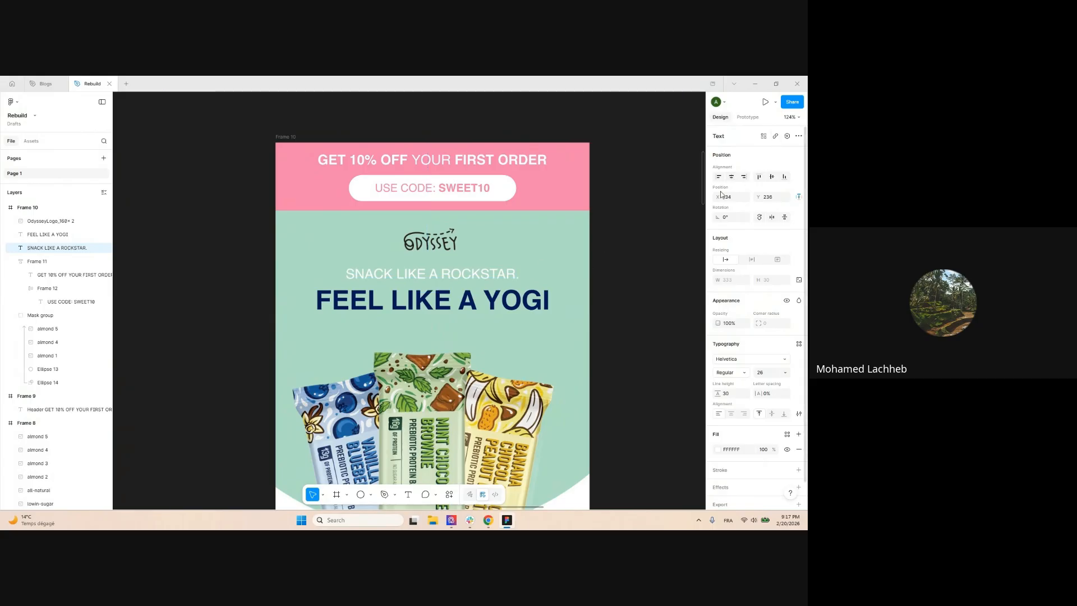
scroll(482, 275, down, 3)
click(550, 300)
scroll(527, 282, up, 2)
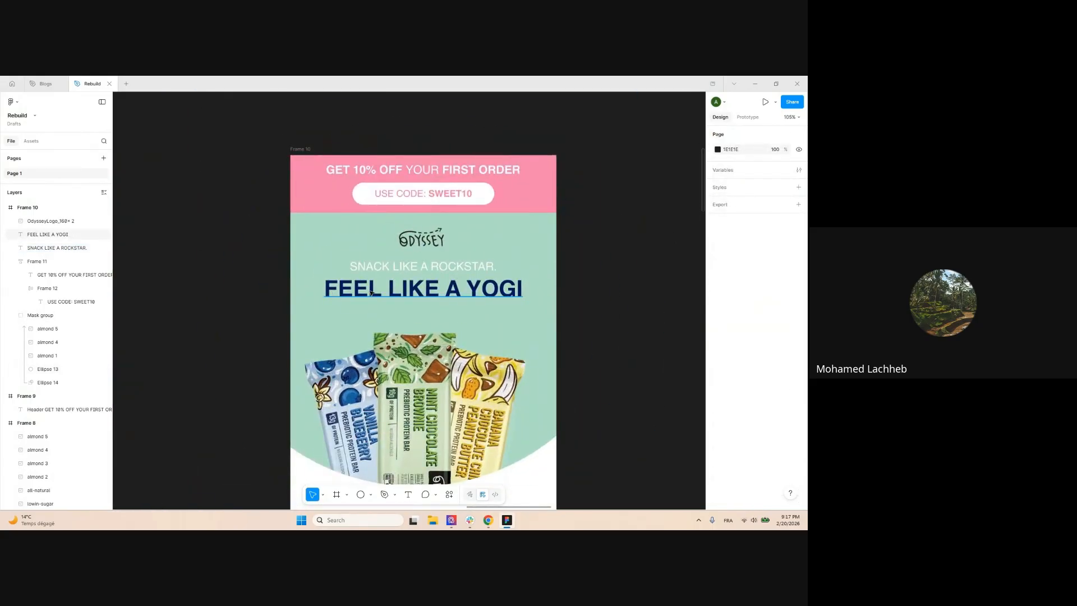
scroll(370, 292, down, 3)
scroll(370, 292, up, 1)
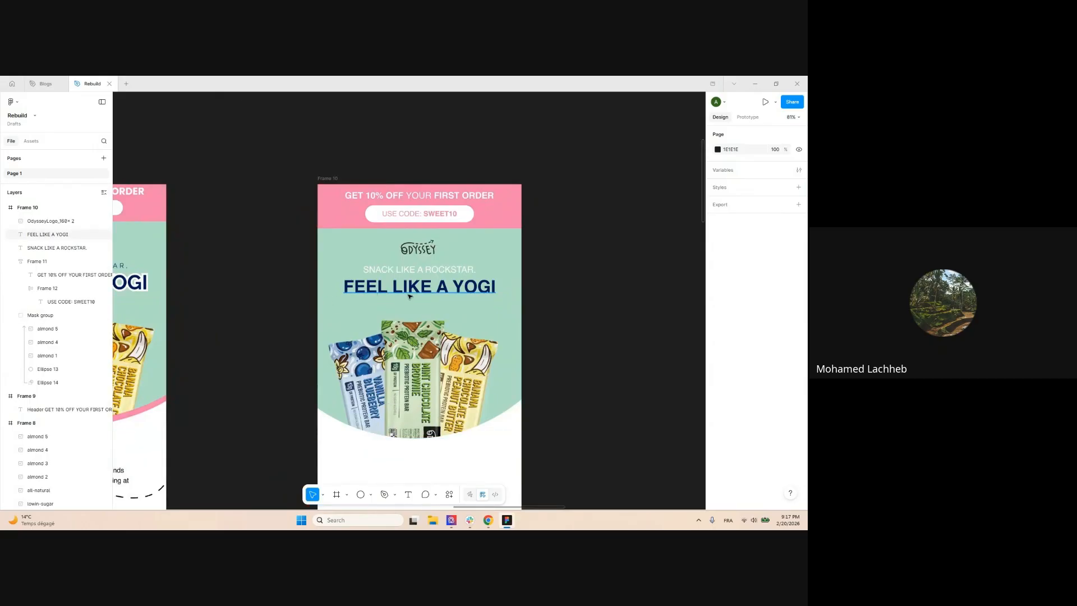
scroll(385, 292, up, 1)
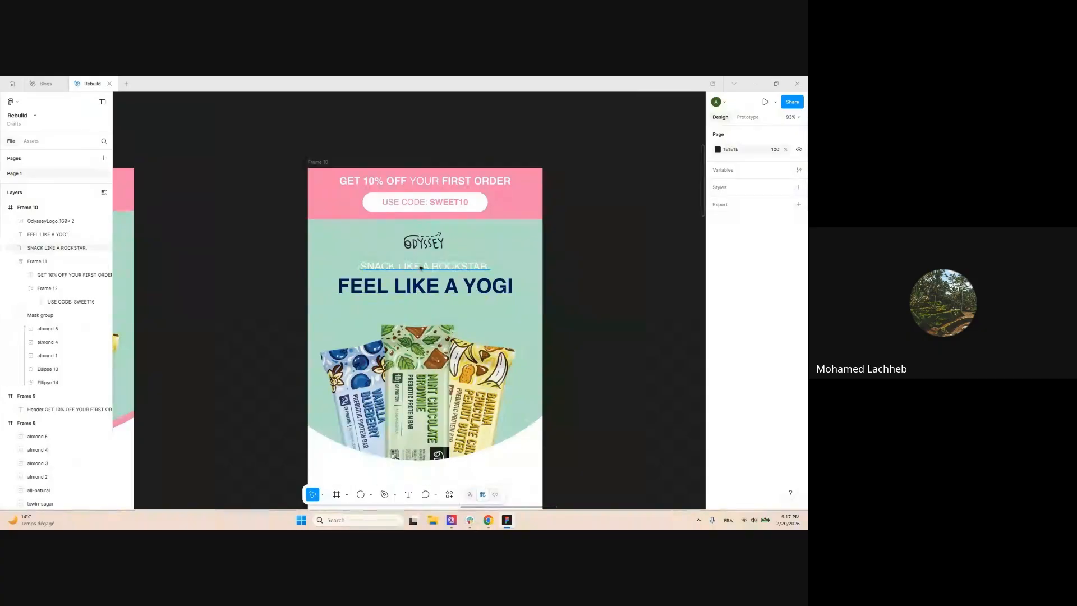
scroll(438, 275, down, 3)
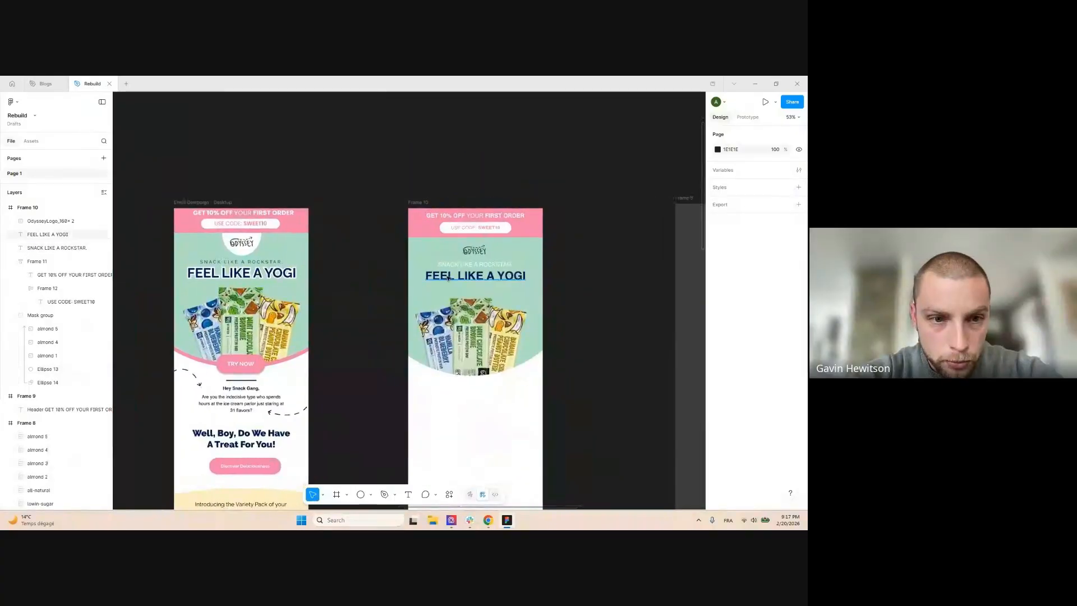
Give the FEEL LIKE A YOGI headline a white outside stroke of weight 4
click(447, 277)
scroll(292, 294, up, 2)
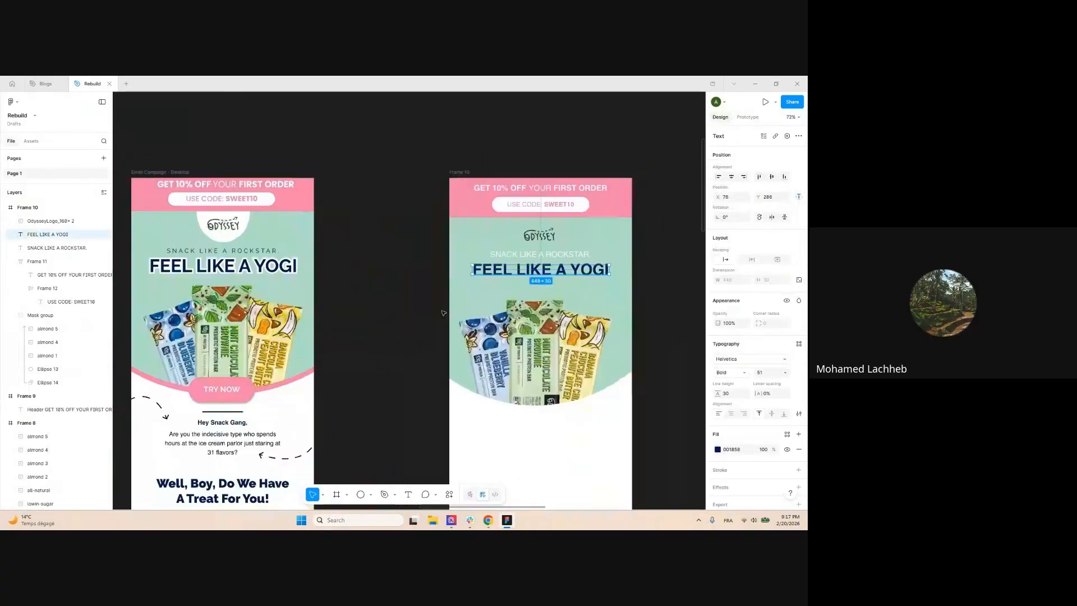
click(799, 470)
click(717, 485)
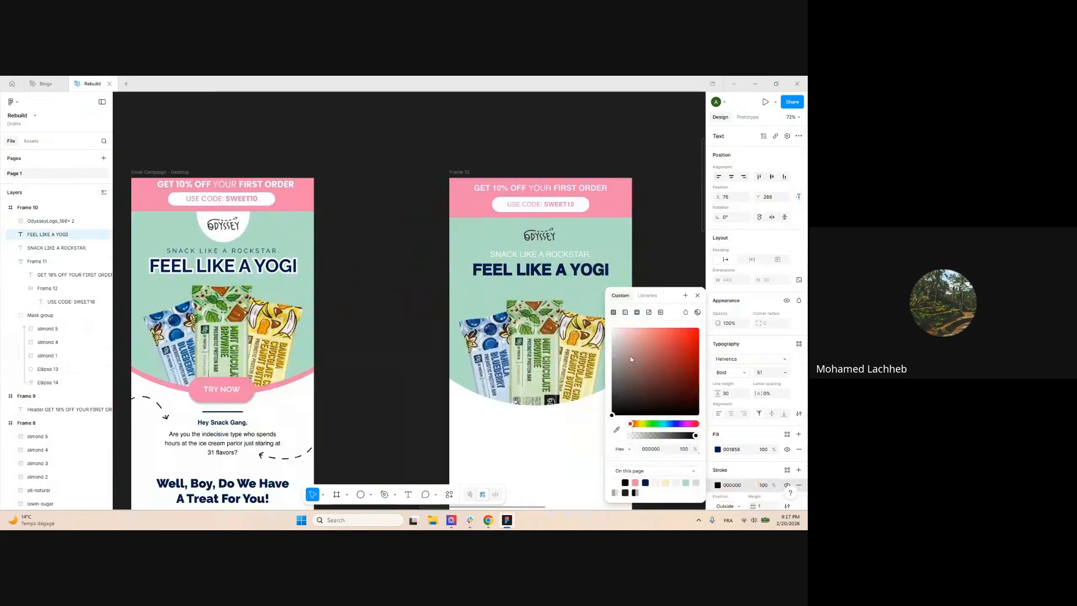
scroll(757, 418, down, 3)
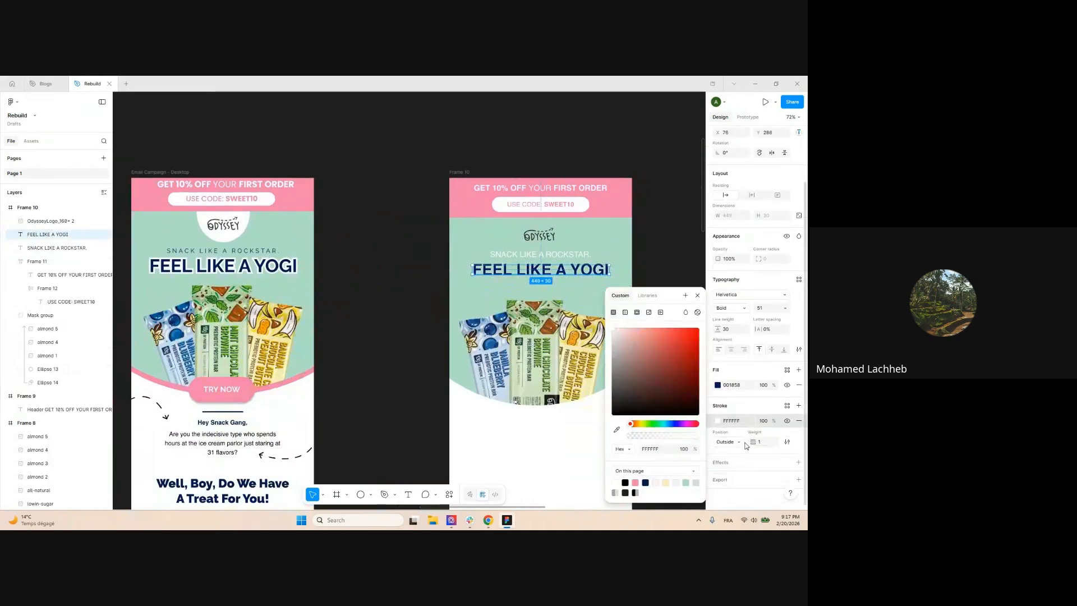
click(740, 441)
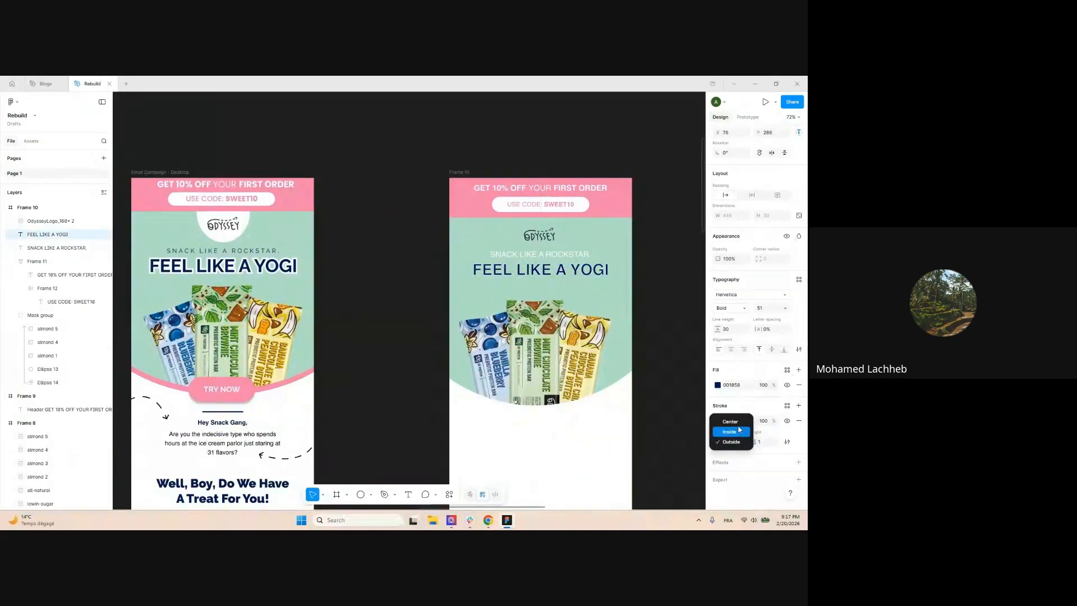
click(731, 442)
text(4)
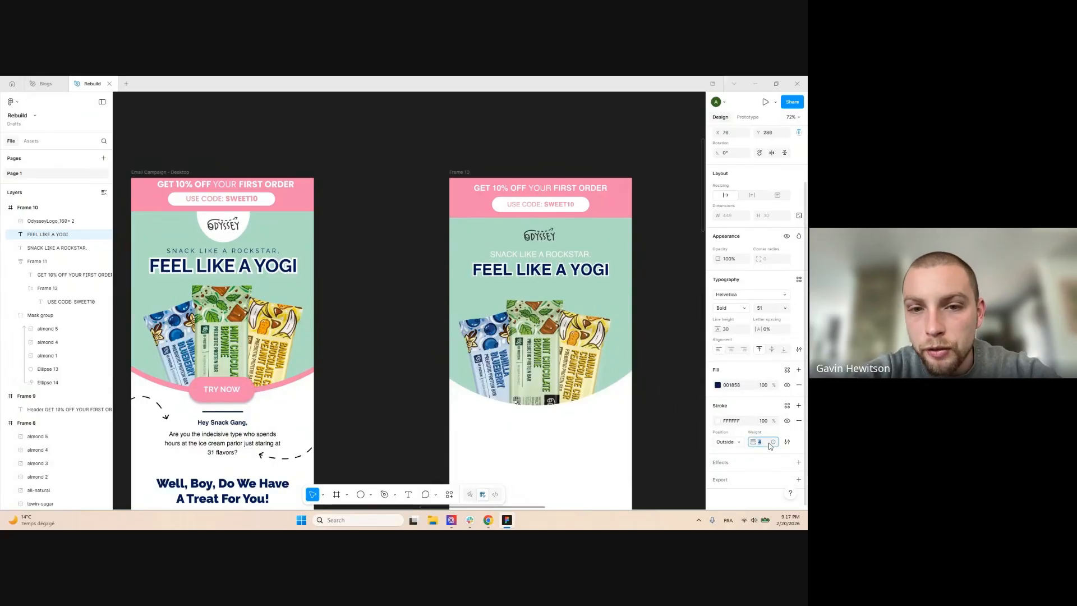
Raise the headline font size to 56 and centre it horizontally in the email frame
click(659, 294)
click(572, 271)
key(Up)
key(Up)
key(Up)
key(Up)
key(Up)
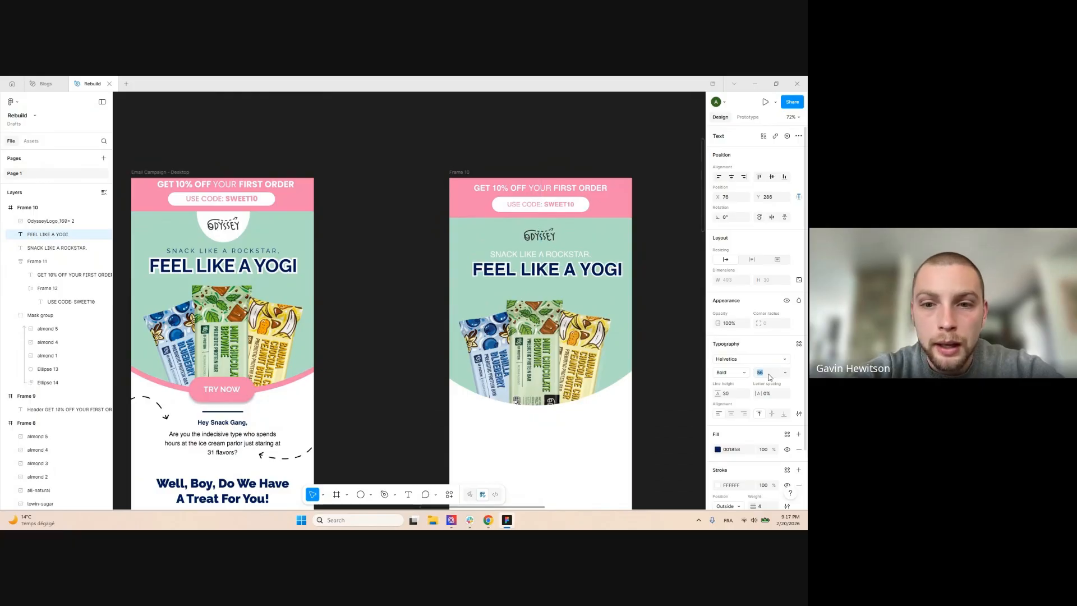
click(730, 179)
click(661, 236)
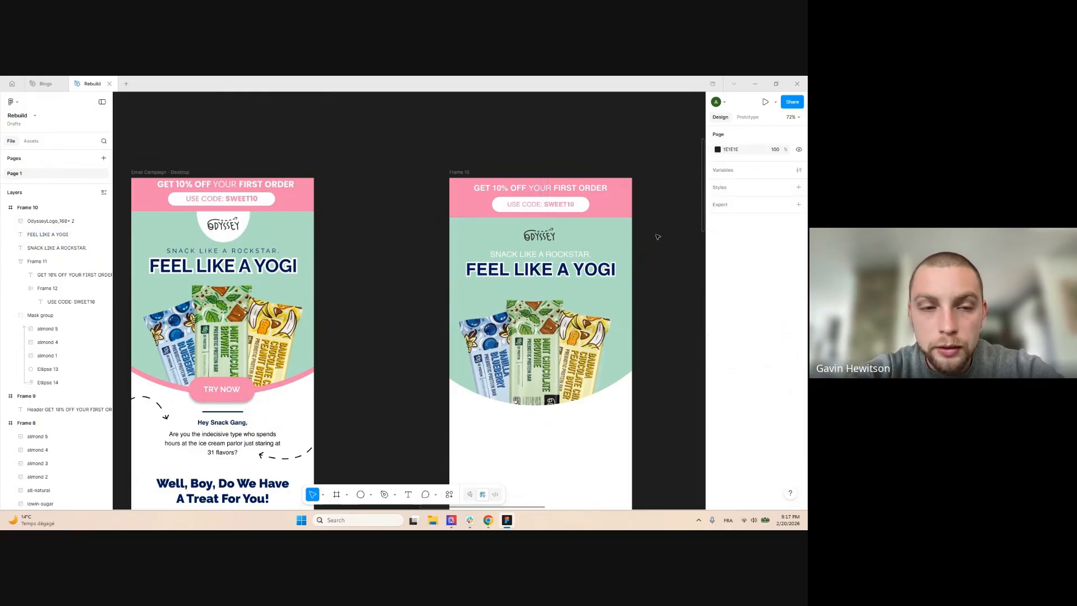
Recolour the SNACK LIKE A ROCKSTAR. subheadline by eyedropping the headline's navy
drag(659, 236, 610, 224)
scroll(487, 245, up, 1)
click(486, 244)
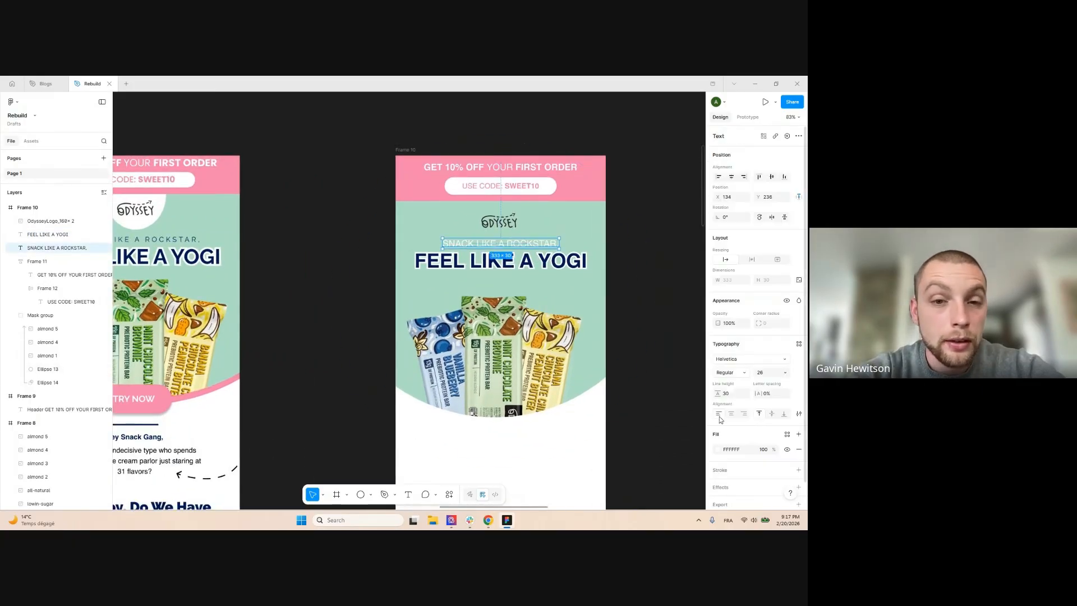
click(718, 449)
click(617, 431)
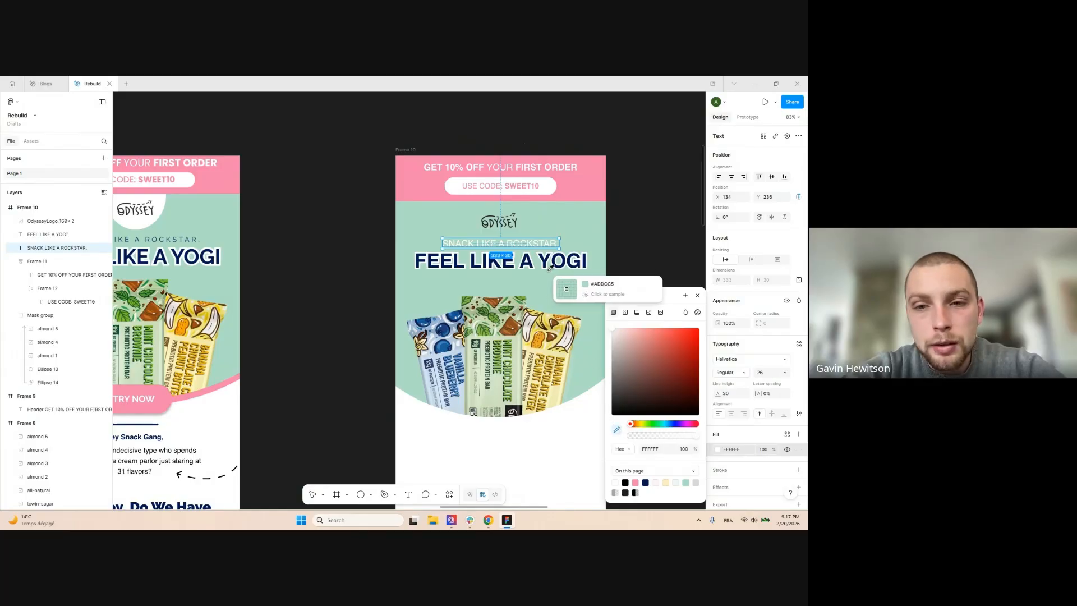
scroll(546, 252, up, 3)
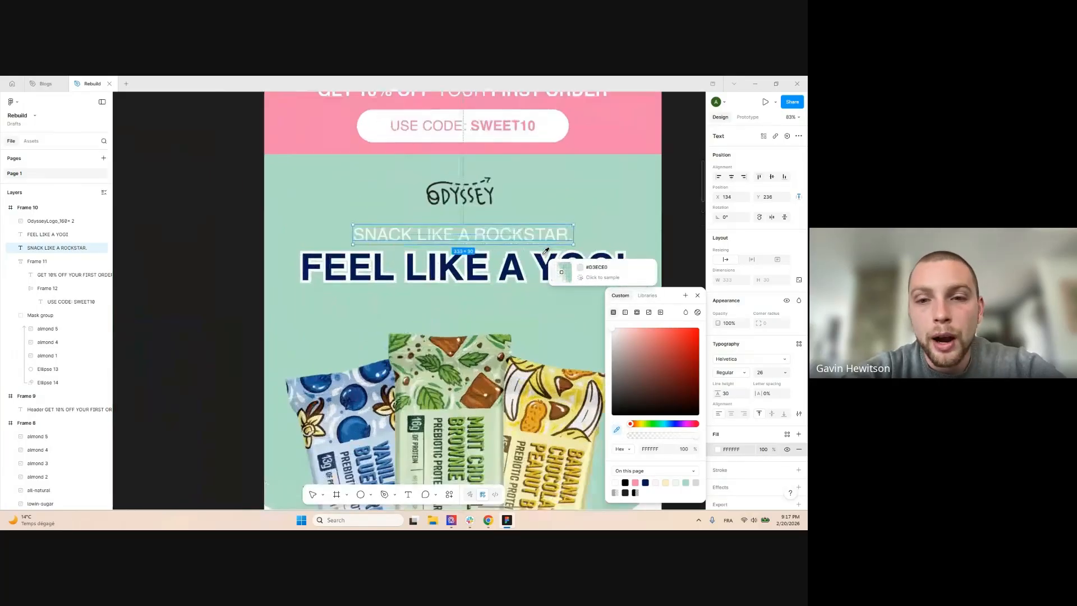
scroll(542, 258, up, 2)
click(515, 272)
scroll(397, 226, down, 5)
click(577, 205)
Check the headline and Odyssey logo, then select the large mint hero circle
click(456, 241)
click(567, 205)
scroll(567, 211, down, 1)
scroll(392, 202, up, 3)
click(435, 209)
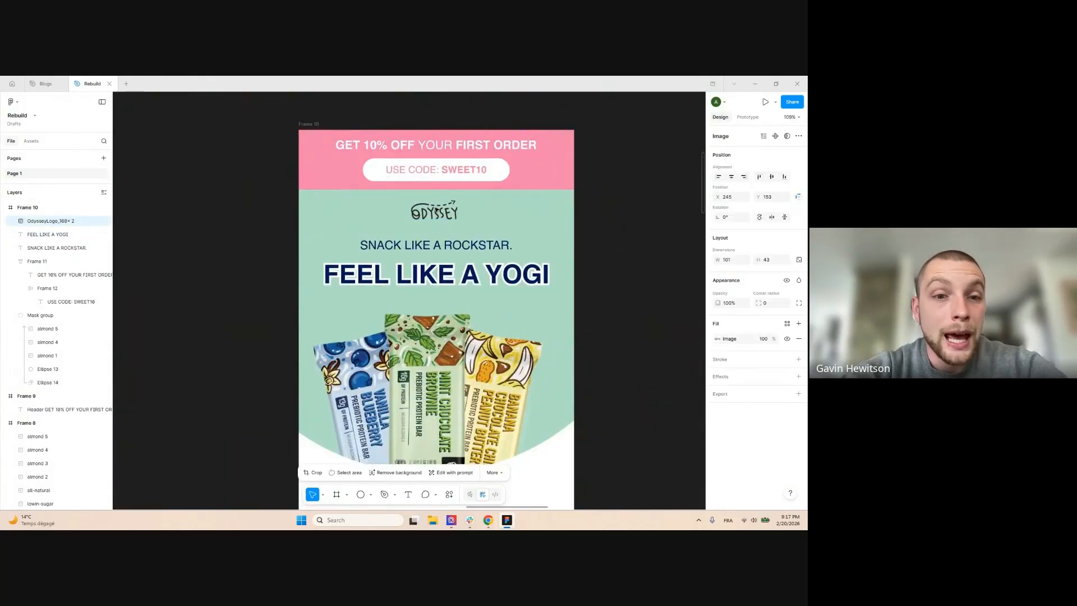
scroll(570, 254, down, 3)
click(570, 255)
scroll(571, 255, down, 2)
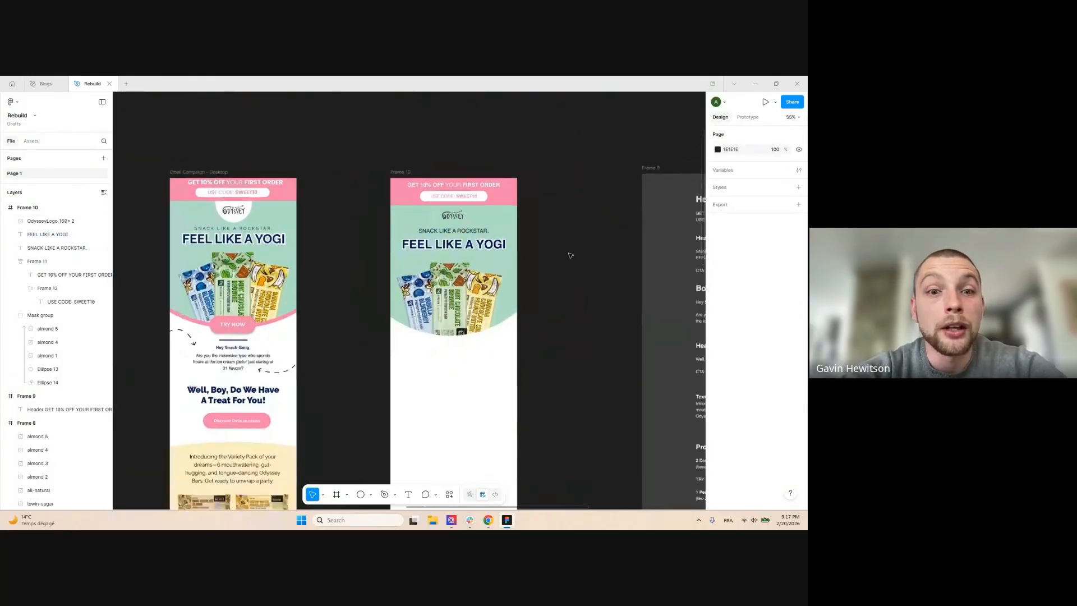
scroll(574, 231, up, 1)
scroll(573, 232, down, 2)
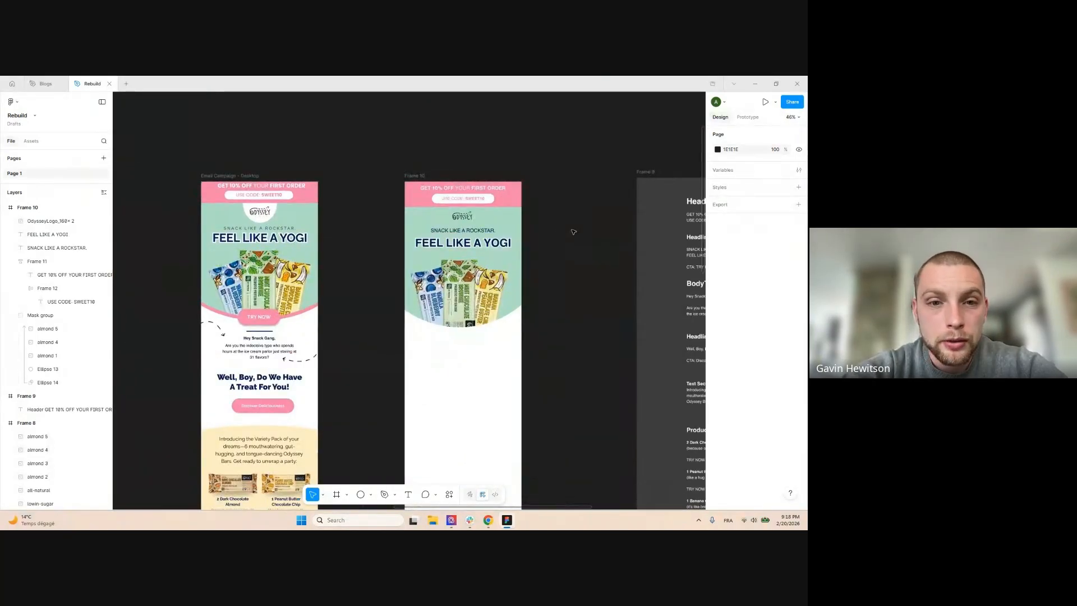
click(515, 216)
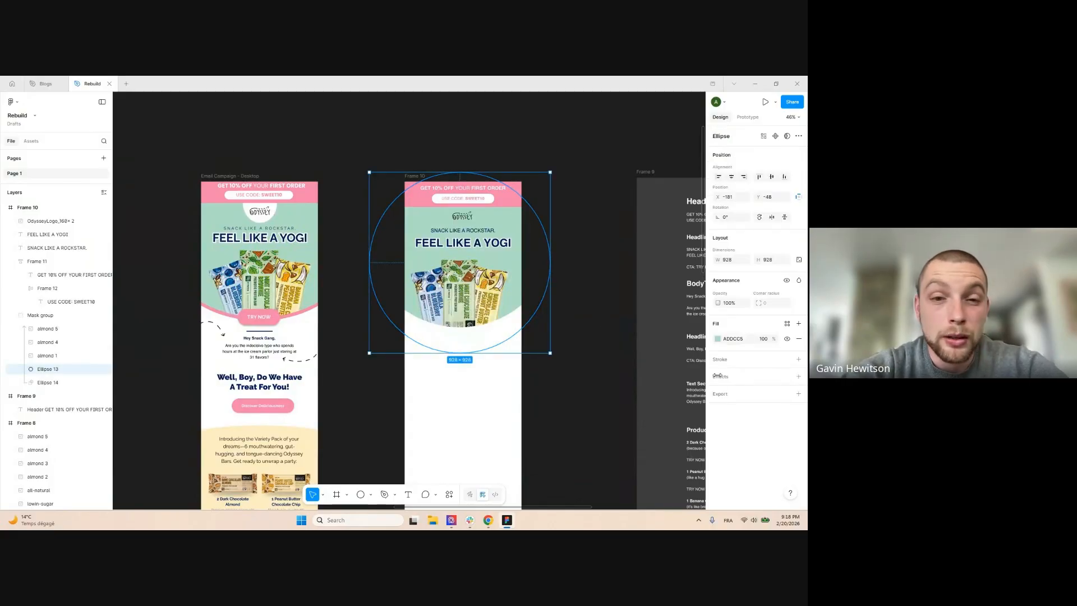
Add a stroke to the mint hero circle, undoing a trial pink stroke colour
click(743, 357)
click(718, 374)
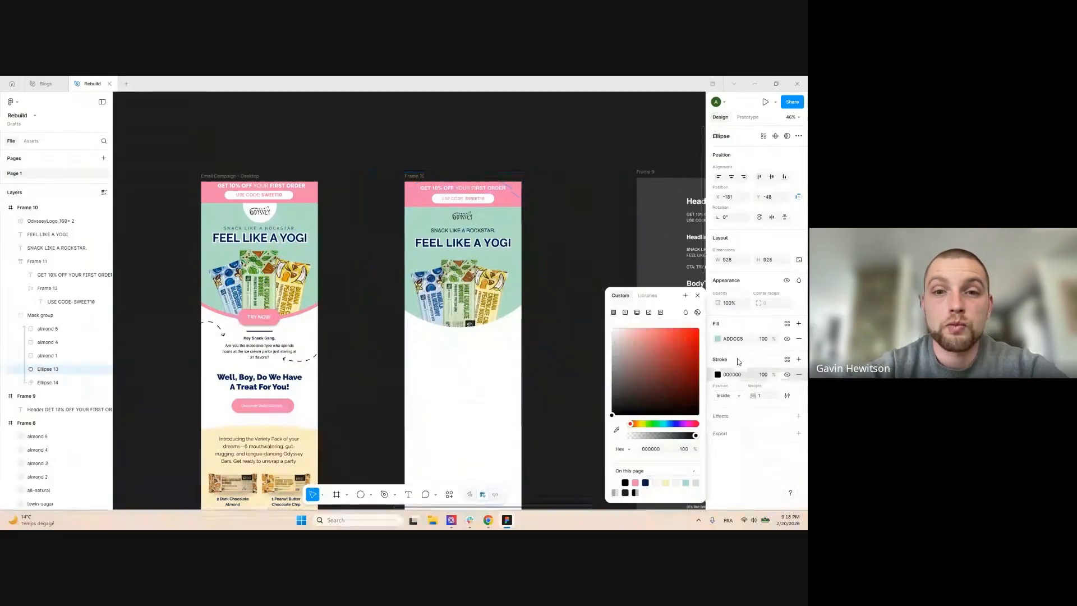
click(635, 482)
scroll(574, 316, up, 4)
key(ctrl+z)
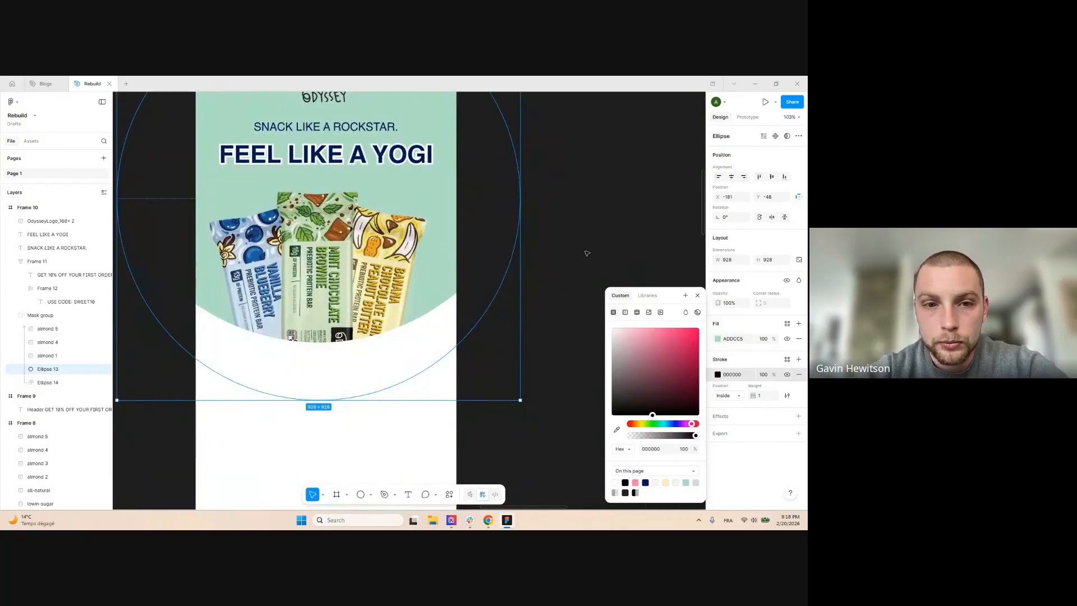
scroll(587, 255, down, 3)
click(629, 179)
scroll(623, 204, down, 2)
scroll(580, 178, up, 3)
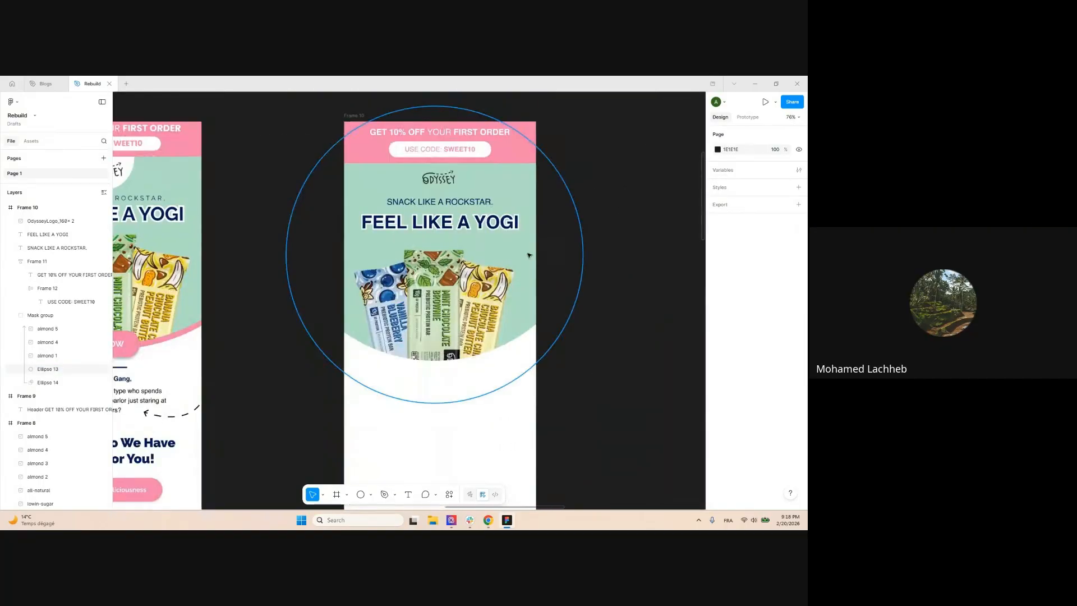
Duplicate the hero circle and fill the copy with mint sampled from the original email
click(529, 255)
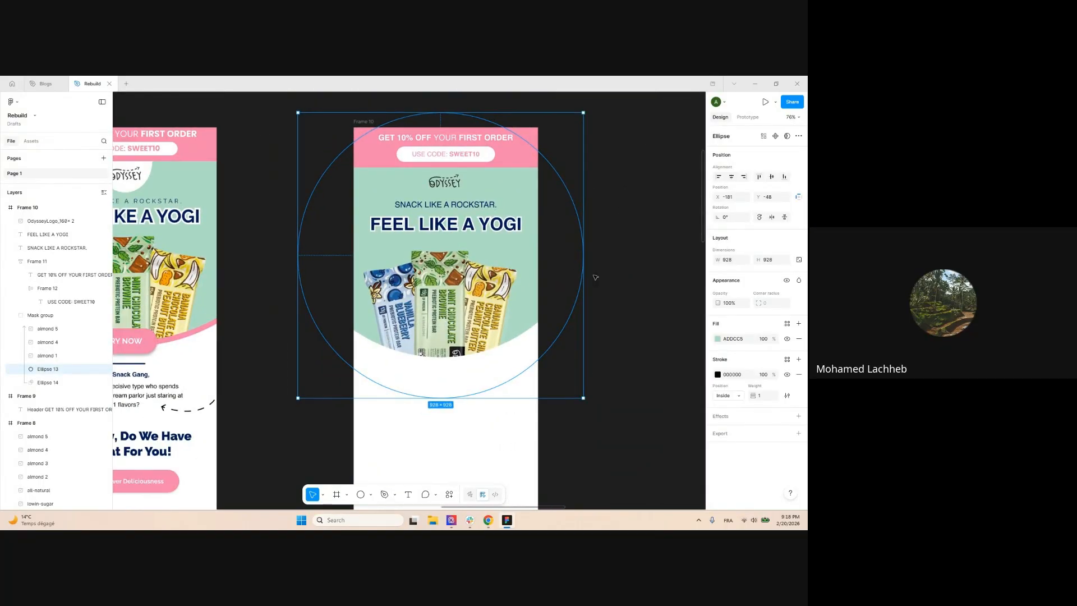
scroll(595, 278, down, 1)
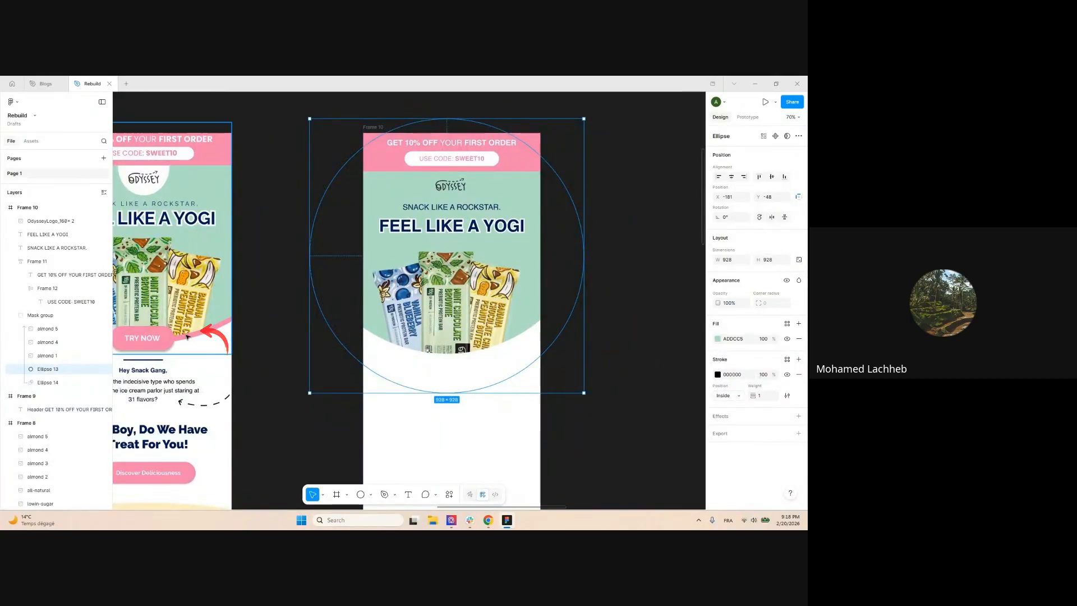
scroll(169, 335, up, 5)
scroll(413, 298, down, 5)
key(ctrl+d)
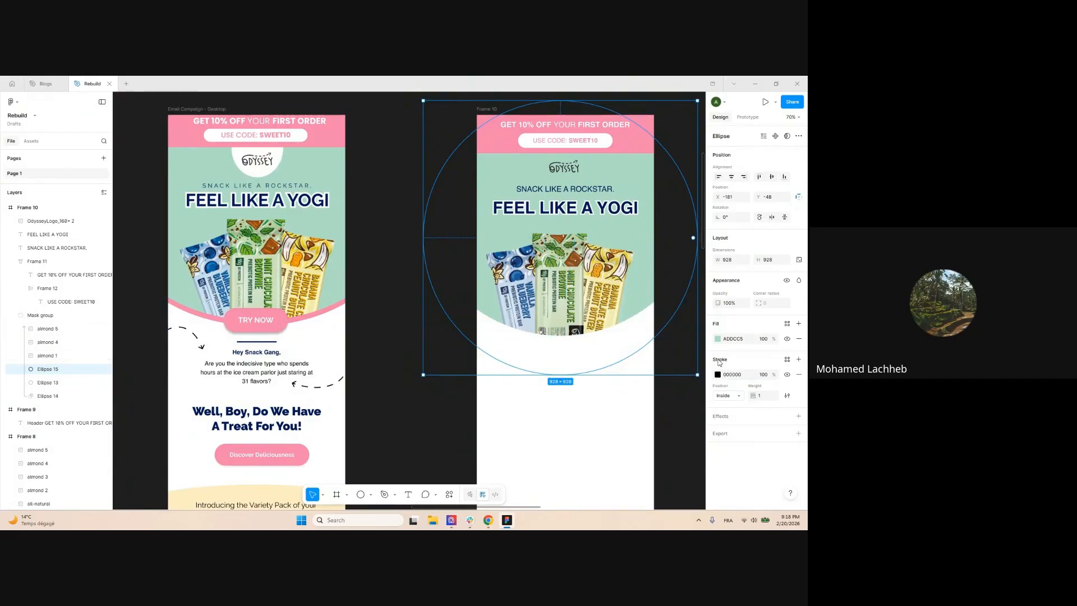
click(719, 339)
click(618, 430)
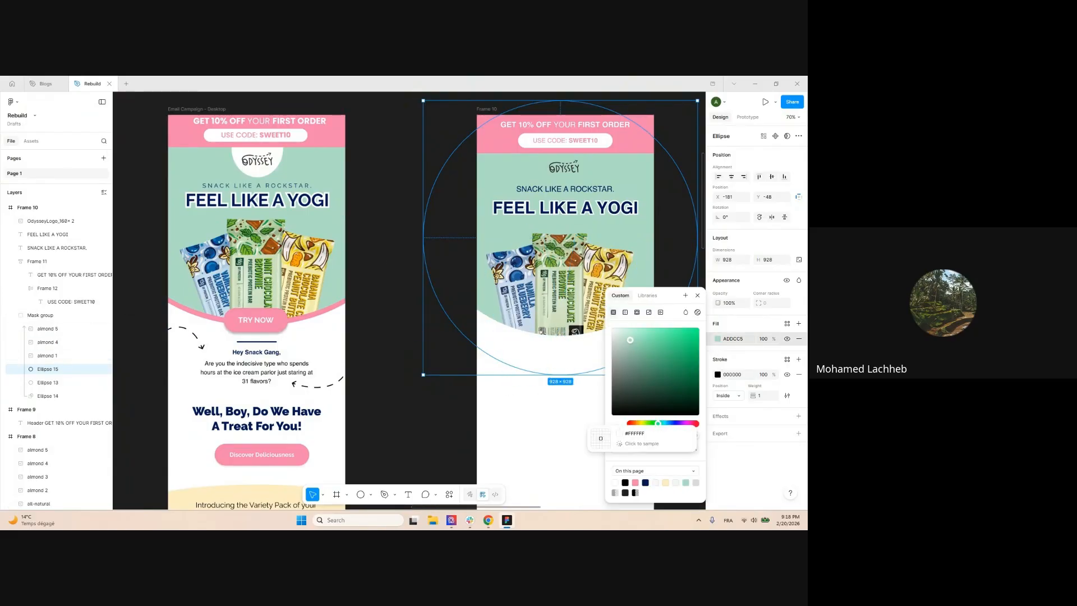
click(338, 220)
click(391, 221)
Move the masking circle Ellipse 14 lower, to Y -185
scroll(391, 221, down, 5)
scroll(467, 266, up, 3)
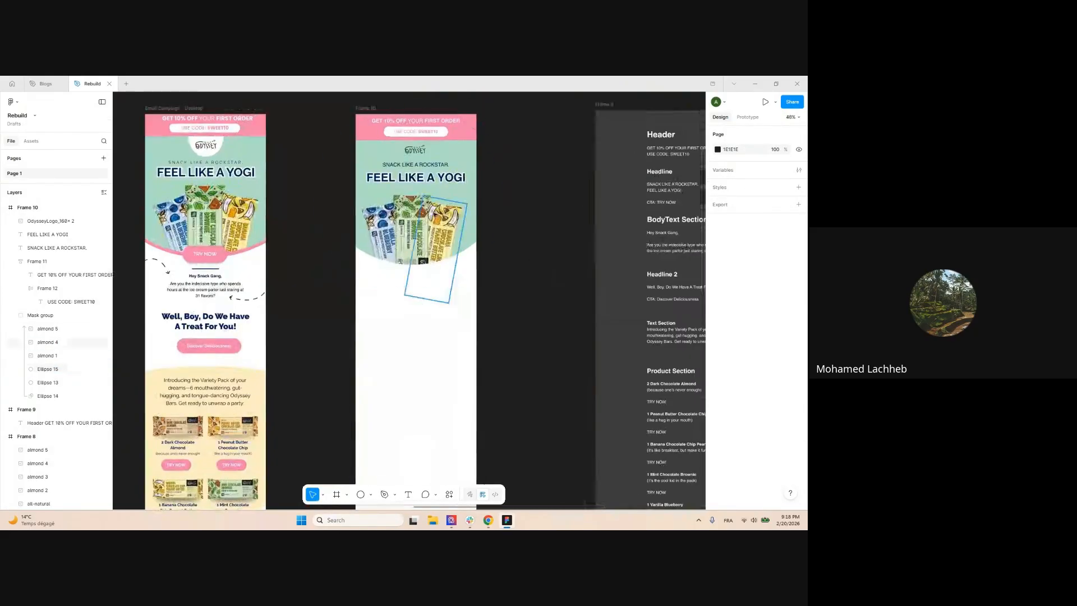
click(54, 396)
key(shift+Down)
key(shift+Down)
key(shift+Down)
key(shift+Down)
key(shift+Down)
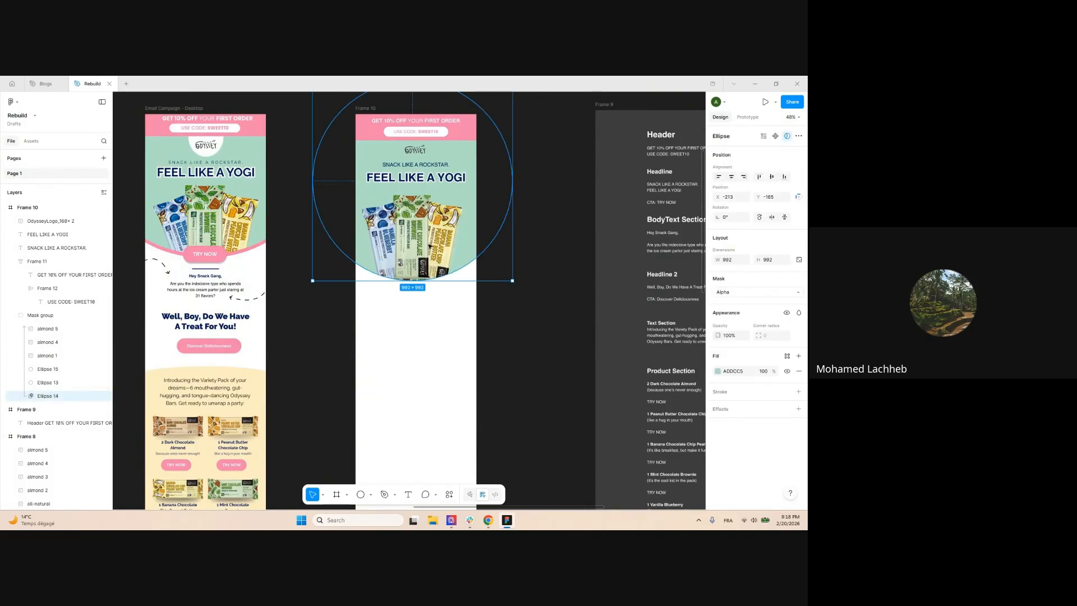
Fill Ellipse 13 with pink F583AE, place it below Ellipse 15, and raise it to Y -248
click(43, 382)
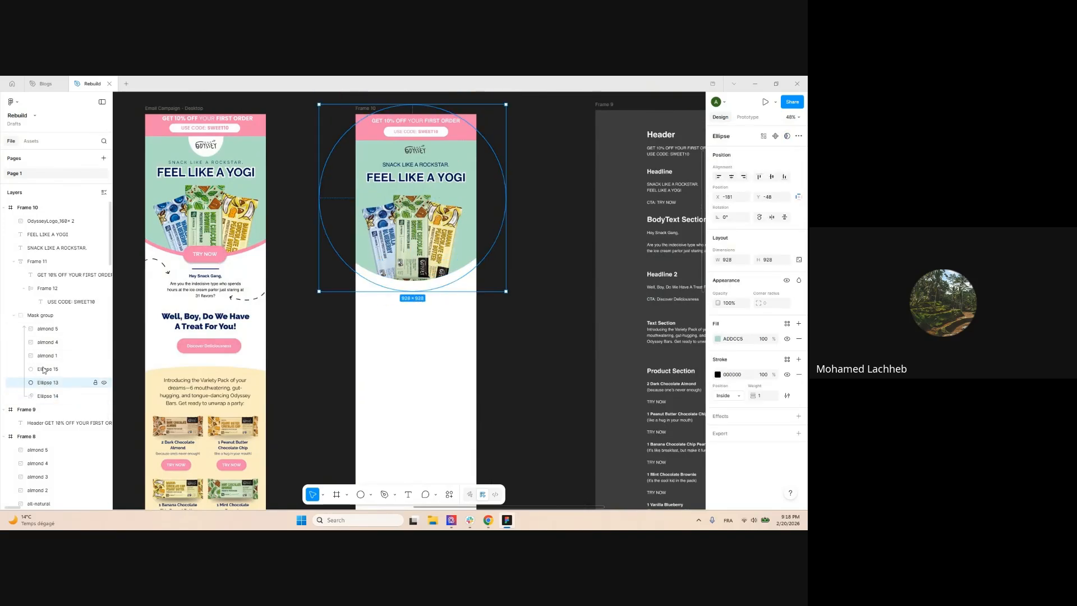
drag(60, 364, 61, 366)
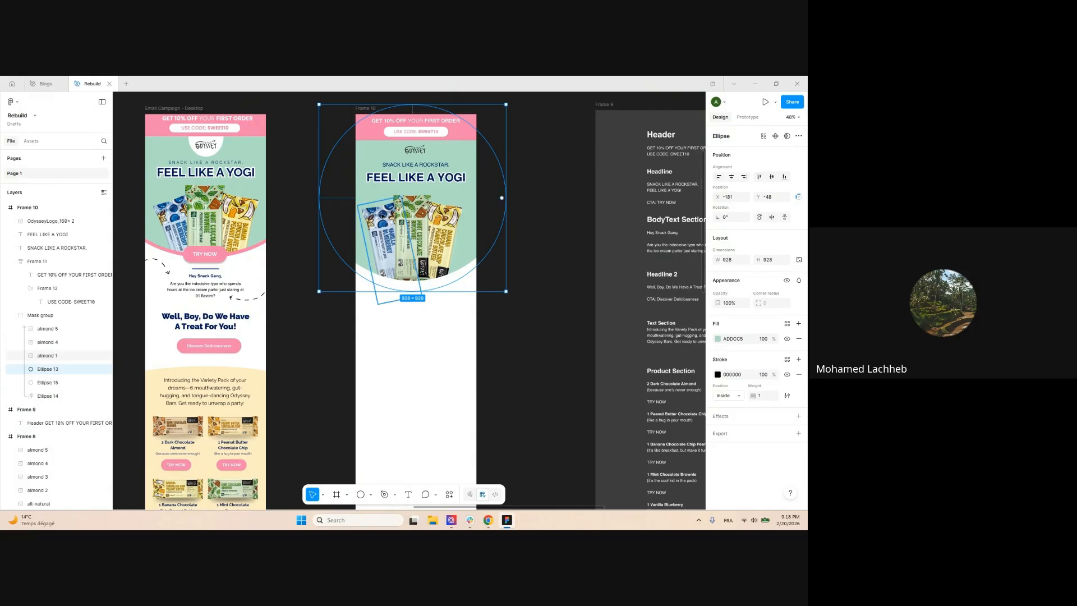
click(719, 338)
click(635, 483)
scroll(418, 241, up, 2)
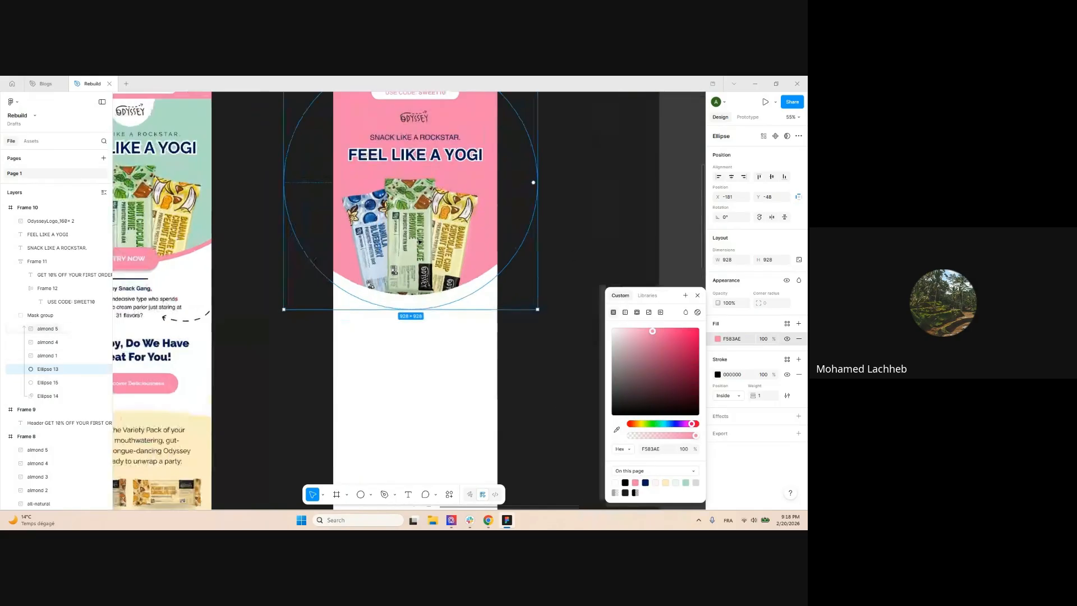
drag(47, 391, 47, 390)
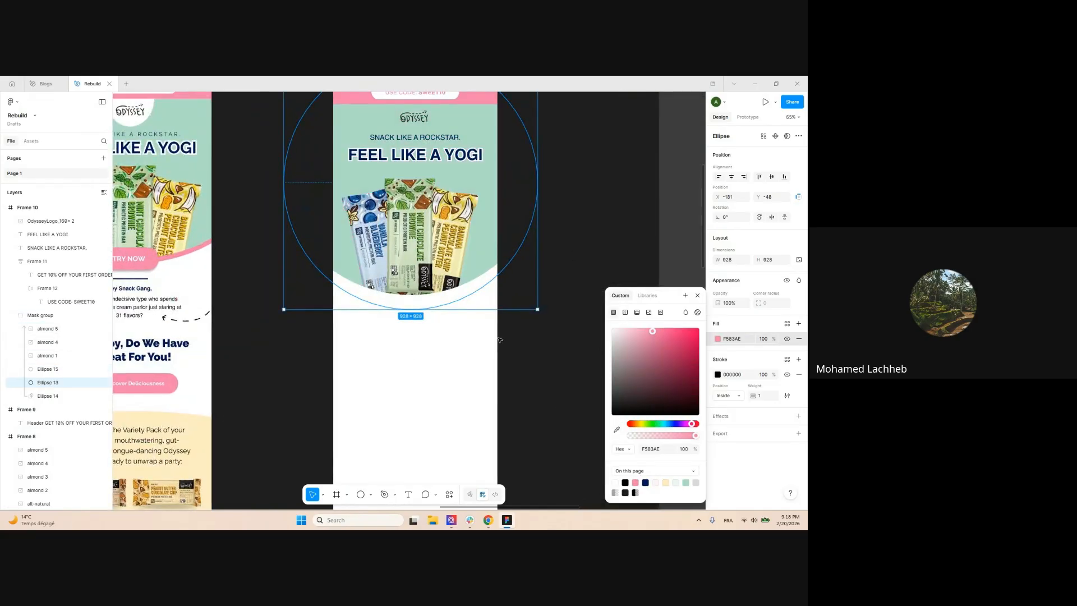
key(shift+Up)
key(shift+Up)
key(shift+Up)
key(shift+Up)
key(shift+Up)
key(shift+Up)
key(shift+Up)
key(shift+Up)
key(shift+Up)
key(shift+Up)
key(shift+Up)
key(shift+Up)
key(shift+Up)
key(shift+Up)
key(shift+Up)
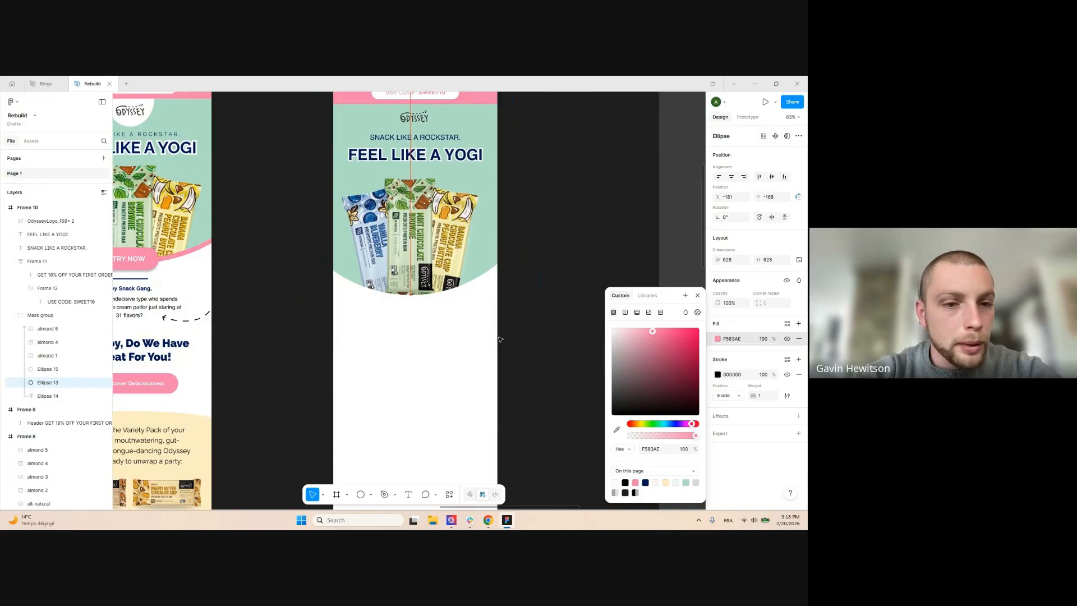
key(shift+Up)
key(shift+Up)
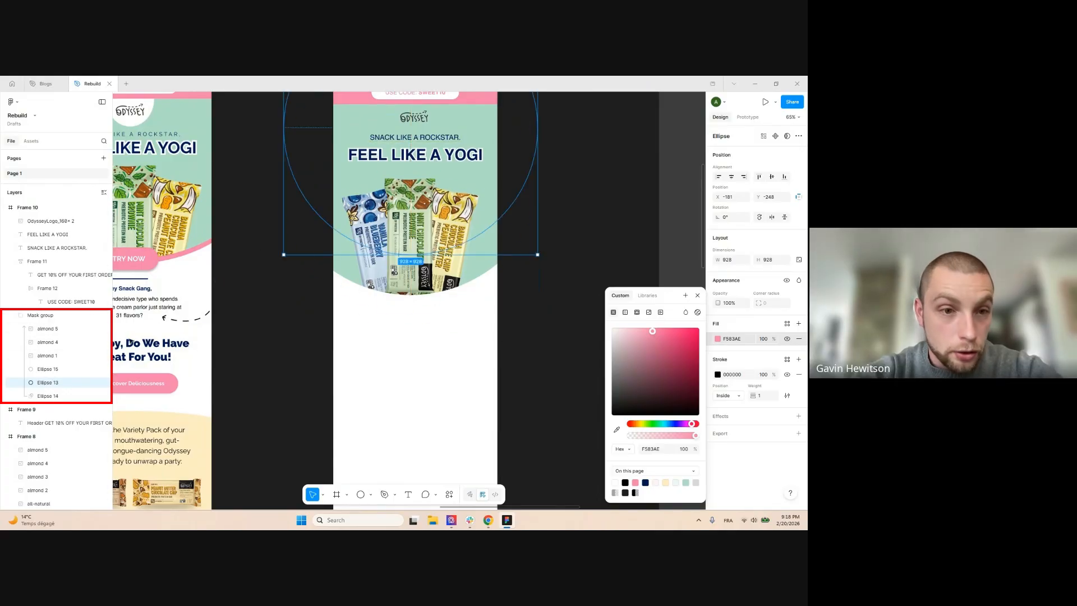
Enlarge the masking circle Ellipse 14 to 1185 × 1185
scroll(480, 200, up, 1)
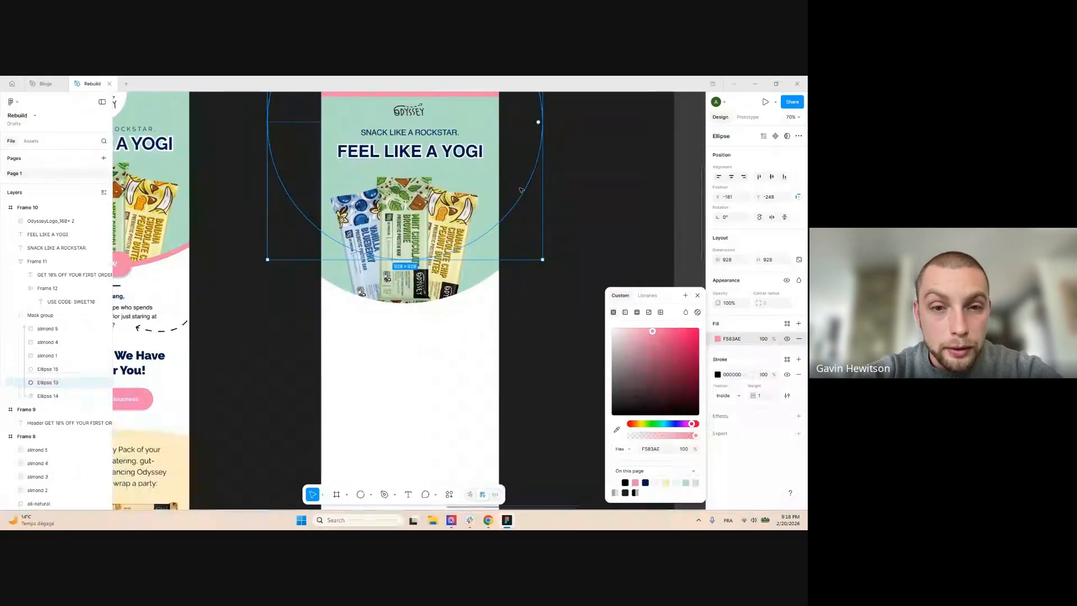
scroll(519, 191, up, 1)
click(425, 317)
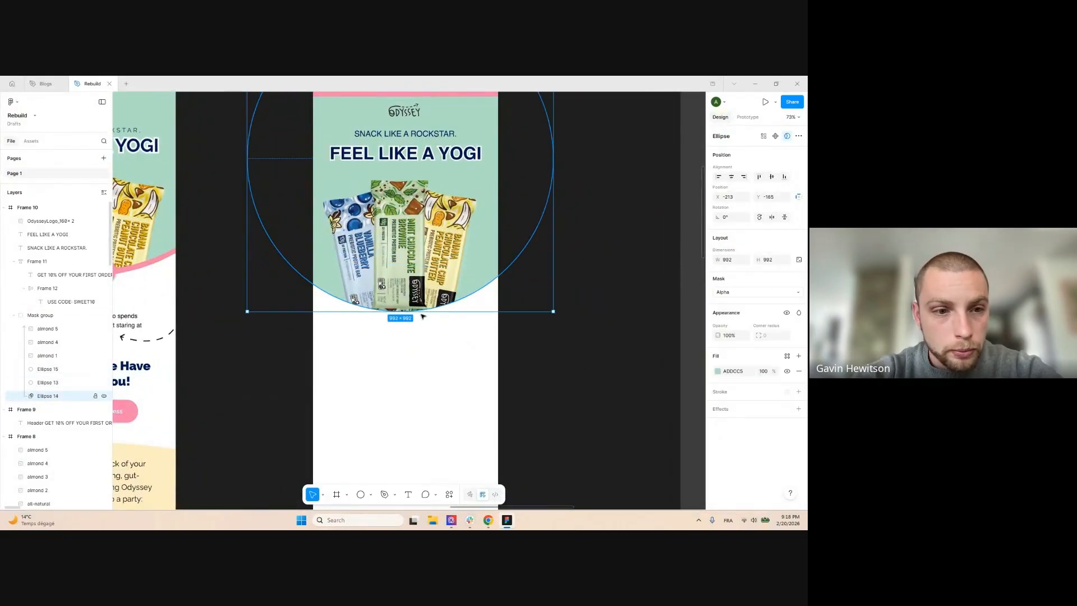
drag(510, 322, 519, 371)
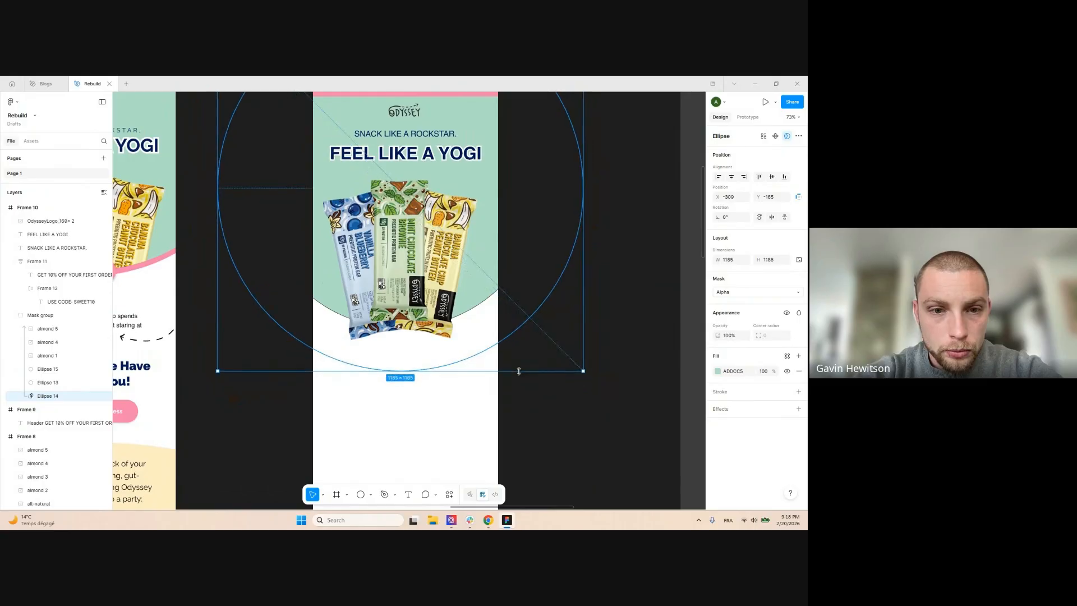
click(55, 370)
click(48, 382)
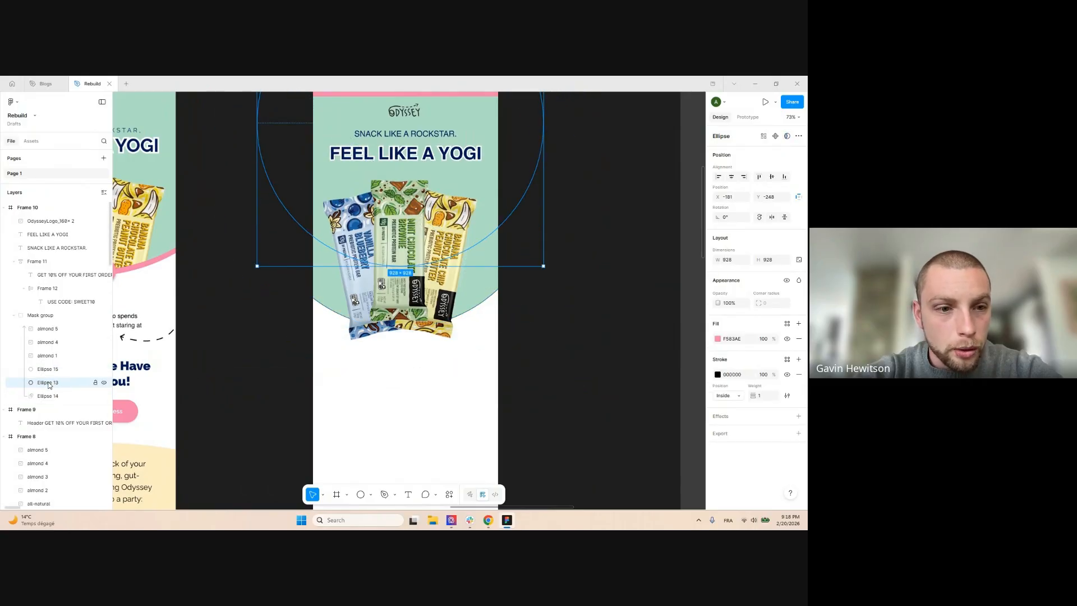
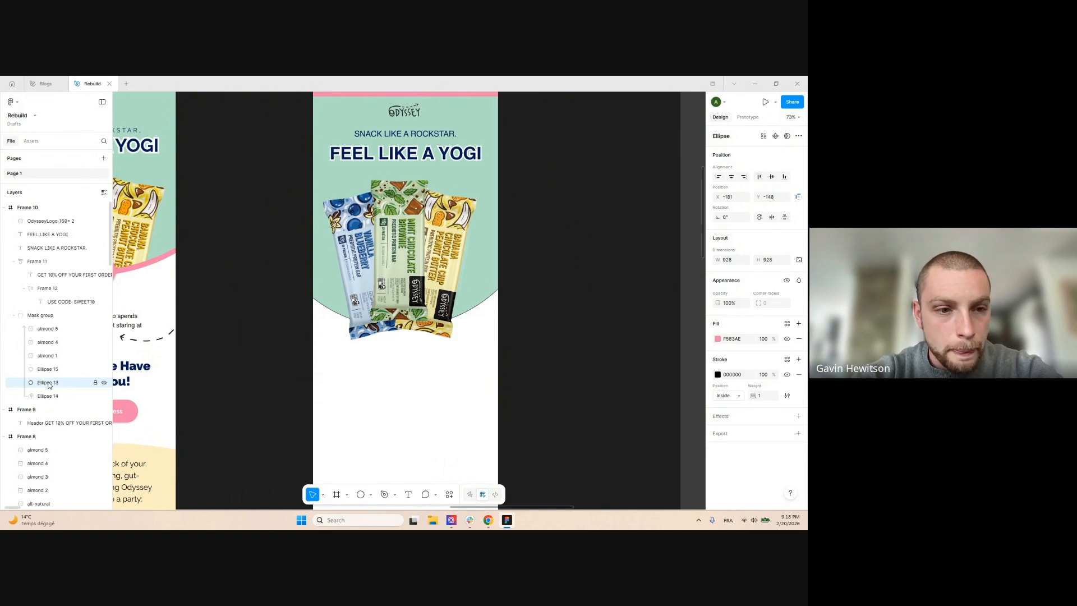
Delete Ellipse 13 and give the mint circle Ellipse 15 a pink F583AE stroke
key(Delete)
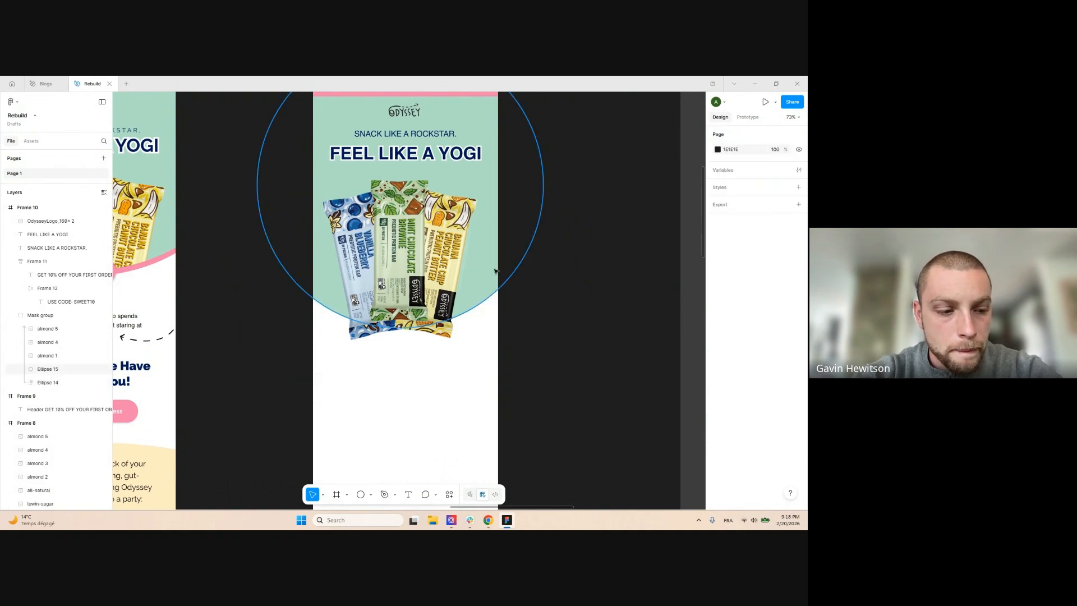
click(435, 299)
scroll(436, 298, up, 1)
scroll(620, 284, down, 2)
scroll(517, 219, up, 2)
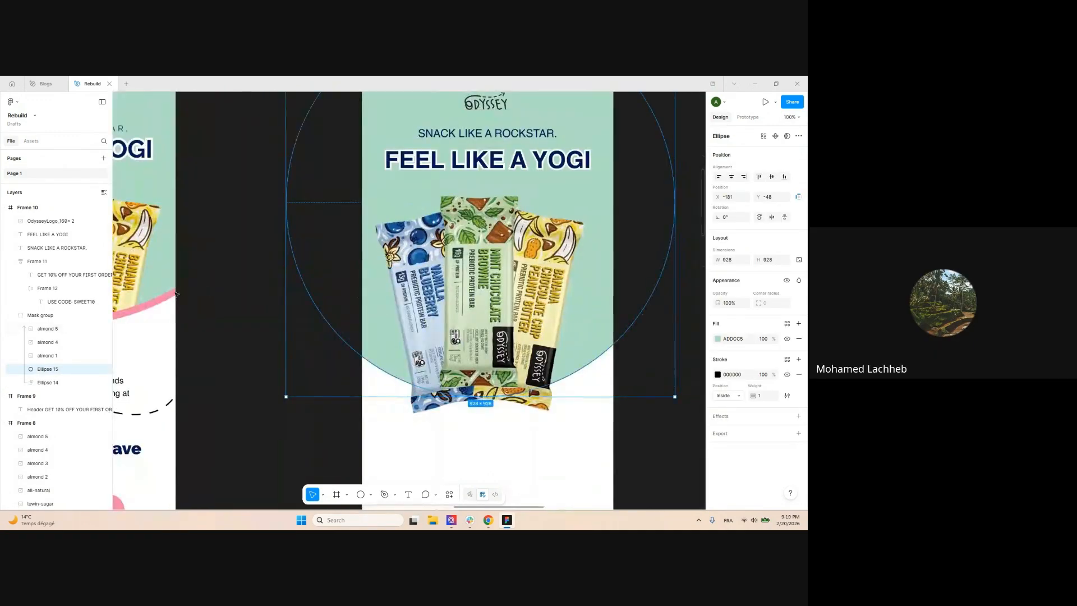
click(718, 374)
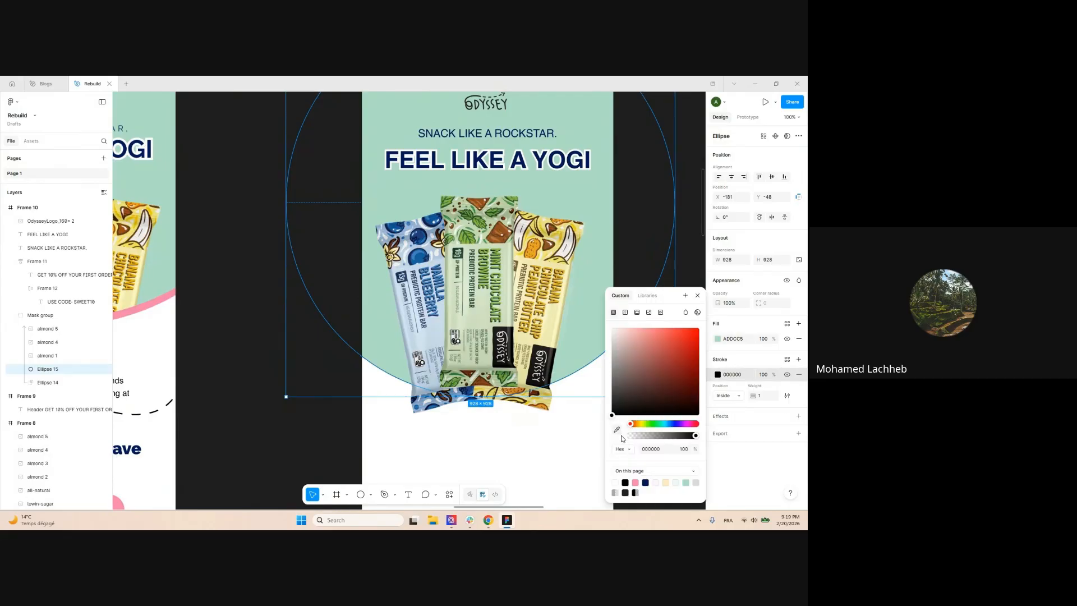
click(635, 482)
Set the stroke weight to 16 and nudge masking circle Ellipse 14 up 20 px
scroll(369, 340, down, 3)
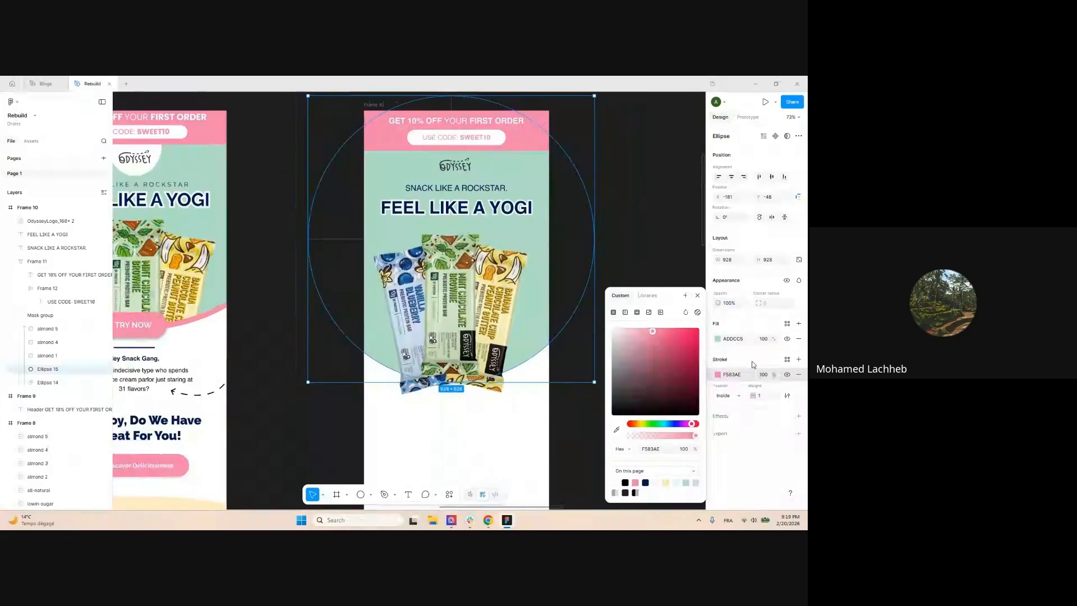
text(21)
key(Return)
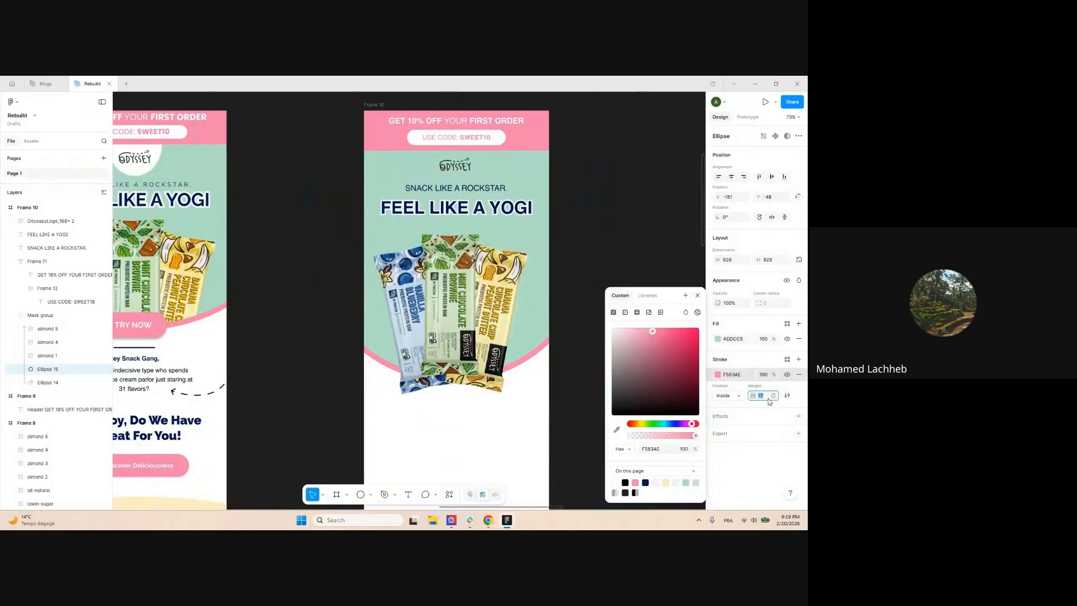
key(Down)
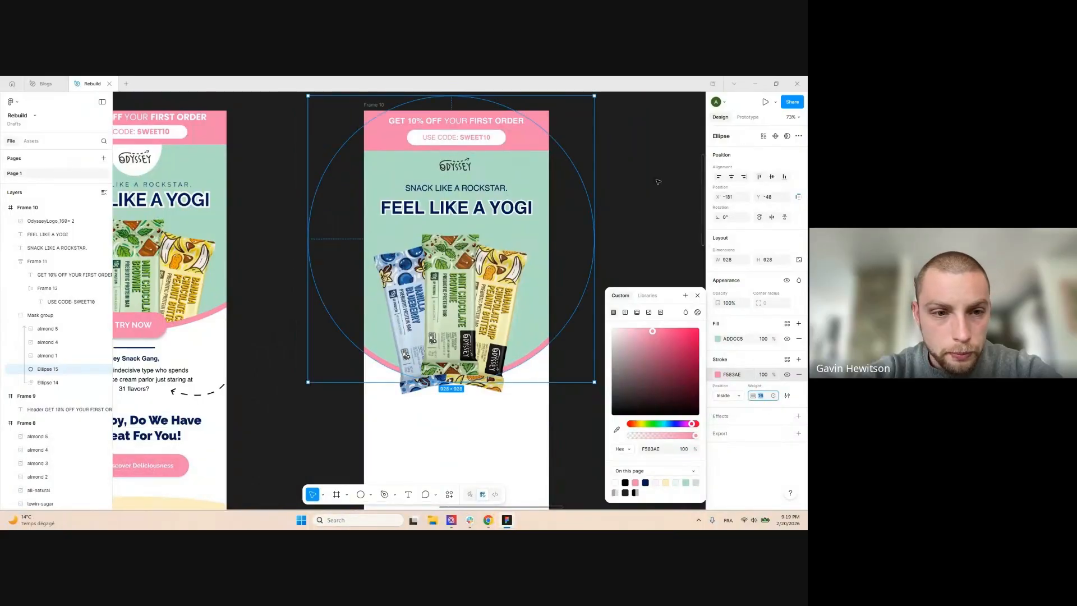
click(659, 182)
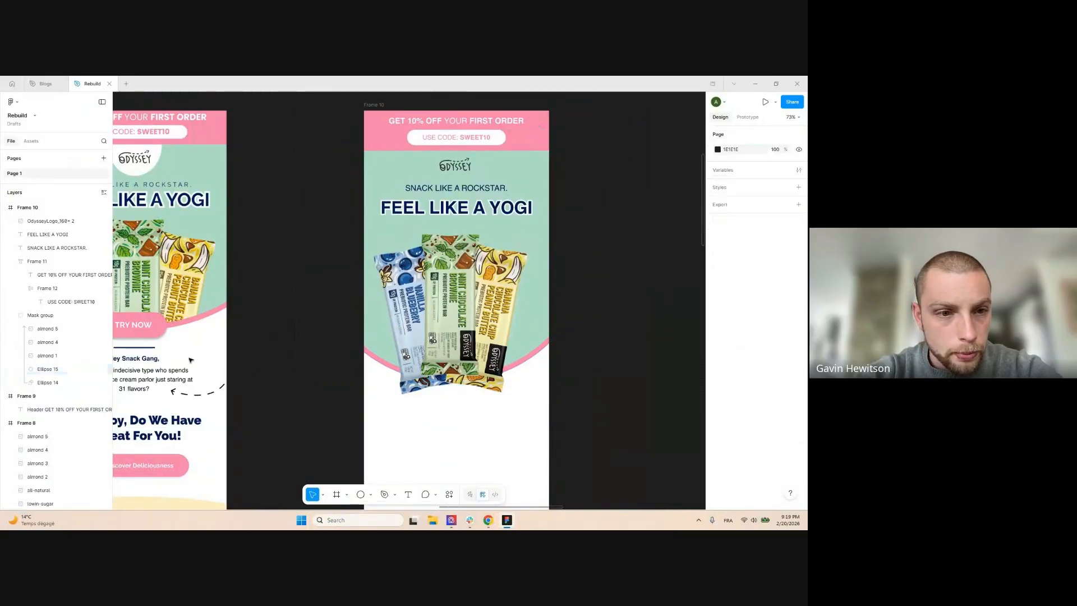
click(50, 384)
key(shift+Up)
key(shift+Up)
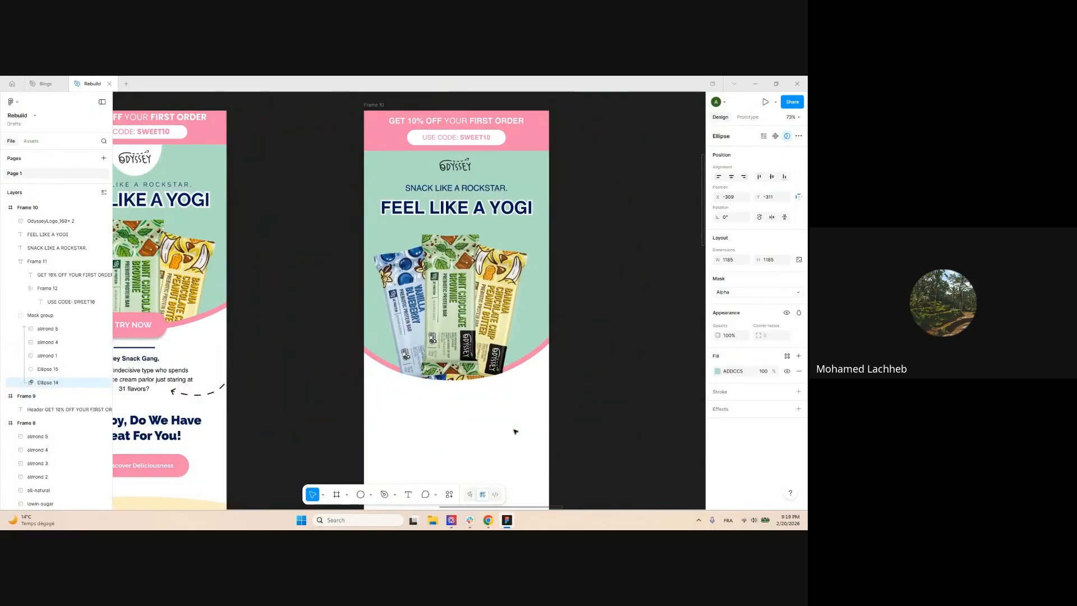
Enlarge the three almond bar images together to about 598 × 620
click(31, 356)
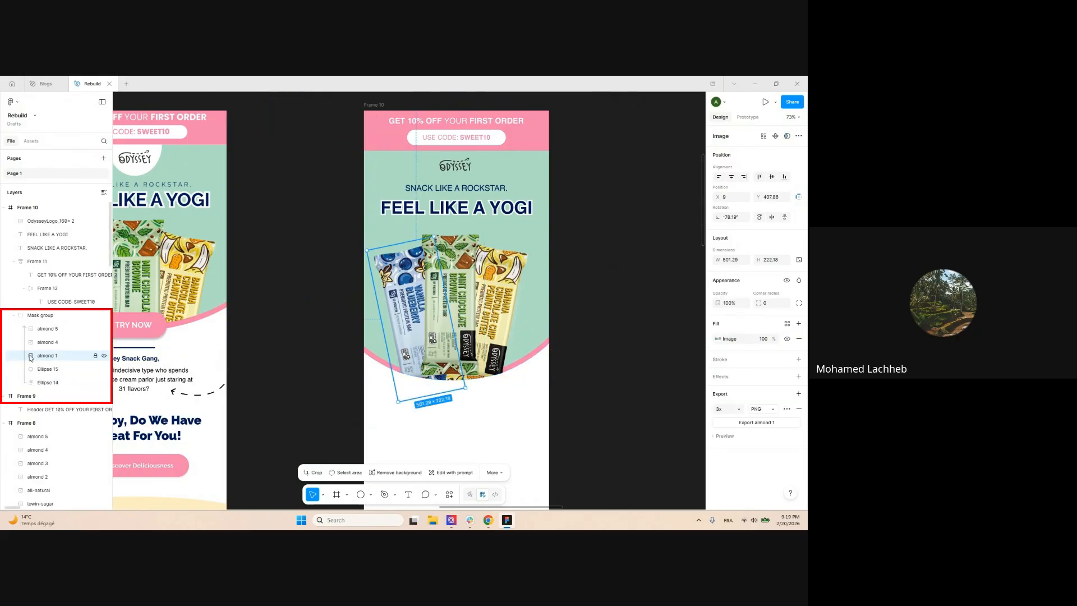
shift+click(47, 329)
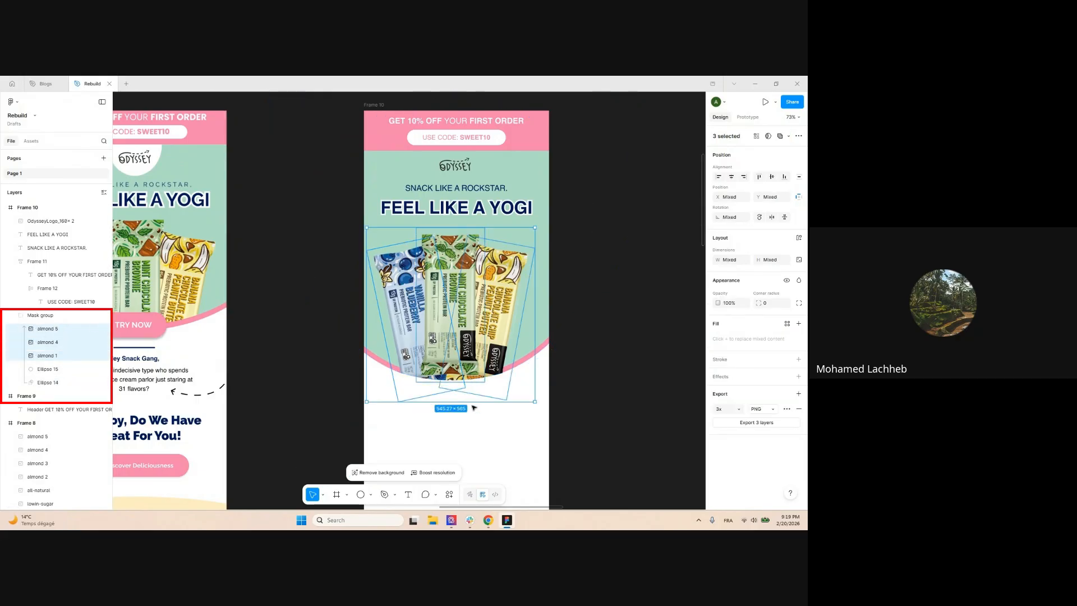
click(474, 408)
click(47, 329)
shift+click(46, 355)
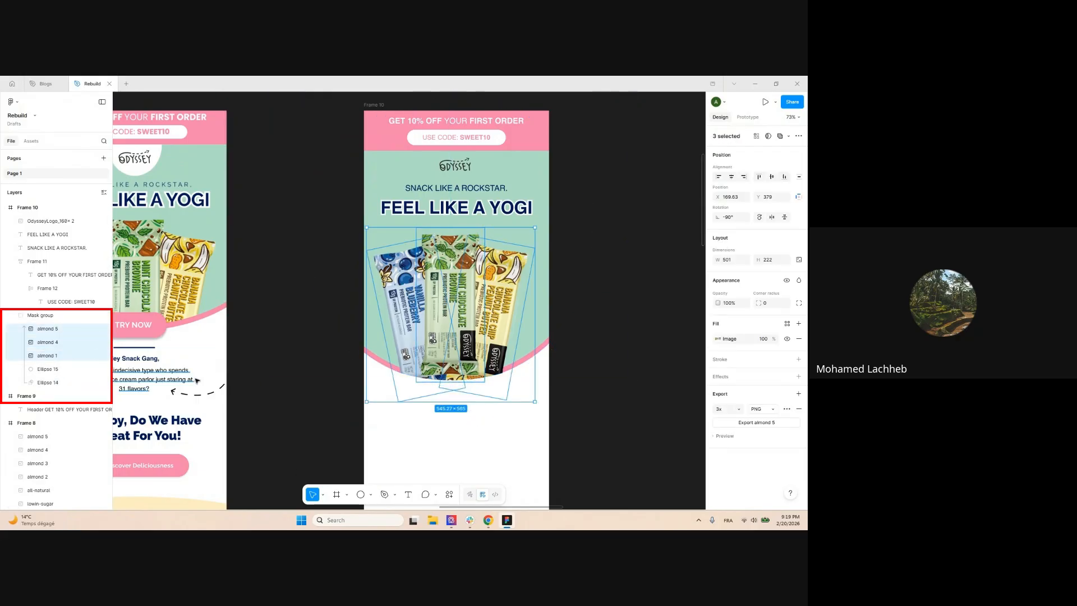
drag(459, 402, 460, 418)
Shift the enlarged bar images slightly right and down
drag(472, 308, 477, 309)
click(617, 209)
scroll(596, 209, down, 2)
drag(591, 191, 509, 204)
scroll(539, 176, up, 1)
scroll(555, 189, down, 1)
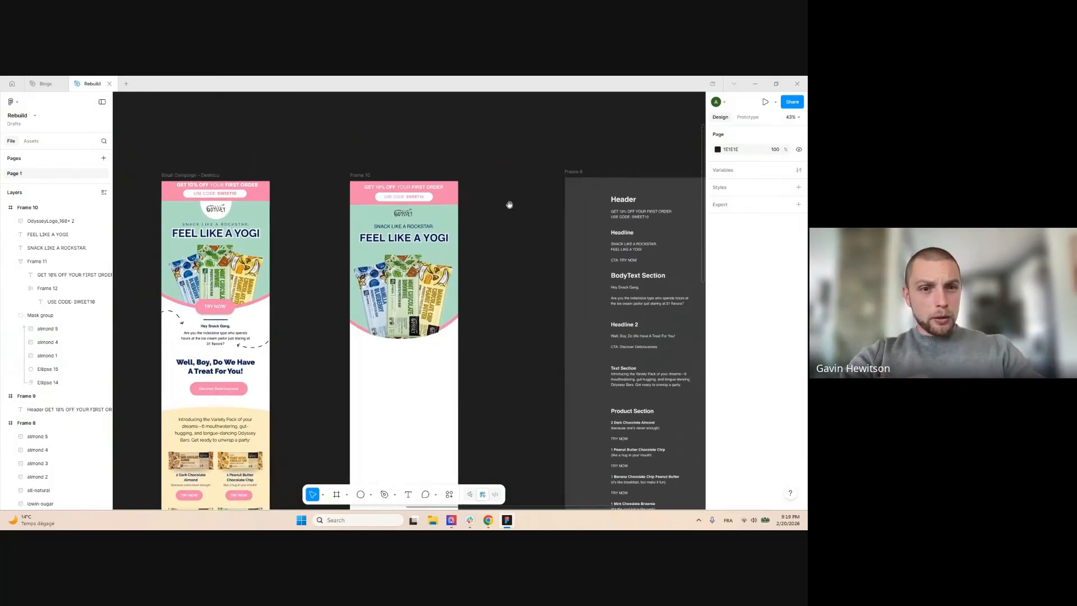
Pull a copy of the USE CODE pill onto the canvas and relabel it TRY NOW
scroll(638, 269, up, 2)
click(637, 269)
scroll(638, 269, up, 3)
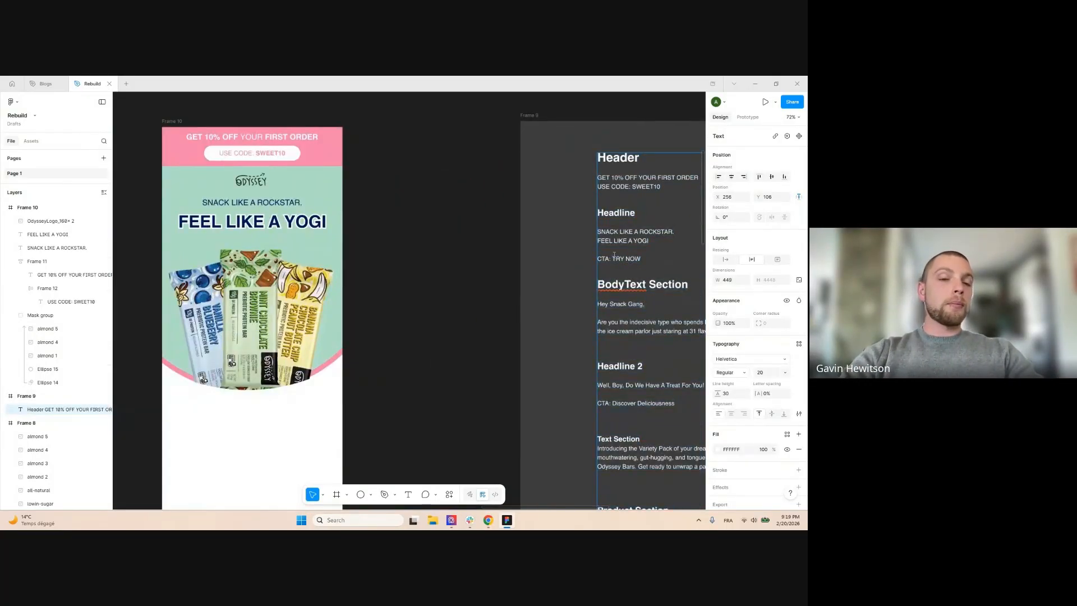
scroll(600, 250, down, 4)
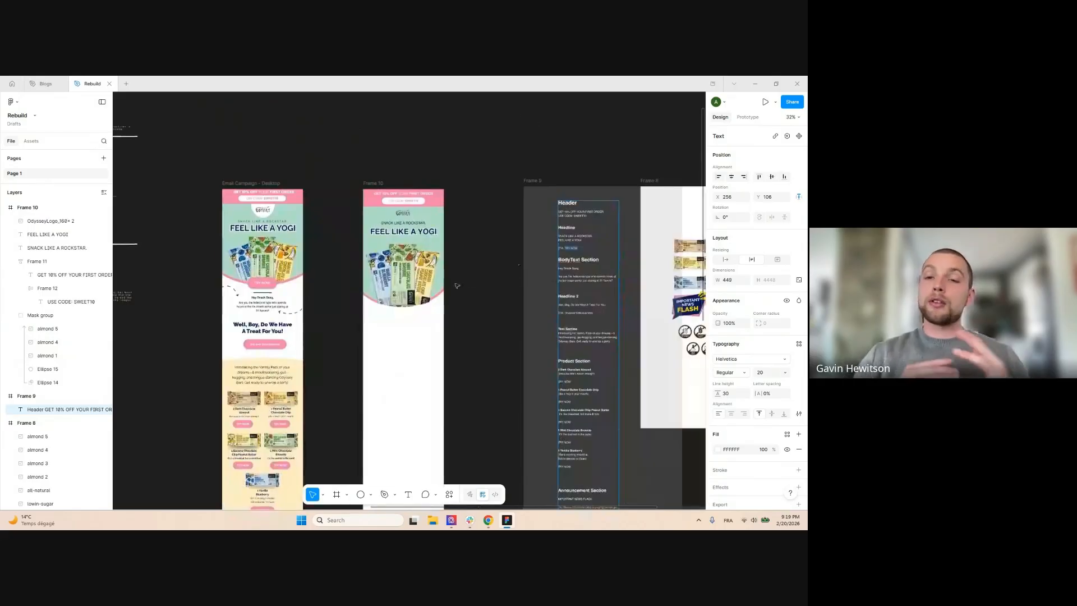
click(484, 292)
drag(423, 204, 471, 355)
scroll(471, 354, up, 2)
scroll(472, 354, up, 3)
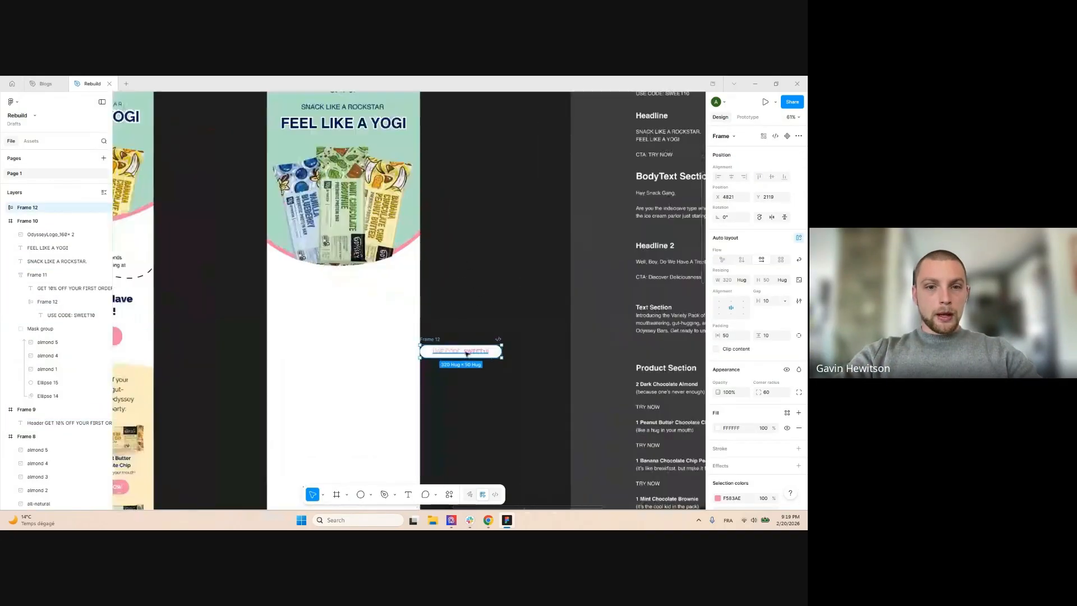
double_click(458, 351)
key(Escape)
Make the button text white and its background pink, placed below the hero bars
scroll(716, 432, down, 2)
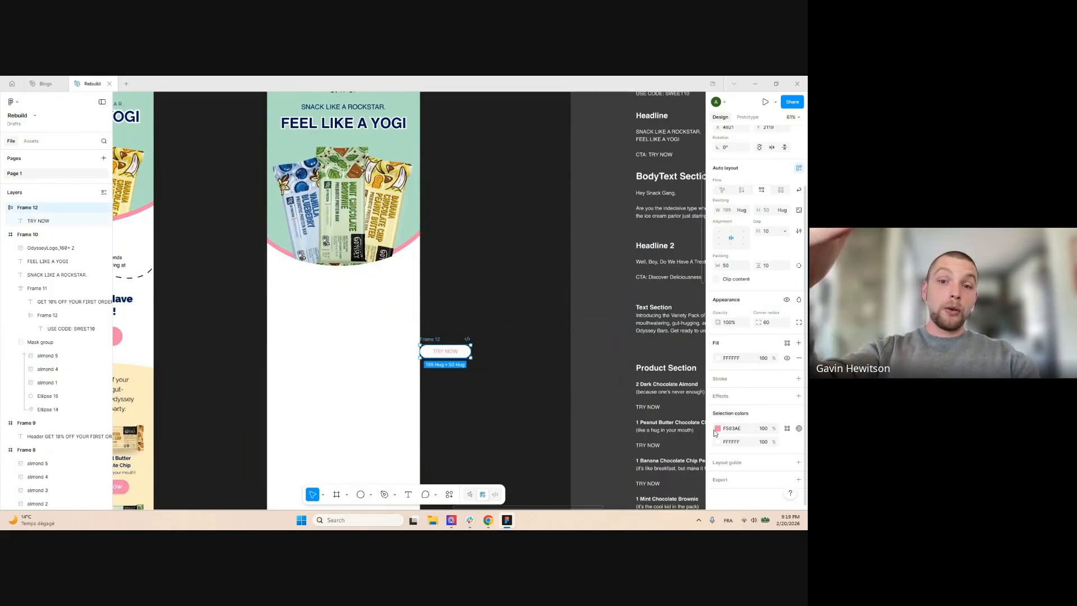
click(718, 429)
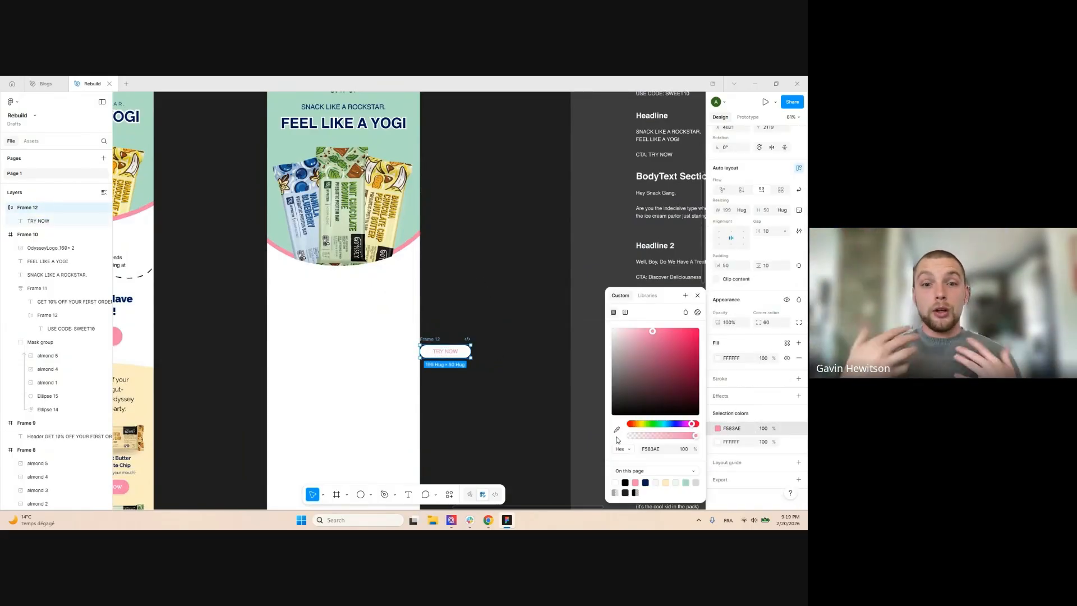
click(616, 482)
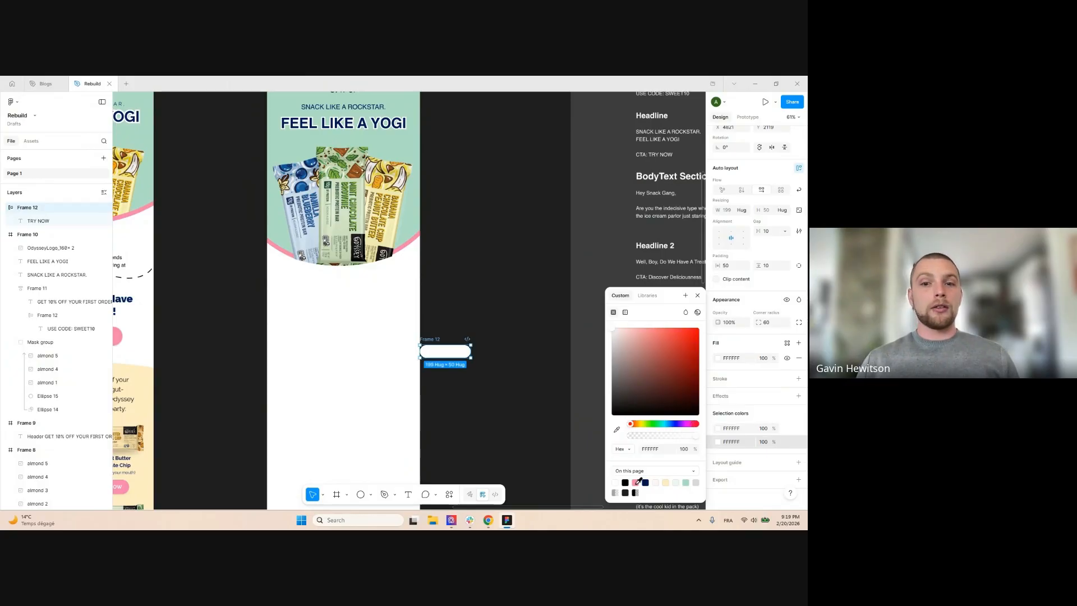
click(636, 484)
click(519, 290)
scroll(519, 290, down, 3)
scroll(431, 289, up, 3)
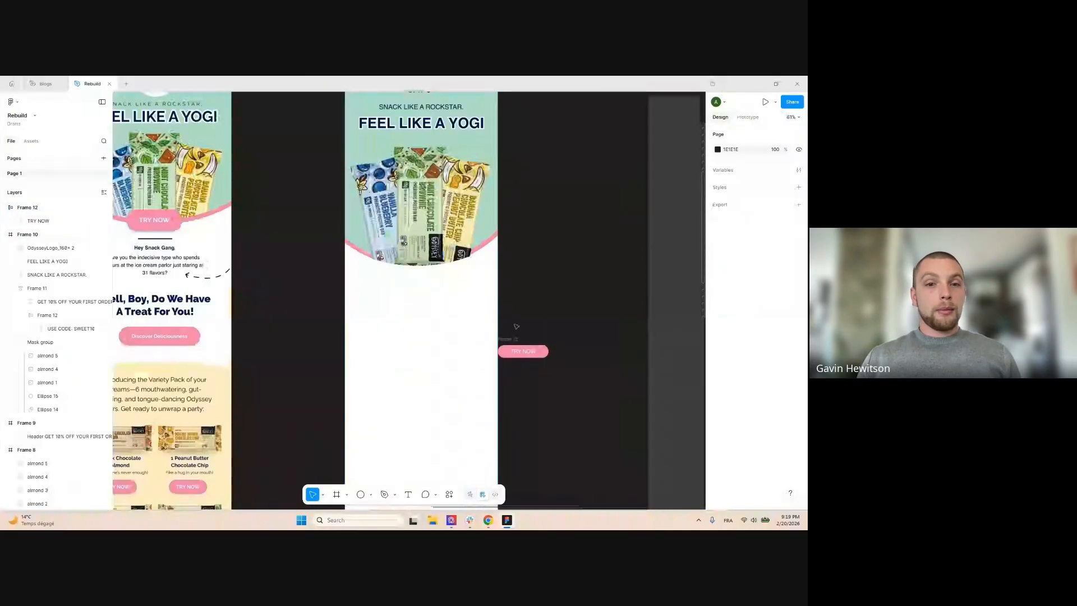
drag(513, 348, 402, 260)
Scale the TRY NOW button proportionally up to 285.72 × 72.74
key(k)
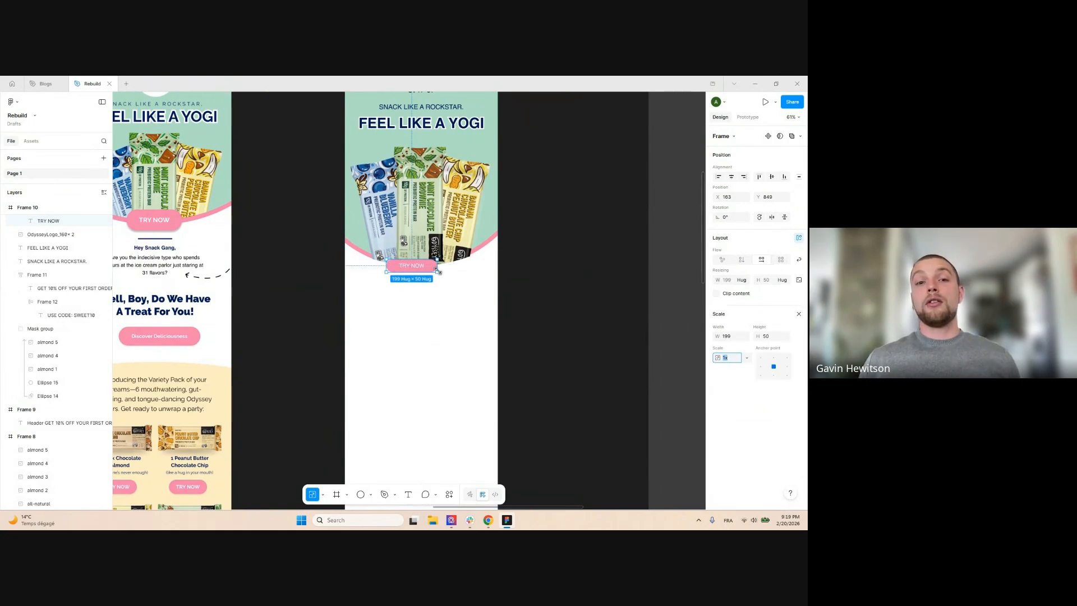
mouse_move(437, 264)
mouse_down()
mouse_move(460, 264)
mouse_move(436, 262)
mouse_up()
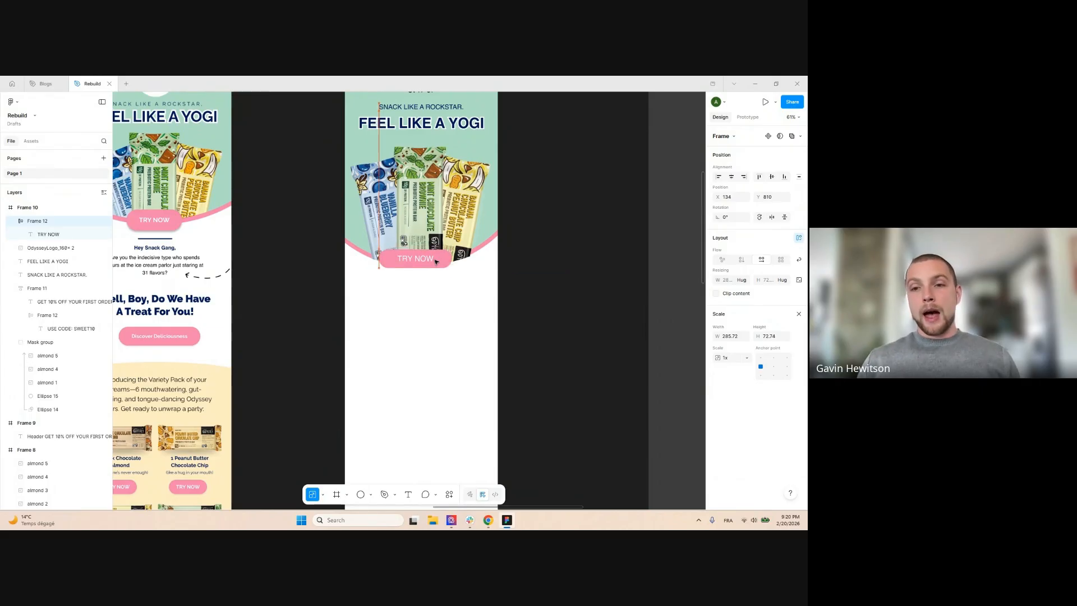
scroll(418, 287, up, 3)
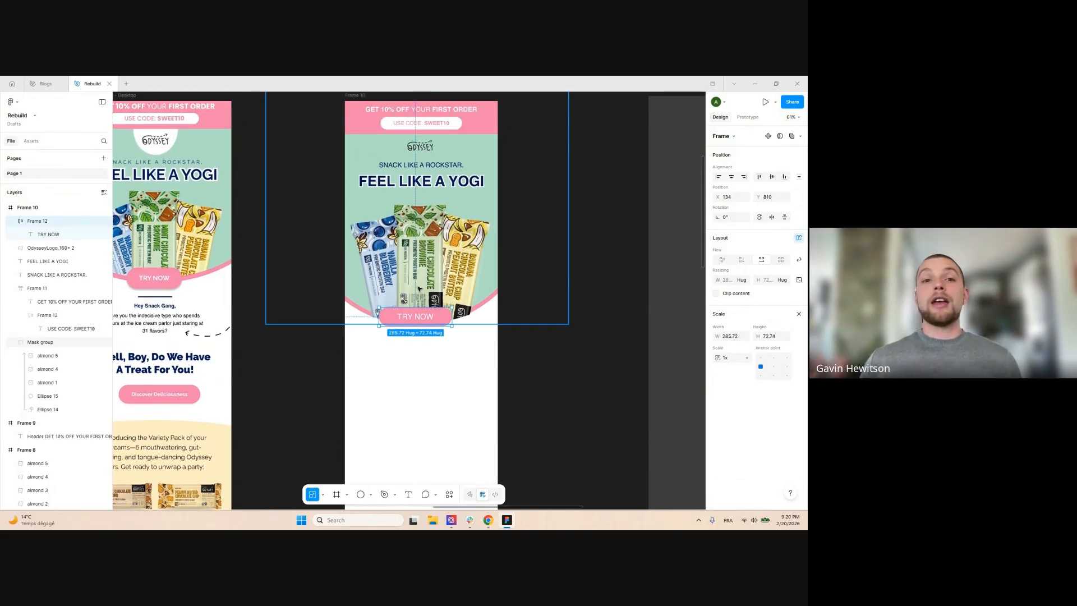
Shrink the three product bars slightly from the top, to about 510 × 528
ctrl+click(377, 253)
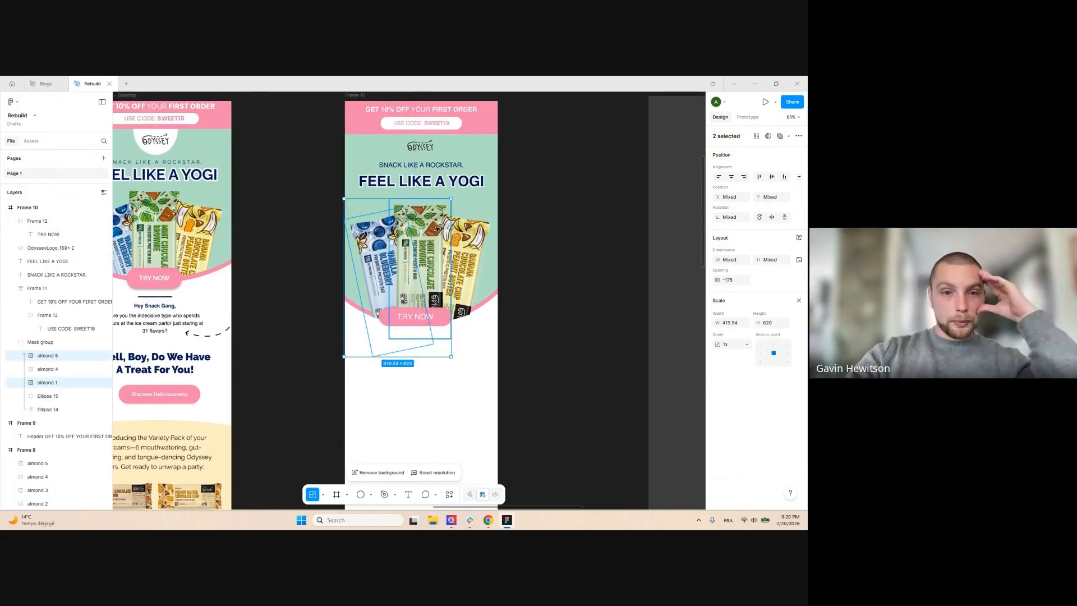
ctrl+shift+click(422, 244)
ctrl+shift+click(473, 238)
drag(470, 200, 469, 211)
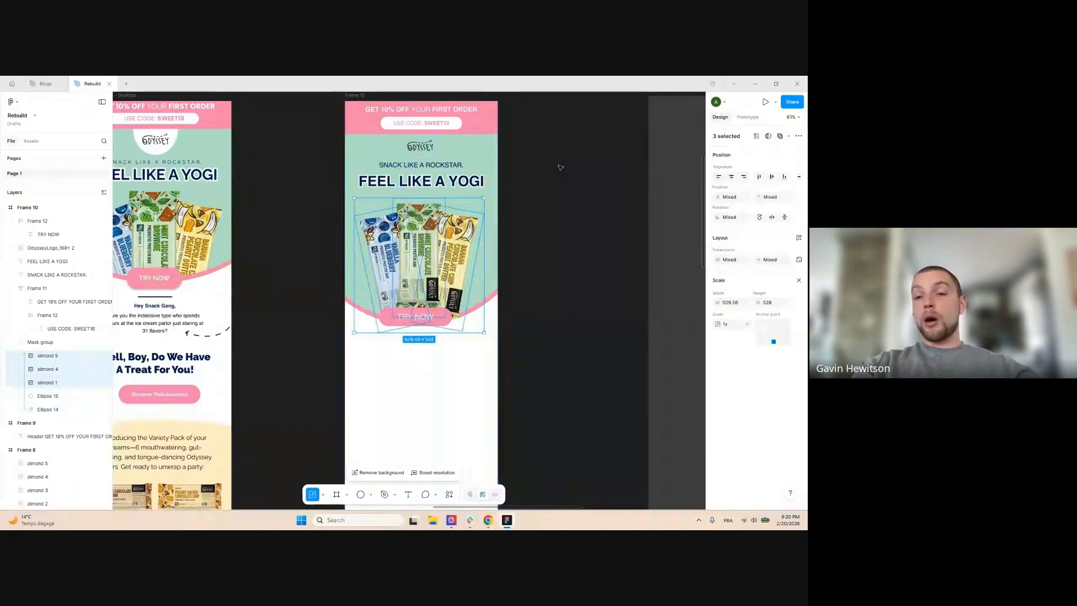
ctrl+click(482, 238)
mouse_move(496, 247)
mouse_down()
mouse_move(493, 234)
mouse_move(494, 253)
mouse_up()
click(554, 317)
ctrl+click(494, 242)
Lower the banana, mint and blue bars together about 17 px
click(462, 242)
shift+click(421, 236)
shift+click(383, 237)
drag(383, 241, 384, 251)
click(454, 340)
Centre the TRY NOW button at the bottom of the hero
scroll(449, 324, up, 3)
click(435, 316)
drag(424, 315, 431, 321)
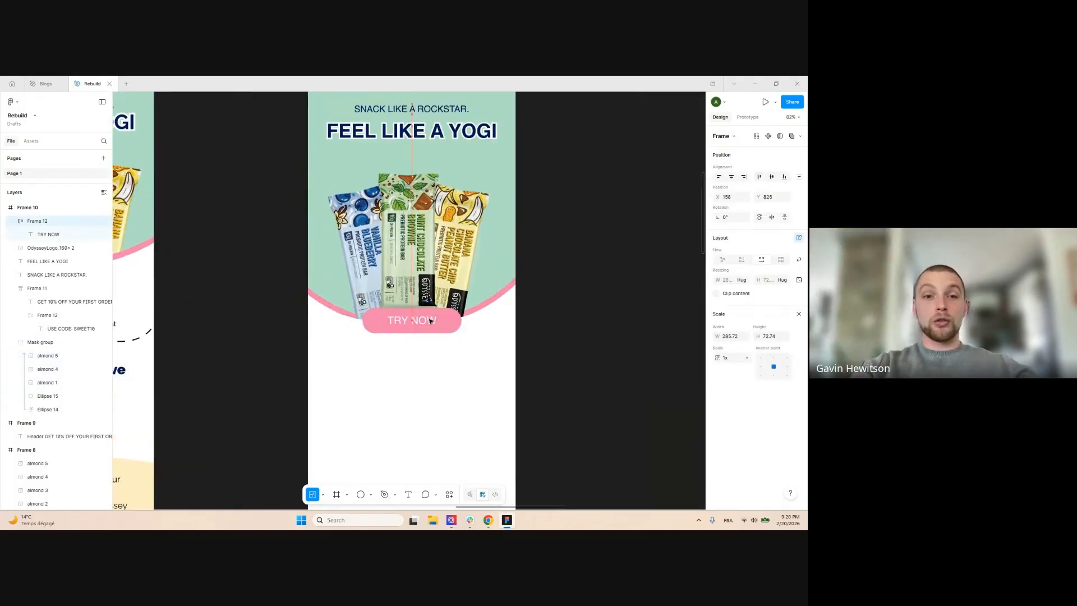
click(580, 217)
scroll(584, 187, down, 6)
scroll(437, 119, up, 4)
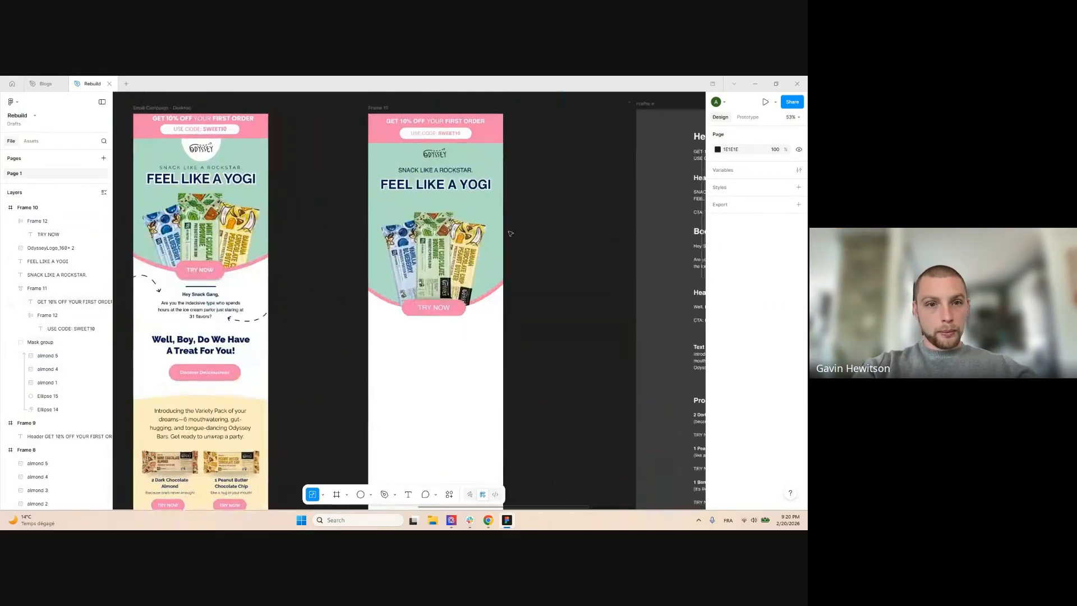
scroll(547, 278, up, 2)
scroll(525, 189, down, 2)
scroll(539, 217, up, 1)
scroll(434, 229, up, 5)
click(445, 252)
shift+click(457, 235)
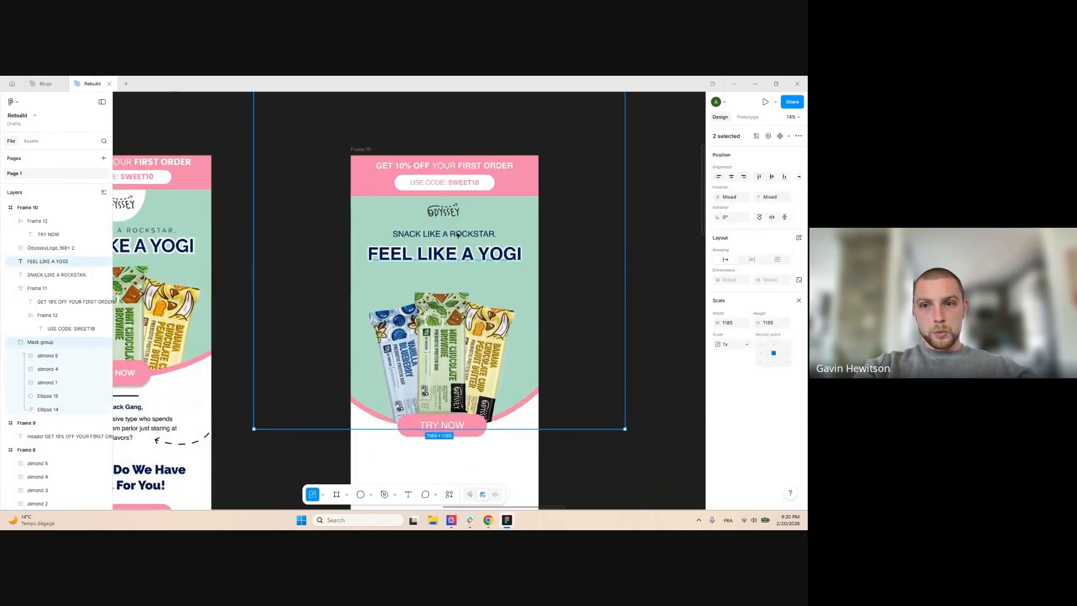
shift+click(458, 235)
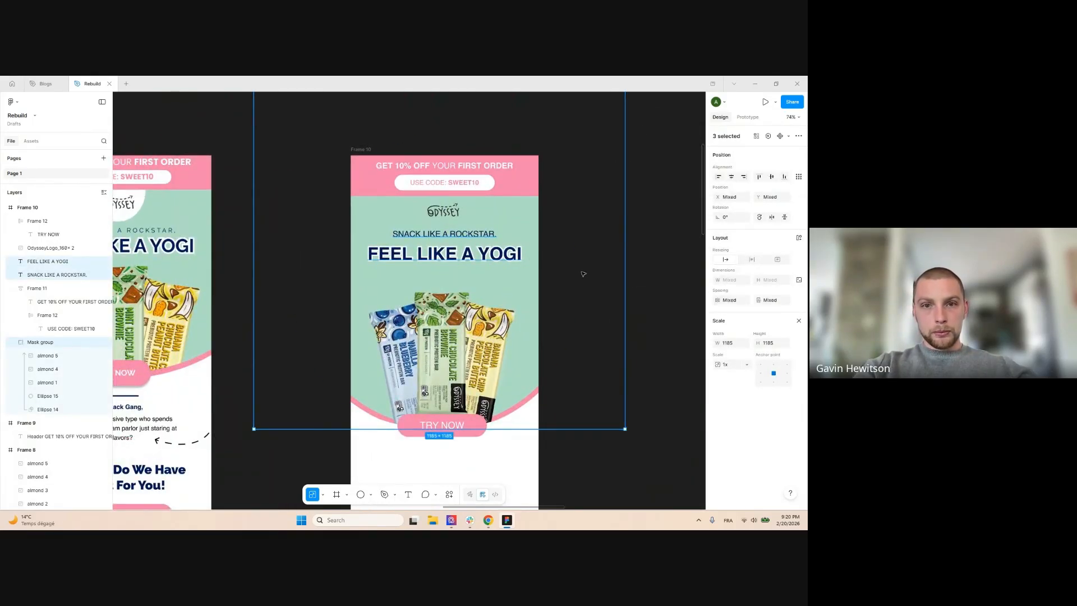
click(634, 280)
click(500, 256)
shift+click(480, 235)
drag(487, 259, 491, 259)
key(ctrl+z)
click(571, 225)
scroll(573, 222, down, 1)
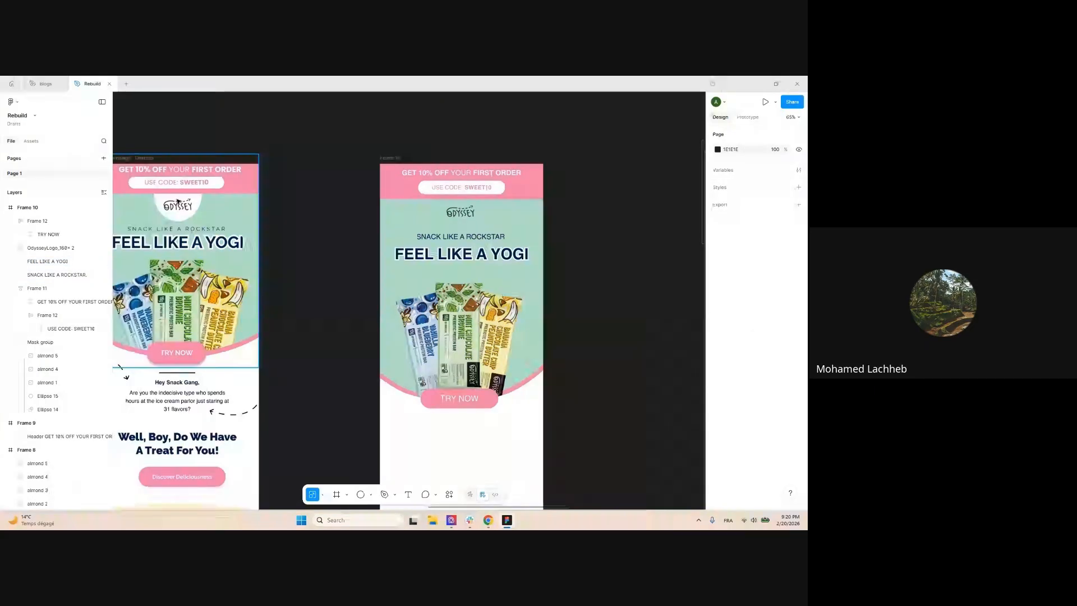
scroll(365, 238, down, 3)
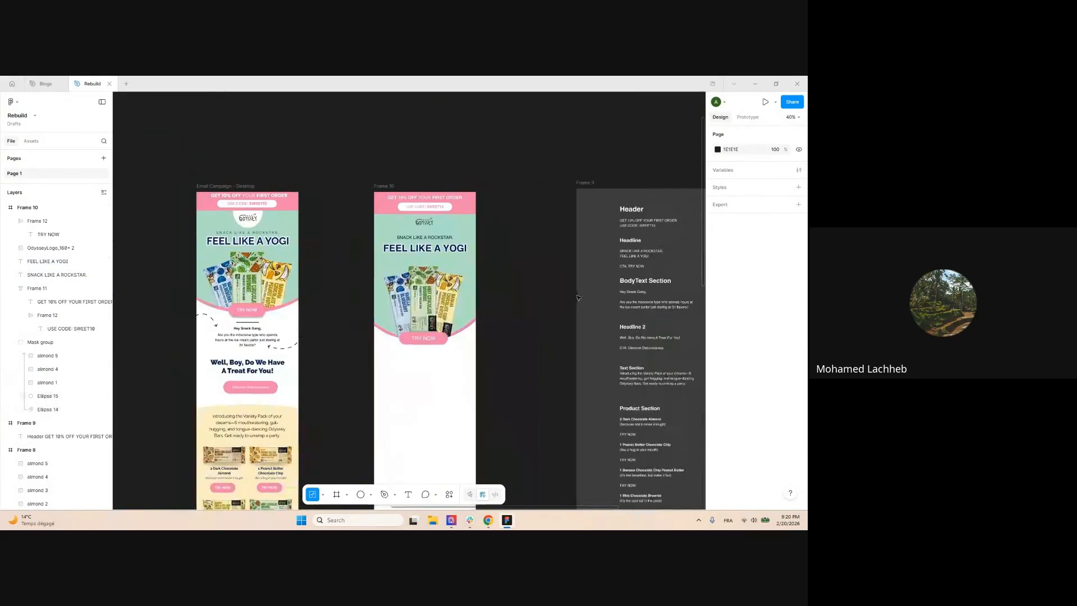
scroll(527, 212, up, 3)
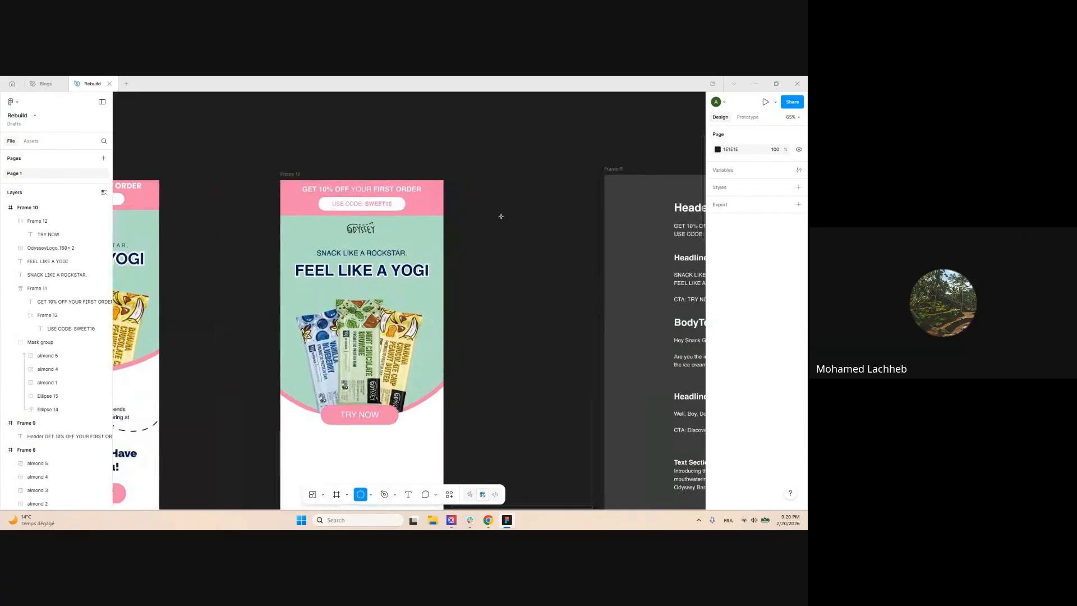
Draw a circle and give it a white fill
drag(494, 209, 537, 242)
click(717, 339)
drag(652, 352, 562, 269)
click(522, 174)
Move the white circle into the hero frame, behind the ODYSSEY logo
click(521, 231)
key(ctrl+x)
ctrl+click(418, 231)
key(ctrl+v)
drag(522, 232, 343, 227)
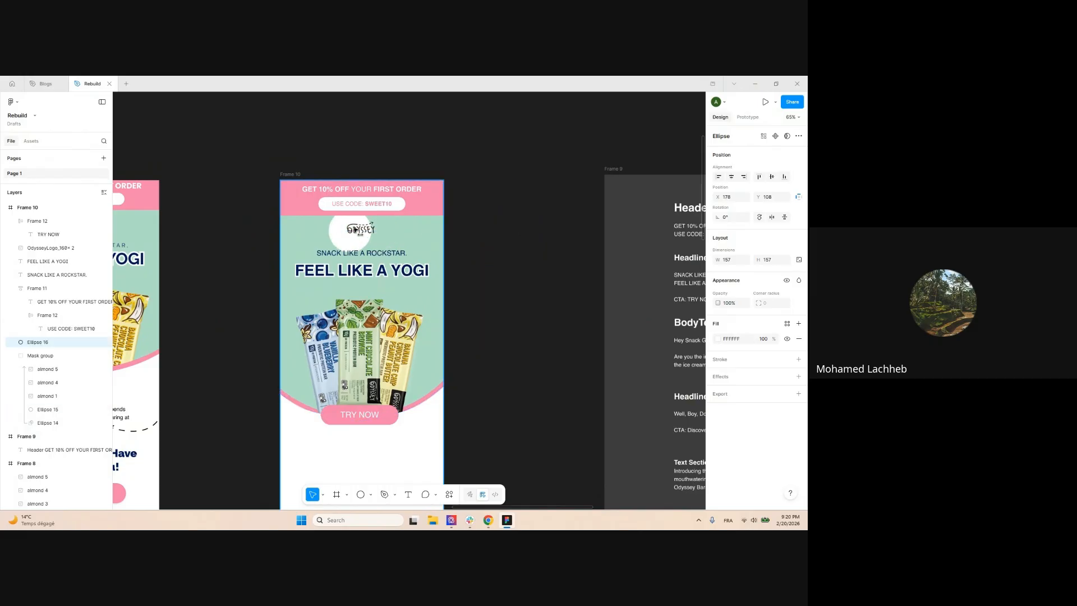
ctrl+scroll(342, 226, up, 5)
drag(421, 263, 410, 234)
Centre the ODYSSEY logo horizontally in the email frame
click(409, 229)
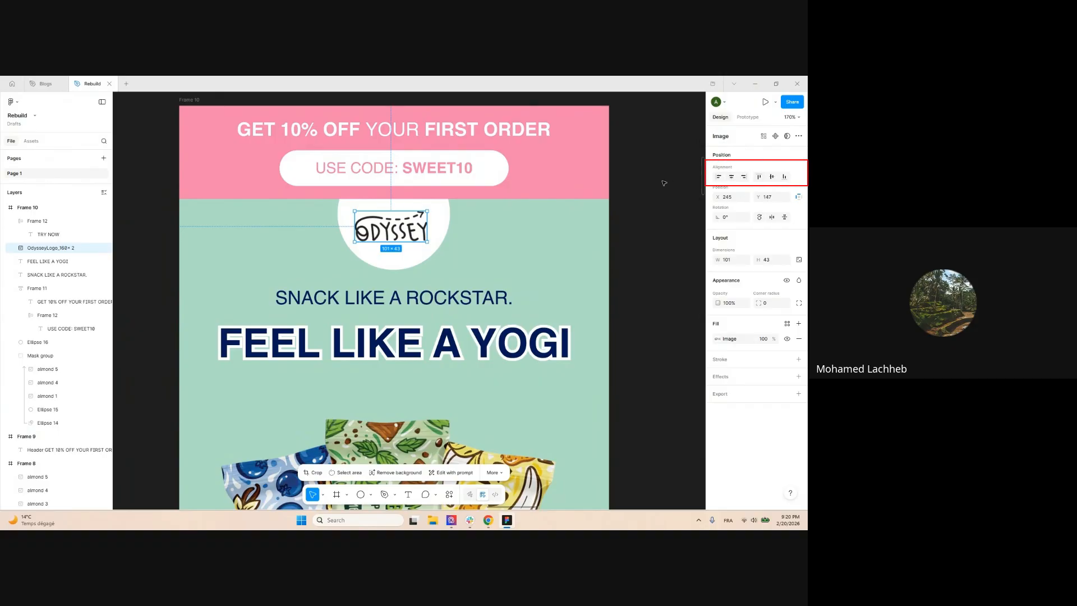
ctrl+scroll(664, 183, down, 1)
ctrl+scroll(450, 207, down, 1)
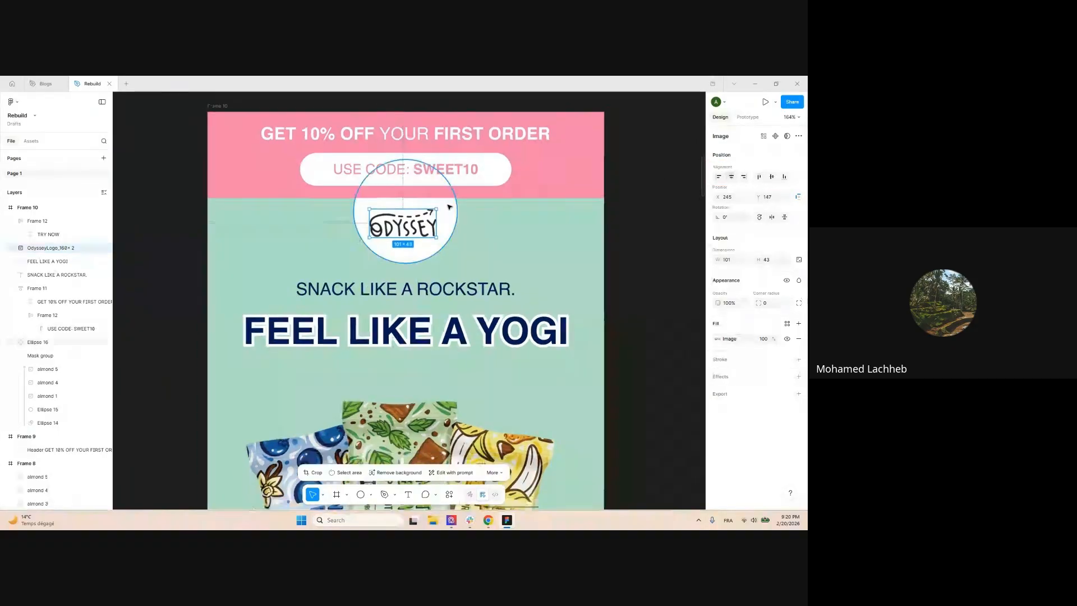
ctrl+scroll(449, 207, down, 2)
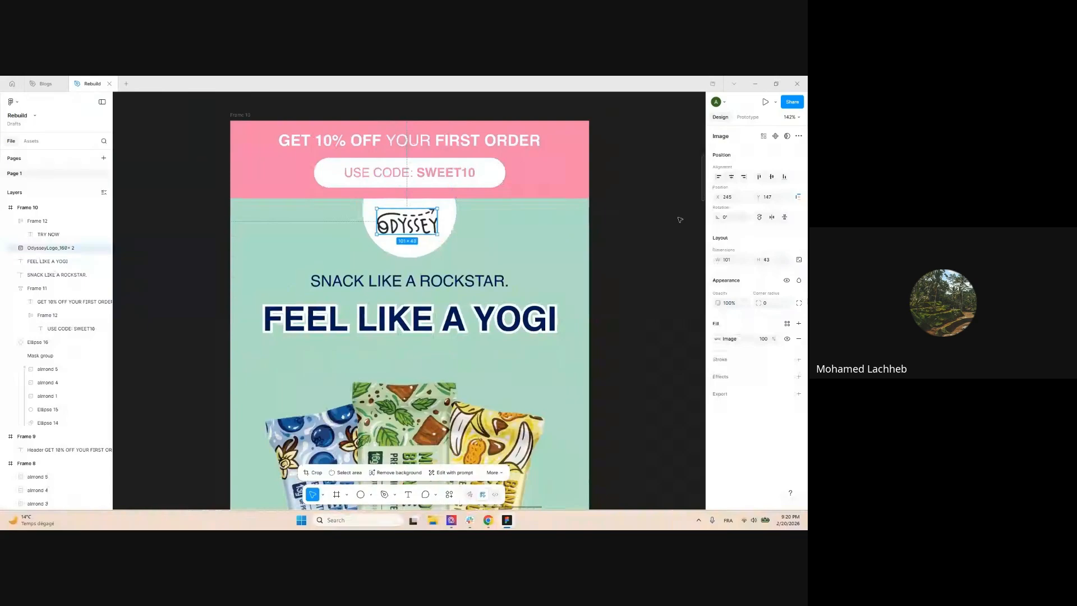
click(732, 177)
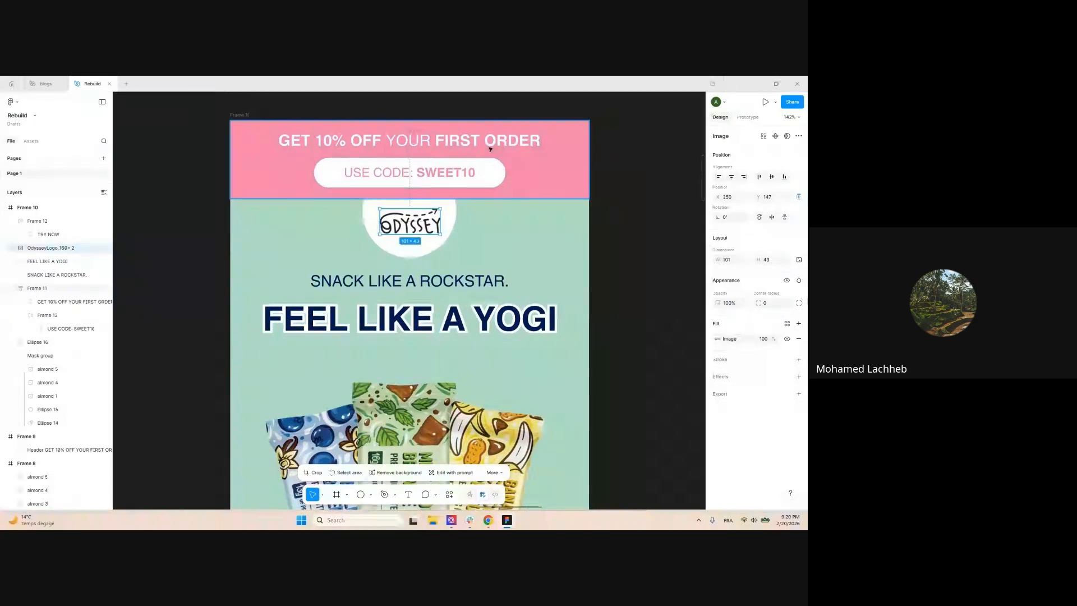
click(718, 177)
click(744, 178)
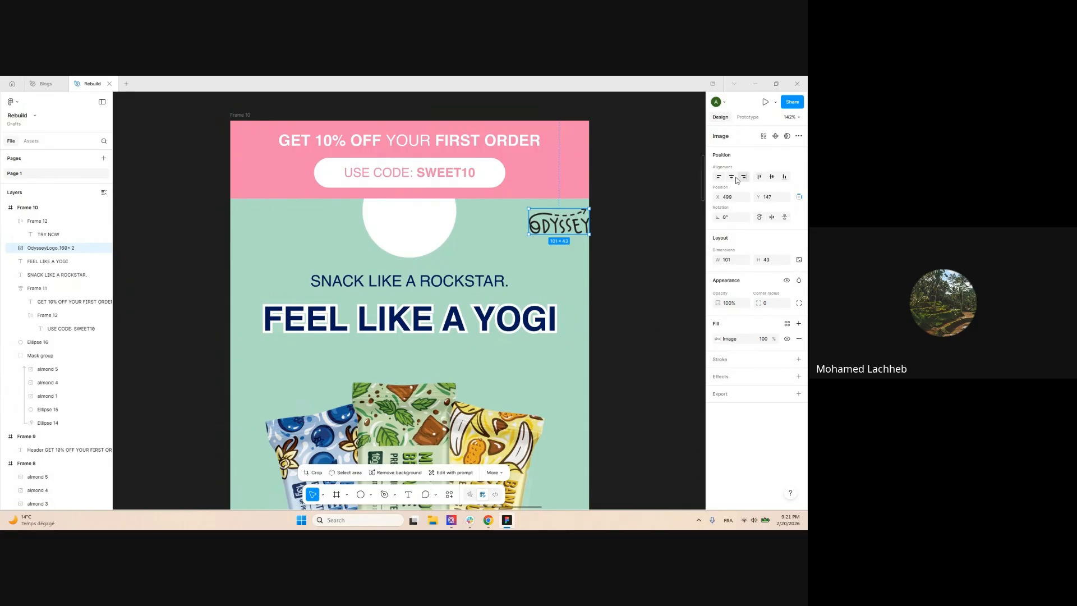
click(730, 178)
click(651, 256)
Centre the white circle horizontally in the frame as well
click(425, 250)
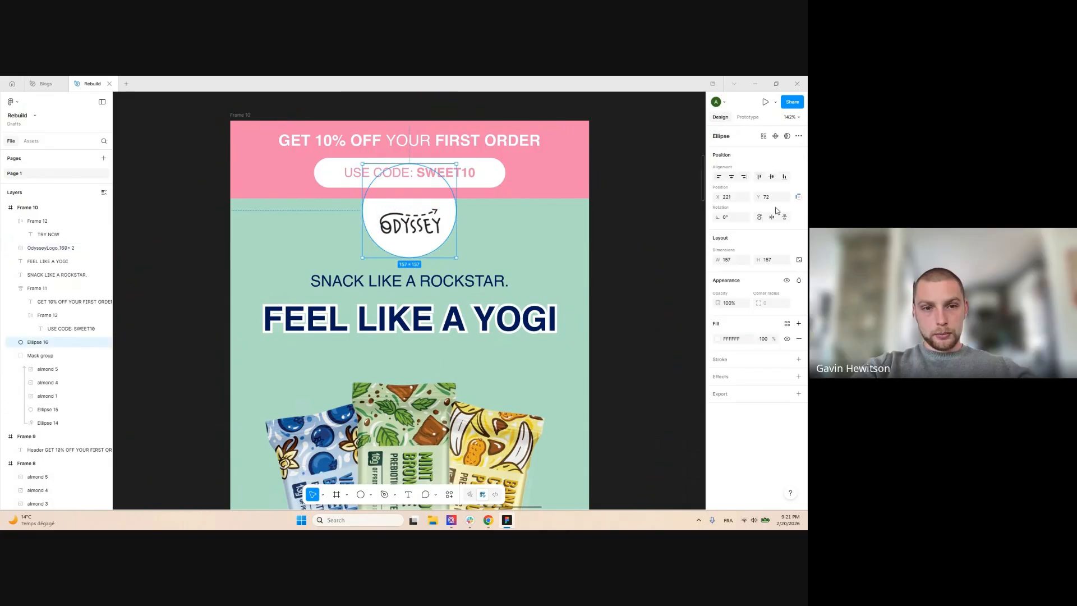
click(733, 179)
click(673, 201)
scroll(470, 212, down, 4)
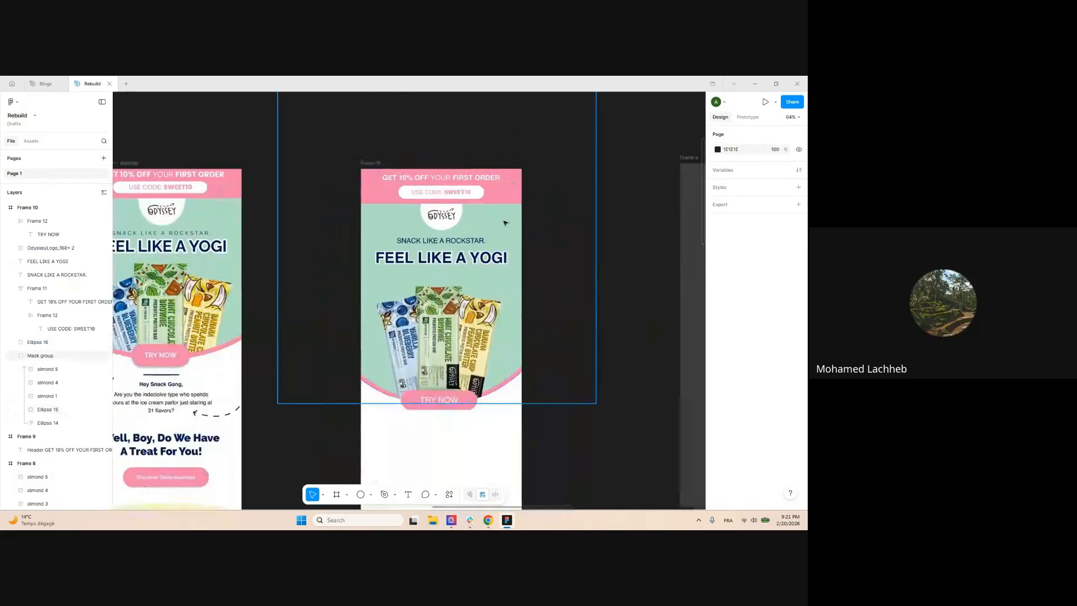
scroll(495, 229, down, 3)
scroll(493, 230, up, 3)
scroll(443, 224, down, 3)
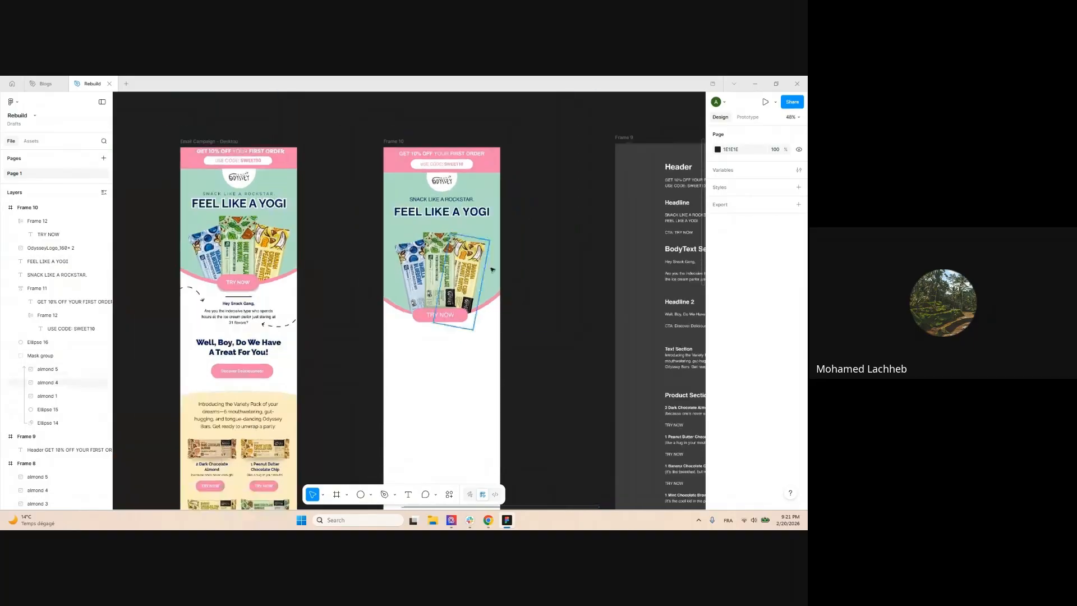
scroll(510, 208, up, 2)
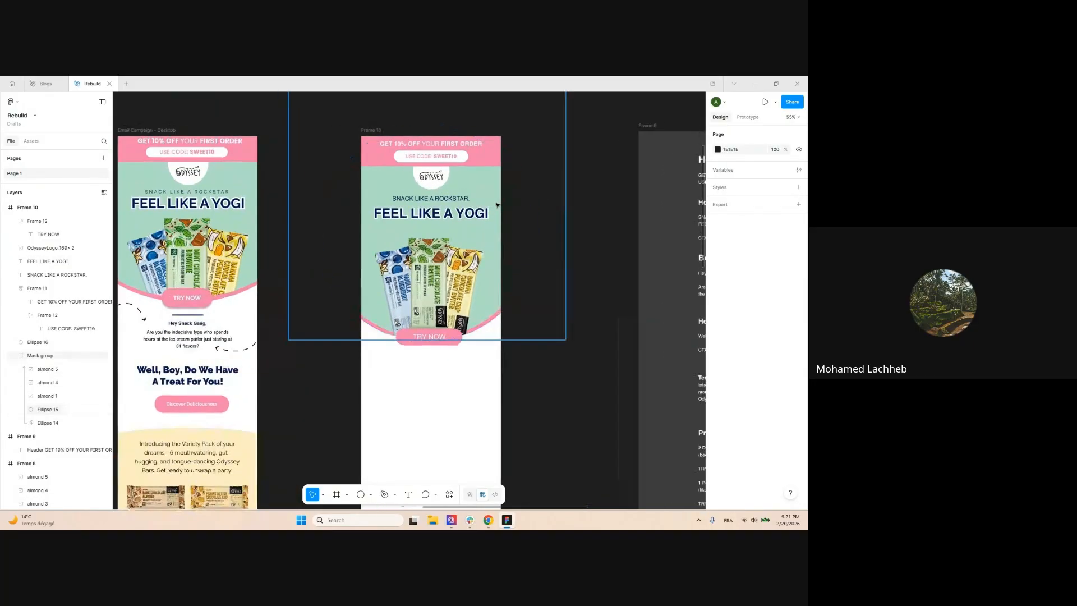
scroll(320, 346, down, 2)
scroll(320, 346, down, 3)
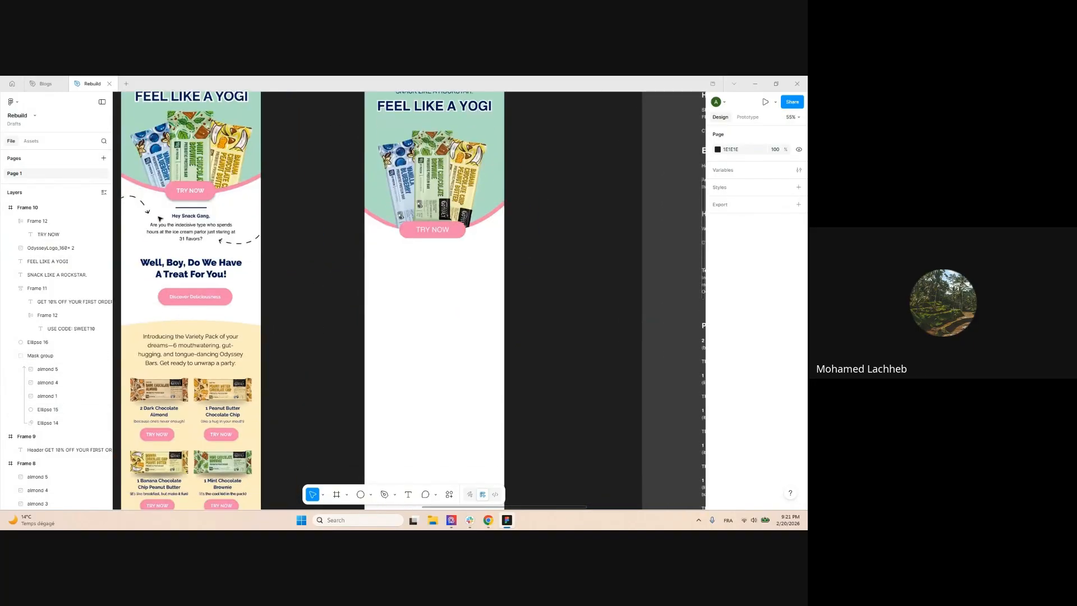
scroll(219, 237, down, 5)
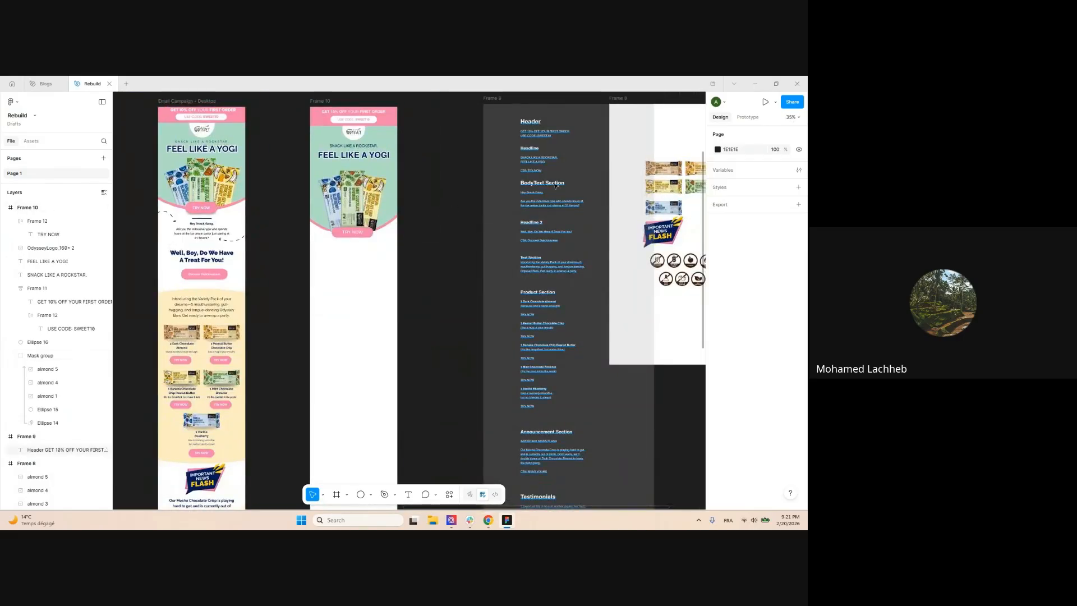
scroll(241, 222, up, 5)
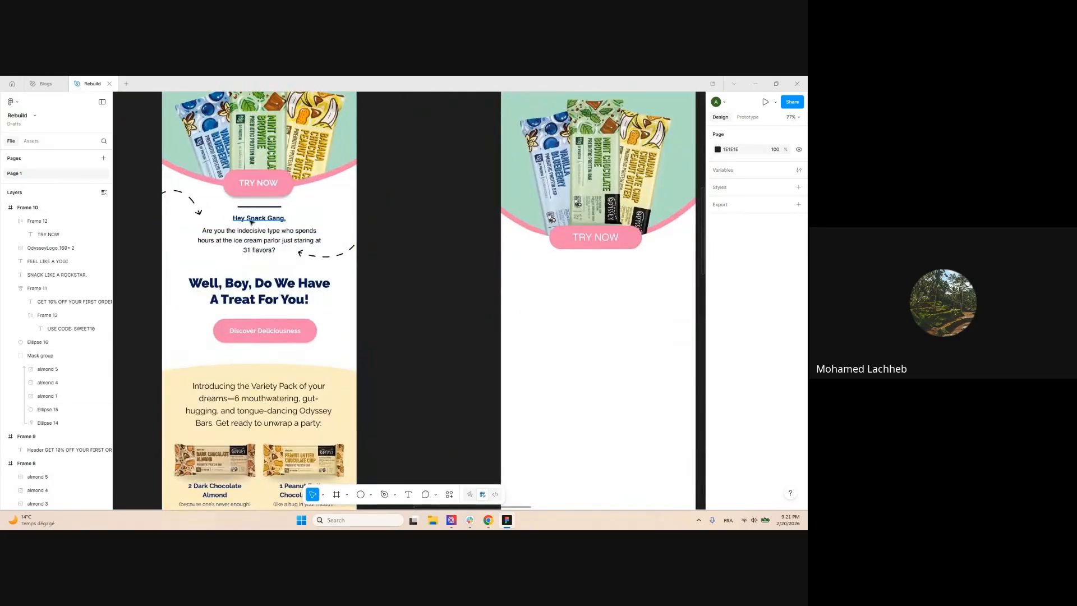
scroll(231, 227, down, 5)
scroll(336, 254, up, 5)
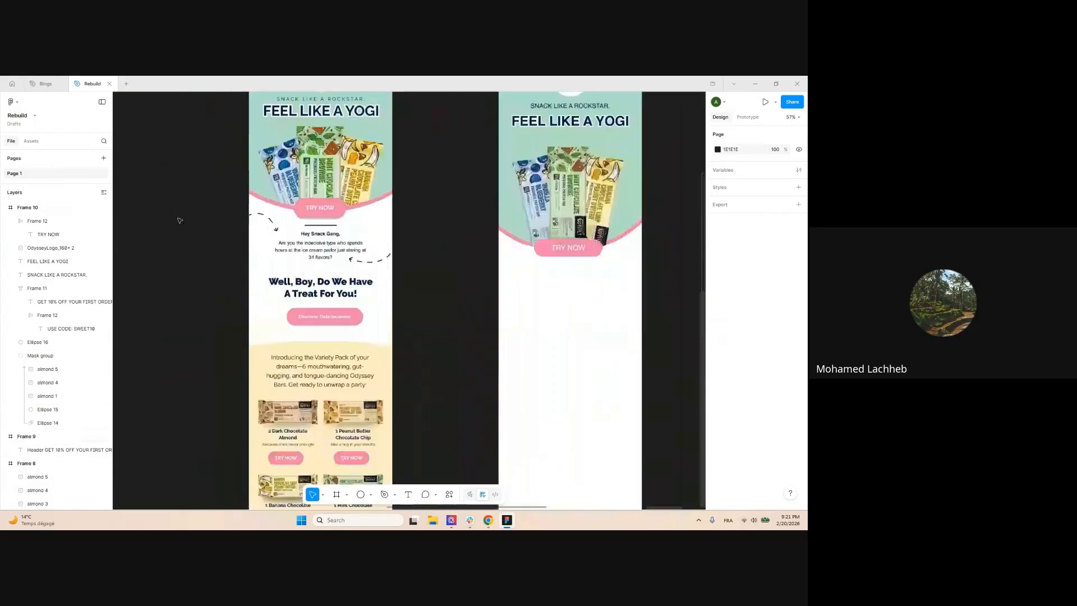
scroll(336, 254, down, 4)
Grab the 'Hey Snack Gang,' greeting line from the copy frame
scroll(555, 230, up, 5)
triple_click(555, 230)
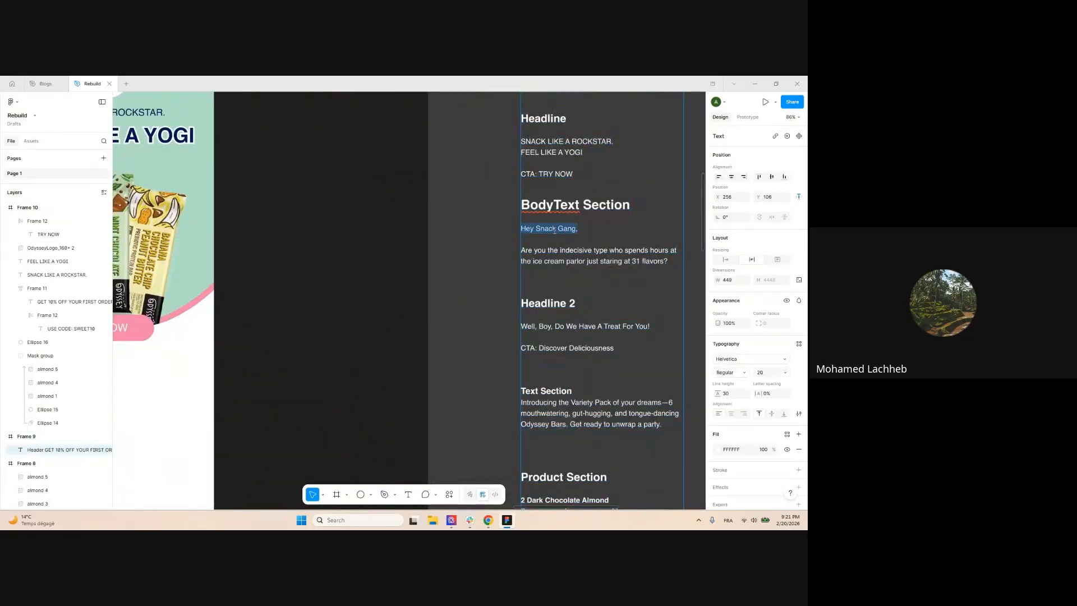
scroll(493, 267, down, 4)
click(494, 266)
scroll(433, 258, up, 2)
scroll(479, 199, down, 2)
Duplicate FEEL LIKE A YOGI below TRY NOW as a smaller, centred 'Hey Snack Gang,' greeting
click(385, 174)
drag(385, 289, 385, 280)
scroll(359, 284, up, 4)
double_click(402, 270)
text(Hey Snack Gang,)
key(ctrl+a)
text(36)
key(Return)
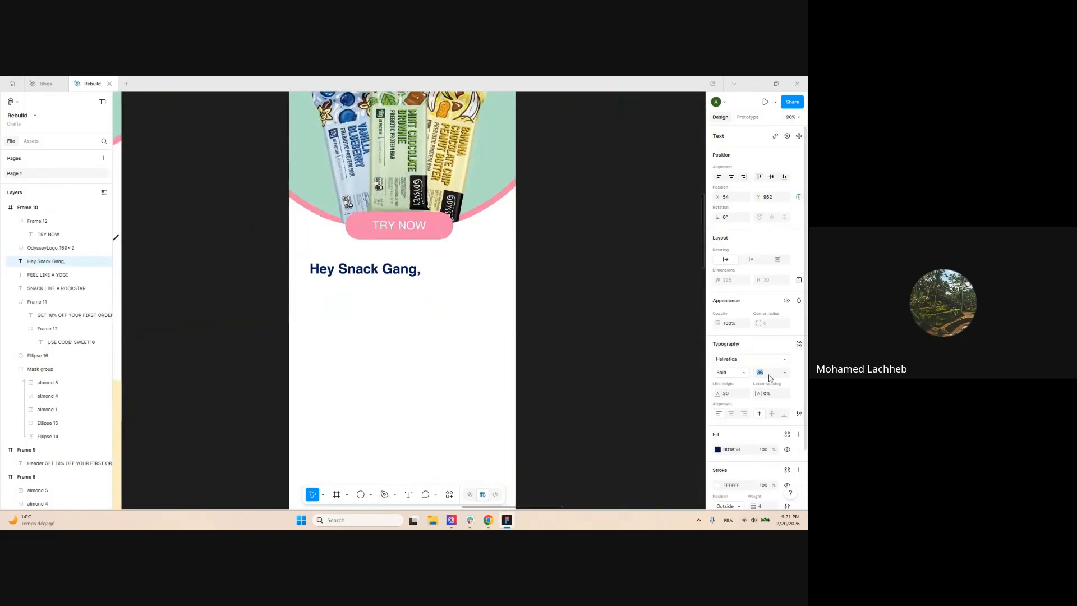
click(731, 177)
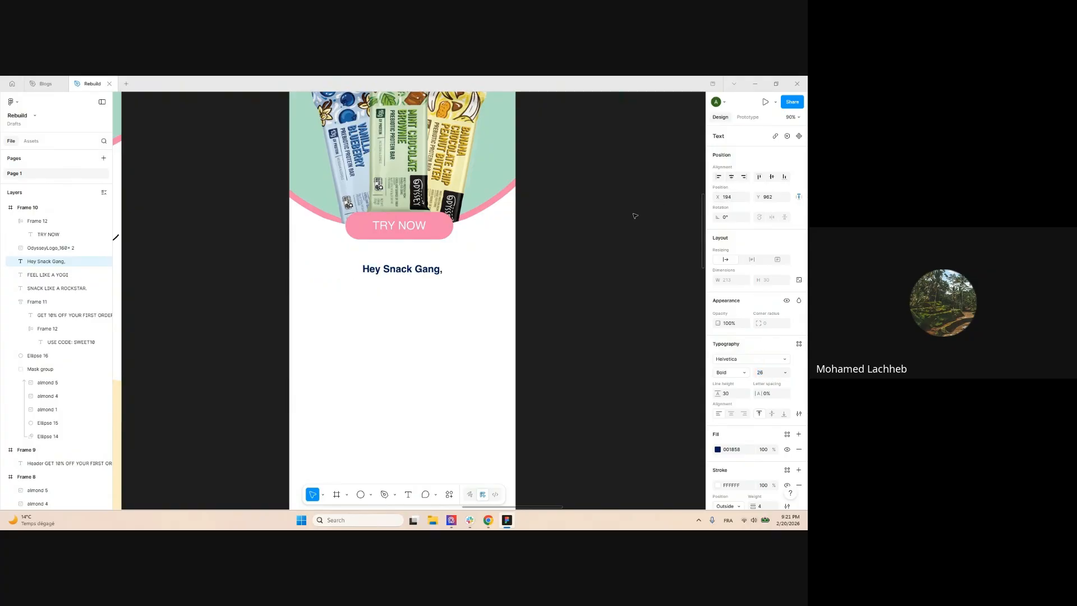
Select the body paragraph in the copy frame for reuse
scroll(376, 278, down, 5)
scroll(573, 227, up, 4)
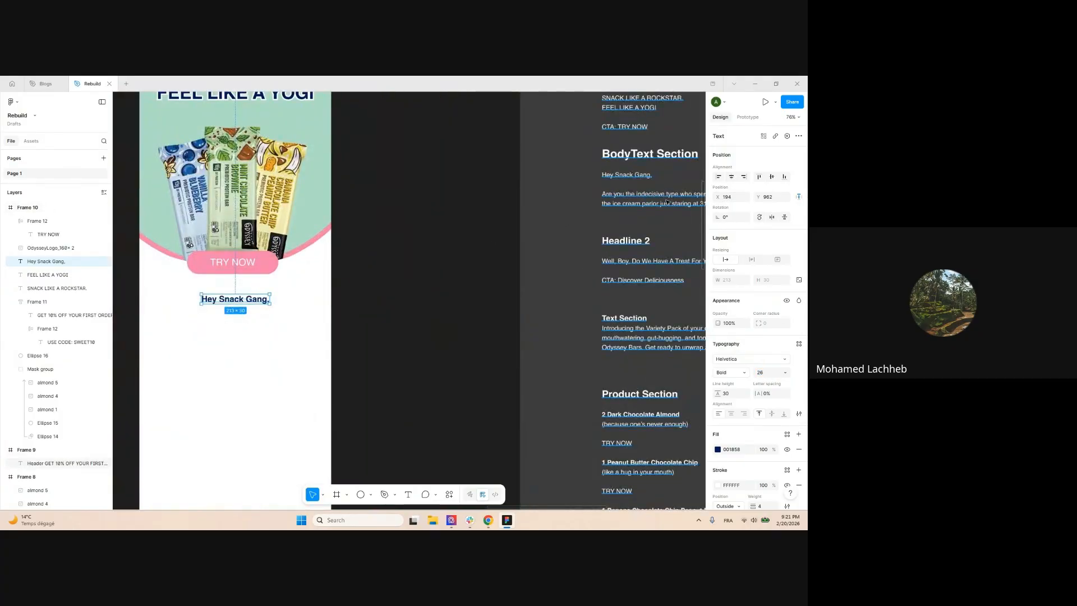
triple_click(651, 201)
scroll(633, 199, down, 4)
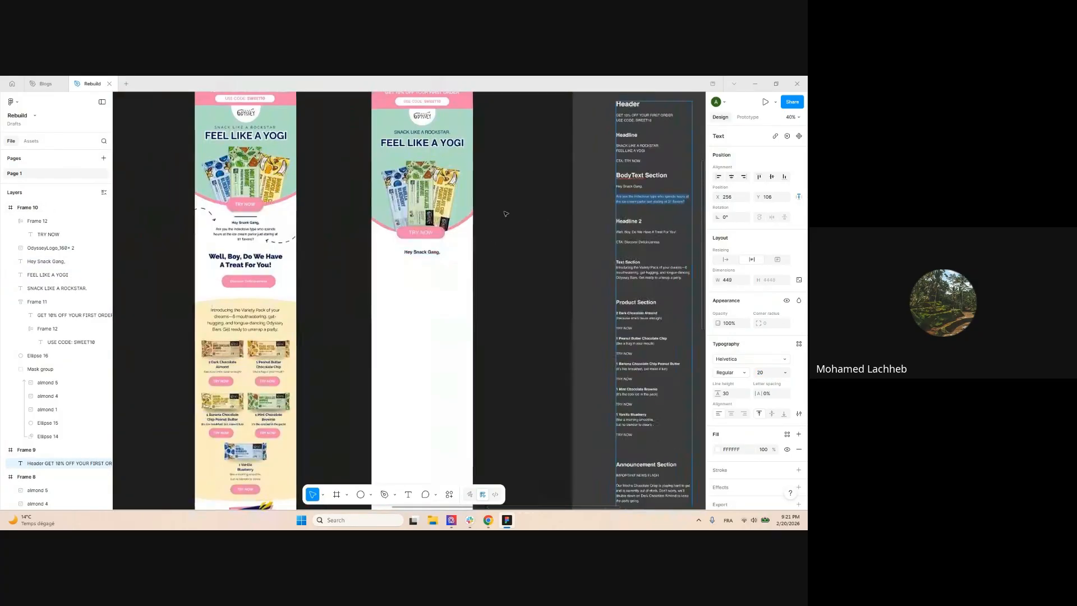
Duplicate SNACK LIKE A ROCKSTAR. below the greeting and paste in the body paragraph
click(434, 130)
drag(439, 133, 437, 268)
scroll(422, 268, up, 3)
key(ctrl+v)
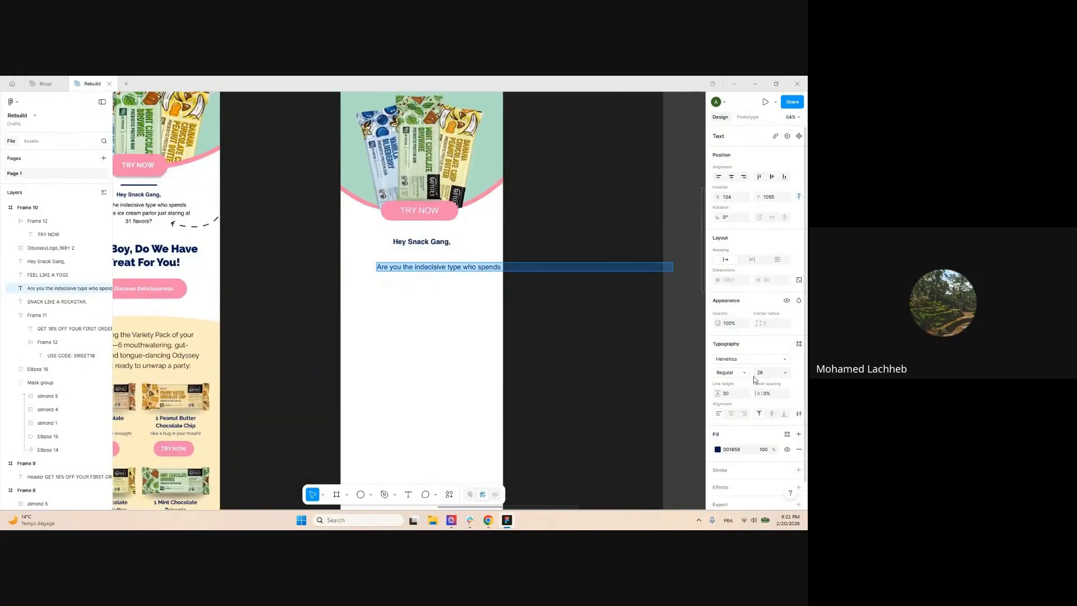
scroll(539, 330, down, 3)
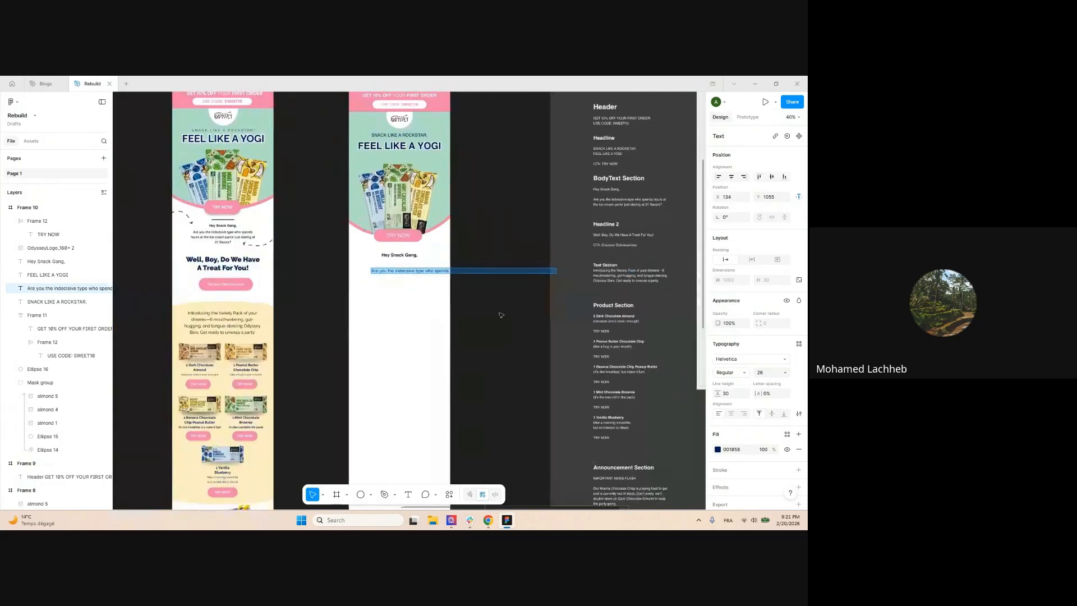
click(500, 315)
Wrap the paragraph to three centred lines with line height 37, centred in the frame
scroll(424, 275, up, 3)
click(424, 268)
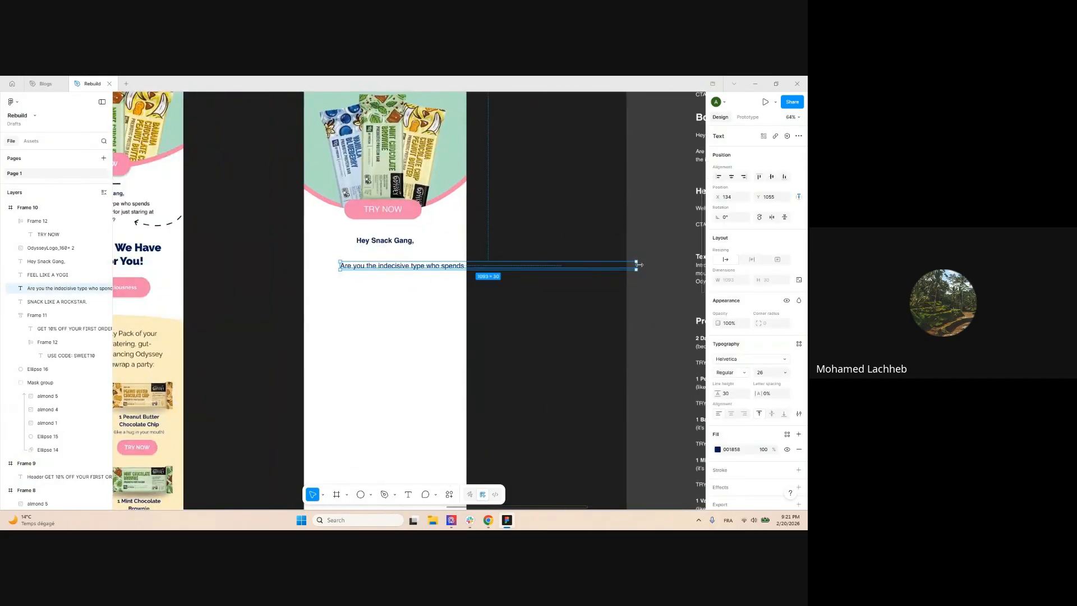
drag(635, 264, 388, 262)
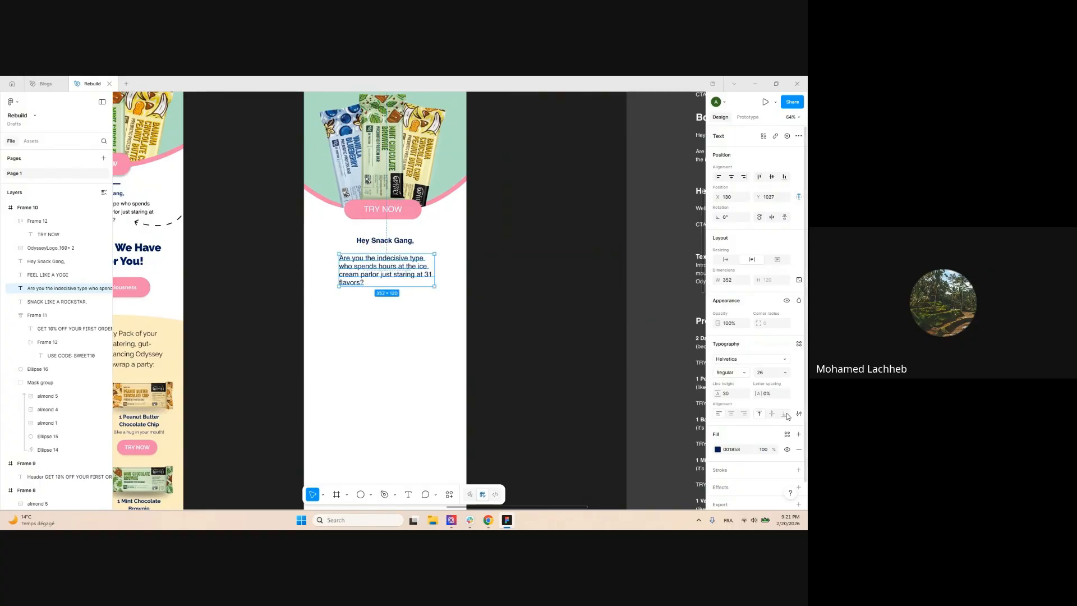
click(732, 414)
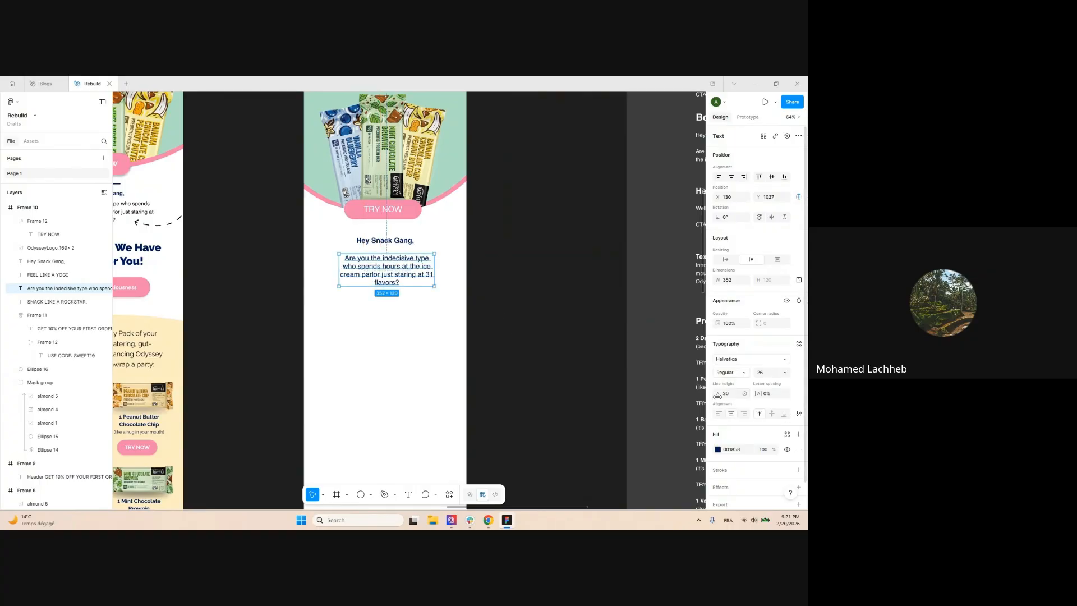
drag(718, 395, 725, 395)
drag(434, 270, 410, 256)
click(731, 177)
click(539, 259)
scroll(541, 250, down, 3)
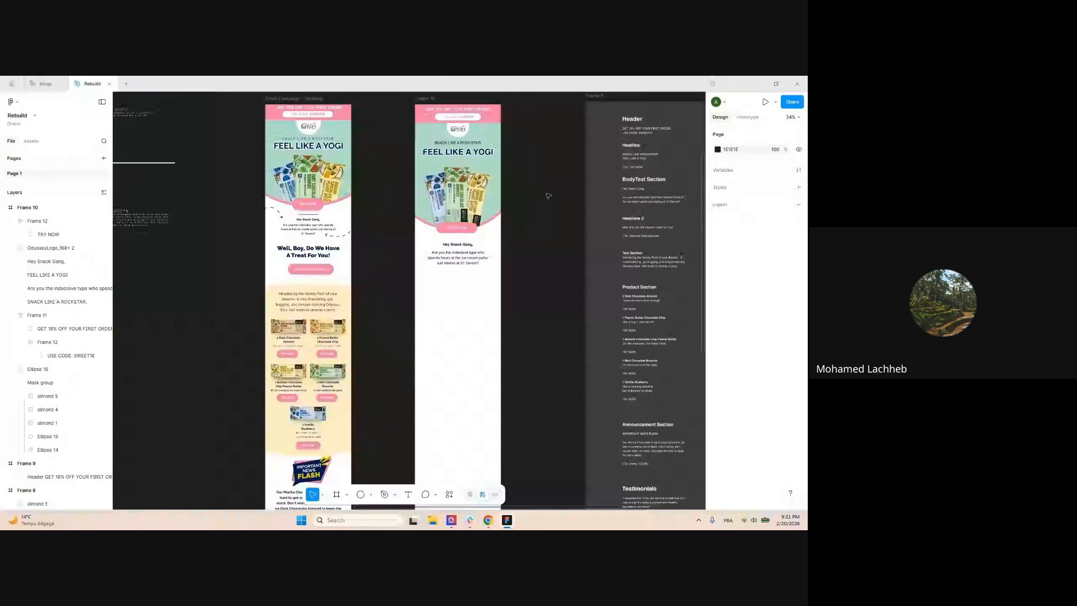
Select all the mint hero's layers and wrap them in a new frame, Frame 13
scroll(549, 196, up, 2)
click(491, 246)
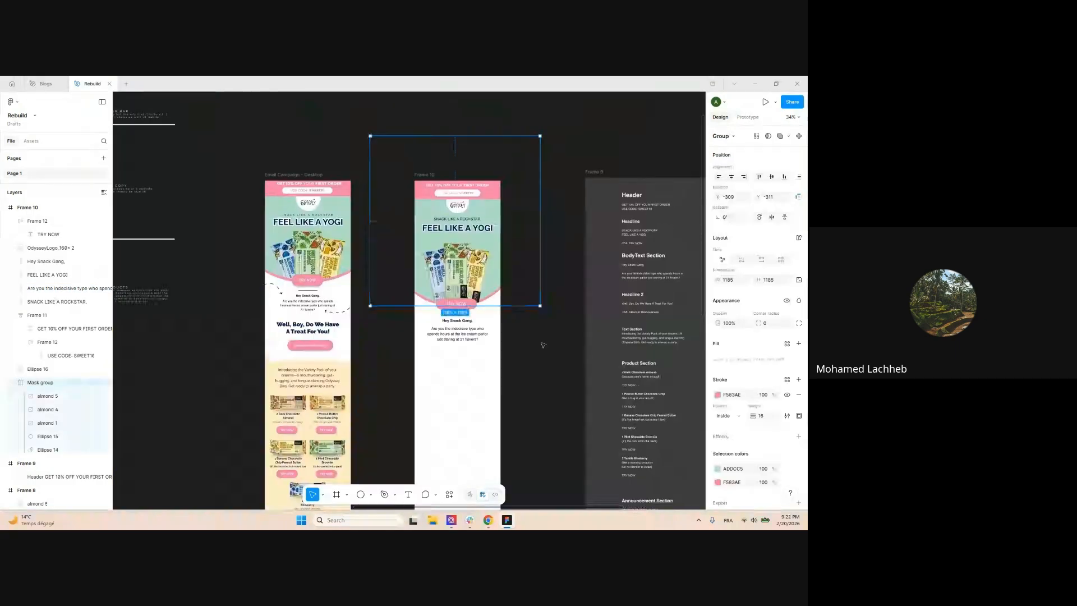
click(540, 344)
scroll(506, 335, up, 3)
scroll(516, 240, down, 2)
scroll(544, 255, up, 1)
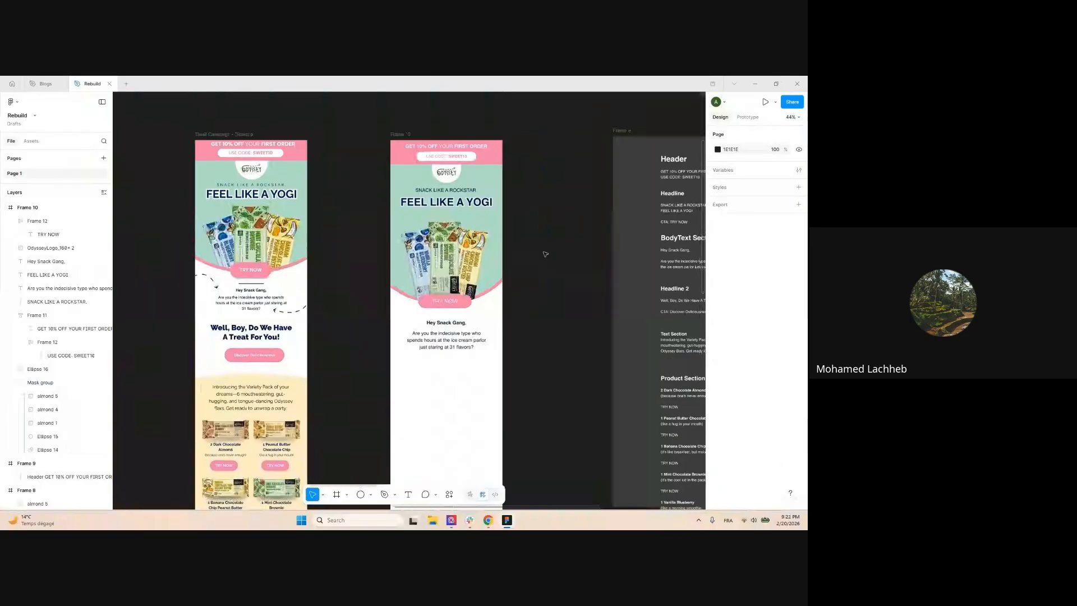
click(468, 252)
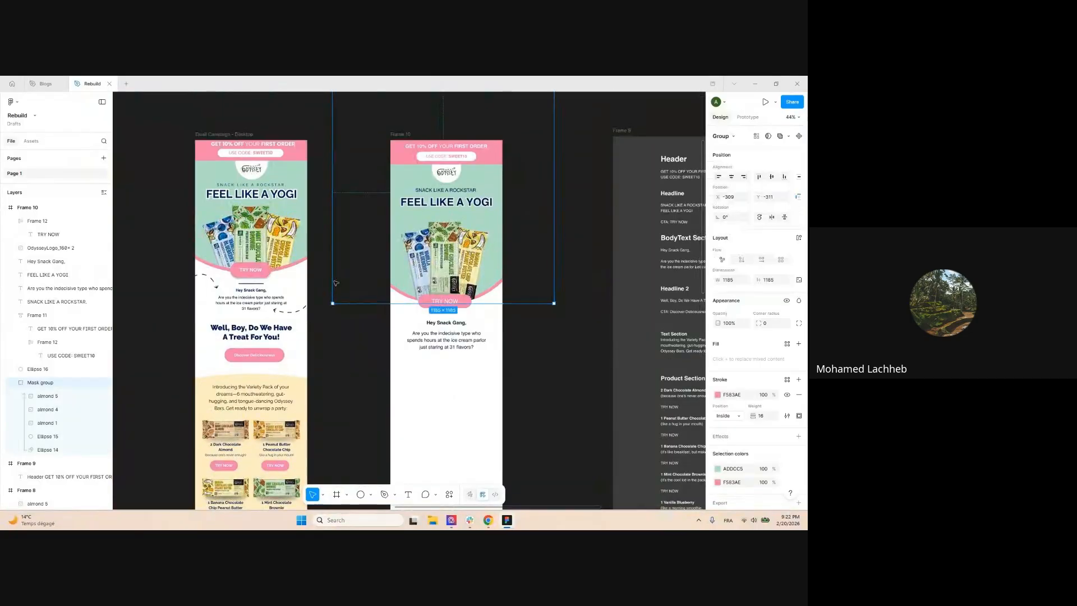
click(321, 130)
drag(358, 124, 543, 307)
key(shift+alt+g)
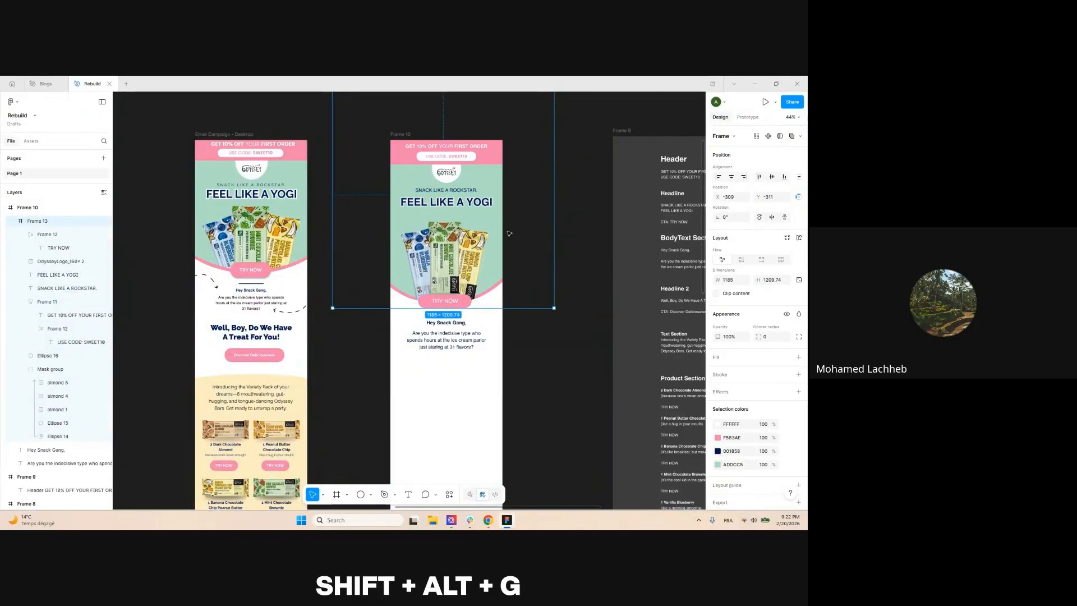
click(12, 222)
Resize the hero frame to 600 px wide, trim its top, and align it to the email frame's top edge
scroll(516, 174, up, 2)
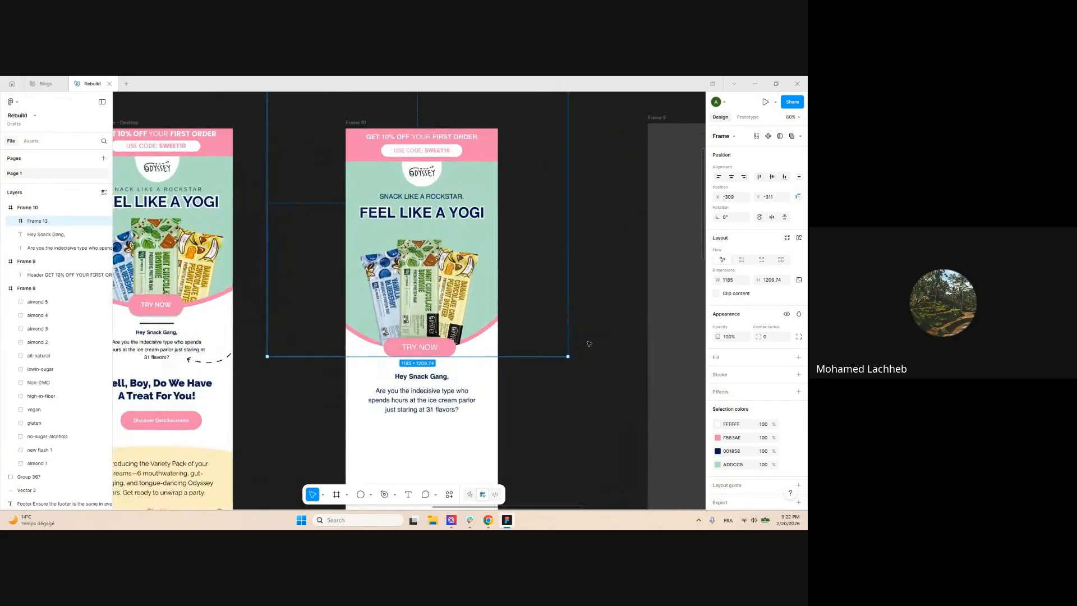
drag(572, 240, 499, 240)
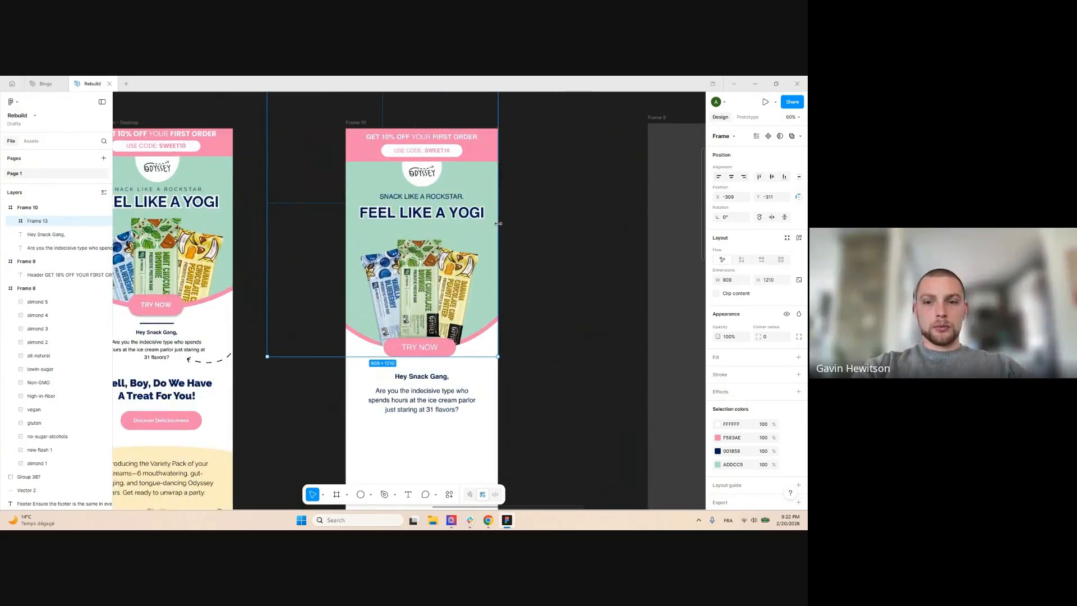
drag(295, 178, 347, 179)
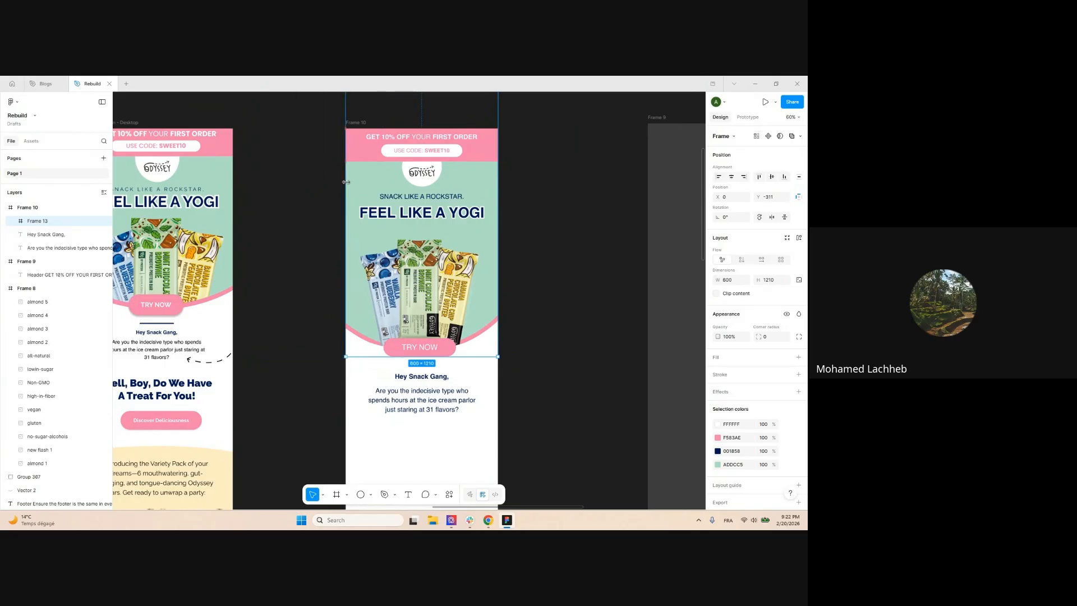
scroll(441, 148, up, 3)
drag(442, 183, 439, 243)
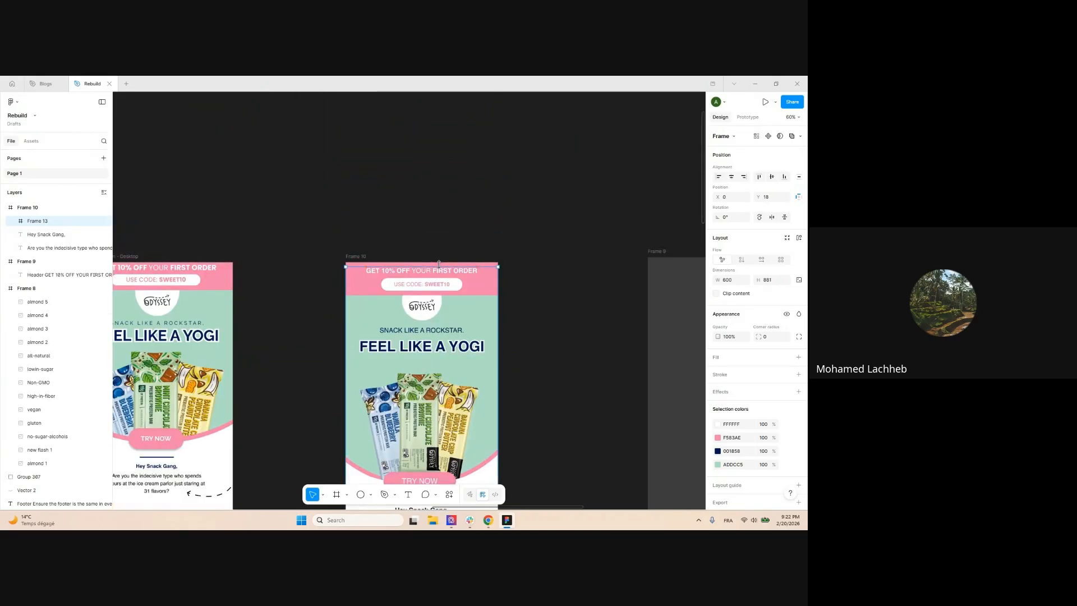
scroll(442, 193, down, 5)
mouse_move(430, 281)
mouse_down()
mouse_move(444, 270)
mouse_move(440, 280)
mouse_move(425, 276)
mouse_move(425, 288)
mouse_up()
scroll(524, 283, down, 1)
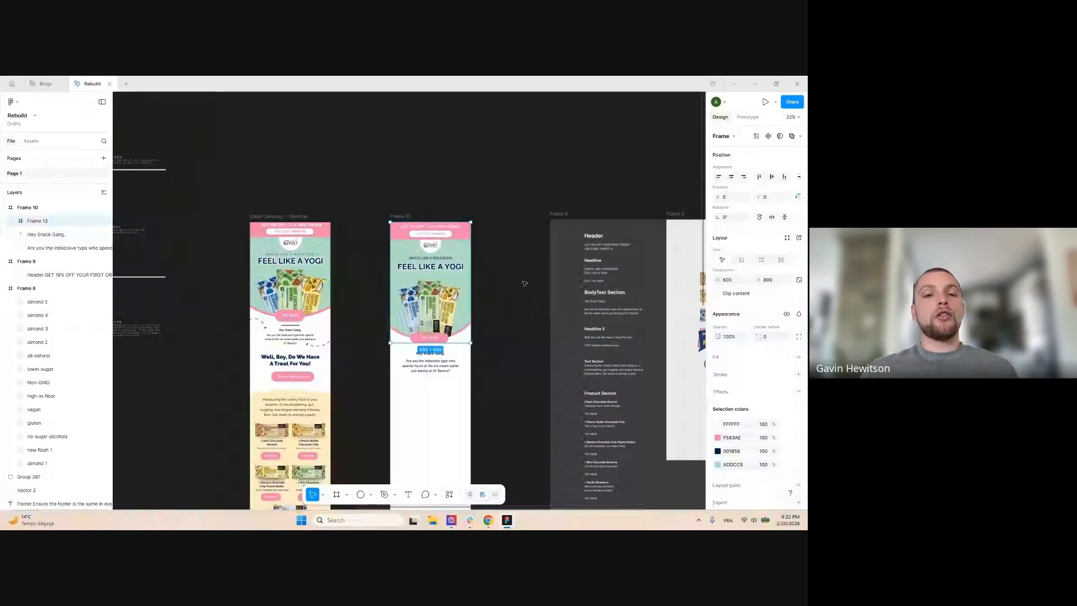
scroll(438, 282, up, 2)
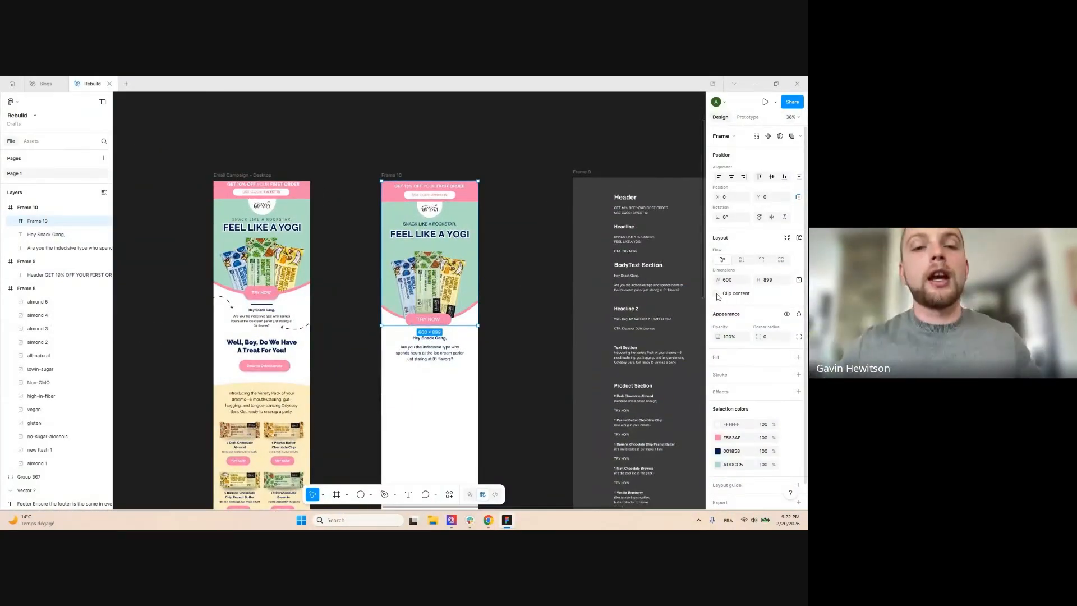
click(527, 215)
scroll(450, 320, up, 3)
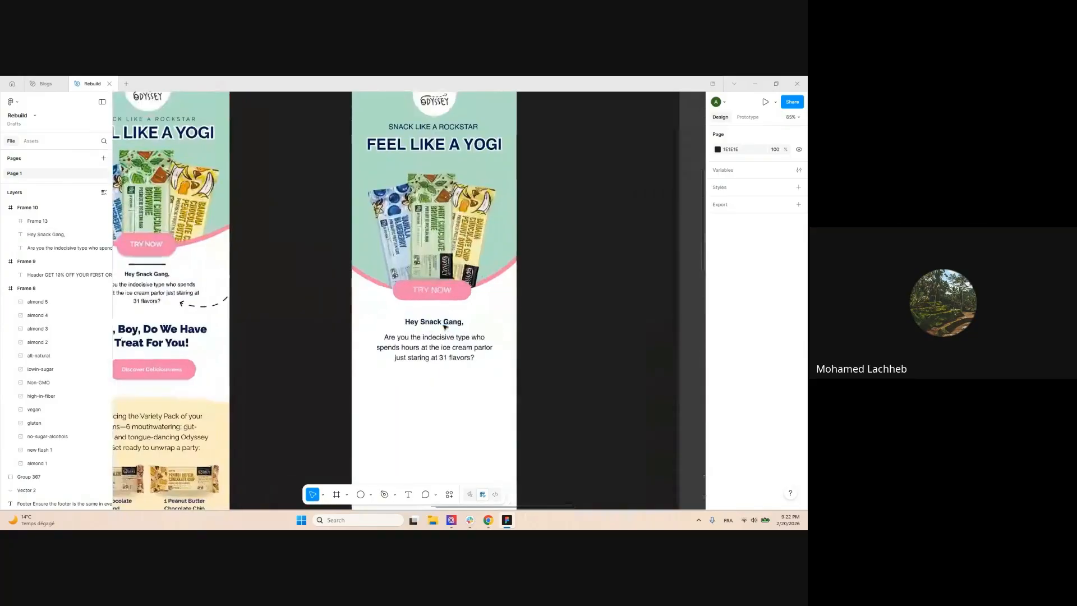
scroll(561, 361, down, 2)
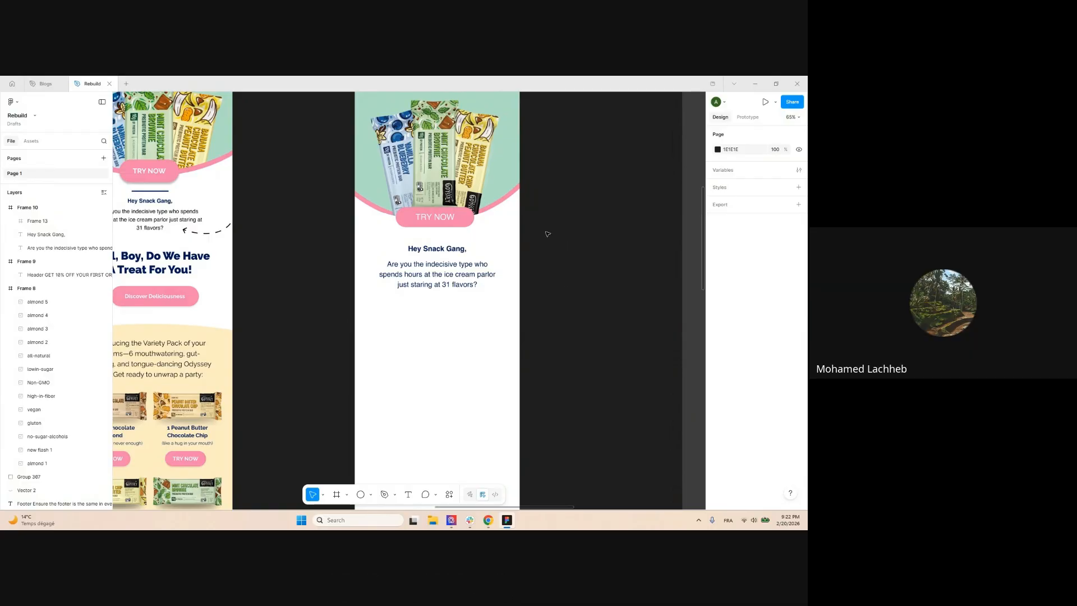
scroll(548, 233, down, 3)
scroll(539, 272, up, 1)
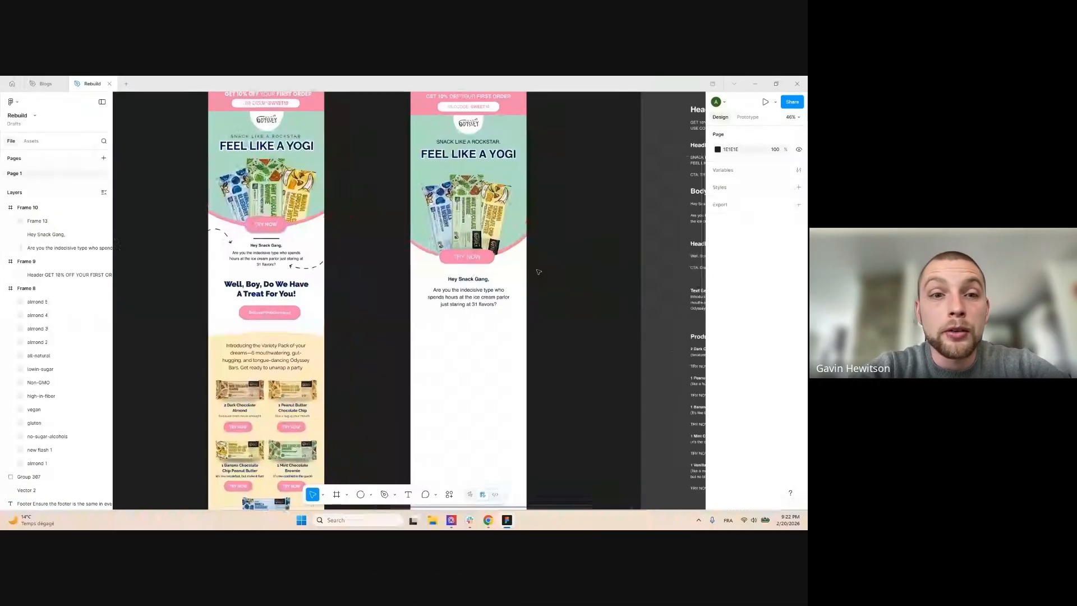
scroll(476, 302, up, 4)
click(474, 295)
shift+click(466, 266)
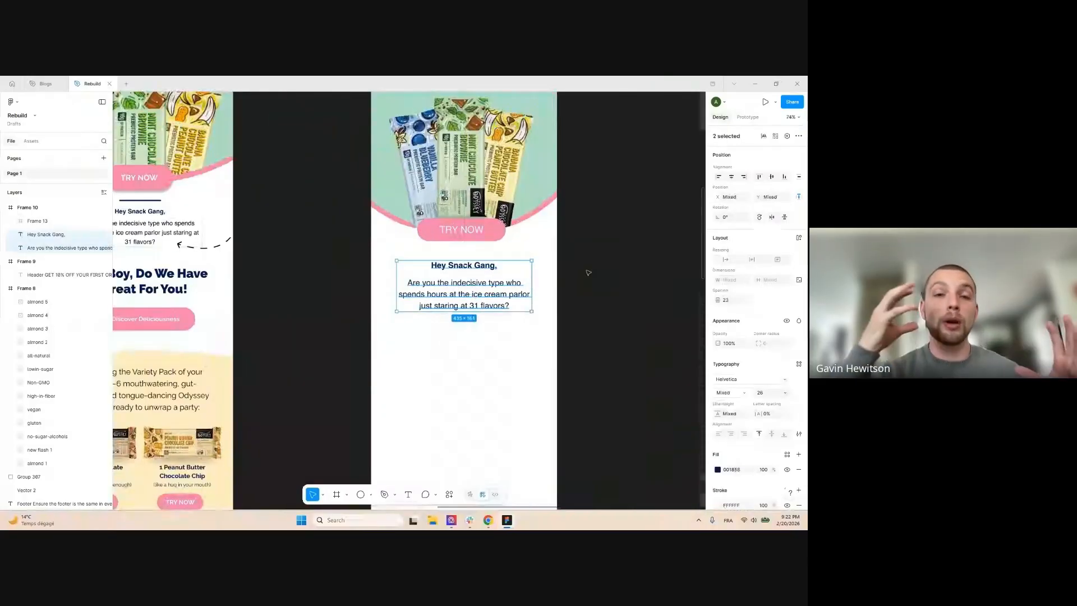
click(602, 304)
scroll(356, 240, down, 3)
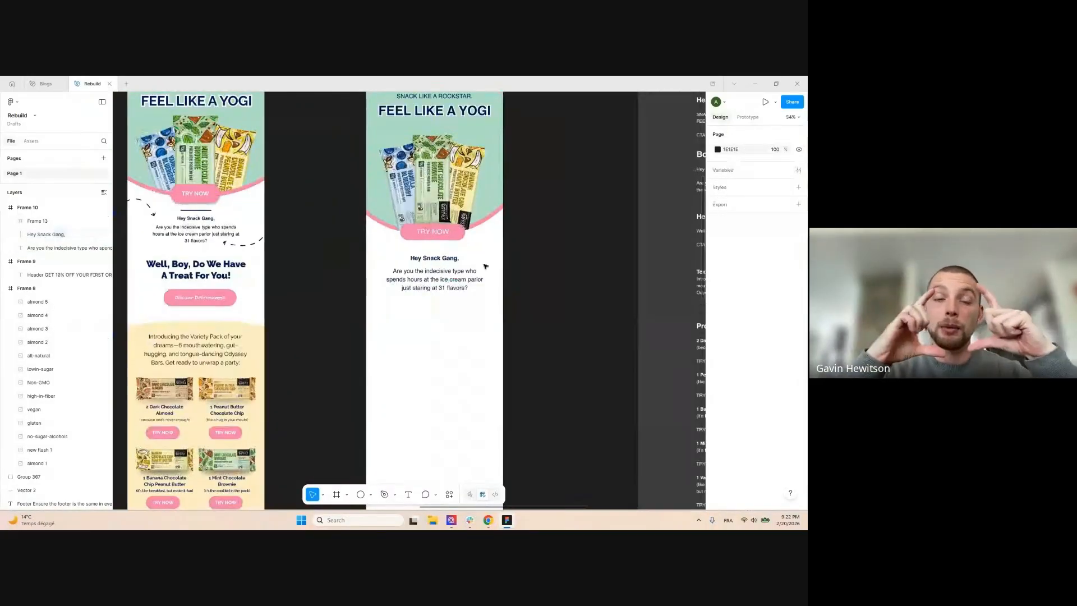
scroll(359, 246, down, 5)
scroll(353, 254, up, 3)
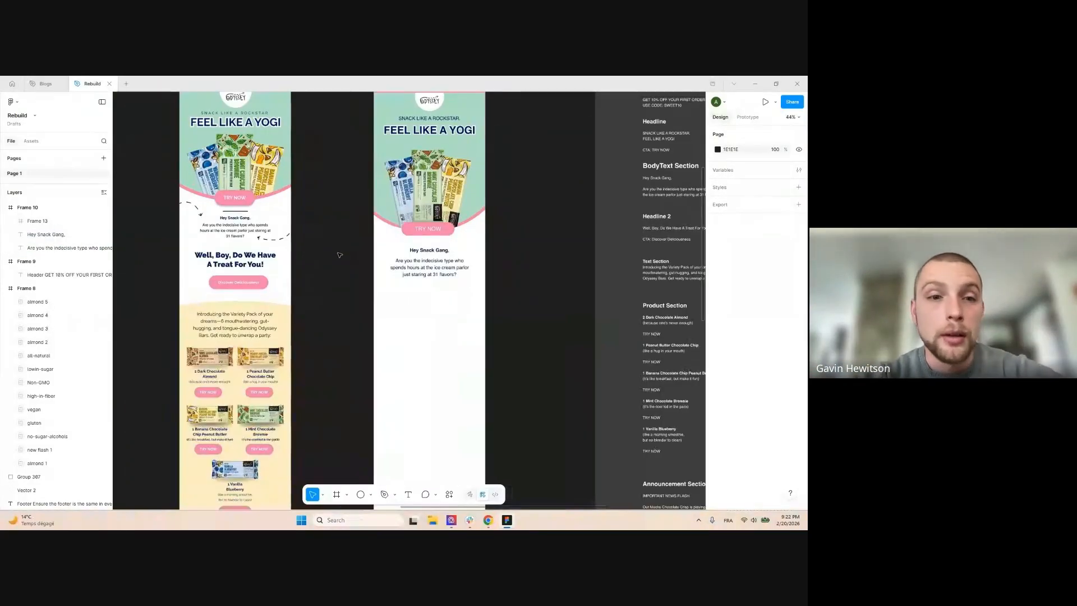
scroll(420, 303, up, 5)
click(445, 280)
scroll(549, 205, up, 1)
scroll(563, 233, down, 4)
scroll(559, 230, up, 5)
click(558, 228)
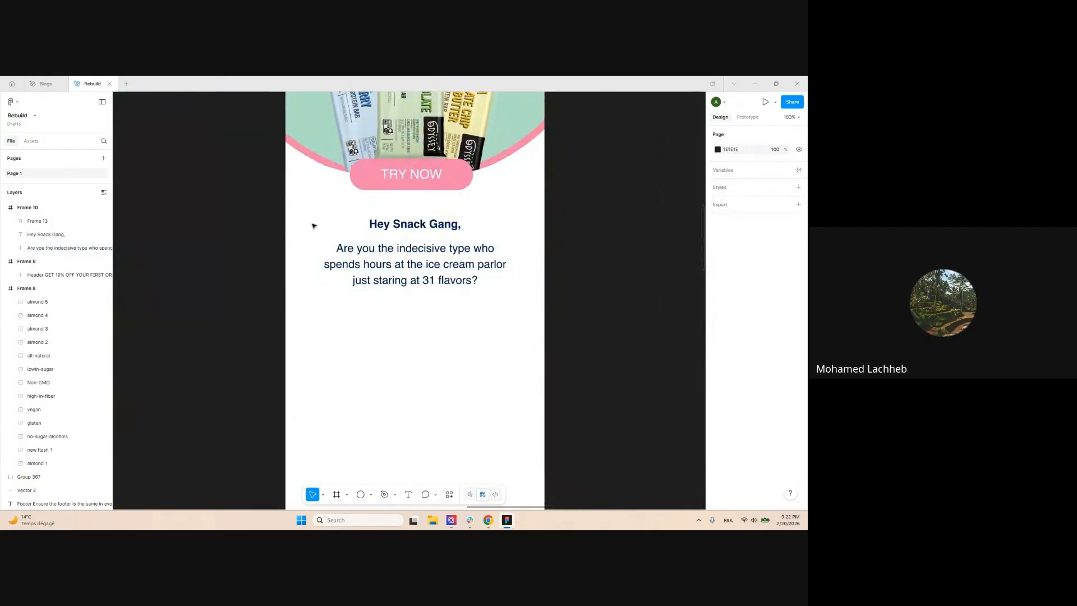
scroll(530, 272, down, 1)
scroll(529, 272, down, 3)
Wrap the greeting and body paragraph in auto-layout Frame 14 and centre it under the hero
click(474, 277)
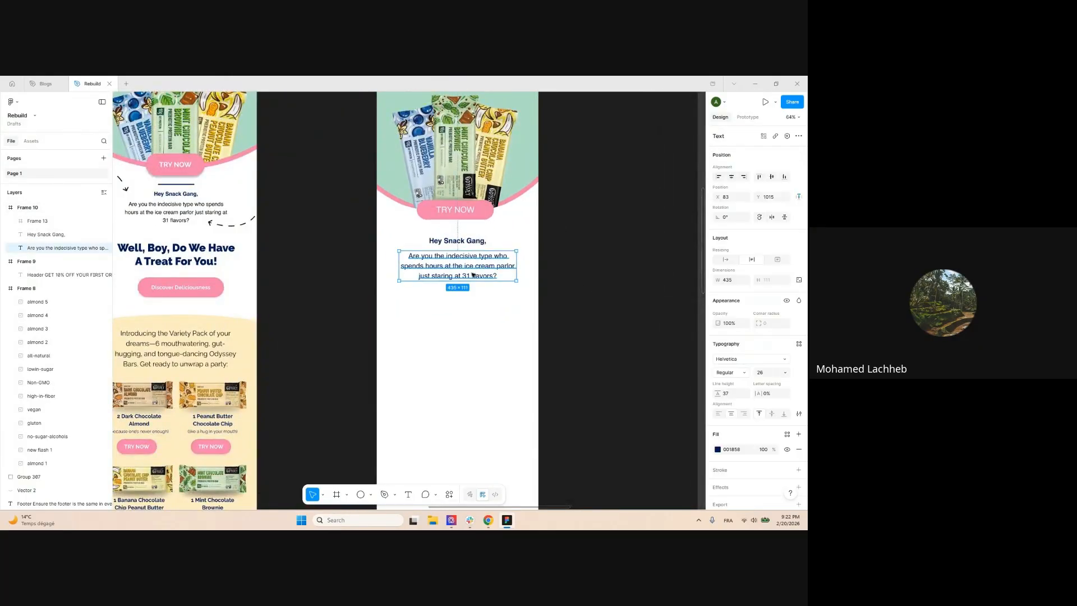
shift+click(468, 241)
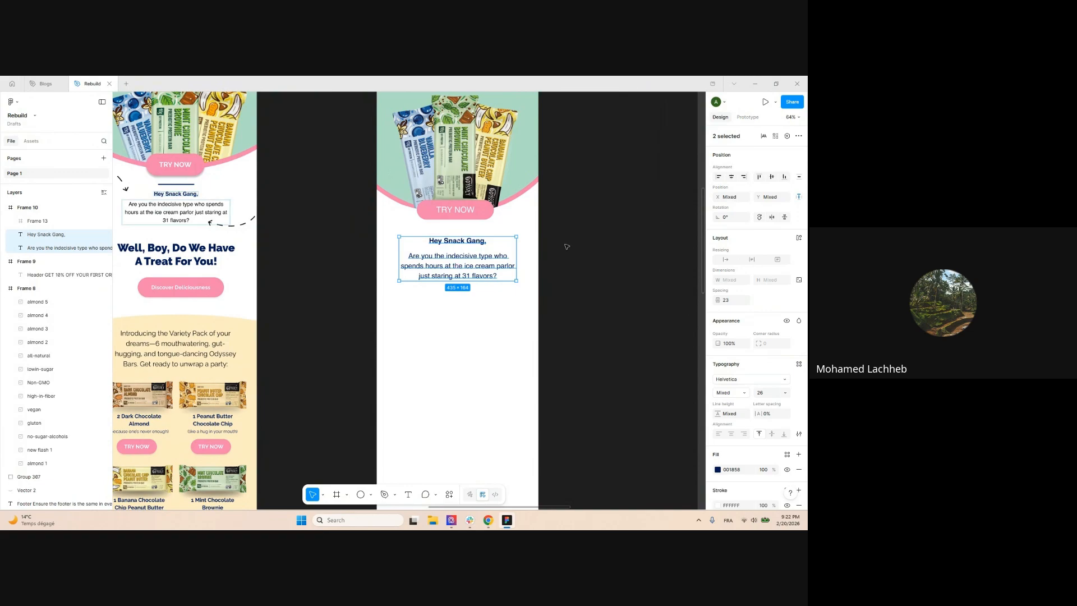
key(shift+a)
click(540, 278)
ctrl+click(484, 267)
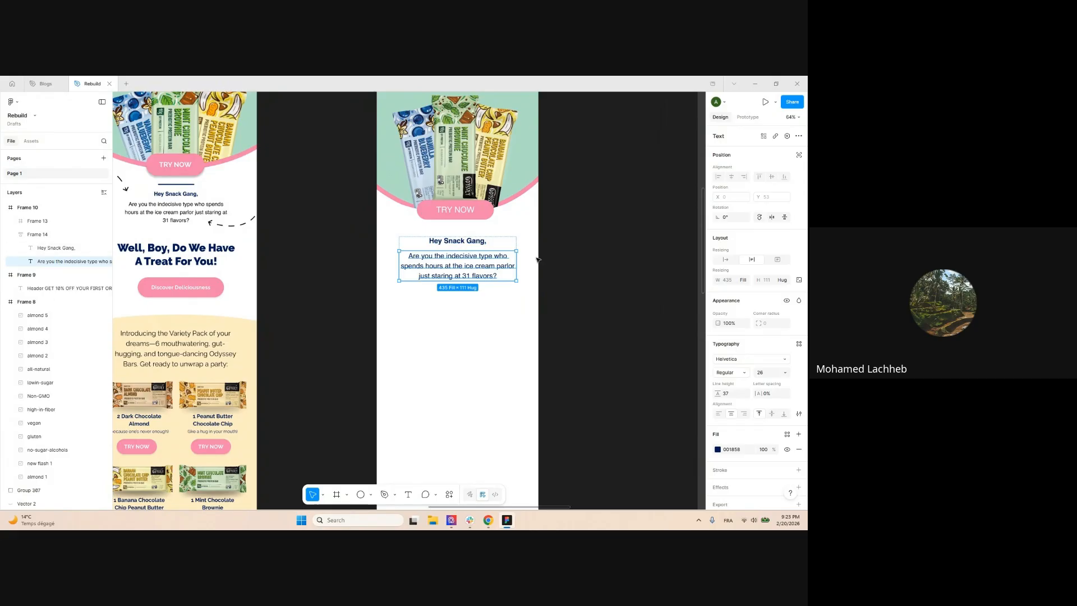
key(shift+a)
drag(438, 268, 465, 273)
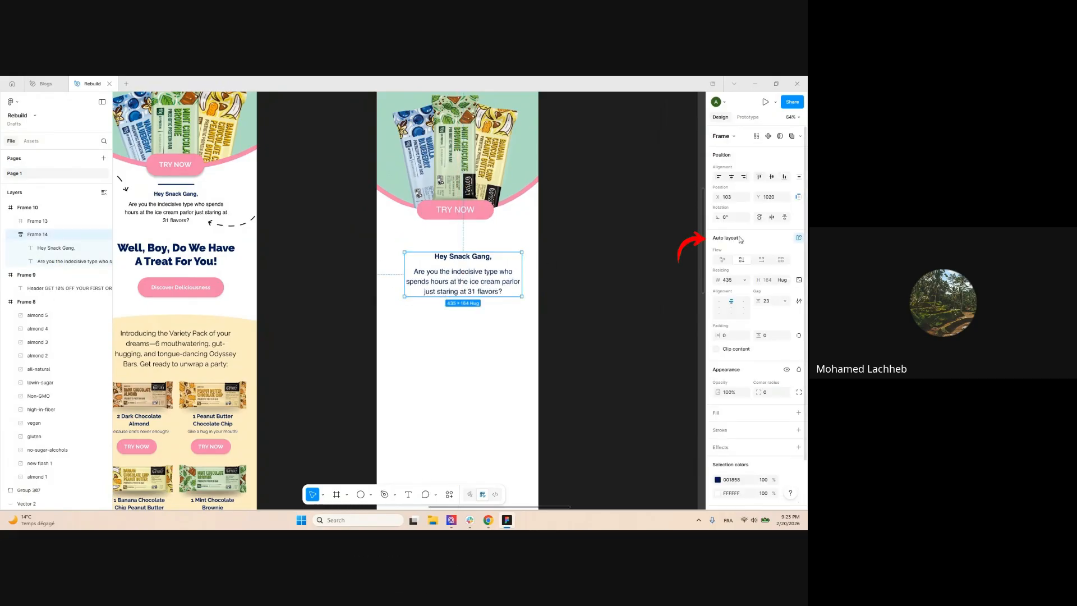
click(596, 284)
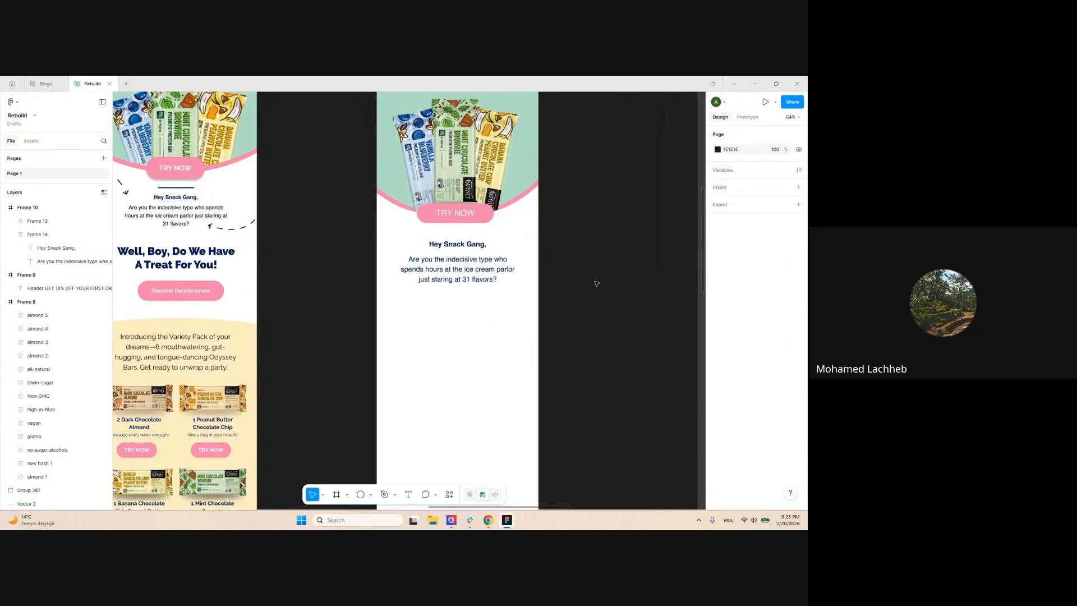
scroll(449, 246, down, 5)
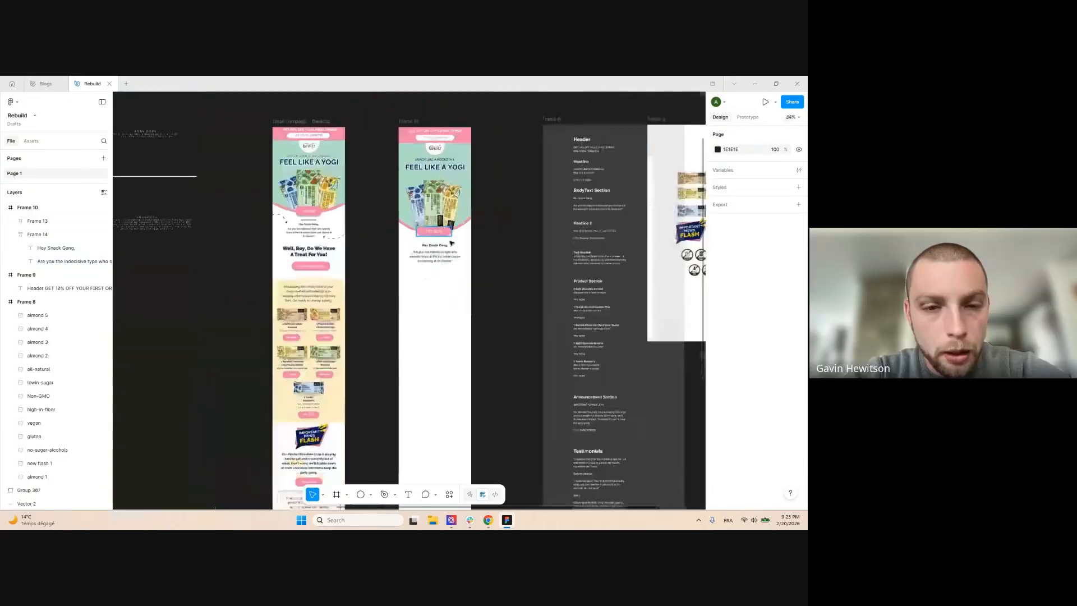
scroll(428, 244, up, 3)
click(464, 265)
click(385, 283)
scroll(385, 282, down, 2)
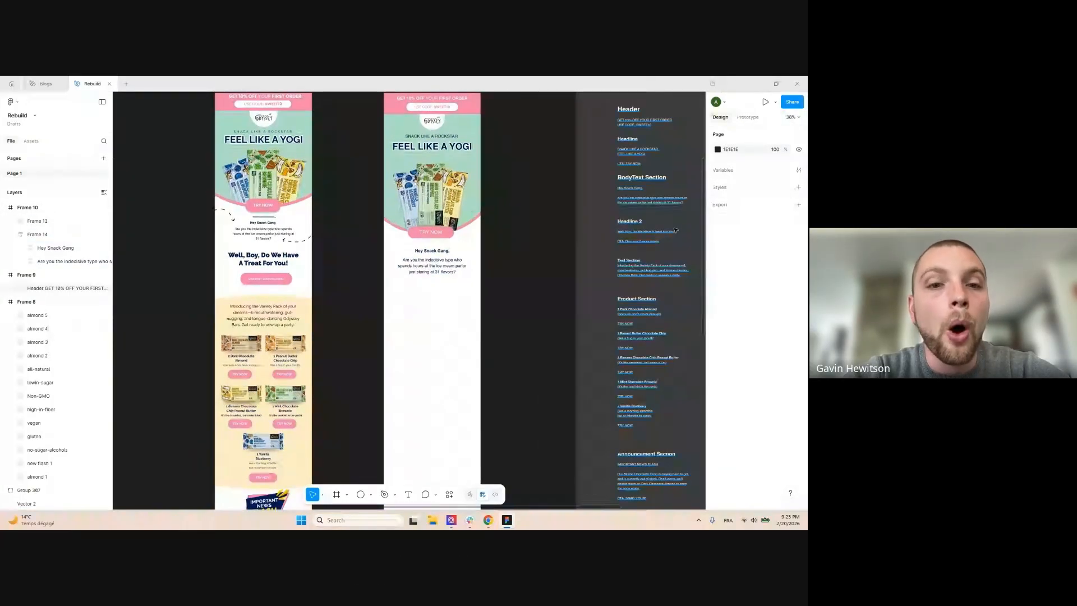
scroll(691, 202, up, 1)
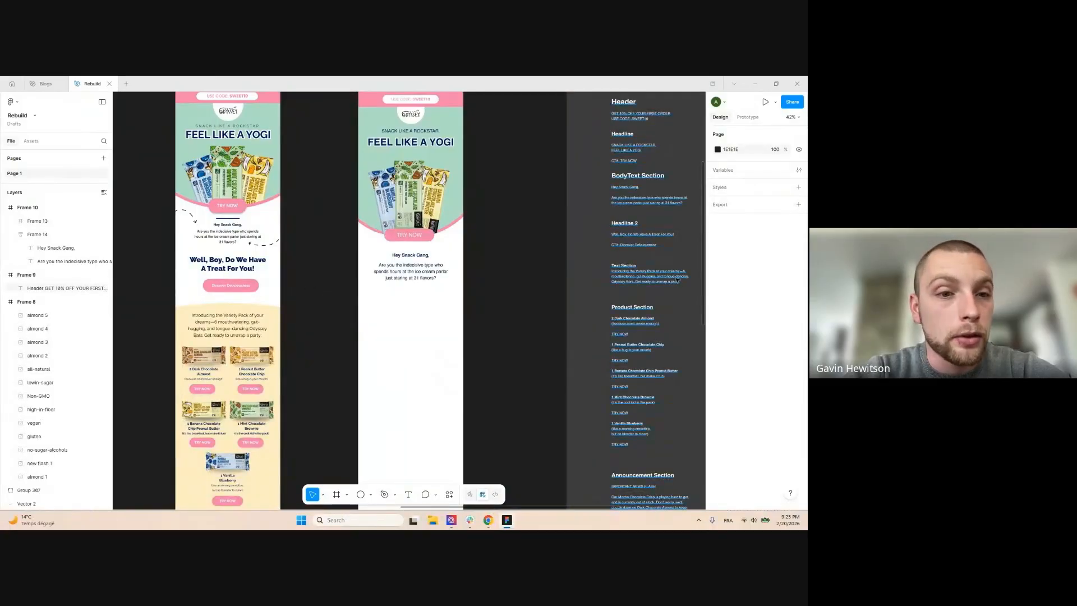
scroll(329, 275, up, 2)
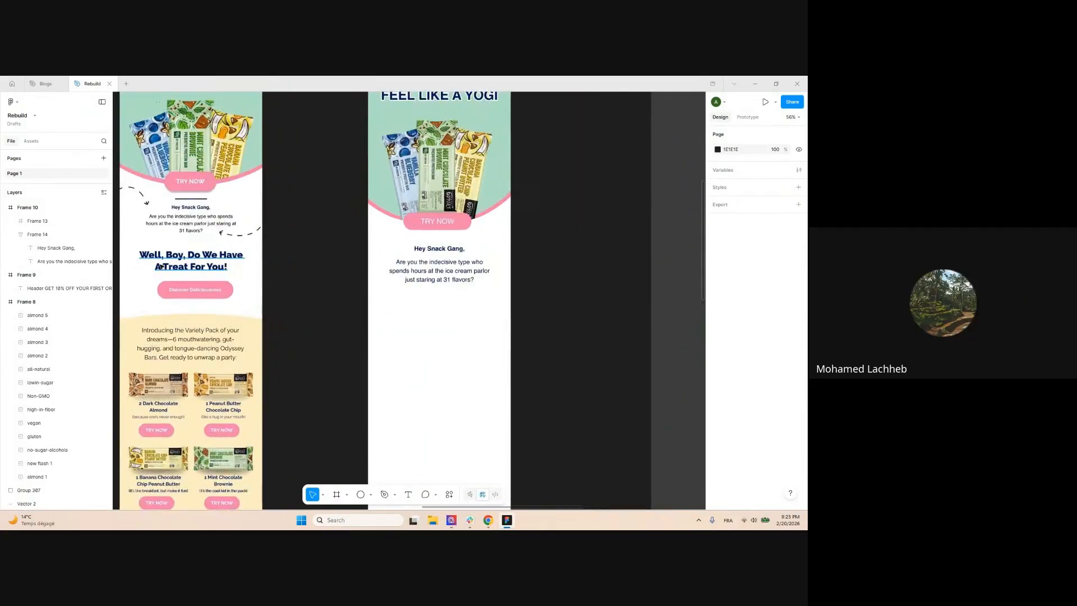
scroll(178, 268, down, 2)
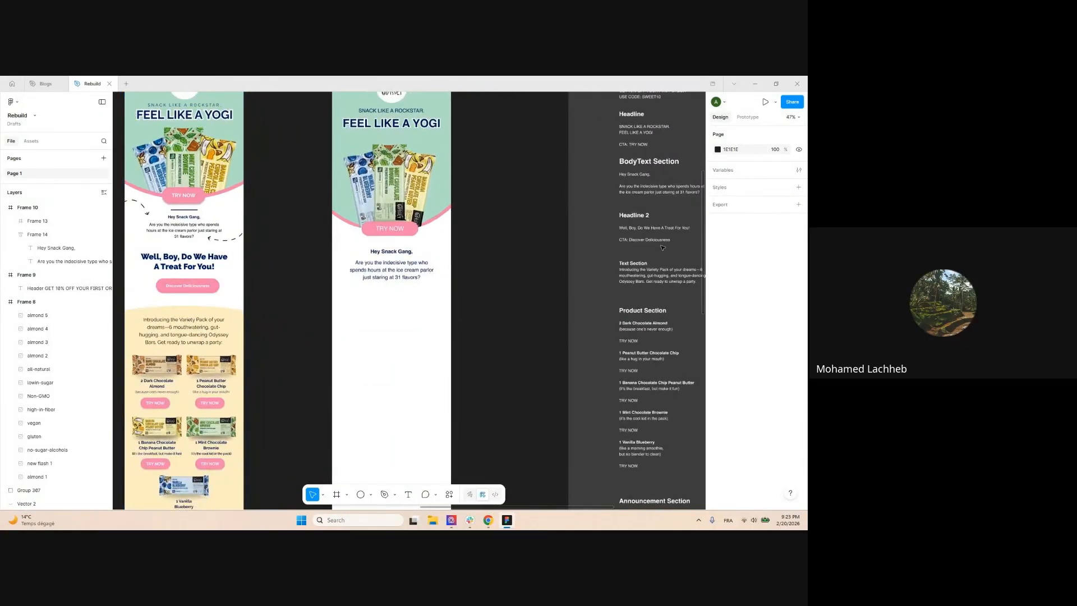
scroll(647, 259, down, 1)
scroll(647, 227, up, 4)
click(632, 227)
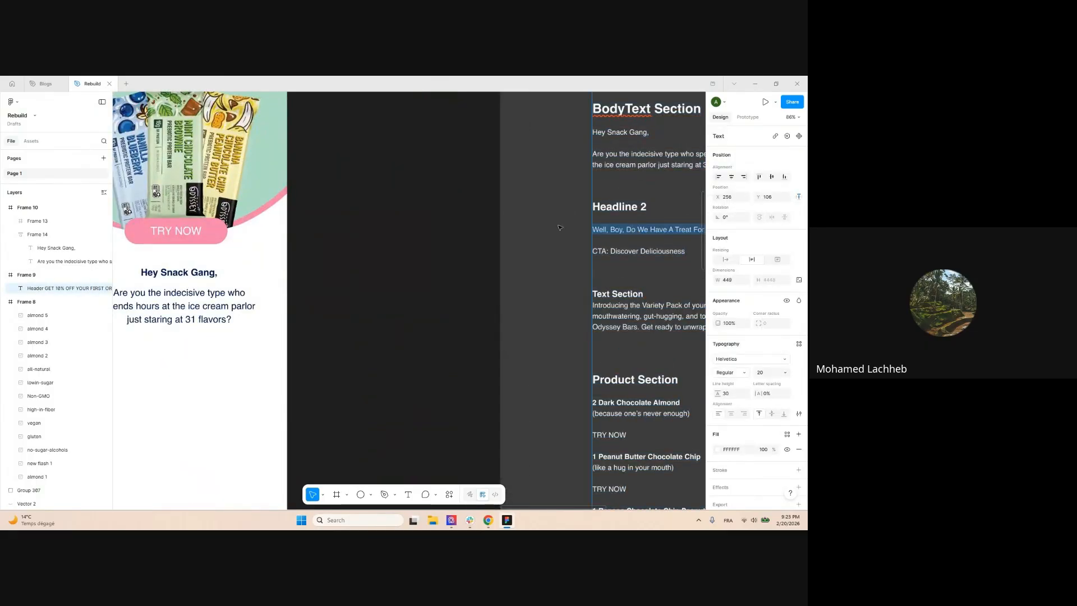
Duplicate the greeting below the body text as the pasted second headline at size 40 with wider line spacing
scroll(556, 227, down, 4)
click(384, 255)
drag(384, 255, 388, 310)
scroll(389, 311, up, 3)
key(Return)
text(Well, Boy, Do We Have A Treat For You!)
key(ctrl+a)
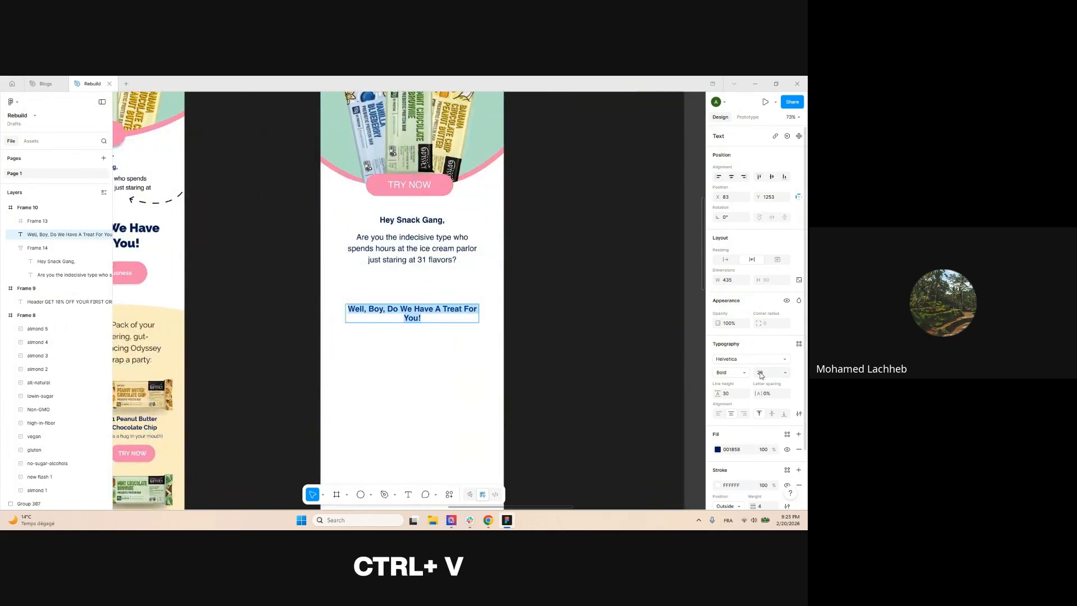
text(40)
key(Return)
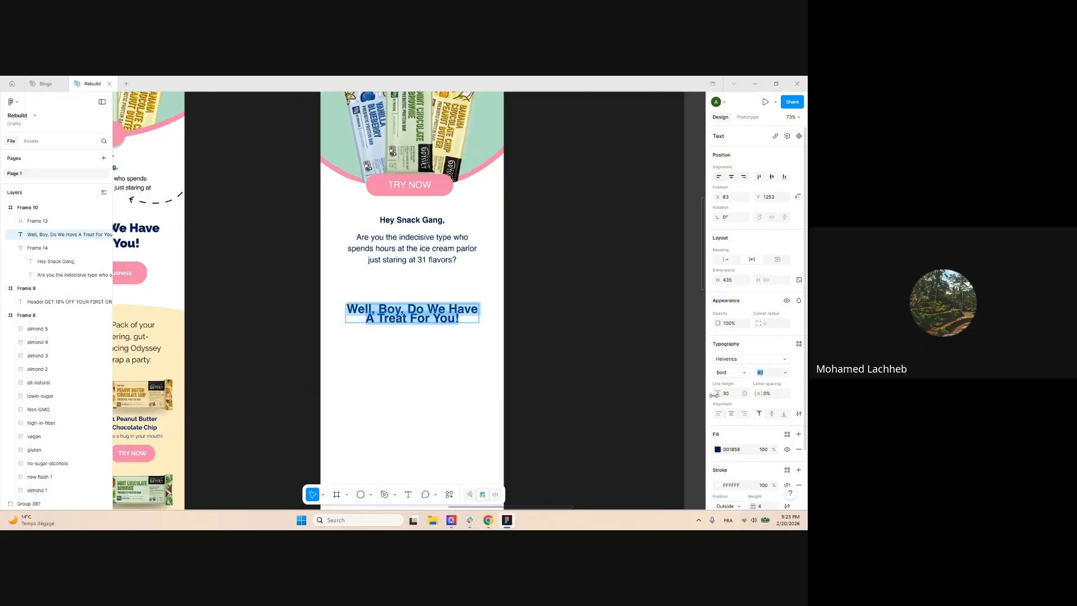
drag(716, 394, 723, 394)
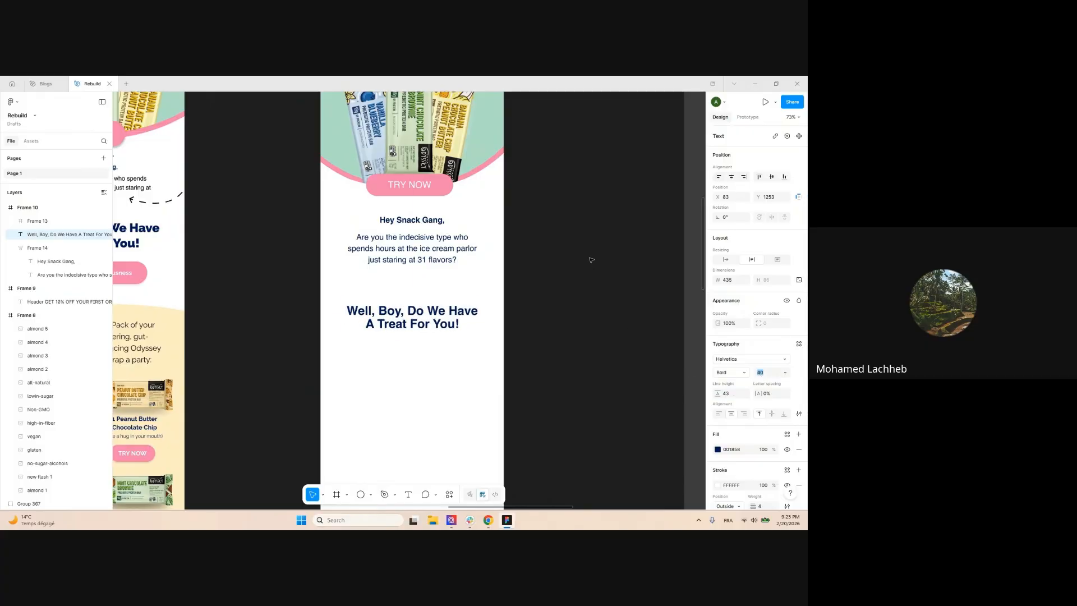
scroll(540, 230, down, 4)
key(Escape)
Duplicate the TRY NOW button beneath the new headline
drag(490, 208, 481, 293)
scroll(536, 272, up, 4)
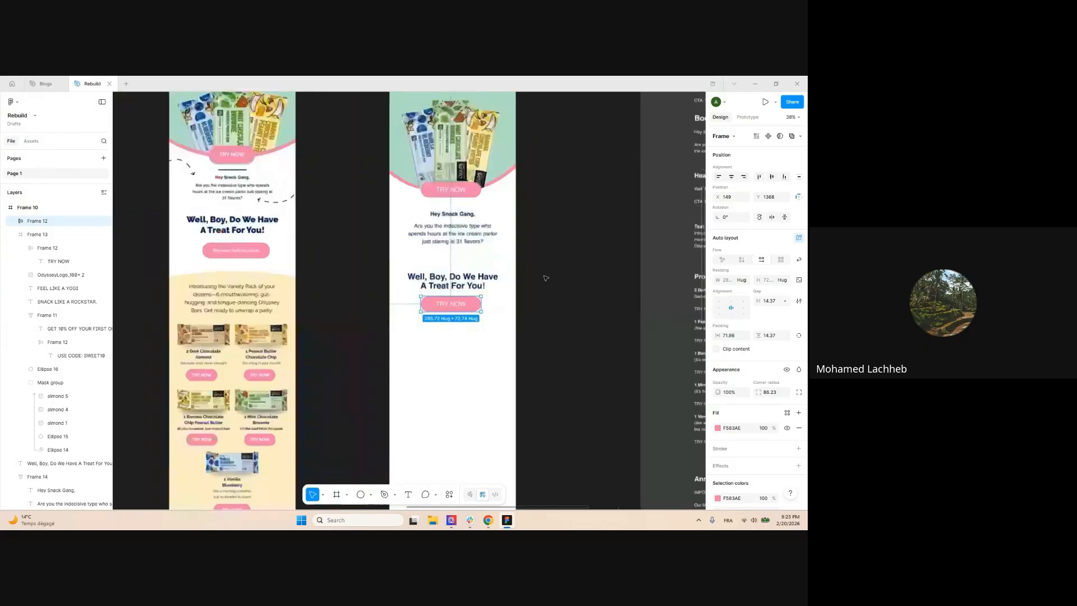
click(557, 281)
scroll(557, 281, down, 3)
drag(553, 241, 564, 257)
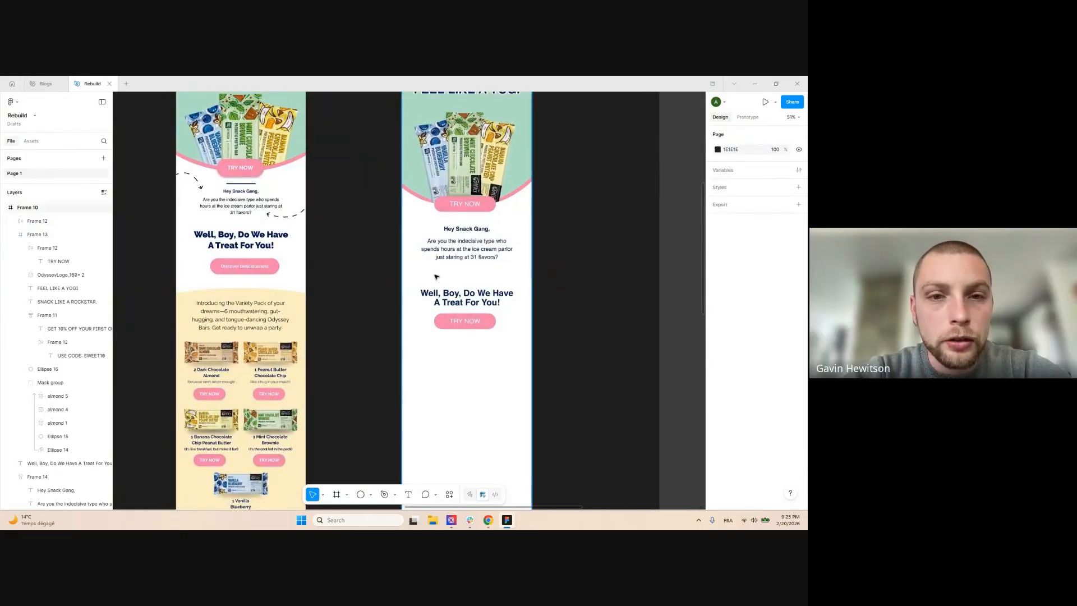
scroll(418, 277, down, 5)
scroll(567, 272, up, 3)
Copy 'Discover Deliciousness' from the copy notes into the second button's label
double_click(522, 233)
scroll(522, 233, up, 1)
drag(554, 232, 513, 232)
key(ctrl+c)
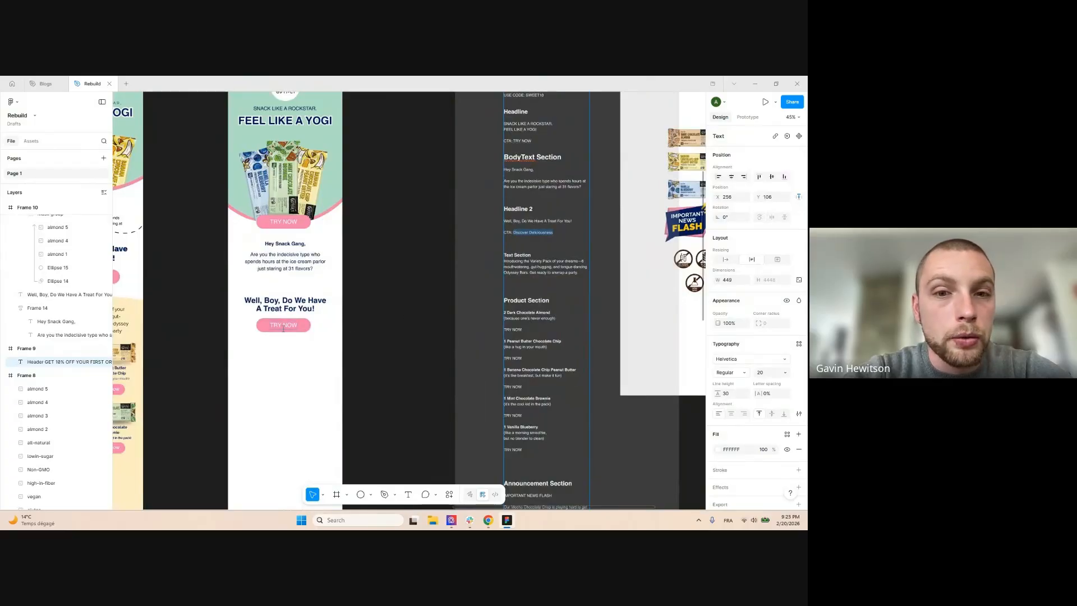
double_click(284, 325)
key(ctrl+v)
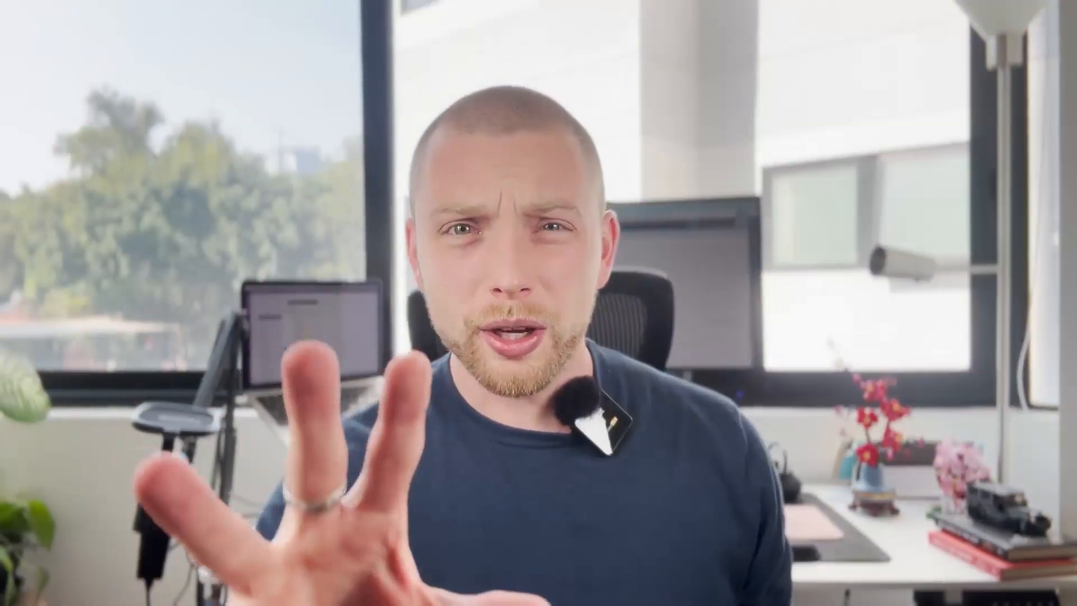
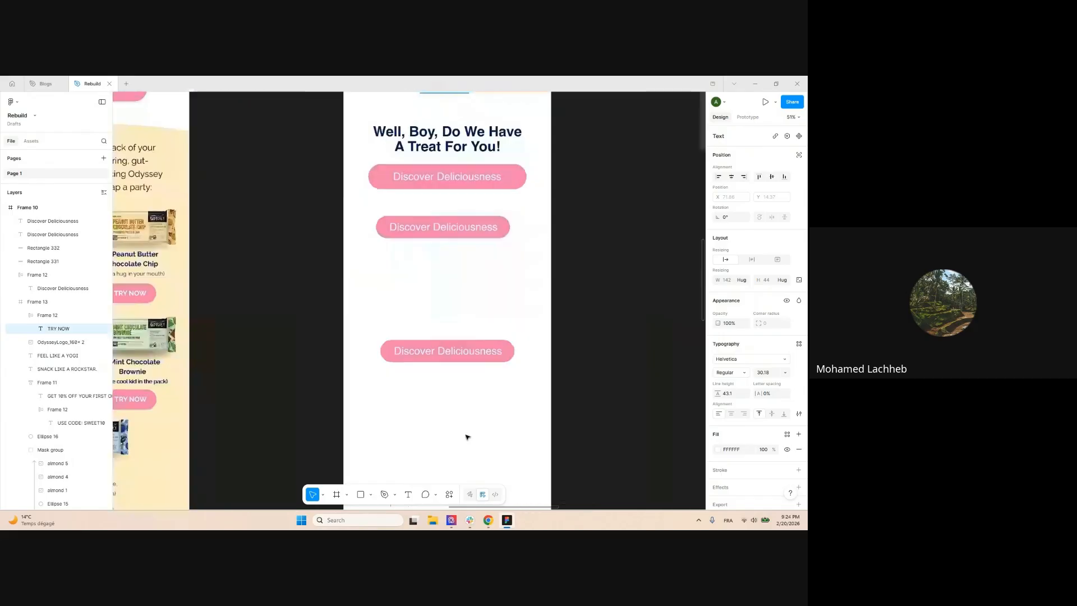
Relabel the third button TRY NOW and narrow its pink background to fit
double_click(435, 335)
text(TRY NOW)
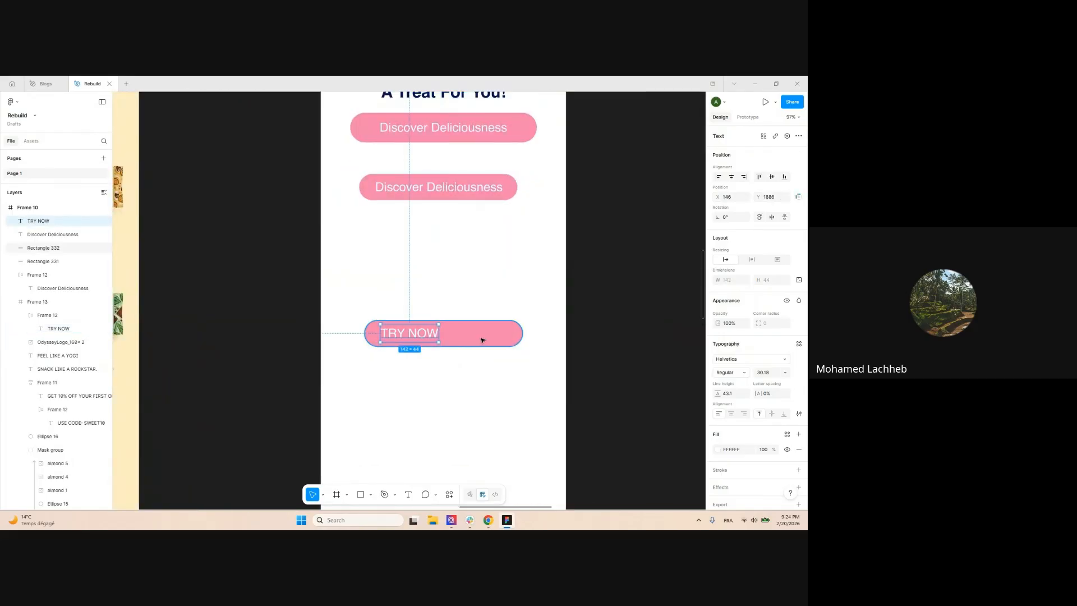
click(482, 340)
drag(505, 329, 461, 329)
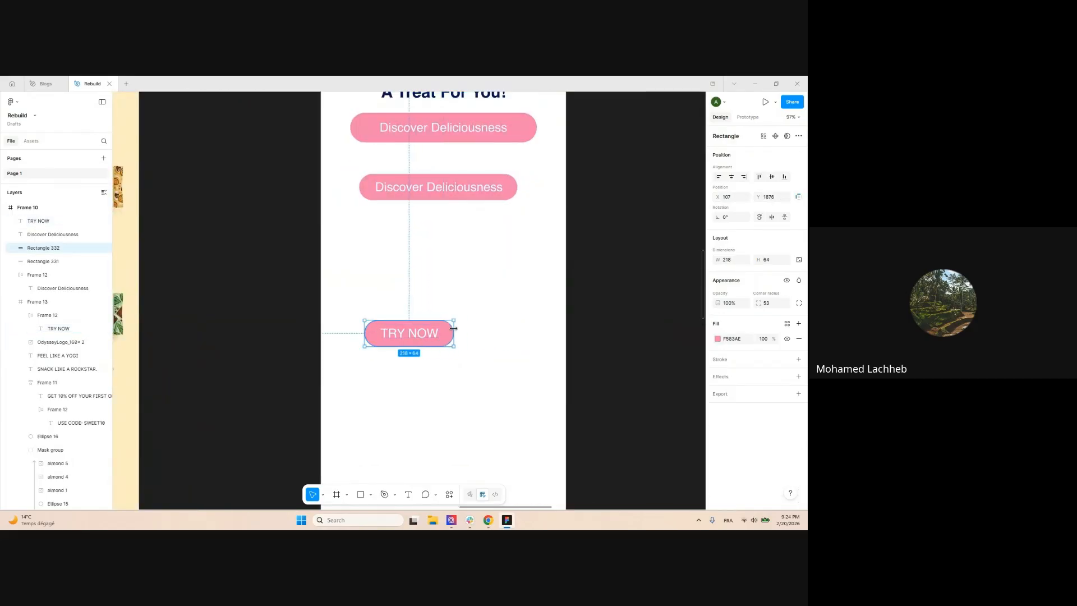
drag(375, 297, 399, 302)
scroll(487, 285, down, 3)
scroll(488, 286, up, 5)
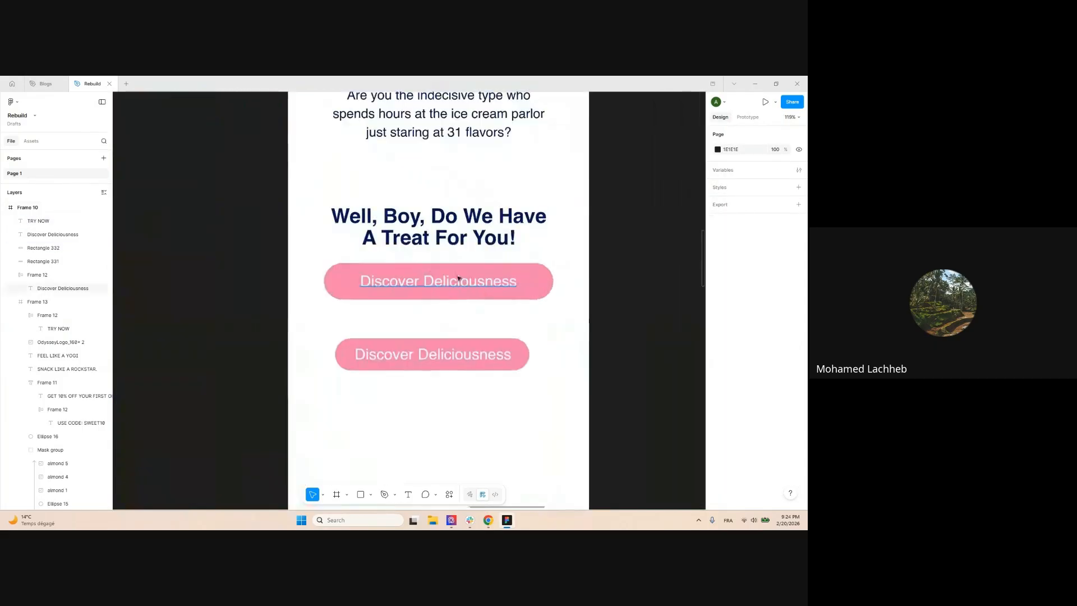
scroll(426, 380, down, 5)
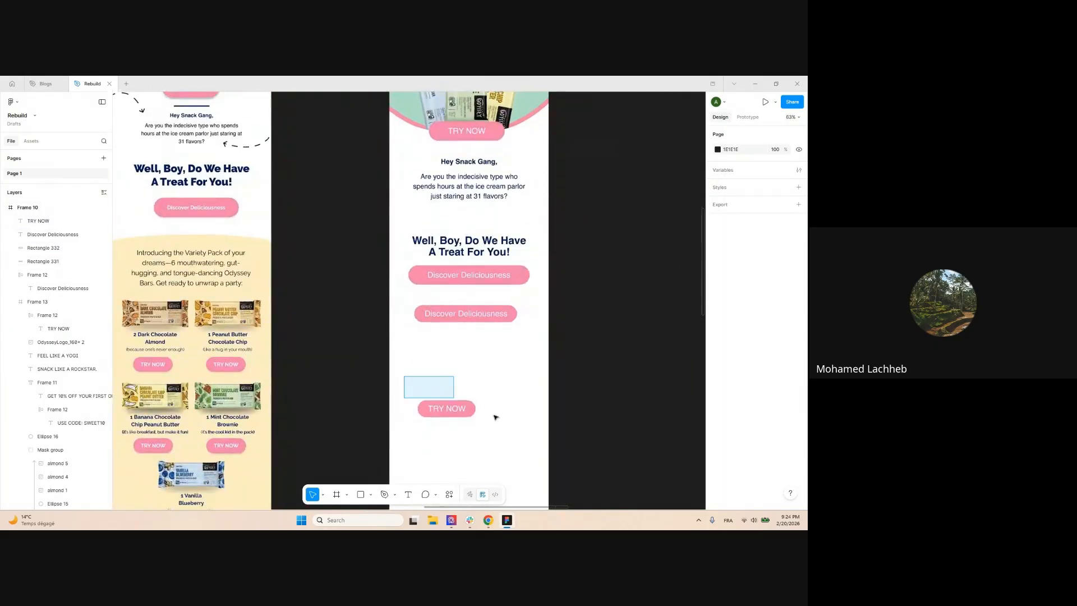
drag(496, 418, 525, 436)
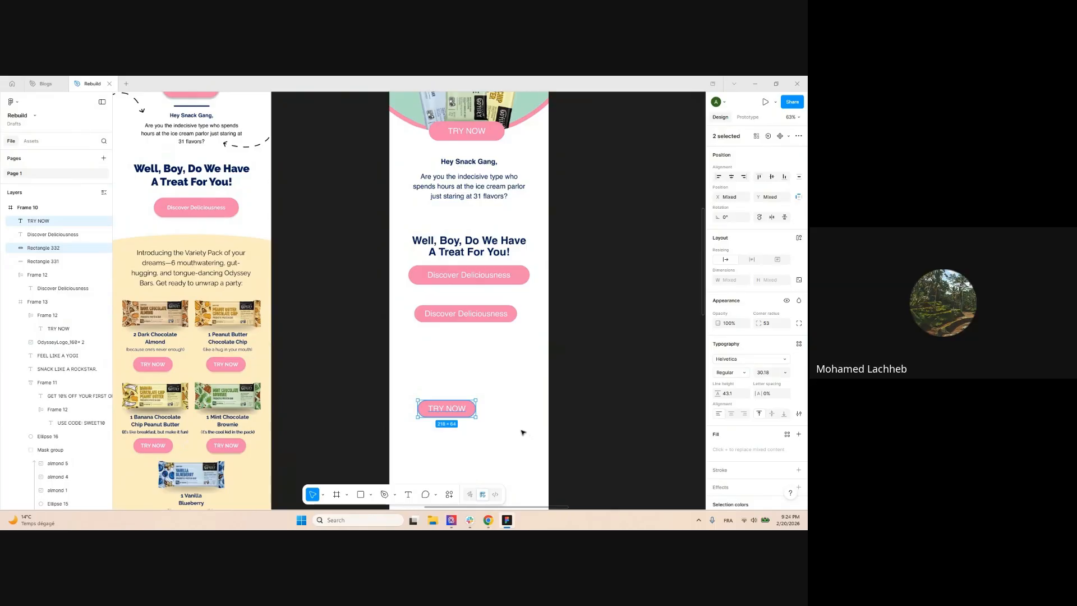
key(Return)
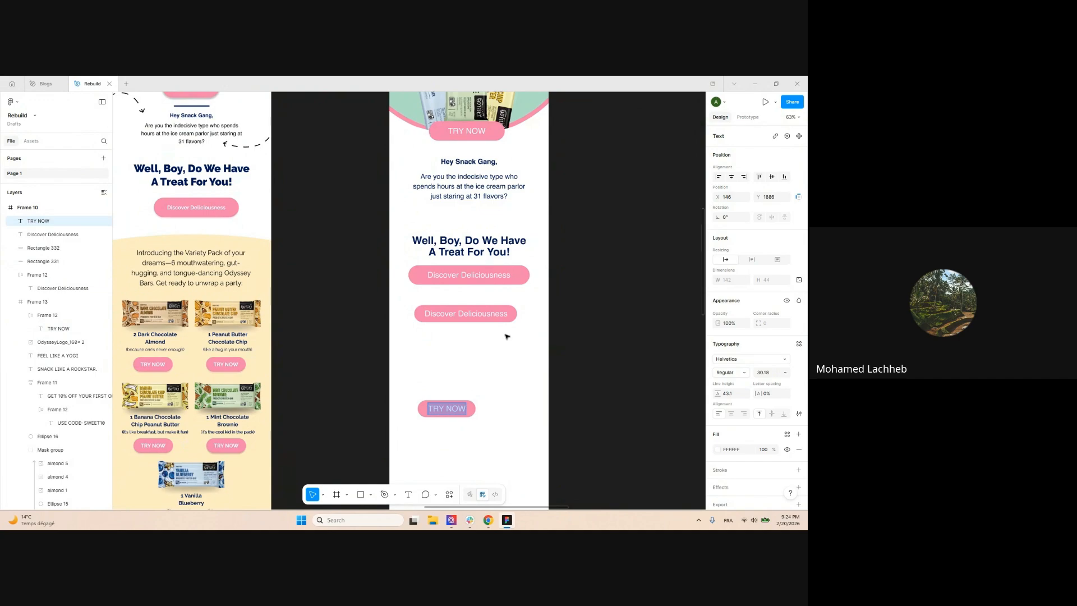
Change another duplicate button's Discover Deliciousness label to TRY NOW
scroll(506, 336, up, 1)
double_click(473, 310)
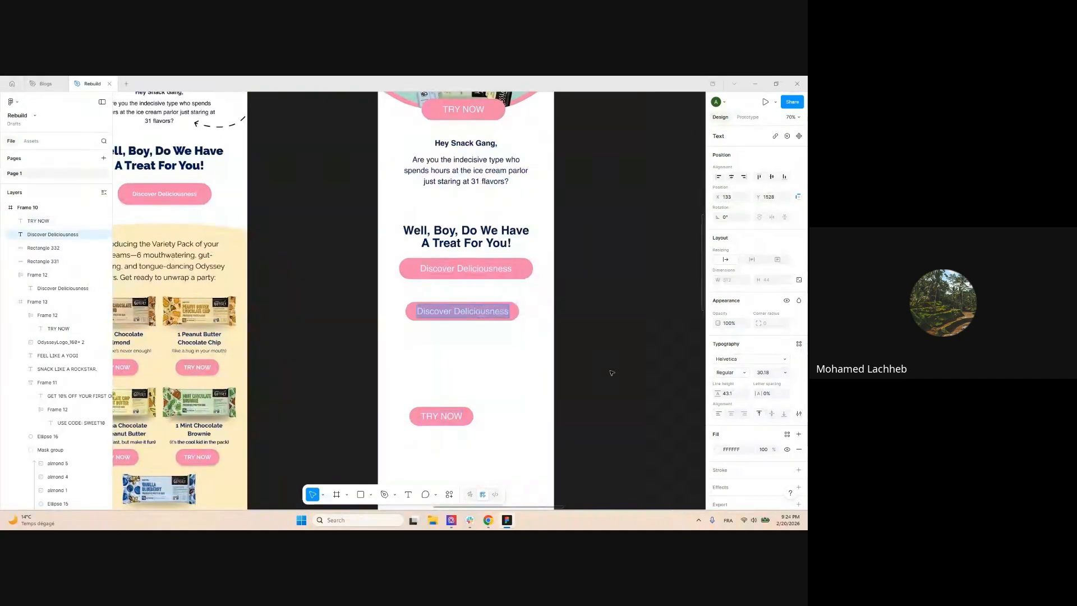
click(492, 305)
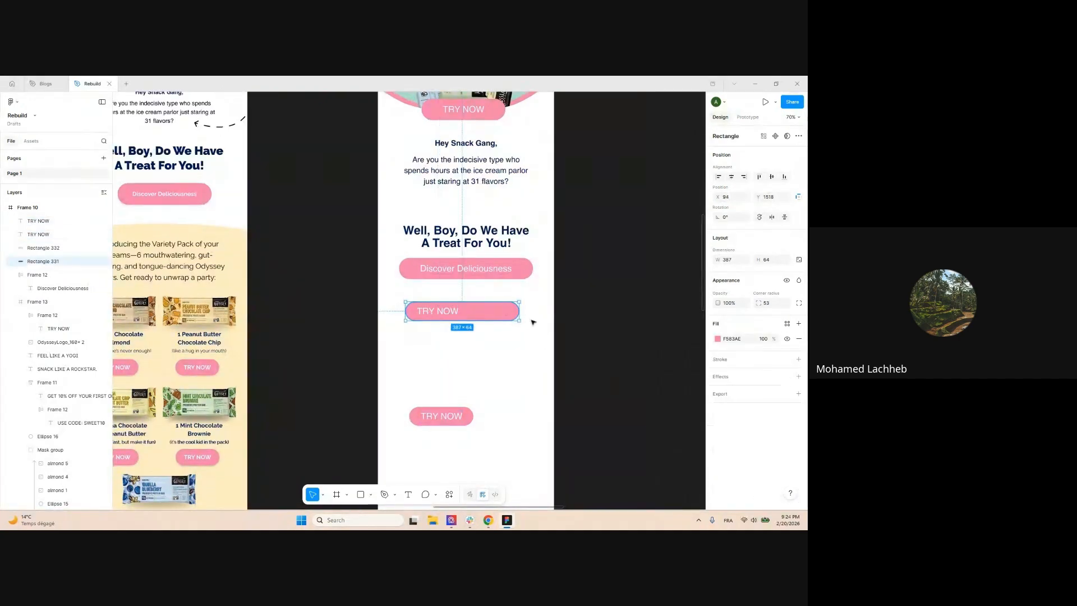
scroll(438, 287, up, 1)
scroll(470, 315, up, 3)
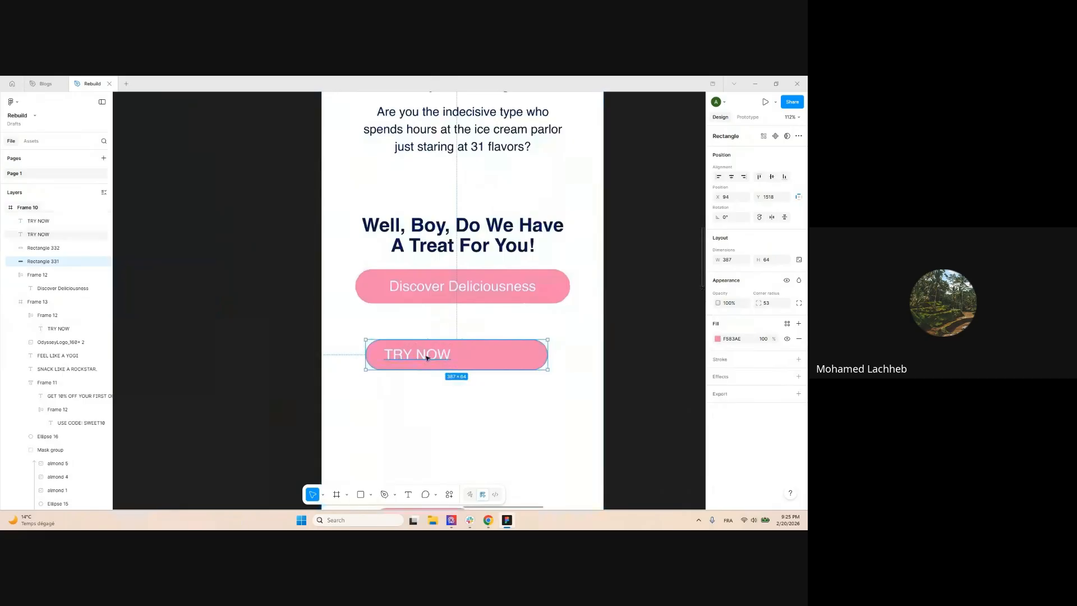
key(Return)
key(ctrl+c)
double_click(483, 287)
key(ctrl+a)
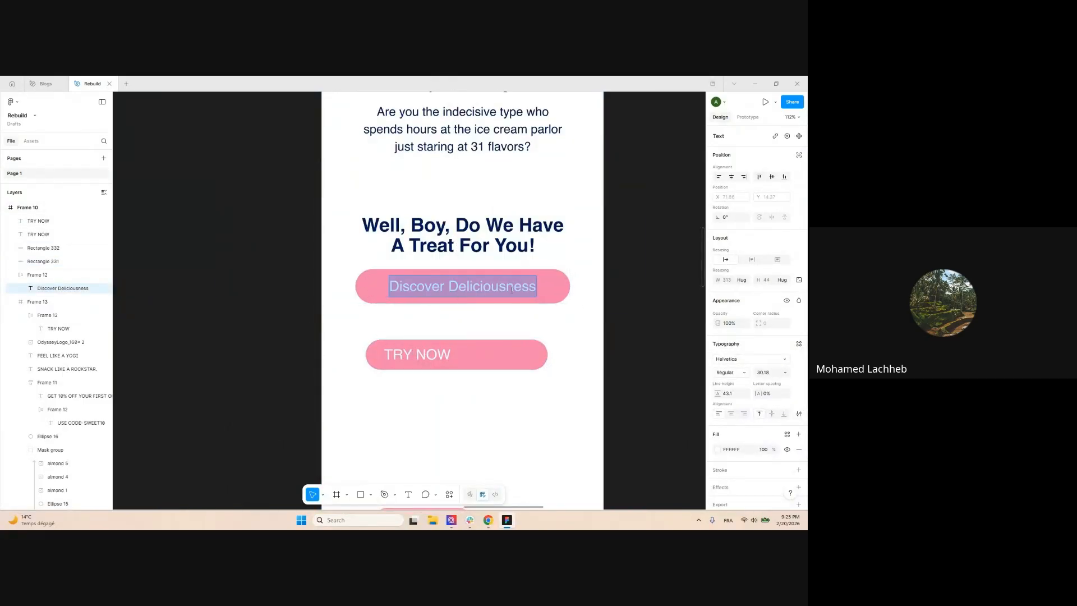
key(ctrl+v)
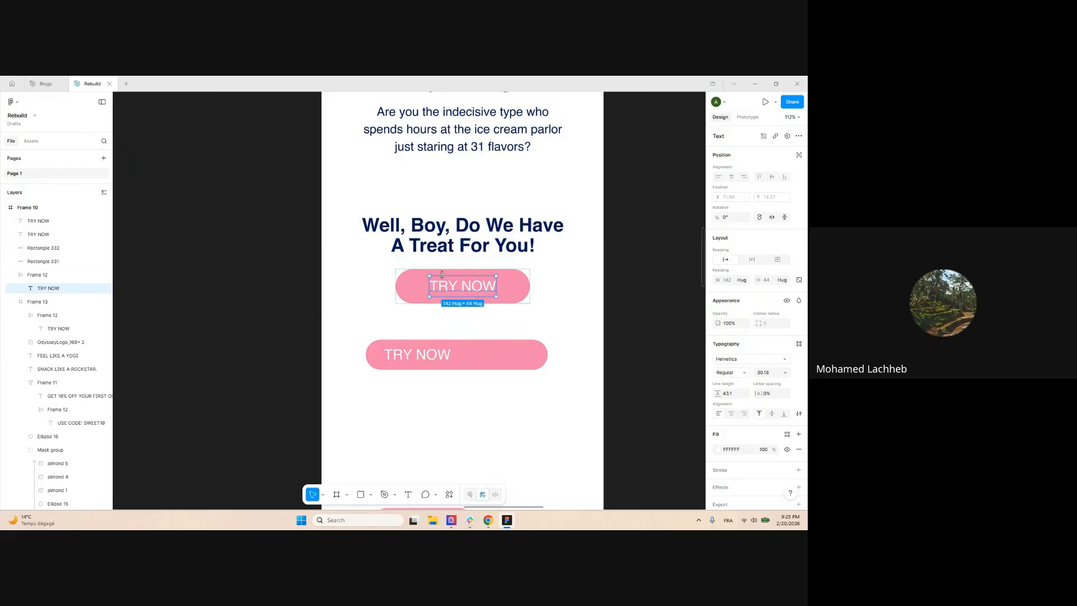
Select both TRY NOW buttons with their backgrounds and delete them
scroll(442, 274, down, 5)
drag(409, 389, 497, 297)
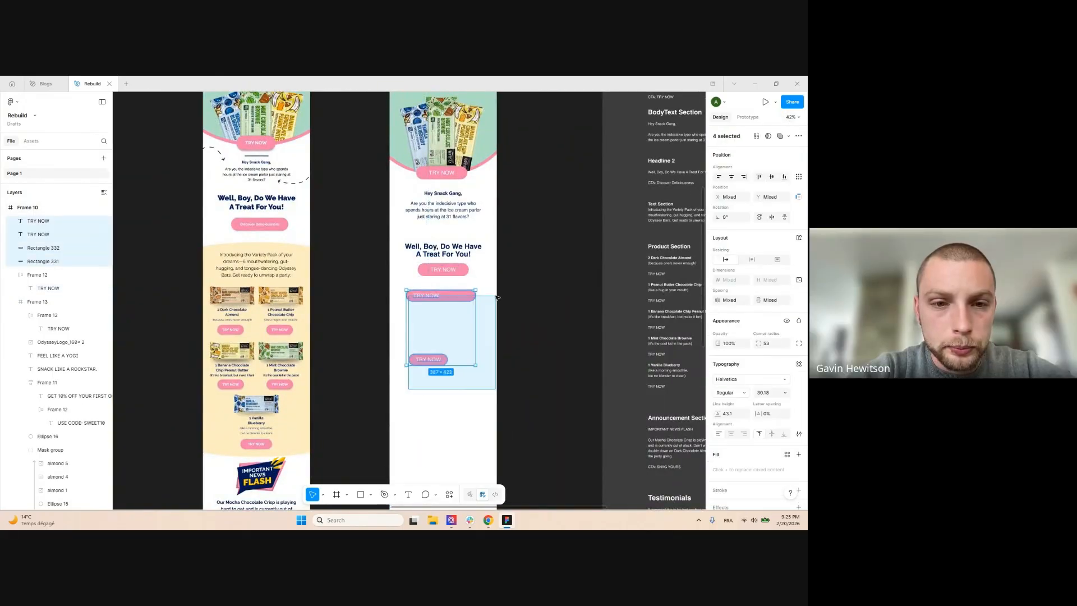
key(ctrl+z)
key(ctrl+z)
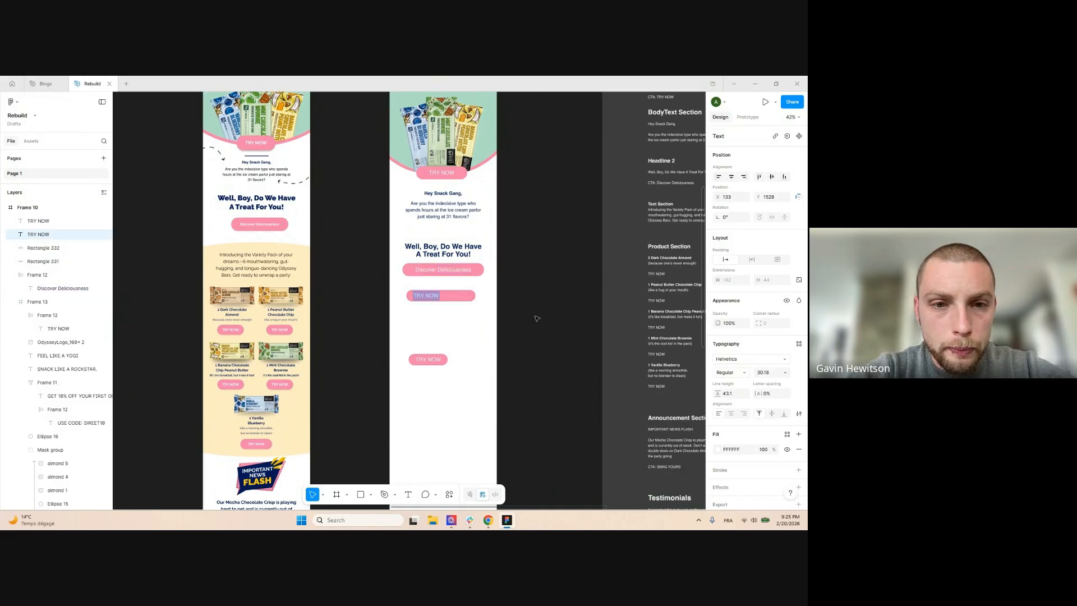
drag(395, 395, 505, 289)
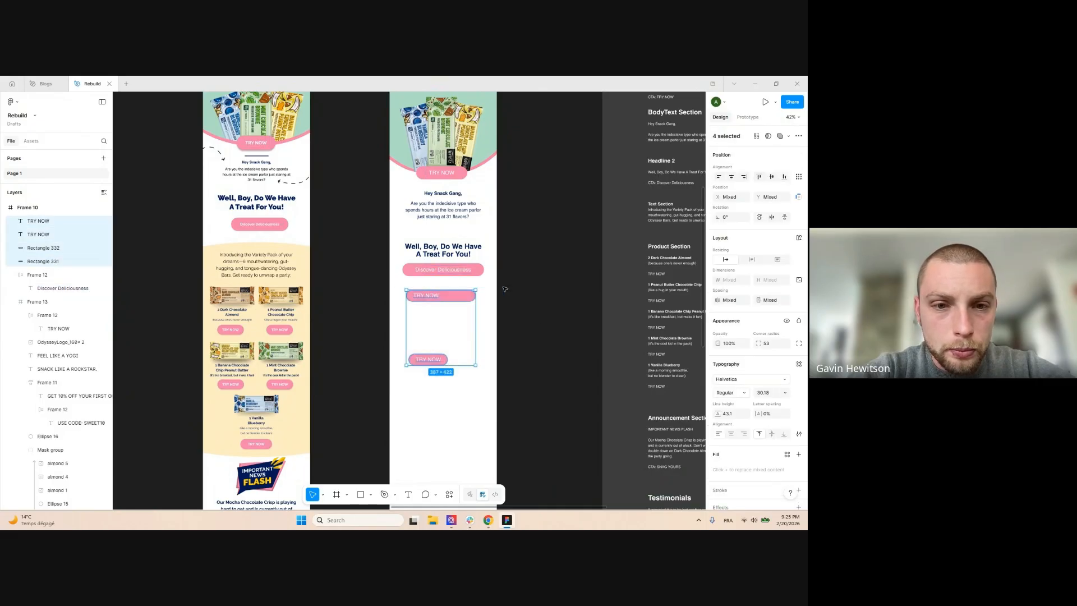
key(Delete)
scroll(501, 266, up, 3)
Wrap the Well, Boy headline and Discover Deliciousness button in auto-layout Frame 15, spaced 29
click(448, 267)
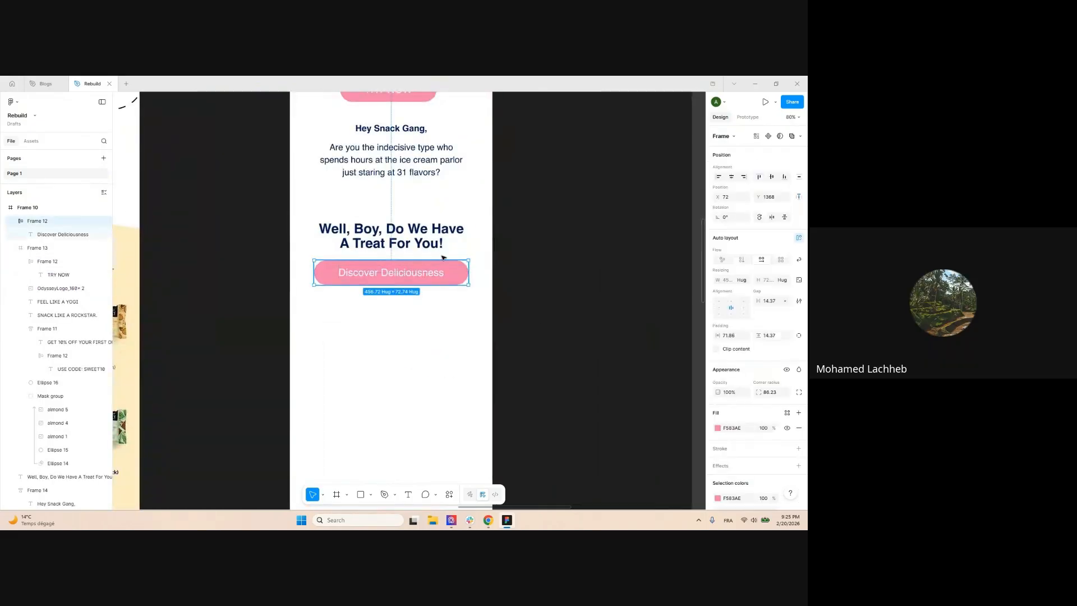
shift+click(449, 236)
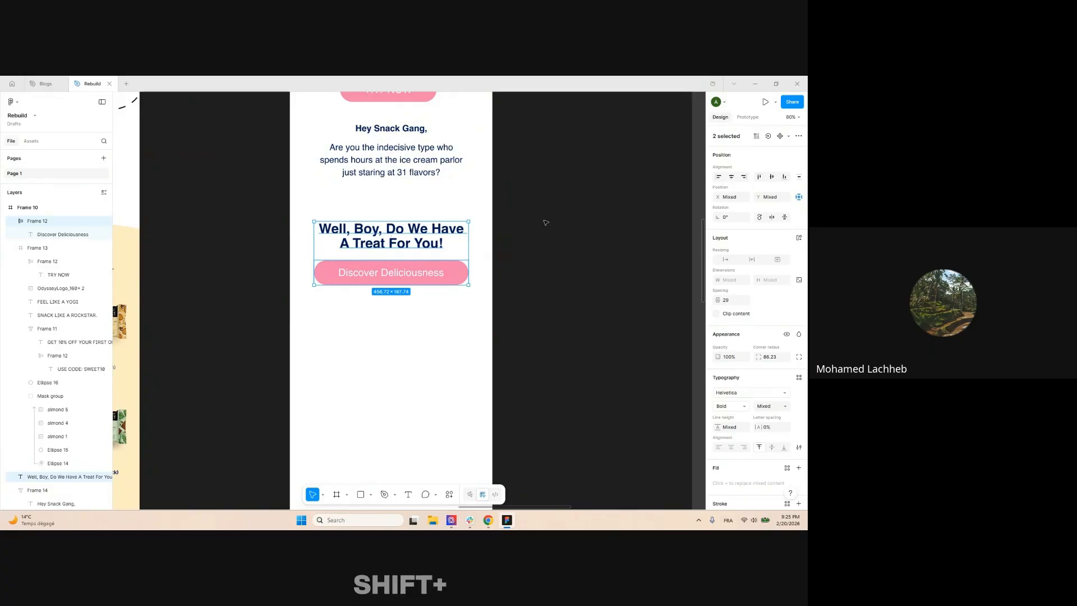
key(shift+a)
scroll(533, 191, down, 2)
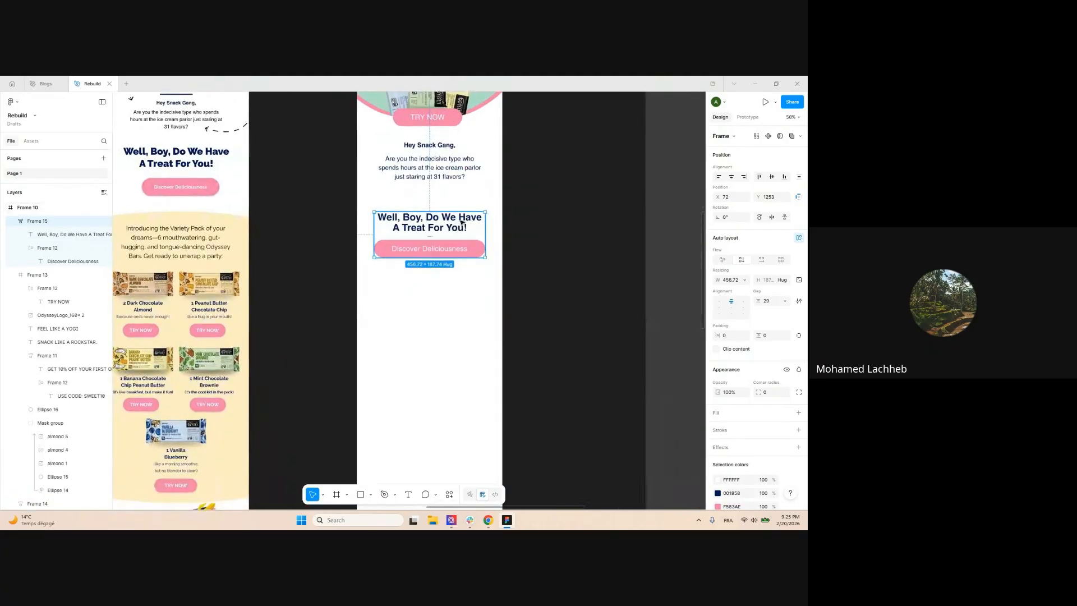
scroll(558, 208, down, 3)
click(565, 286)
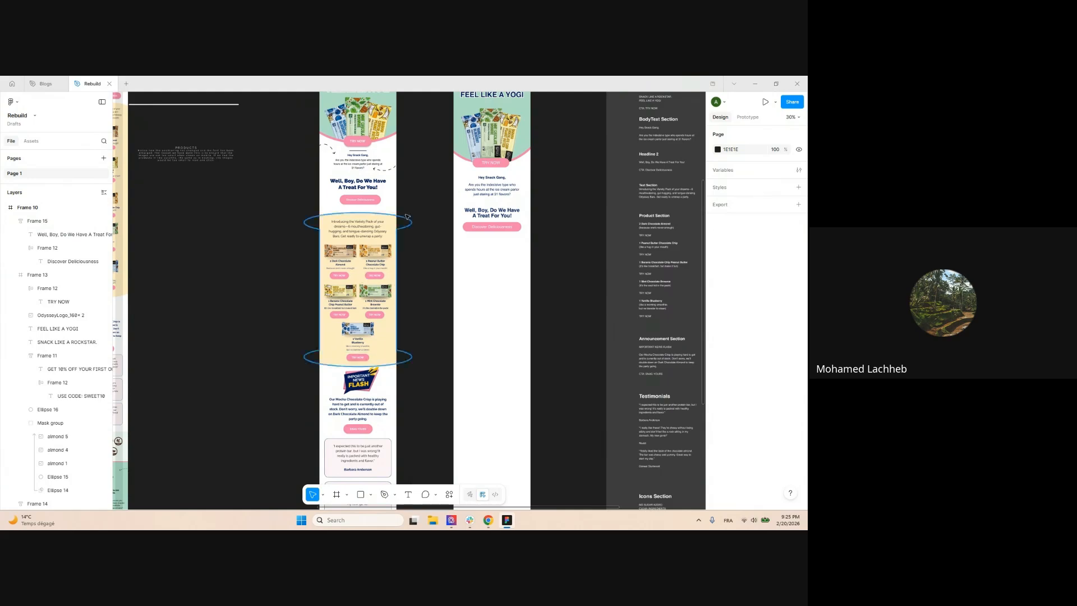
scroll(408, 217, up, 3)
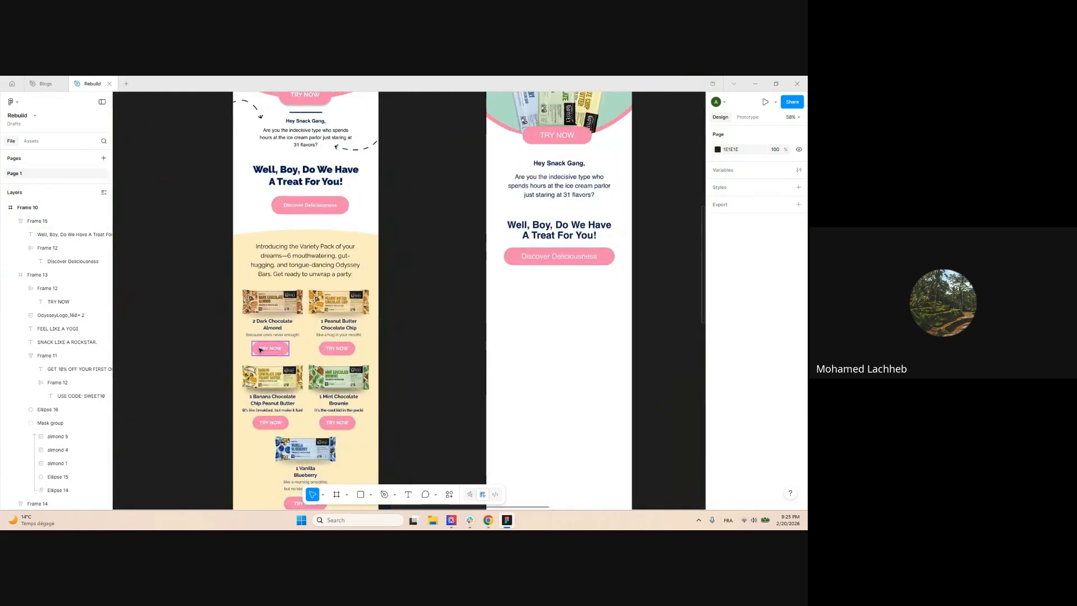
scroll(261, 349, down, 3)
scroll(579, 231, up, 5)
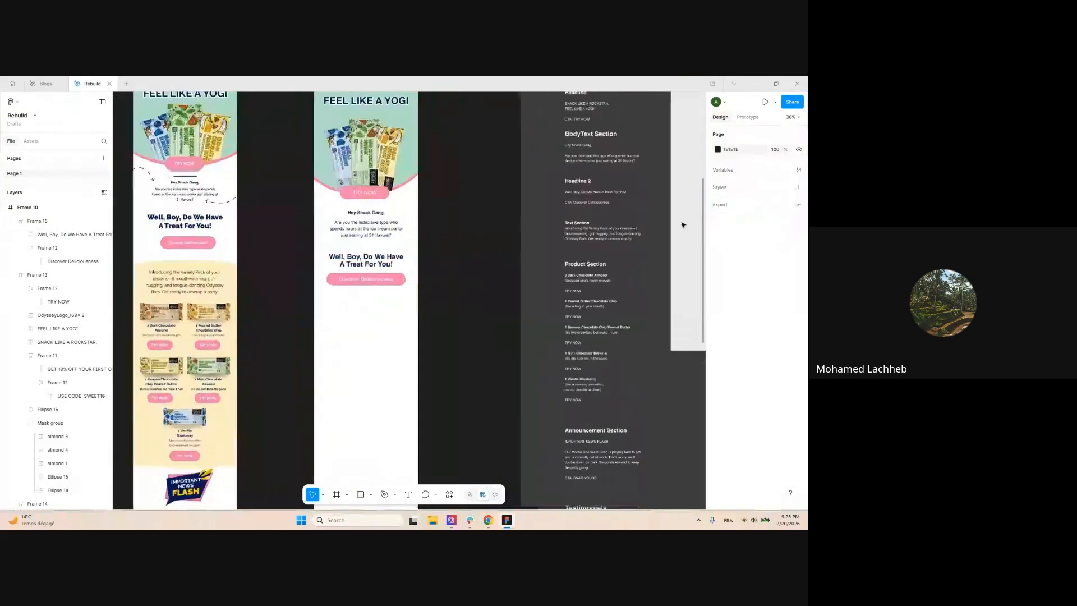
Duplicate a paragraph below the button and paste in the Introducing the Variety Pack text
double_click(526, 235)
triple_click(525, 238)
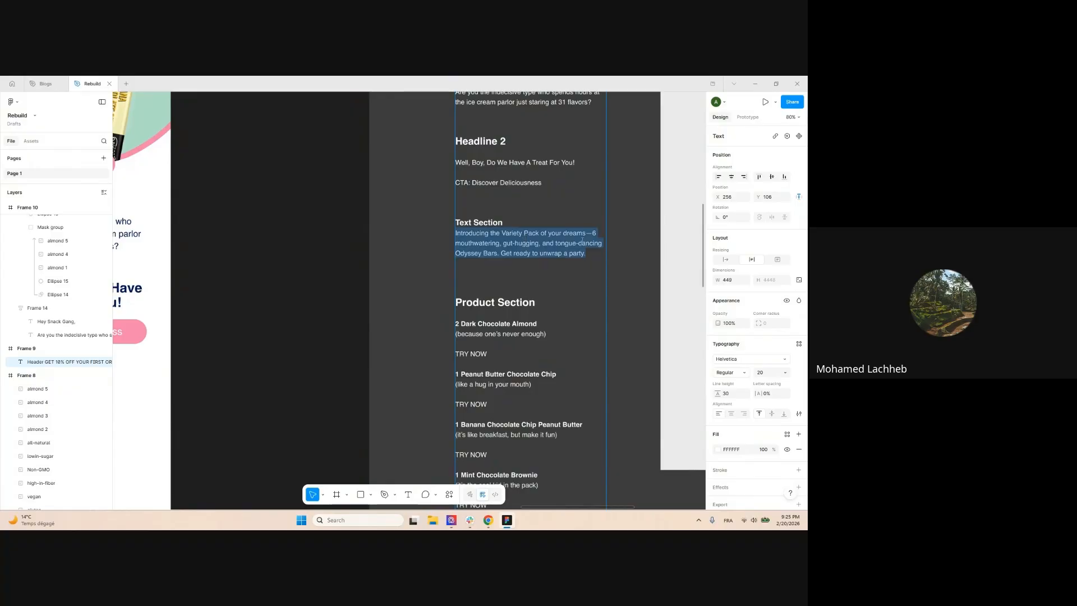
scroll(582, 241, down, 5)
scroll(381, 270, up, 3)
double_click(428, 228)
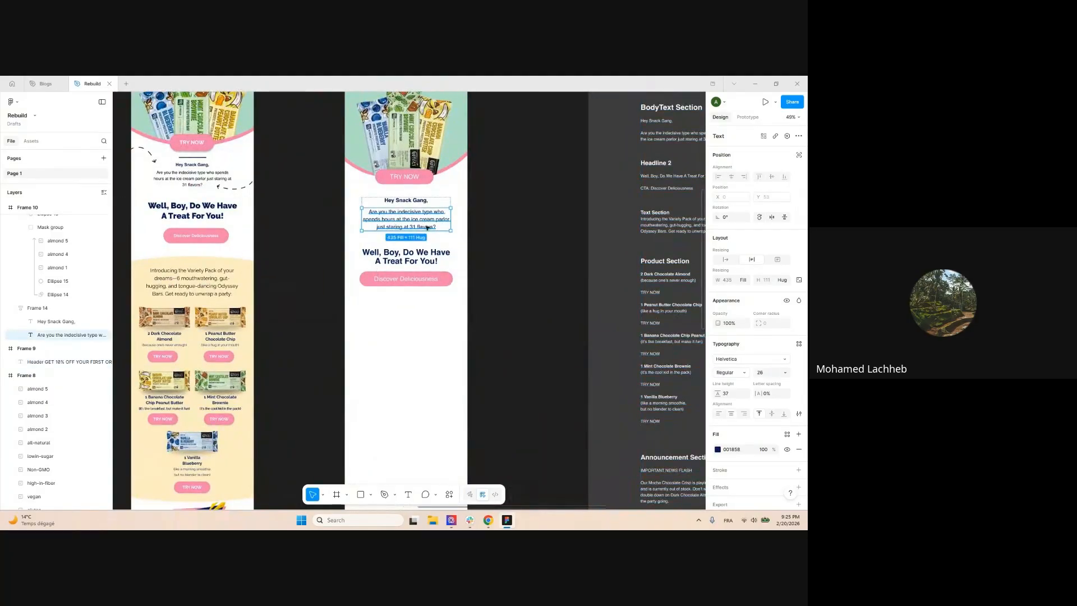
drag(418, 217, 418, 323)
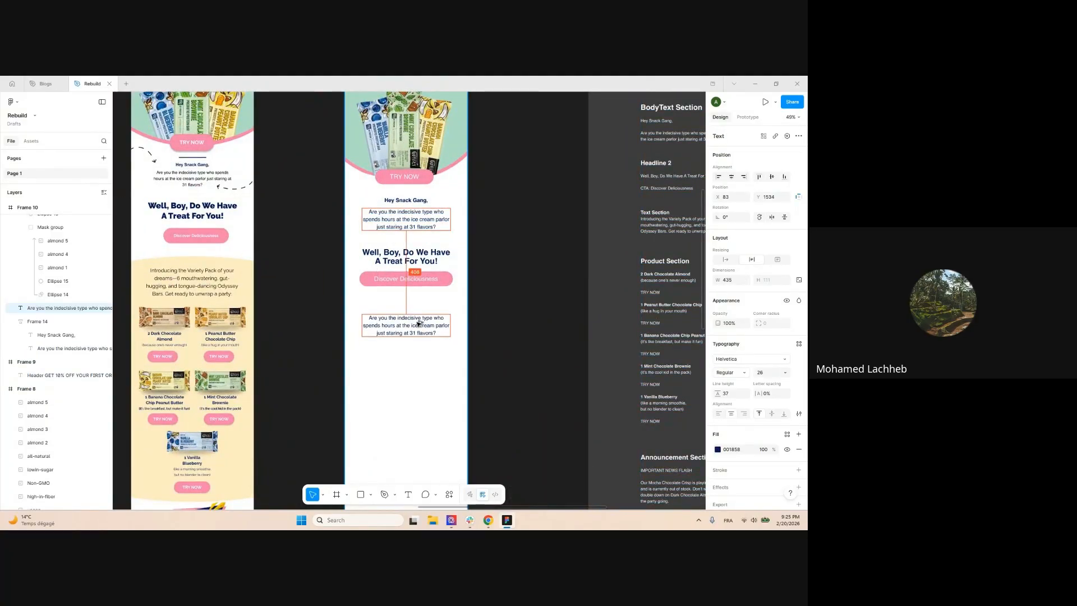
click(505, 319)
scroll(556, 236, down, 2)
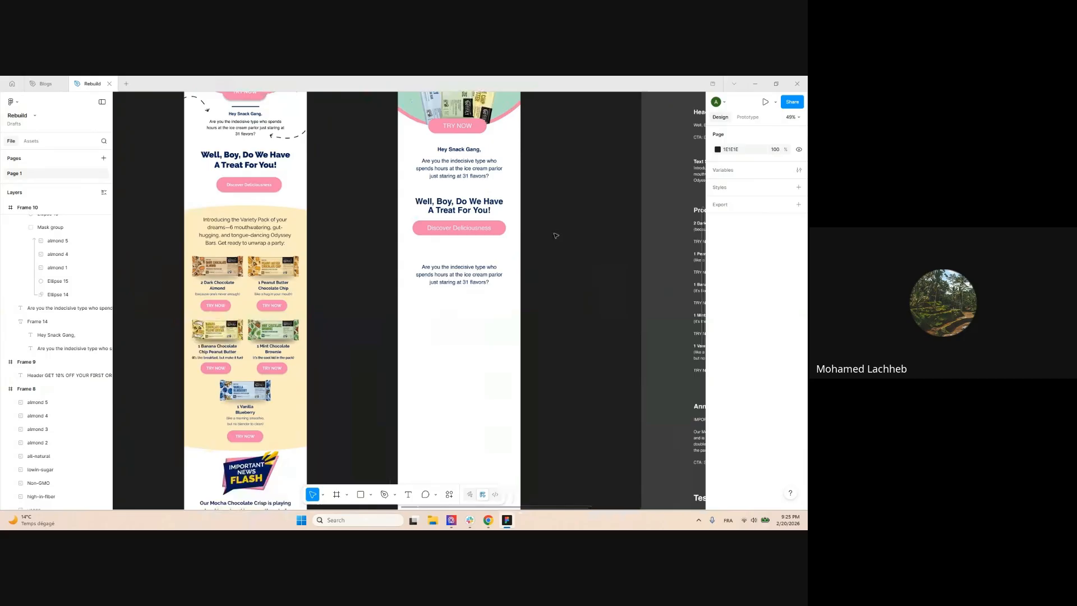
double_click(476, 174)
double_click(445, 284)
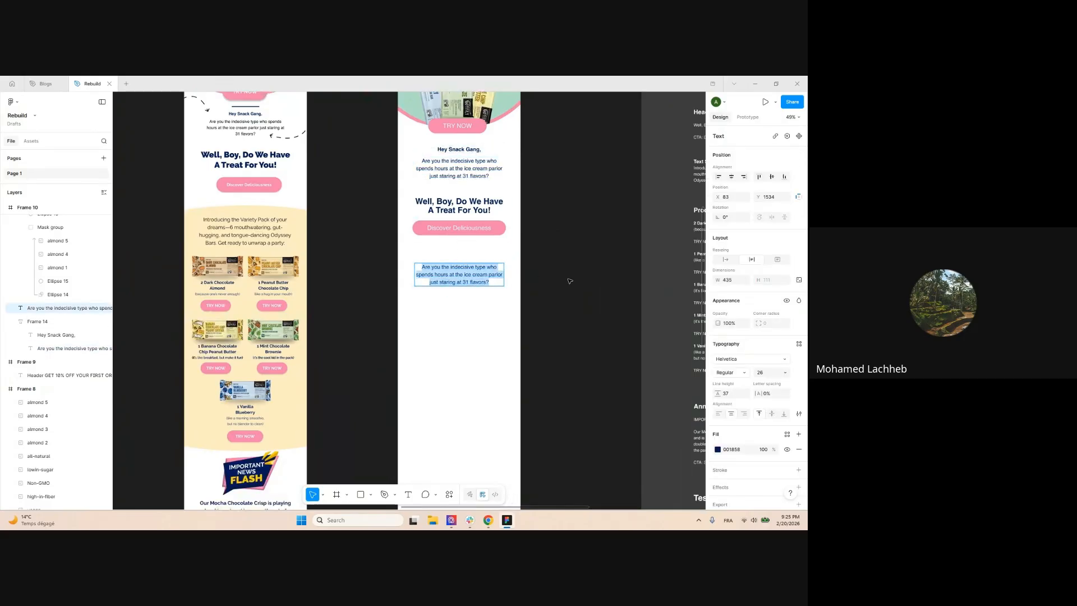
text(Introducing the Variety Pack of your dreams—6 mouthwatering, gut-hugging, and tongue-dancing Odyssey Bars. Get ready to unwrap a party.)
scroll(436, 284, up, 2)
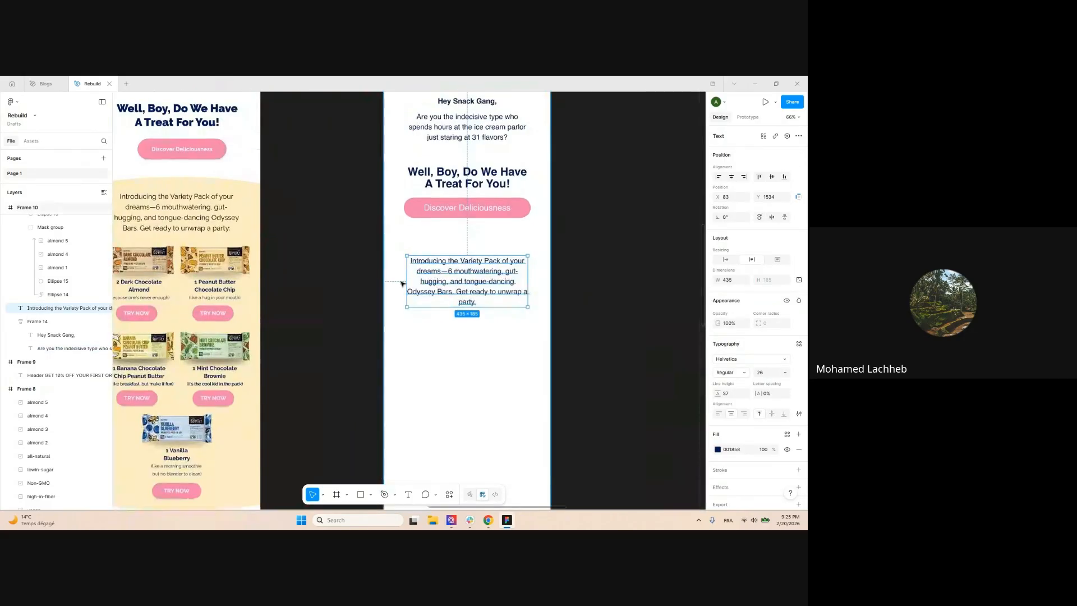
Widen the intro paragraph to 469 and centre it horizontally in the frame
click(402, 281)
click(411, 281)
click(403, 276)
click(413, 275)
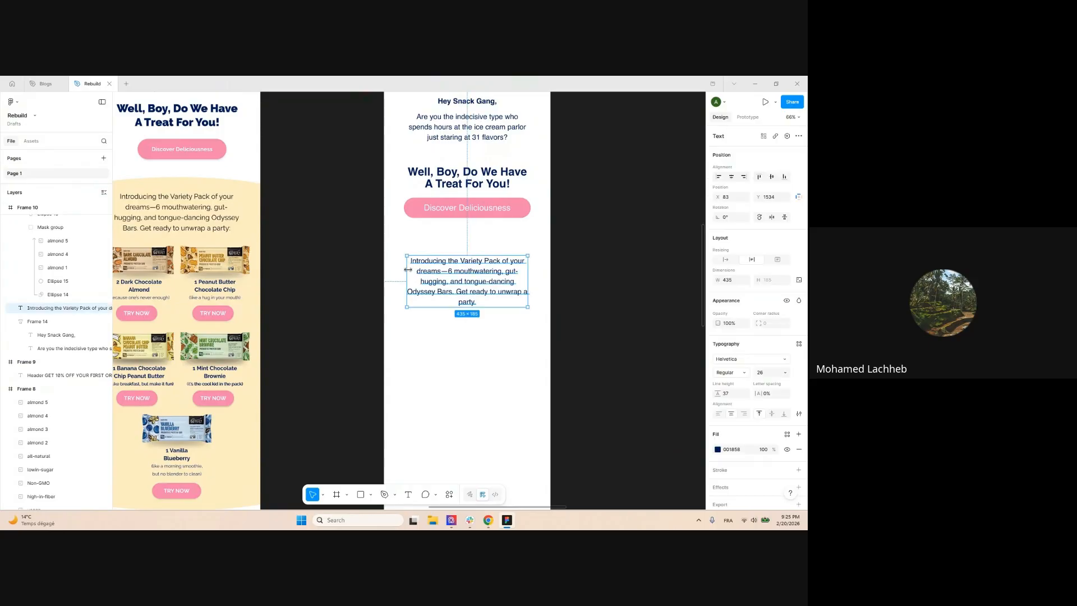
drag(404, 270, 433, 263)
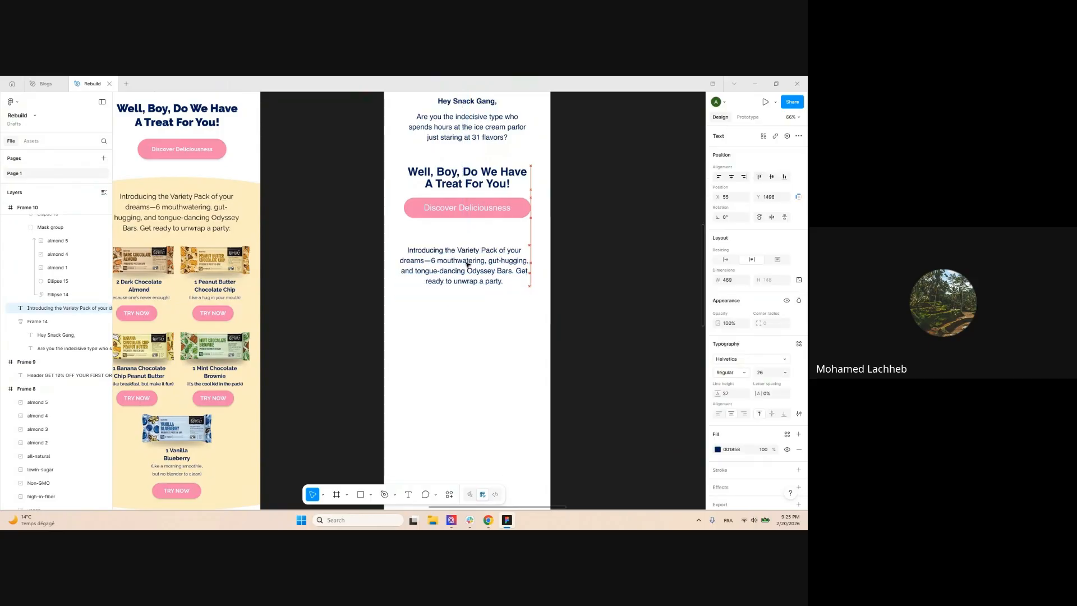
click(731, 178)
click(561, 255)
scroll(541, 225, down, 4)
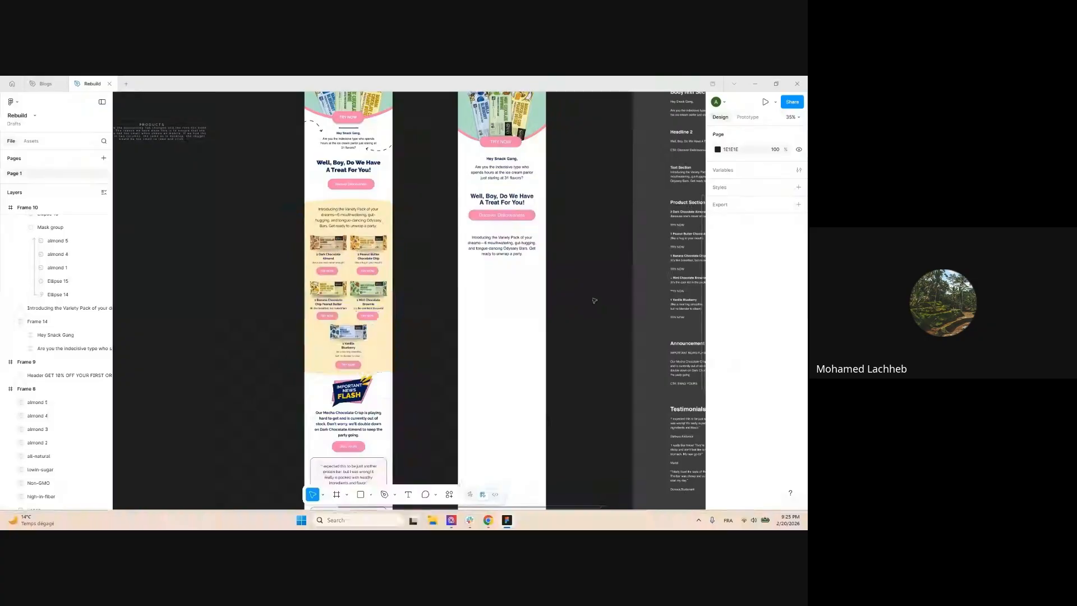
scroll(435, 223, down, 3)
scroll(415, 231, up, 10)
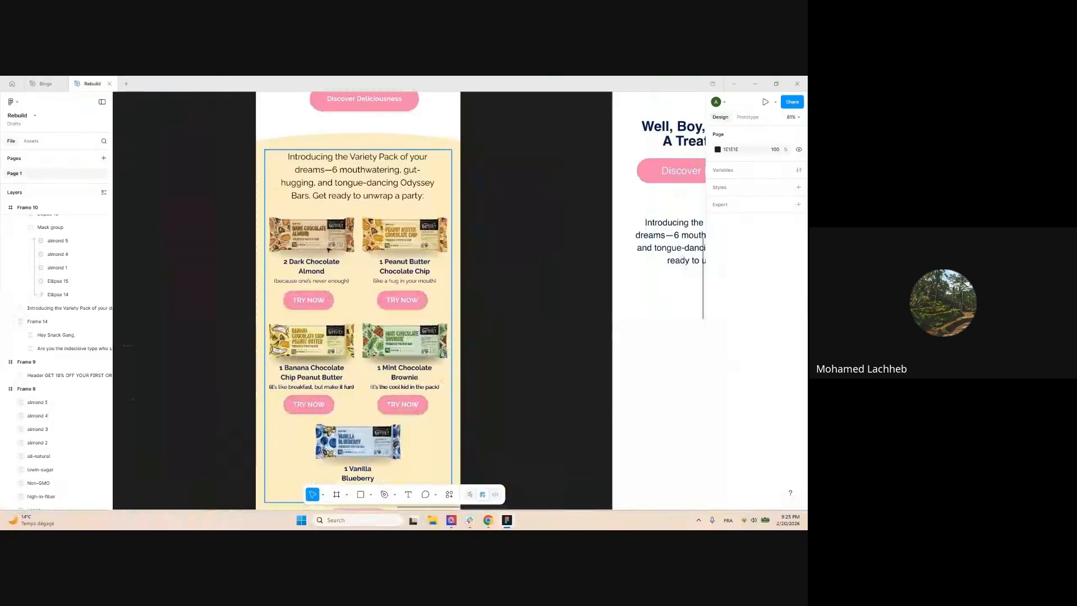
scroll(252, 241, down, 6)
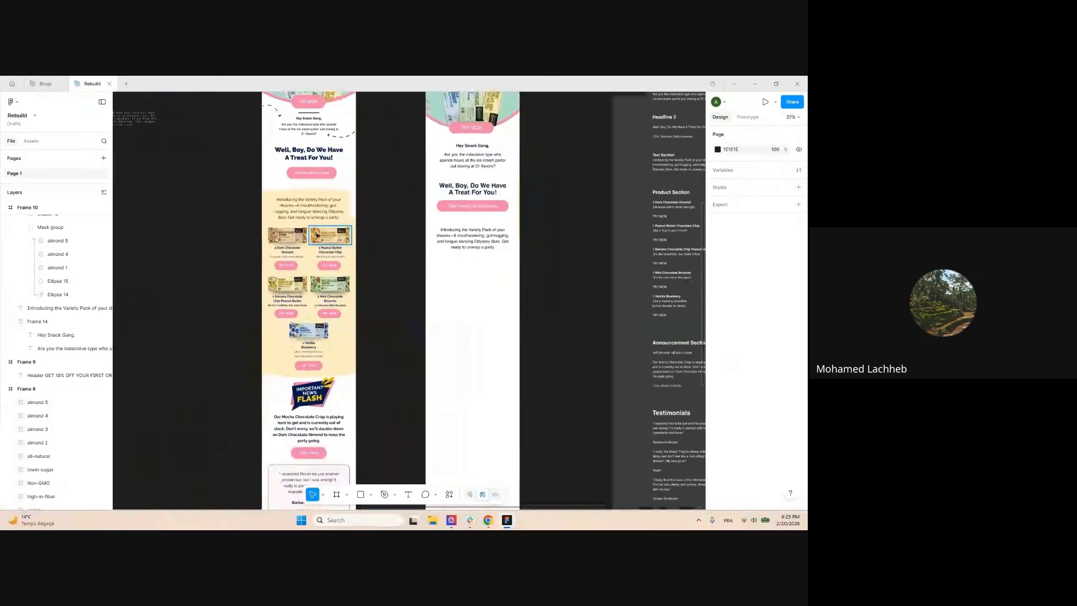
scroll(634, 225, up, 4)
Copy the five product bar images from Frame 8 into the rebuilt email frame
scroll(653, 197, down, 2)
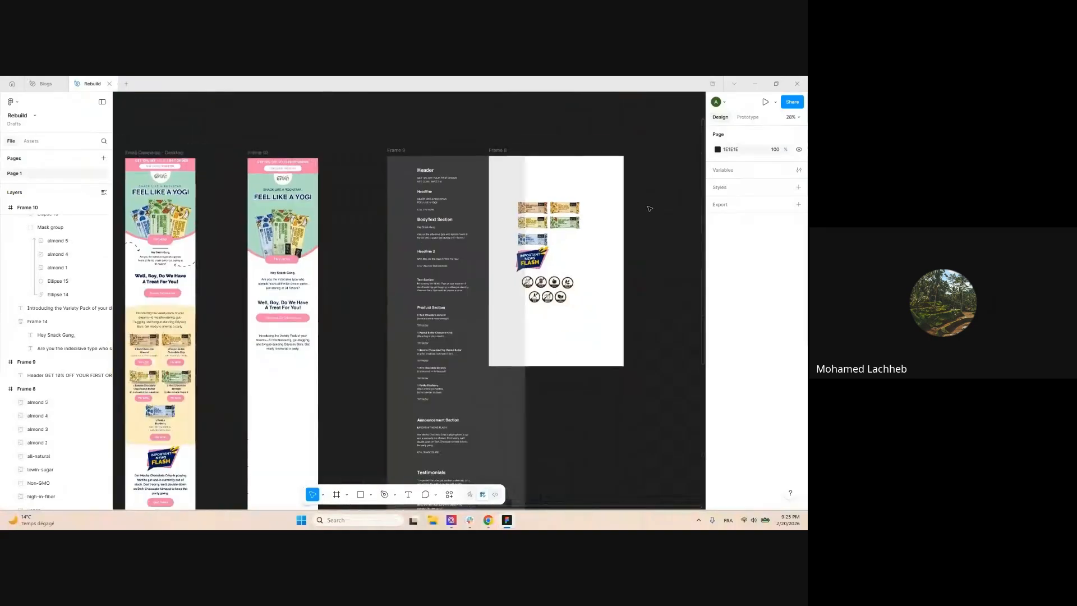
drag(630, 225, 678, 193)
shift+click(600, 174)
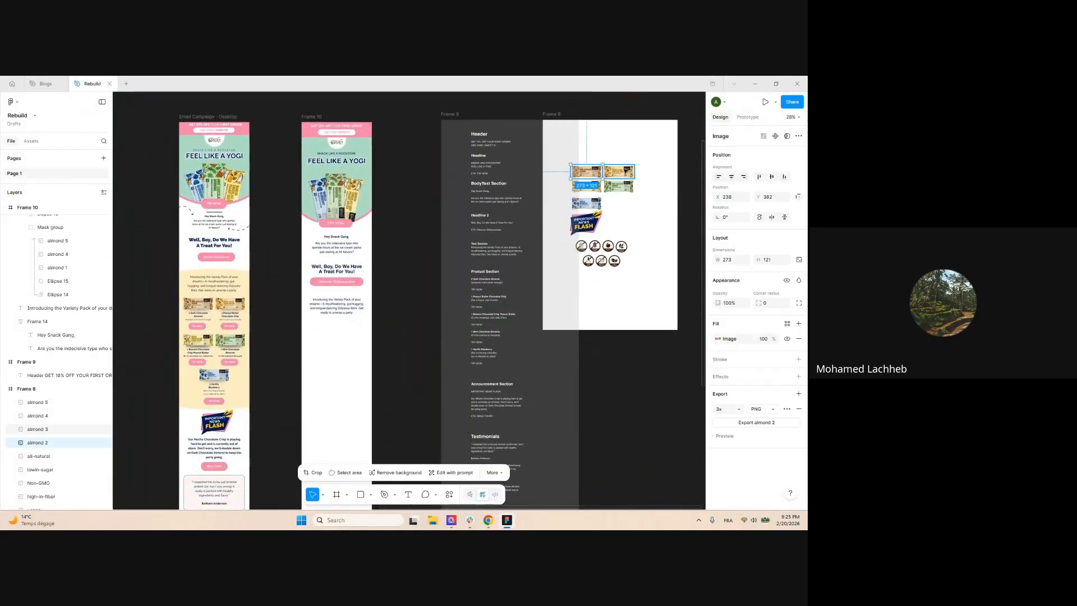
shift+click(621, 189)
shift+click(594, 201)
shift+click(598, 185)
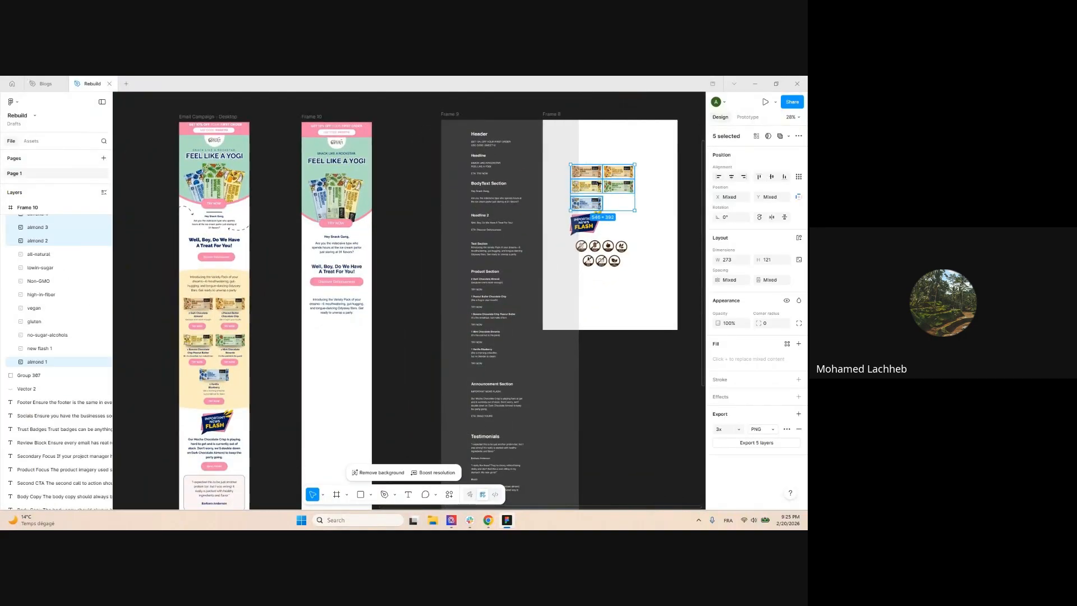
drag(593, 185, 323, 356)
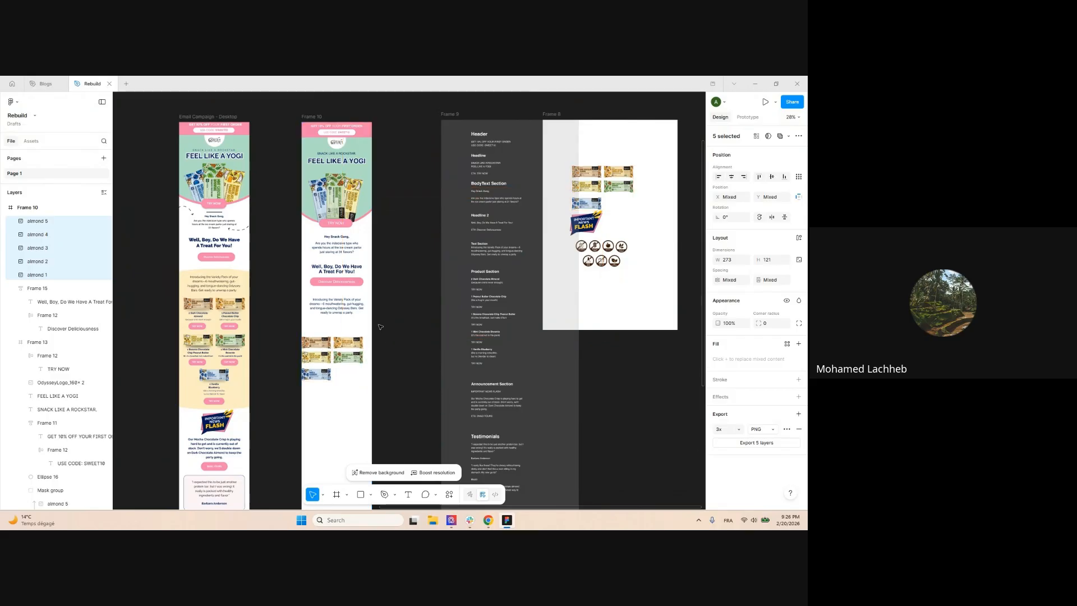
click(393, 315)
drag(395, 314, 460, 213)
scroll(566, 161, up, 3)
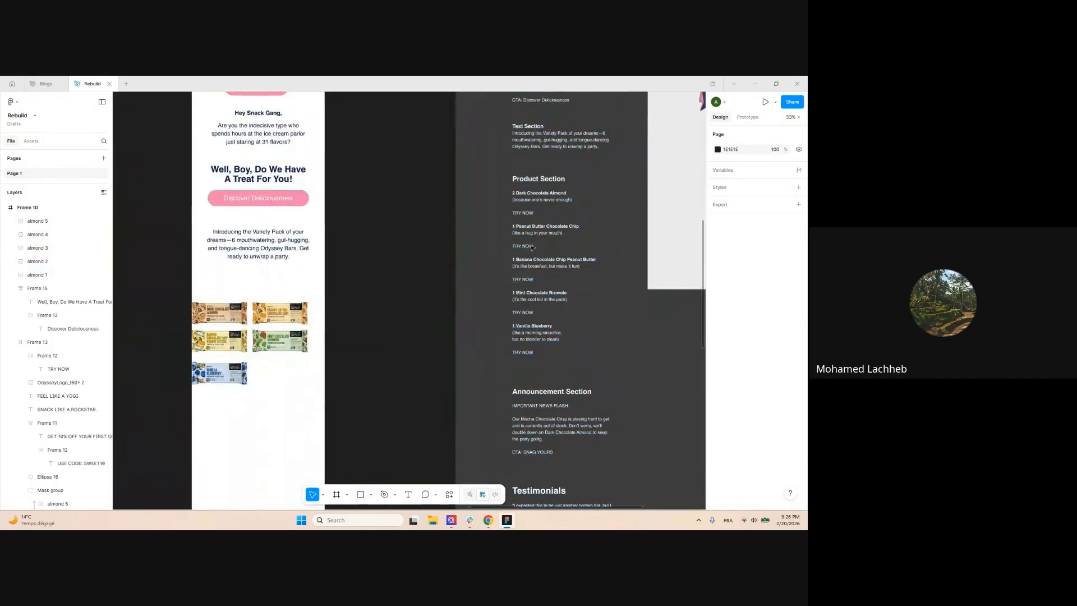
scroll(543, 183, up, 5)
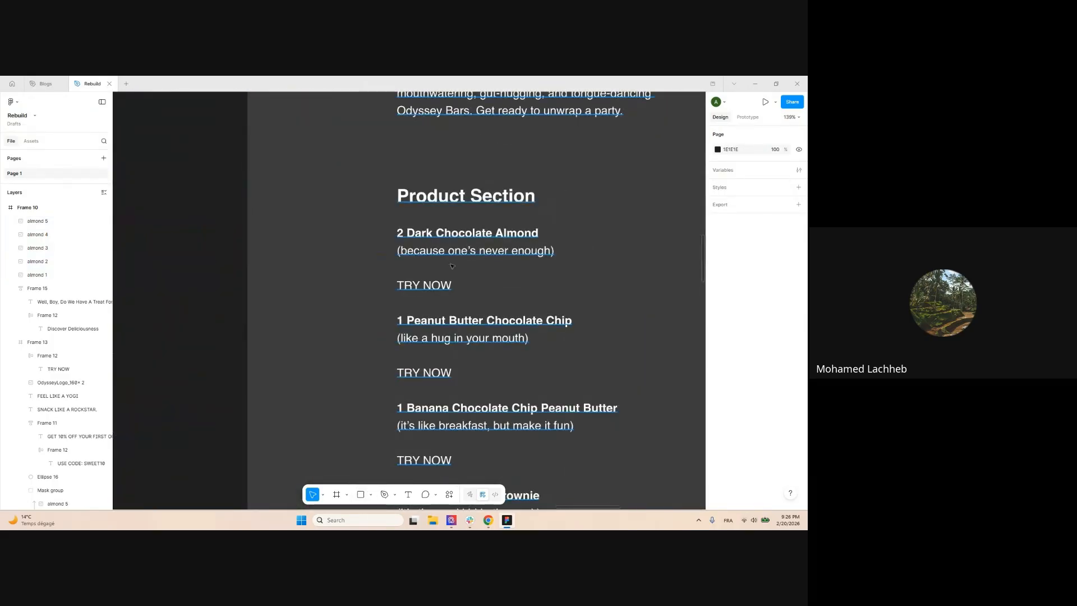
scroll(588, 250, down, 6)
Move four bars outside the frame and set the smaller Dark Chocolate bar under the paragraph
click(409, 331)
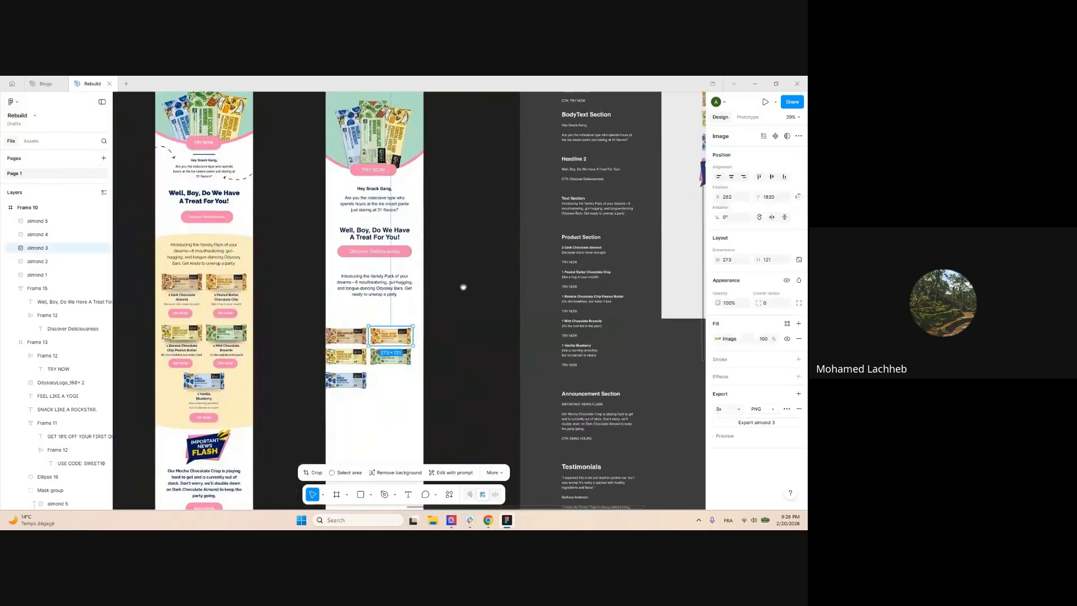
drag(462, 290, 513, 247)
scroll(508, 254, up, 3)
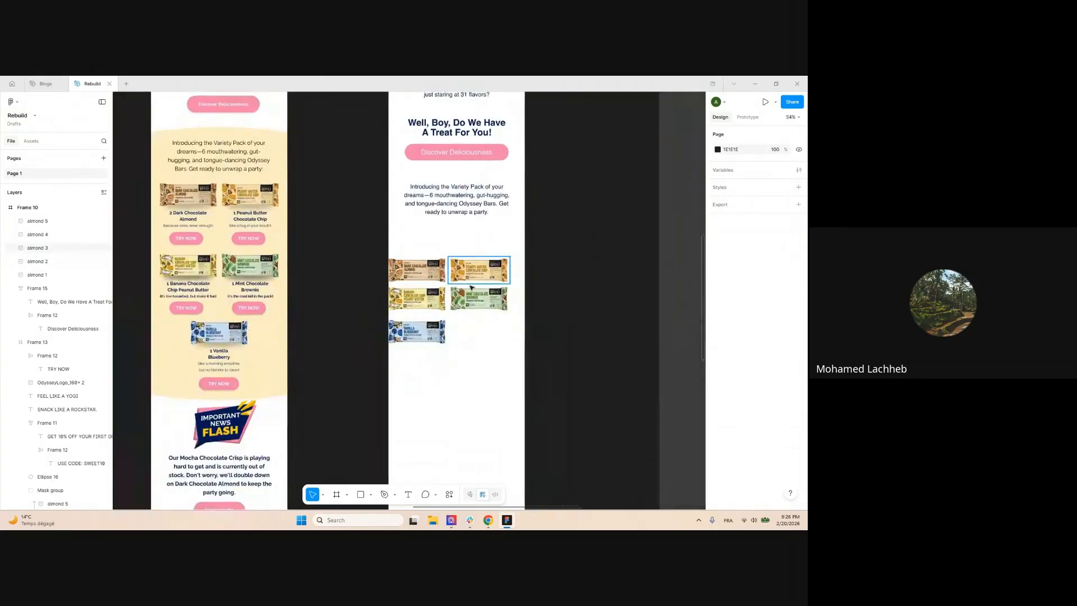
shift+click(478, 298)
shift+click(433, 299)
shift+click(434, 330)
drag(476, 301, 598, 323)
drag(438, 268, 427, 246)
click(483, 241)
scroll(483, 241, down, 3)
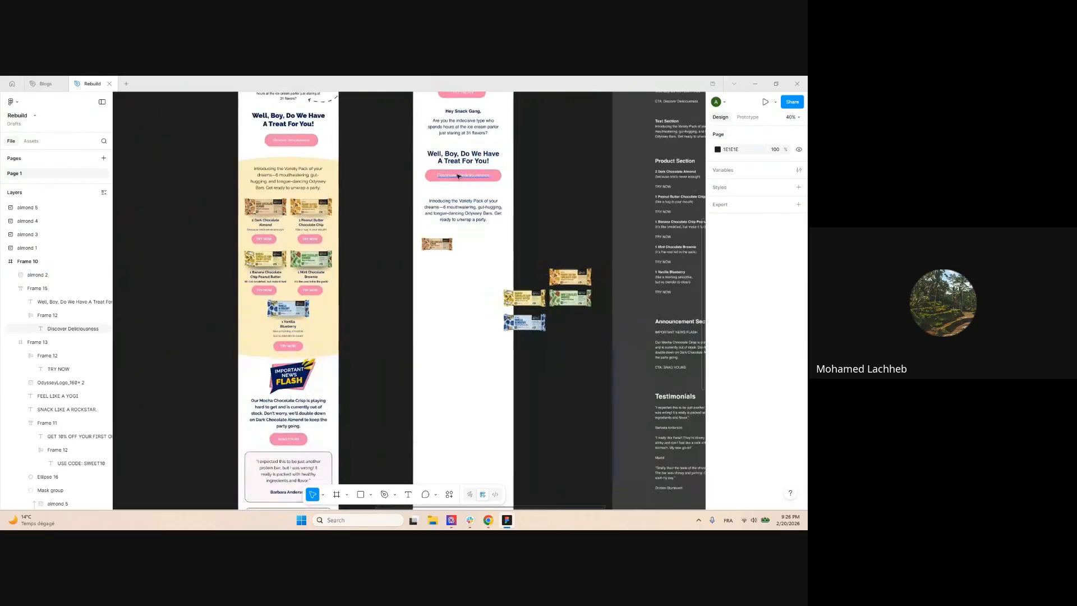
click(466, 114)
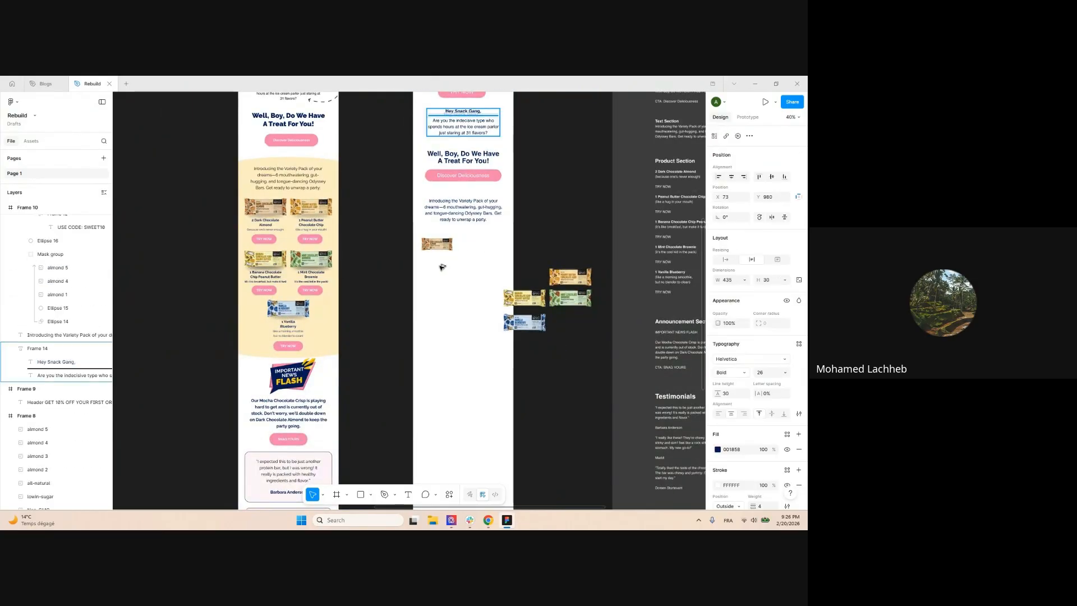
Add a '2 Dark Chocolate Almond' label under the bar from a copy of the greeting text
drag(442, 268, 440, 265)
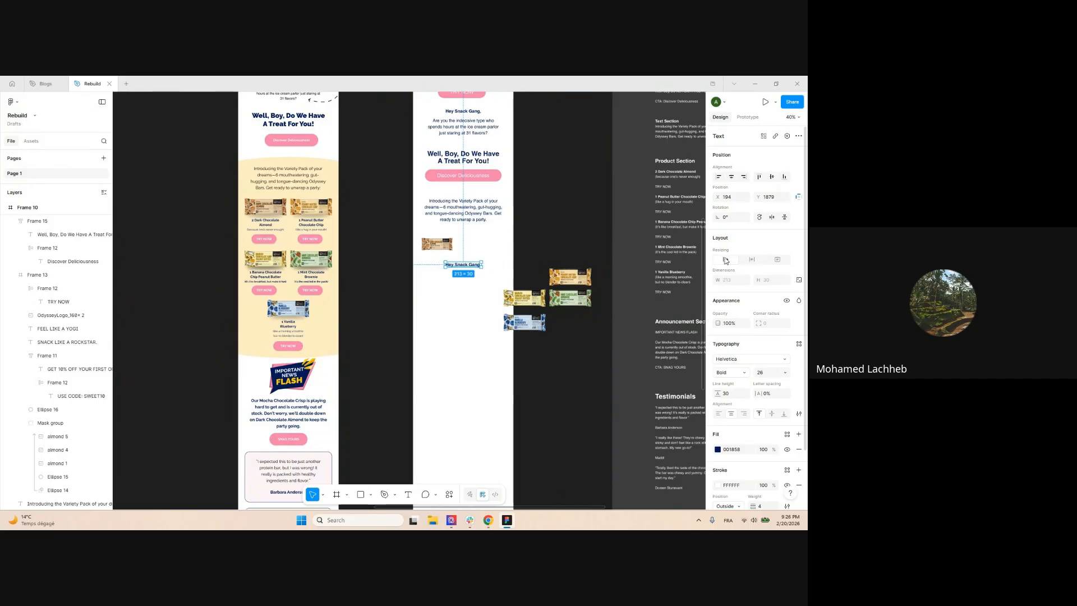
scroll(475, 271, up, 2)
scroll(433, 266, down, 5)
scroll(553, 199, up, 10)
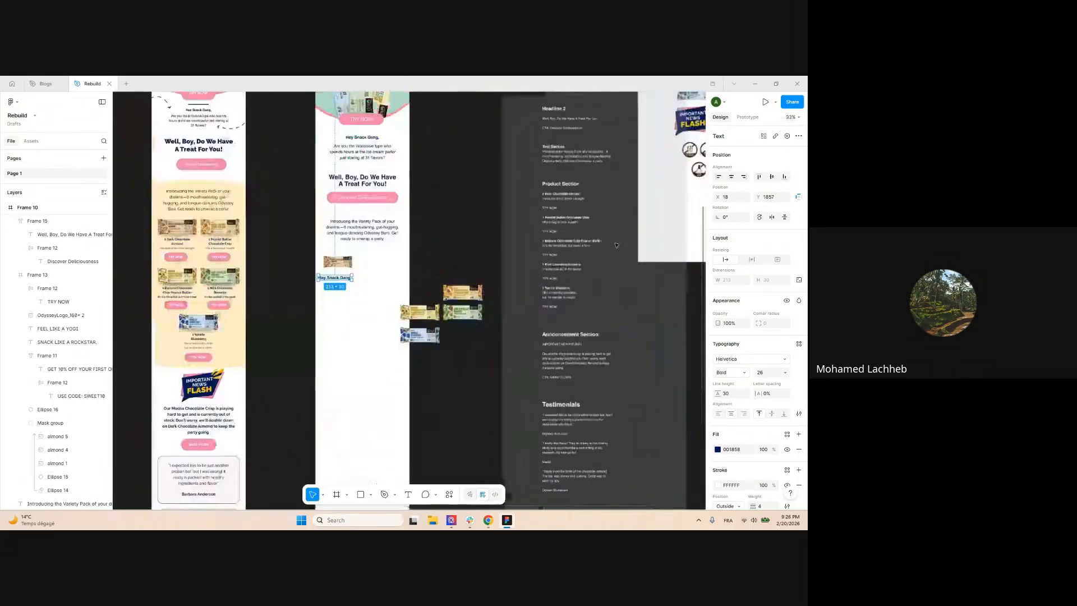
double_click(553, 194)
triple_click(553, 194)
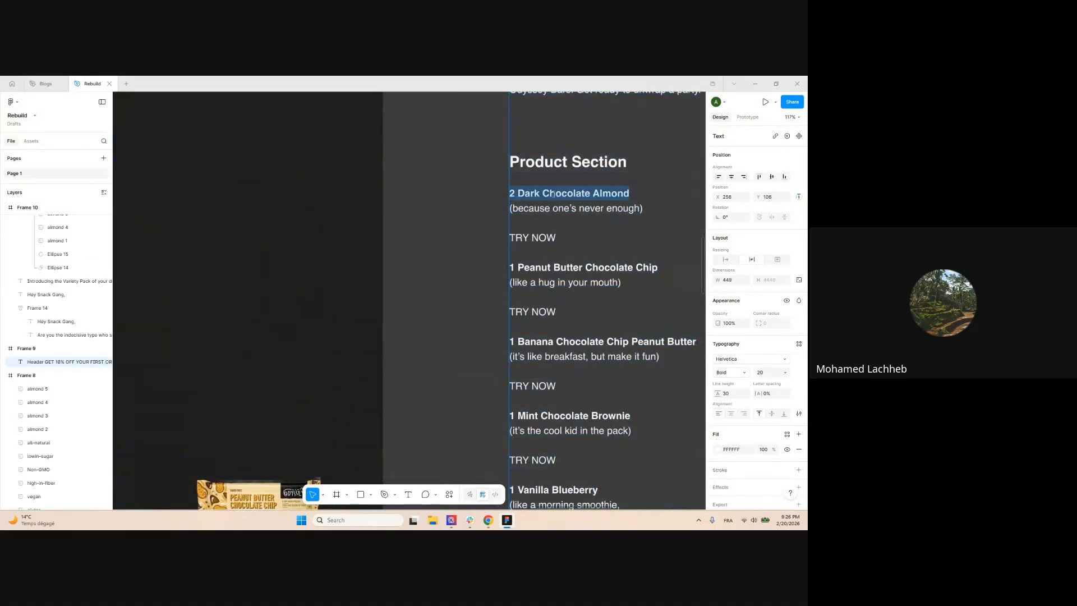
scroll(624, 197, down, 8)
scroll(510, 241, up, 5)
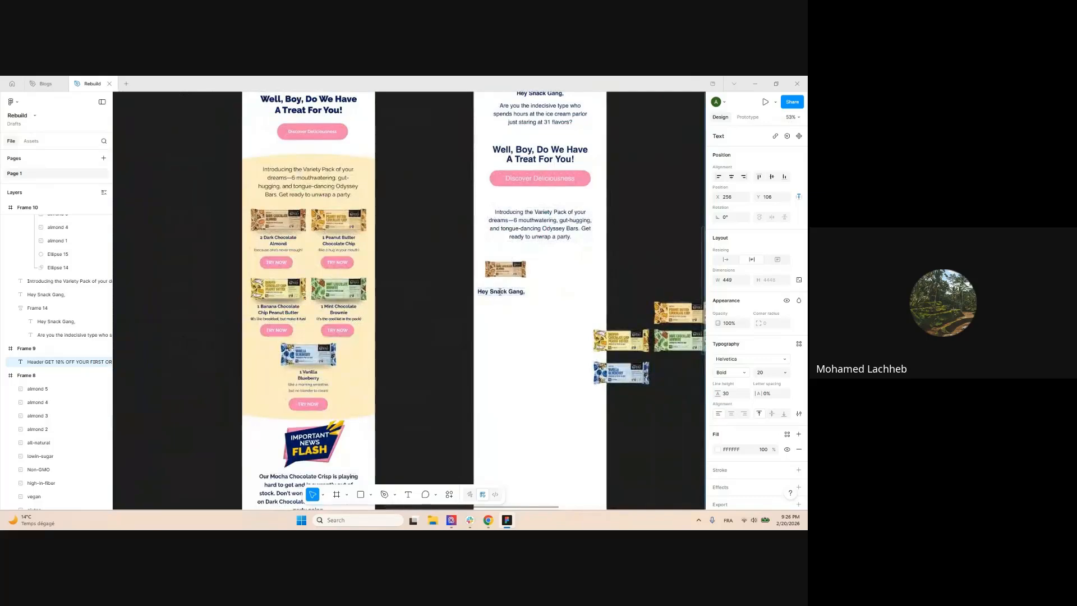
double_click(500, 292)
click(556, 297)
click(556, 297)
scroll(524, 290, up, 5)
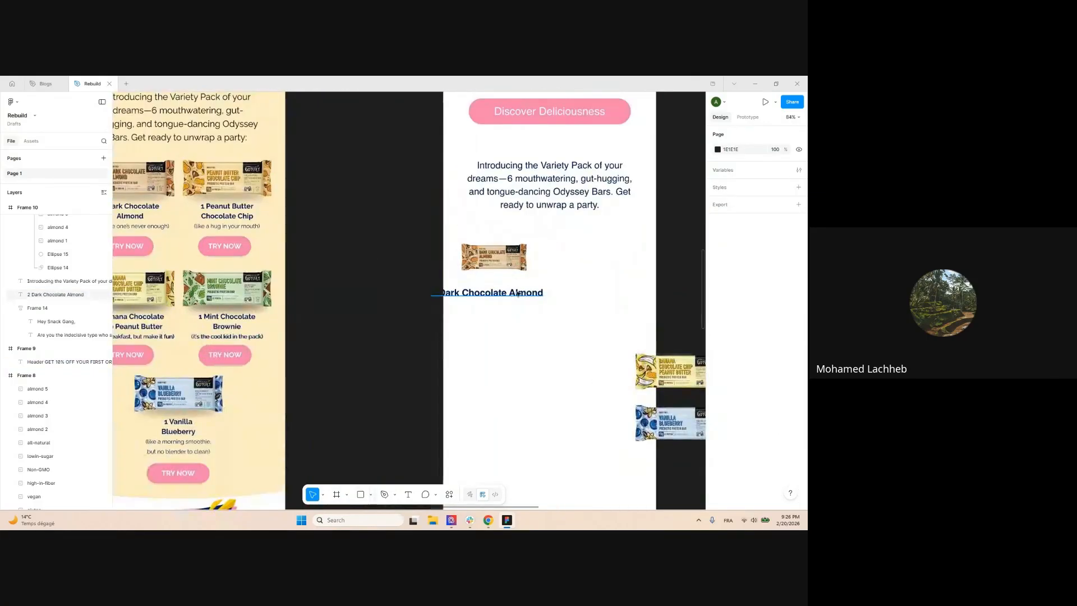
drag(497, 292, 533, 288)
drag(509, 294, 509, 290)
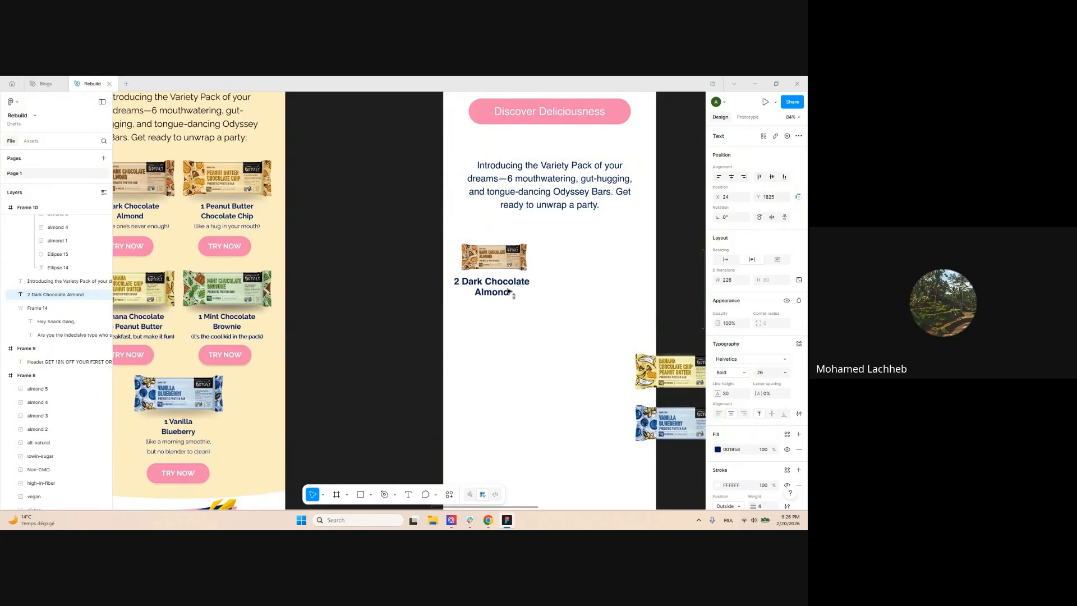
click(381, 292)
scroll(381, 291, down, 6)
scroll(617, 224, up, 4)
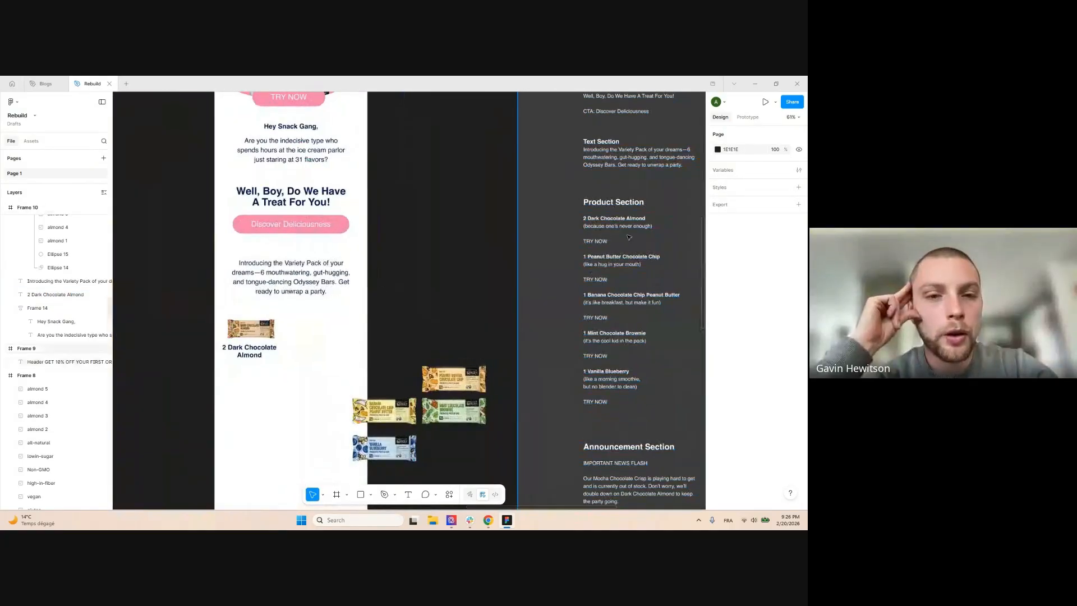
Add the tagline '(because one's never enough)' right beneath the product name
click(617, 230)
scroll(449, 281, down, 3)
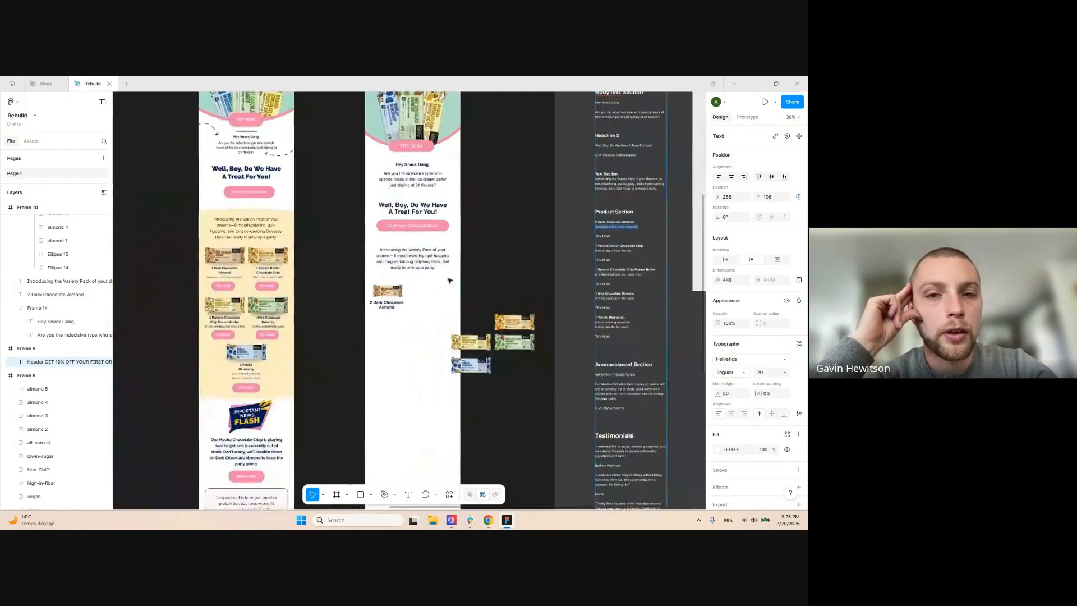
scroll(412, 313, up, 2)
click(415, 247)
drag(416, 247, 398, 335)
key(Return)
text((because one's never enough))
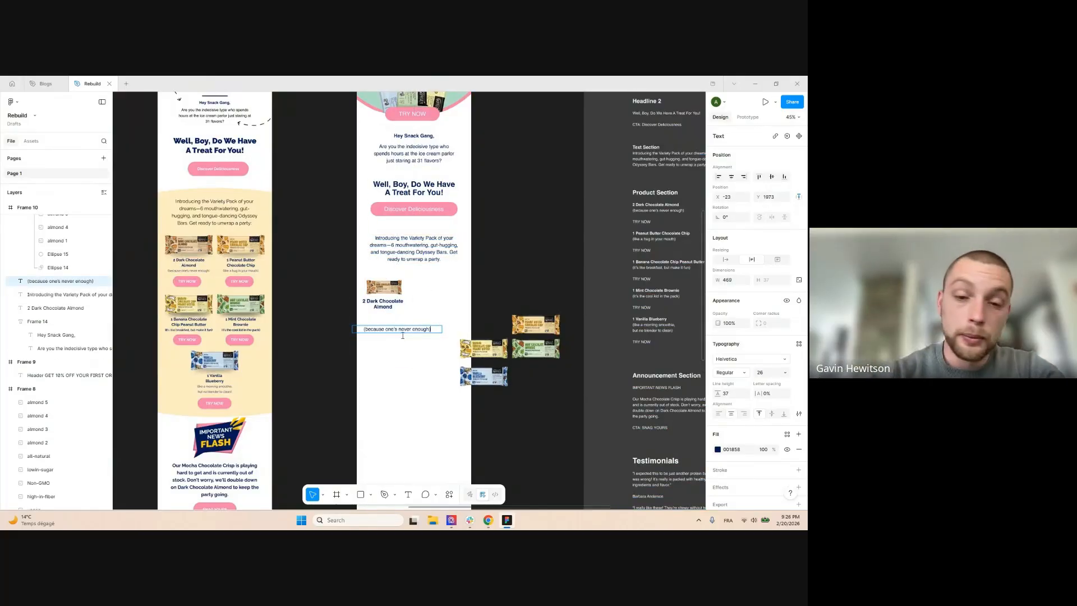
scroll(392, 333, up, 2)
key(ctrl+a)
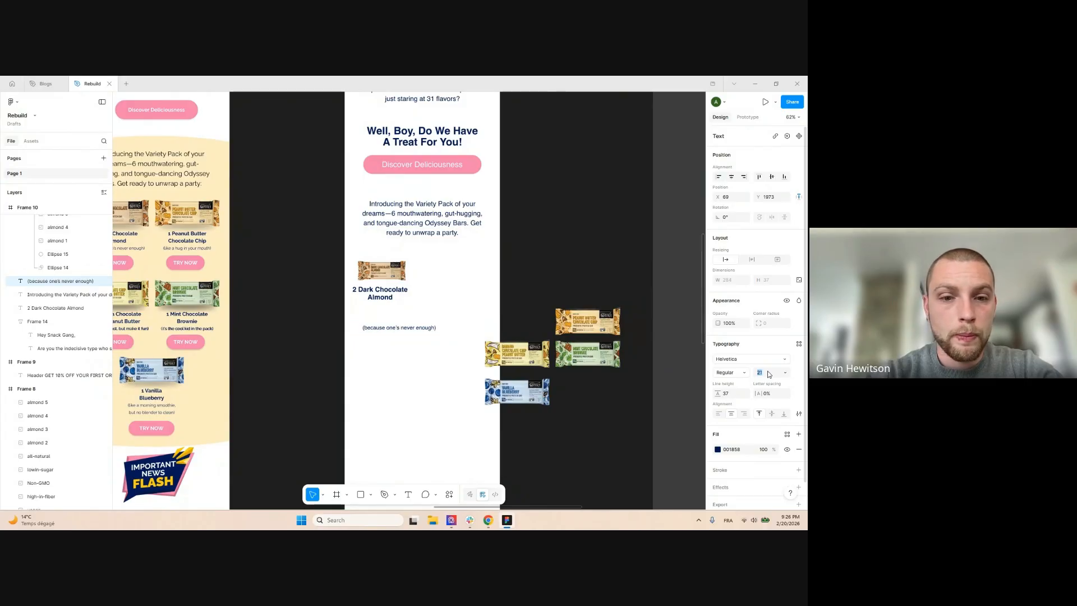
key(Escape)
drag(386, 330, 374, 312)
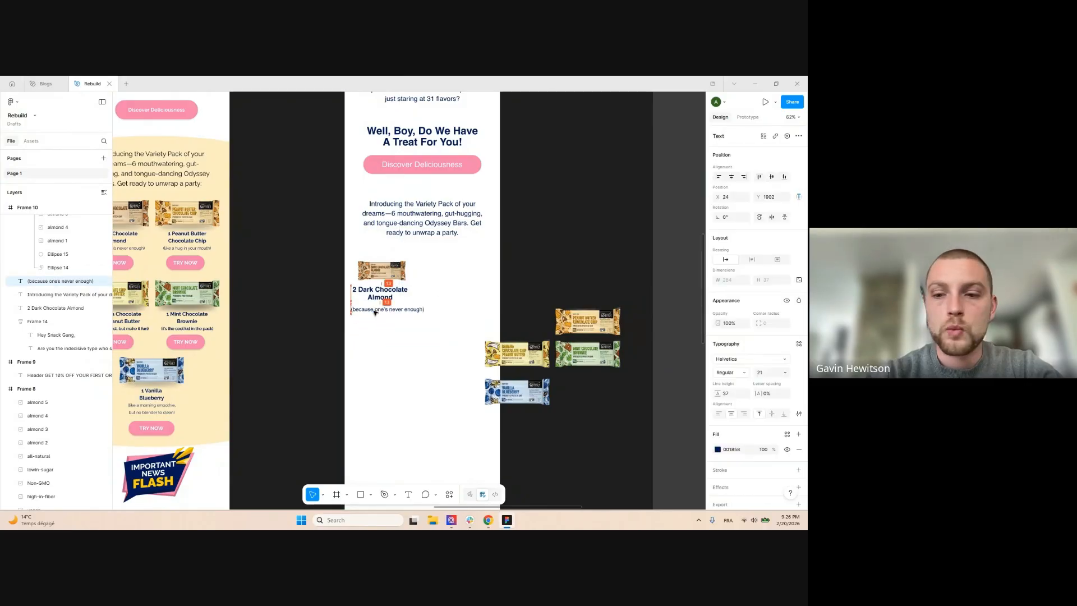
click(429, 288)
drag(429, 289, 420, 312)
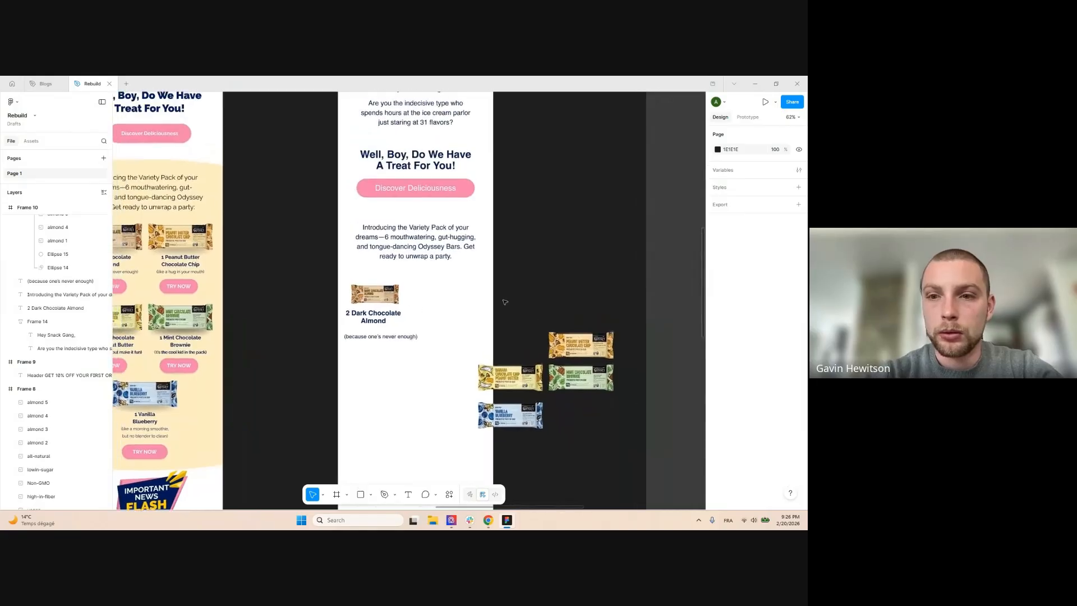
scroll(505, 300, down, 2)
Copy the Discover Deliciousness button under the almond caption and relabel it TRY NOW
click(456, 221)
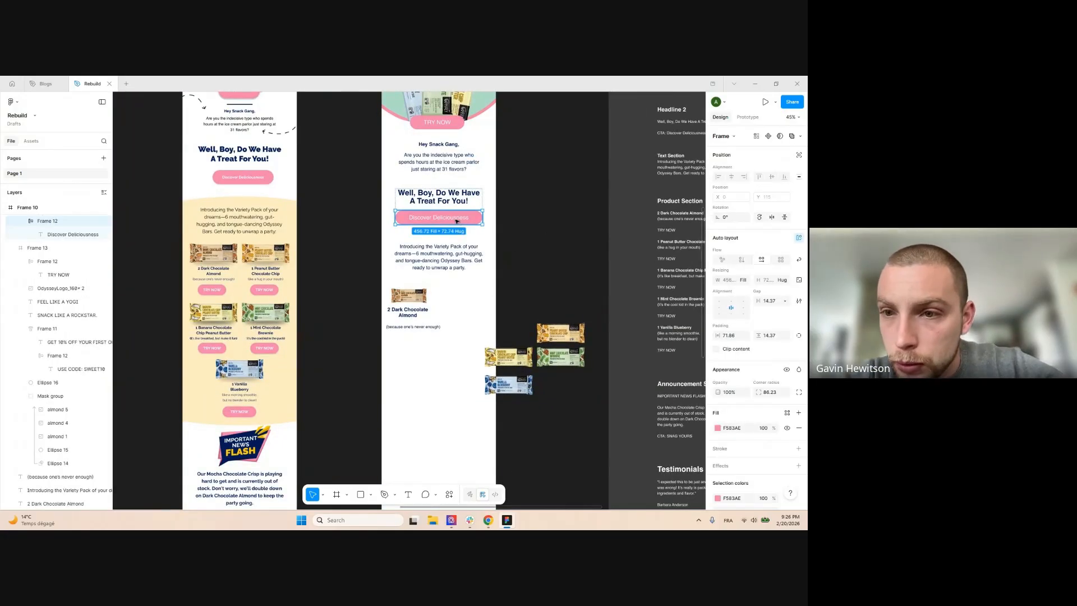
alt+drag(433, 337, 440, 356)
scroll(438, 306, down, 1)
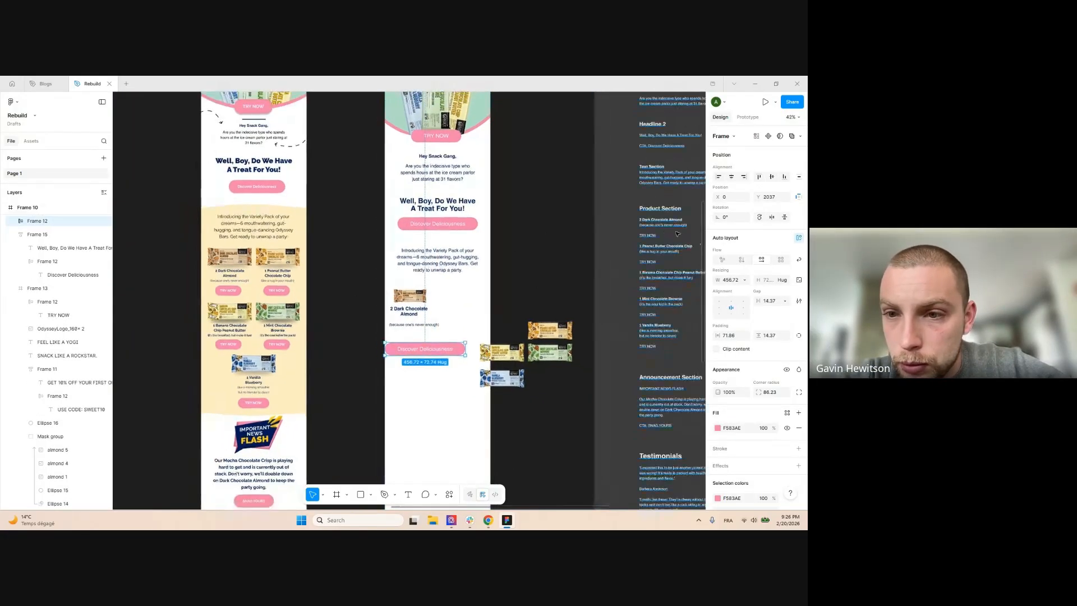
scroll(645, 258, up, 5)
triple_click(613, 298)
key(ctrl+c)
scroll(621, 297, down, 4)
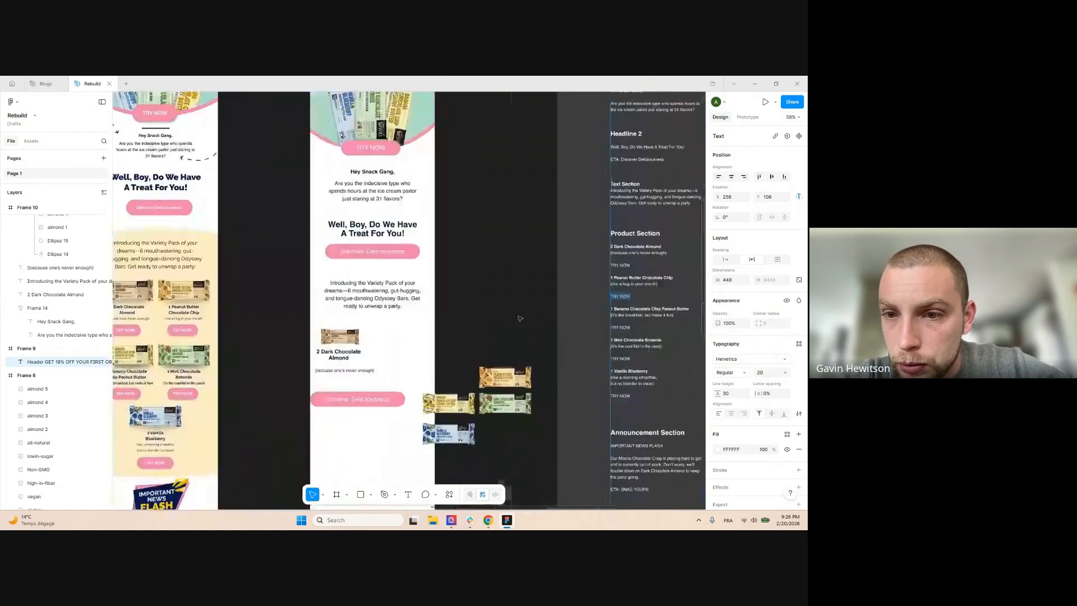
scroll(336, 345, up, 5)
double_click(376, 470)
key(ctrl+a)
key(ctrl+v)
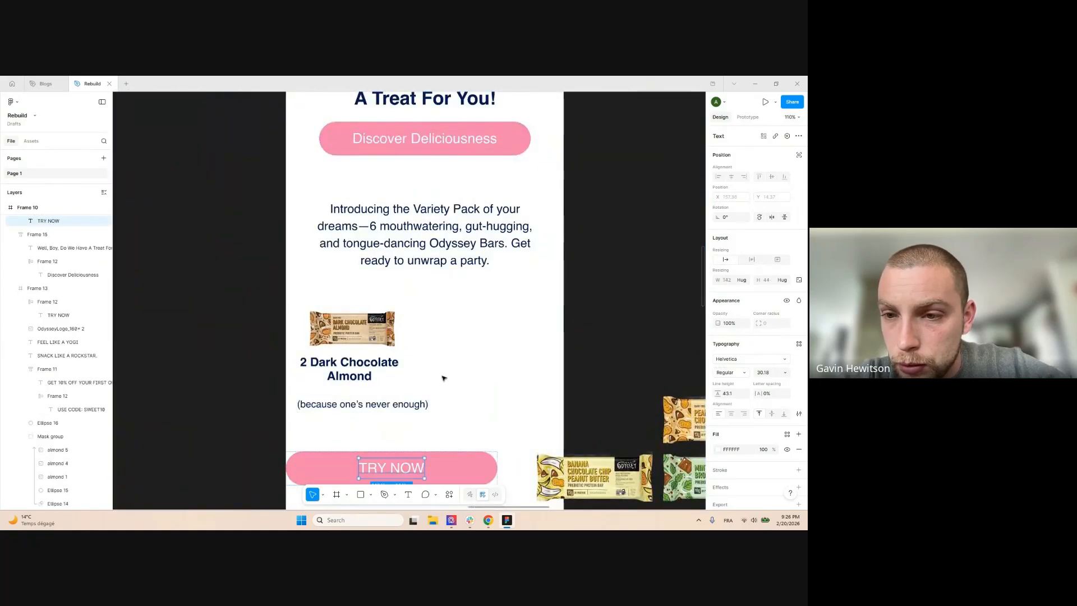
scroll(449, 367, down, 3)
key(Escape)
key(Escape)
Set the TRY NOW button width to Hug and move it up under the caption
click(746, 279)
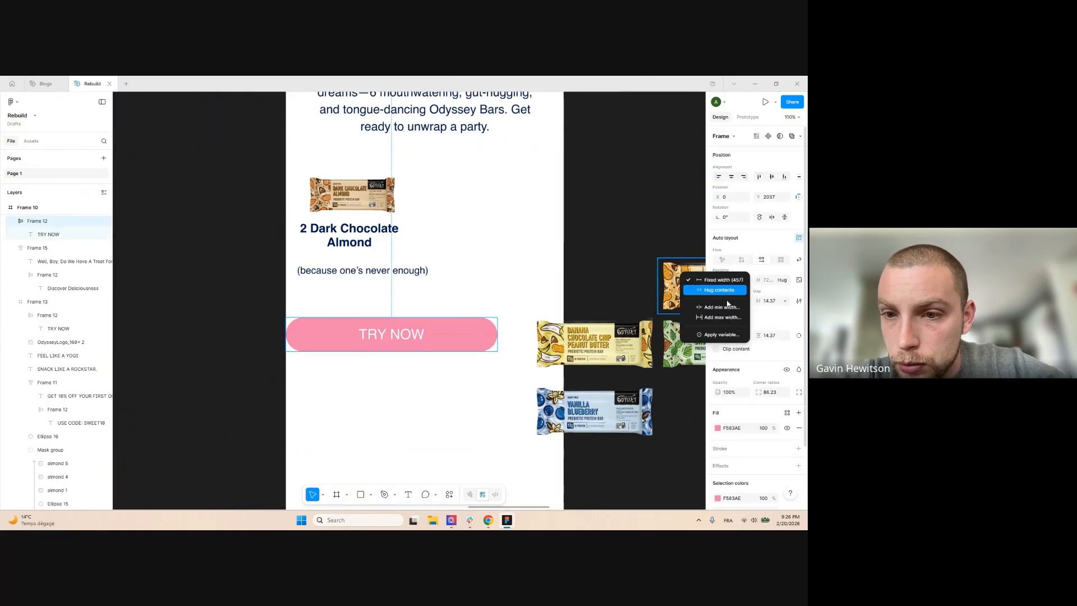
click(719, 290)
click(534, 303)
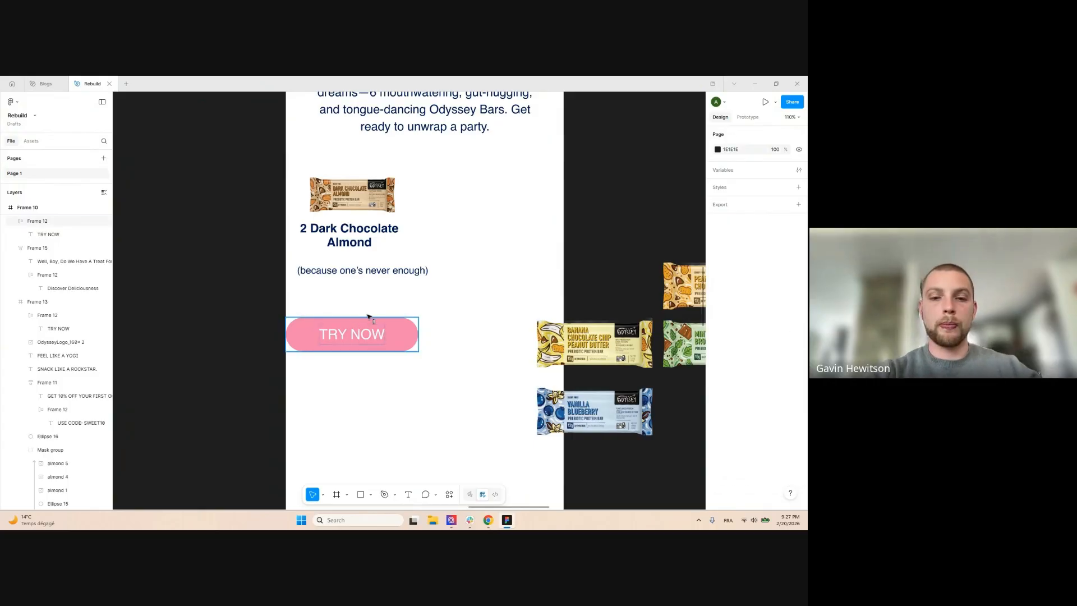
drag(370, 341, 369, 311)
click(450, 224)
Enlarge the Dark Chocolate Almond bar image and align it with the name, caption and button
click(375, 196)
drag(399, 190, 378, 196)
drag(354, 242, 402, 272)
drag(371, 305, 381, 304)
scroll(424, 331, down, 5)
scroll(404, 292, up, 3)
Wrap the image, name, caption and TRY NOW button in an auto-layout frame
drag(388, 398, 454, 283)
key(shift+a)
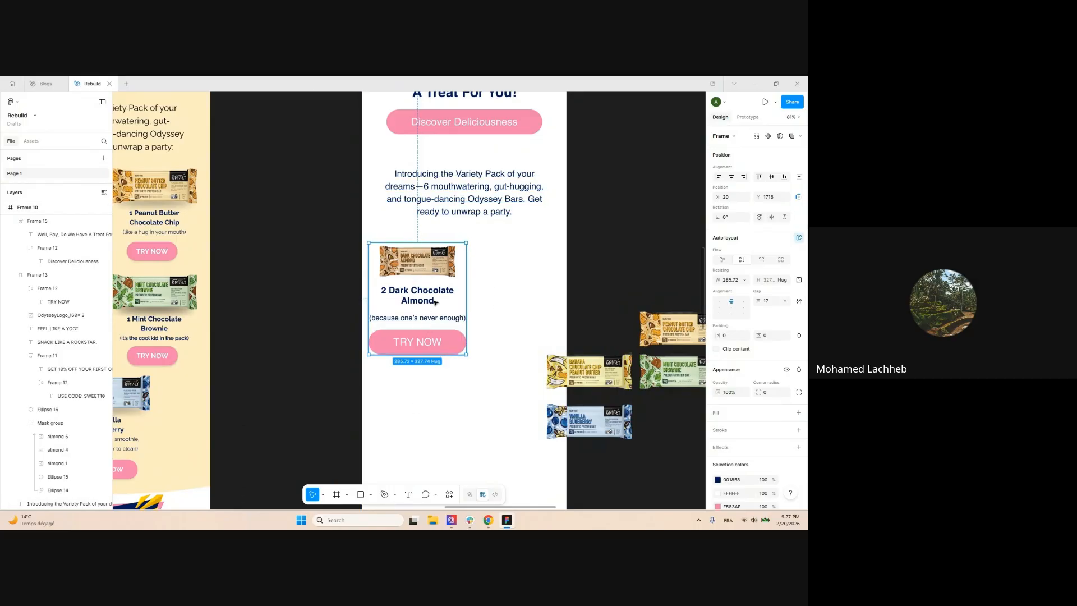
key(ctrl+z)
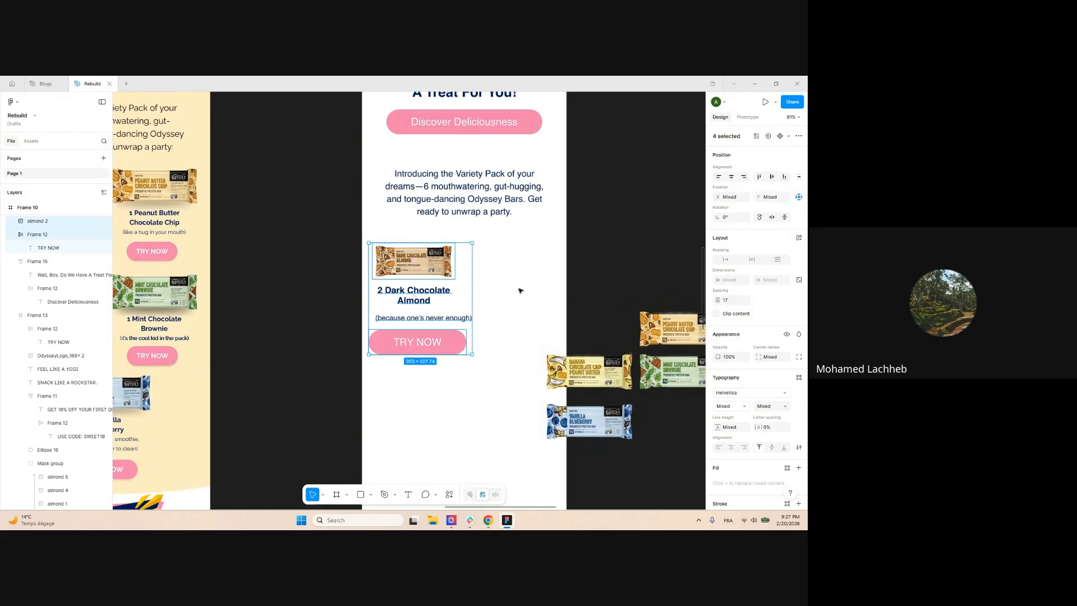
key(shift+a)
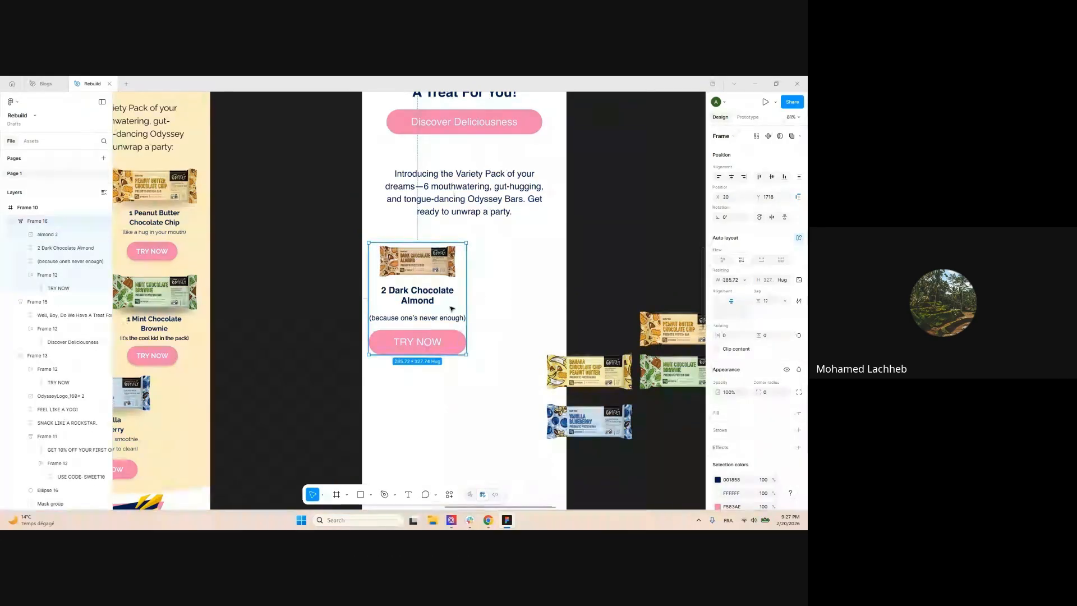
scroll(506, 274, down, 3)
Scale the TRY NOW button inside the card down slightly
click(507, 277)
scroll(441, 268, up, 3)
double_click(479, 345)
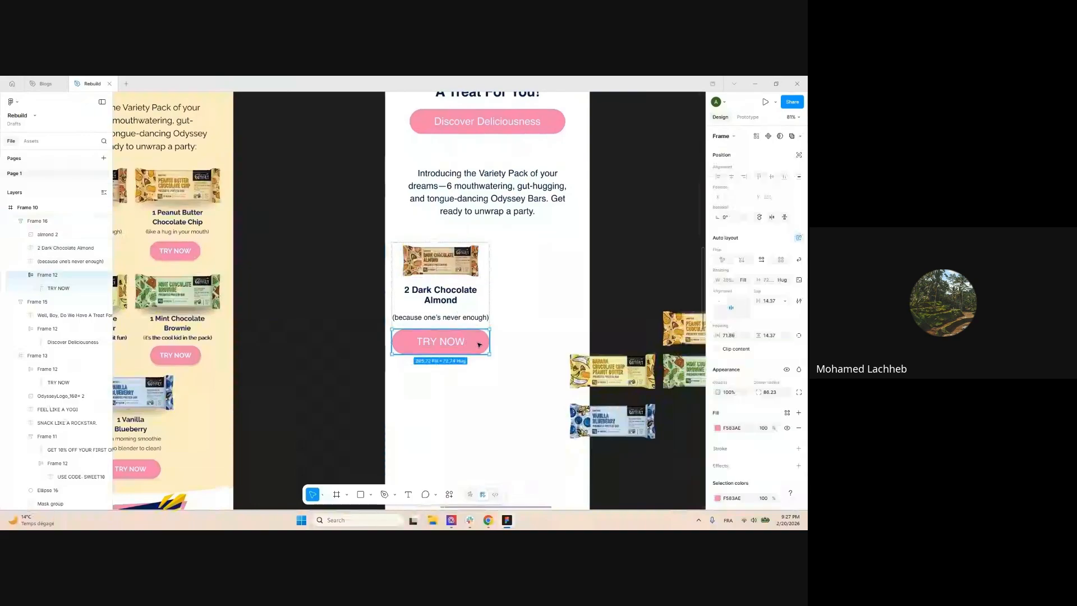
key(k)
drag(491, 341, 483, 339)
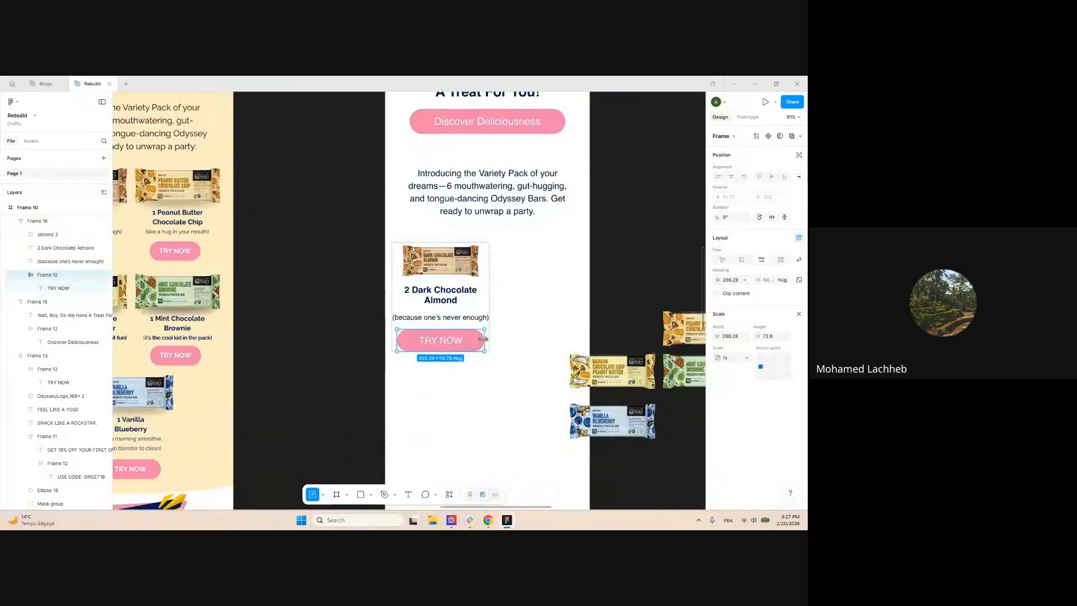
click(534, 305)
Place a duplicate of the product card beside the original
scroll(531, 298, down, 3)
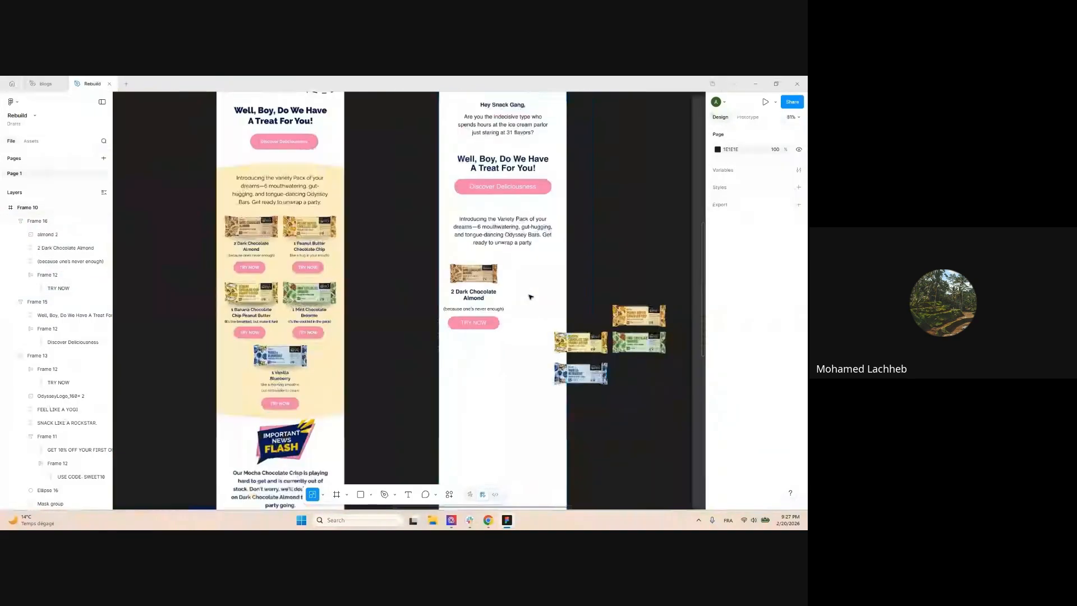
scroll(516, 300, up, 3)
scroll(520, 313, up, 2)
click(434, 237)
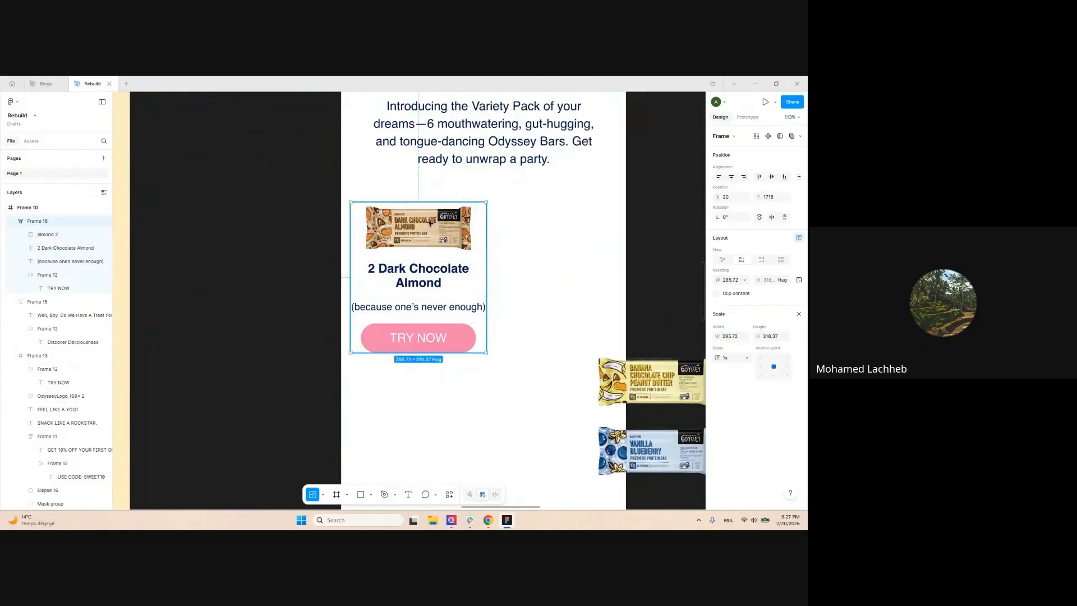
drag(433, 225, 512, 222)
scroll(430, 221, down, 3)
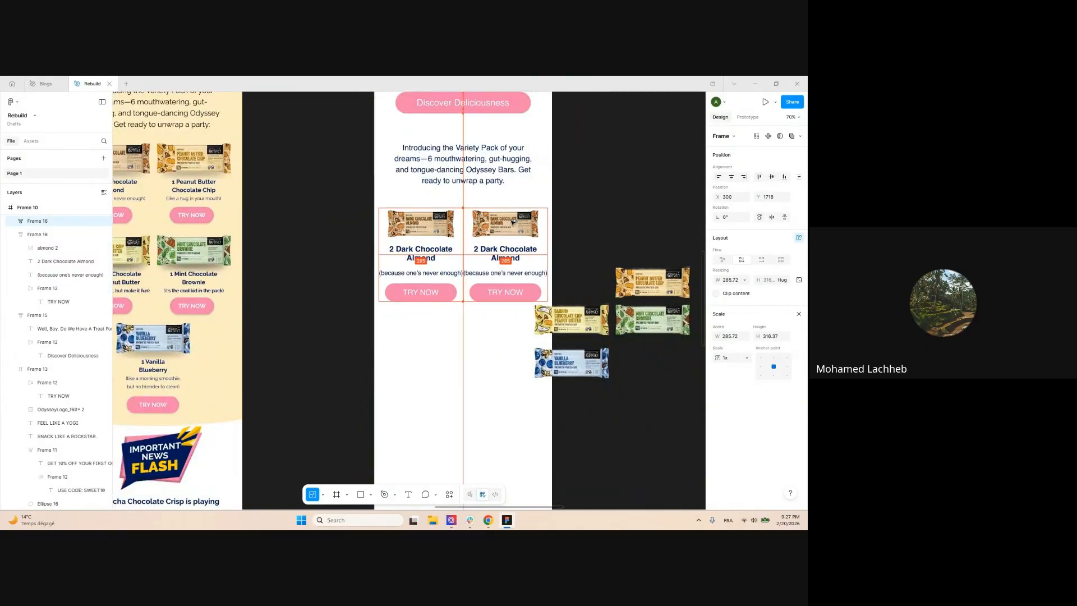
Swap the second card's bar image for the Peanut Butter bar image
click(472, 385)
drag(481, 362, 397, 364)
scroll(519, 223, up, 2)
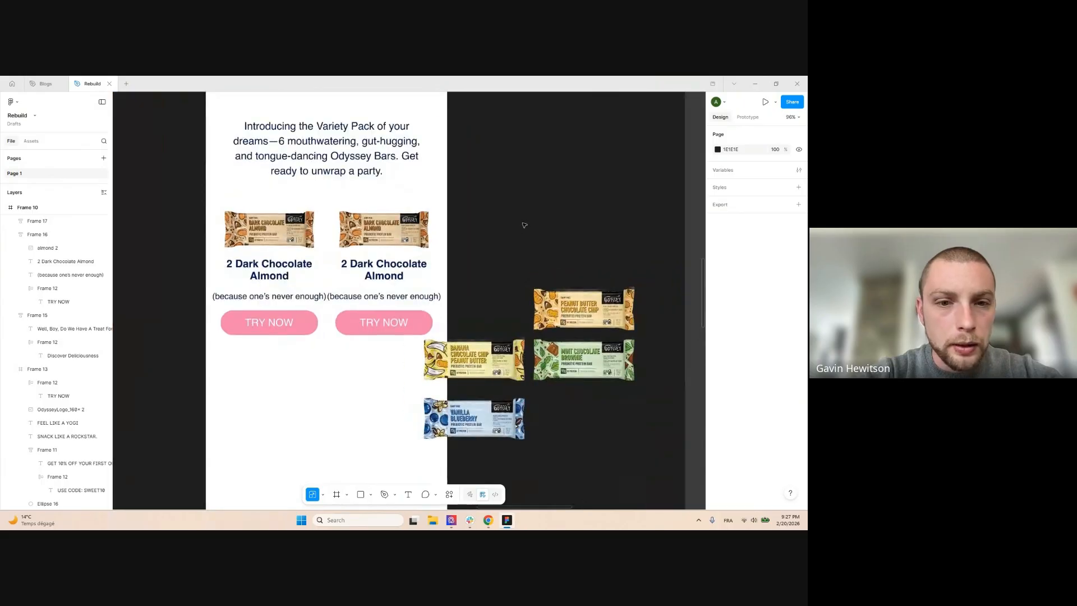
scroll(524, 225, down, 2)
click(567, 286)
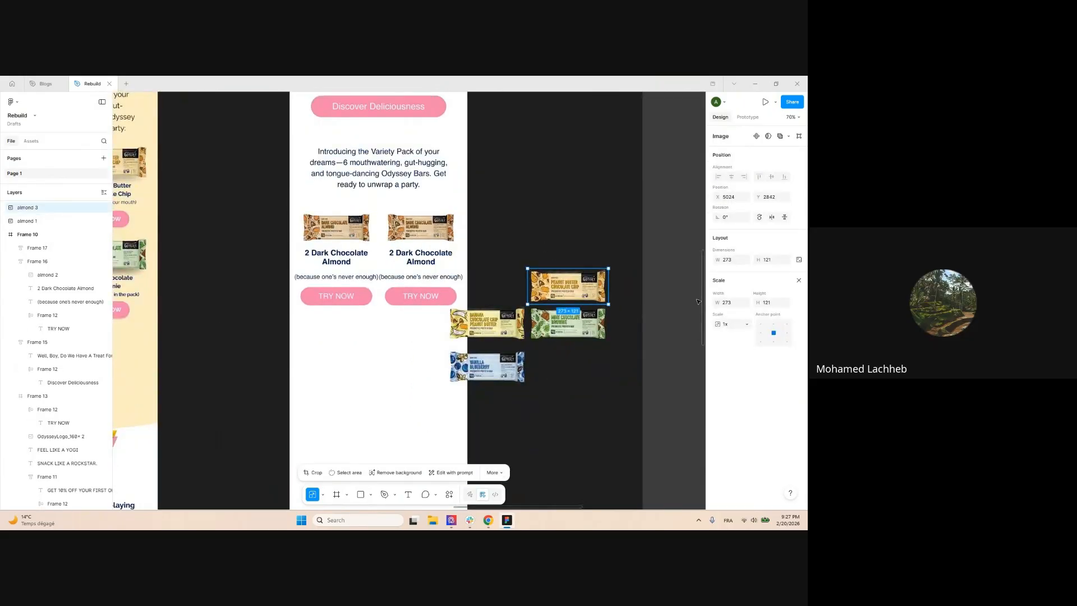
double_click(443, 226)
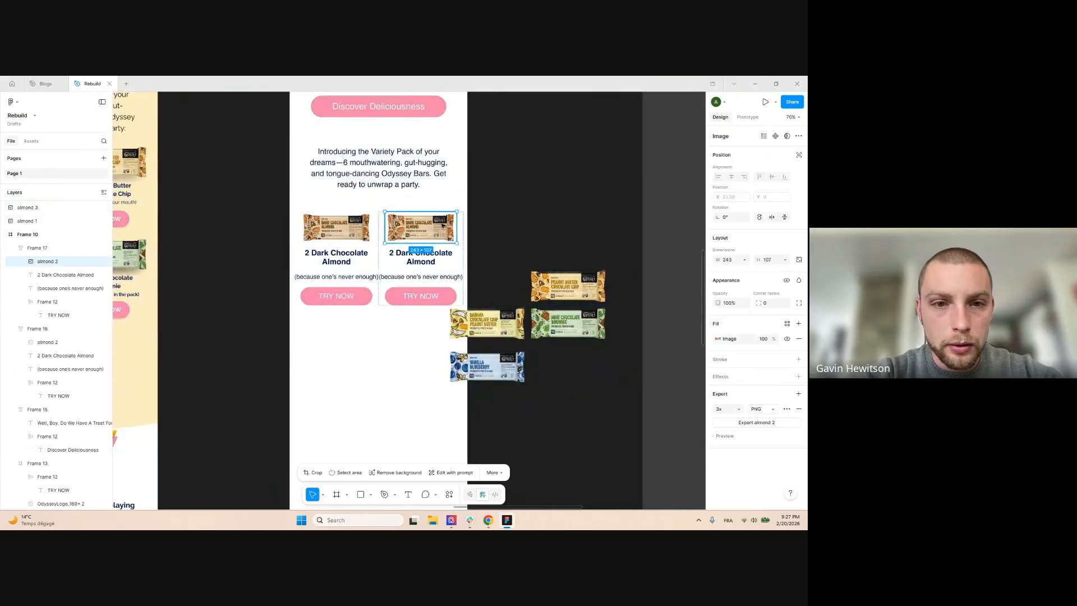
click(570, 202)
Rename the second card's product to 'Peanut Butter Chocolate Chip' using the reference copy
scroll(570, 202, down, 2)
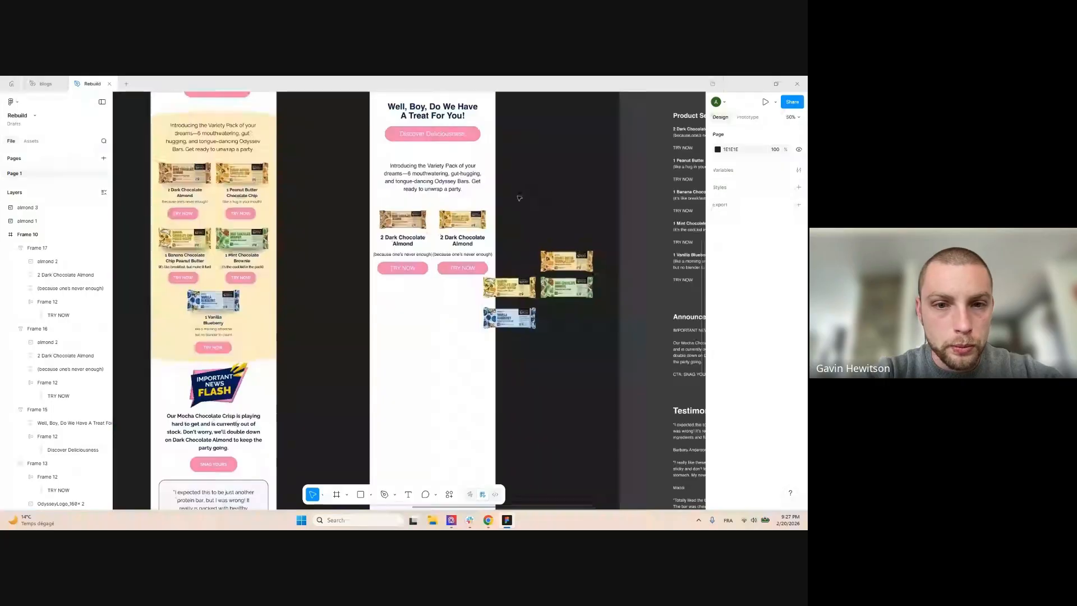
drag(317, 190, 399, 229)
scroll(274, 225, down, 1)
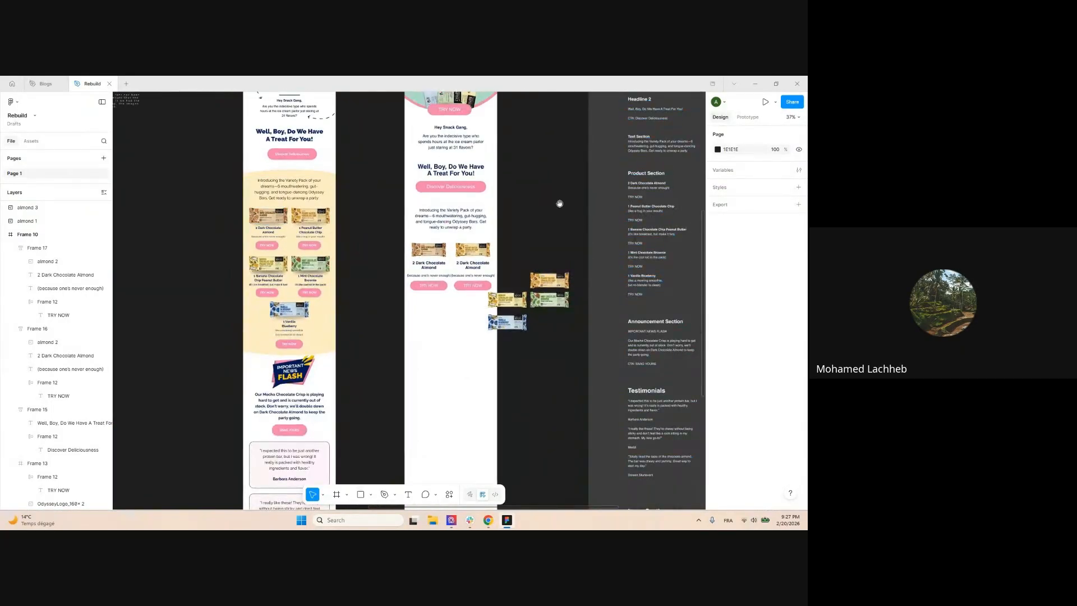
scroll(559, 204, right, 1)
scroll(644, 214, up, 3)
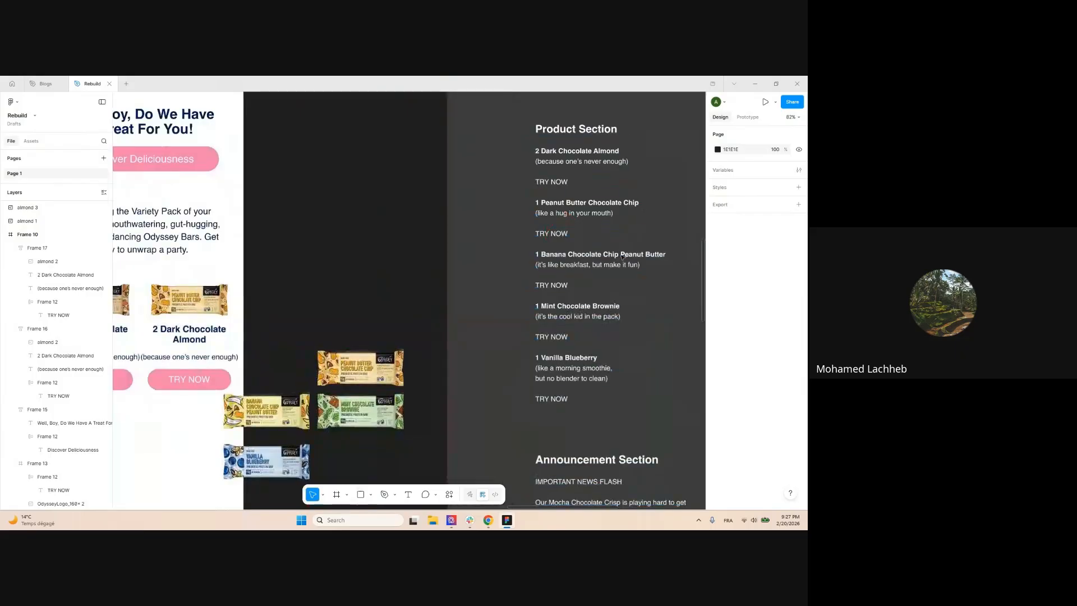
scroll(632, 216, down, 3)
scroll(317, 228, up, 3)
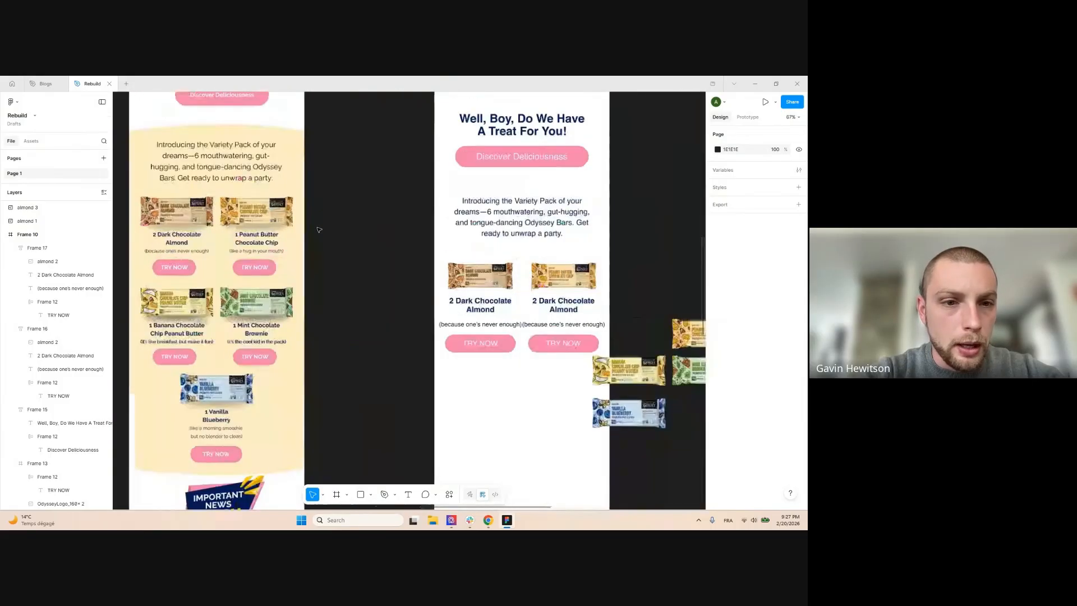
ctrl+double_click(257, 235)
ctrl+double_click(575, 308)
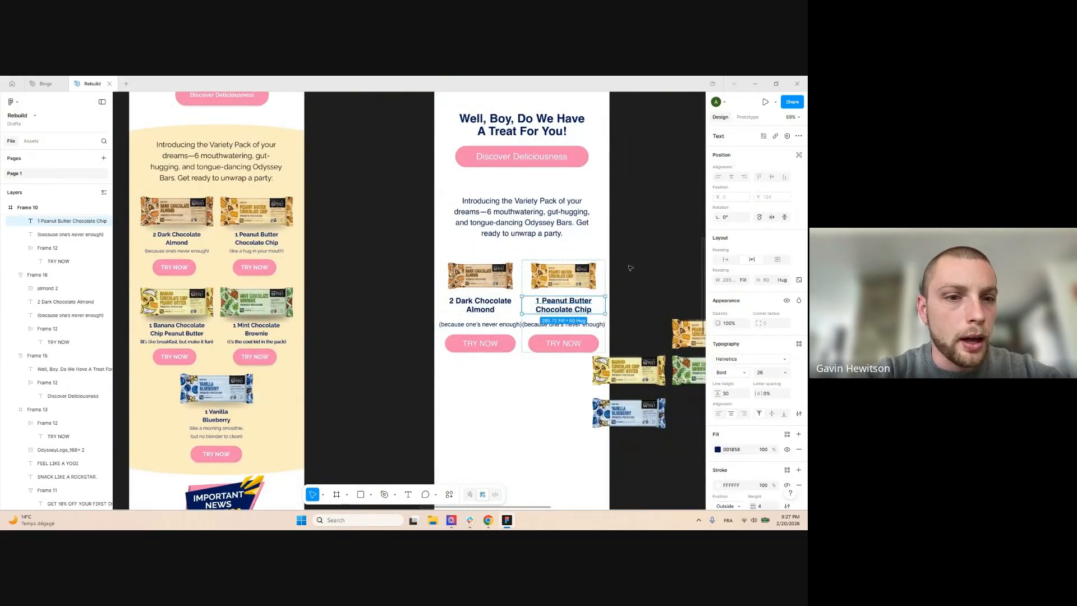
Replace the second card's caption with '(like a hug in your mouth)'
ctrl+double_click(273, 253)
key(ctrl+c)
ctrl+double_click(592, 325)
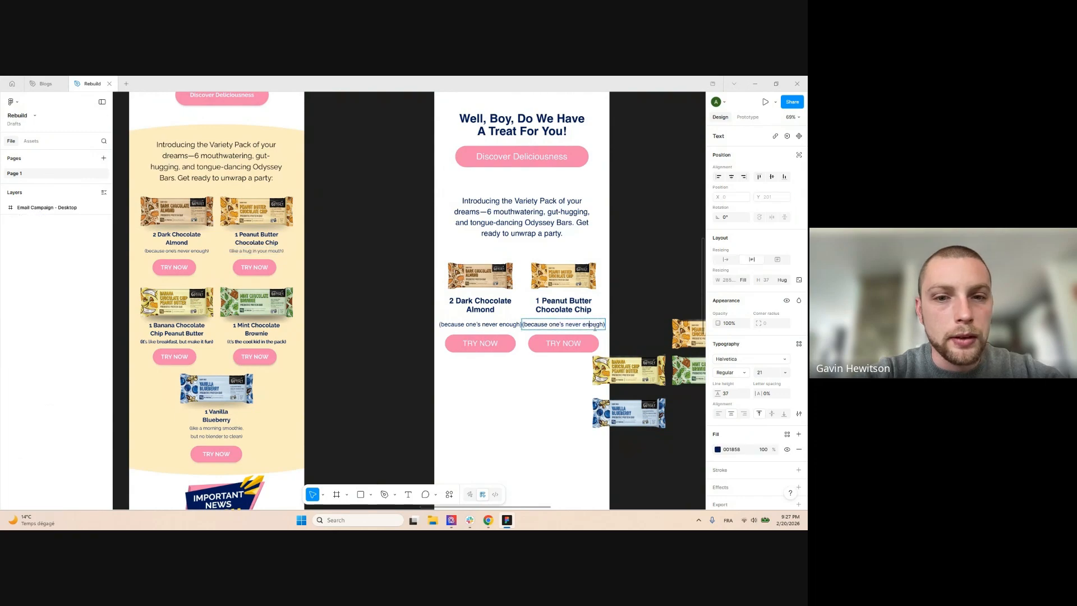
key(ctrl+a)
key(ctrl+v)
click(379, 287)
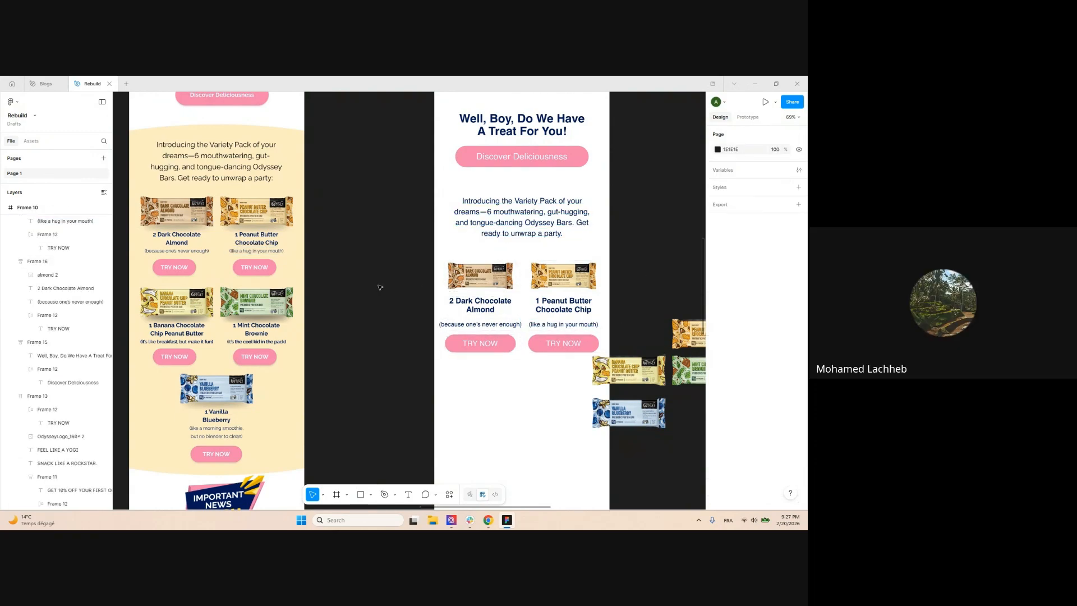
Move the banana and vanilla bar images off the email
scroll(396, 244, down, 3)
drag(398, 230, 369, 238)
scroll(424, 336, up, 2)
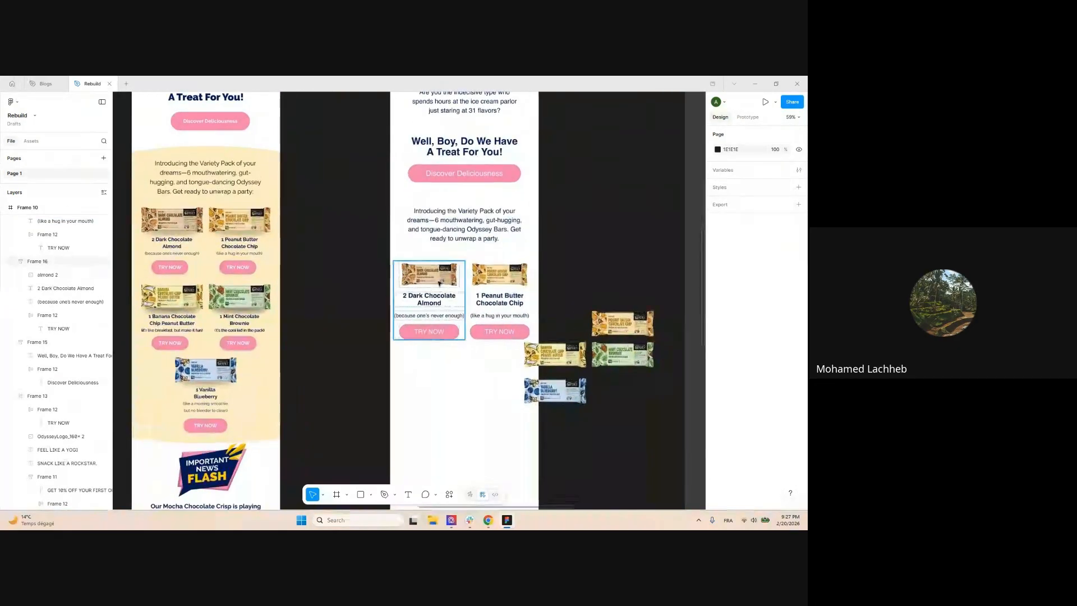
drag(562, 359, 617, 405)
click(554, 263)
Select both product card frames together
scroll(553, 263, up, 1)
scroll(553, 263, up, 2)
scroll(553, 263, down, 4)
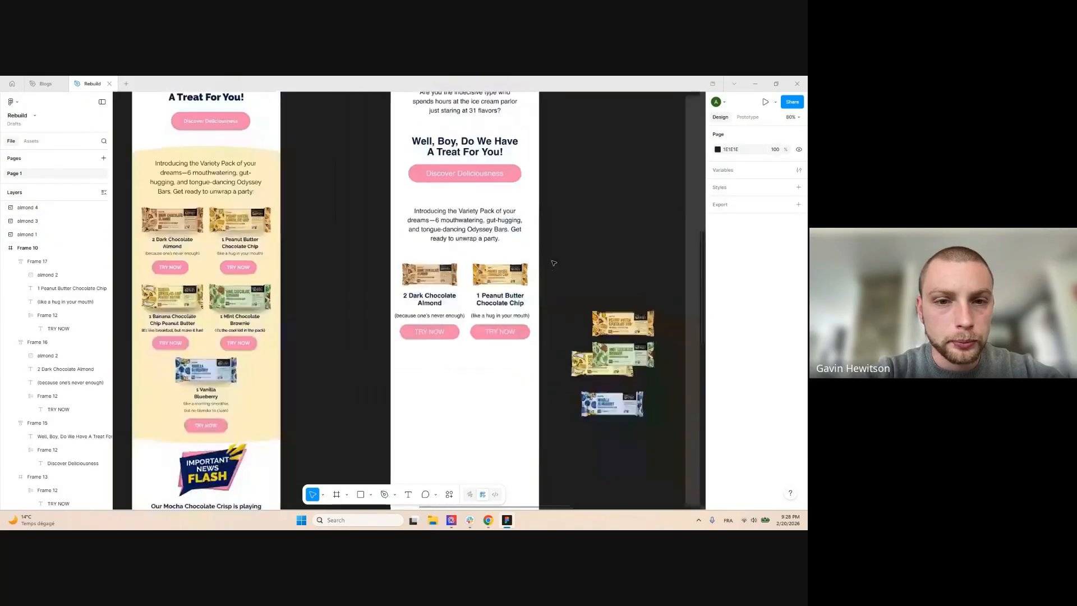
drag(558, 263, 466, 284)
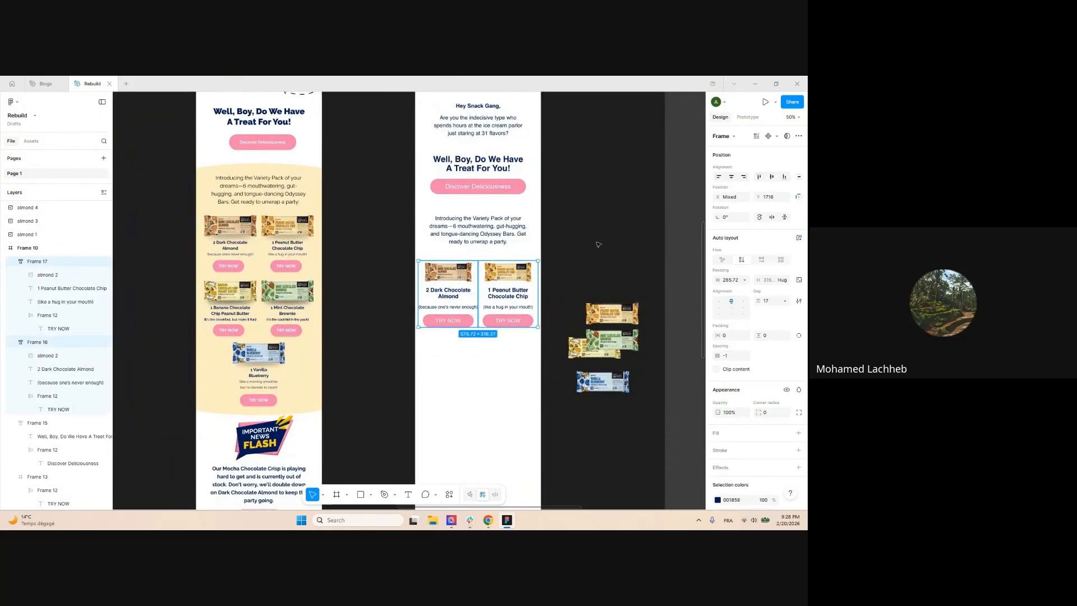
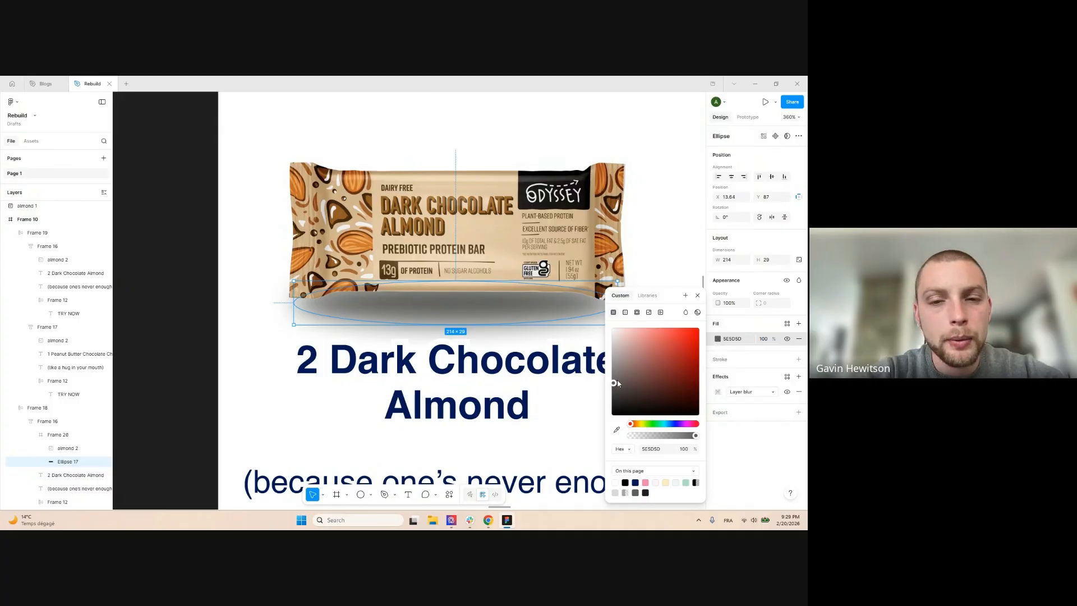
Lighten the shadow ellipse's fill to grey A2A1A1 and lower its fill opacity
drag(618, 379, 613, 365)
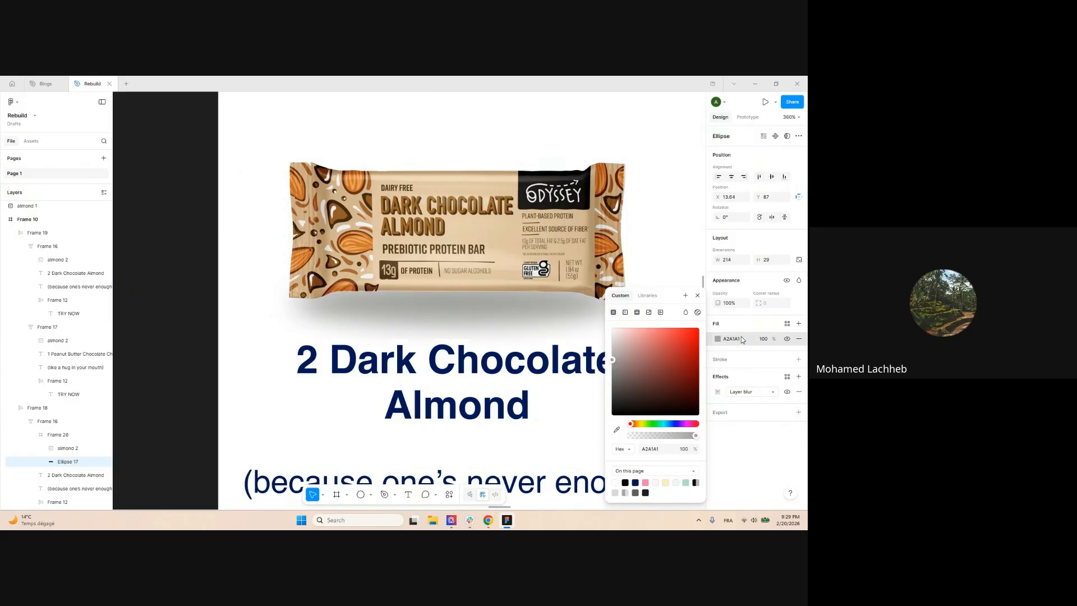
click(764, 340)
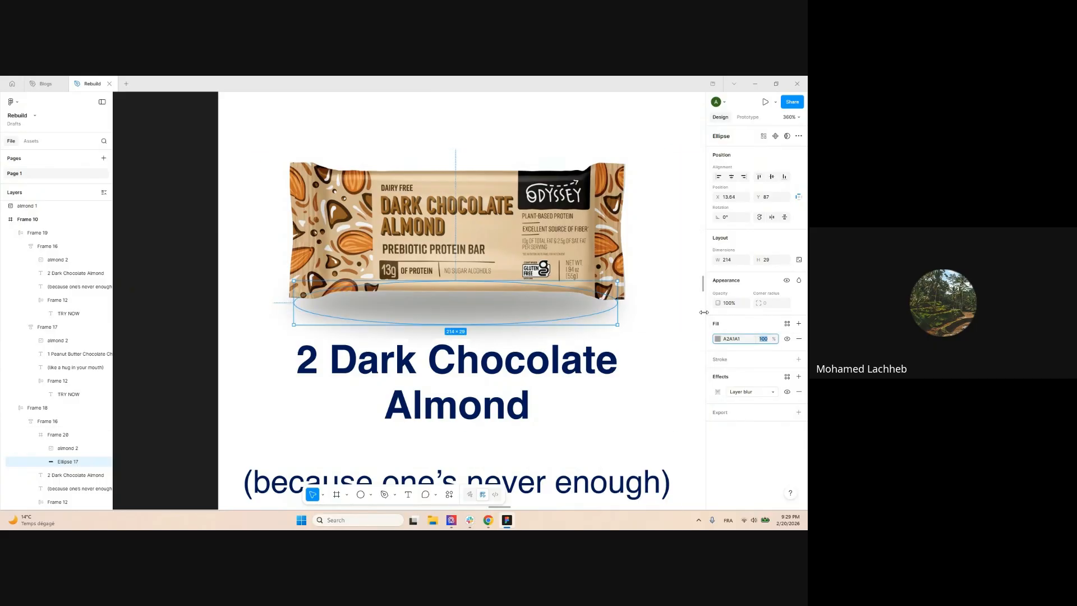
text(90)
key(Return)
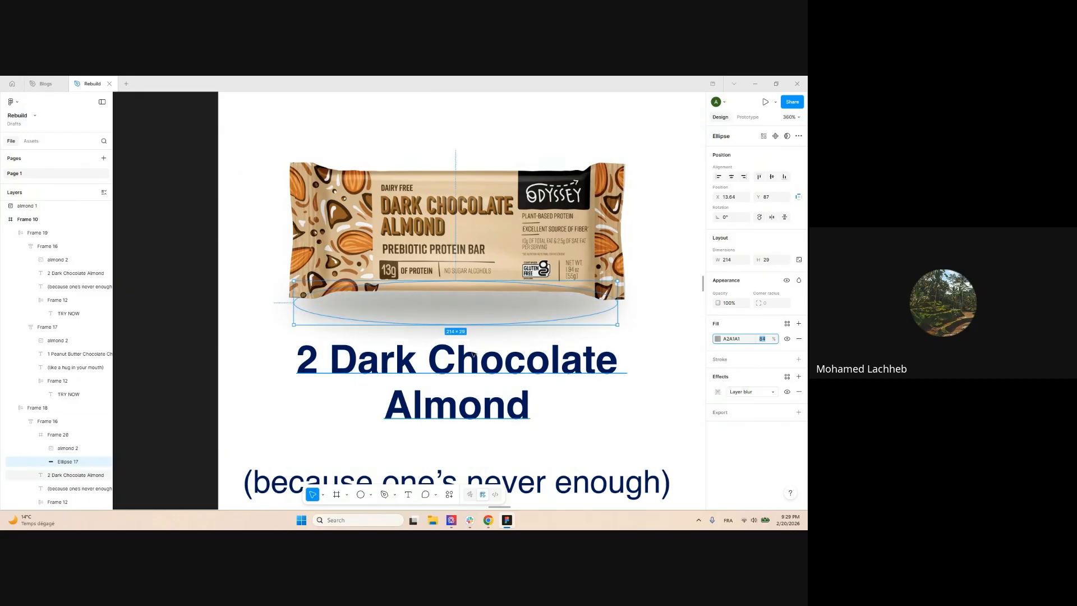
Flatten the shadow ellipse to 20 high and nudge it down to Y 90
drag(464, 325, 464, 311)
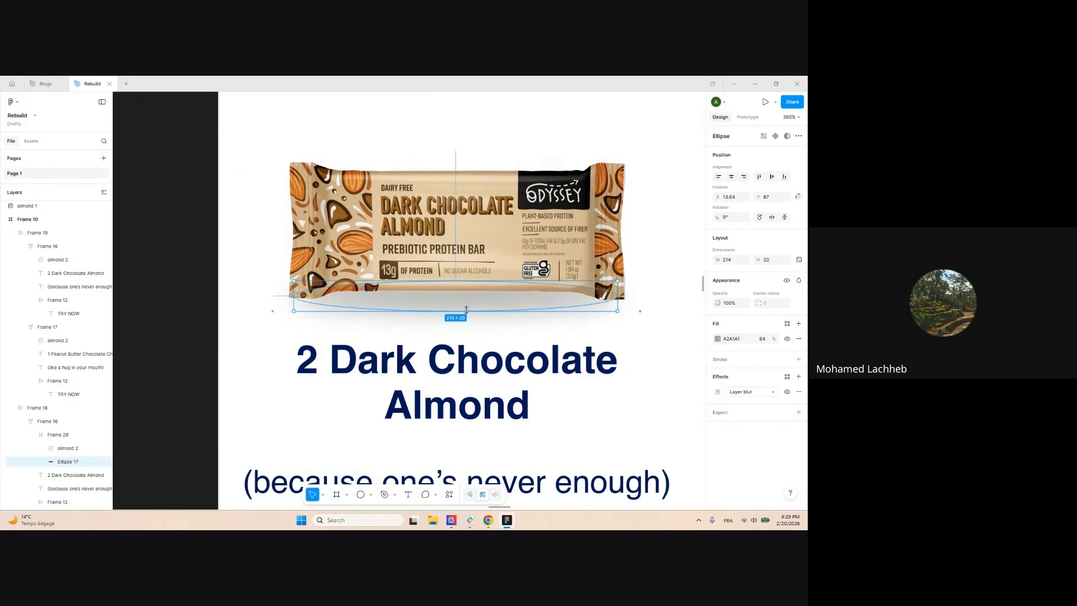
key(Down)
key(Down)
key(Down)
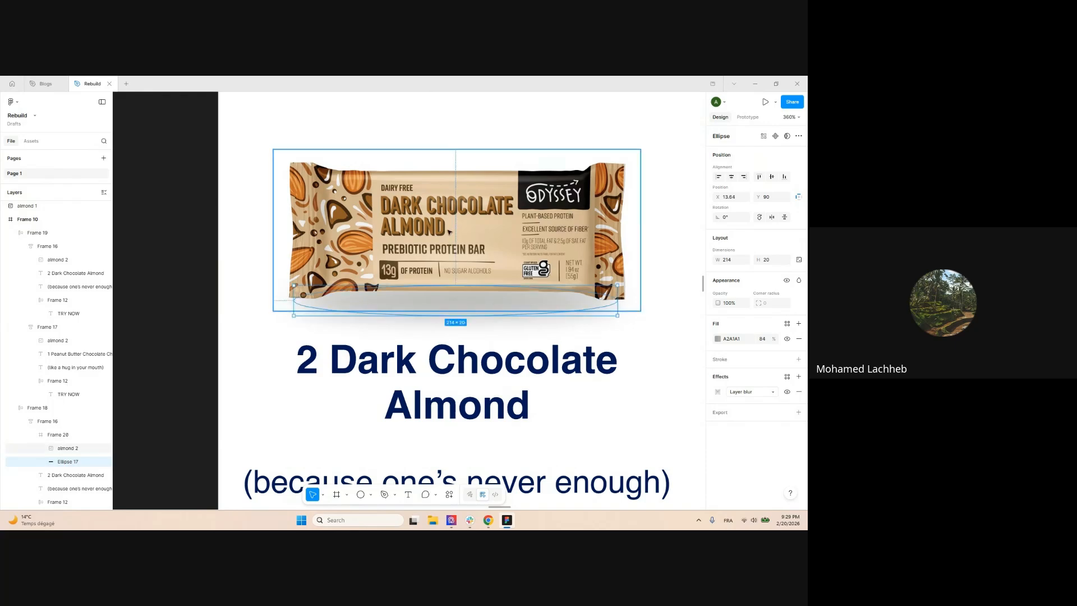
scroll(457, 238, down, 3)
Select the Dark Chocolate Almond card and try item gaps of 39, 24 and 23
scroll(441, 223, down, 2)
click(288, 257)
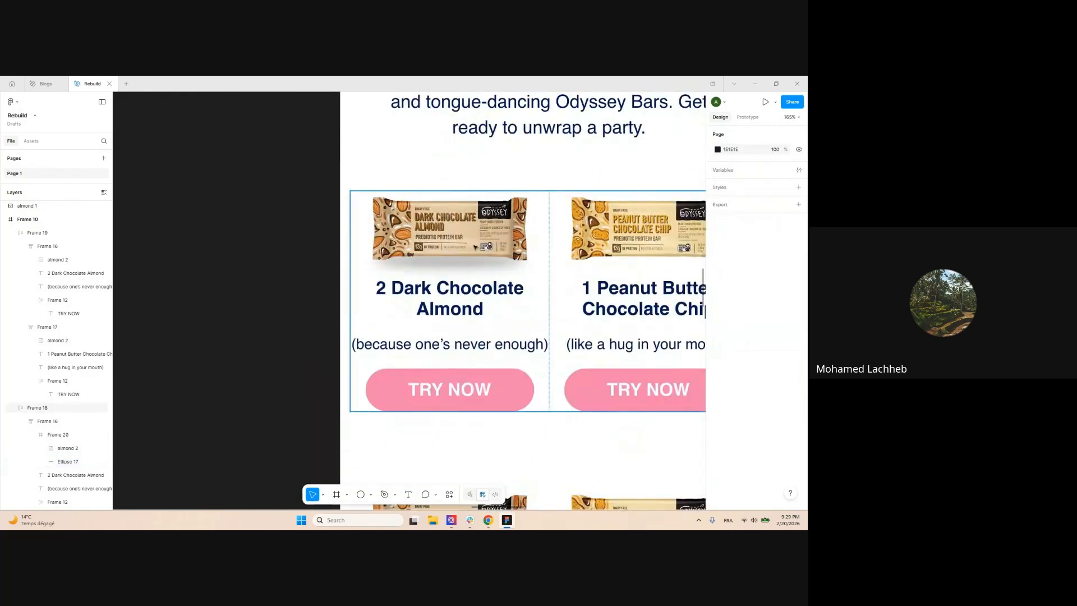
scroll(473, 206, down, 2)
scroll(469, 230, up, 3)
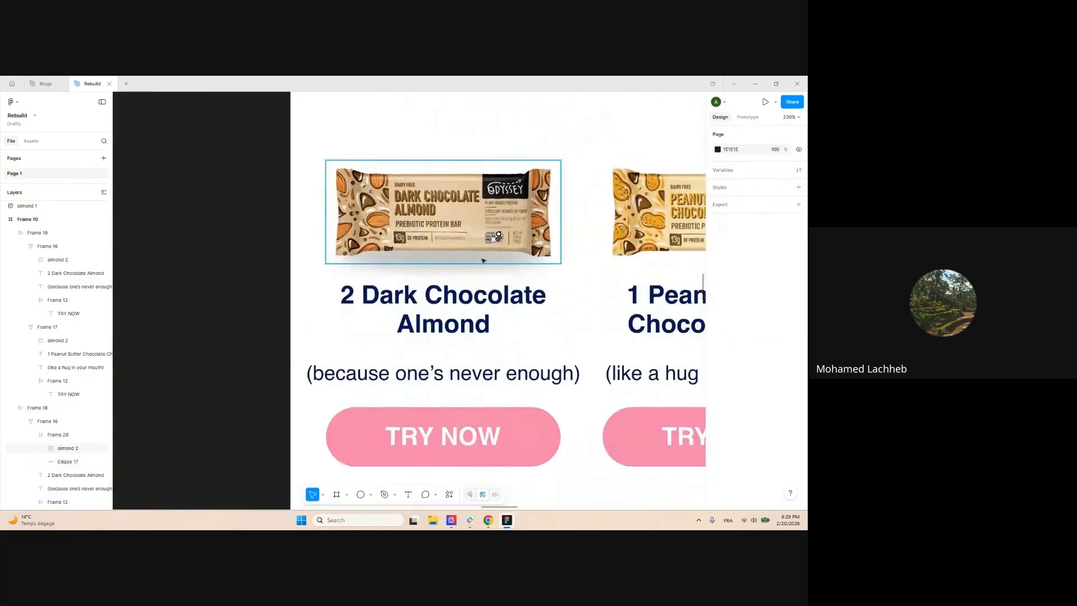
scroll(453, 226, down, 7)
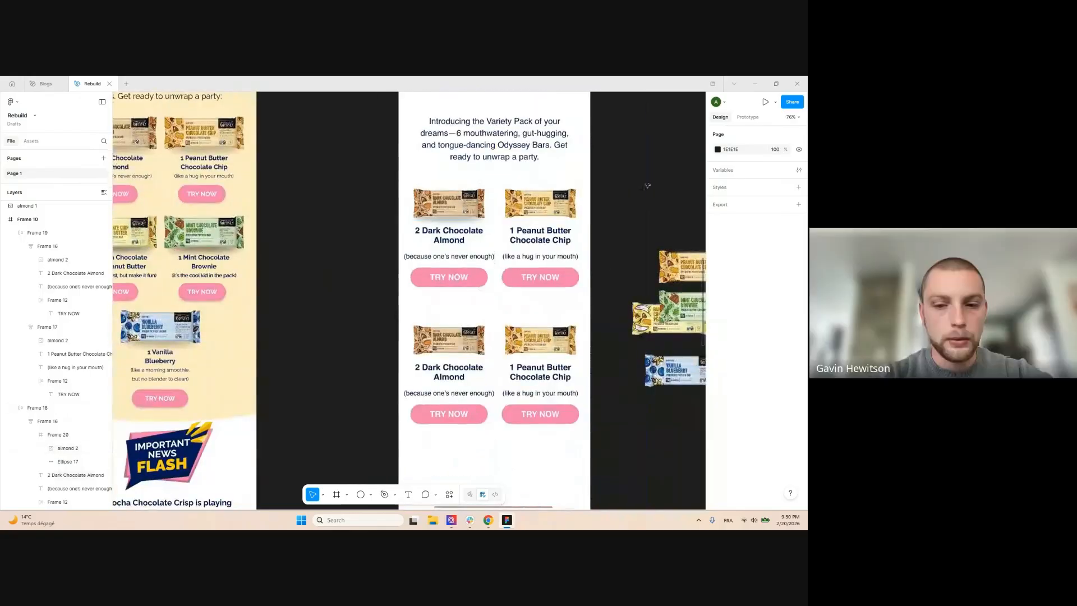
scroll(616, 189, up, 2)
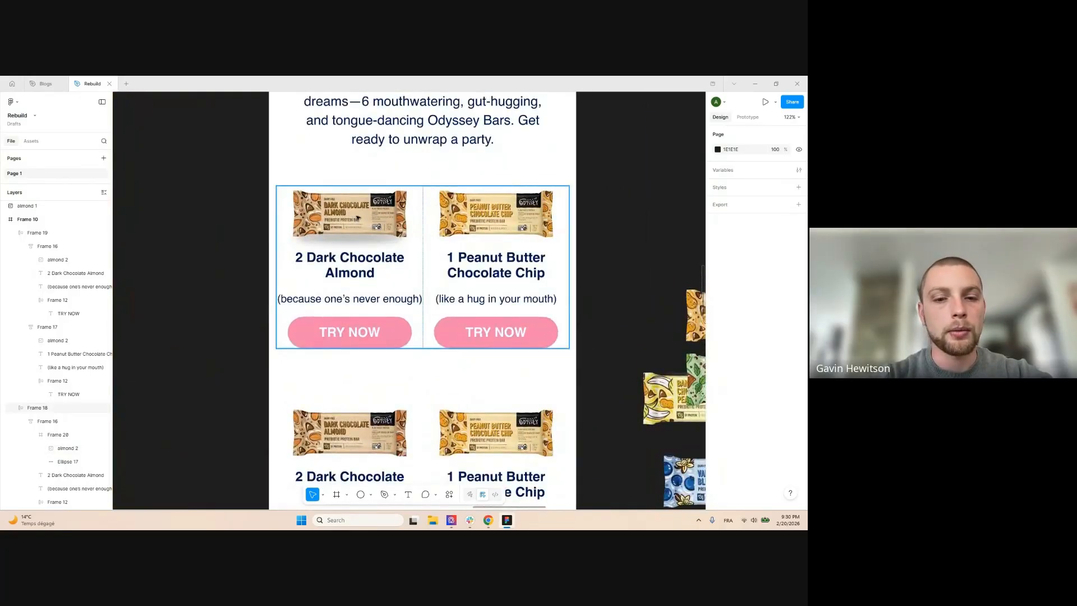
double_click(359, 222)
click(246, 289)
click(350, 230)
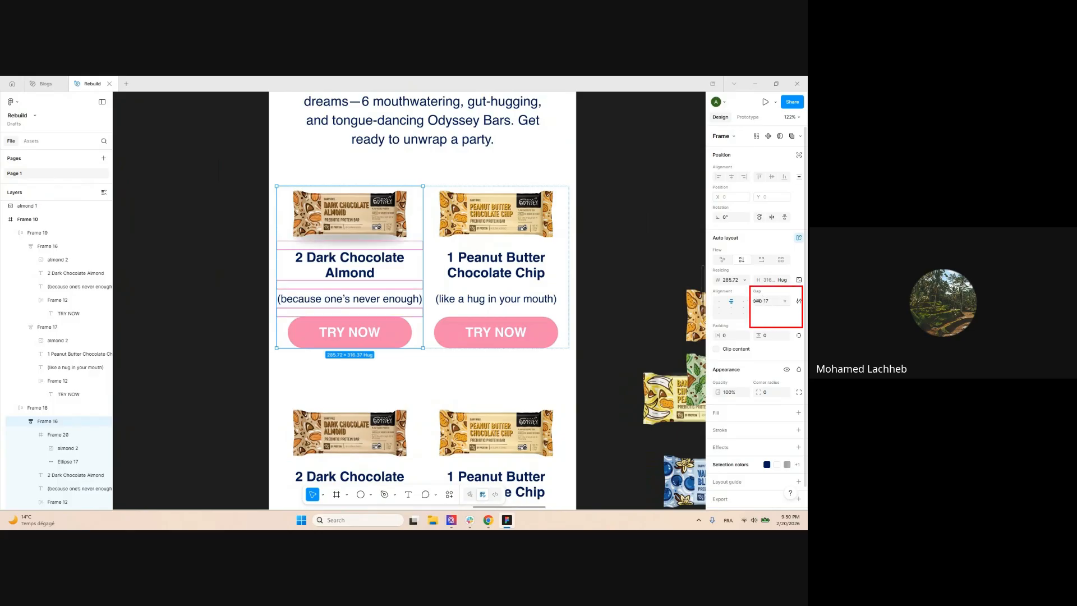
mouse_move(757, 301)
mouse_down()
mouse_move(776, 301)
mouse_move(764, 301)
mouse_up()
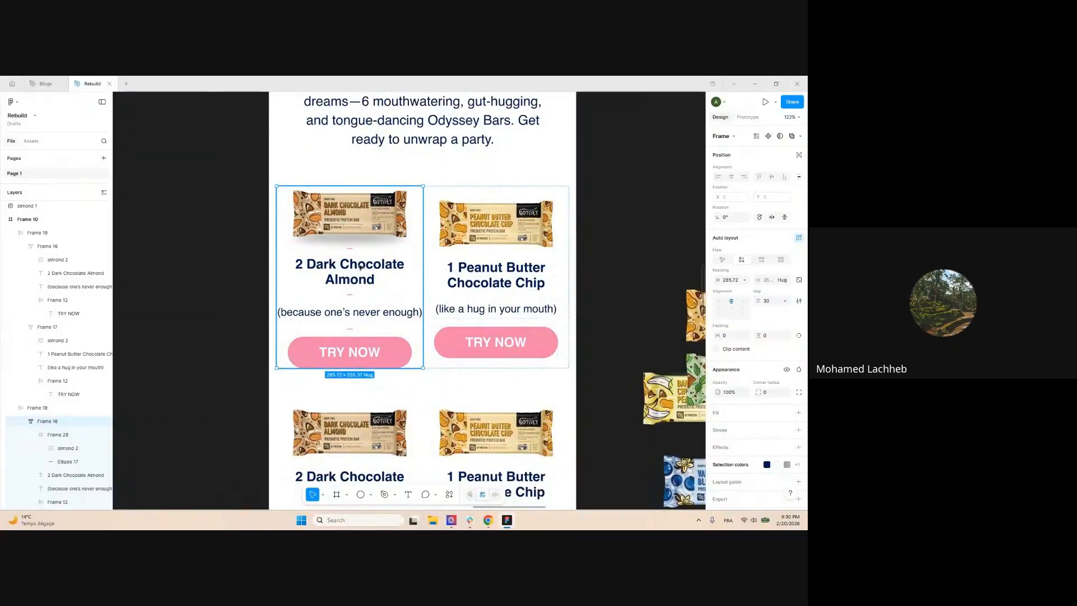
drag(758, 301, 755, 300)
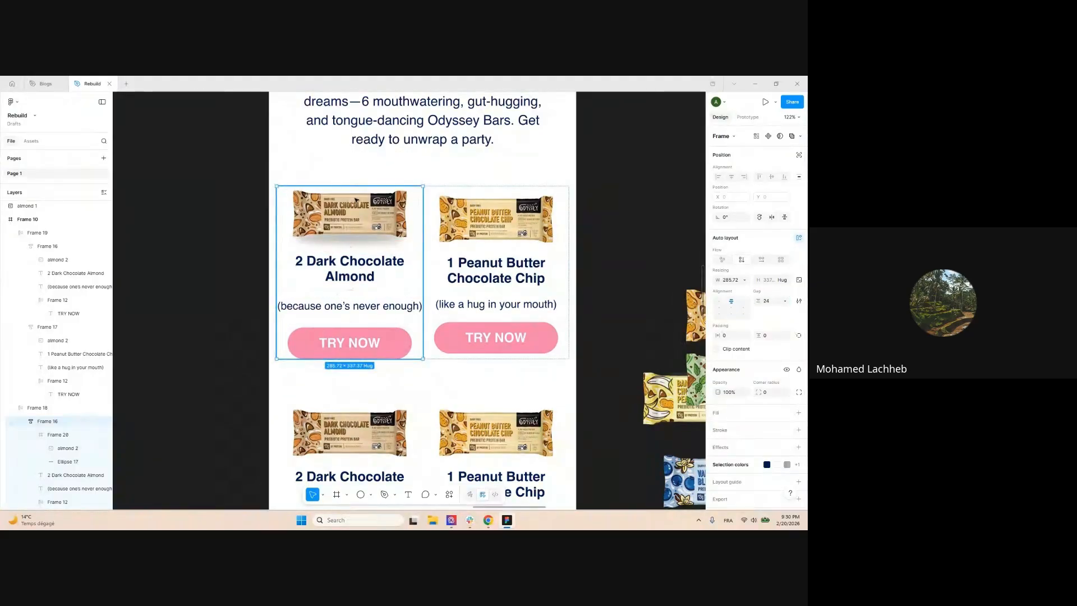
mouse_move(760, 302)
mouse_down()
mouse_move(750, 303)
mouse_move(762, 302)
mouse_up()
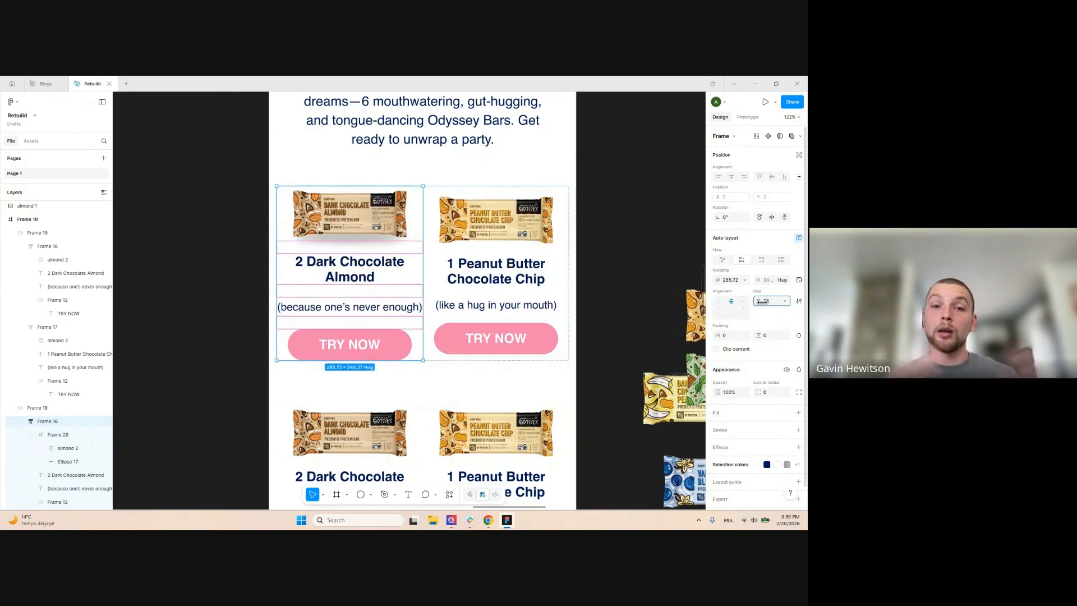
scroll(498, 212, down, 3)
Reselect the Dark Chocolate Almond card and tighten its item gap from 25 to 19
click(596, 180)
scroll(596, 180, up, 1)
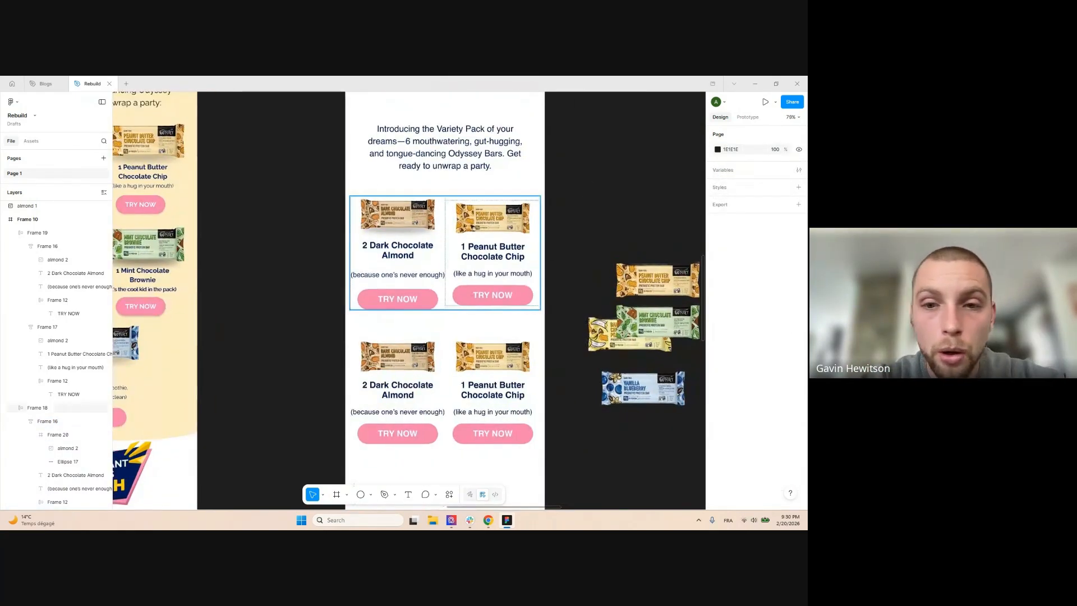
scroll(395, 233, up, 1)
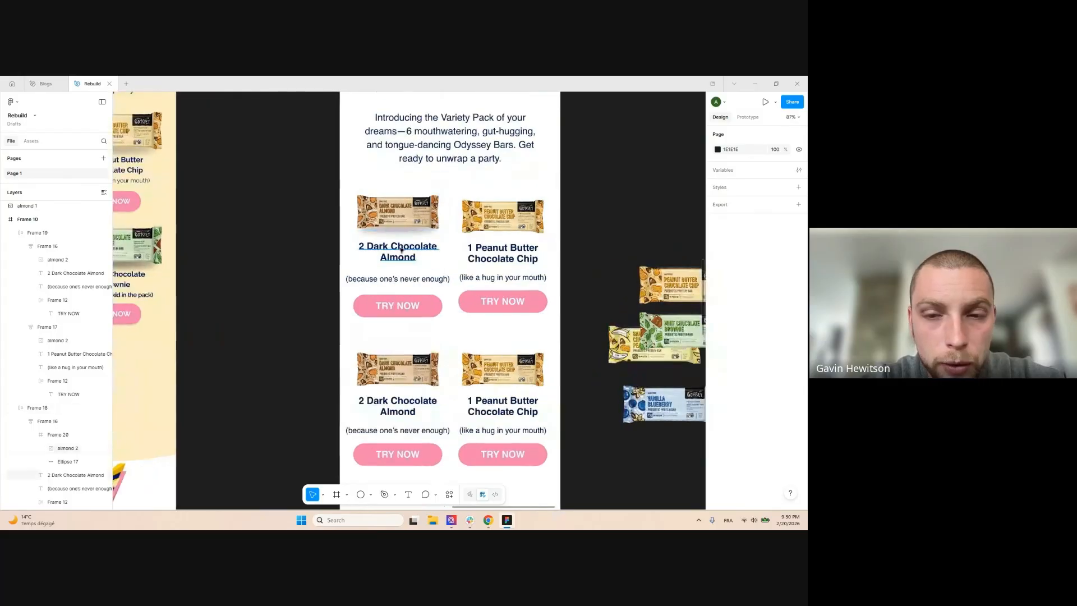
double_click(398, 250)
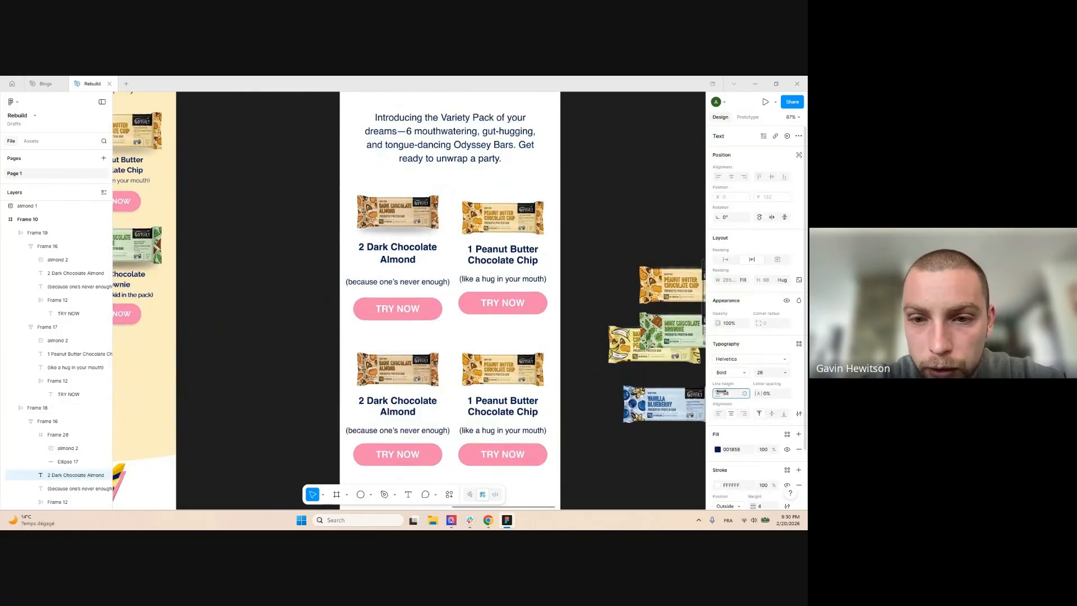
click(400, 223)
click(400, 223)
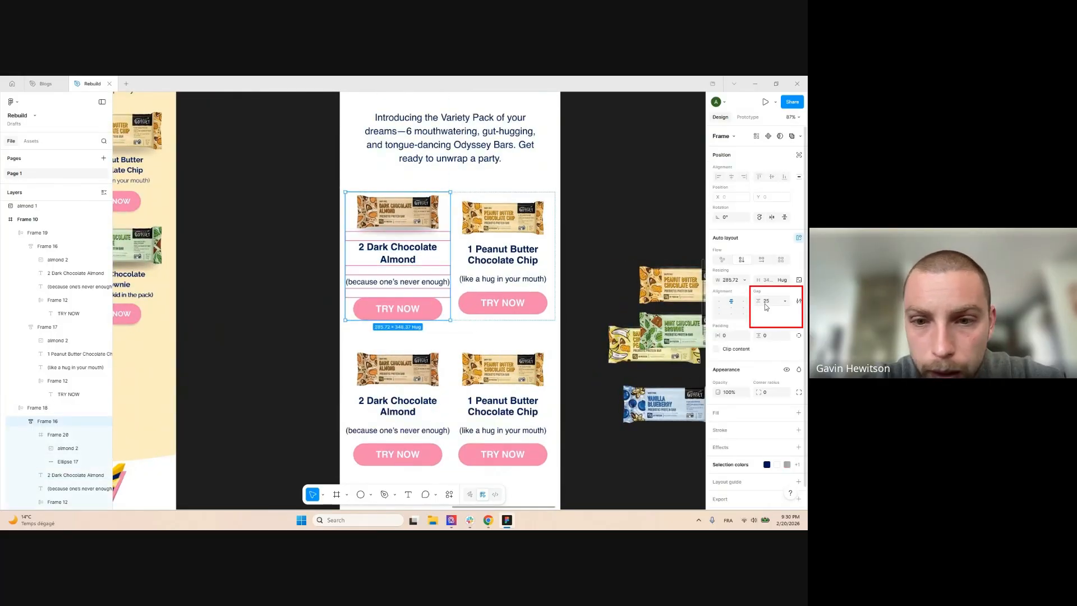
drag(759, 301, 754, 301)
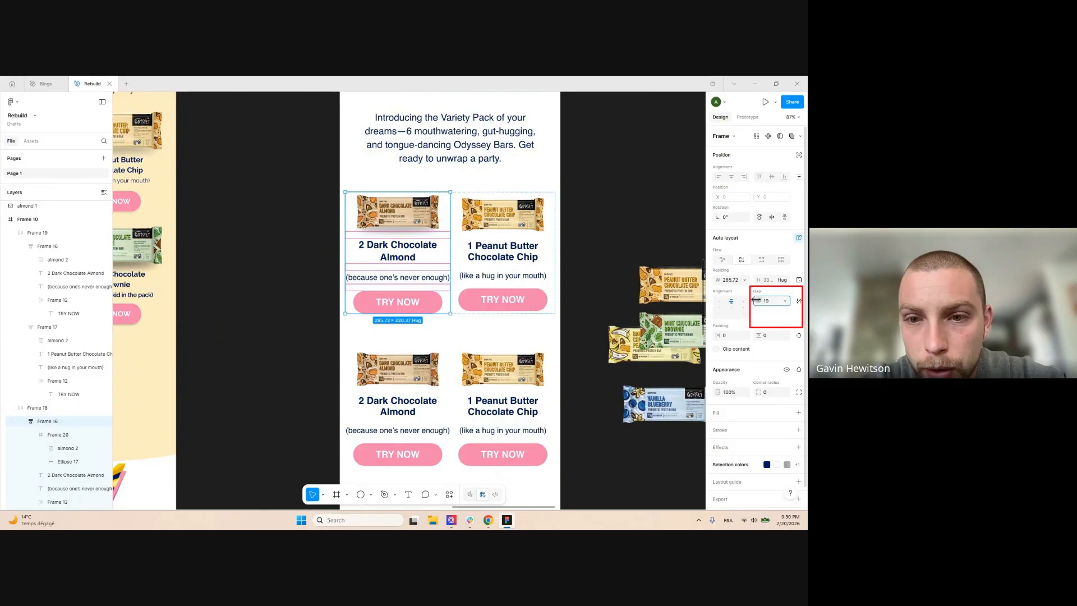
click(599, 195)
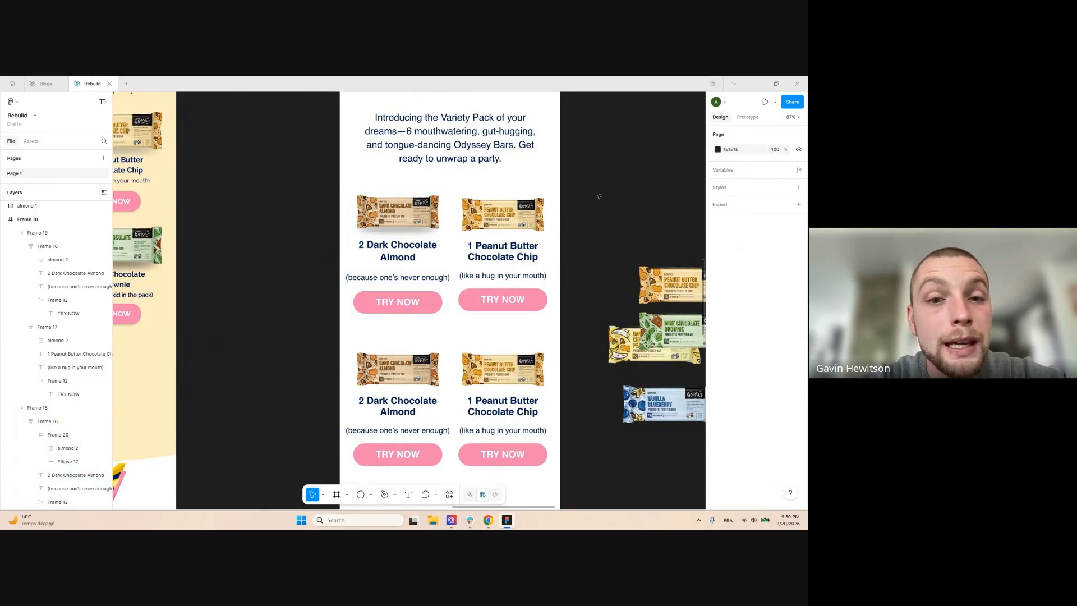
scroll(595, 190, down, 2)
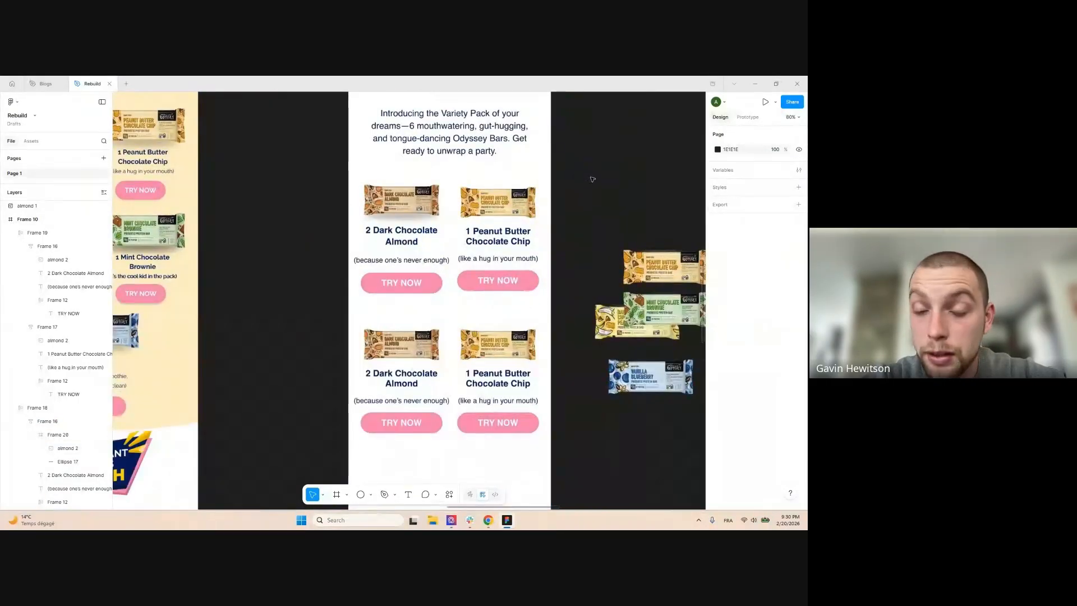
scroll(589, 179, down, 2)
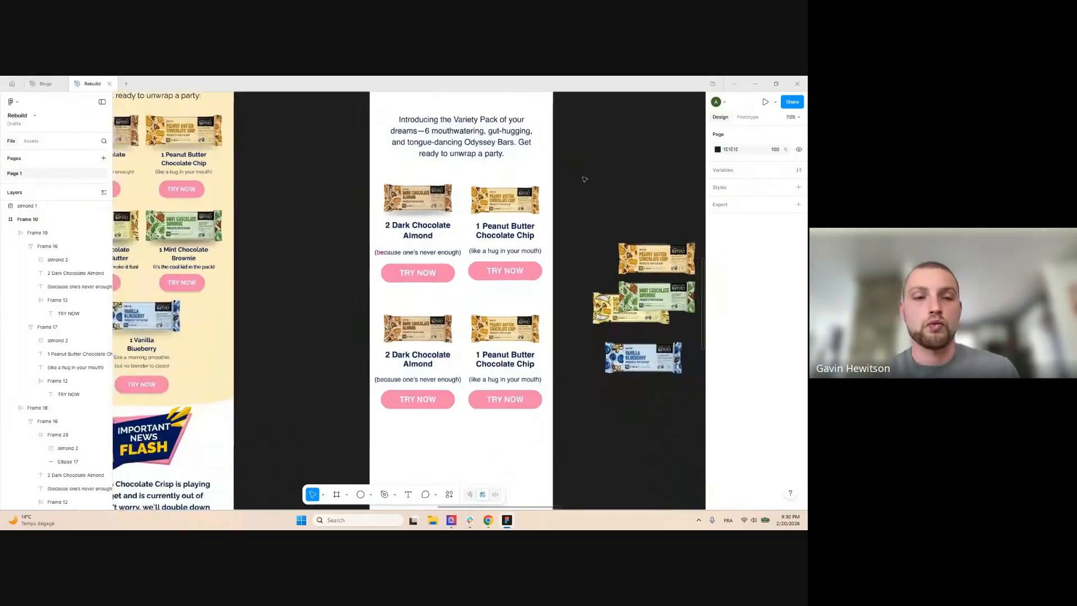
scroll(494, 227, up, 4)
Replace the Peanut Butter card with a pasted copy of the Dark Chocolate Almond card
click(441, 198)
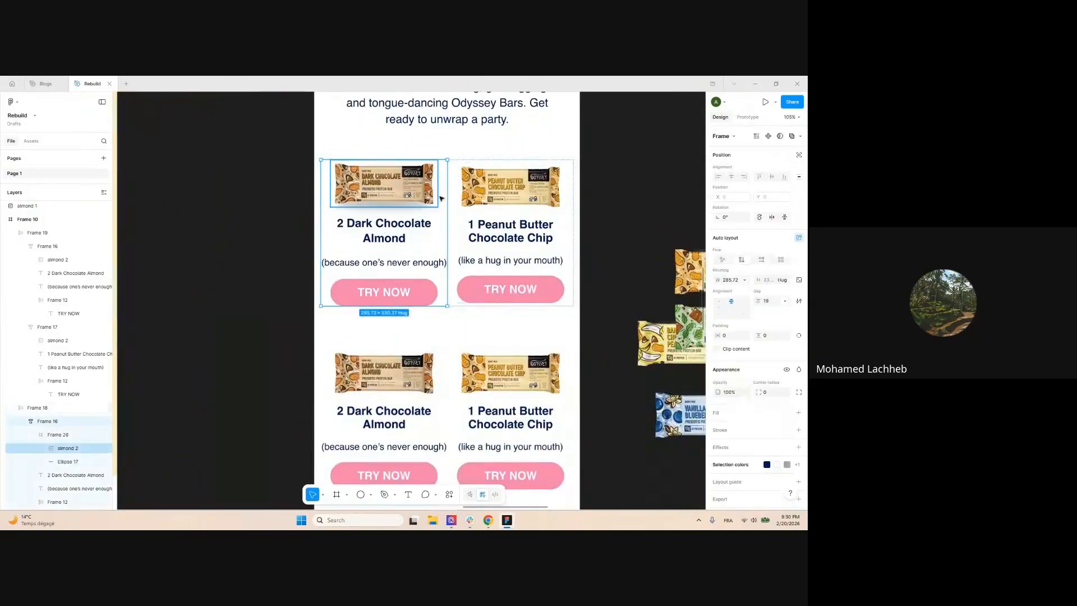
click(569, 191)
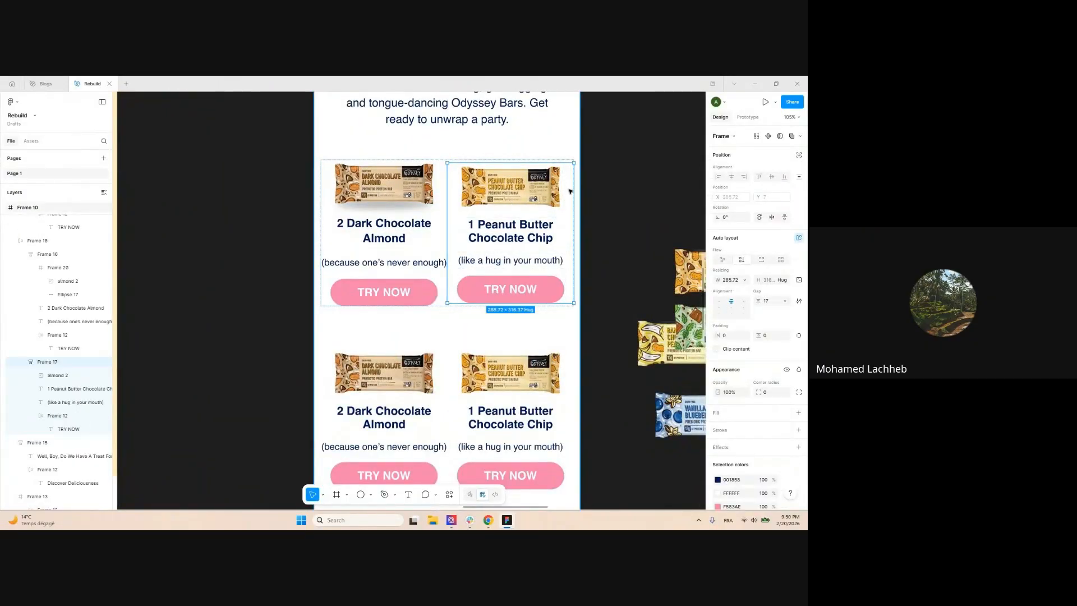
key(ctrl+shift+r)
scroll(438, 189, down, 5)
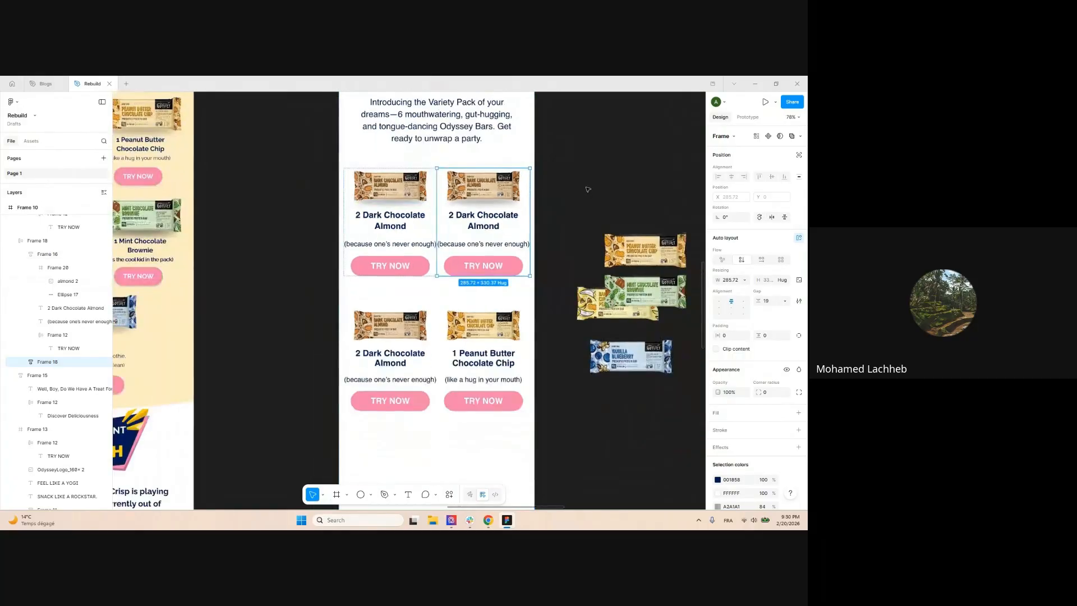
click(587, 188)
Retitle the new card '1 Peanut Butter Chocolate Chip' with tagline '(like a hug in your mouth)'
double_click(258, 157)
key(ctrl+a)
key(ctrl+c)
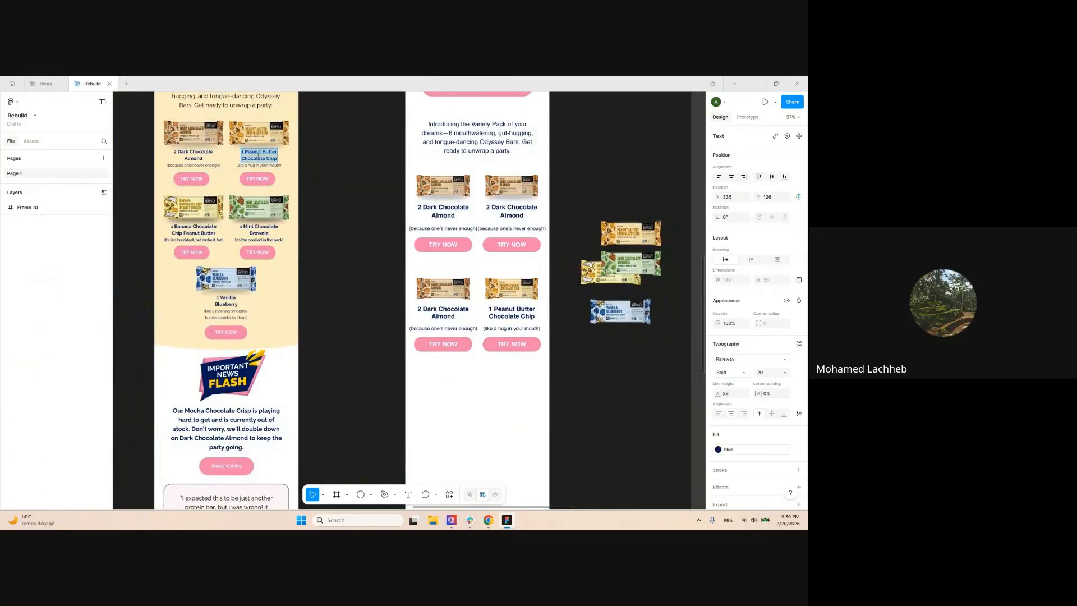
scroll(502, 202, up, 4)
double_click(509, 211)
key(ctrl+a)
key(ctrl+v)
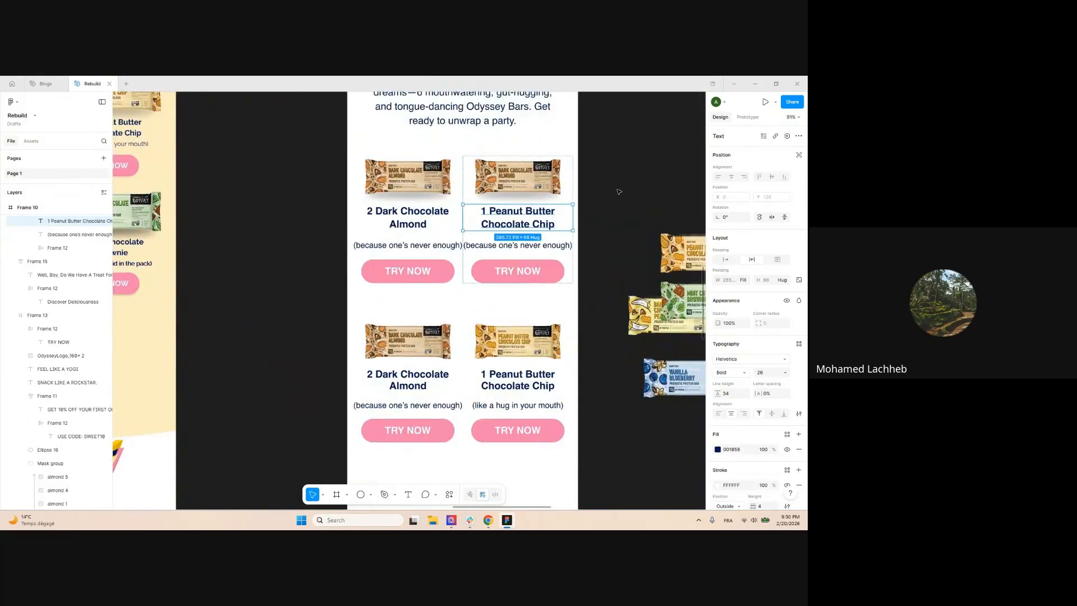
scroll(504, 224, down, 3)
double_click(265, 168)
key(ctrl+a)
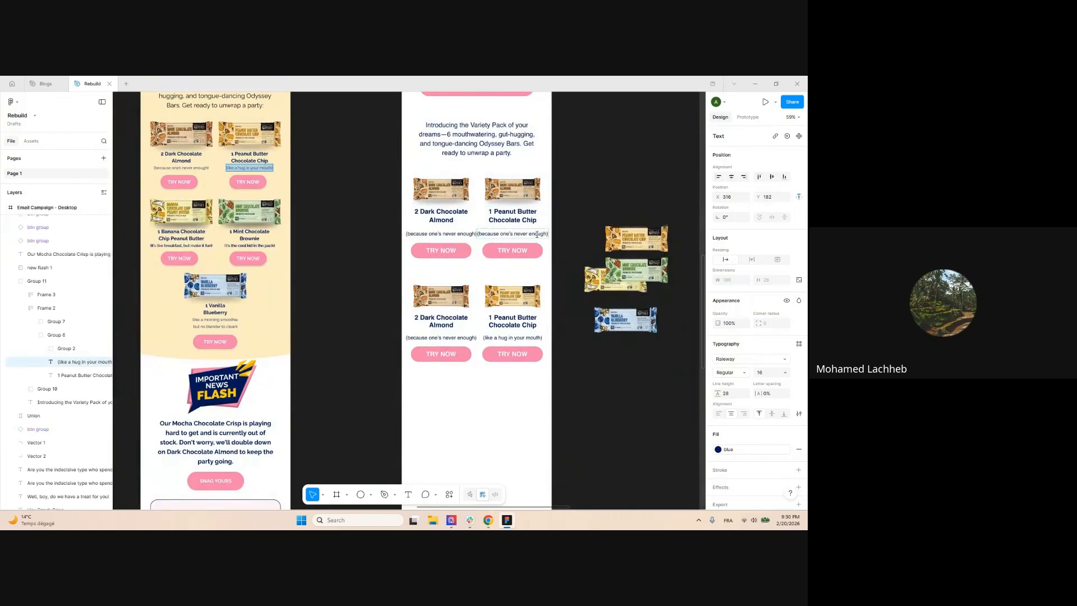
double_click(534, 234)
key(ctrl+a)
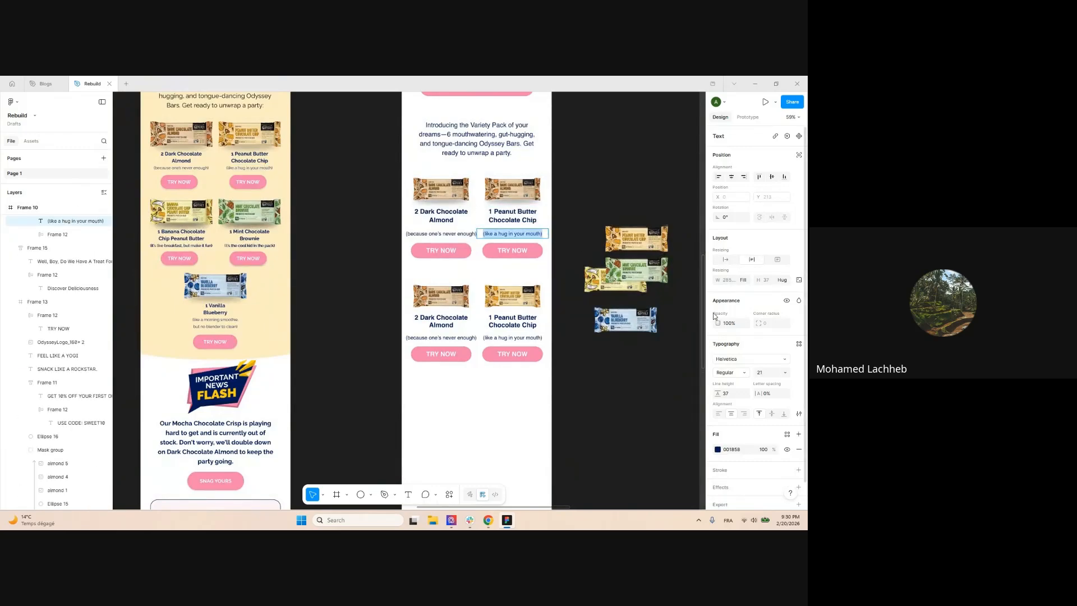
Set both product cards' taglines to font size 19
shift+click(439, 239)
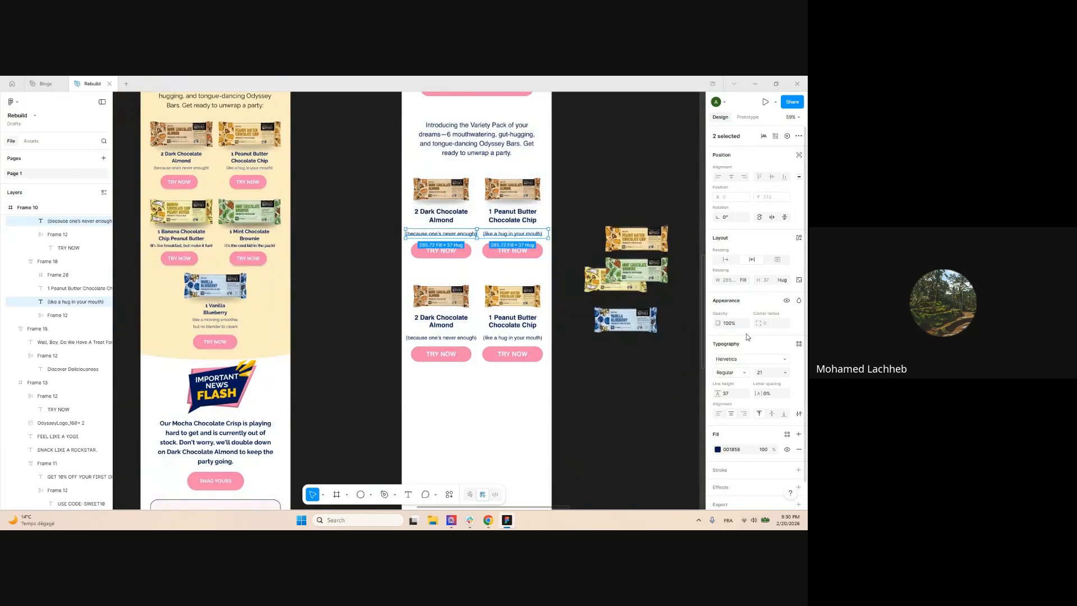
text(19)
key(Return)
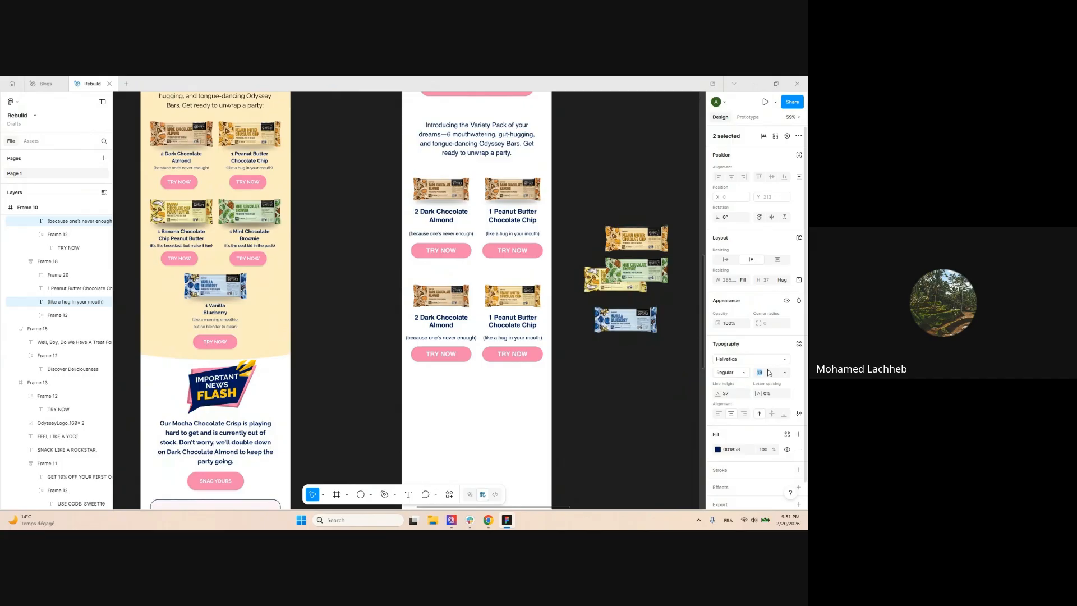
click(618, 190)
scroll(622, 207, up, 5)
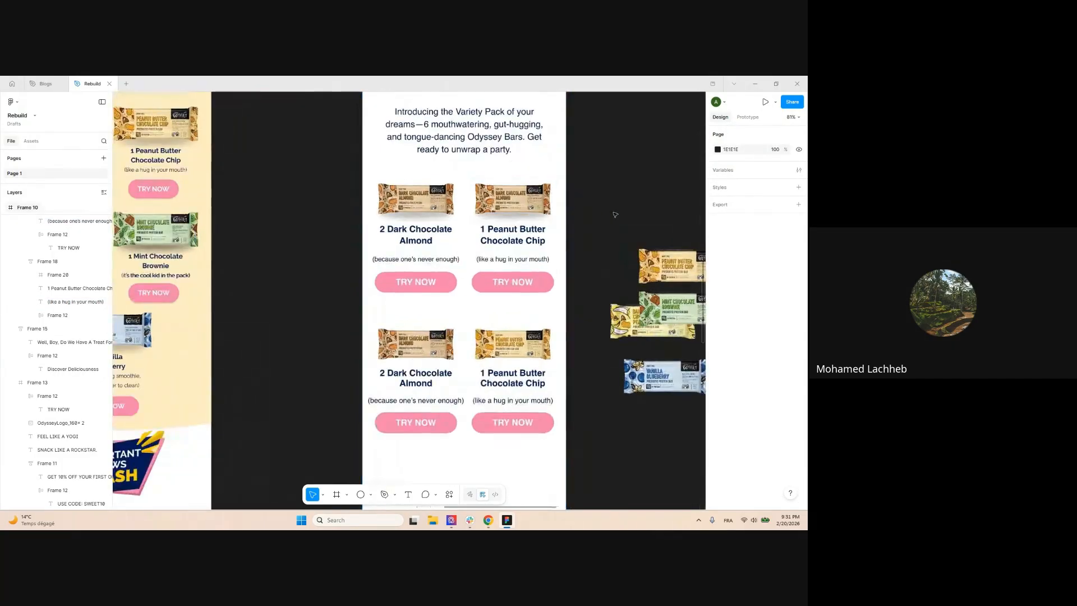
Paste the Peanut Butter bar picture into the top-right card's image
click(625, 231)
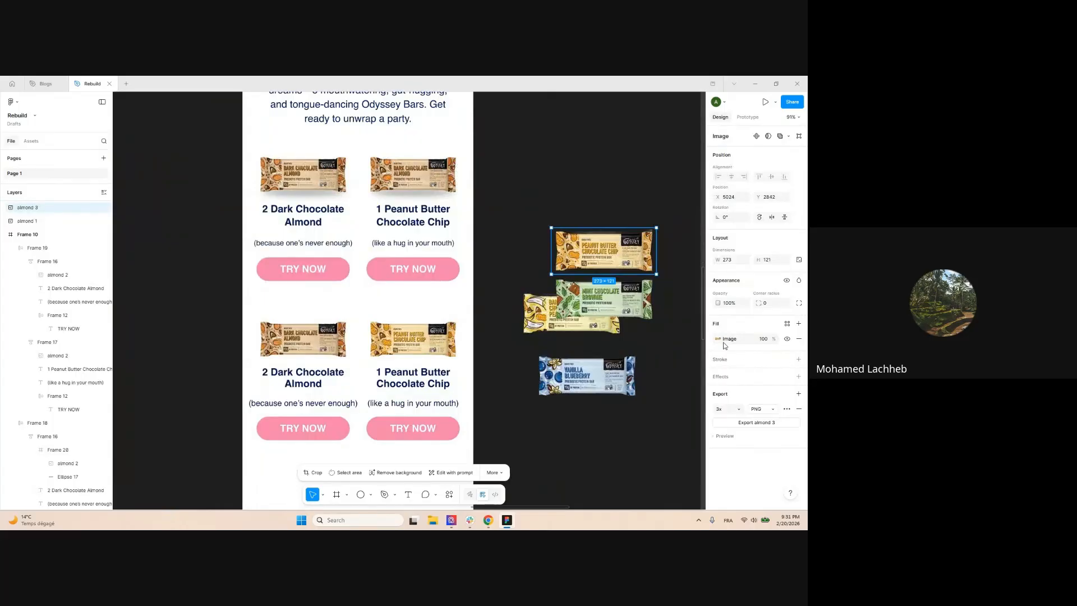
click(407, 165)
key(ctrl+v)
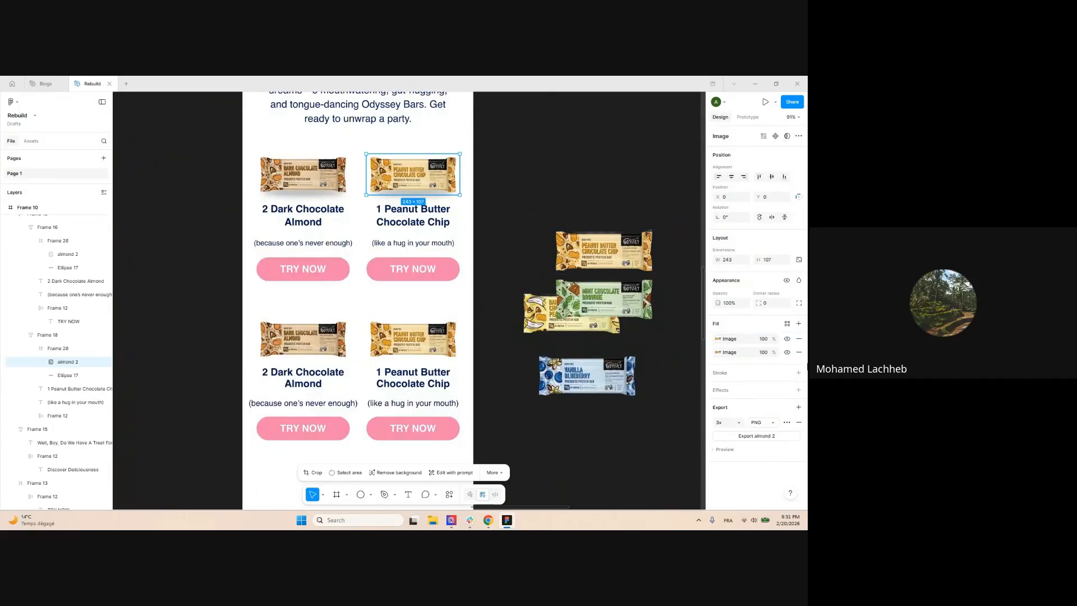
click(501, 156)
scroll(528, 168, down, 3)
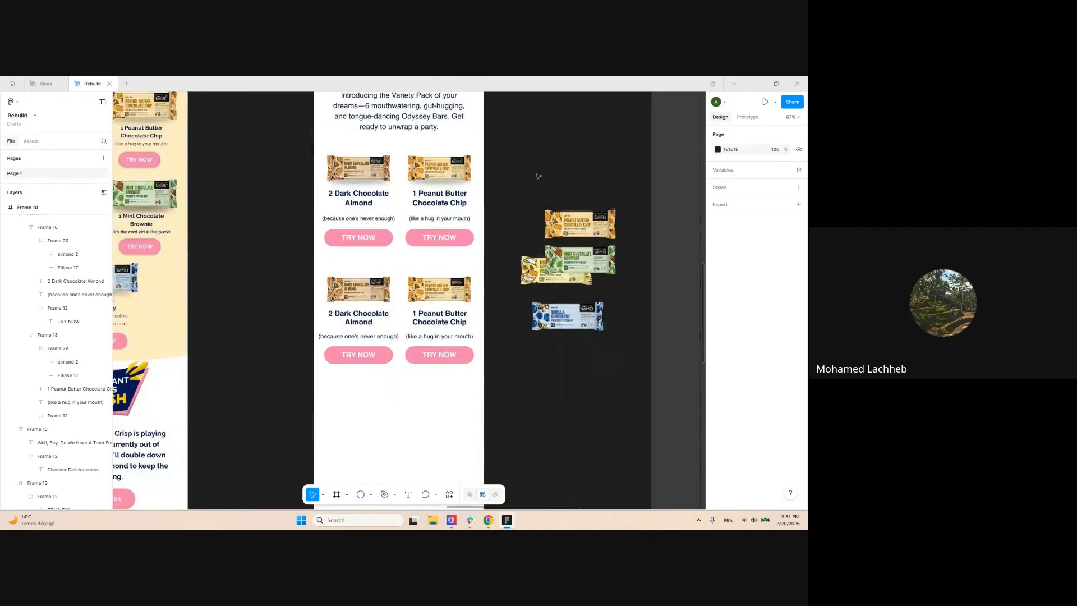
Delete the old bottom card row and place a copy of the top row below
click(386, 335)
key(Delete)
click(443, 186)
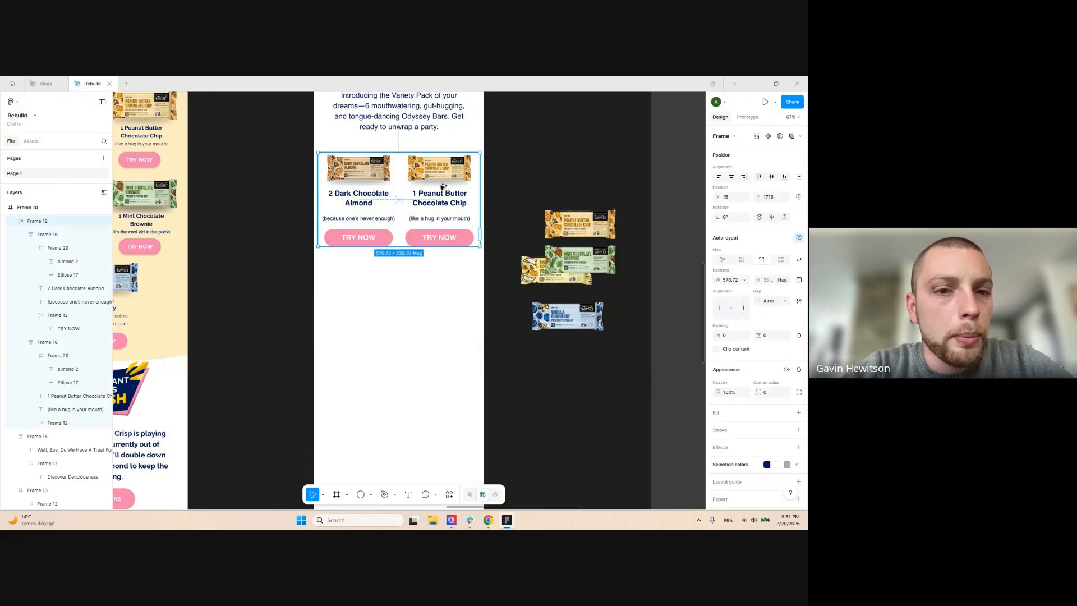
drag(443, 186, 444, 291)
click(571, 372)
scroll(570, 370, down, 1)
scroll(571, 370, down, 1)
drag(544, 380, 621, 375)
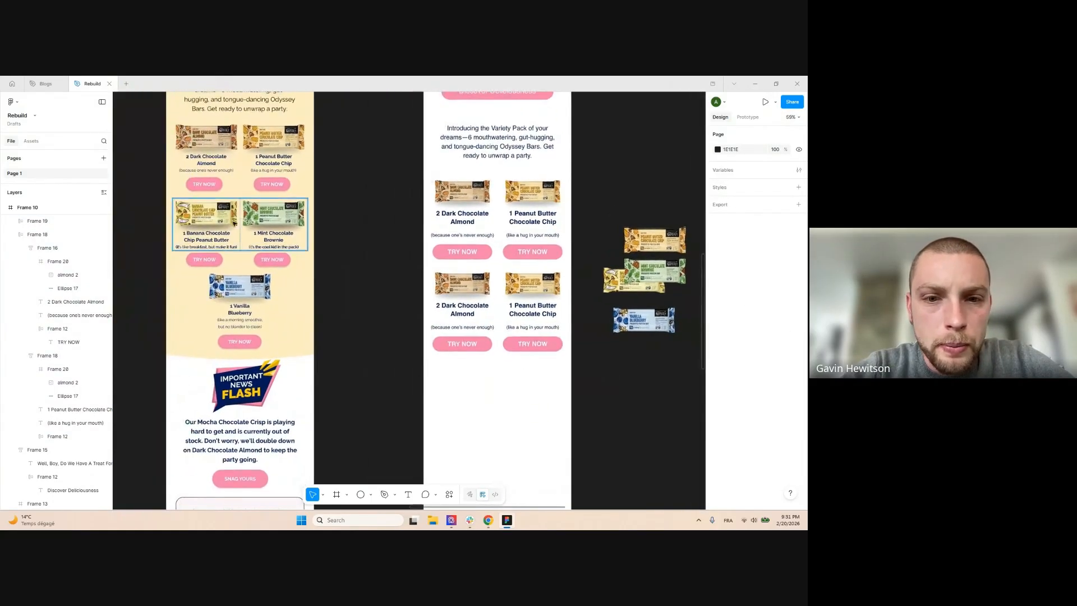
Change the lower row's headings to Banana Chocolate Chip Peanut Butter and Mint Chocolate Brownie
ctrl+double_click(207, 236)
ctrl+click(460, 308)
double_click(461, 309)
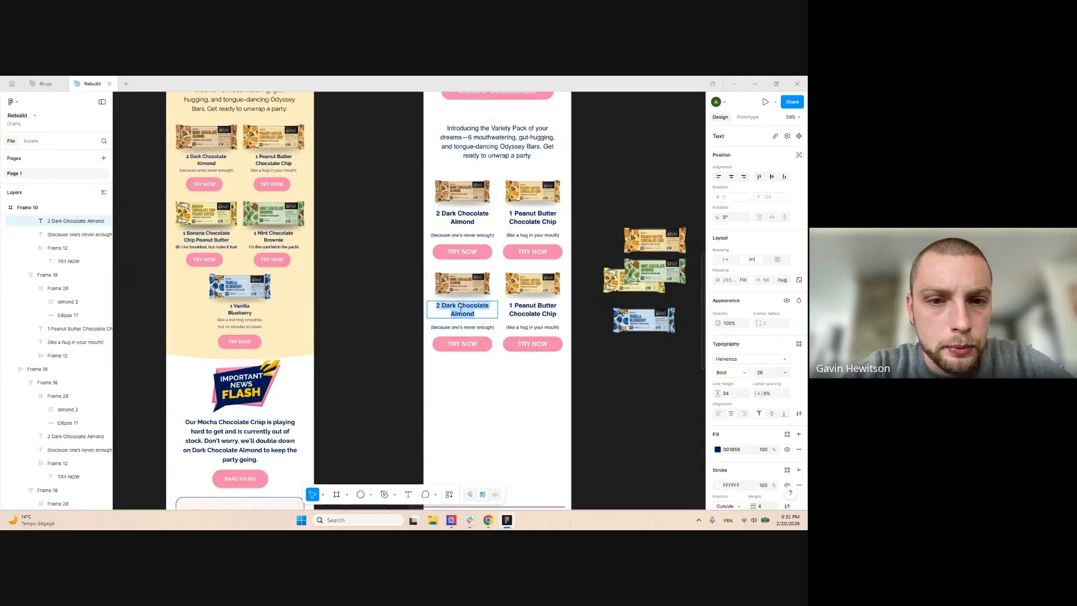
double_click(275, 238)
key(ctrl+c)
double_click(532, 310)
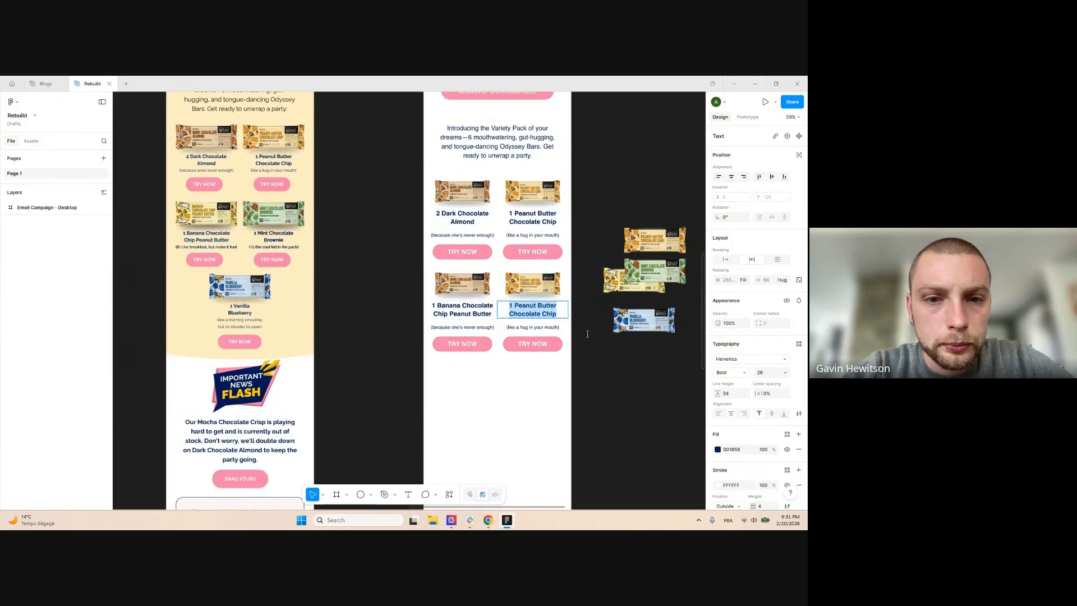
key(ctrl+v)
Paste the cool-kid tagline into the Mint card and the breakfast tagline into the Banana card
double_click(274, 247)
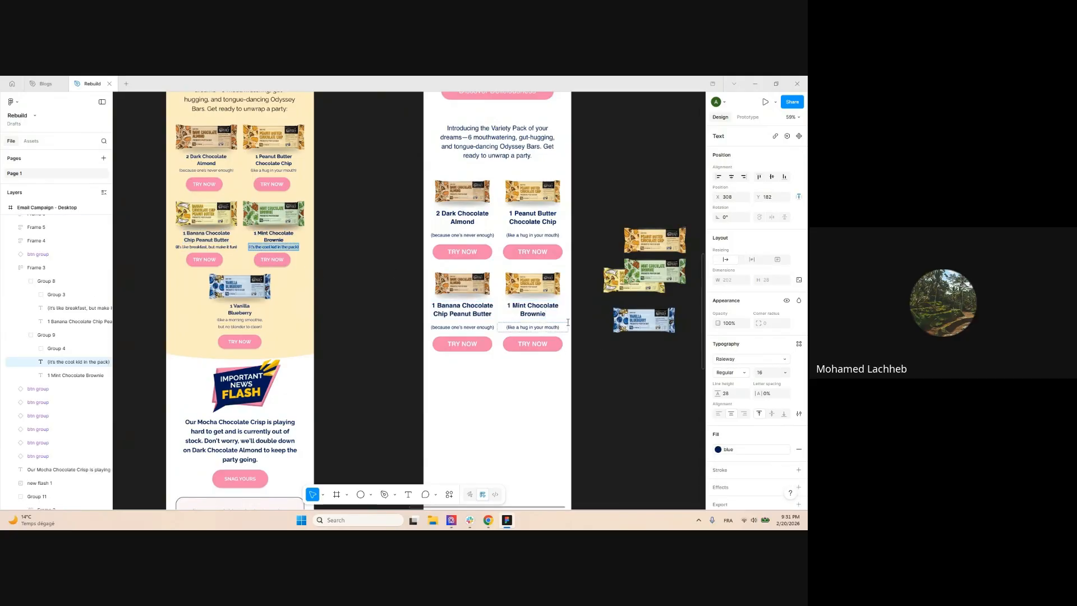
key(ctrl+c)
double_click(532, 327)
key(ctrl+v)
double_click(205, 247)
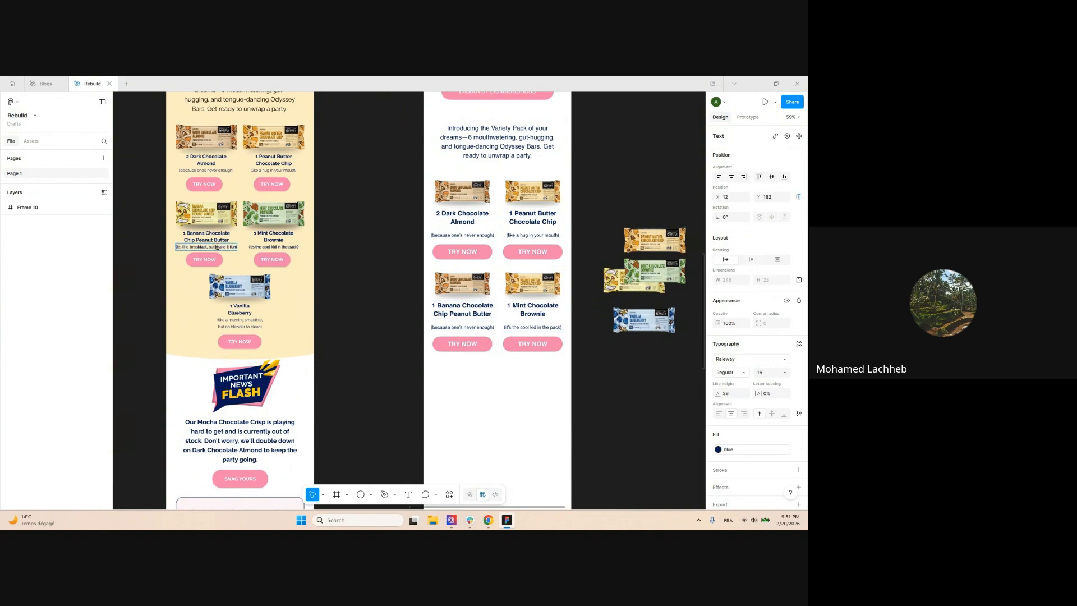
key(ctrl+c)
double_click(462, 327)
key(ctrl+v)
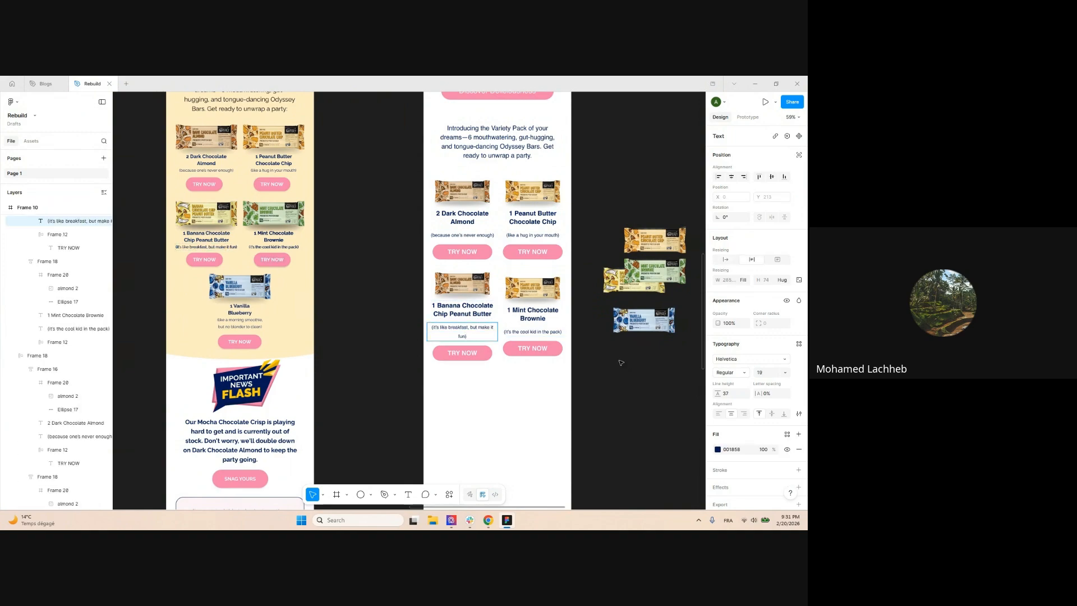
Set the Banana card's breakfast tagline to Auto width so it fits on one line
scroll(522, 334, up, 1)
scroll(511, 329, up, 1)
scroll(687, 308, down, 1)
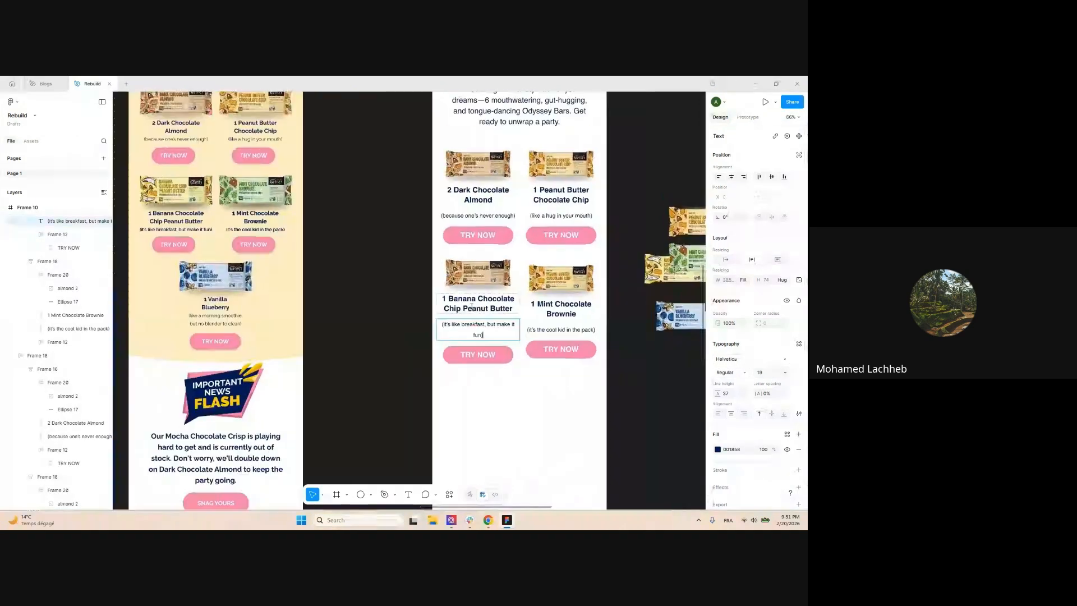
scroll(503, 324, up, 4)
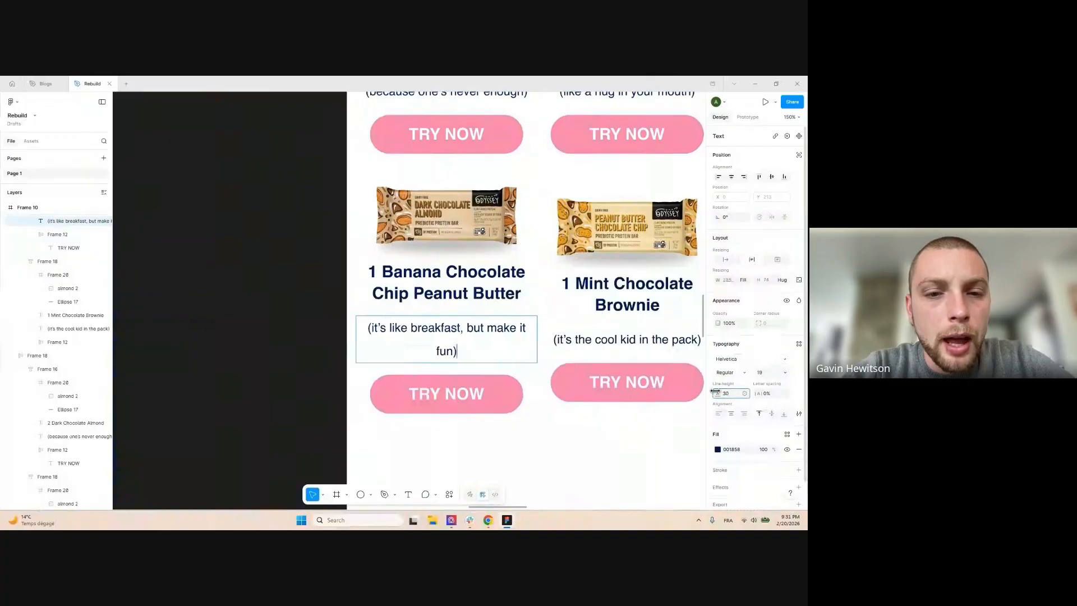
triple_click(438, 335)
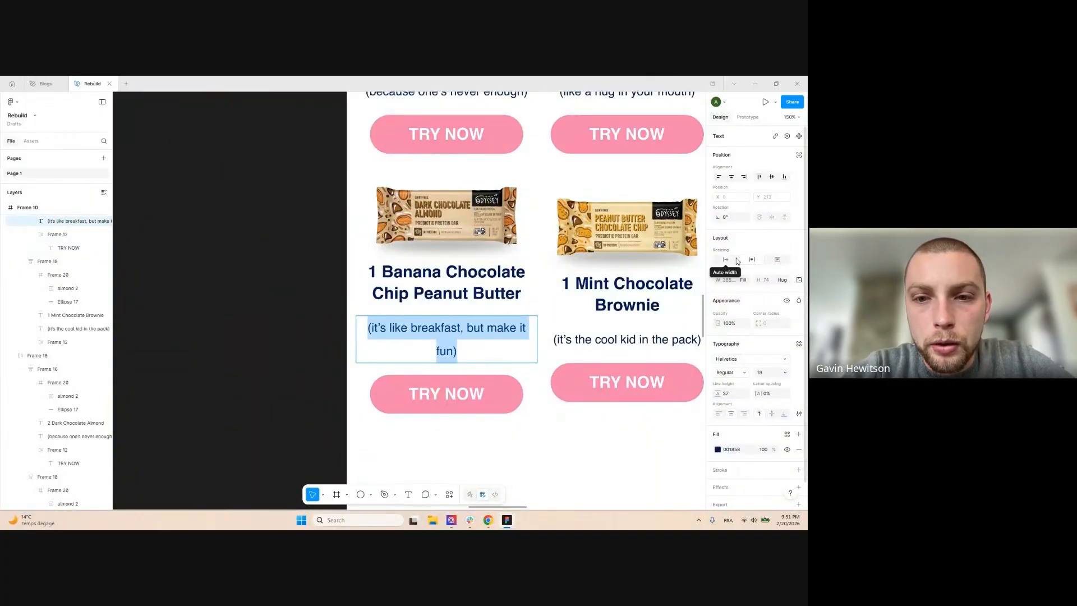
click(727, 261)
scroll(511, 258, down, 5)
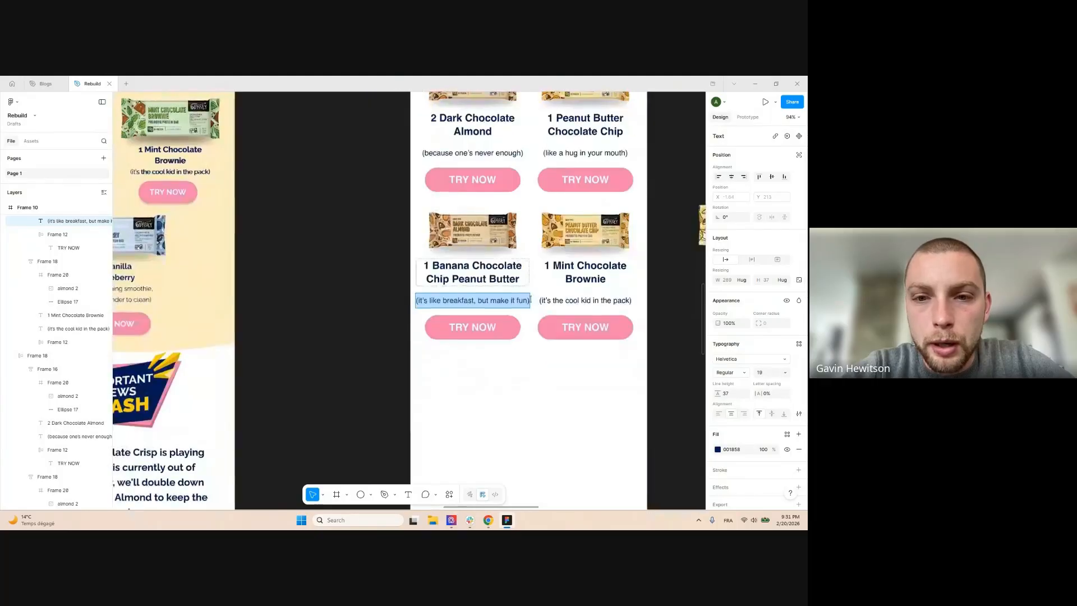
click(481, 360)
scroll(519, 379, down, 3)
scroll(522, 380, right, 2)
click(473, 387)
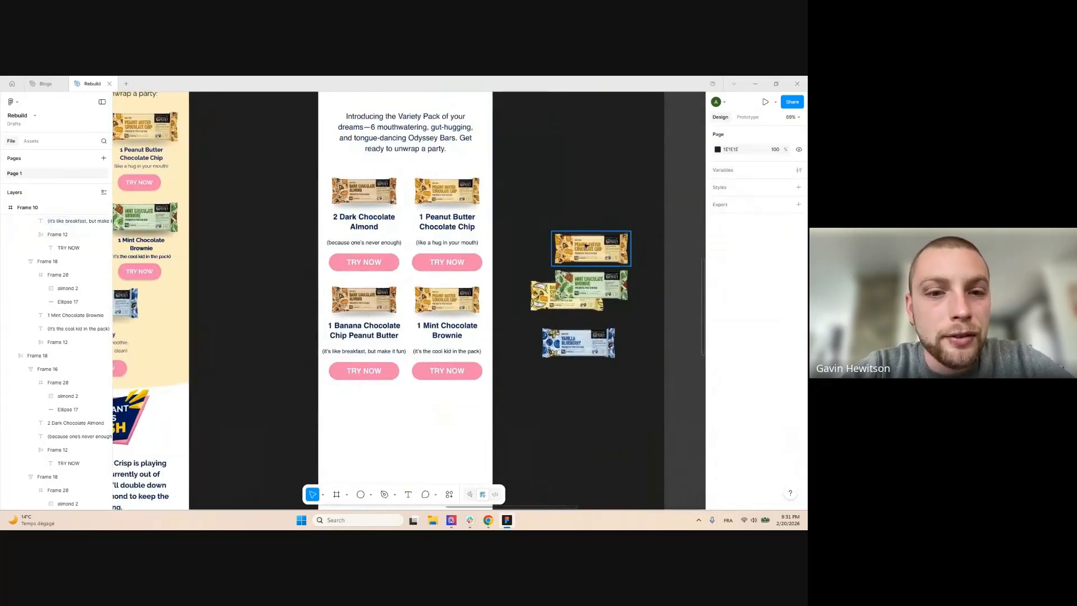
Move the spare Peanut Butter bar image up and check the Banana card's tagline
drag(594, 248, 594, 214)
scroll(595, 214, down, 3)
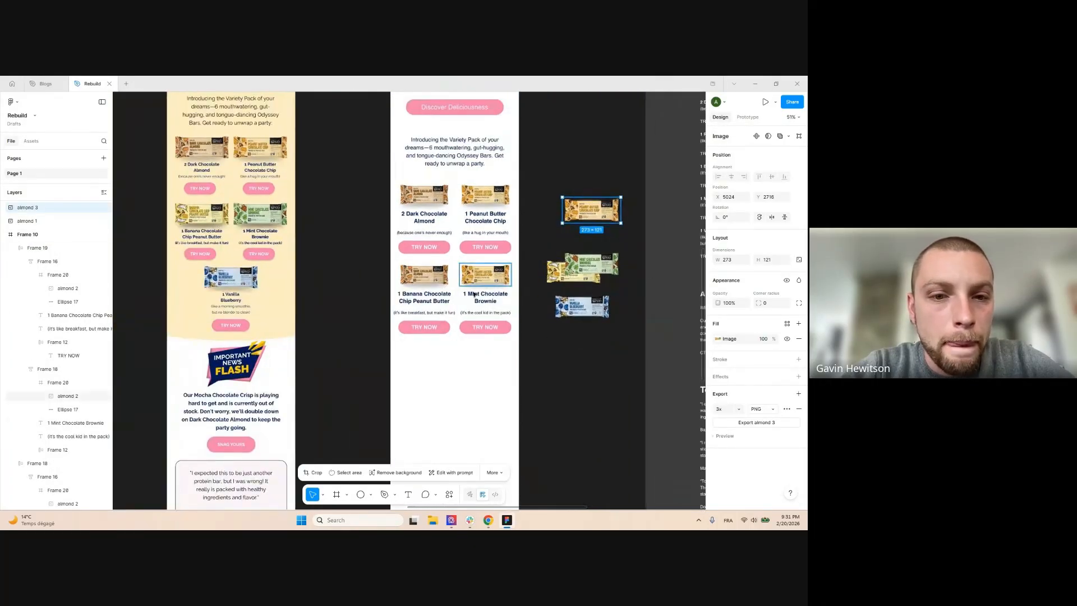
ctrl+click(446, 313)
scroll(424, 317, up, 3)
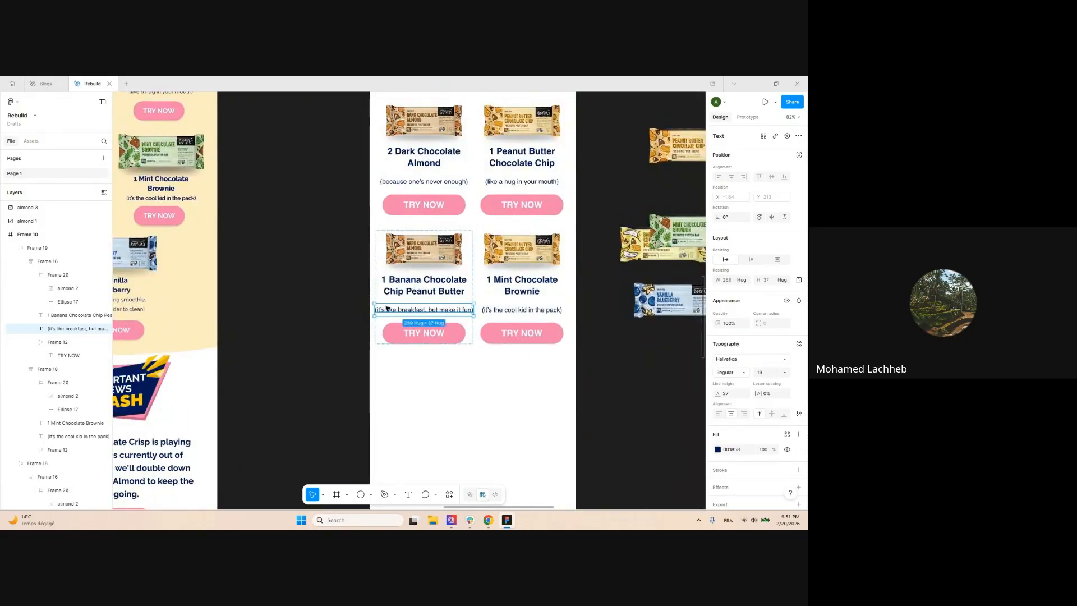
scroll(433, 318, up, 2)
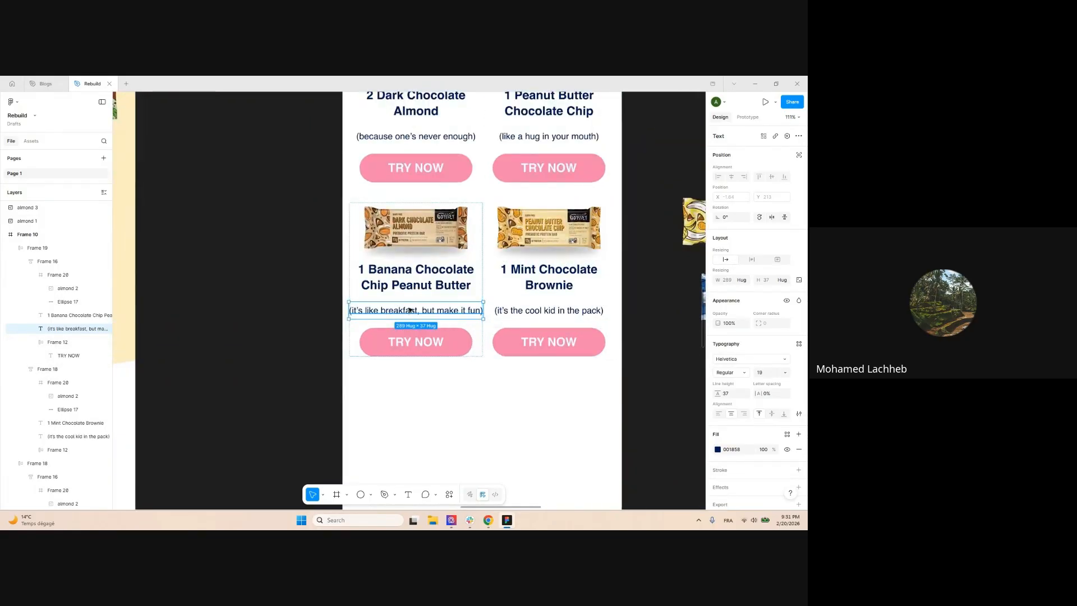
scroll(428, 273, down, 1)
scroll(446, 287, down, 1)
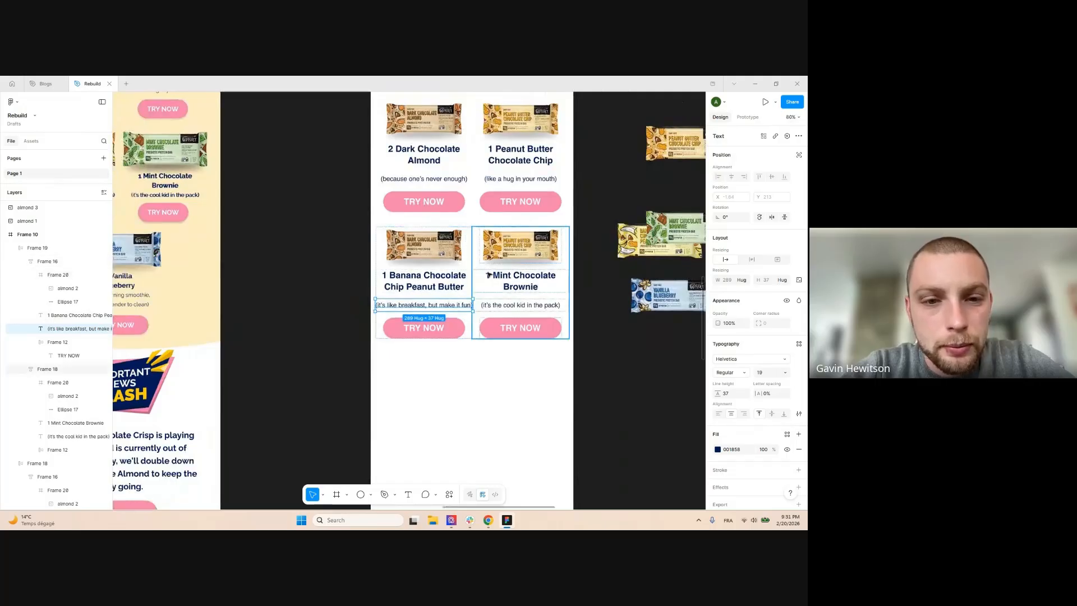
scroll(517, 344, down, 1)
click(323, 258)
scroll(323, 257, up, 2)
scroll(336, 261, right, 1)
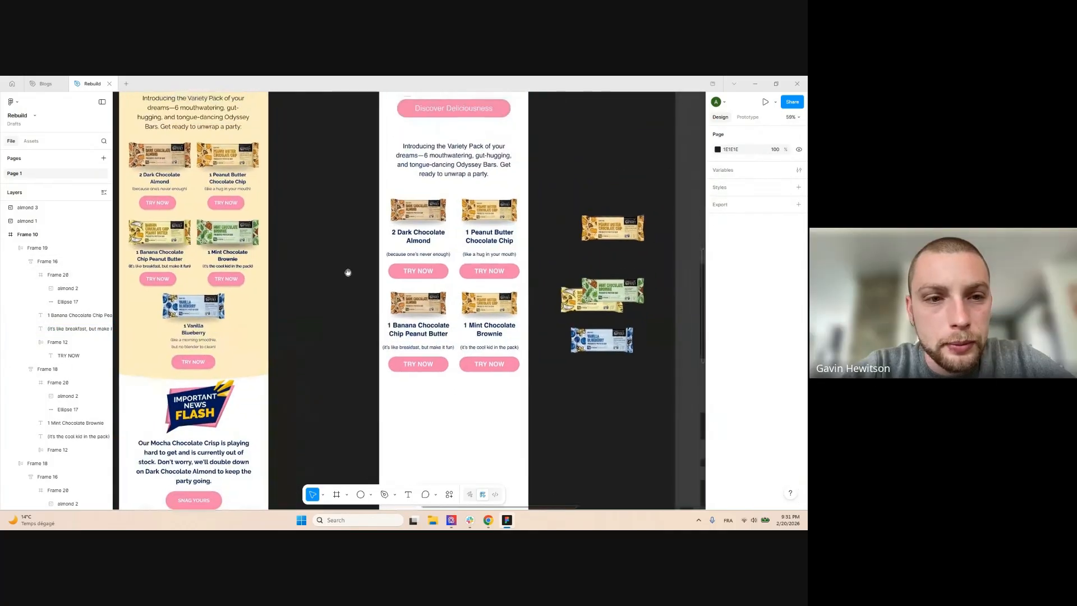
Fill the Banana and Mint cards' images with the banana and mint bar pictures
click(623, 313)
ctrl+click(422, 305)
key(ctrl+v)
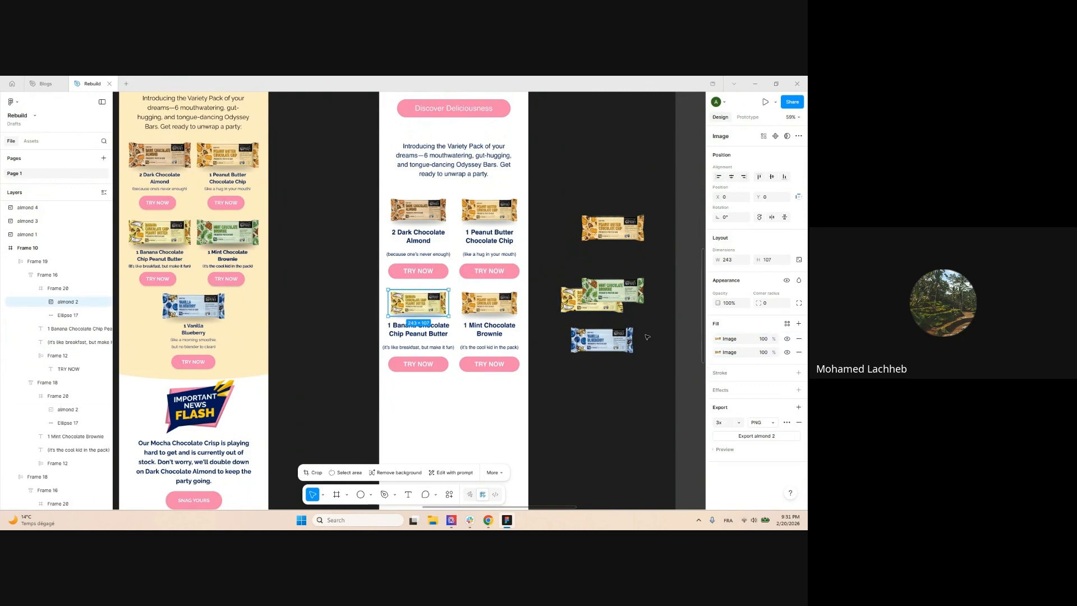
click(555, 391)
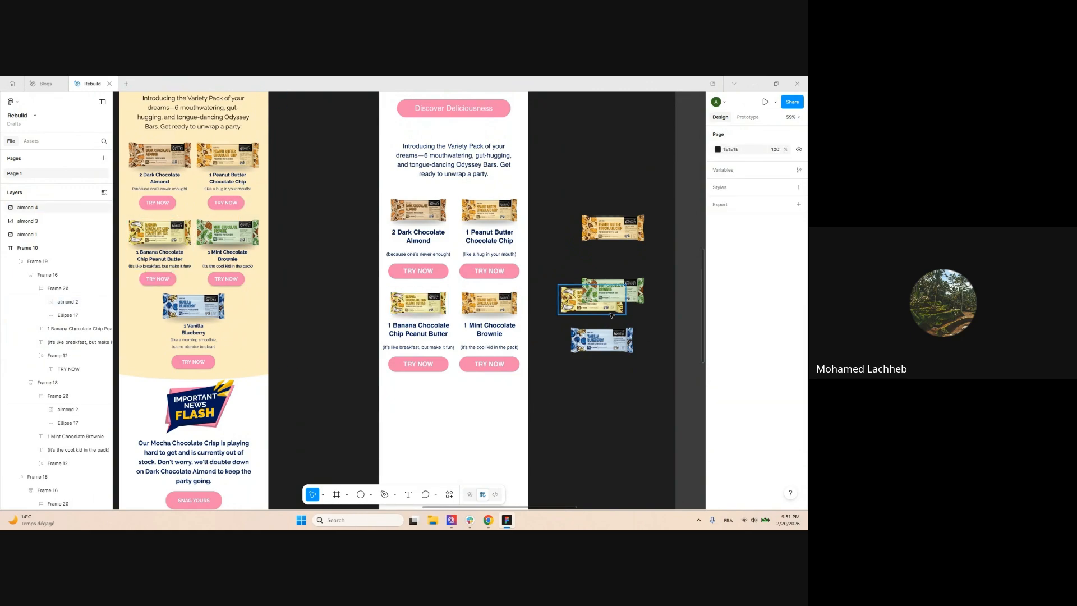
key(ctrl+v)
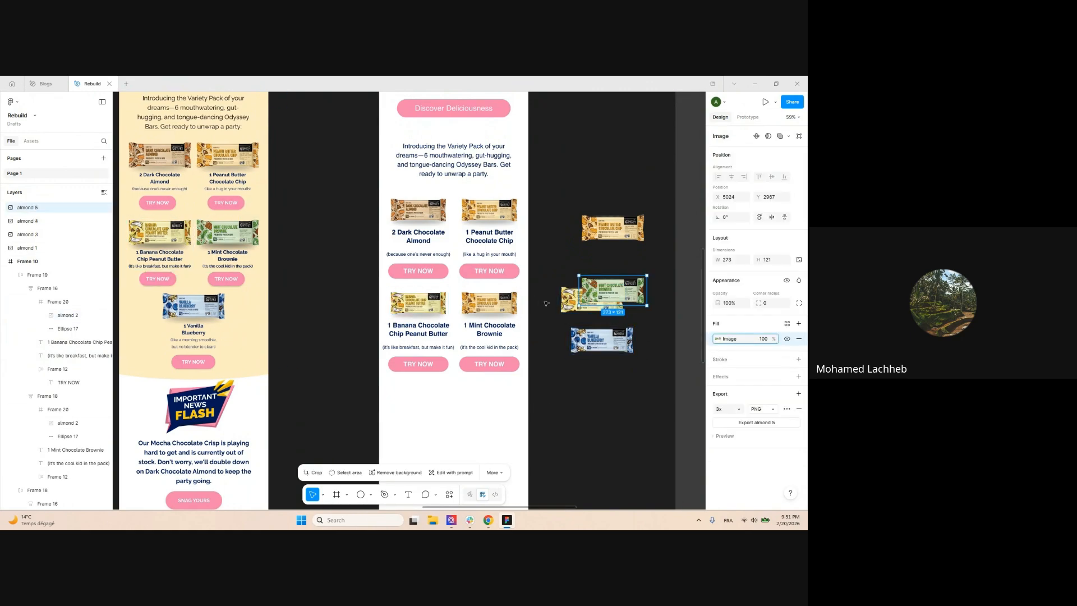
ctrl+click(489, 303)
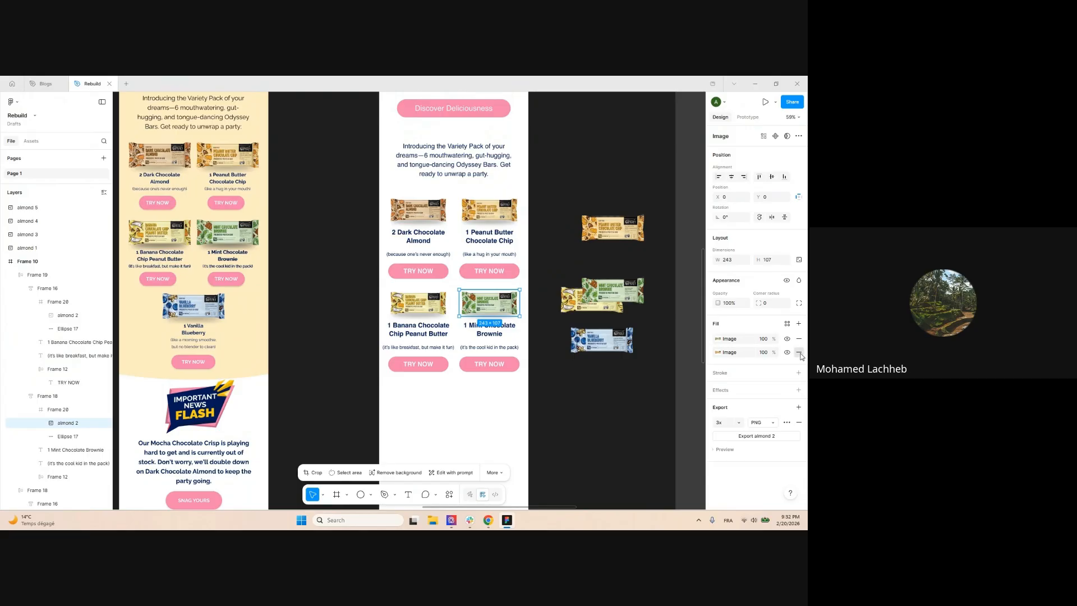
click(799, 352)
click(512, 414)
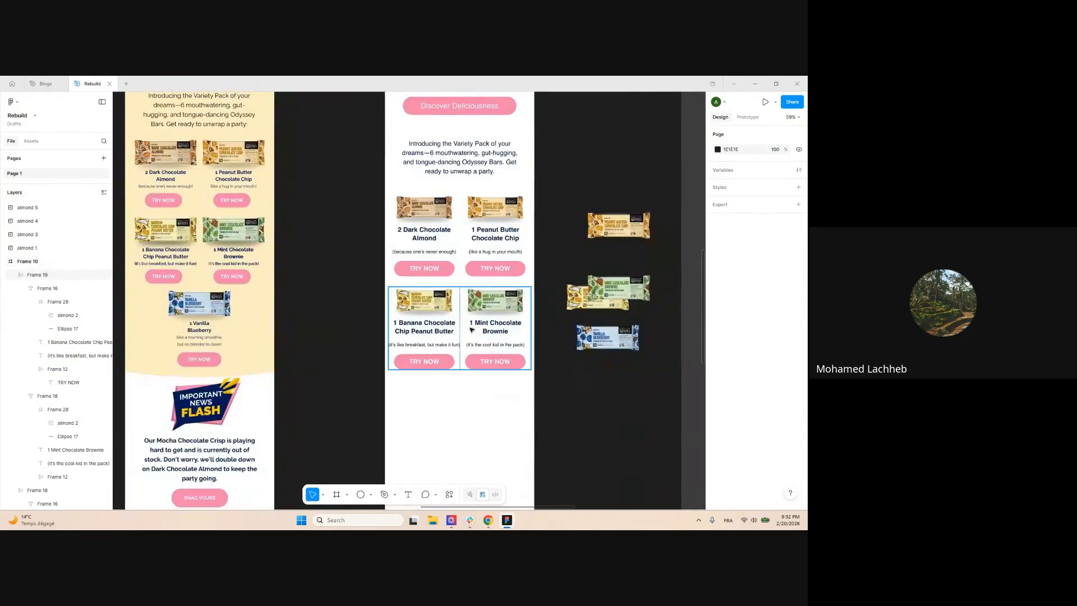
Wrap both product rows in a new frame and tighten the gap between them
click(471, 329)
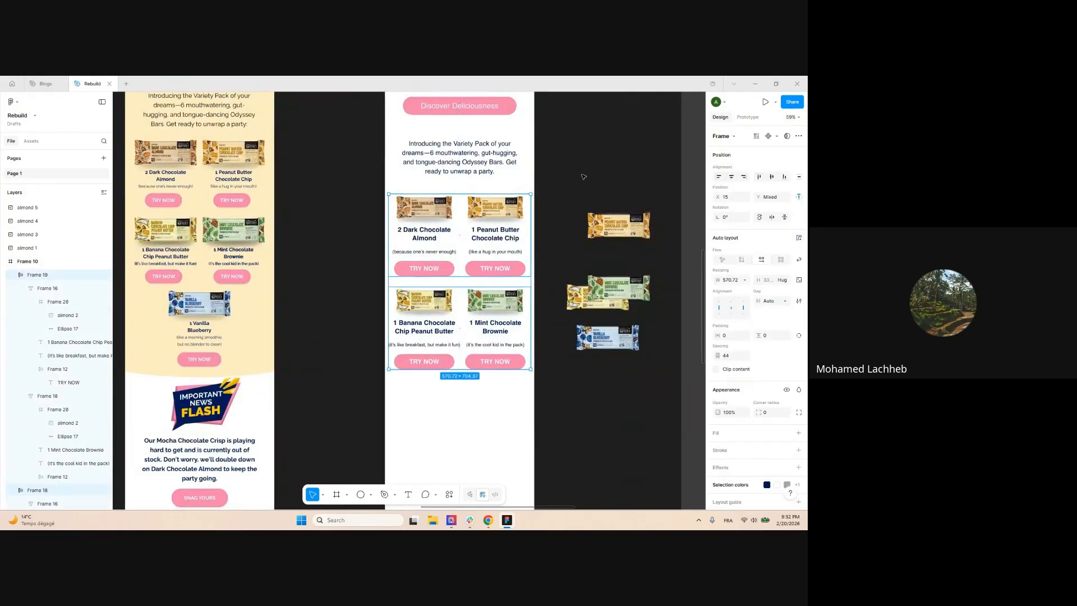
key(shift+a)
scroll(584, 176, down, 4)
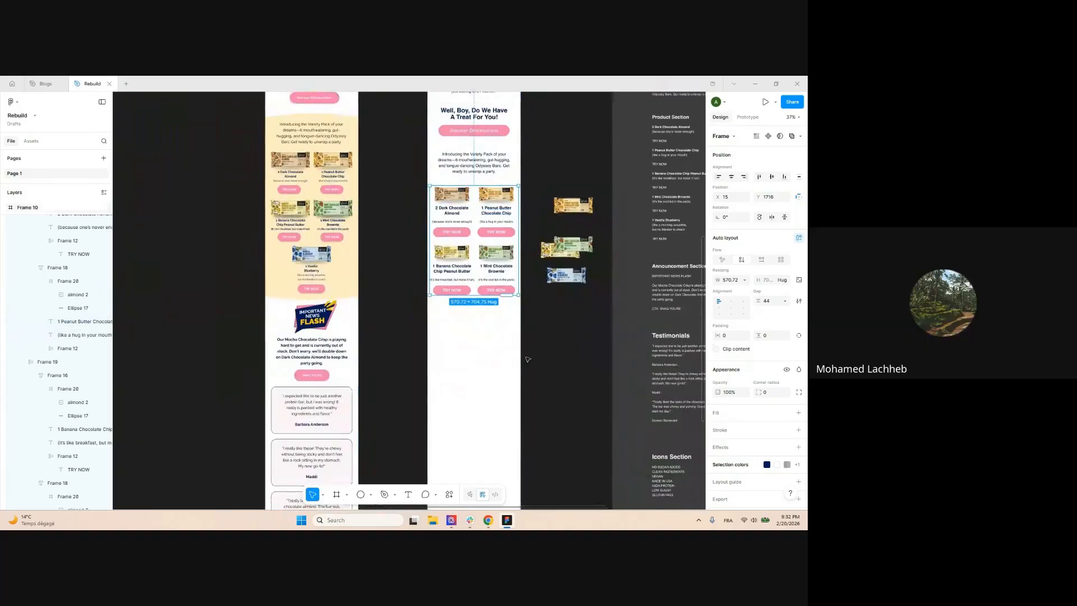
scroll(611, 330, up, 2)
click(561, 339)
drag(422, 233, 441, 323)
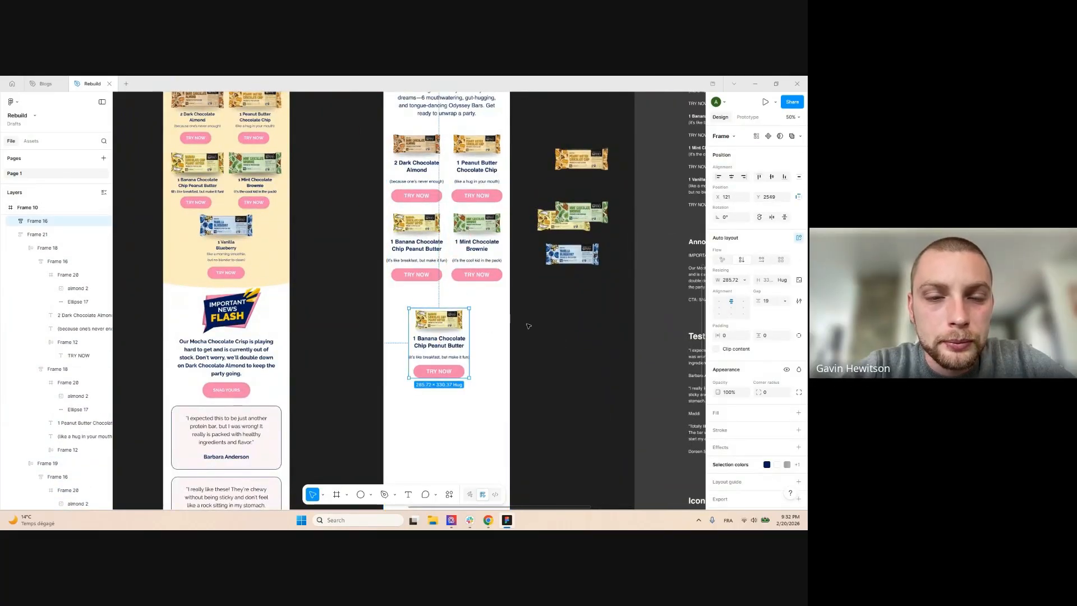
key(ctrl+z)
key(ctrl+z)
click(519, 335)
scroll(514, 331, up, 1)
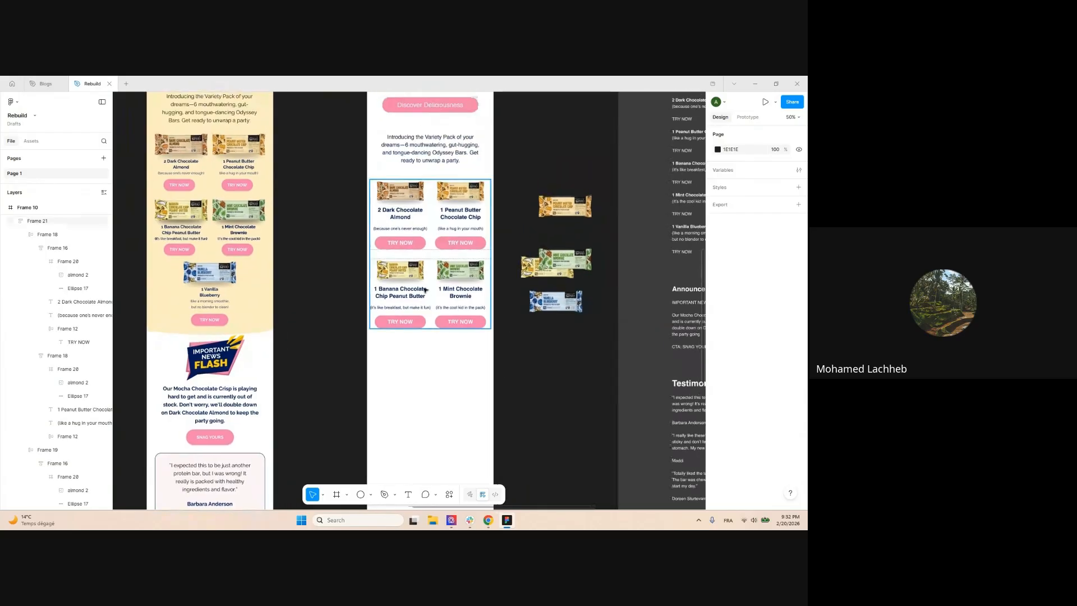
click(431, 269)
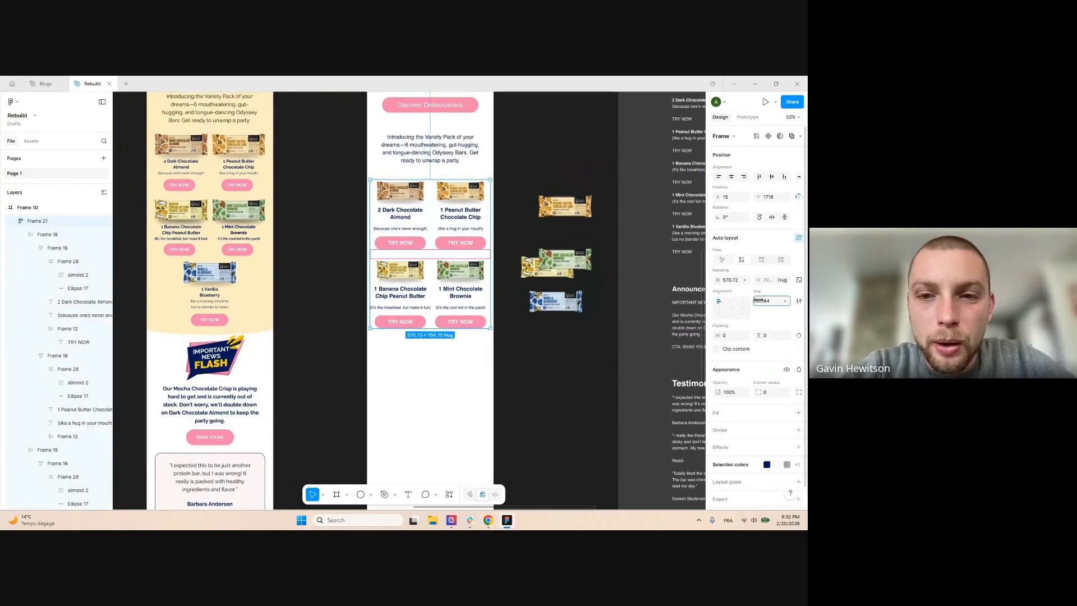
drag(758, 301, 756, 301)
click(486, 372)
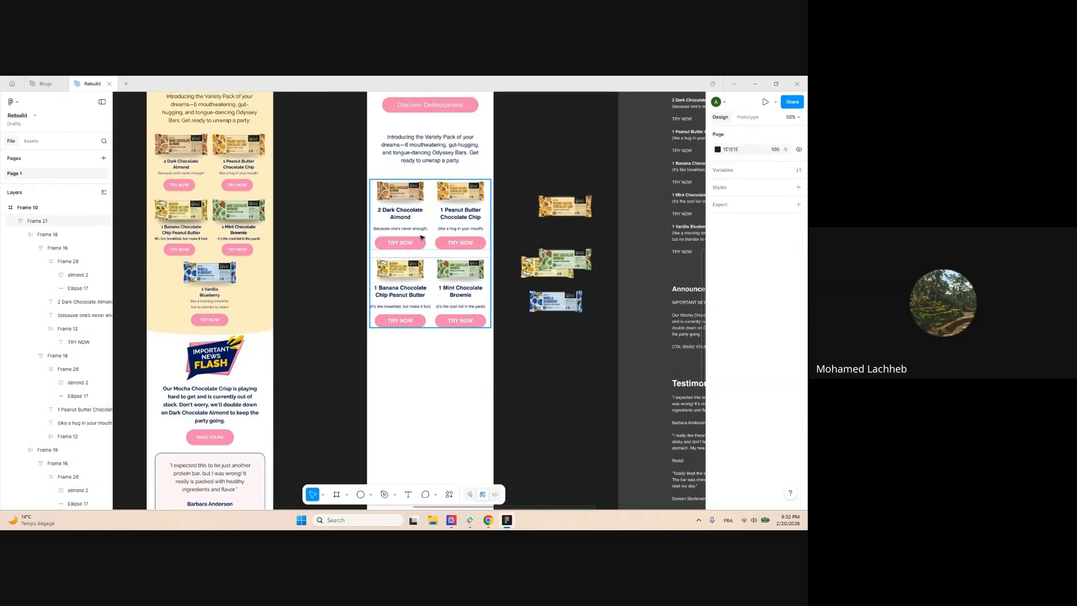
Give the product grid auto layout and Alt-drag a Banana card copy below the rows
click(422, 238)
key(shift+a)
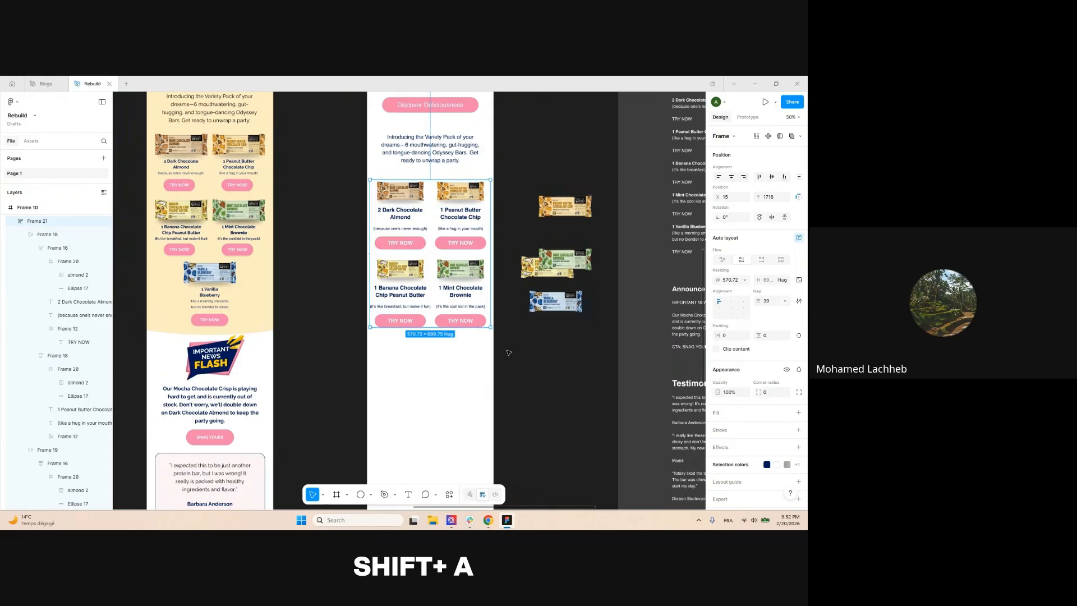
click(402, 272)
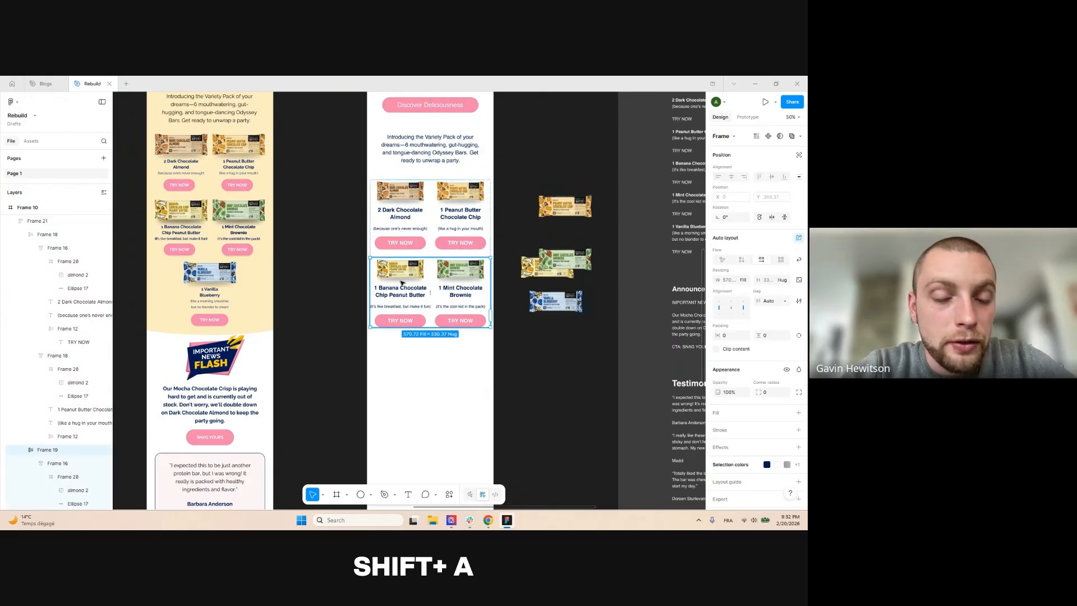
drag(402, 282, 407, 366)
Replace the copied card's bar image with the Vanilla Blueberry bar image
click(443, 369)
scroll(443, 369, up, 2)
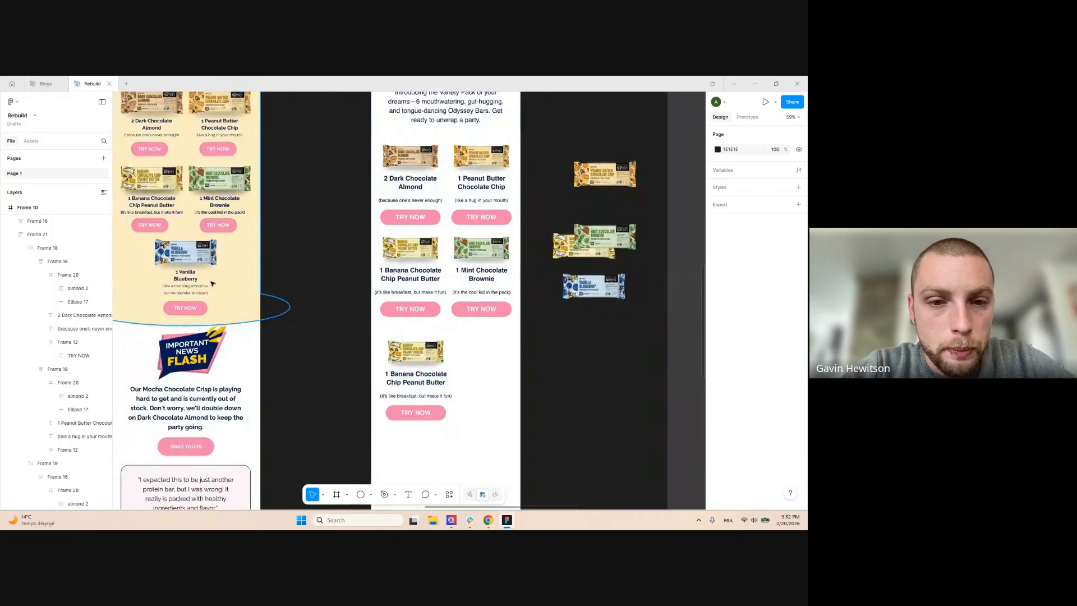
click(593, 286)
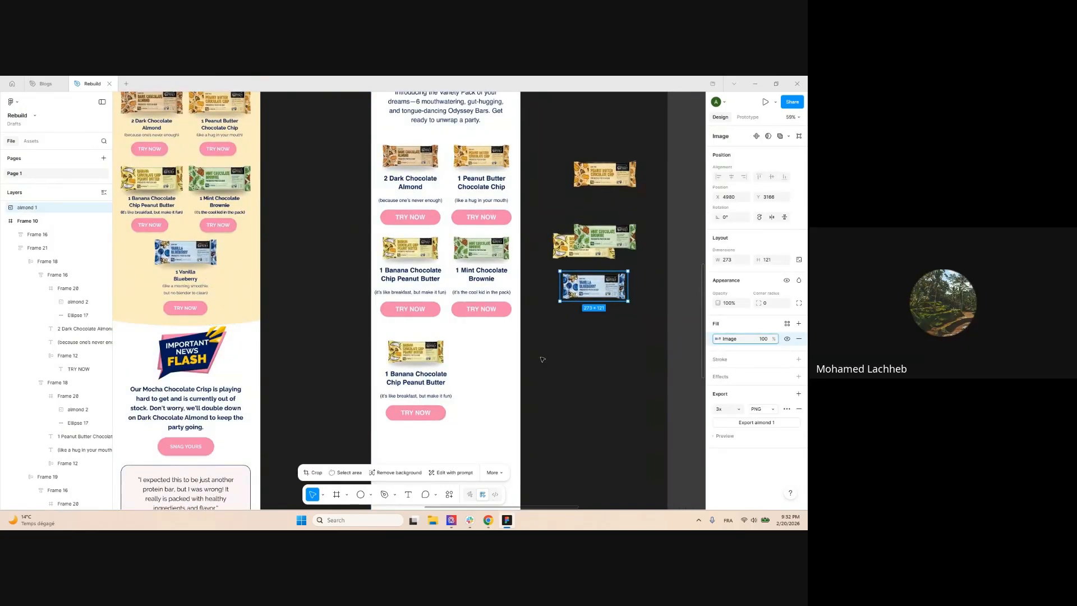
ctrl+click(435, 359)
key(ctrl+v)
click(548, 353)
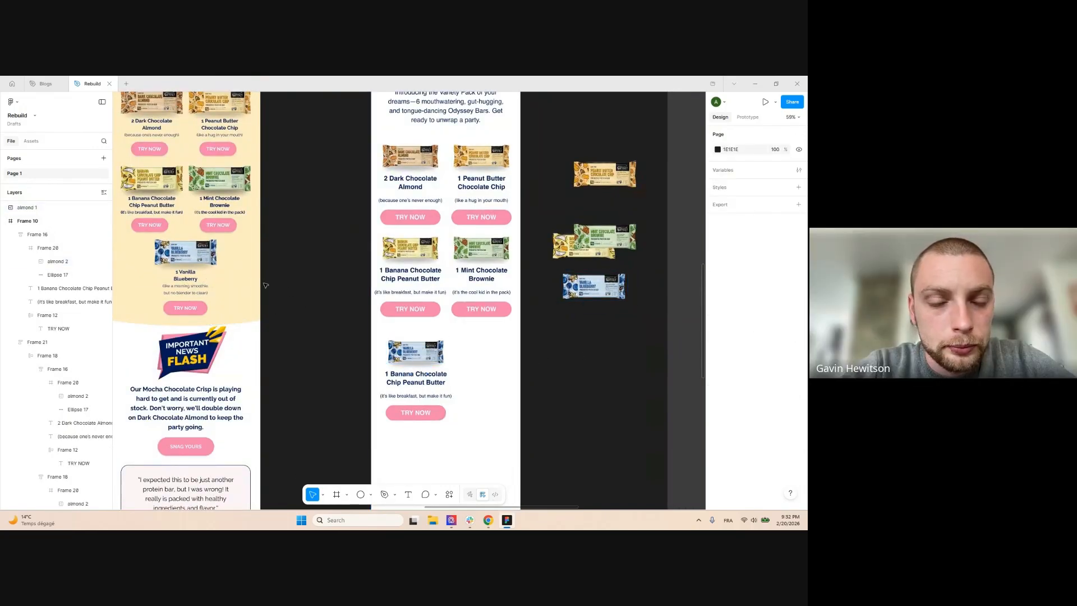
Swap in the Vanilla Blueberry title and the morning-smoothie subtitle on the copied card
click(193, 278)
click(426, 378)
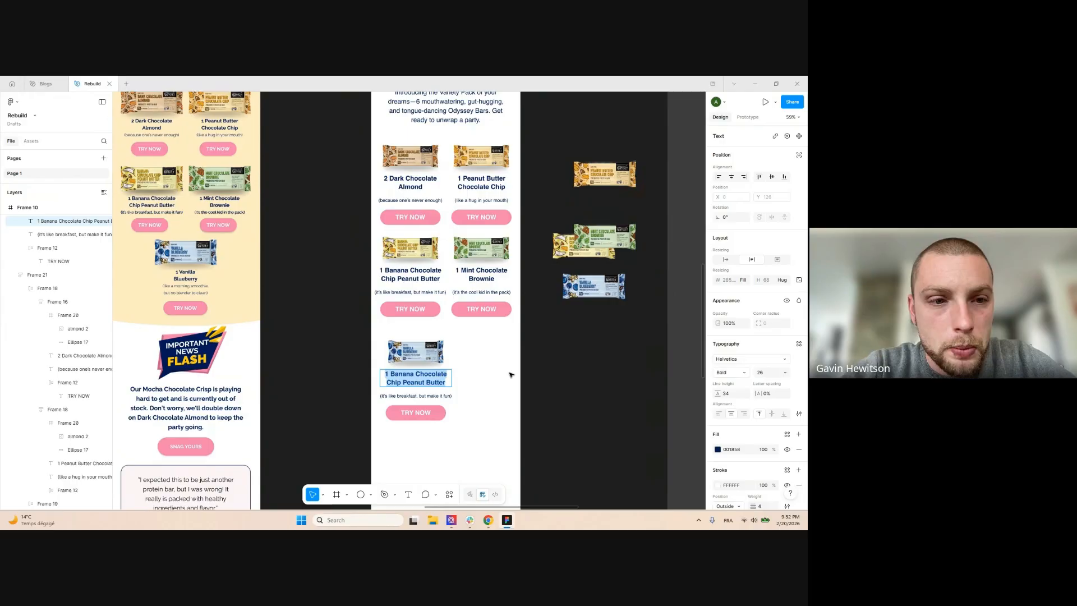
double_click(189, 295)
key(ctrl+c)
double_click(422, 397)
key(ctrl+v)
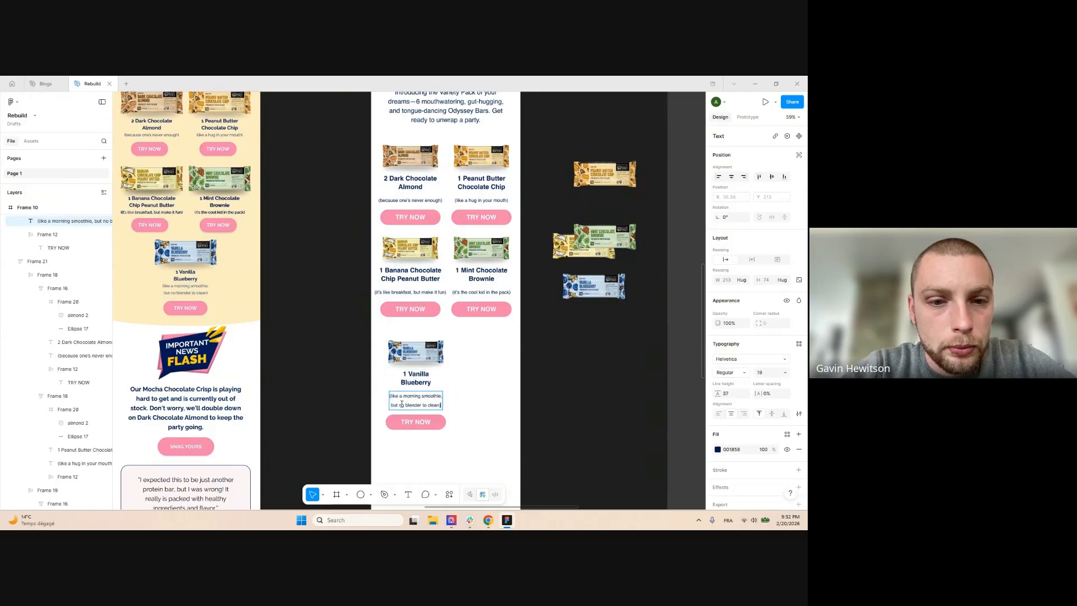
Tighten the new subtitle's line height to 30
scroll(402, 404, up, 3)
key(ctrl+a)
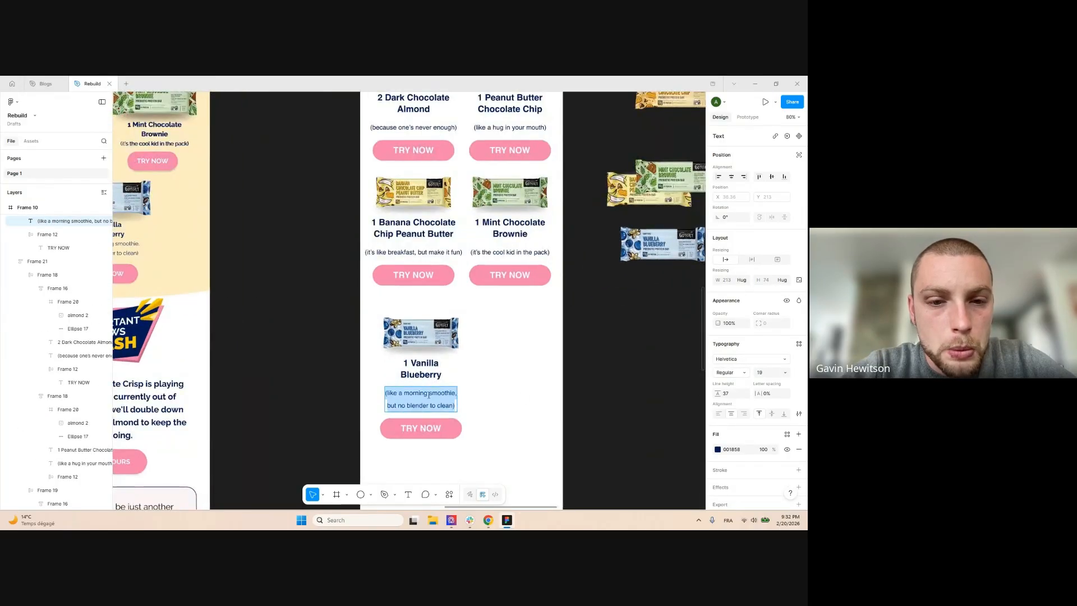
scroll(417, 421, up, 3)
drag(718, 392, 711, 391)
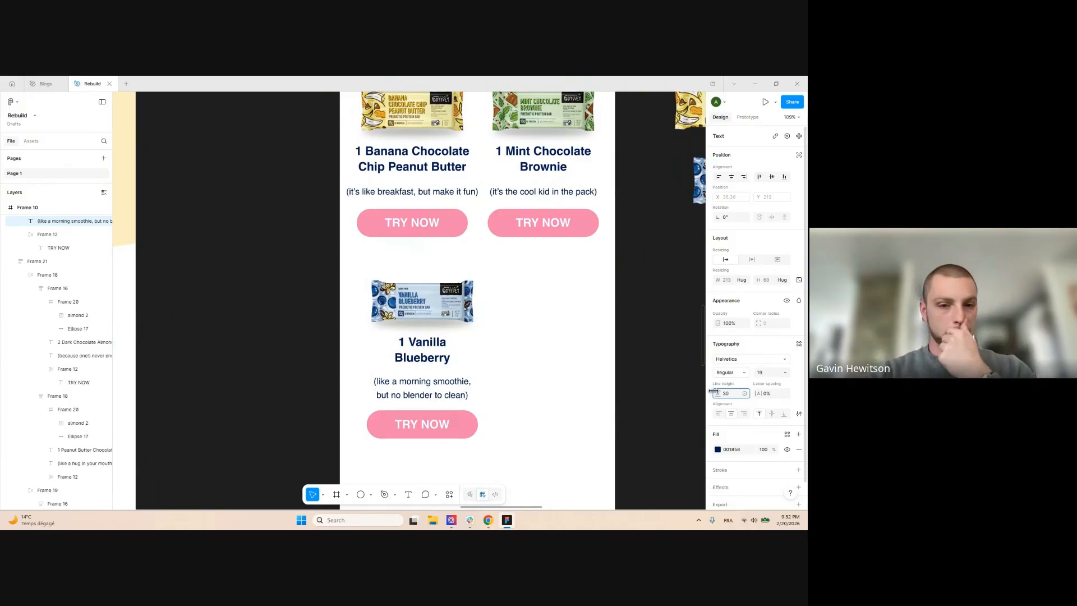
scroll(385, 267, down, 1)
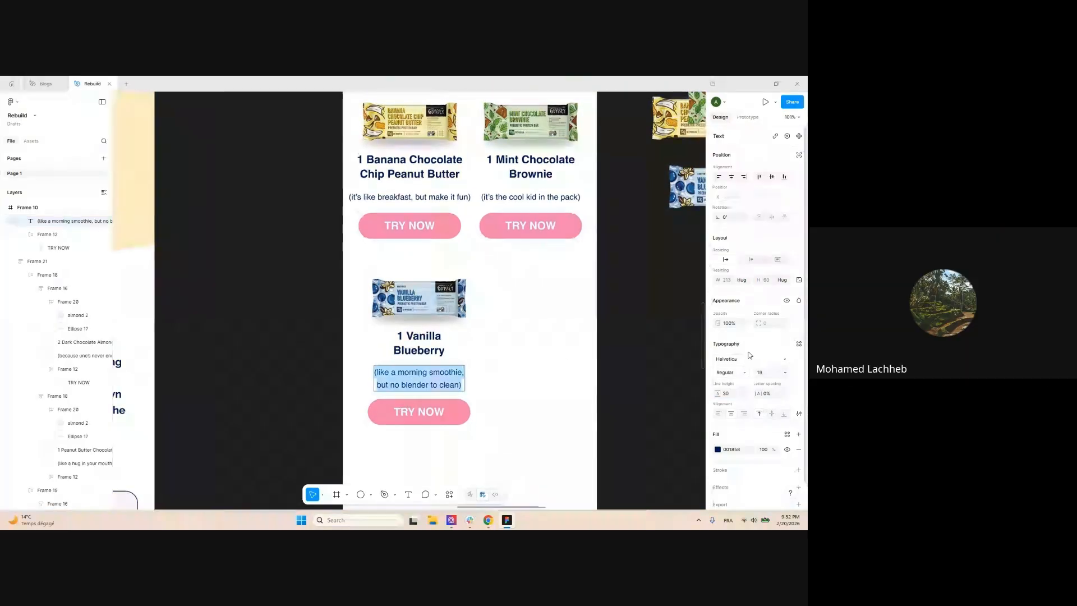
scroll(414, 408, up, 3)
scroll(440, 297, down, 5)
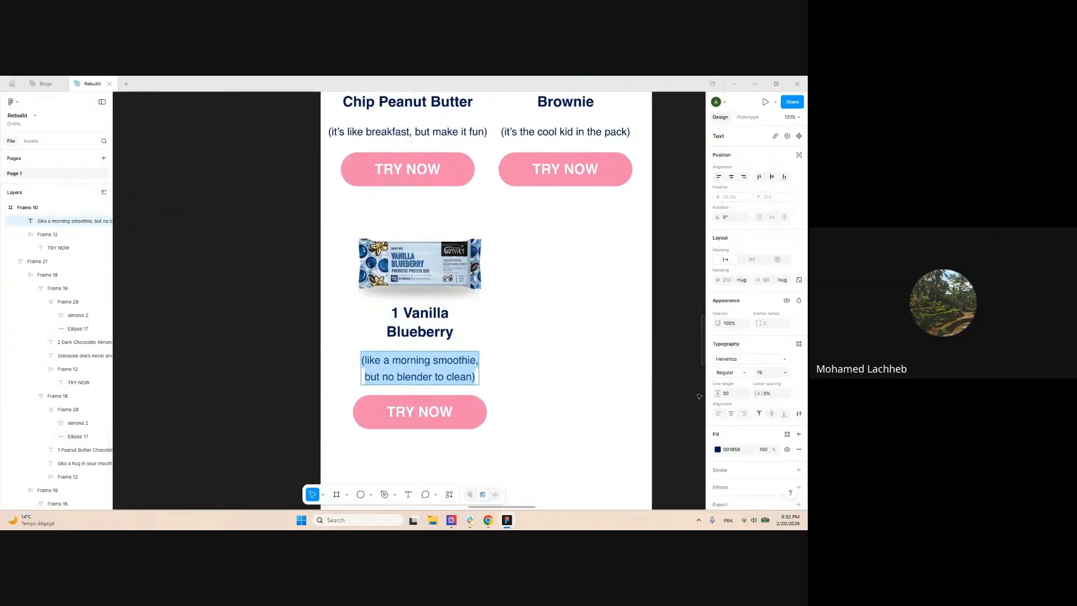
scroll(440, 299, down, 3)
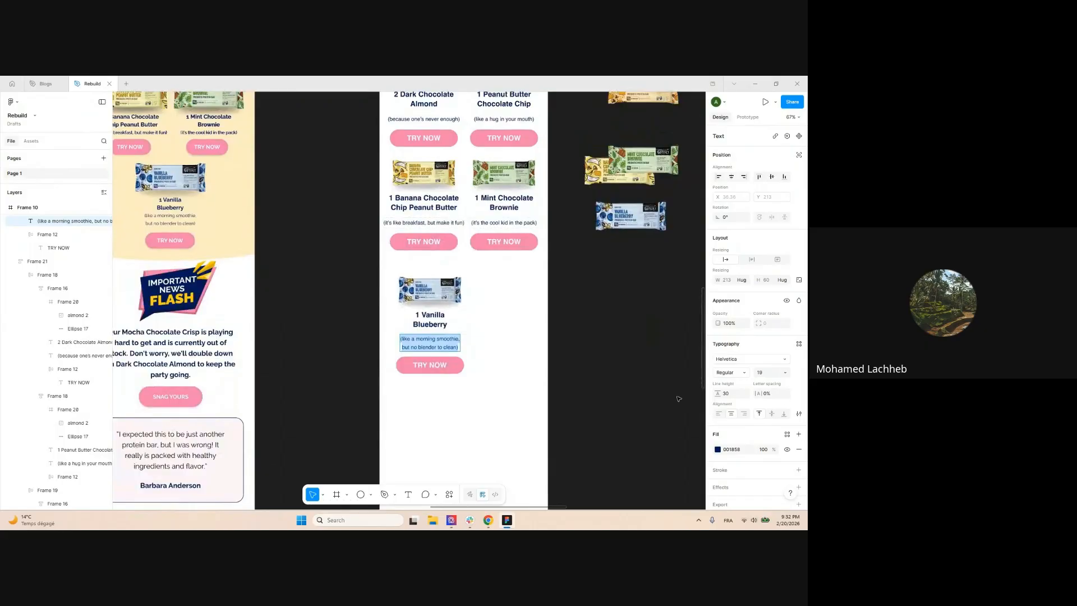
scroll(419, 355, up, 3)
scroll(419, 355, up, 4)
click(562, 307)
scroll(349, 274, down, 3)
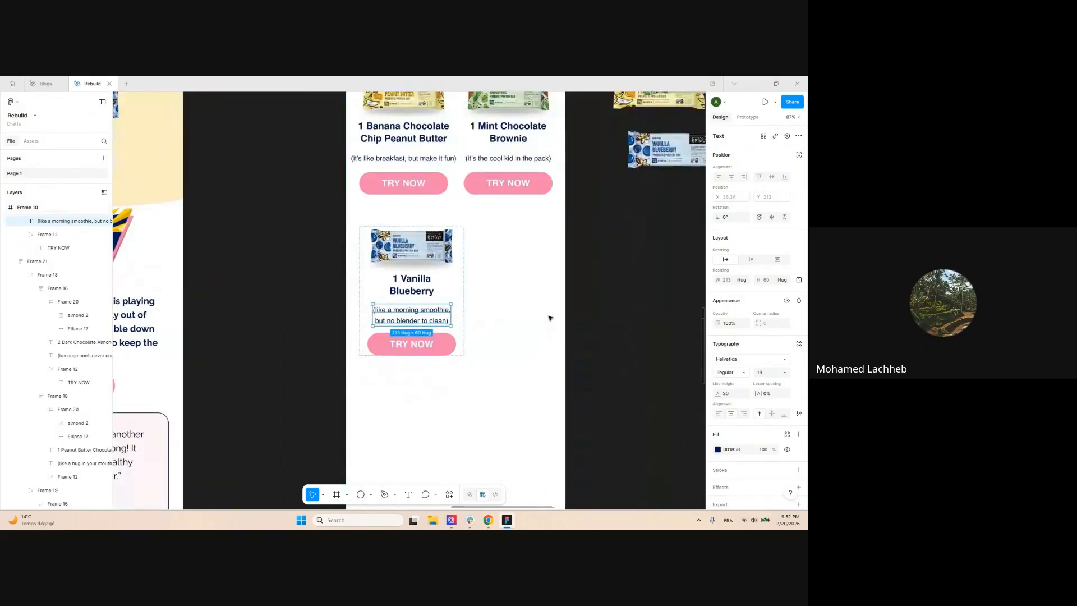
click(548, 317)
Centre the Vanilla Blueberry card horizontally under the grid
click(452, 251)
click(732, 178)
scroll(464, 308, down, 4)
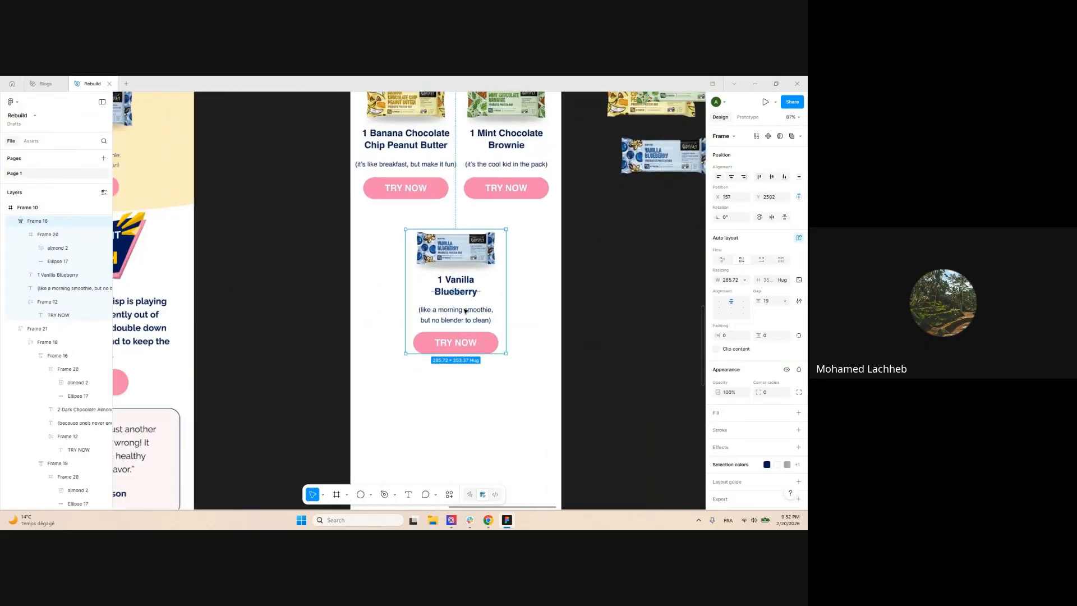
scroll(543, 333, up, 2)
click(544, 349)
Wrap Frame 21 and the Vanilla card in auto layout with the gap reduced to 54
click(482, 219)
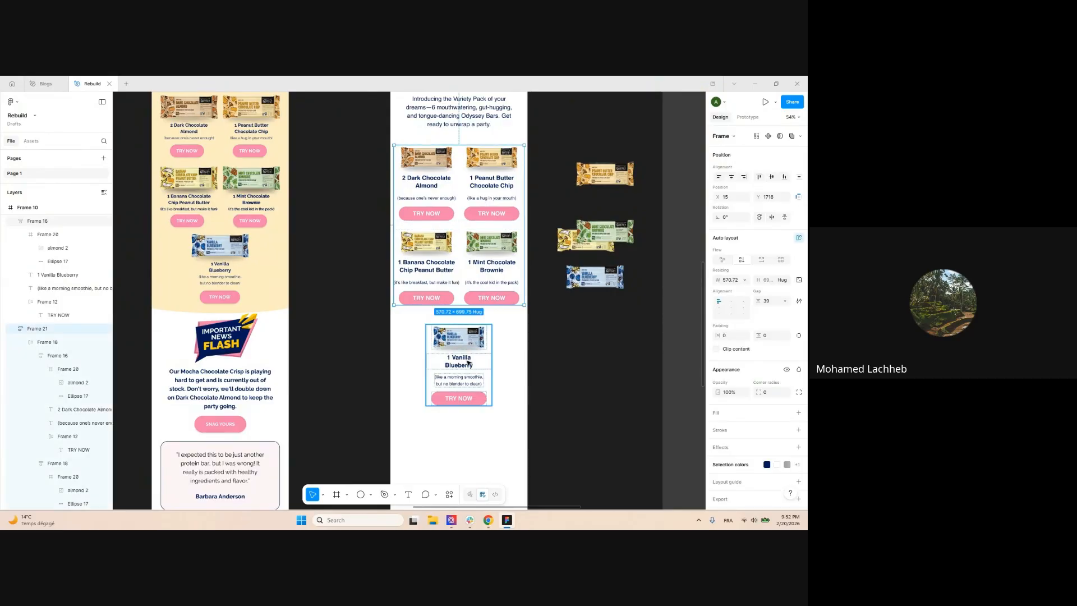
shift+click(461, 362)
key(shift+a)
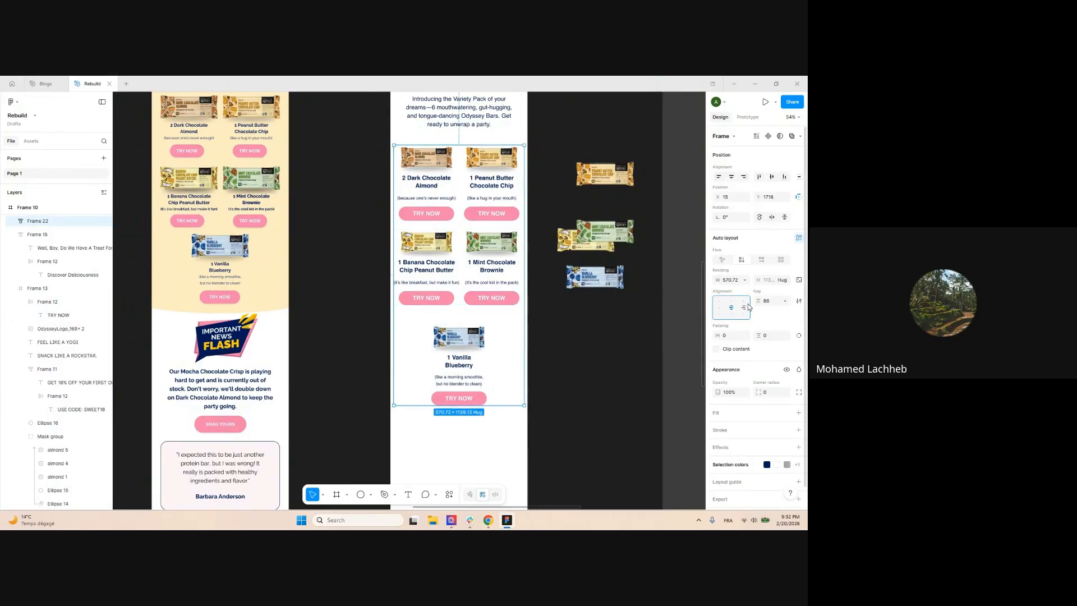
drag(760, 303, 732, 302)
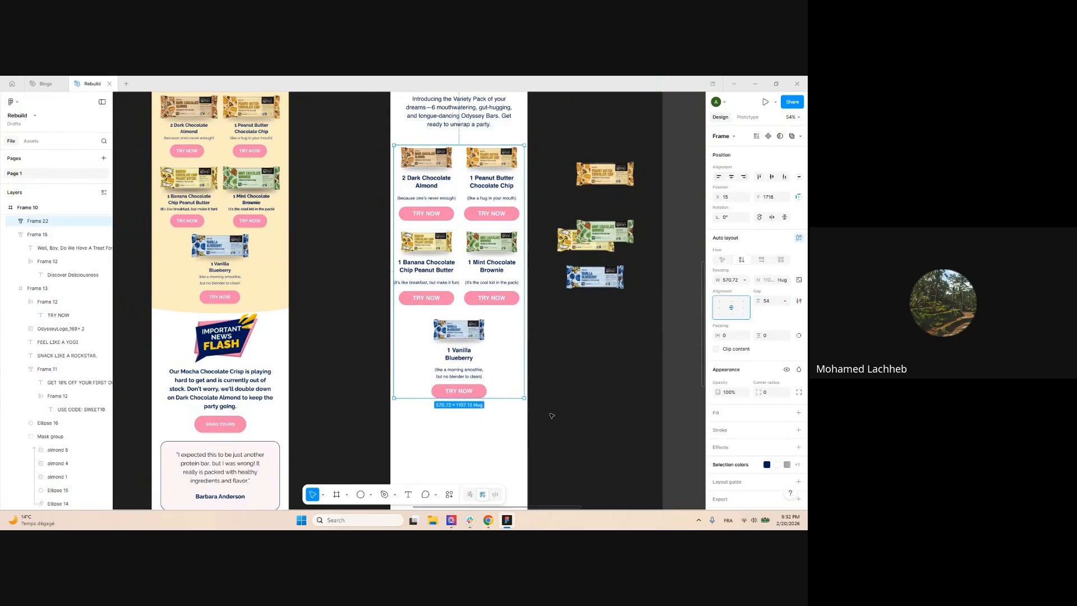
click(551, 414)
Select the four loose product bar images beside Frame 10 to inspect them
scroll(574, 377, down, 3)
drag(570, 360, 545, 386)
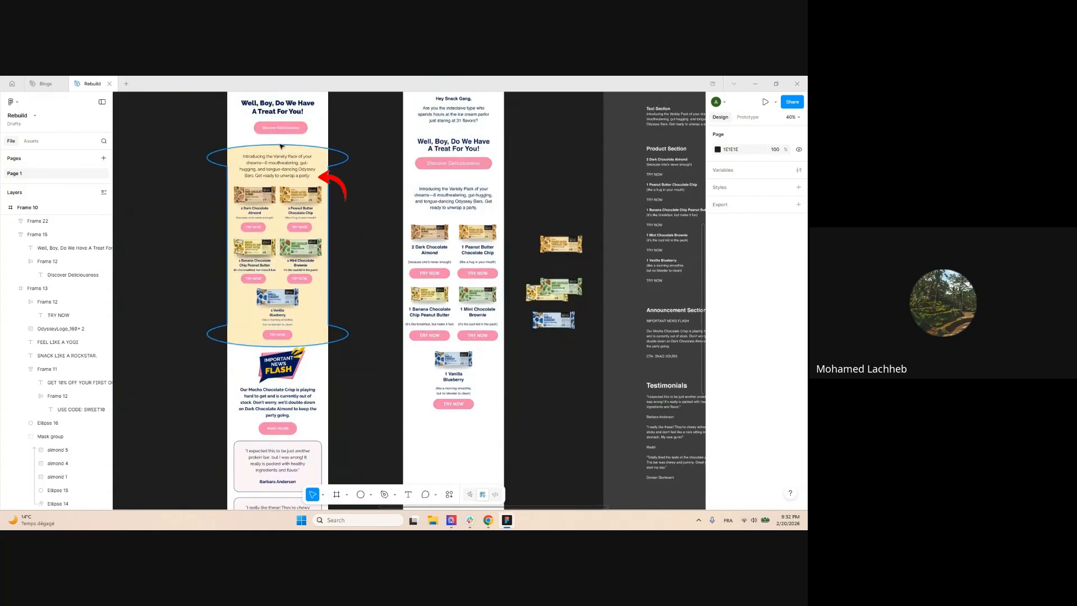
scroll(337, 180, down, 3)
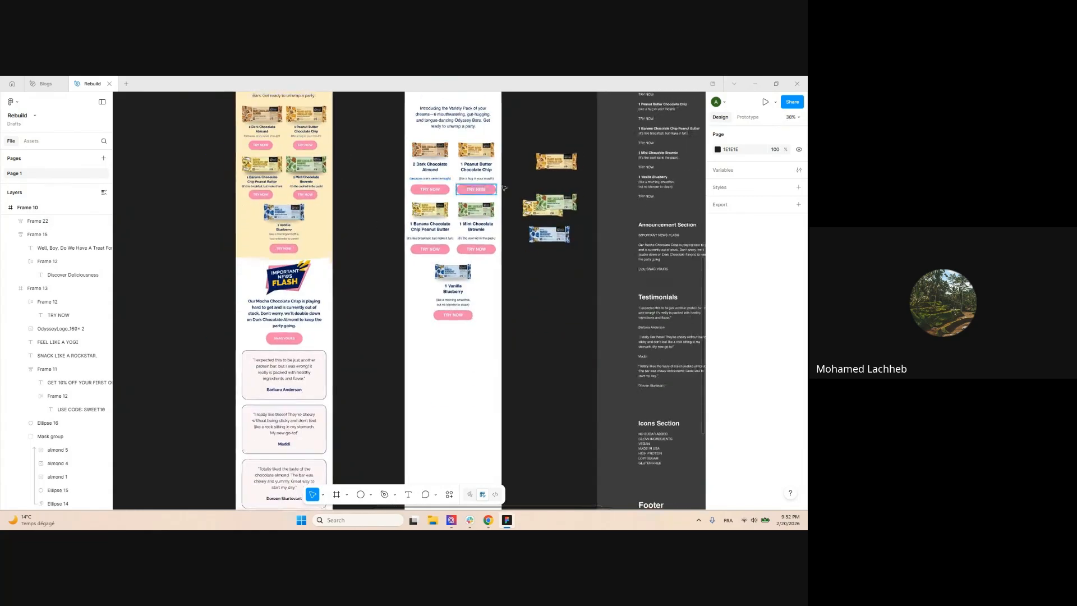
drag(517, 152, 580, 257)
click(563, 293)
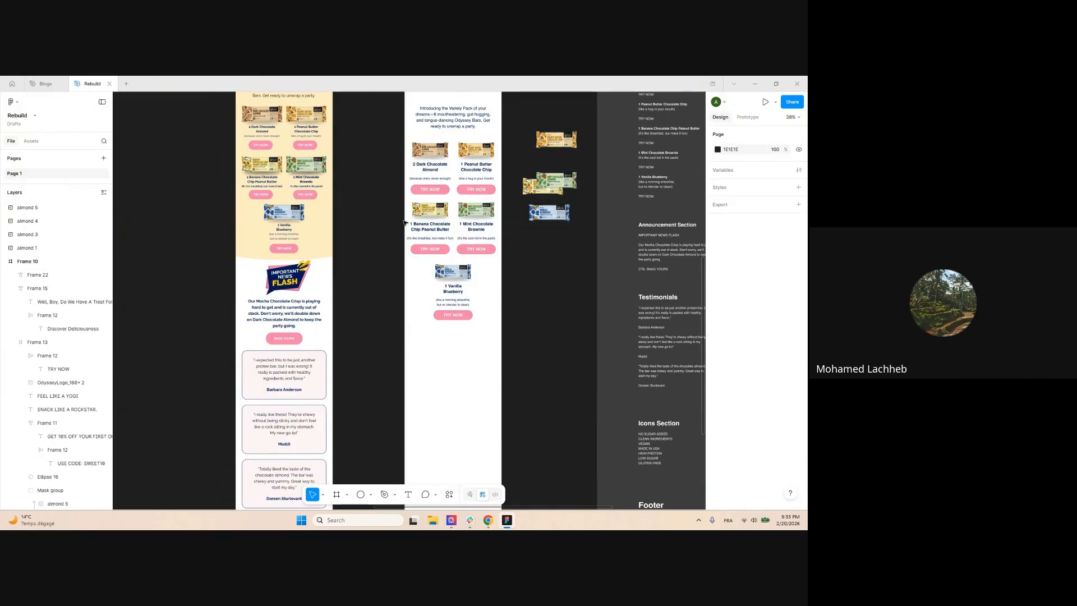
scroll(404, 222, up, 1)
scroll(467, 231, up, 1)
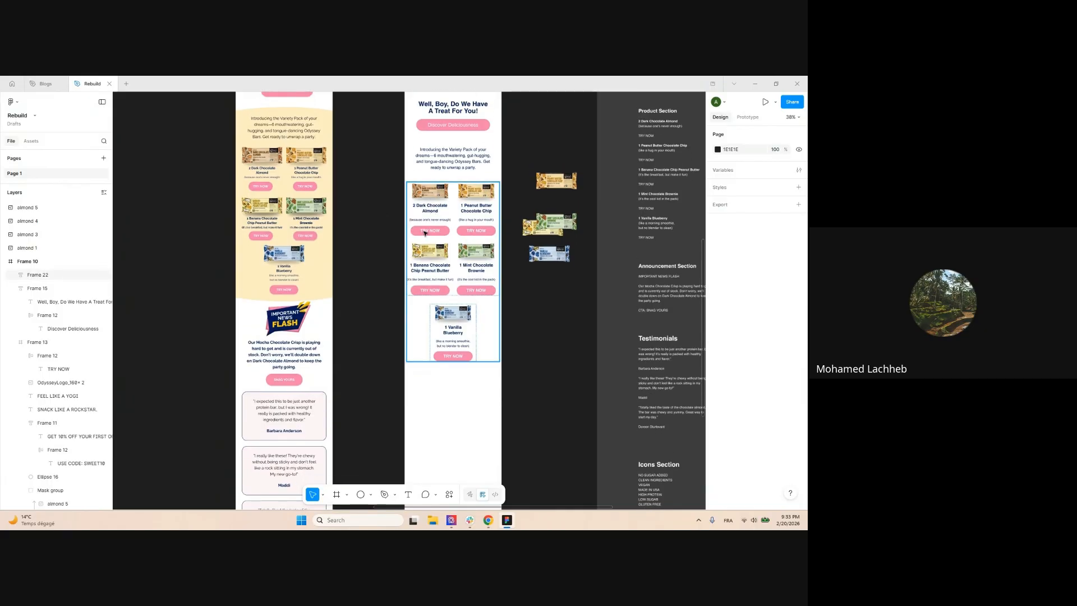
Add a cream fill, sampled from the original design, to the product grid frame
scroll(472, 242, down, 1)
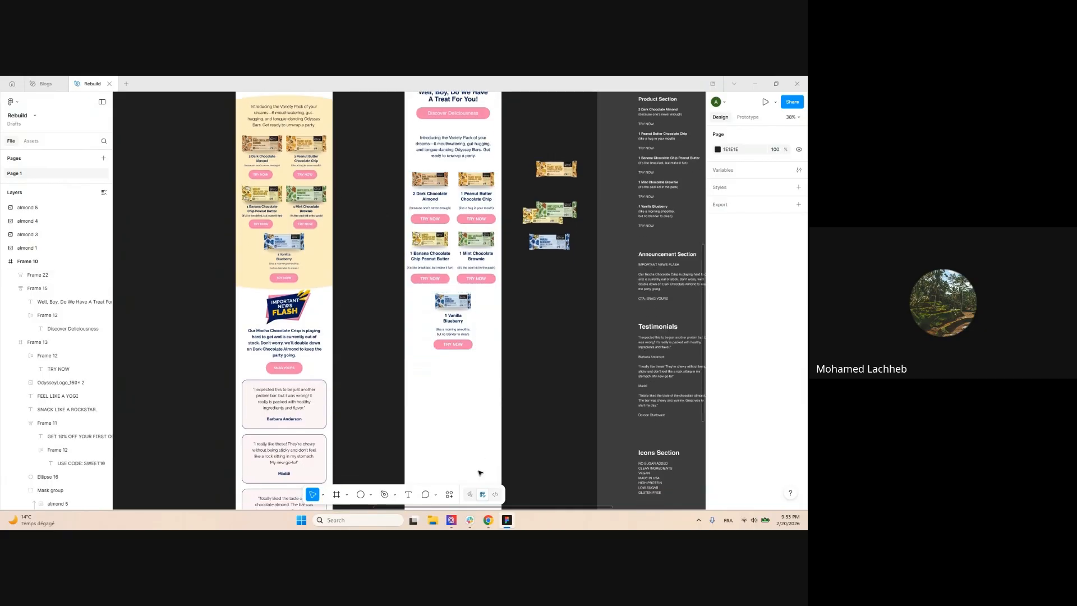
click(472, 243)
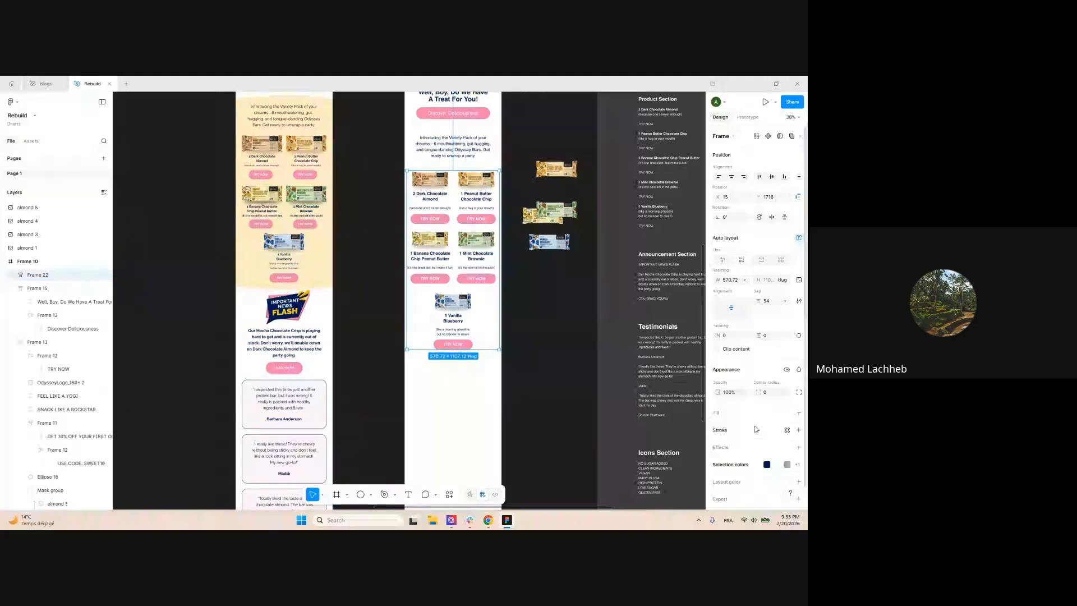
click(730, 416)
click(617, 431)
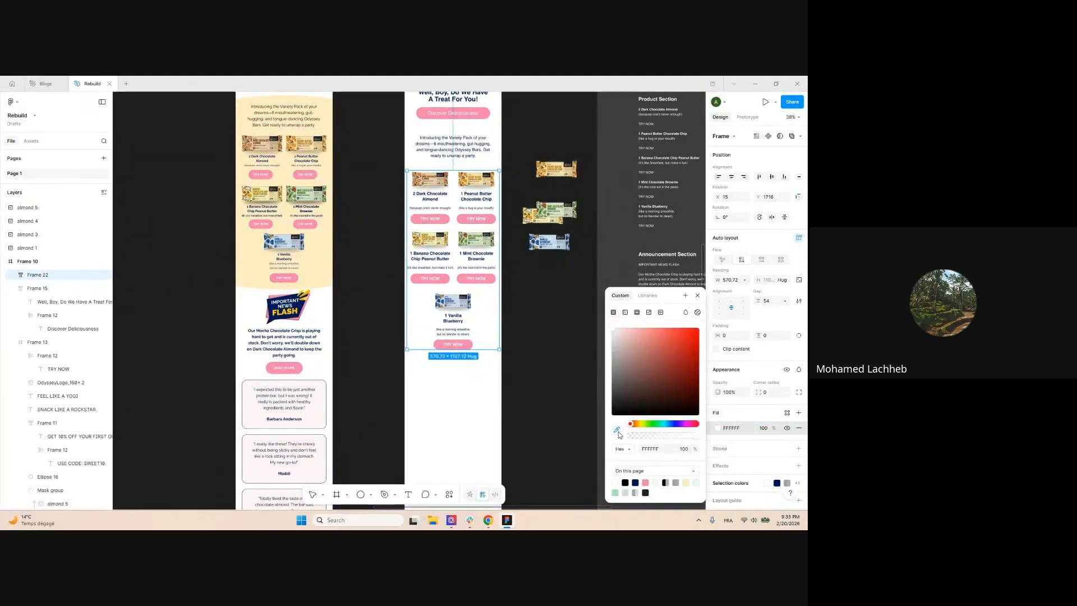
click(330, 260)
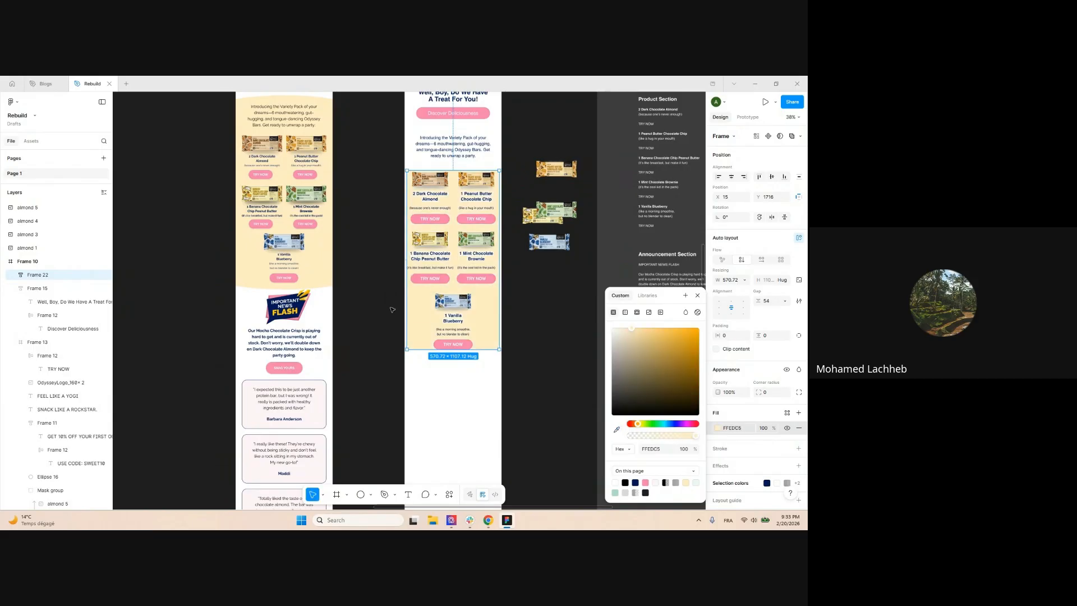
key(Escape)
Widen the product frame to 600
scroll(511, 319, up, 3)
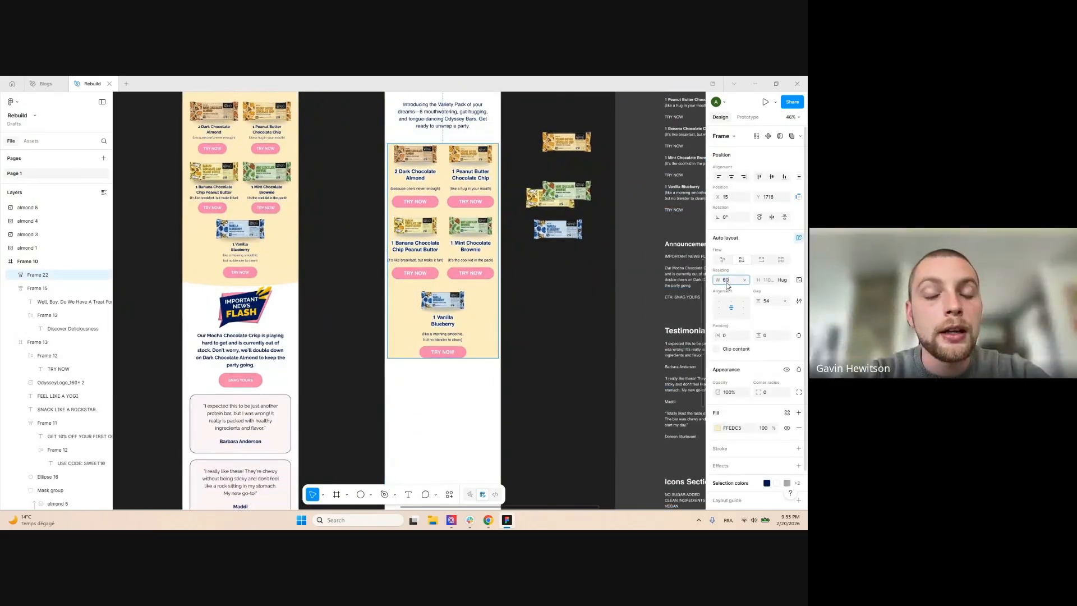
text(600)
key(Return)
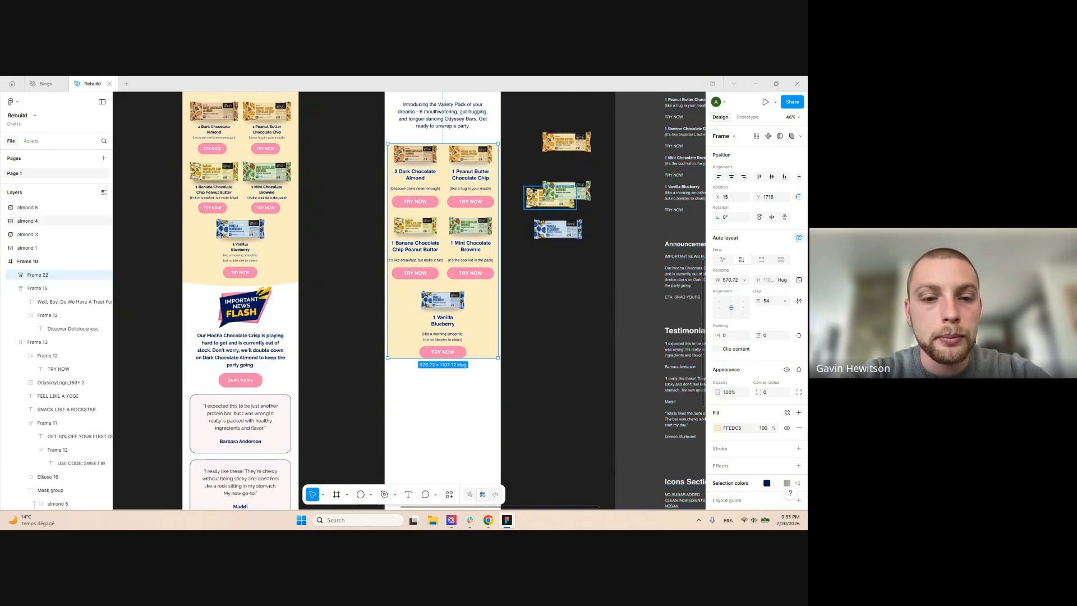
scroll(533, 190, down, 3)
click(541, 315)
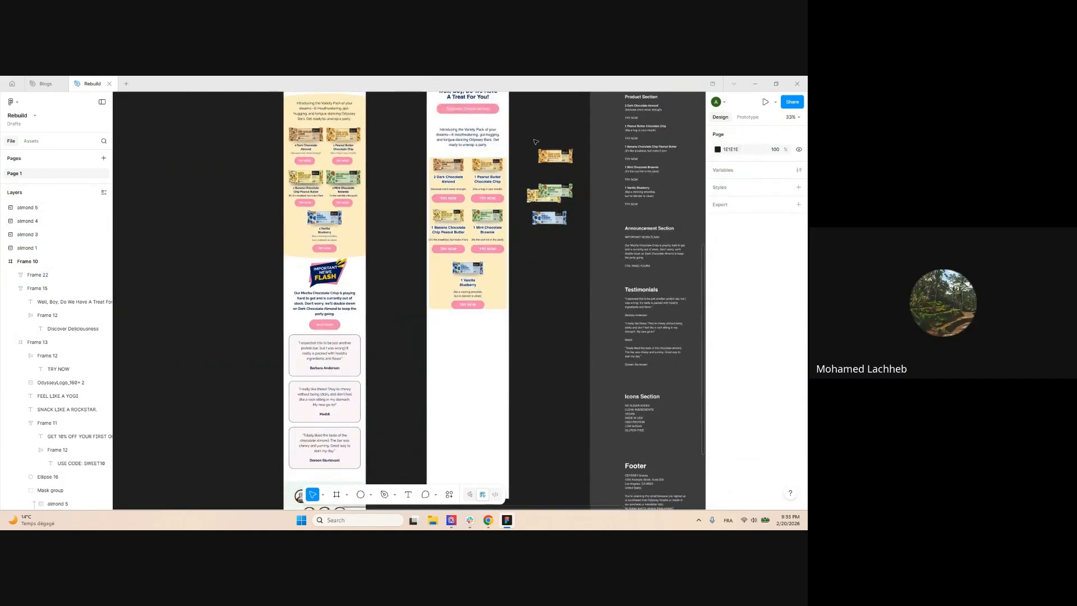
Undo the cream fill and nudge the product frame slightly lower
scroll(528, 199, up, 3)
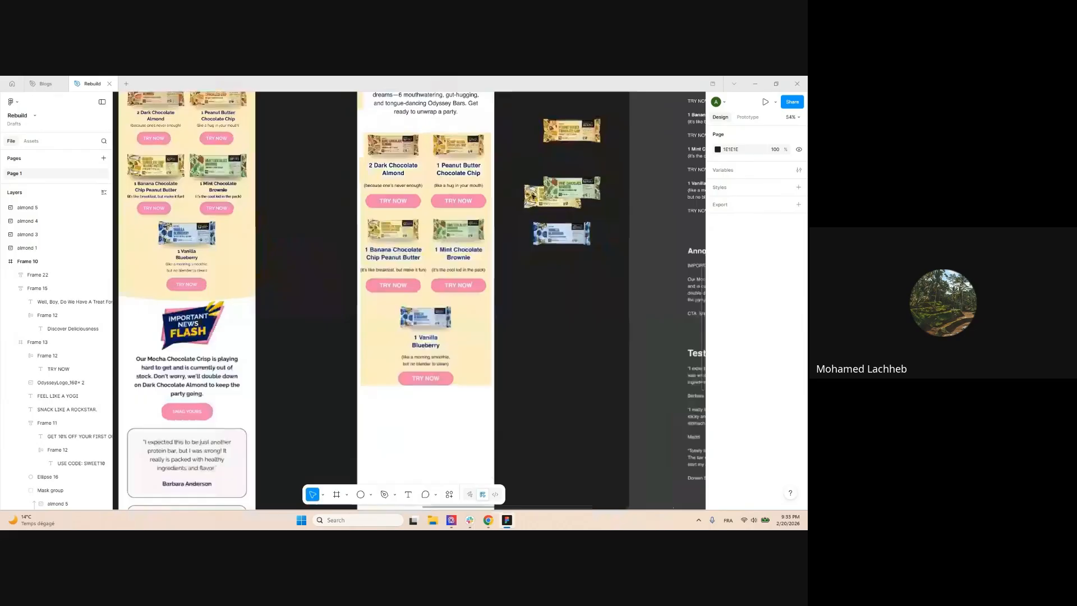
click(492, 153)
key(ctrl+z)
key(ctrl+z)
key(ctrl+z)
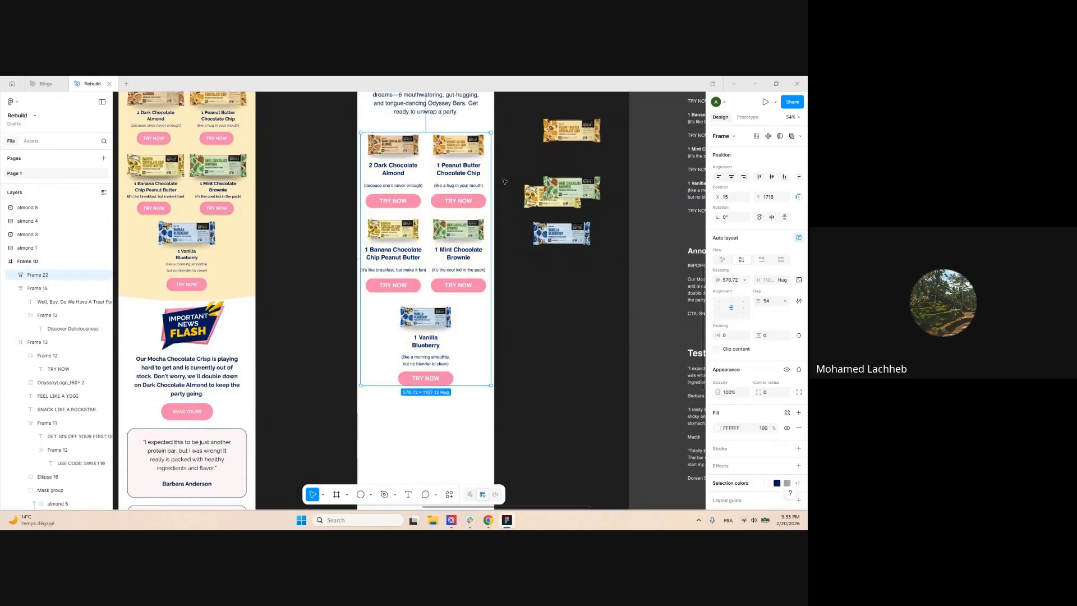
scroll(503, 181, down, 5)
scroll(493, 186, up, 1)
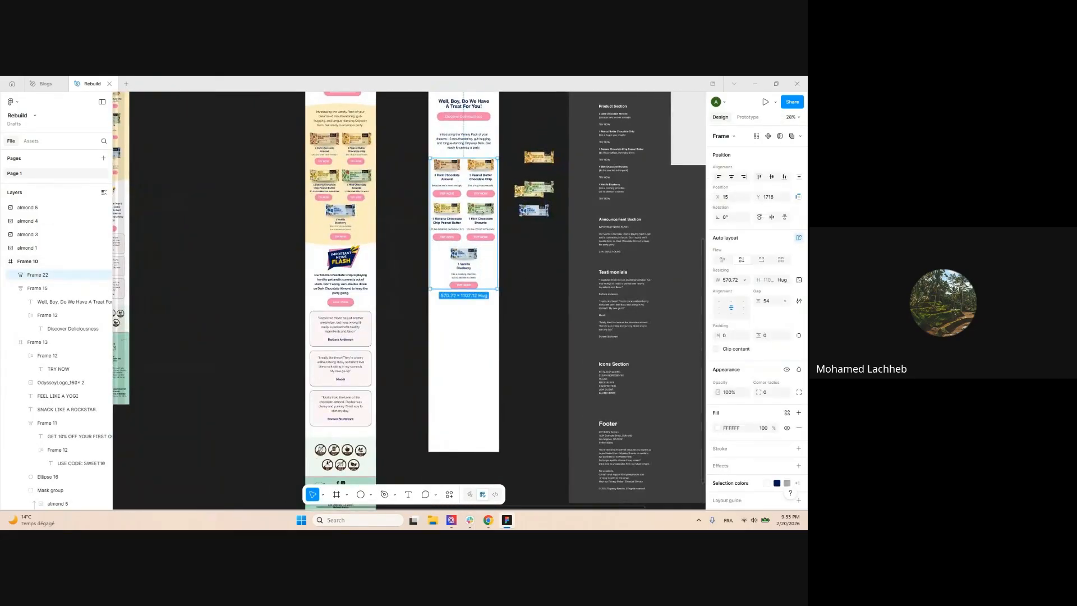
mouse_move(462, 184)
mouse_down()
mouse_move(462, 208)
mouse_move(463, 192)
mouse_up()
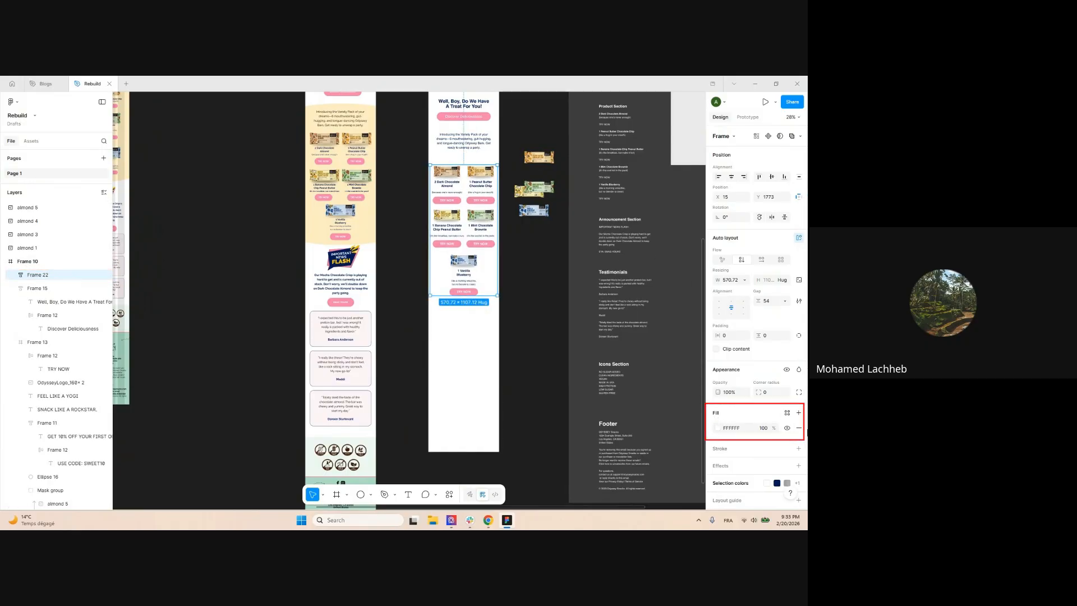
Replace the frame's white fill with the cream FFEDC5 sampled from the original design
click(799, 428)
scroll(454, 167, up, 3)
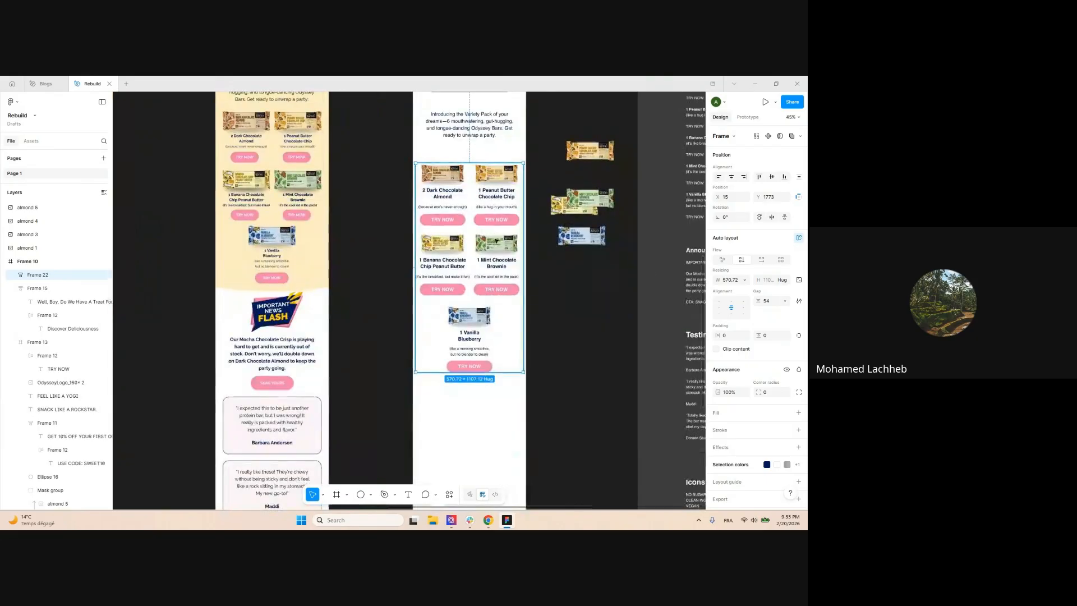
click(718, 415)
click(618, 431)
click(320, 263)
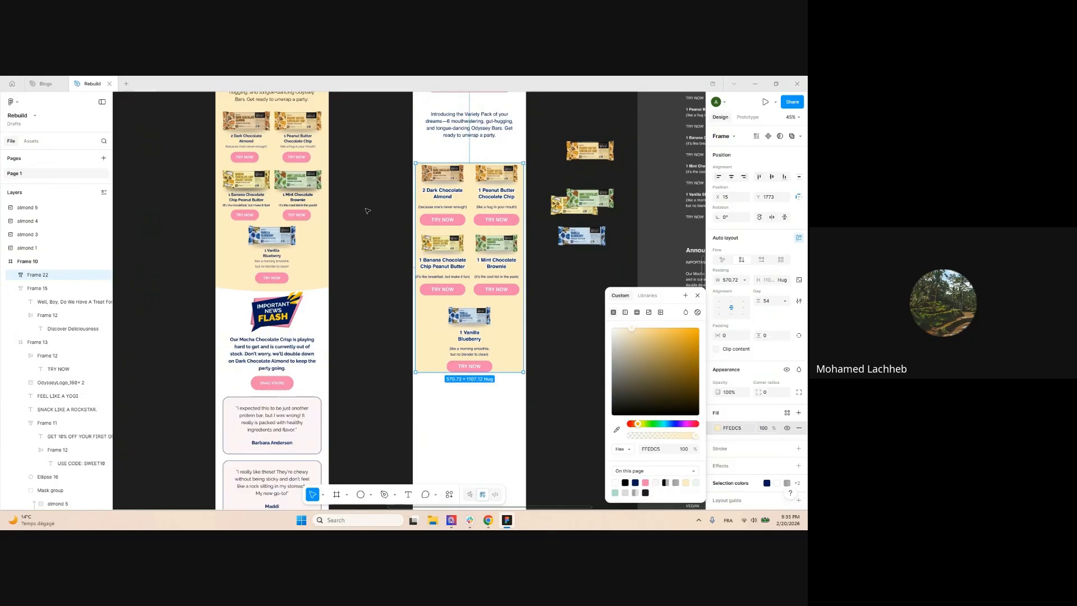
click(368, 211)
scroll(441, 180, up, 1)
click(476, 194)
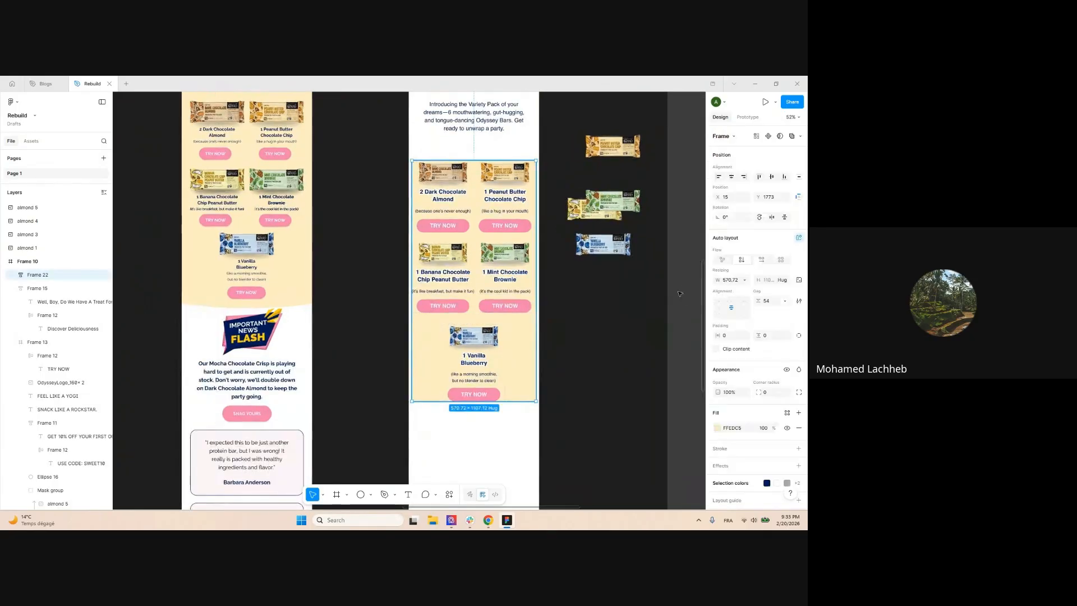
Set the product grid width to 600 and centre it horizontally at X 0
click(728, 279)
text(60)
key(Return)
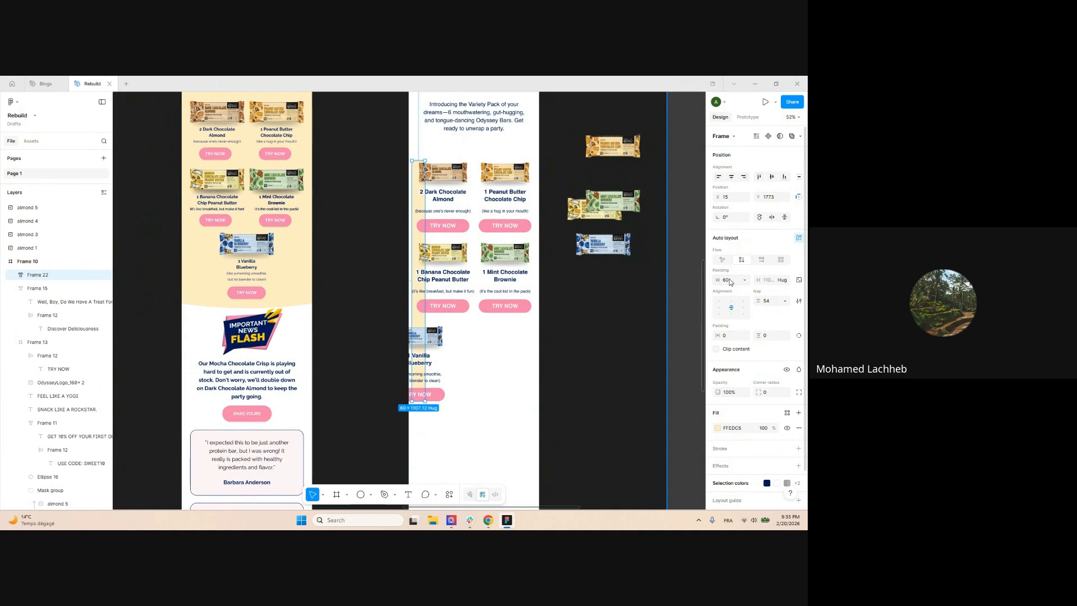
text(0)
click(733, 176)
click(679, 245)
Reduce the gap between cards in both product rows to 12
click(478, 195)
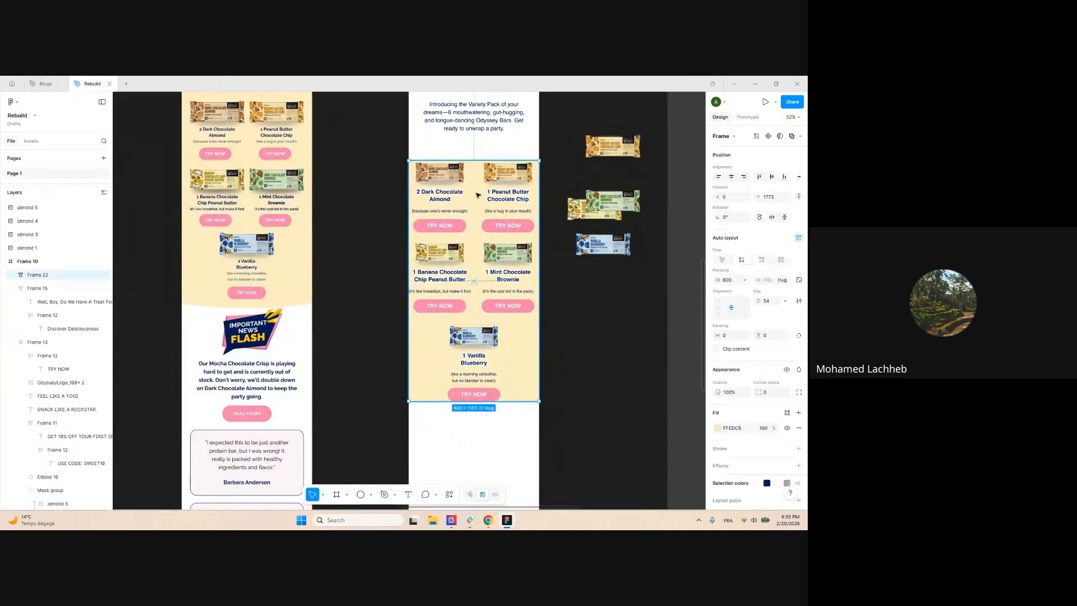
double_click(479, 195)
double_click(489, 197)
shift+click(489, 264)
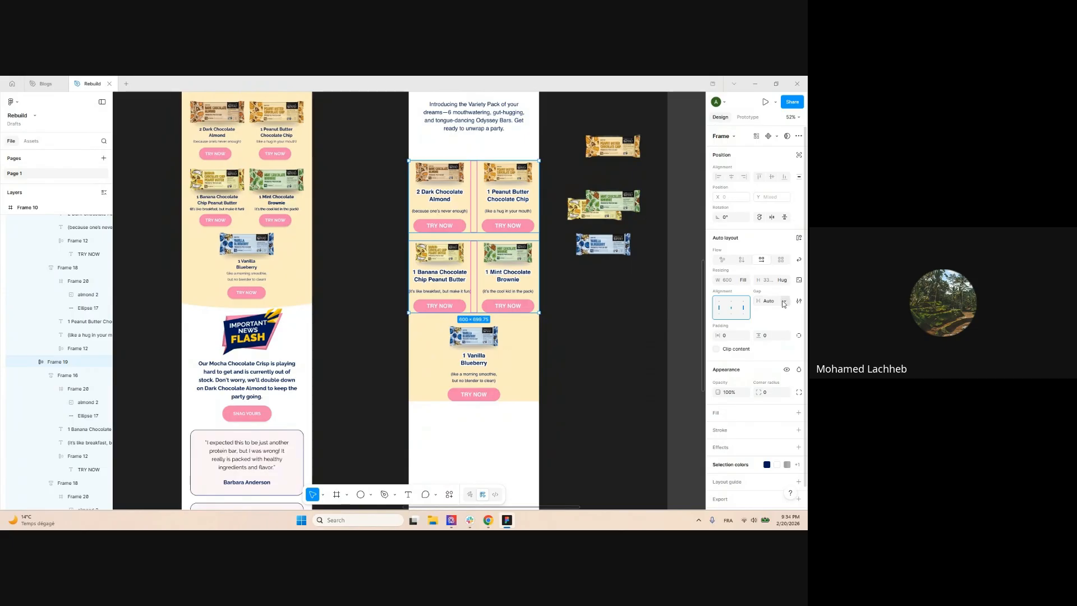
key(Return)
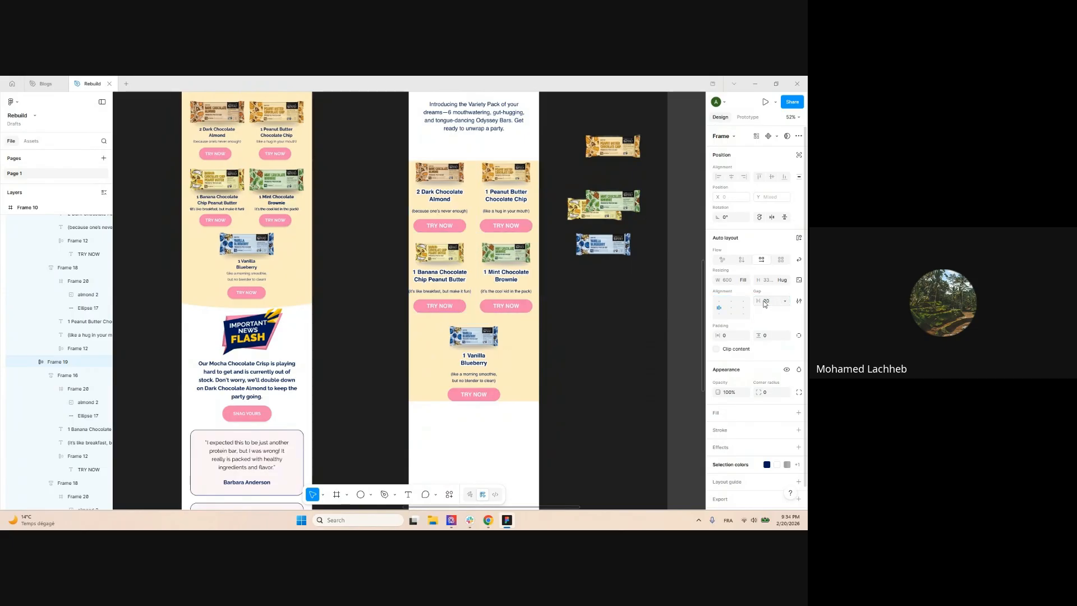
drag(761, 301, 759, 301)
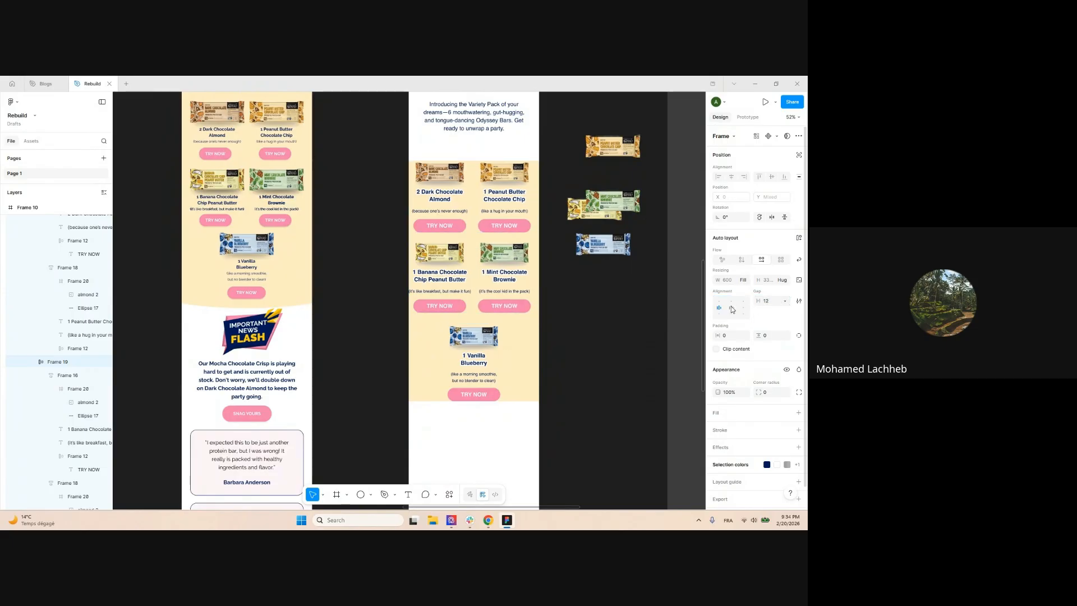
click(732, 309)
Add vertical padding to the product grid frame
click(573, 344)
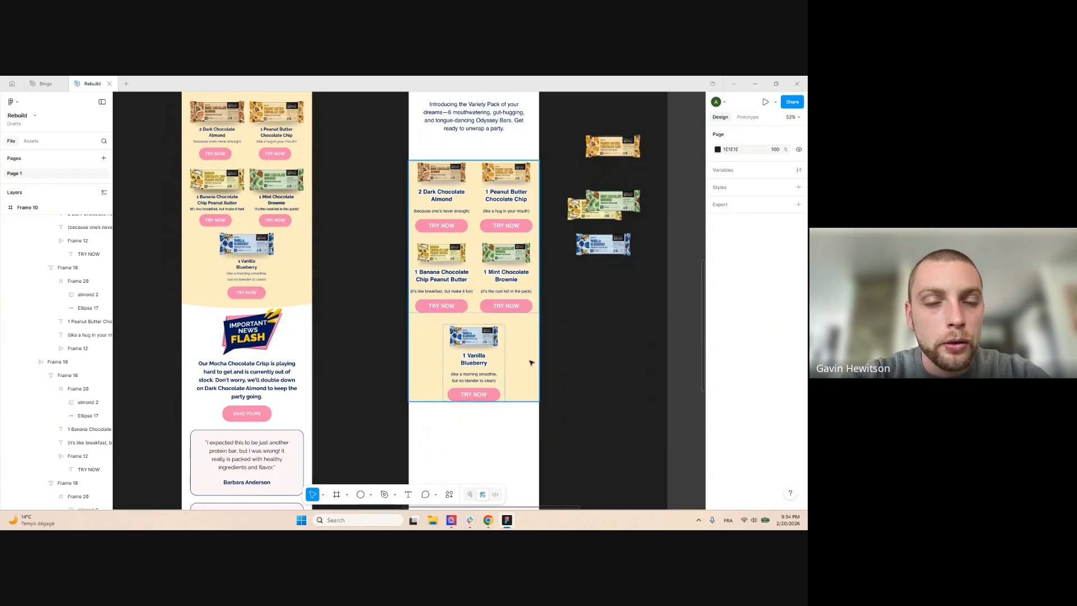
click(531, 363)
drag(759, 335, 785, 335)
Draw a wide 723×162 ellipse below the grid, filled with the sampled cream colour
click(565, 334)
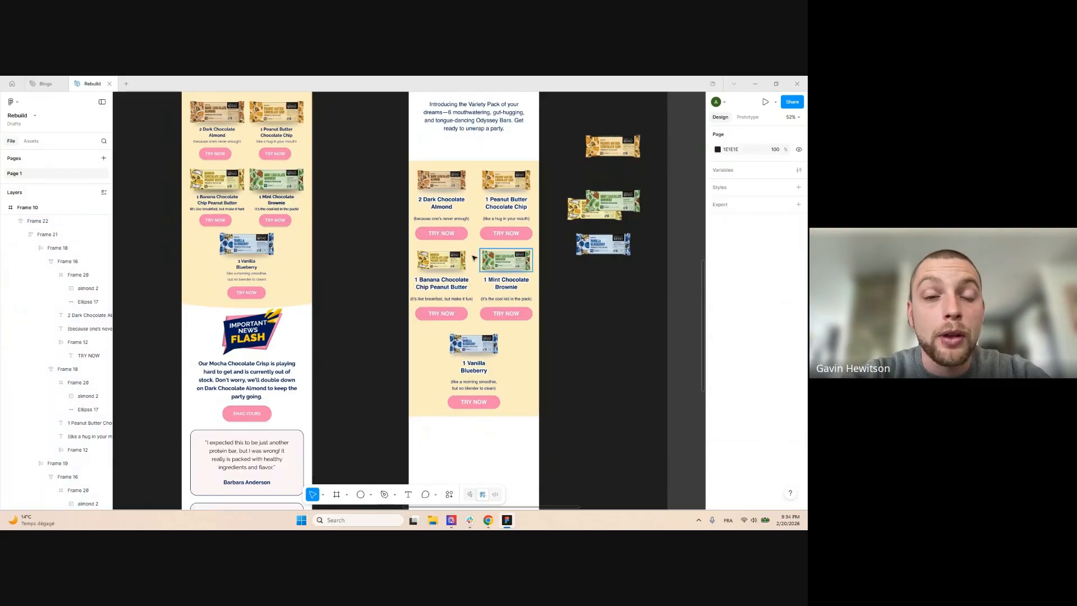
scroll(550, 332, down, 3)
scroll(549, 336, down, 1)
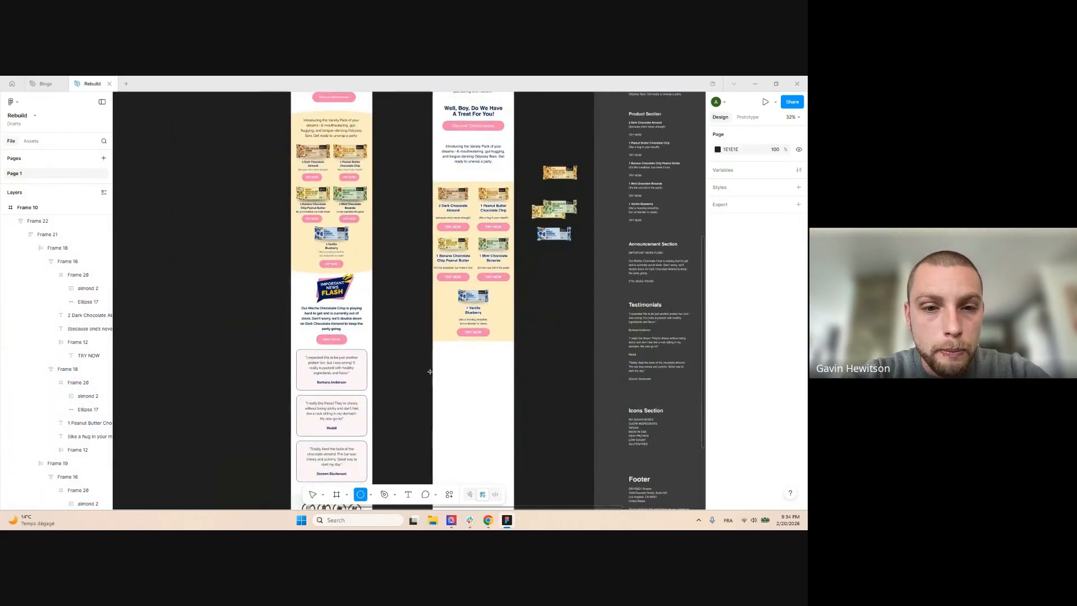
drag(423, 372, 522, 394)
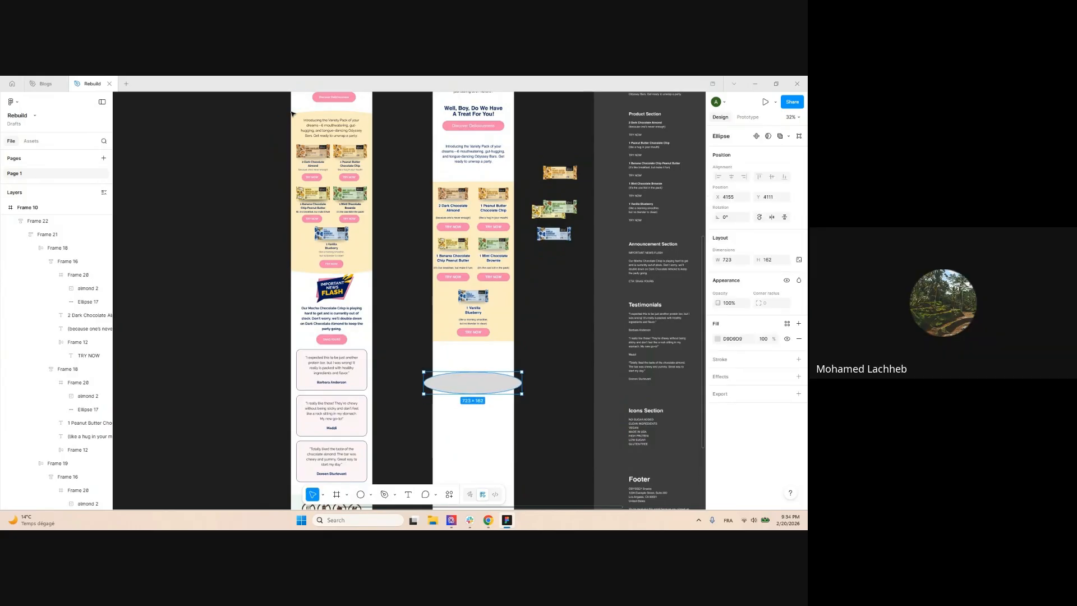
click(718, 339)
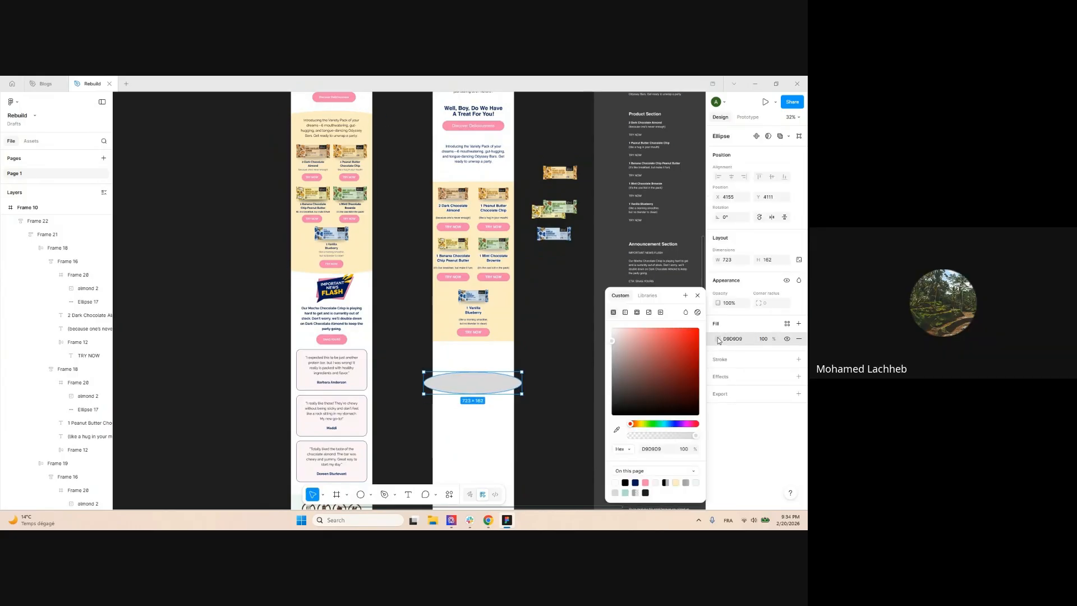
click(616, 430)
click(366, 262)
Duplicate the ellipse, move one to the grid's top, and wrap it with the grid in auto layout
click(556, 353)
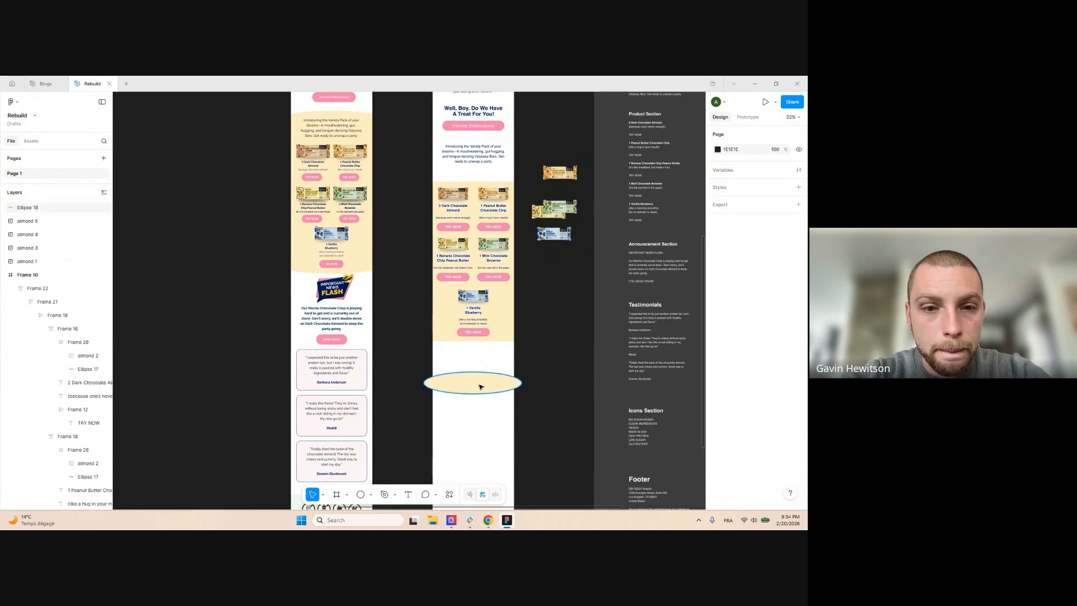
click(481, 384)
drag(483, 382, 483, 418)
click(486, 365)
drag(486, 377, 489, 178)
drag(481, 266, 479, 281)
shift+click(464, 179)
key(shift+a)
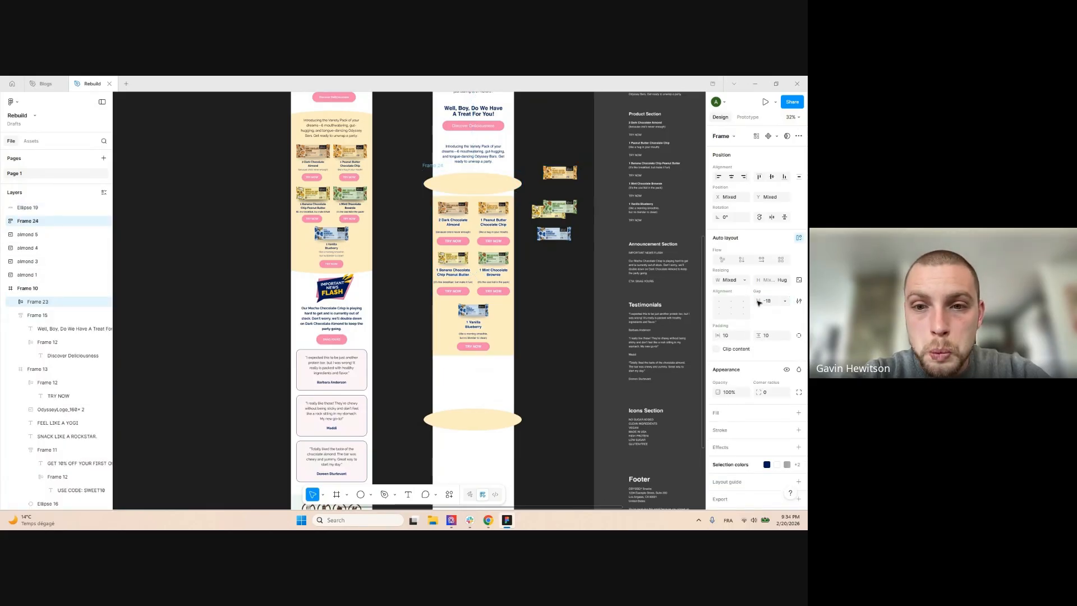
Undo the wrap, move Ellipses 18 and 19 into the email frame, and place the lower one at the section's bottom
scroll(507, 197, up, 5)
click(538, 281)
key(ctrl+z)
key(ctrl+z)
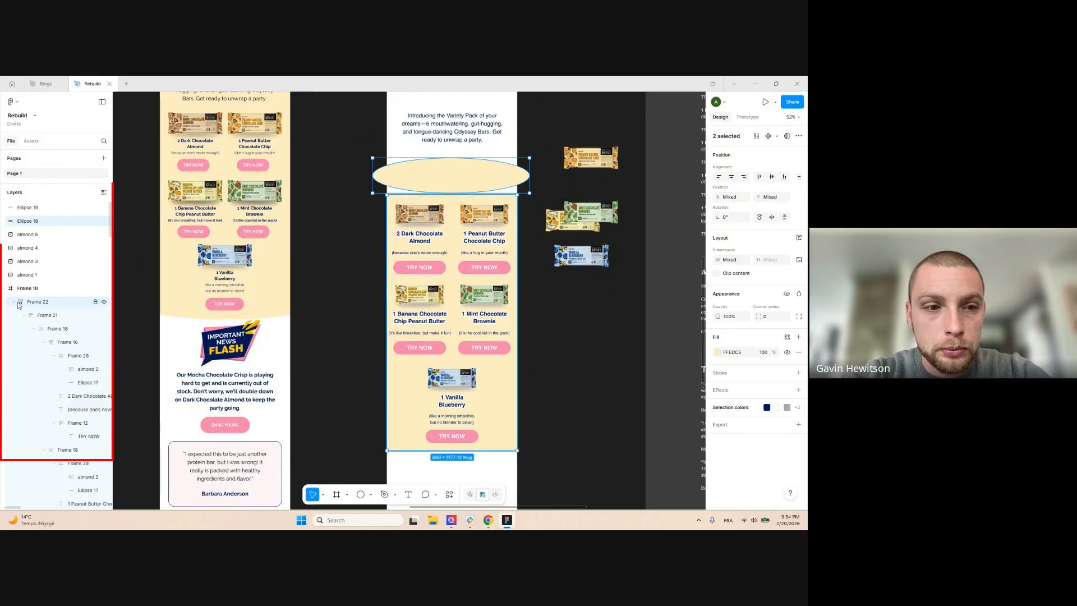
click(43, 211)
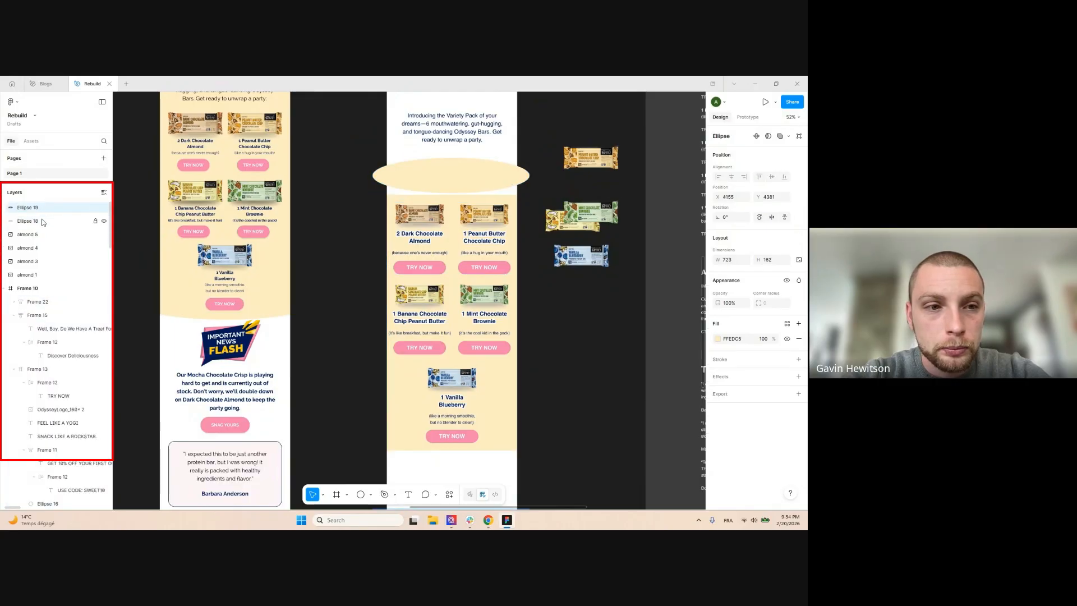
shift+click(43, 222)
drag(51, 300, 51, 299)
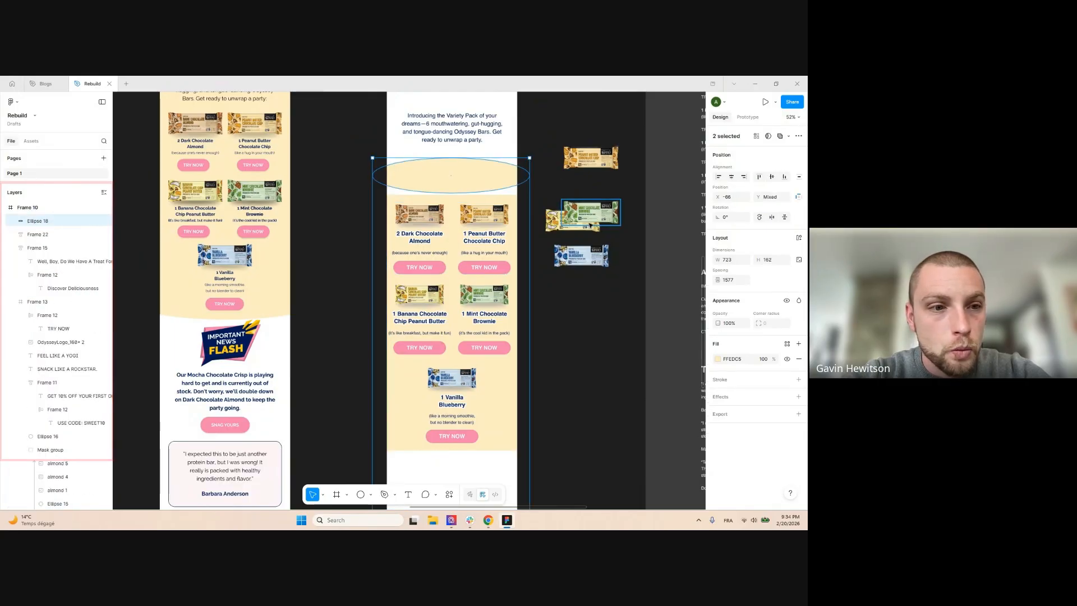
click(550, 173)
scroll(542, 173, down, 4)
scroll(540, 172, up, 1)
drag(511, 402, 510, 348)
key(Escape)
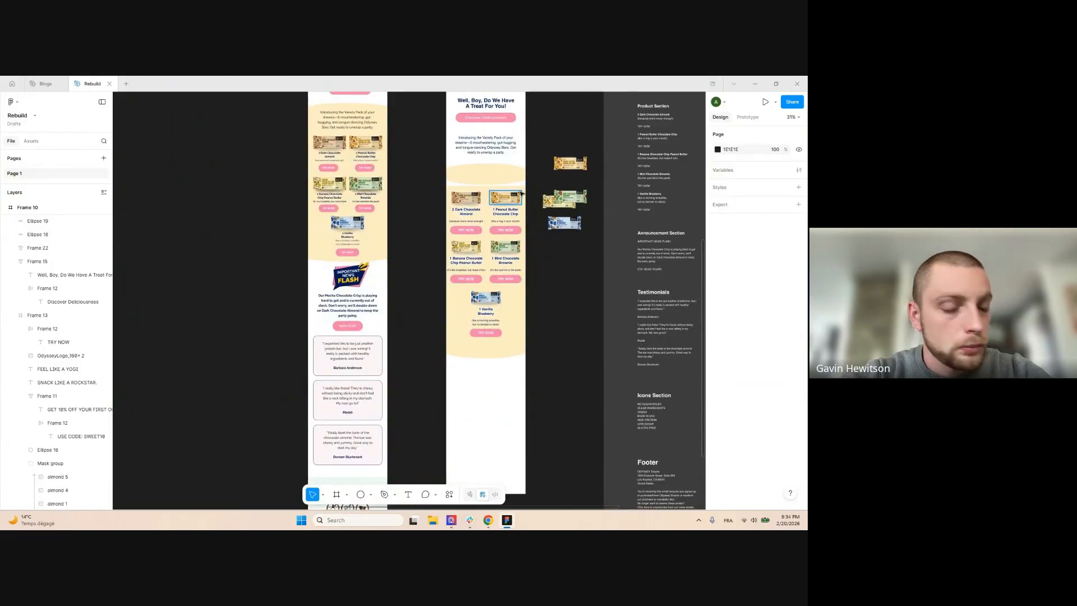
Wrap the top ellipse and product grid in auto layout with a negative gap so they overlap
click(522, 188)
scroll(528, 186, up, 2)
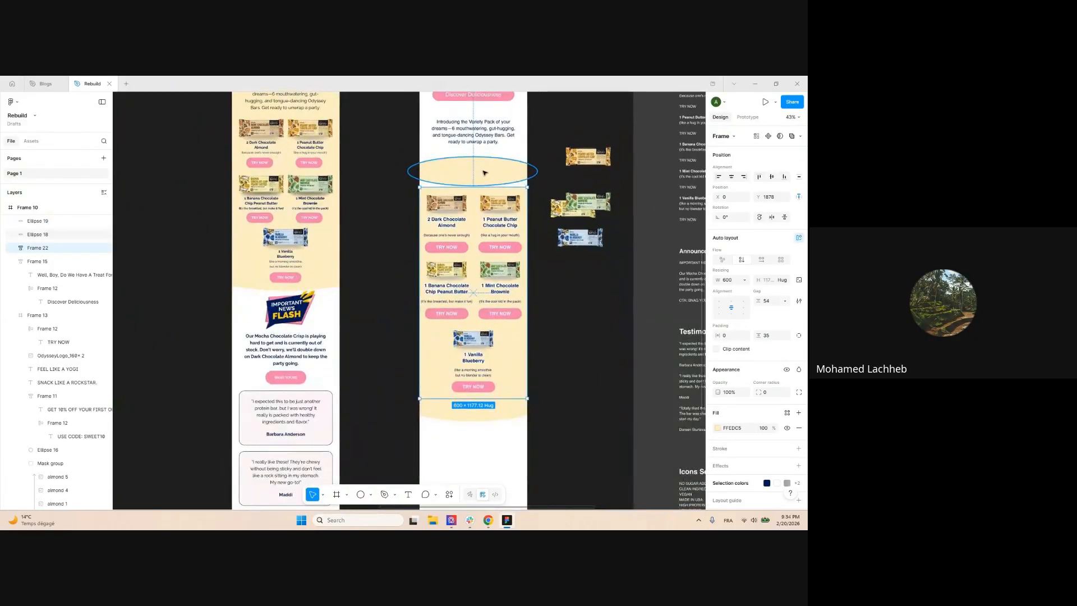
shift+click(526, 178)
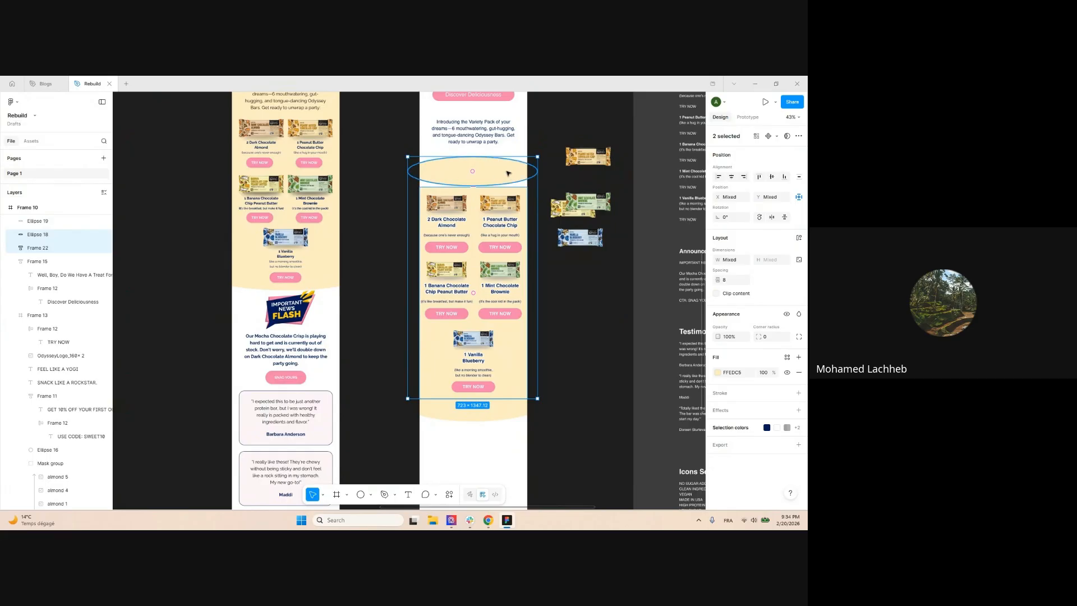
key(shift+a)
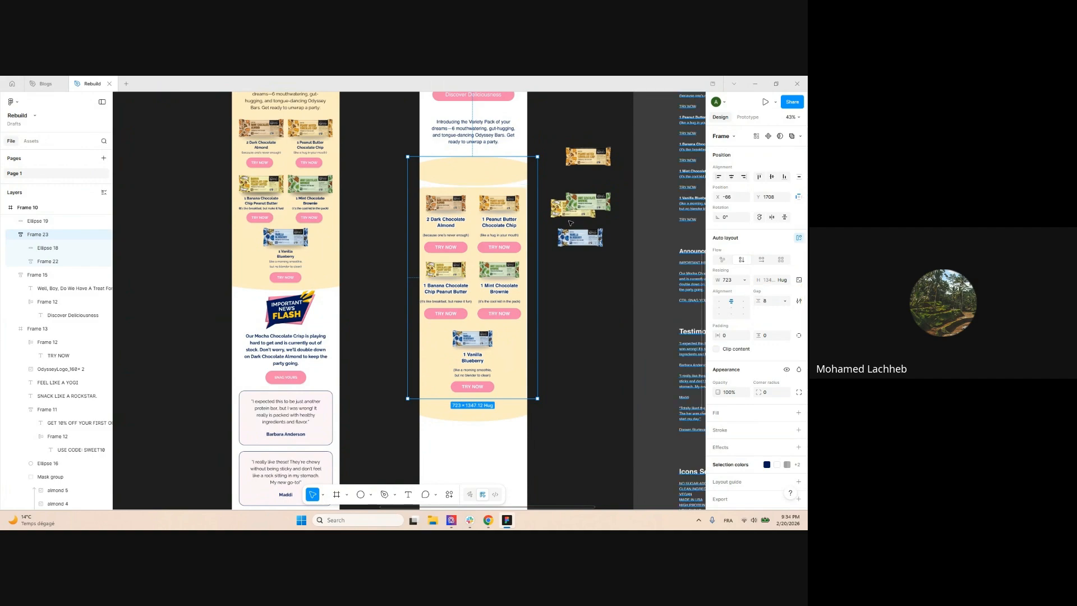
drag(758, 301, 671, 303)
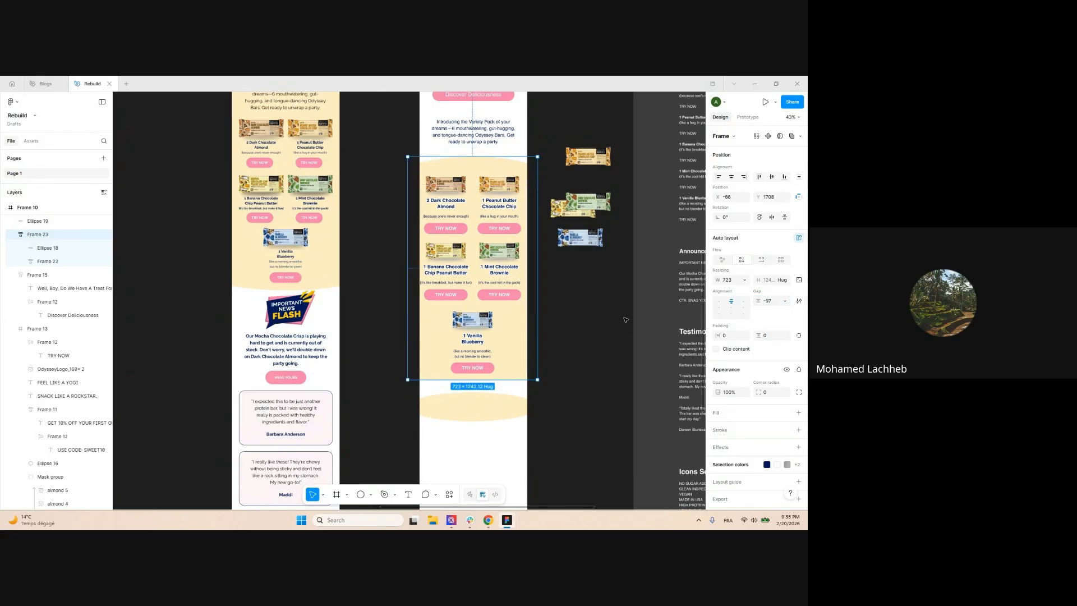
click(588, 299)
Wrap the grid-and-ellipse frame together with the bottom ellipse in auto layout
click(510, 407)
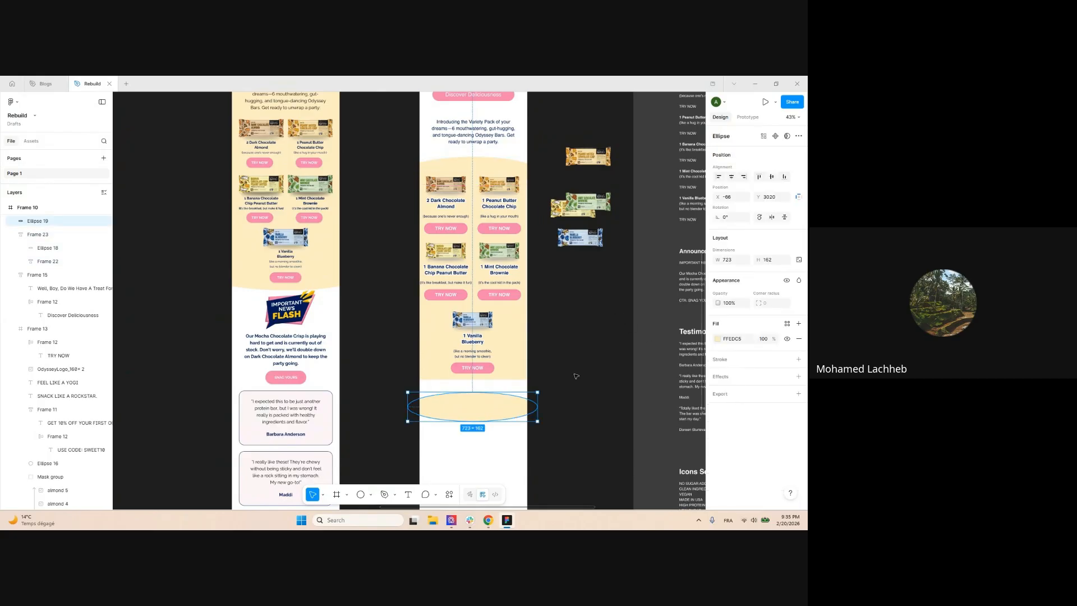
click(499, 267)
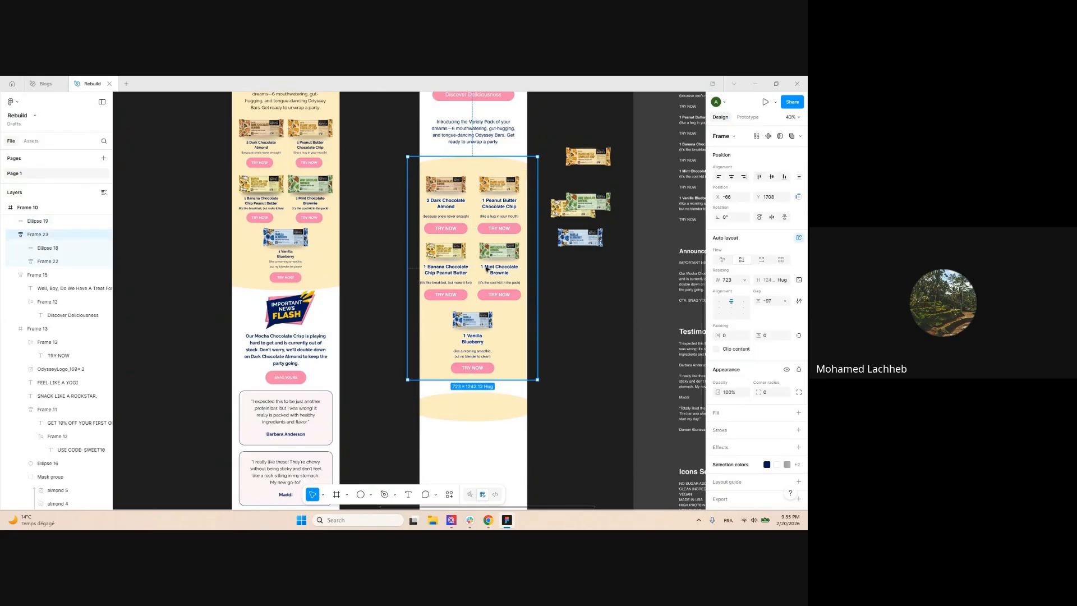
shift+click(493, 402)
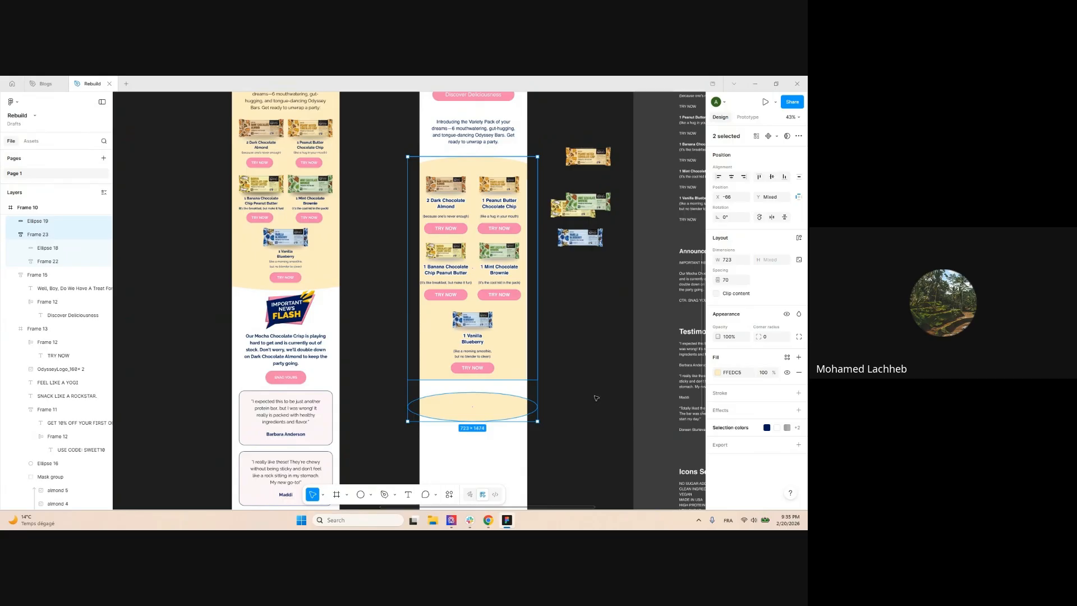
key(shift+a)
drag(762, 300, 648, 300)
scroll(463, 370, up, 5)
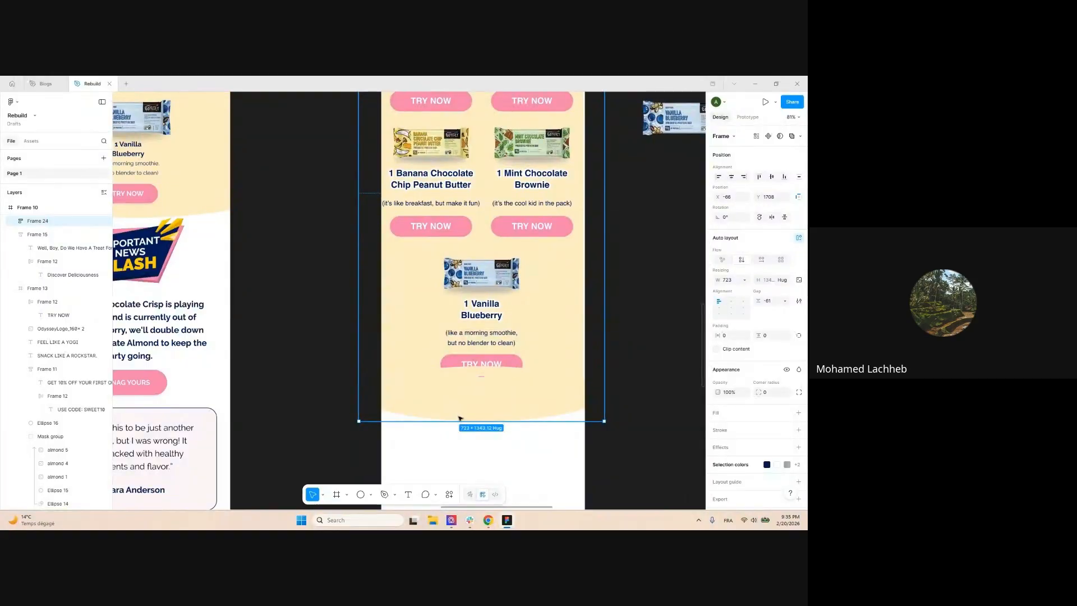
click(799, 303)
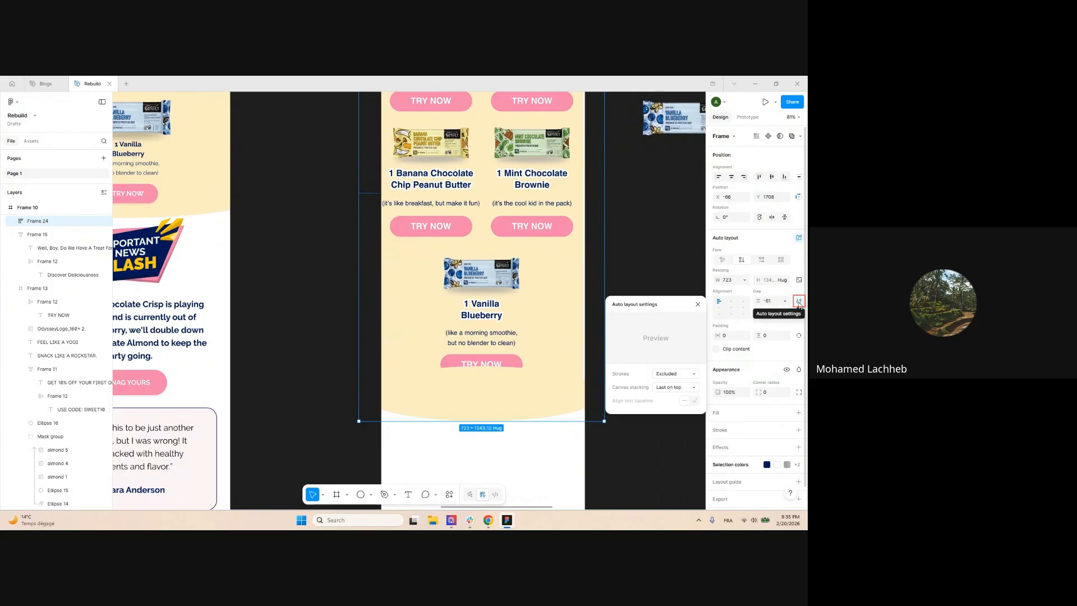
click(694, 376)
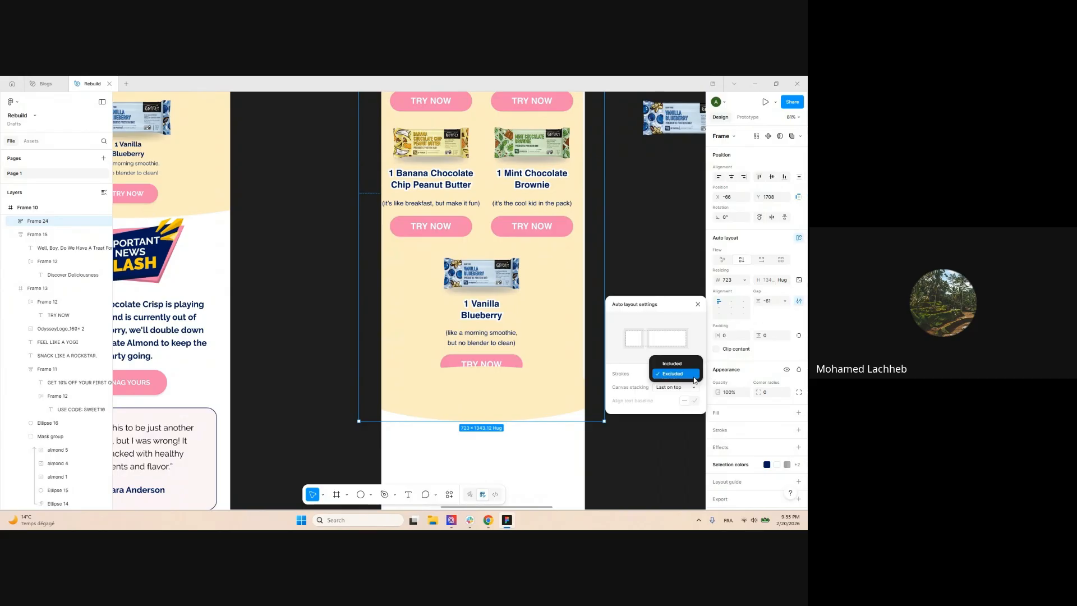
click(669, 392)
click(673, 389)
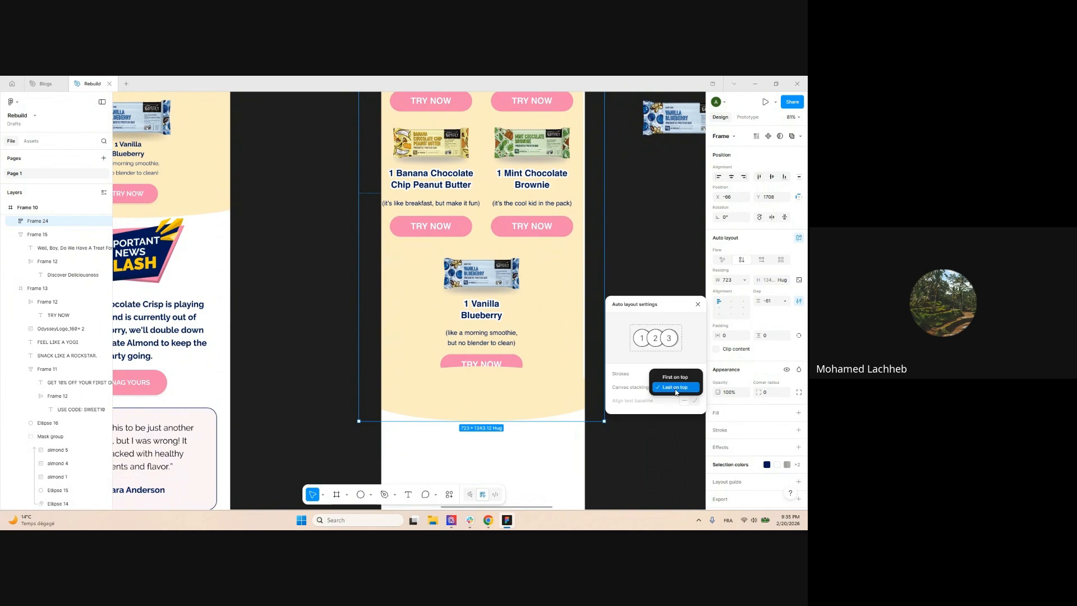
click(673, 380)
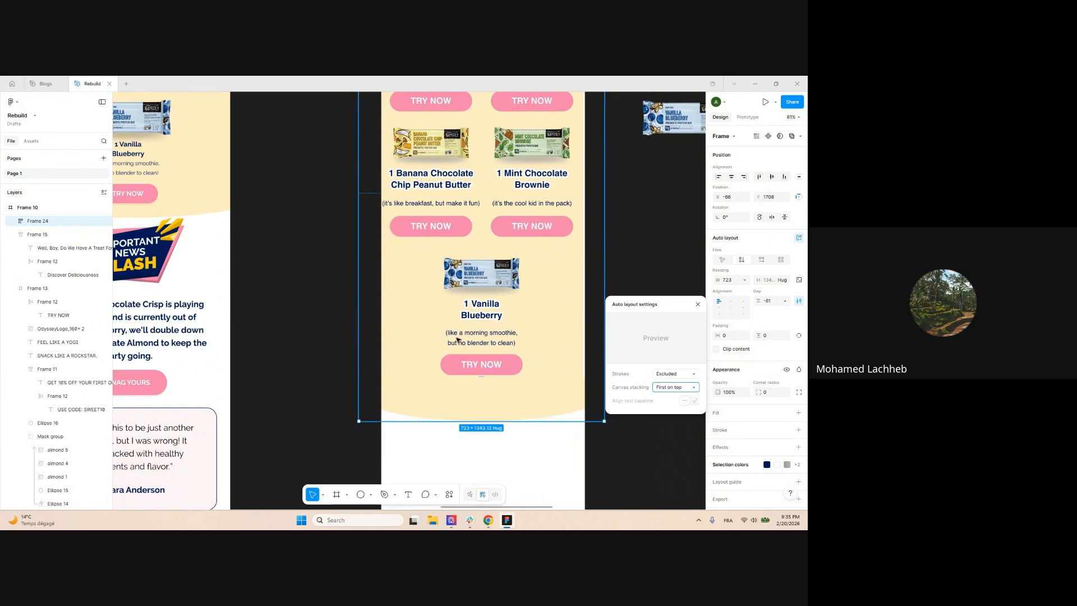
scroll(461, 363, down, 5)
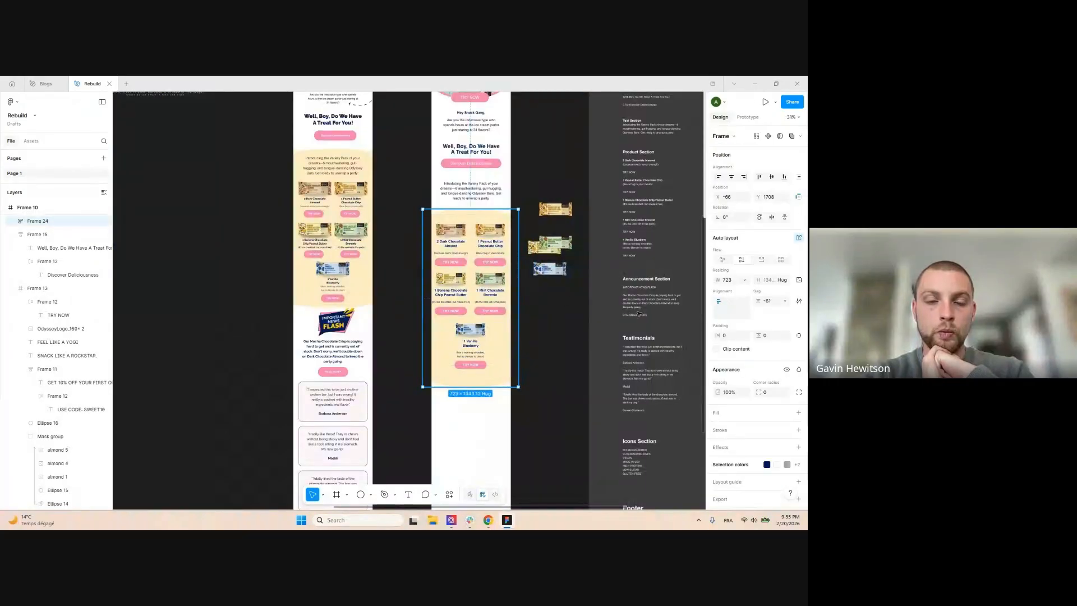
drag(759, 302, 752, 301)
click(543, 316)
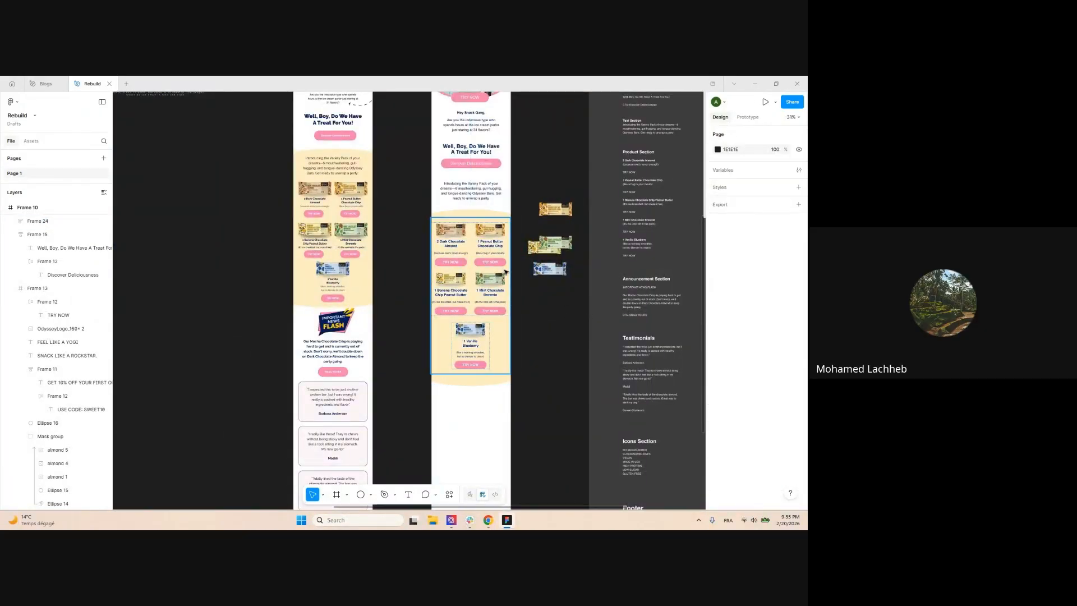
scroll(506, 272, up, 3)
scroll(579, 265, up, 1)
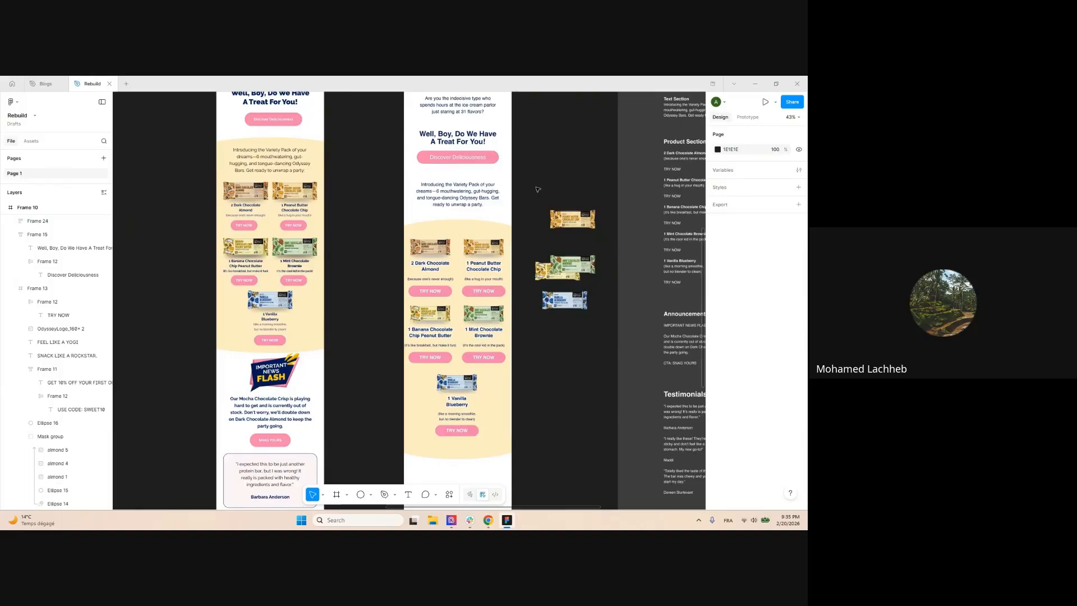
scroll(499, 195, down, 2)
click(500, 224)
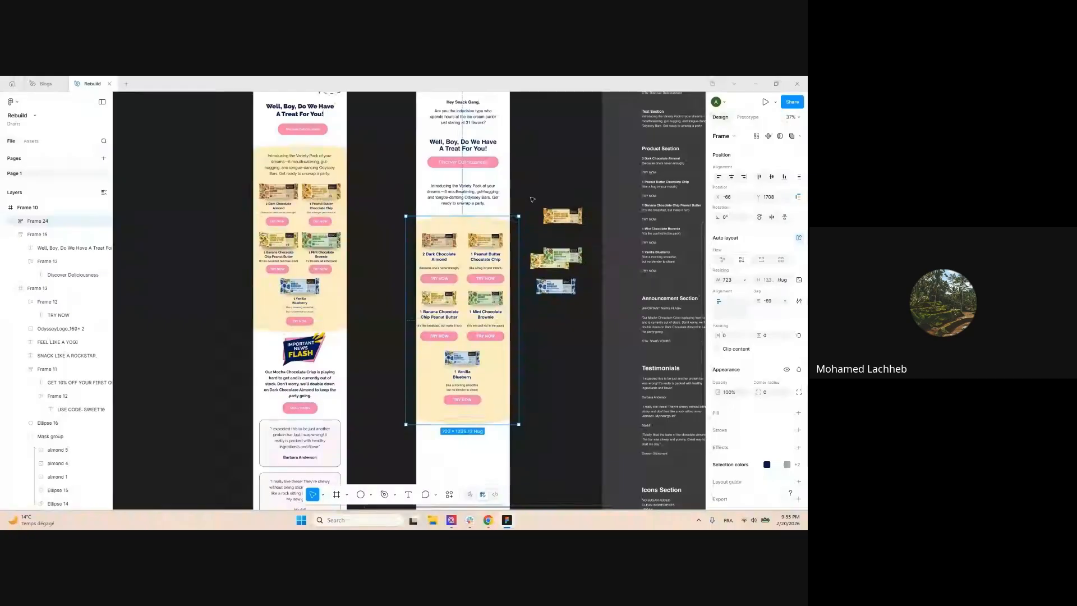
scroll(541, 149, down, 2)
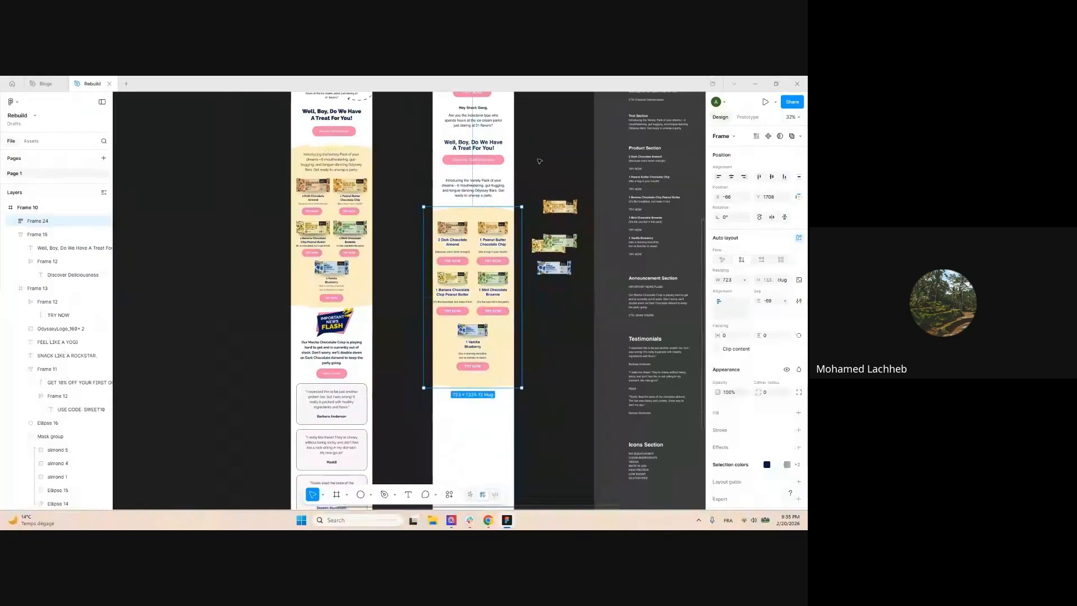
scroll(536, 161, up, 5)
scroll(532, 163, down, 5)
click(501, 162)
scroll(539, 135, up, 3)
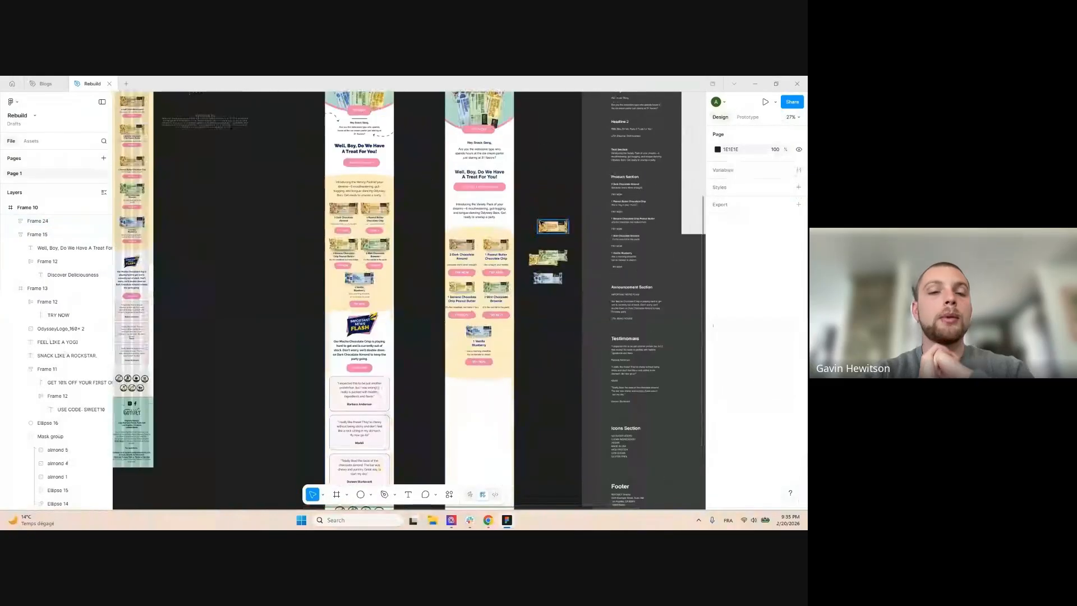
ctrl+click(301, 180)
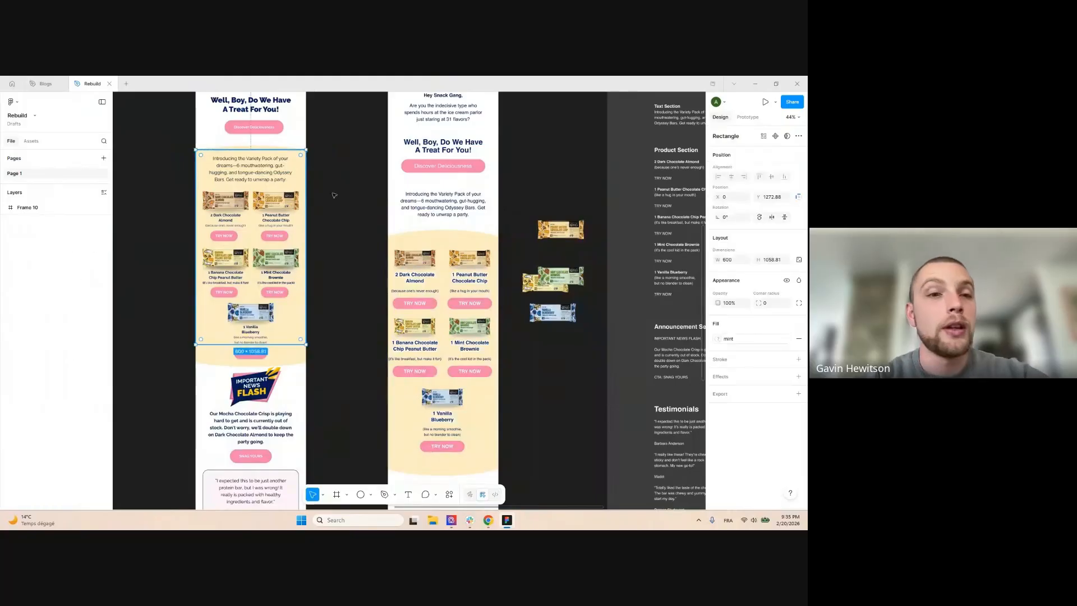
scroll(521, 205, down, 2)
click(222, 229)
scroll(221, 229, up, 2)
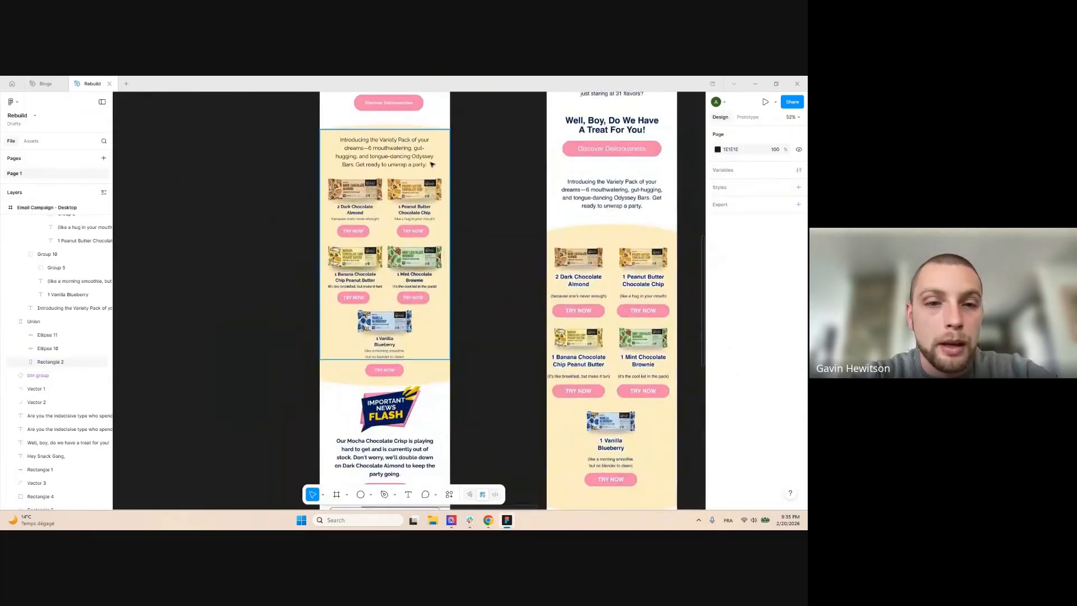
scroll(471, 180, down, 2)
scroll(623, 214, up, 1)
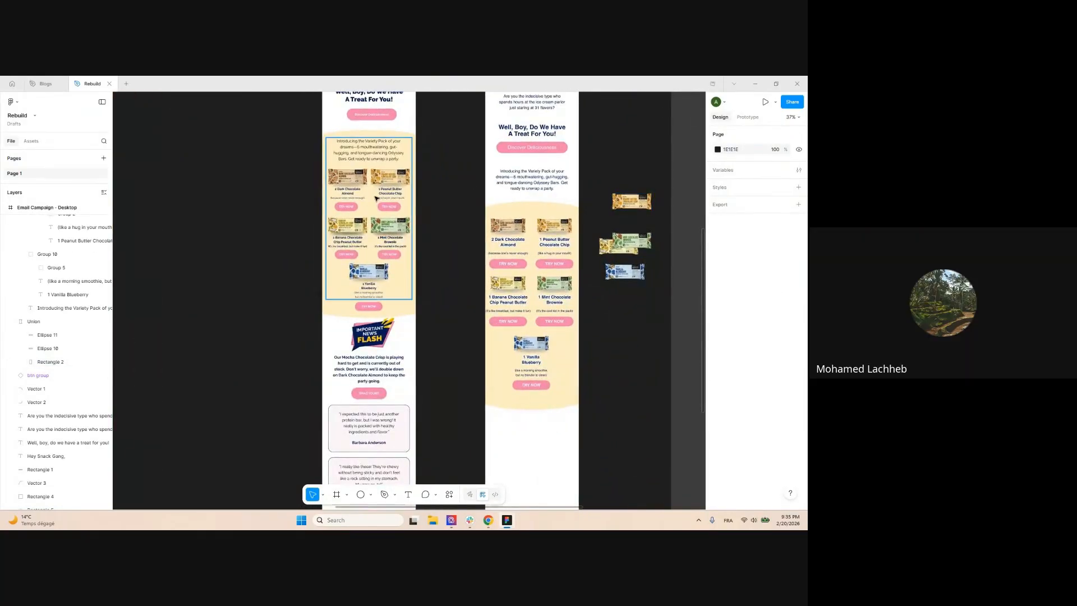
click(322, 305)
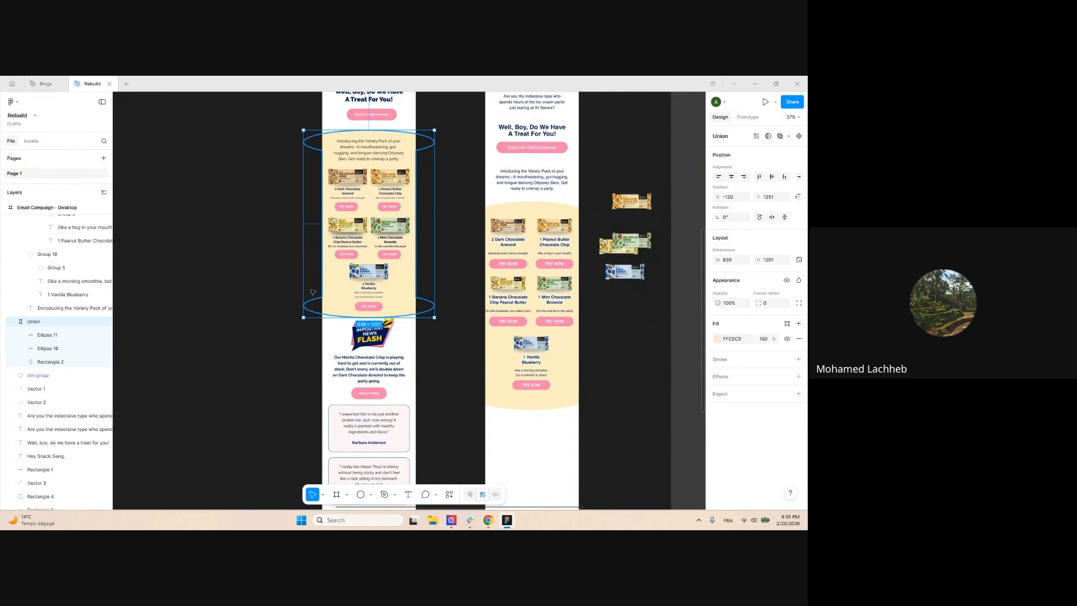
scroll(255, 267, up, 2)
click(251, 264)
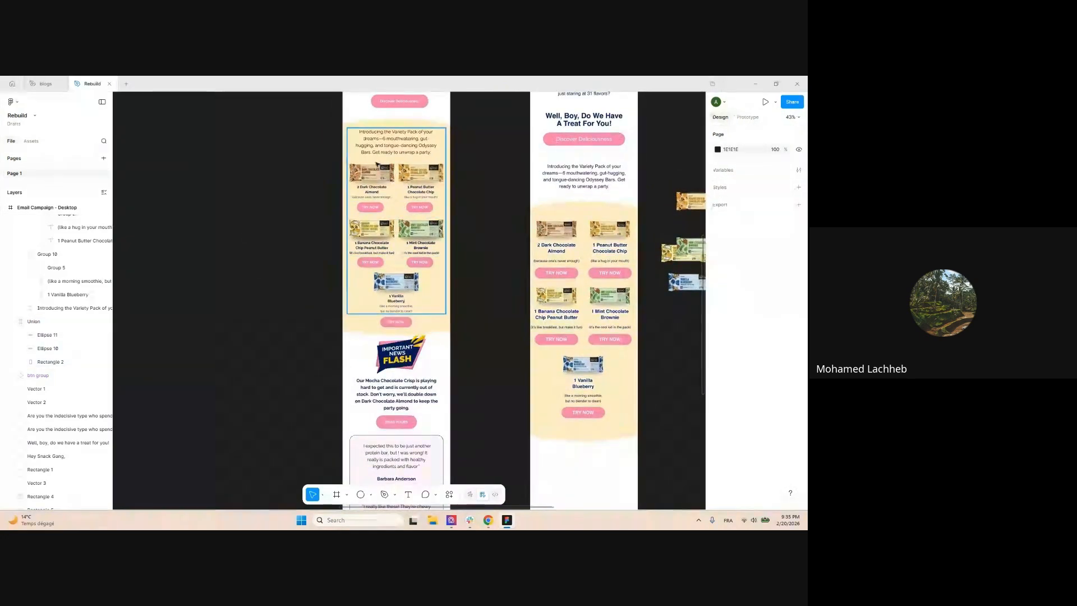
drag(407, 193, 232, 201)
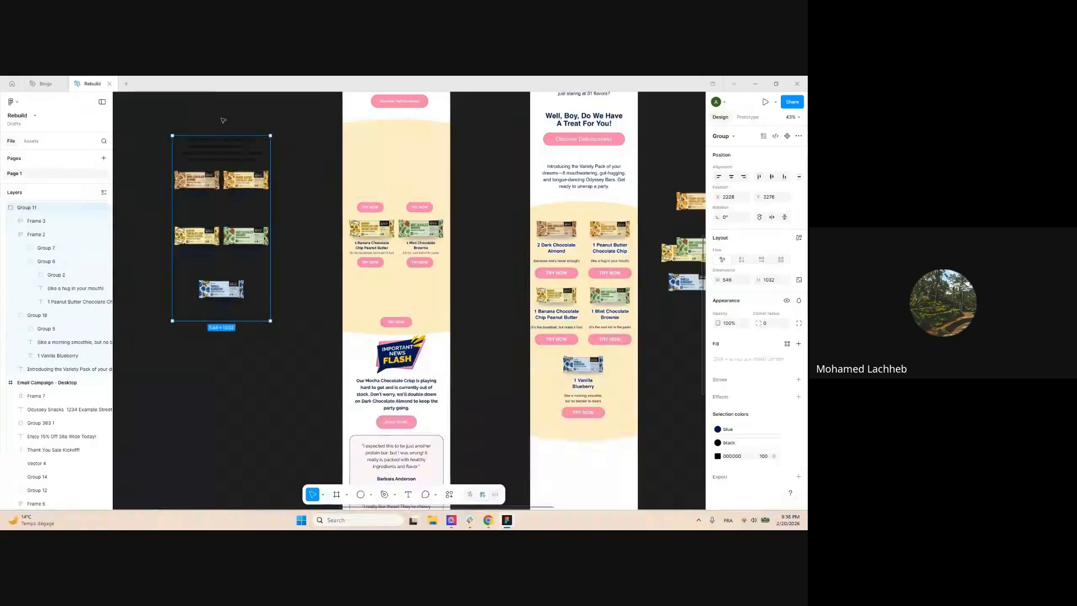
drag(415, 159, 387, 162)
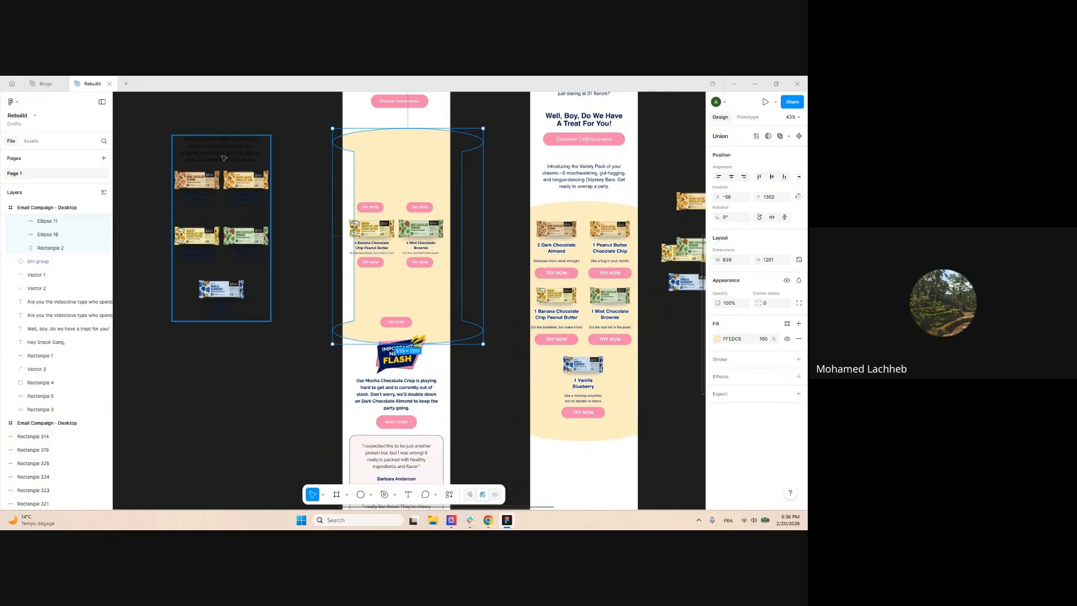
click(265, 197)
click(272, 368)
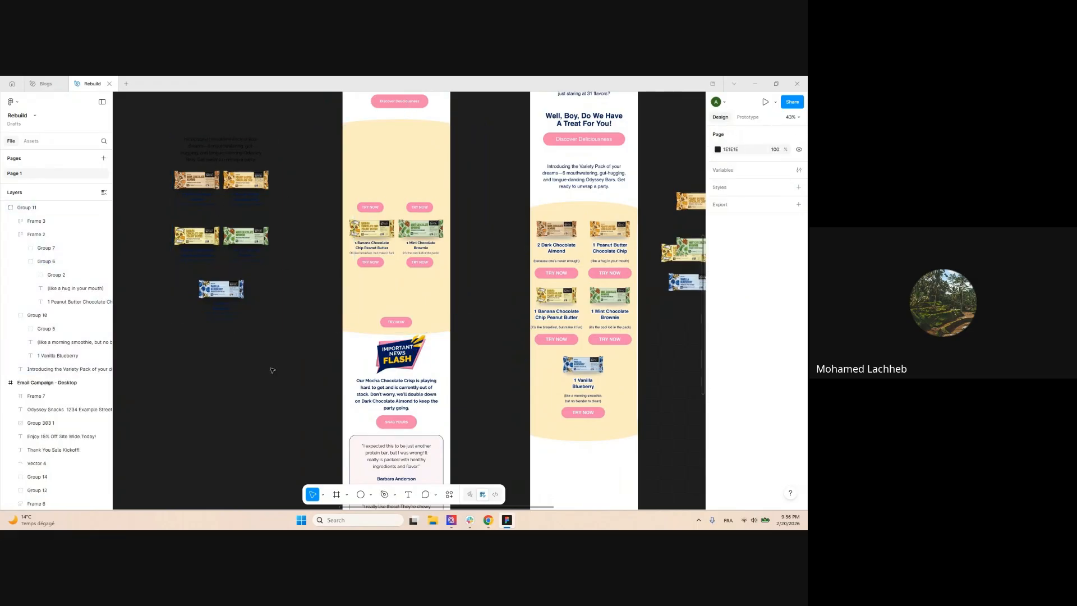
click(226, 212)
drag(251, 305, 343, 317)
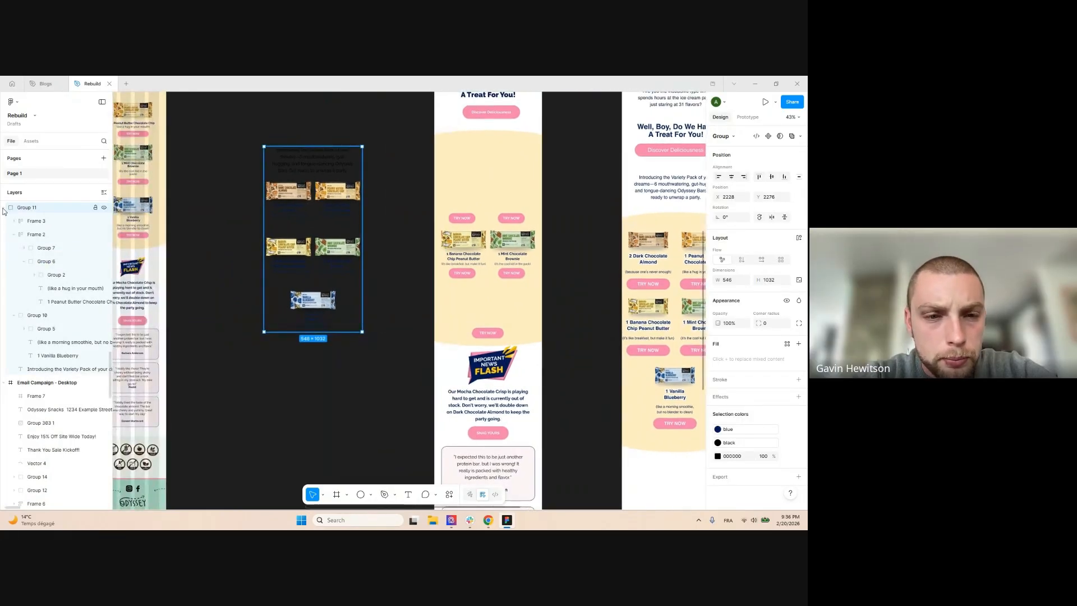
click(4, 208)
scroll(313, 178, up, 2)
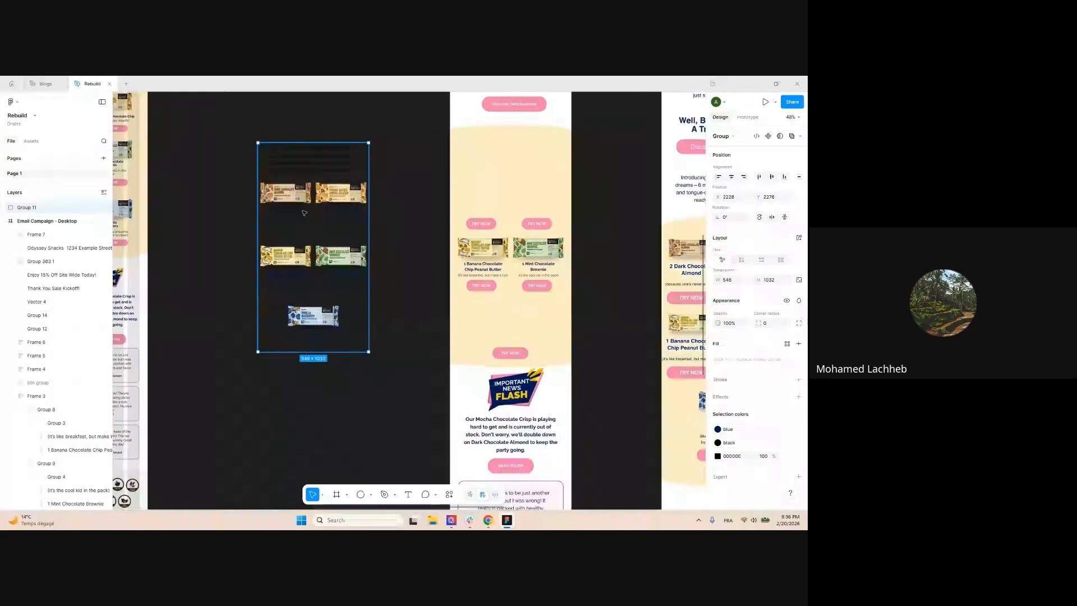
click(436, 197)
key(ctrl+z)
key(ctrl+z)
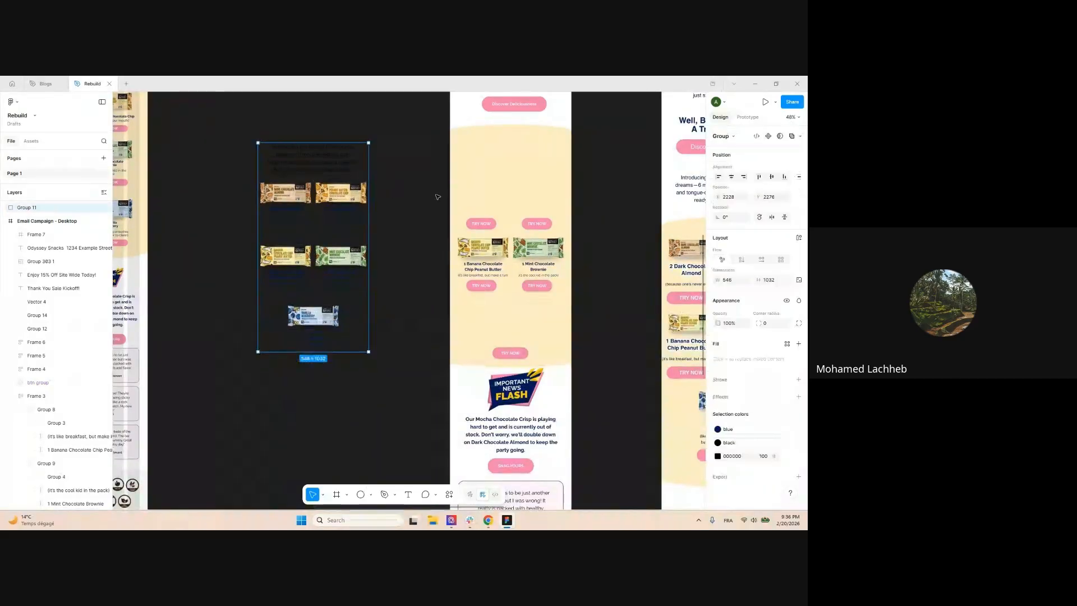
Duplicate the Banana and Mint product row just below the original
drag(606, 247, 516, 252)
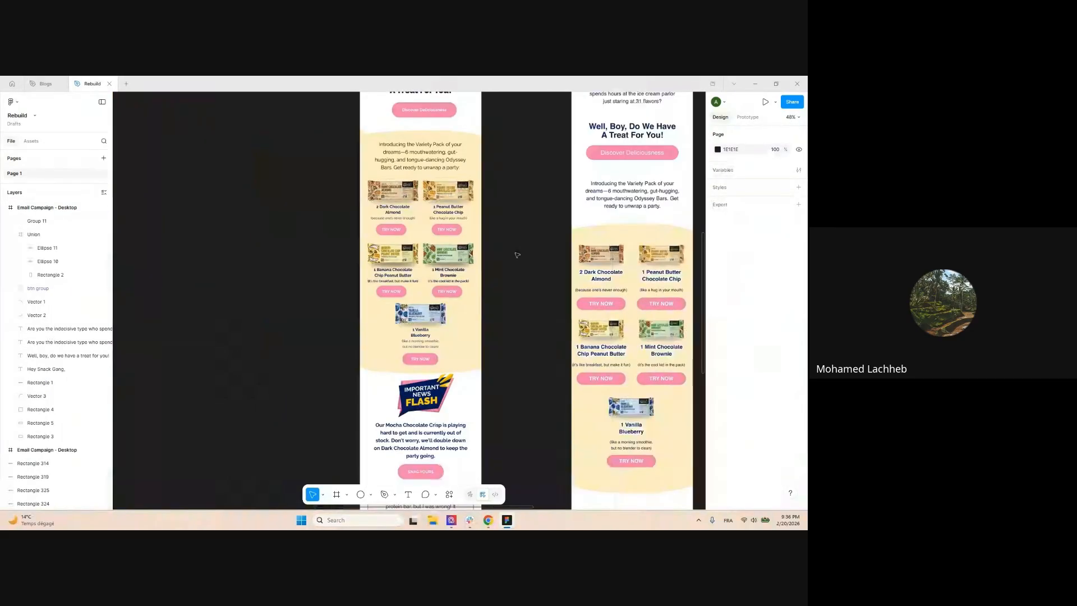
scroll(518, 251, up, 1)
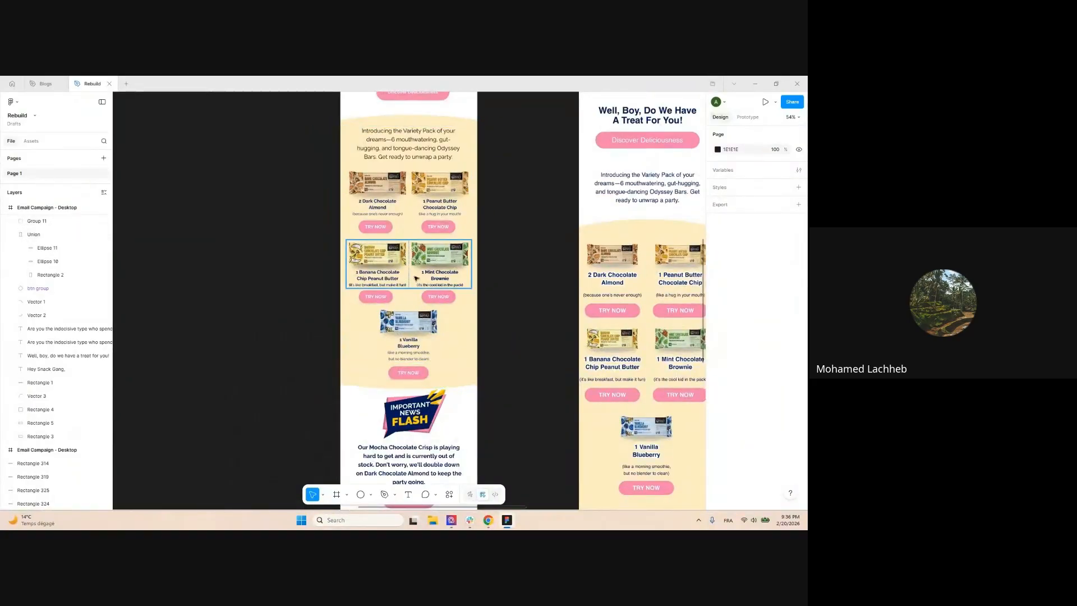
scroll(502, 354, down, 1)
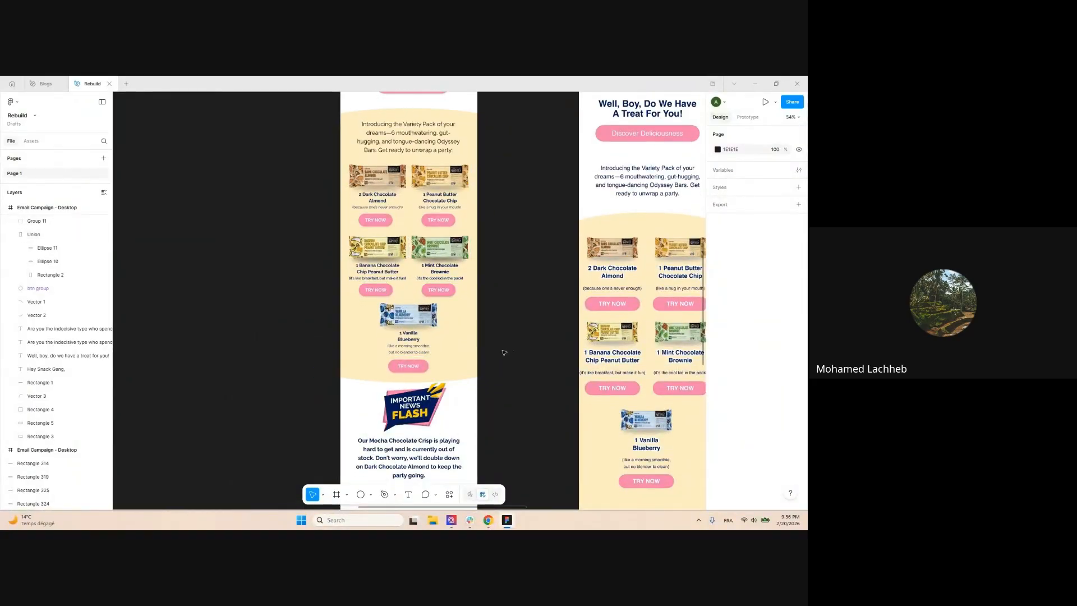
click(405, 258)
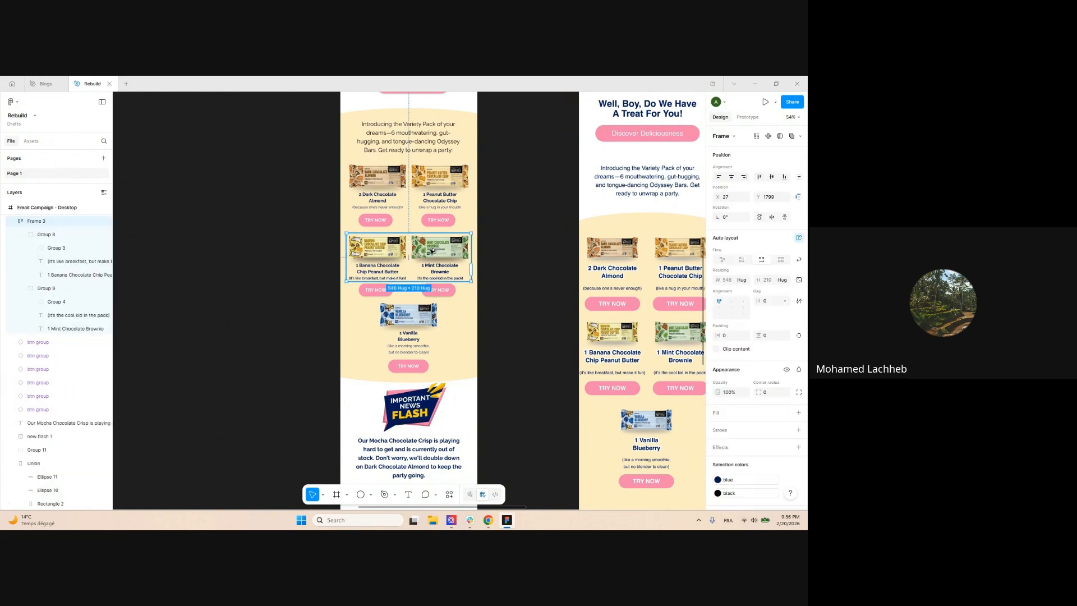
drag(434, 316, 434, 397)
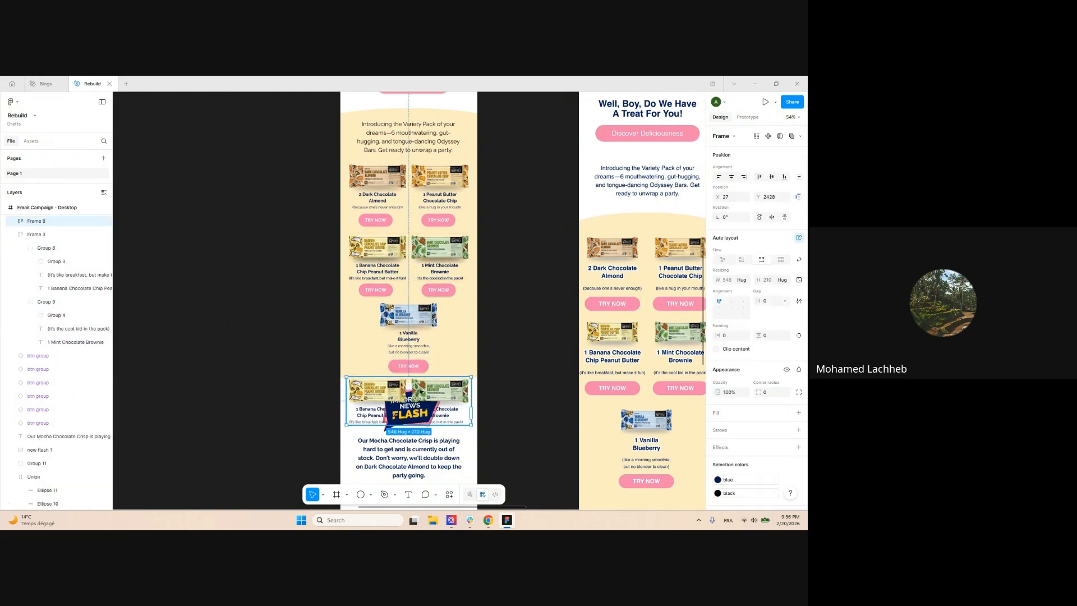
Stretch the yellow product background down over the news flash, then undo it
scroll(400, 270, down, 2)
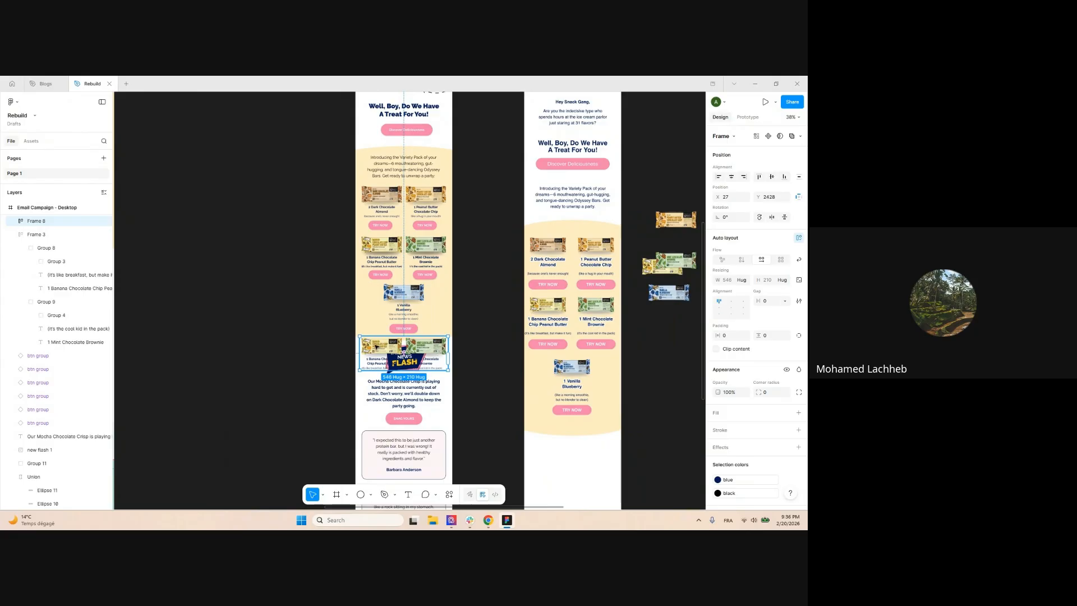
click(443, 309)
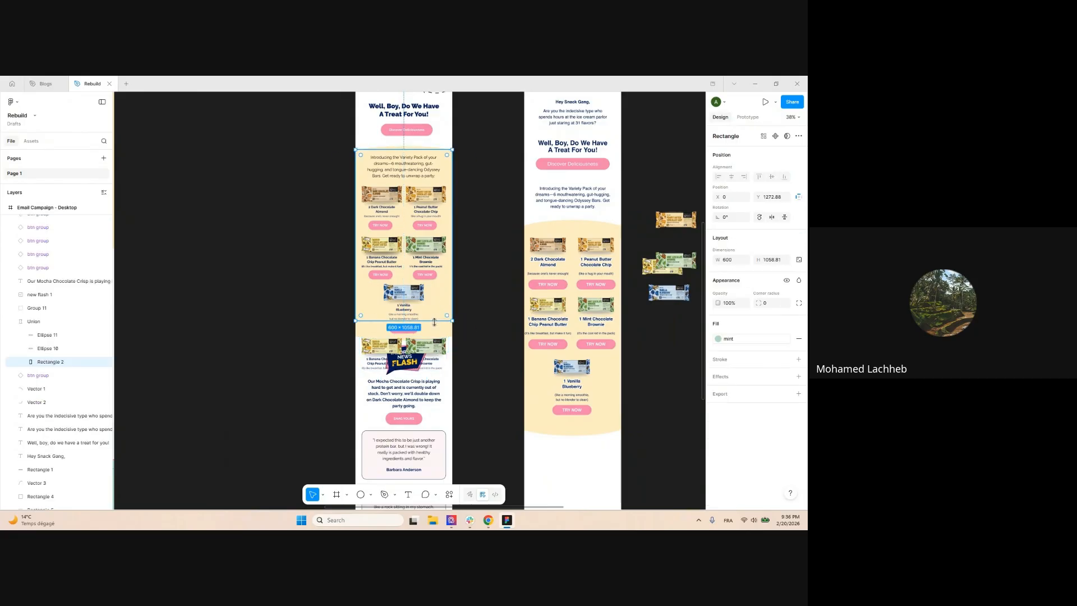
drag(434, 324, 432, 388)
key(ctrl+z)
Move the news flash text, testimonials and footer further down
scroll(461, 288, down, 4)
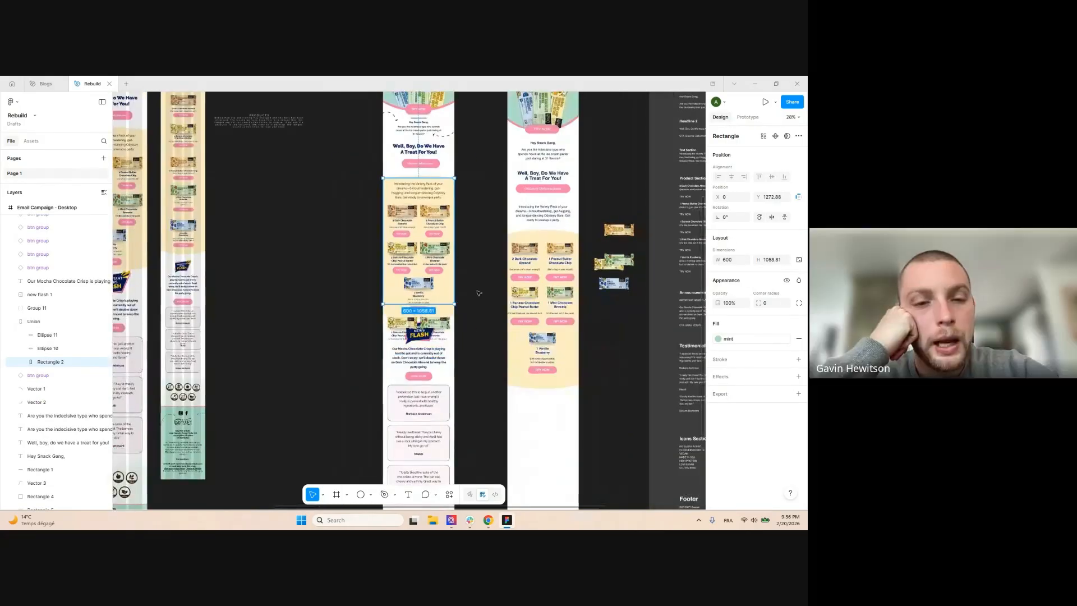
scroll(461, 288, down, 3)
click(451, 315)
mouse_move(452, 315)
mouse_down()
mouse_move(456, 246)
mouse_move(431, 274)
mouse_move(431, 313)
mouse_up()
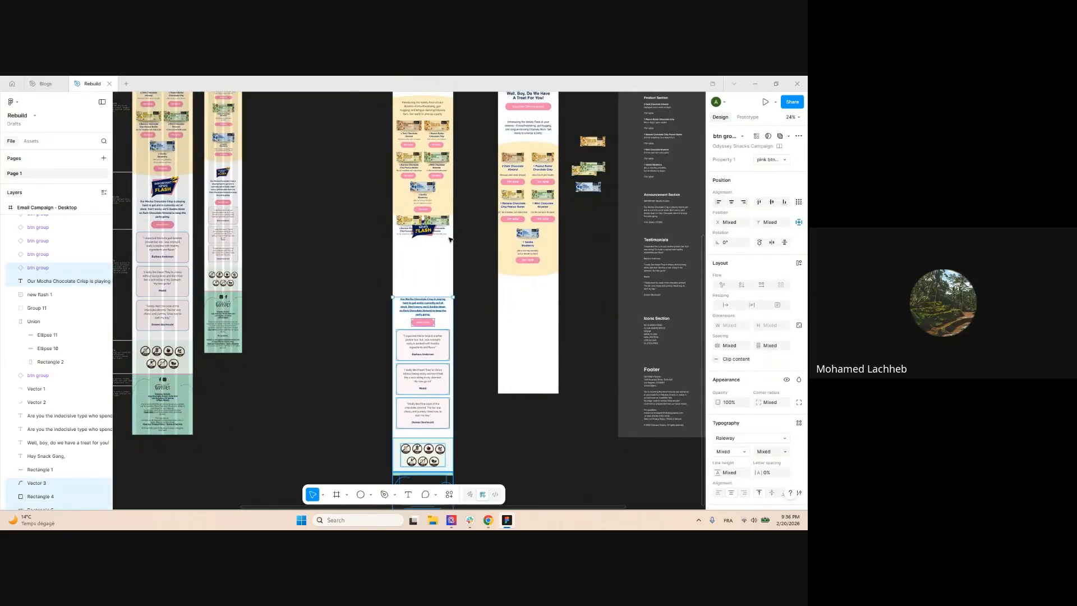
click(450, 239)
scroll(430, 199, up, 4)
scroll(458, 197, down, 3)
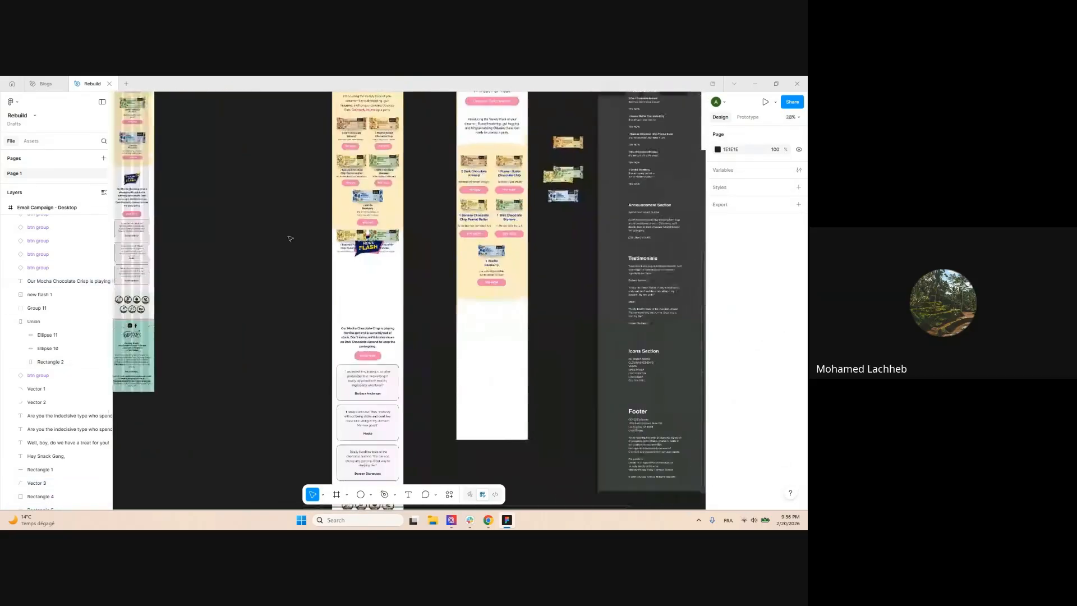
scroll(486, 204, up, 3)
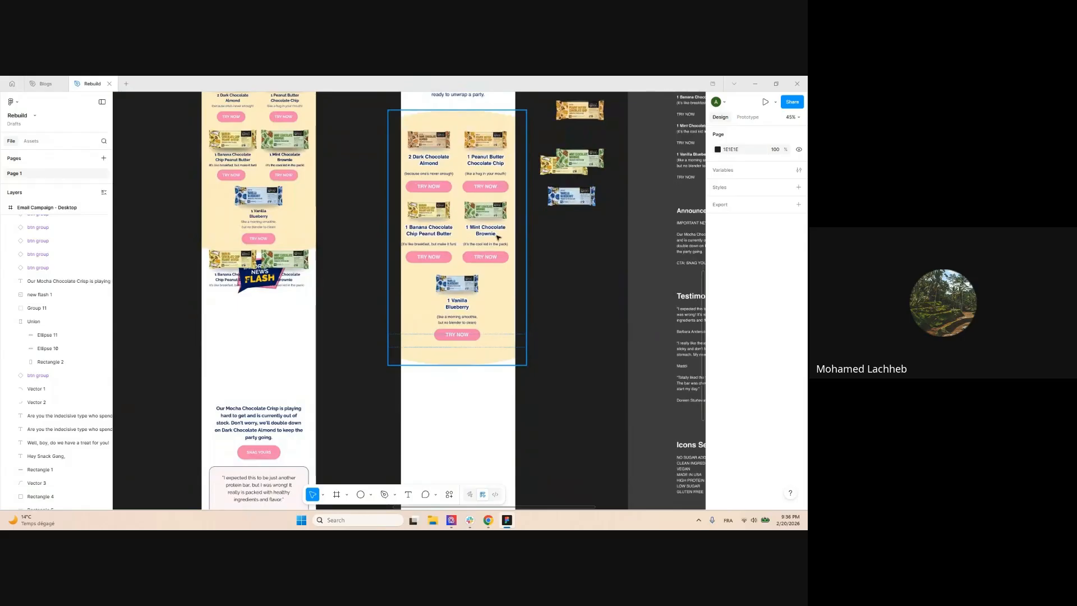
scroll(533, 202, up, 3)
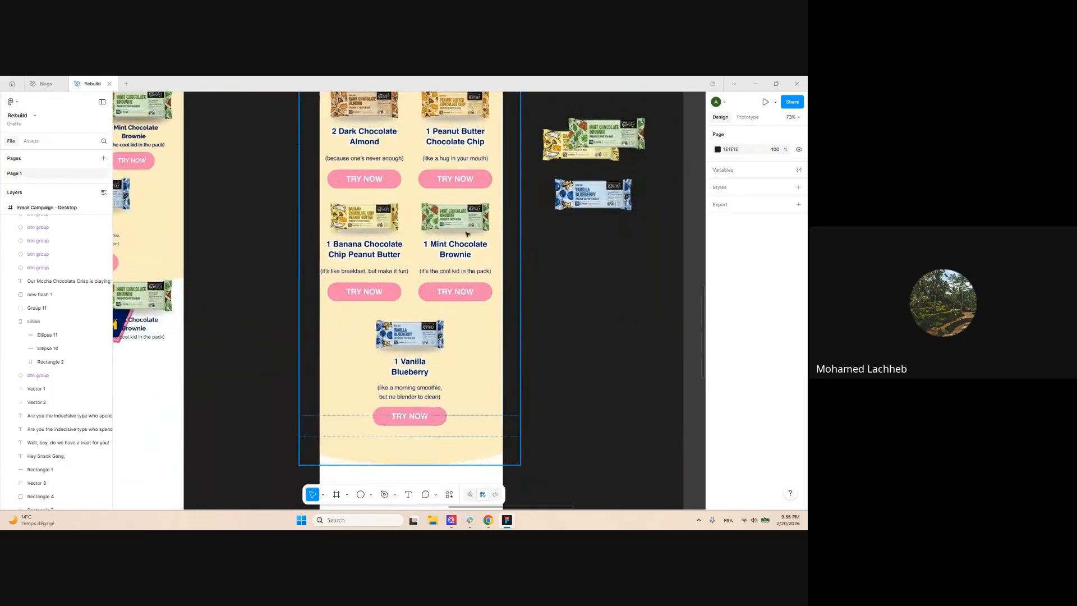
Drill into the product grid's inner frame and duplicate its second product row
click(443, 234)
click(448, 234)
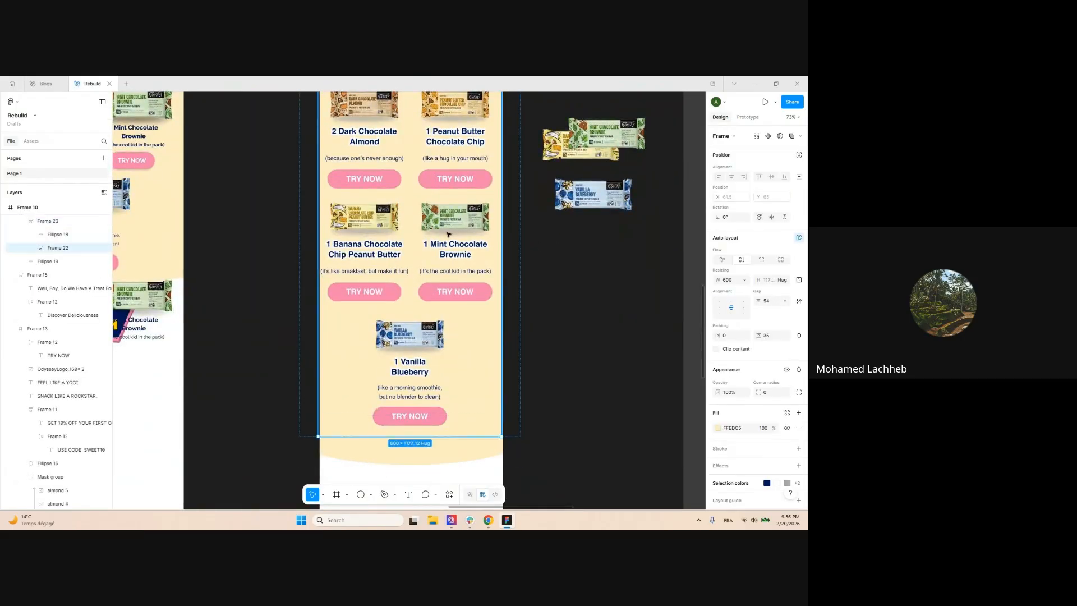
double_click(457, 245)
double_click(455, 234)
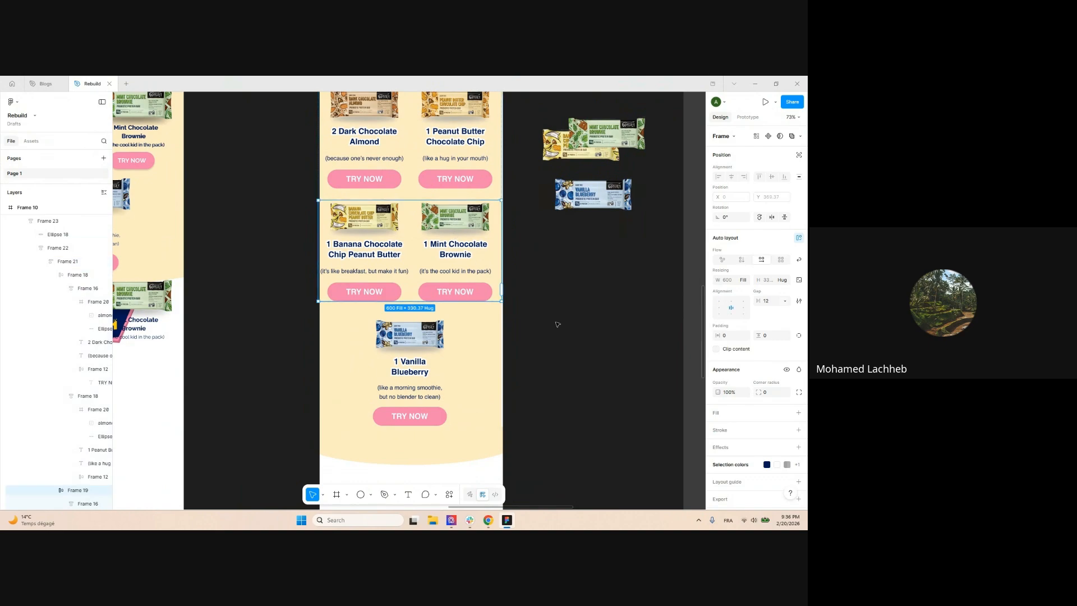
scroll(596, 337, down, 5)
key(shift+g)
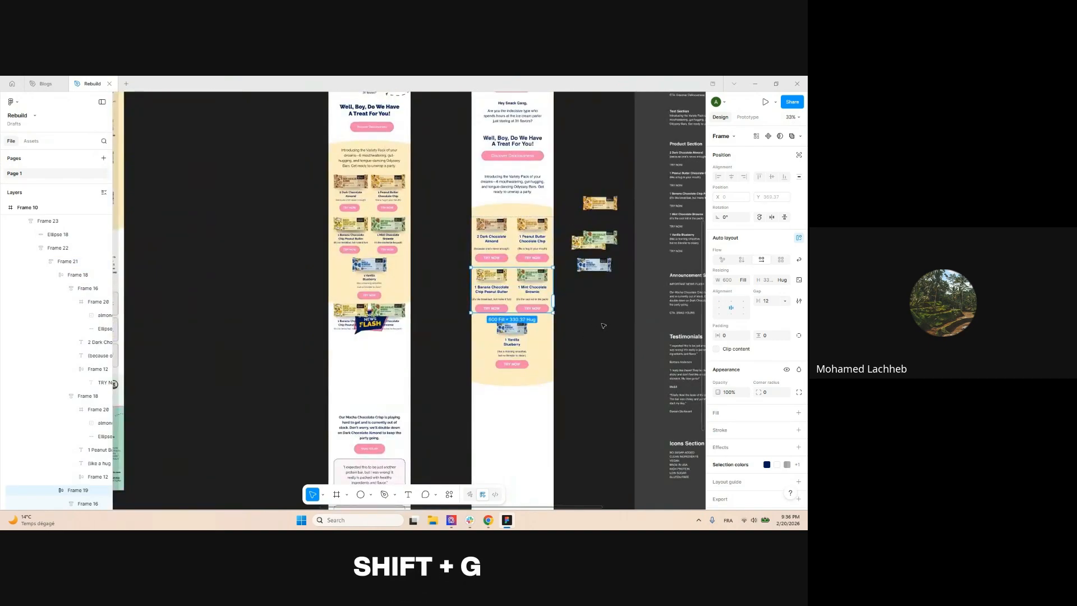
key(ctrl+d)
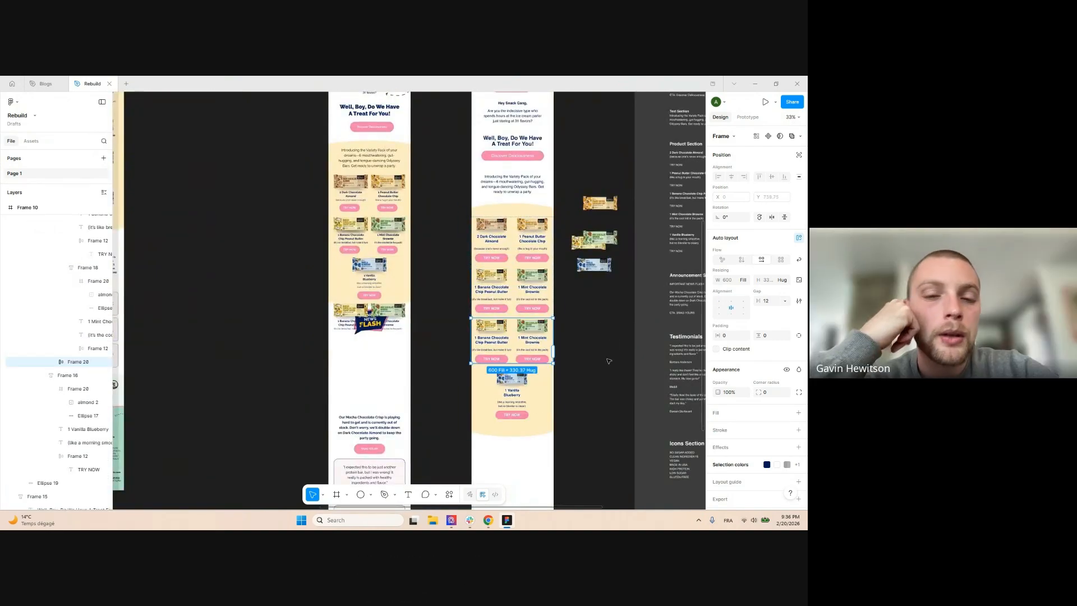
click(589, 296)
drag(589, 296, 557, 313)
scroll(556, 272, up, 1)
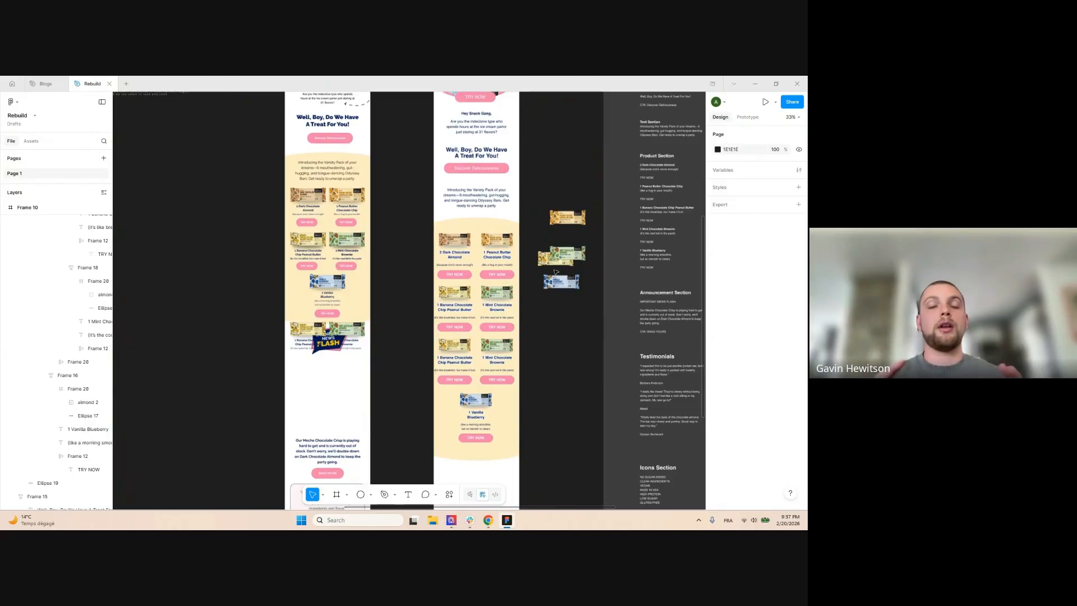
scroll(556, 272, down, 3)
scroll(523, 189, up, 1)
Undo the duplicated row and the stray Frame 20 and Frame 8 copies
key(ctrl+z)
key(ctrl+z)
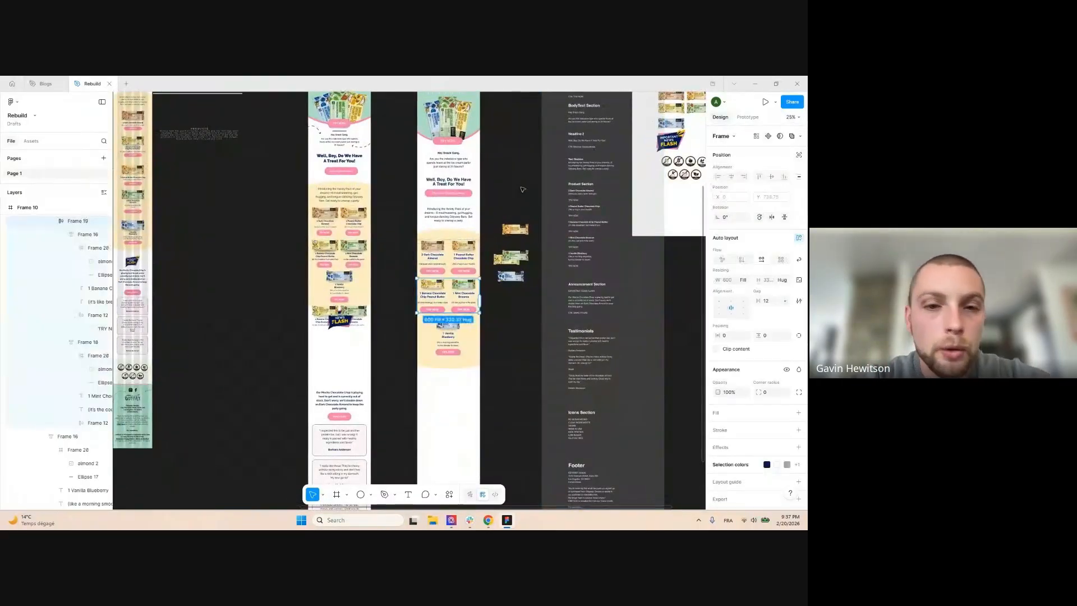
key(ctrl+z)
key(ctrl+z)
key(ctrl+z)
key(ctrl+z)
key(ctrl+z)
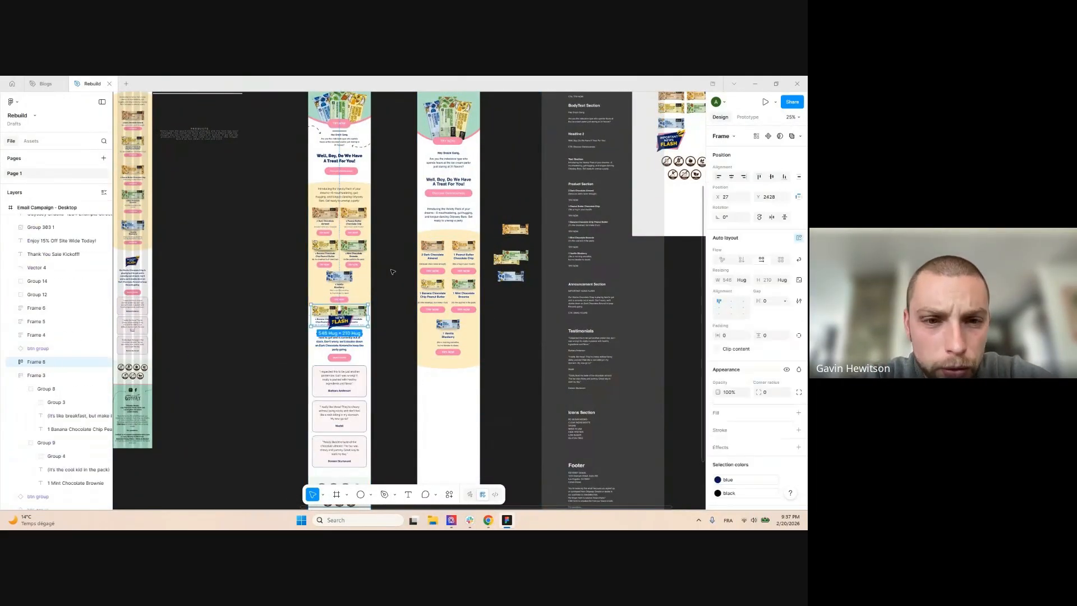
key(ctrl+z)
scroll(393, 278, down, 2)
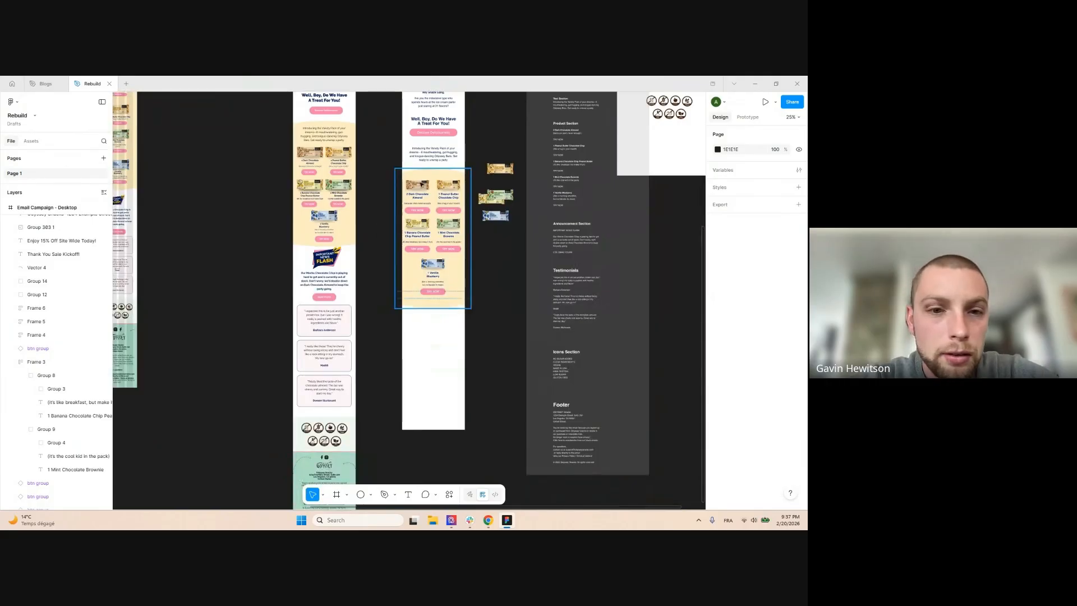
scroll(443, 173, up, 5)
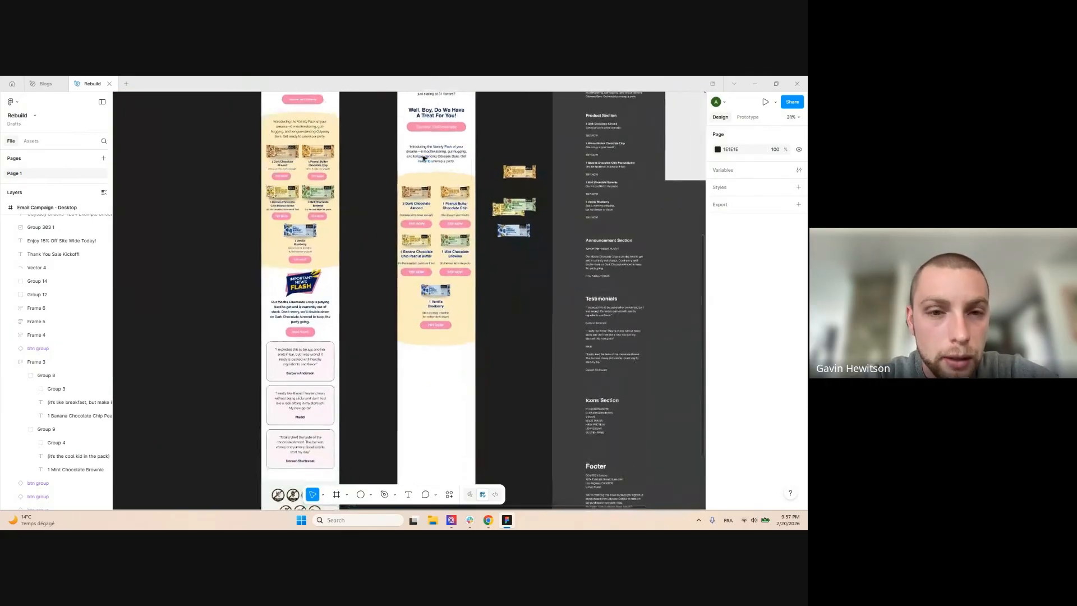
Nudge the product grid frame to the centre of the email
click(477, 220)
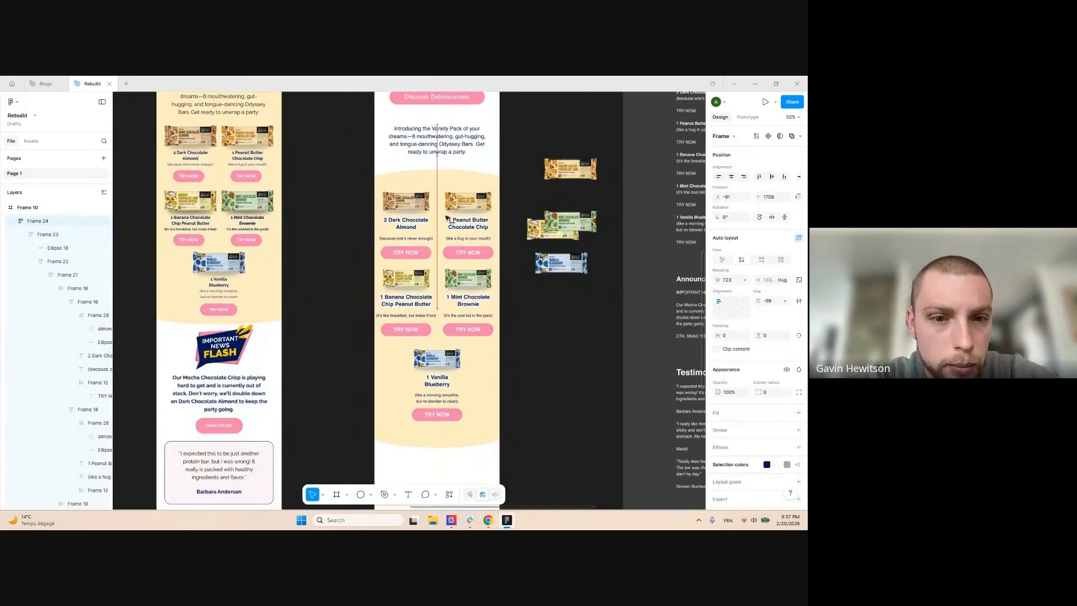
drag(448, 219, 445, 219)
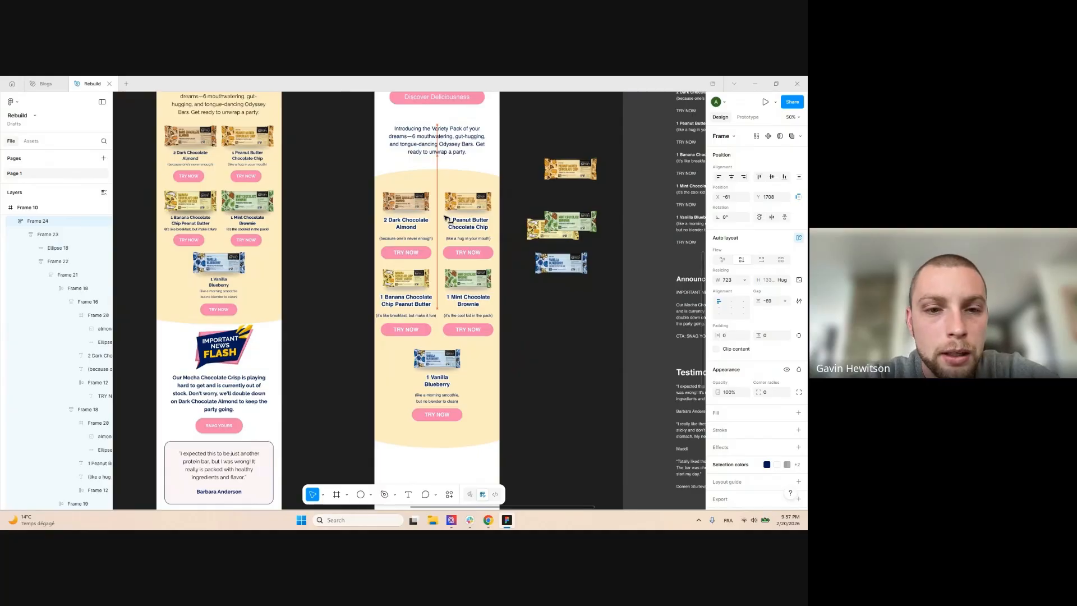
scroll(401, 303, up, 5)
ctrl+click(412, 327)
scroll(411, 327, up, 1)
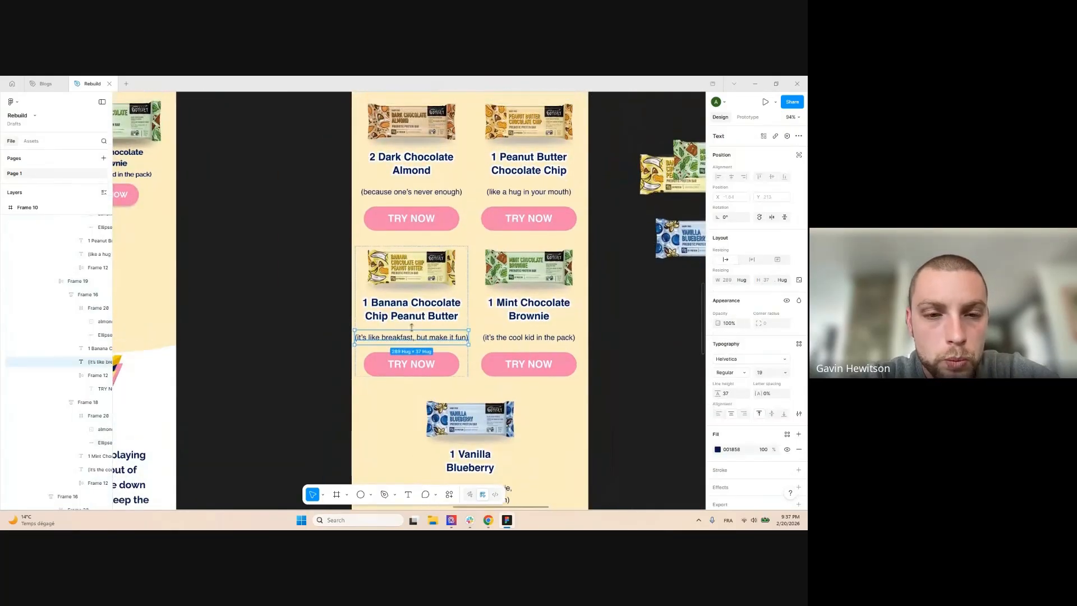
scroll(364, 334, up, 4)
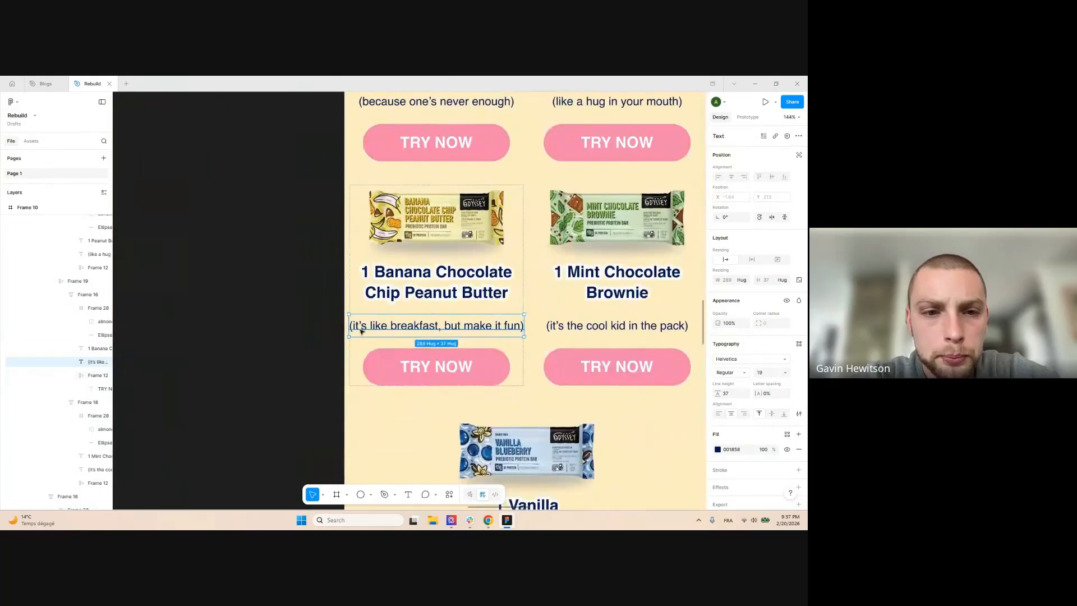
scroll(362, 331, left, 1)
scroll(456, 304, down, 3)
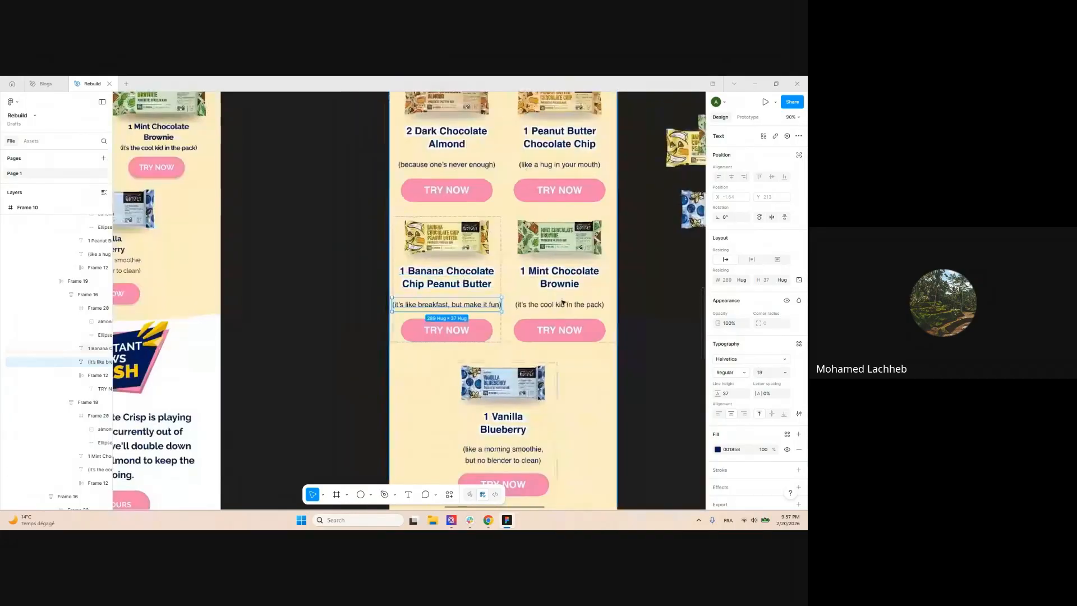
click(659, 295)
drag(660, 295, 624, 325)
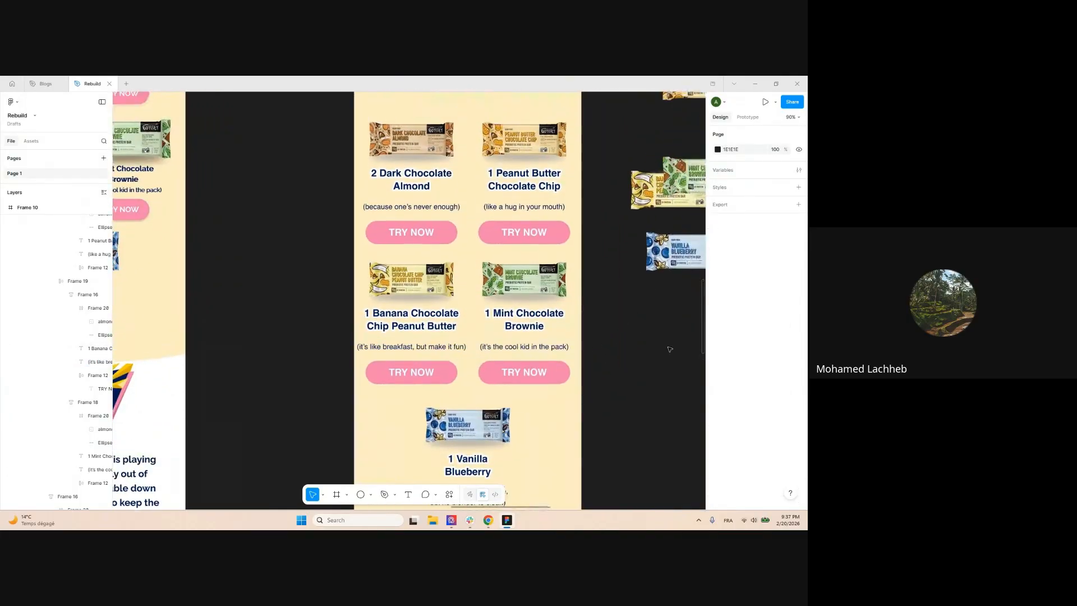
Reduce the breakfast, cool kid, hug and never-enough captions to font size 17
ctrl+click(536, 349)
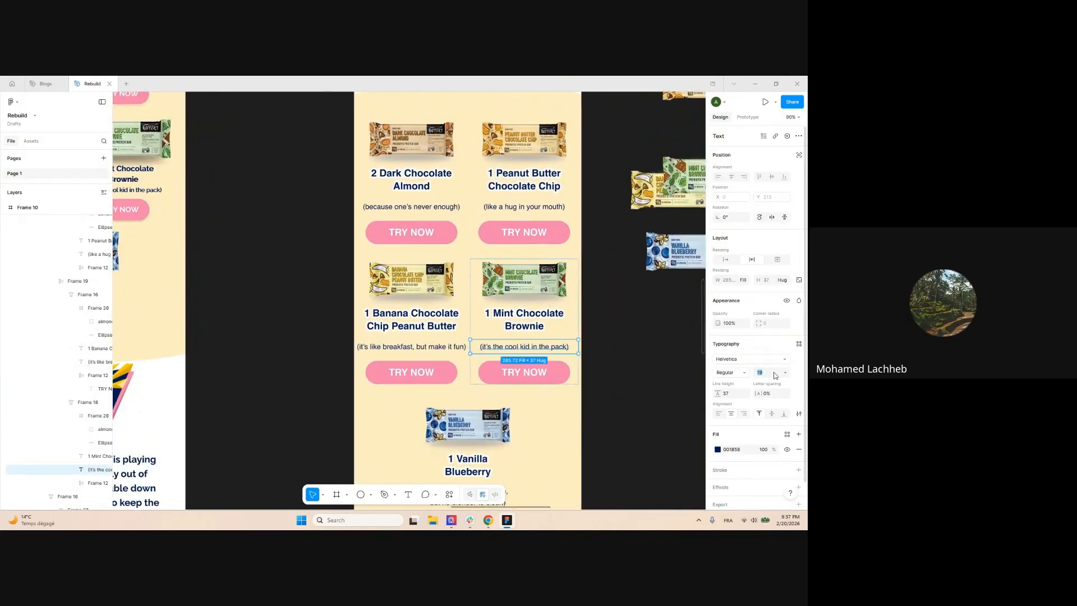
key(Down)
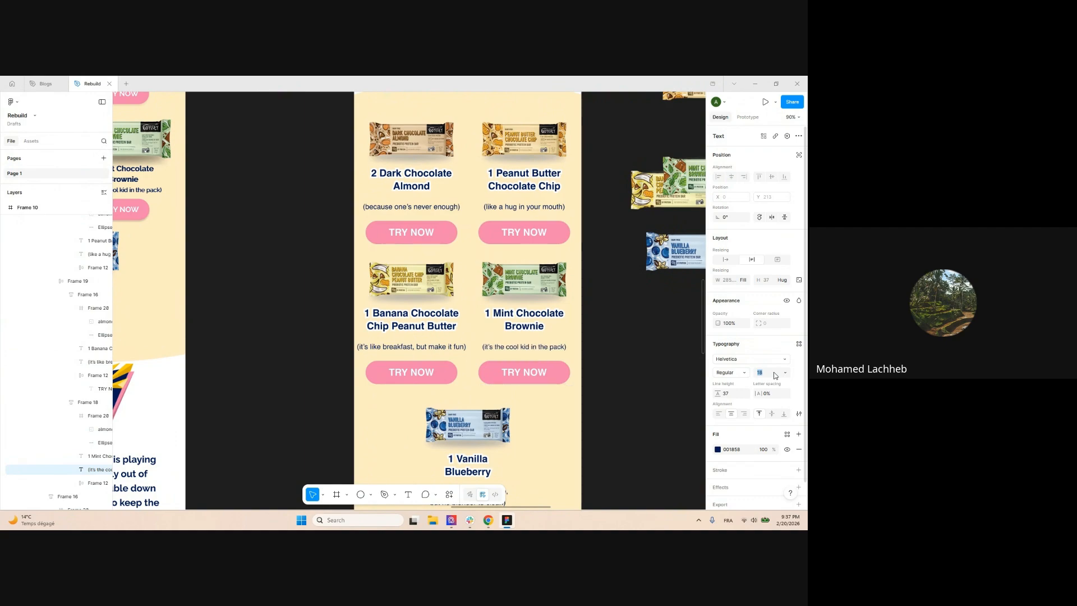
click(625, 344)
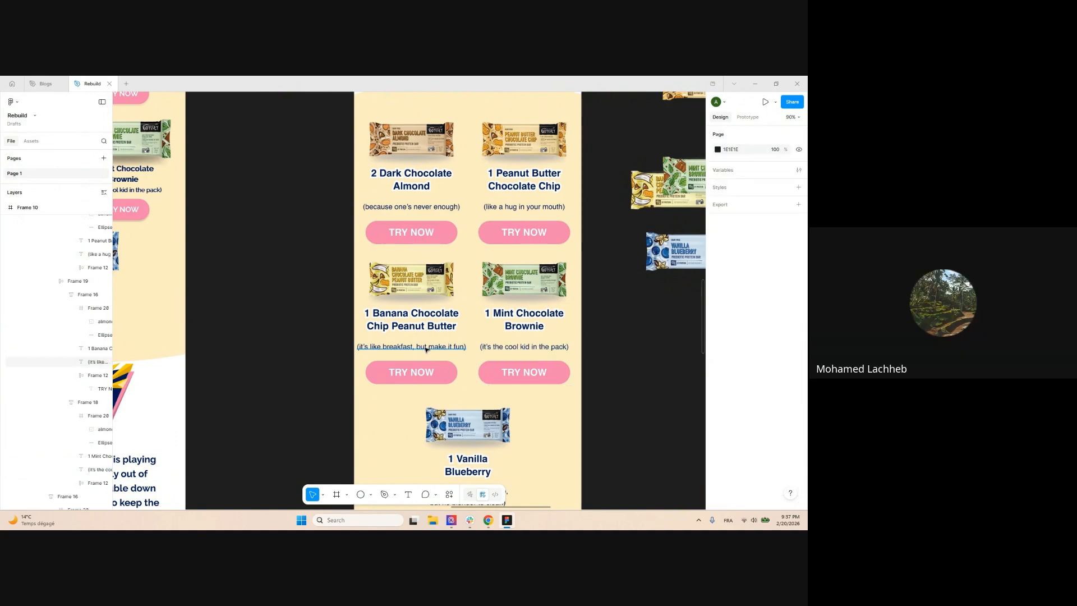
ctrl+click(453, 346)
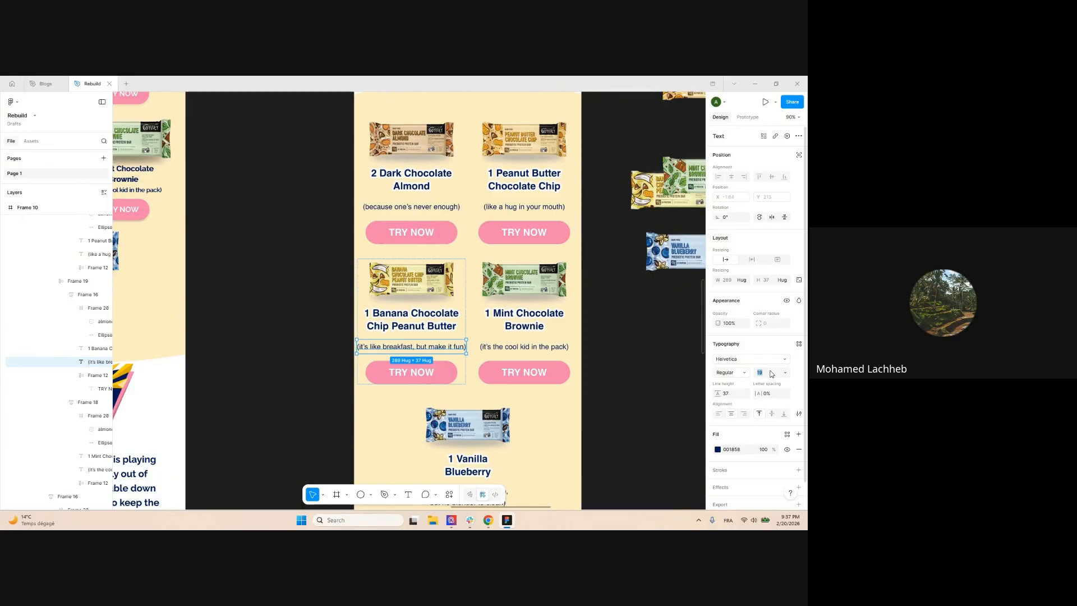
key(Down)
key(Down)
click(524, 347)
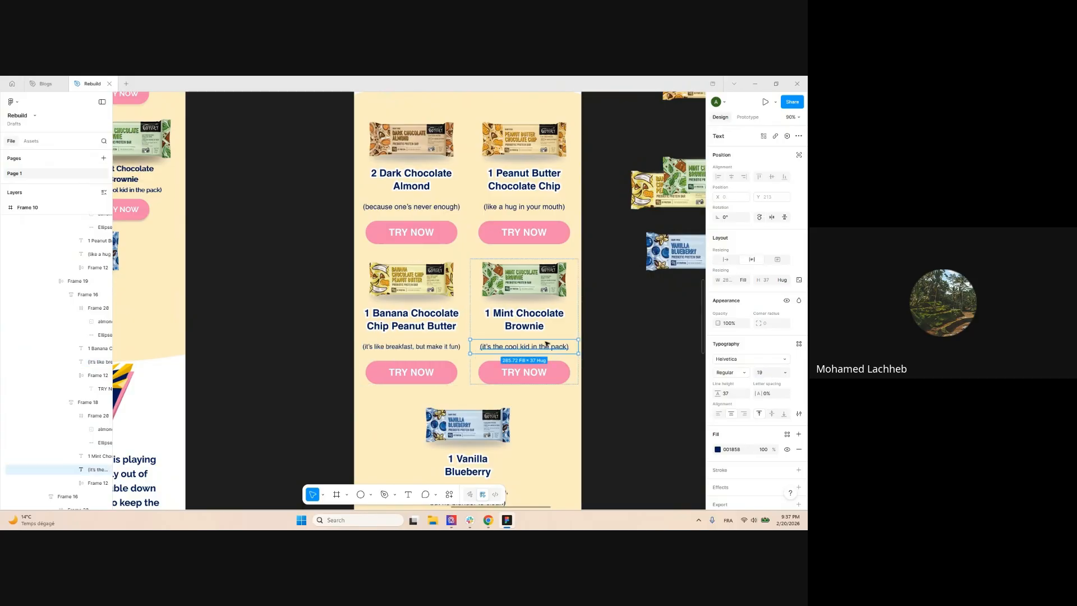
shift+click(524, 206)
shift+click(425, 207)
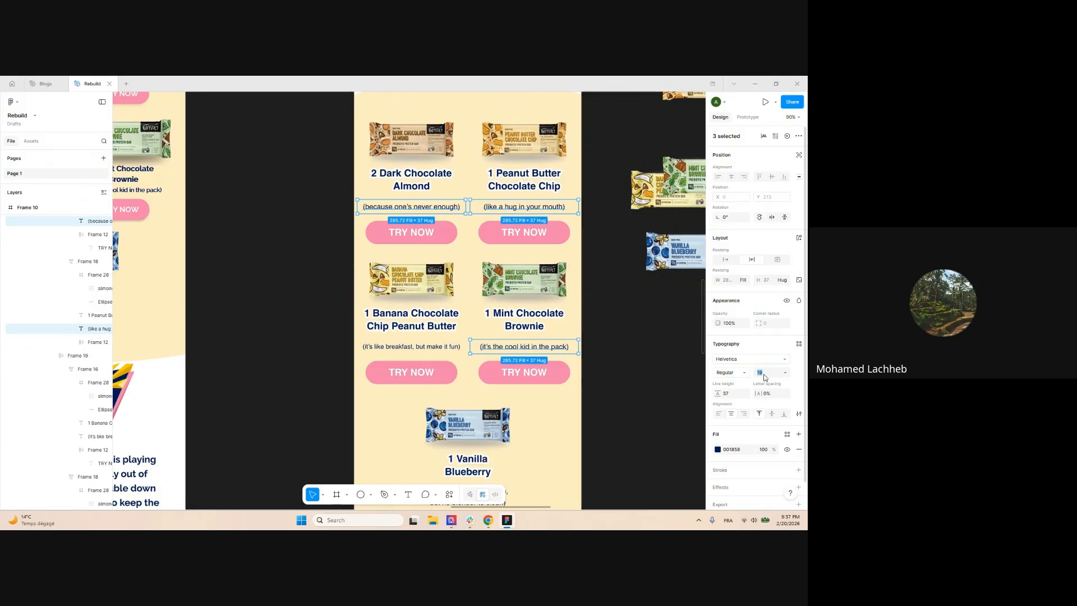
key(Down)
key(Down)
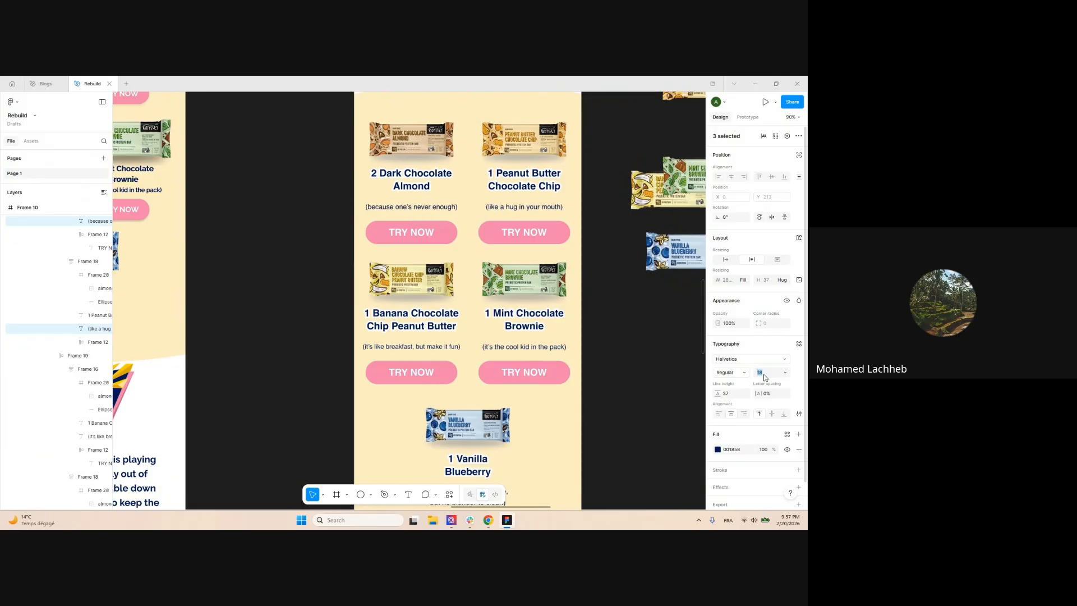
click(676, 359)
click(412, 348)
click(770, 375)
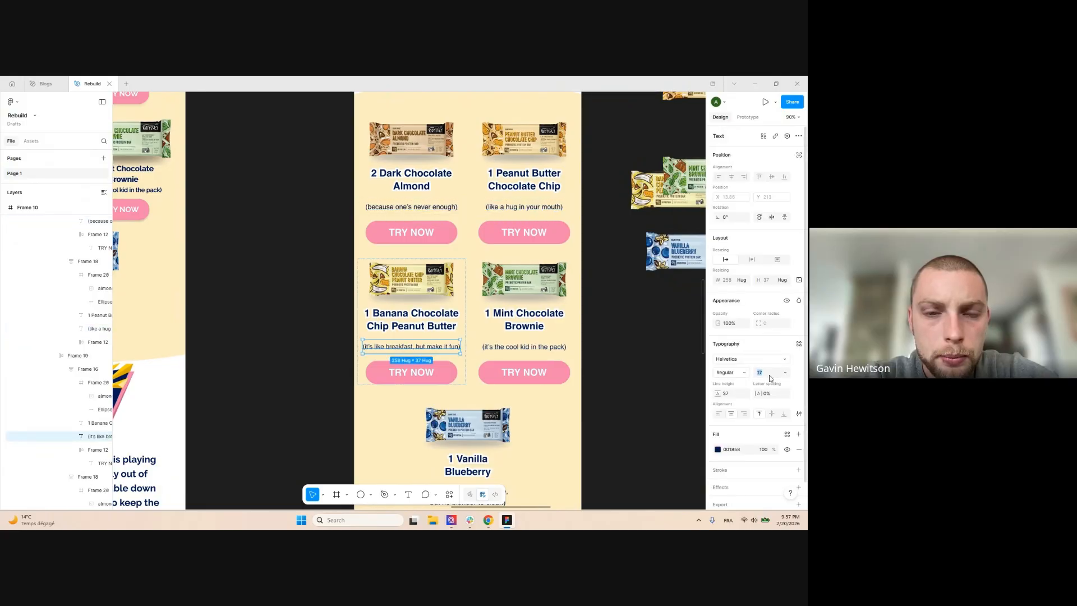
click(607, 343)
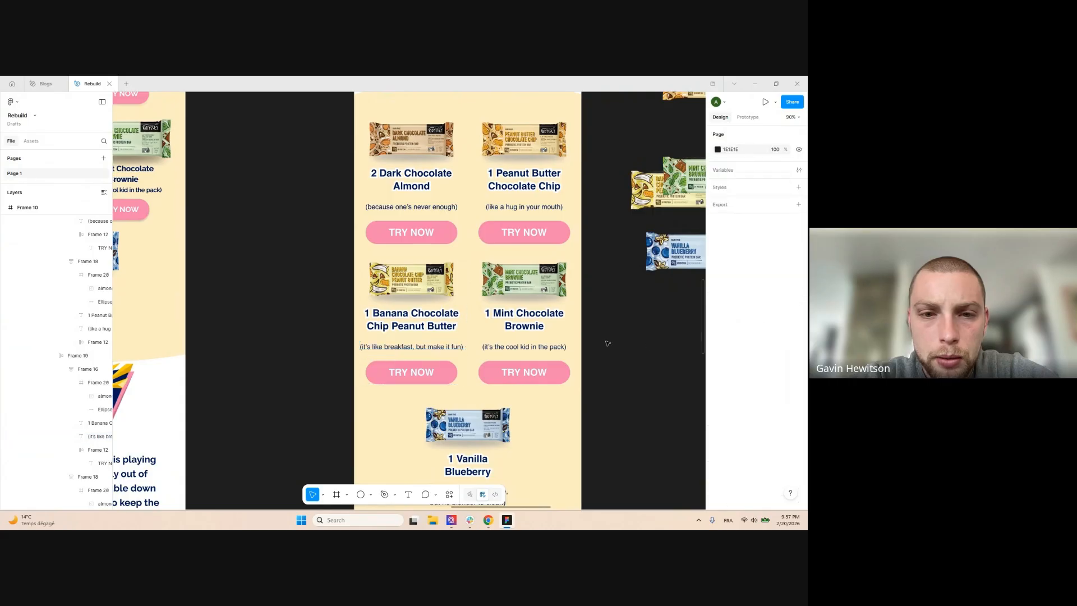
scroll(426, 278, down, 5)
scroll(397, 308, up, 9)
scroll(368, 315, down, 3)
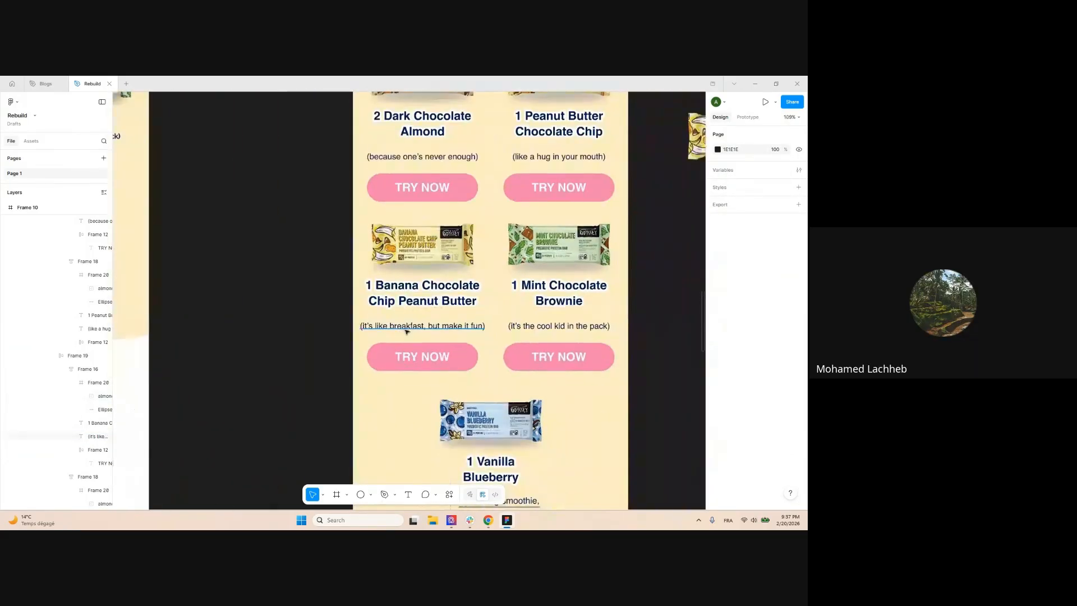
scroll(404, 325, down, 5)
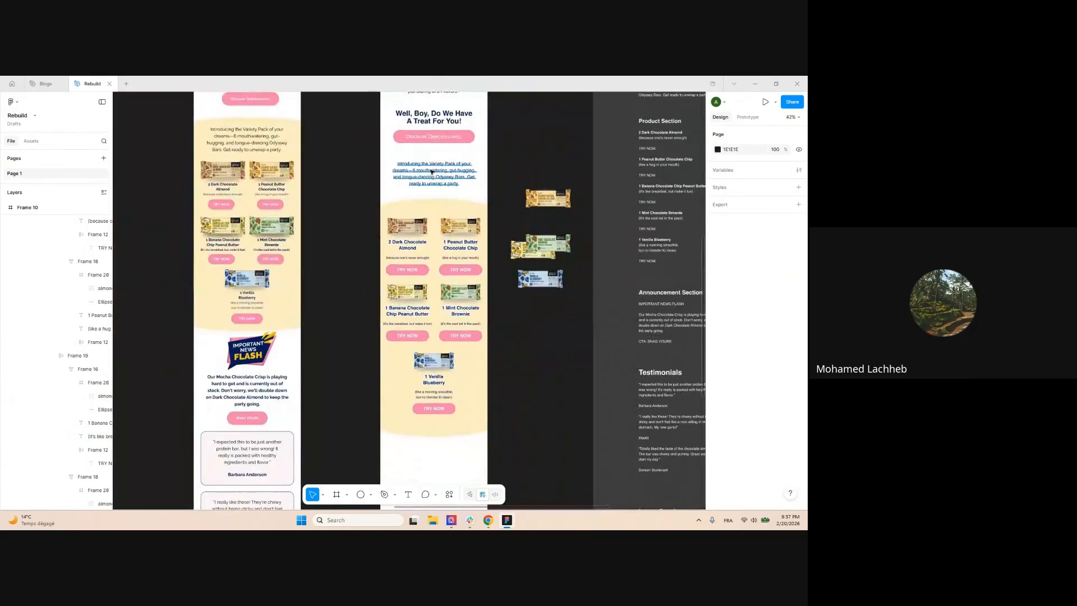
scroll(380, 315, up, 3)
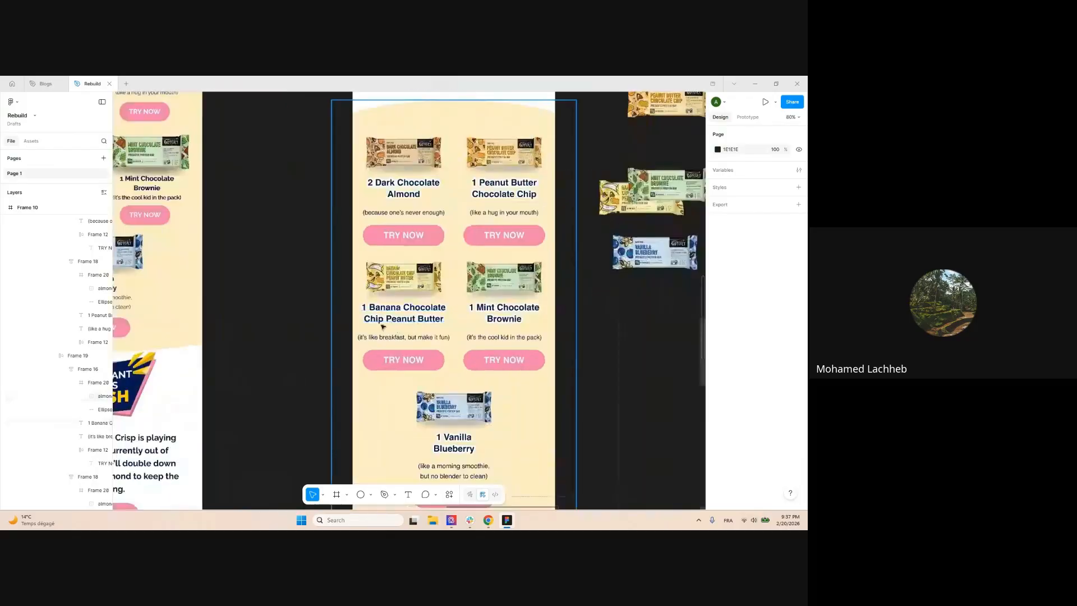
scroll(386, 314, up, 2)
scroll(386, 314, down, 5)
scroll(566, 260, up, 4)
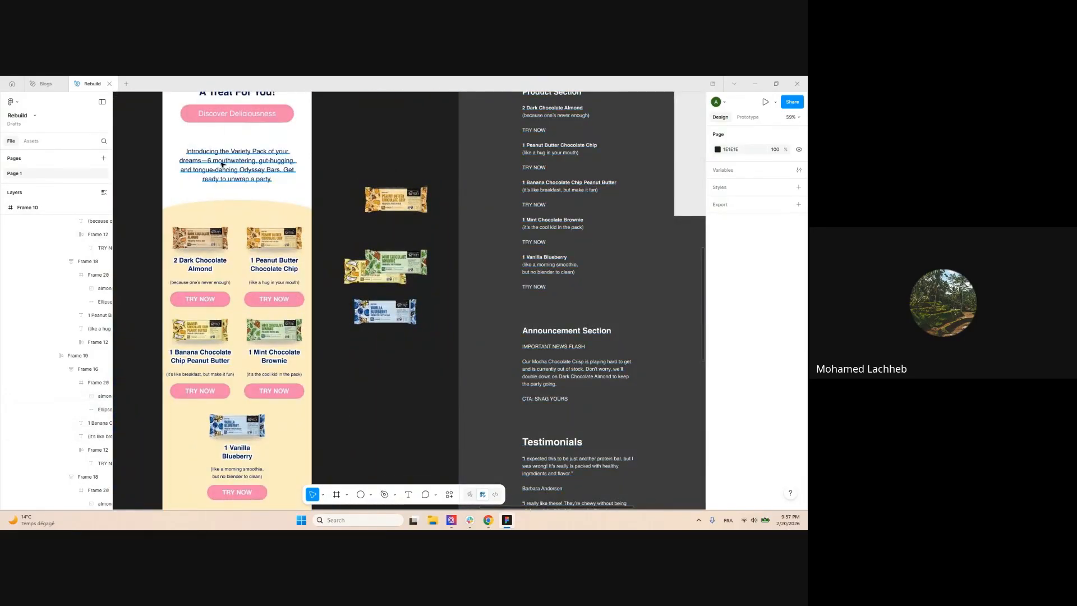
click(201, 162)
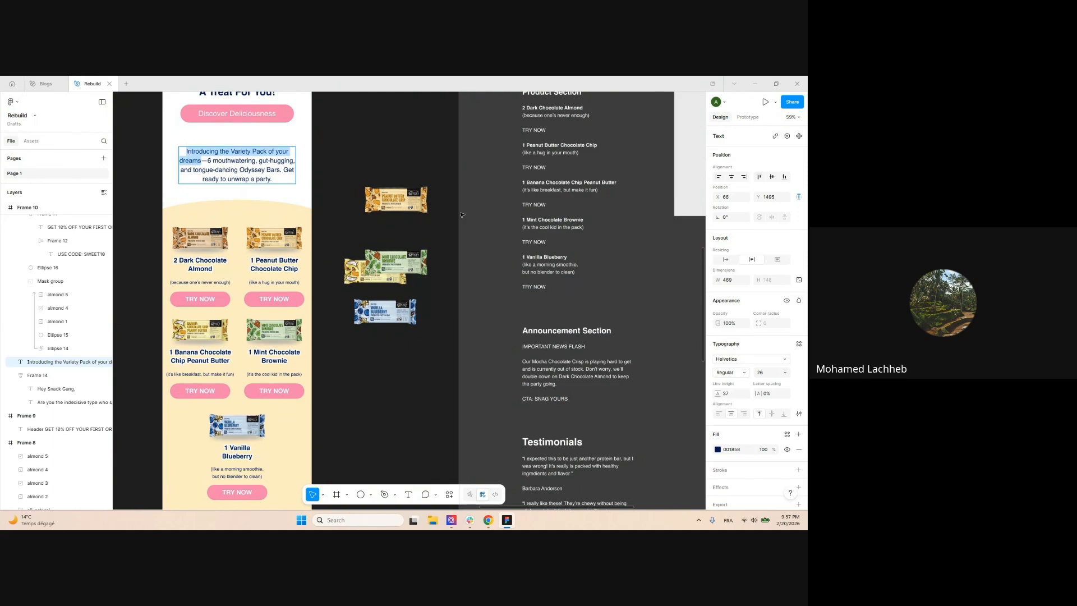
scroll(470, 253, down, 4)
scroll(270, 332, up, 4)
click(306, 332)
ctrl+double_click(306, 331)
text(Introducing the Variety Pack of your dreams)
scroll(265, 330, up, 1)
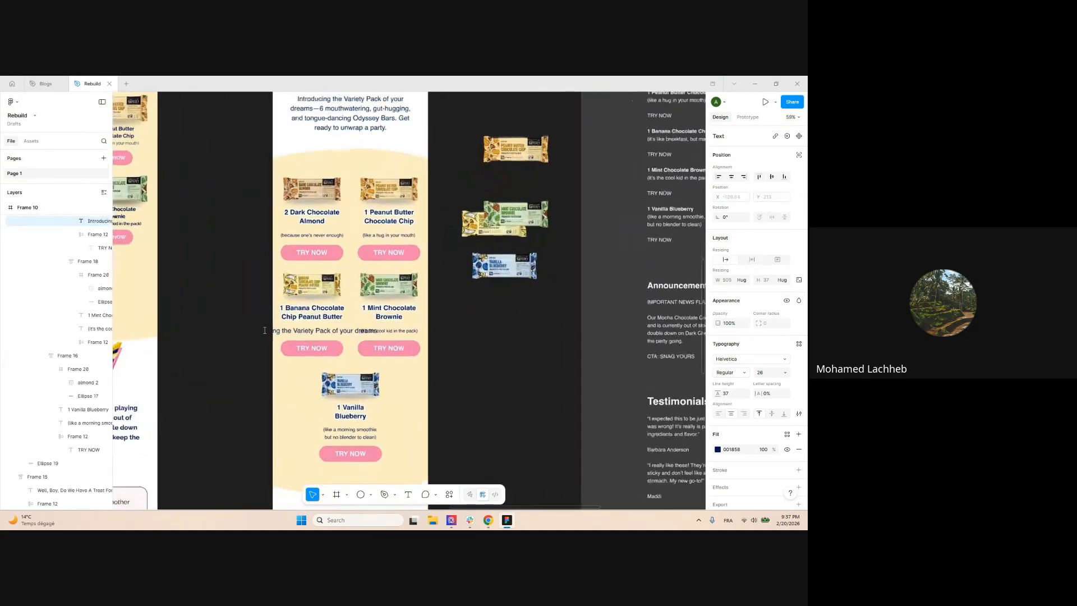
scroll(265, 331, up, 5)
key(ctrl+z)
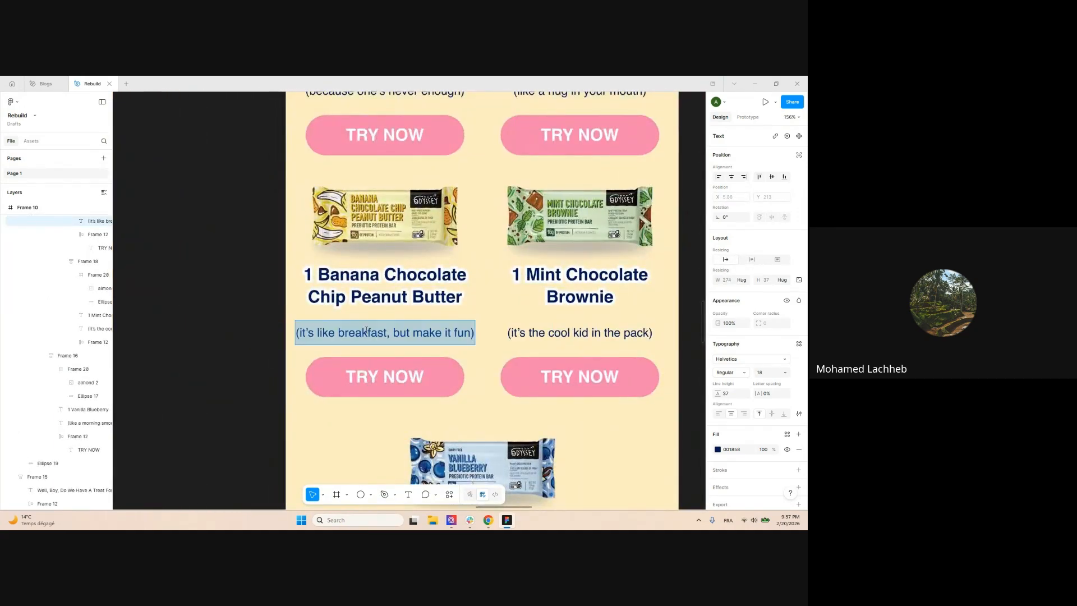
text(Introducing the Variety Pack of your dreams)
key(Escape)
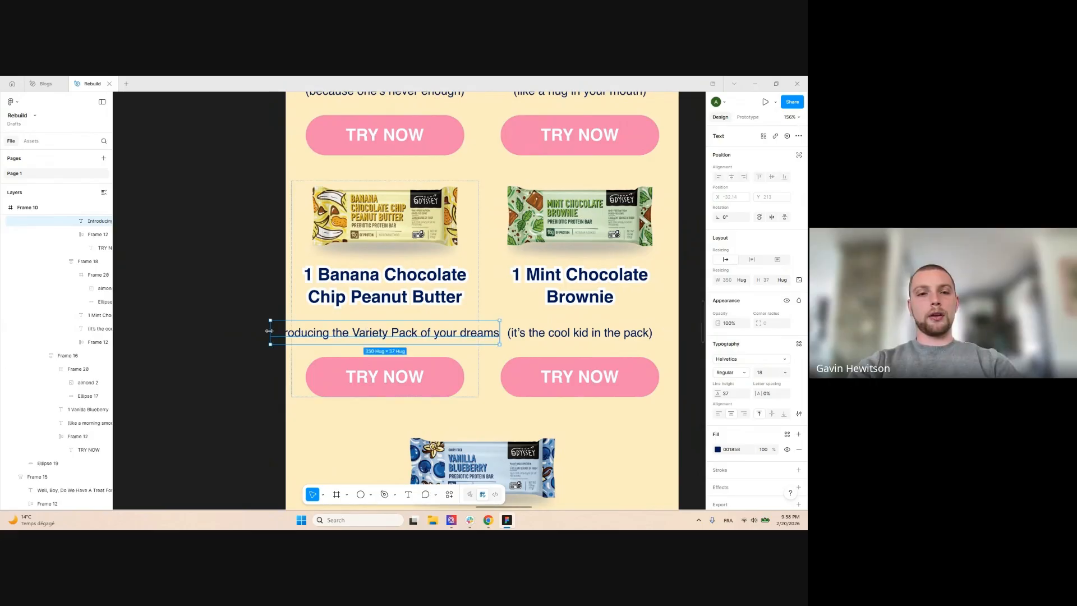
drag(271, 332, 315, 329)
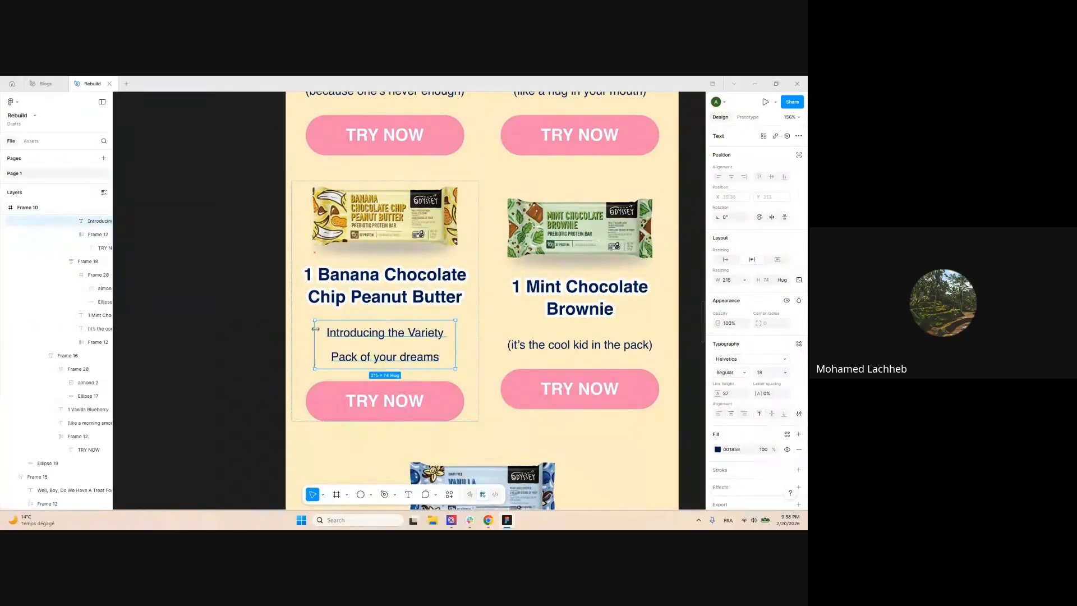
drag(718, 393, 708, 393)
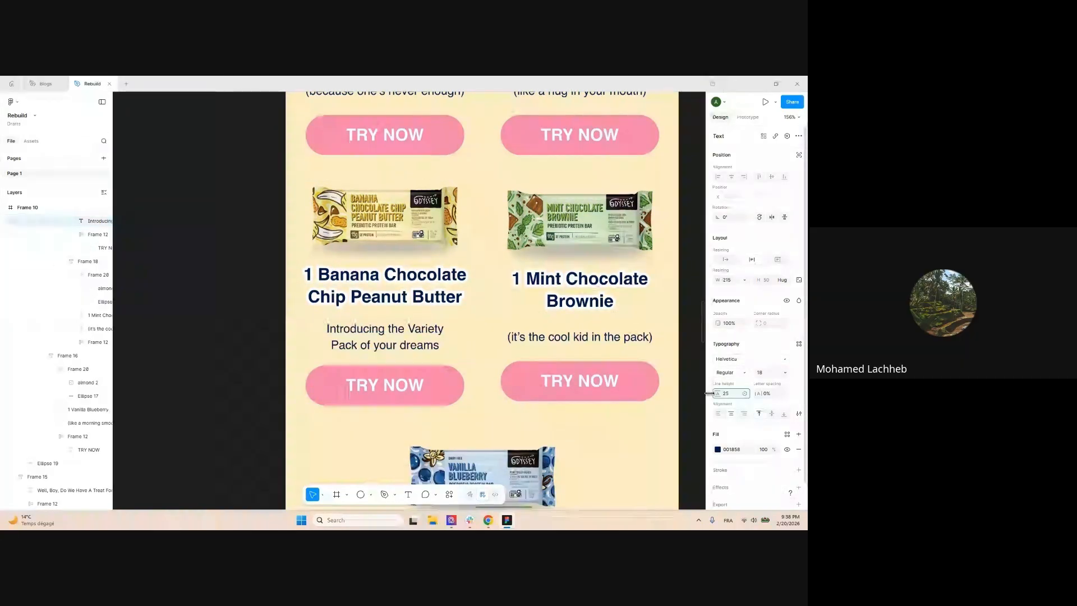
scroll(424, 289, down, 5)
click(578, 337)
key(ctrl+z)
key(ctrl+z)
key(ctrl+z)
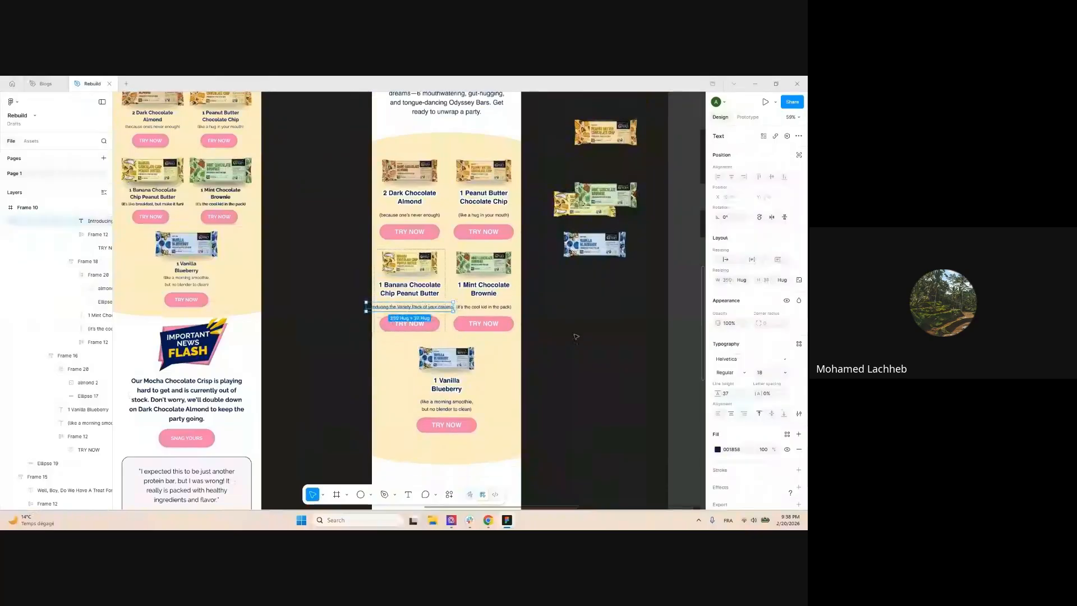
key(ctrl+z)
key(ctrl+z)
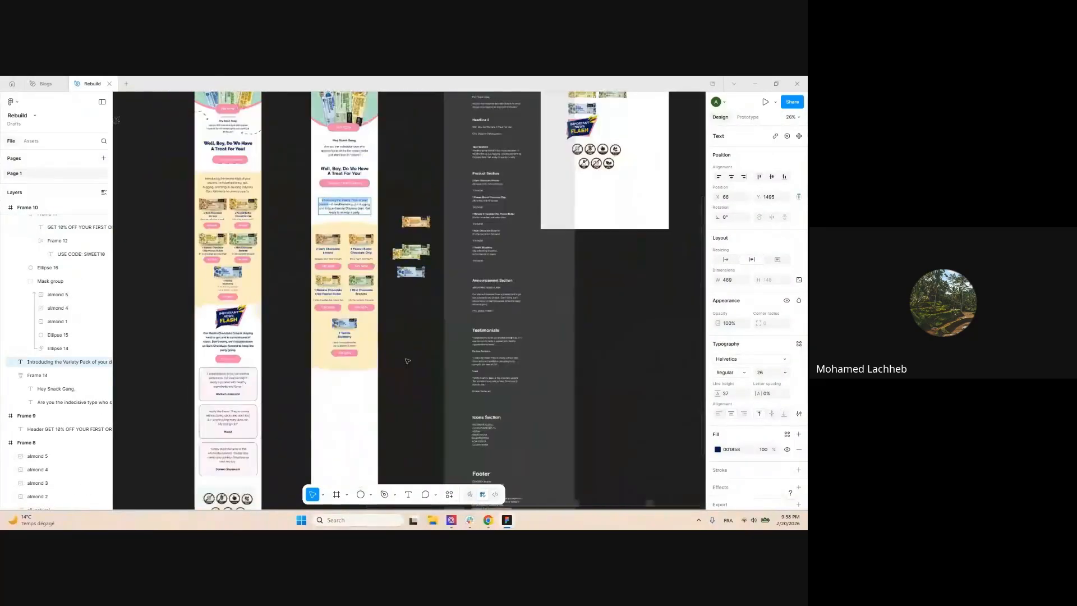
Move Frame 8 to the right, clear of Frame 9
scroll(419, 317, down, 5)
drag(418, 317, 491, 324)
click(486, 325)
scroll(489, 328, down, 1)
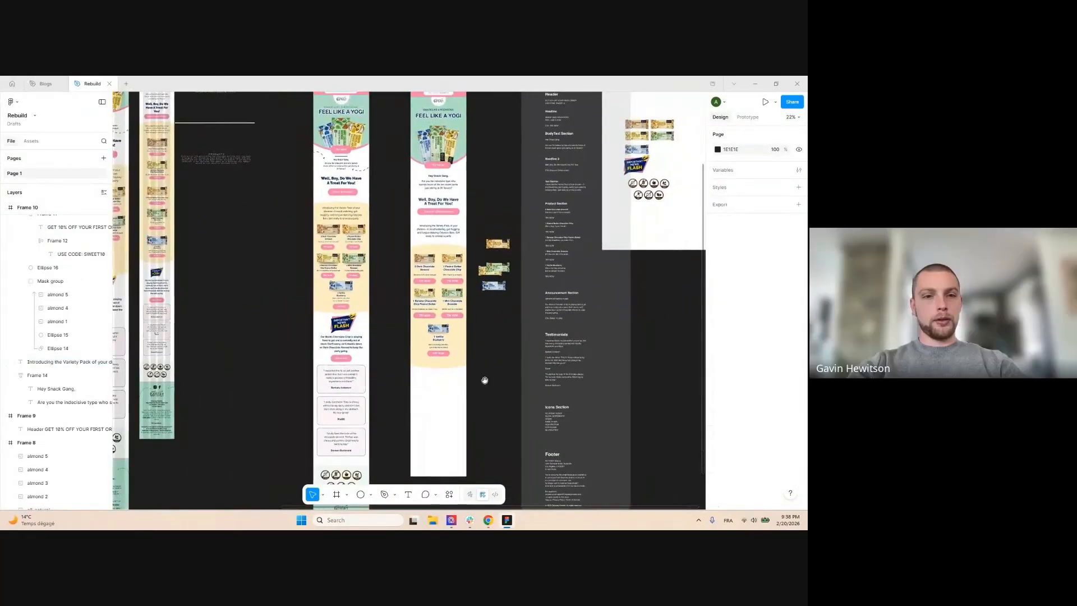
drag(483, 380, 500, 297)
scroll(505, 275, up, 2)
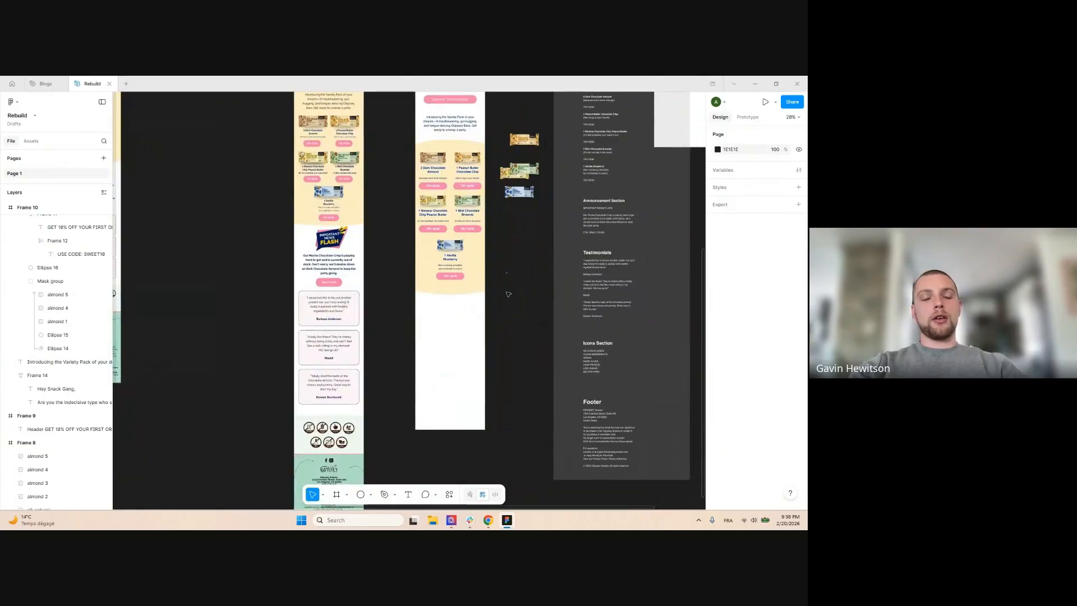
drag(324, 236, 312, 255)
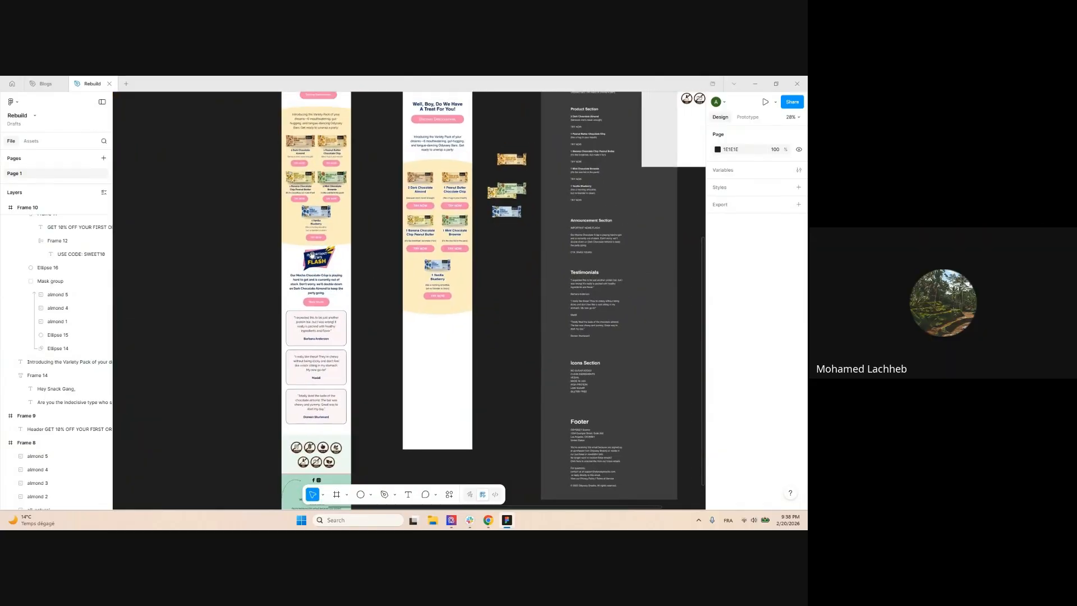
scroll(313, 261, down, 2)
scroll(314, 262, up, 1)
scroll(598, 329, up, 4)
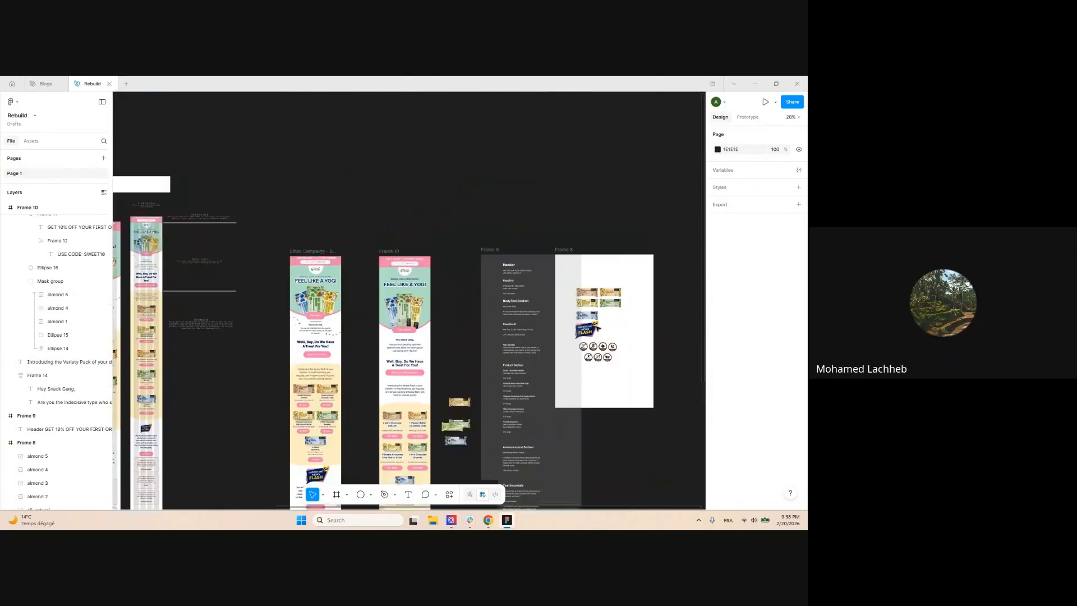
drag(573, 251, 588, 128)
click(574, 228)
Copy Frame 8's news flash image into Frame 10 below the products, nudged slightly higher
scroll(589, 128, down, 1)
click(646, 215)
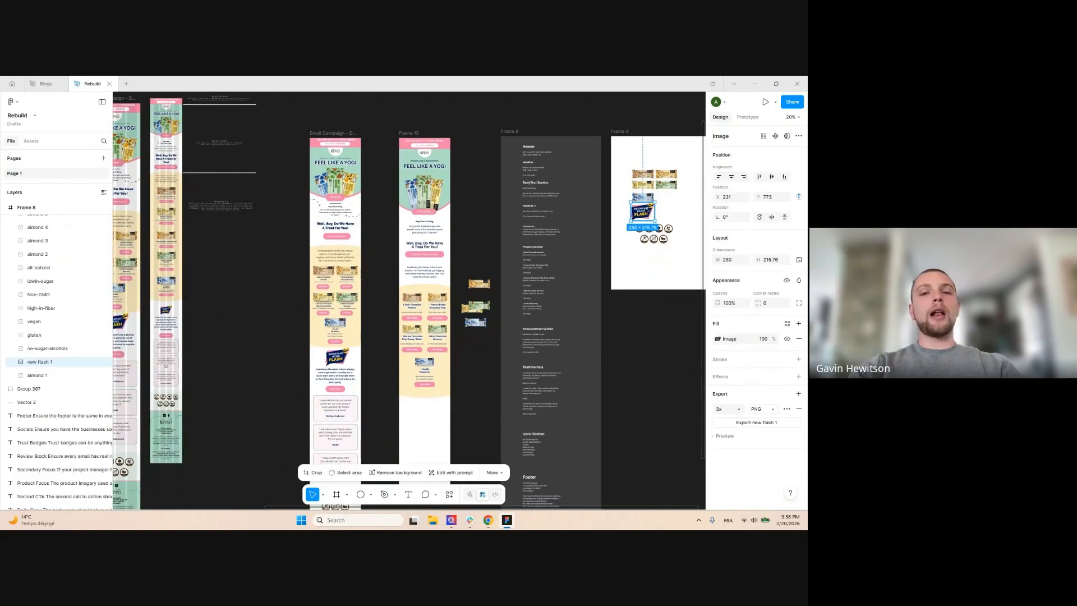
drag(570, 306, 509, 278)
scroll(505, 275, up, 5)
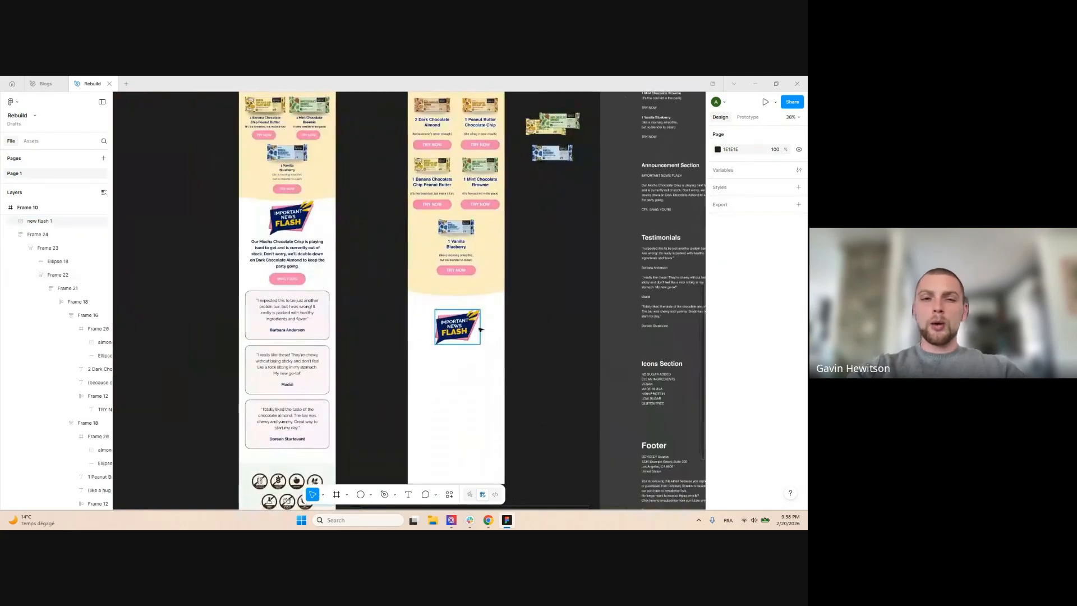
drag(454, 336, 456, 334)
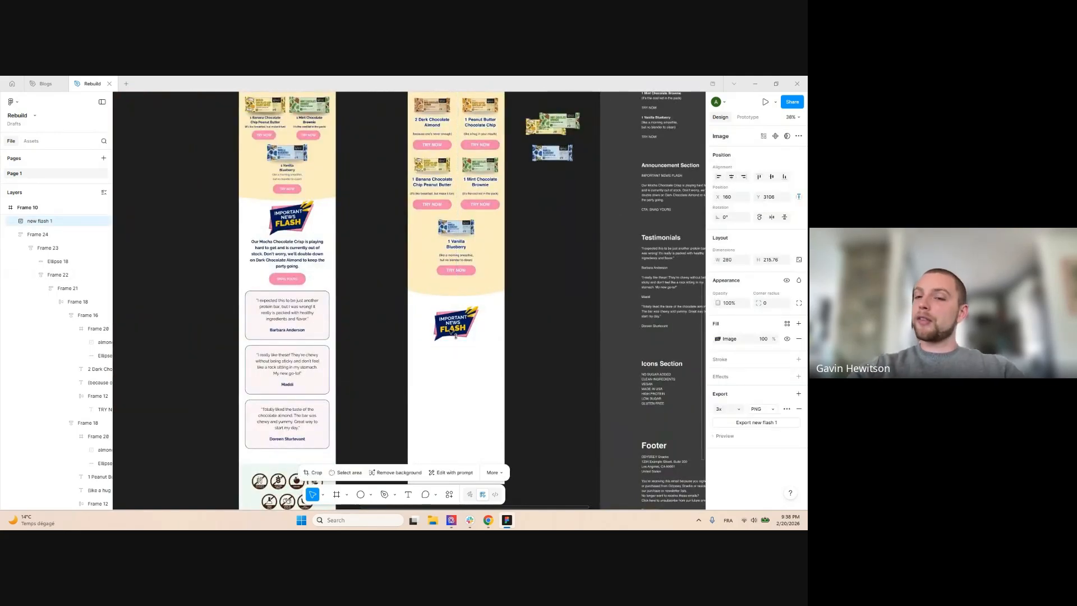
scroll(370, 283, down, 6)
click(370, 282)
scroll(529, 268, up, 1)
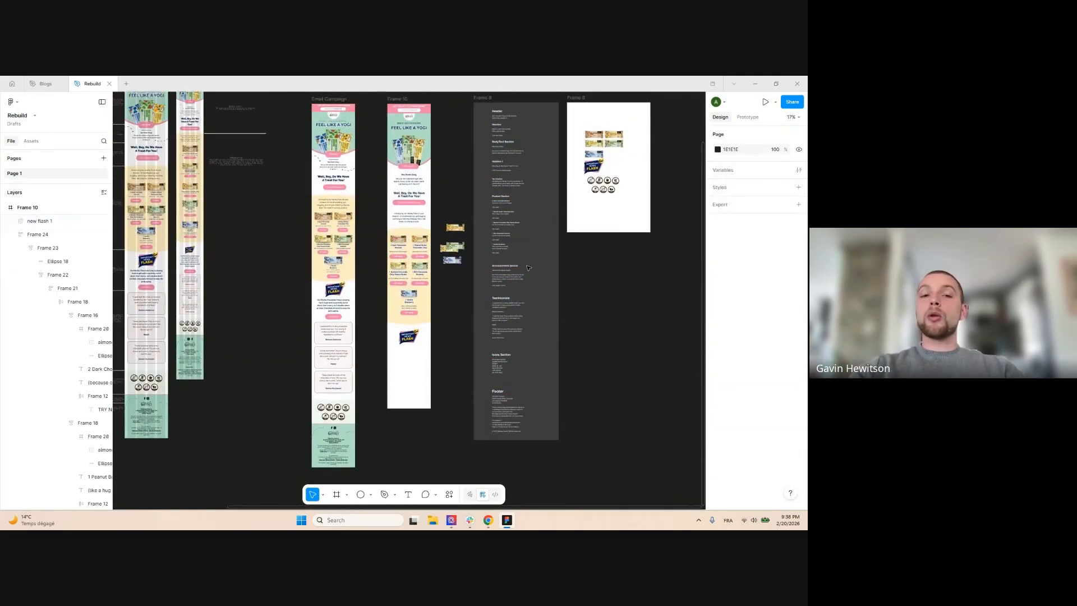
scroll(410, 309, up, 1)
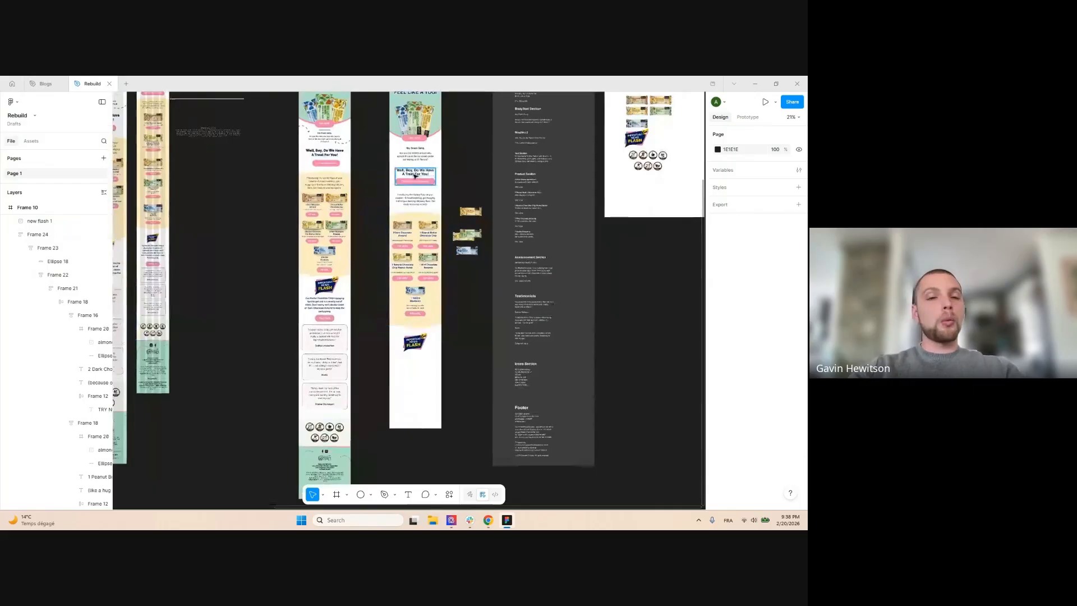
Duplicate the 'Are you the indecisive type' body text below the news flash image
double_click(409, 180)
scroll(421, 164, up, 3)
scroll(421, 164, down, 1)
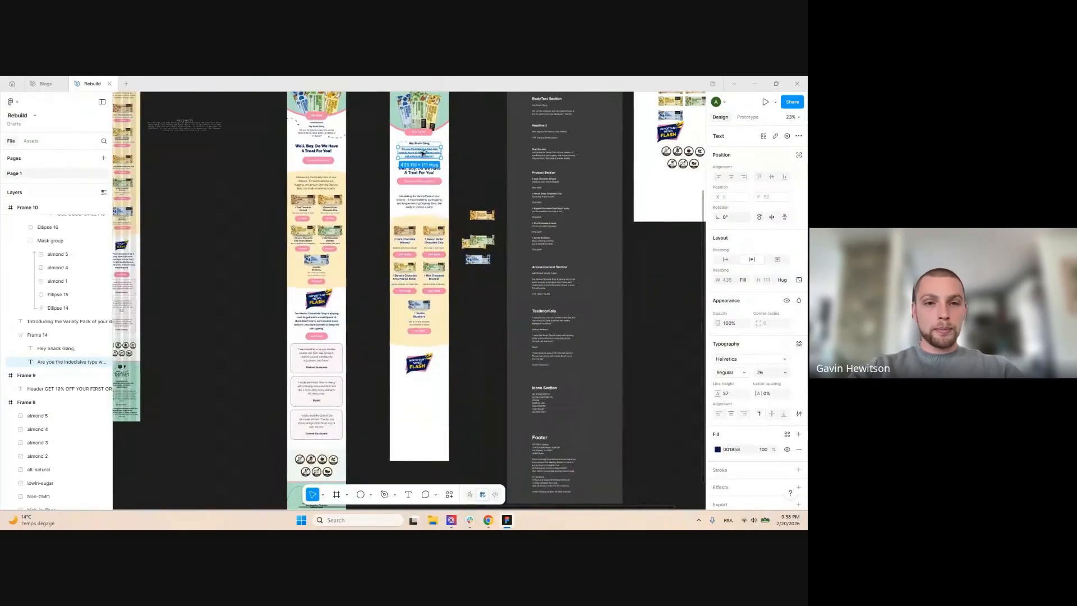
alt+drag(423, 153, 424, 388)
Replace the copied text with the Mocha Chocolate Crisp paragraph, bold it, and move it up
click(455, 348)
drag(457, 344, 469, 267)
scroll(445, 281, up, 2)
double_click(284, 229)
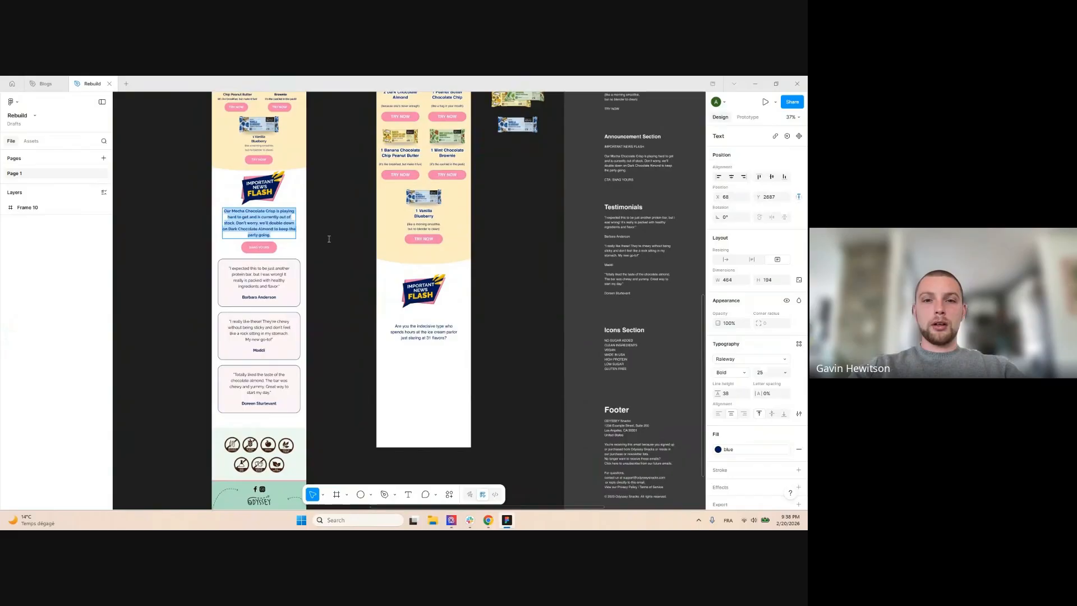
key(ctrl+c)
double_click(441, 336)
key(ctrl+v)
key(Escape)
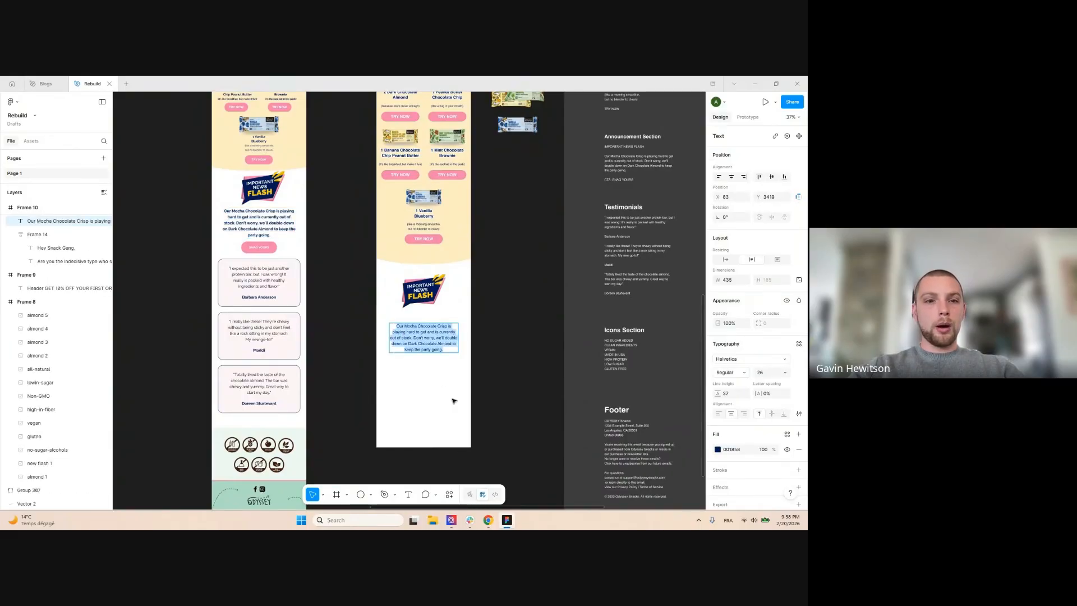
key(ctrl+b)
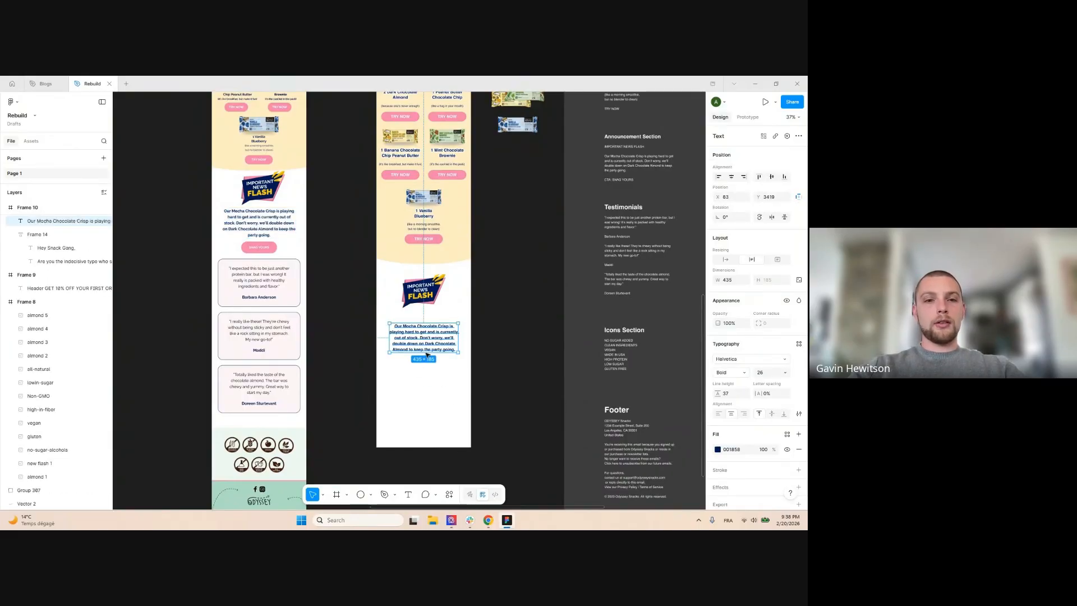
drag(430, 345, 431, 341)
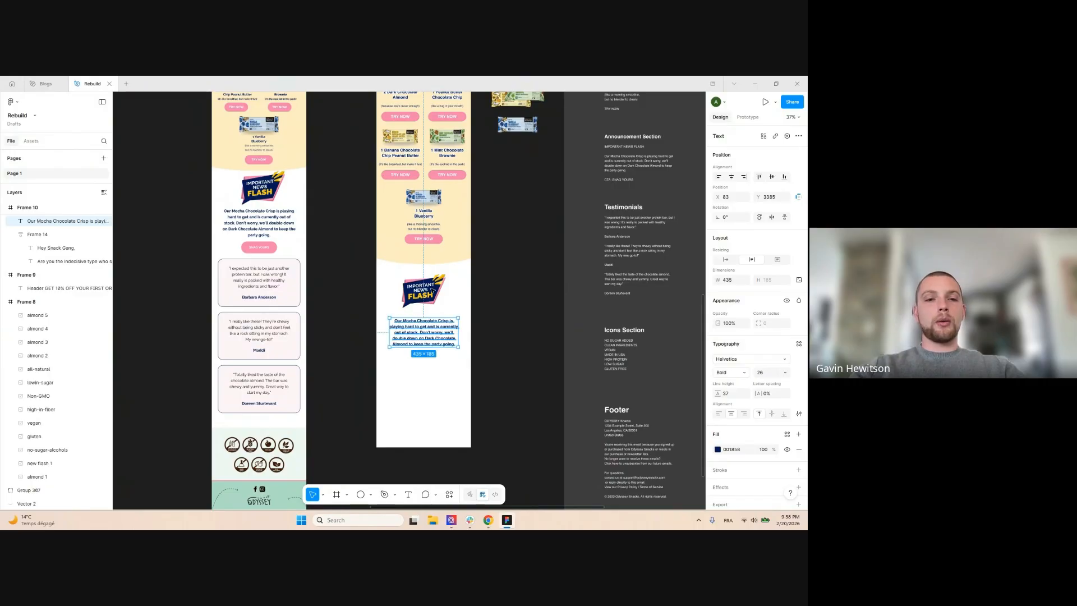
Duplicate the TRY NOW button below the paragraph and centre it horizontally
ctrl+click(430, 240)
drag(430, 240, 431, 361)
click(732, 177)
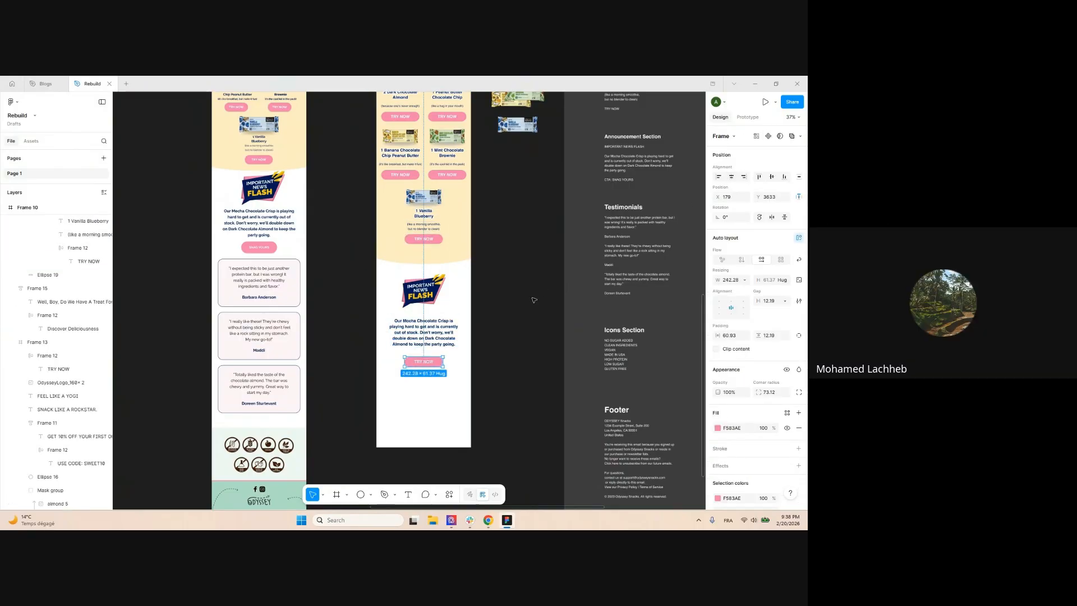
scroll(499, 311, up, 1)
click(501, 260)
scroll(501, 260, down, 2)
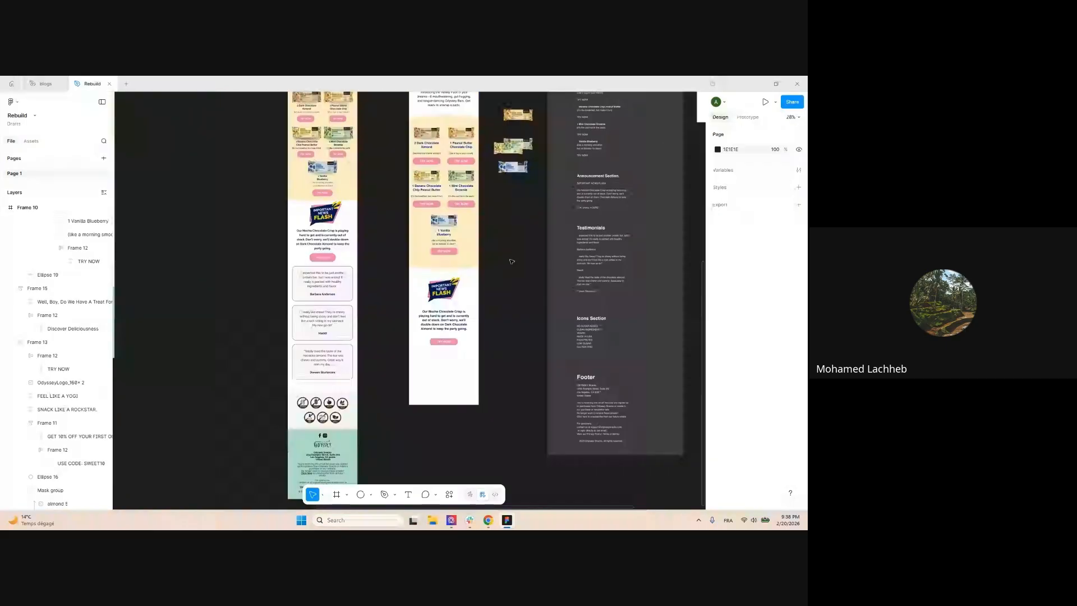
scroll(497, 275, up, 5)
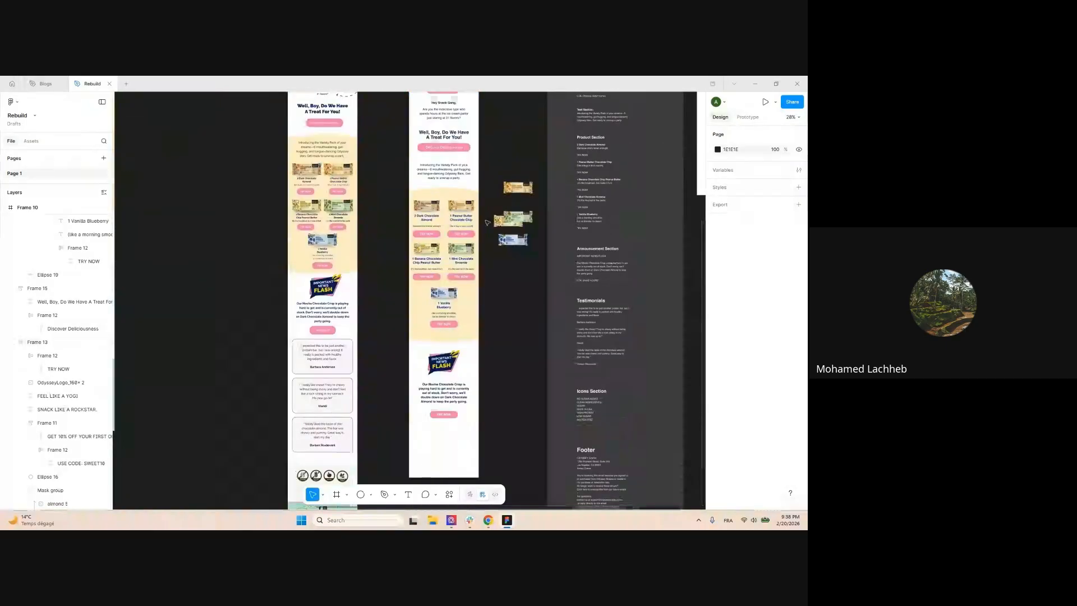
scroll(483, 224, up, 1)
scroll(417, 239, up, 5)
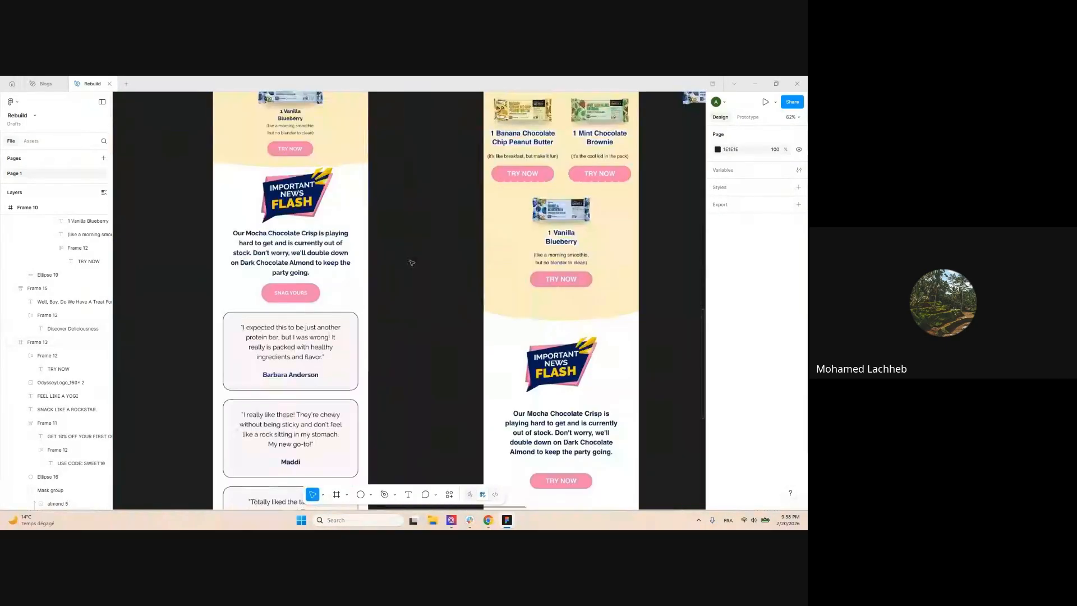
drag(431, 348, 370, 196)
Relabel the new button SNAG YOURS, set its width to Hug, and centre it
click(505, 272)
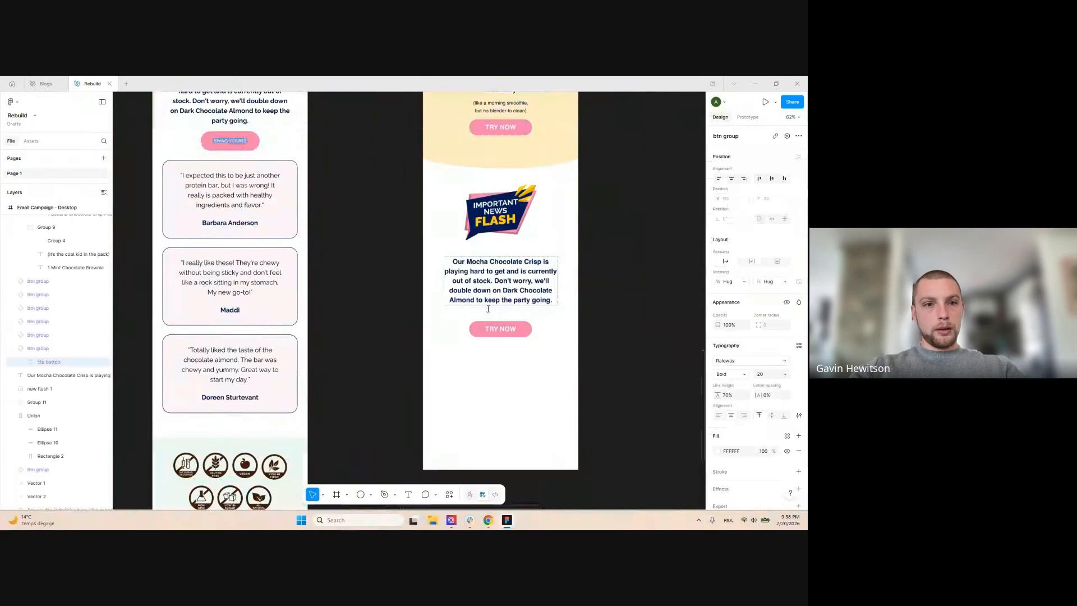
double_click(501, 329)
double_click(501, 329)
key(ctrl+v)
click(638, 331)
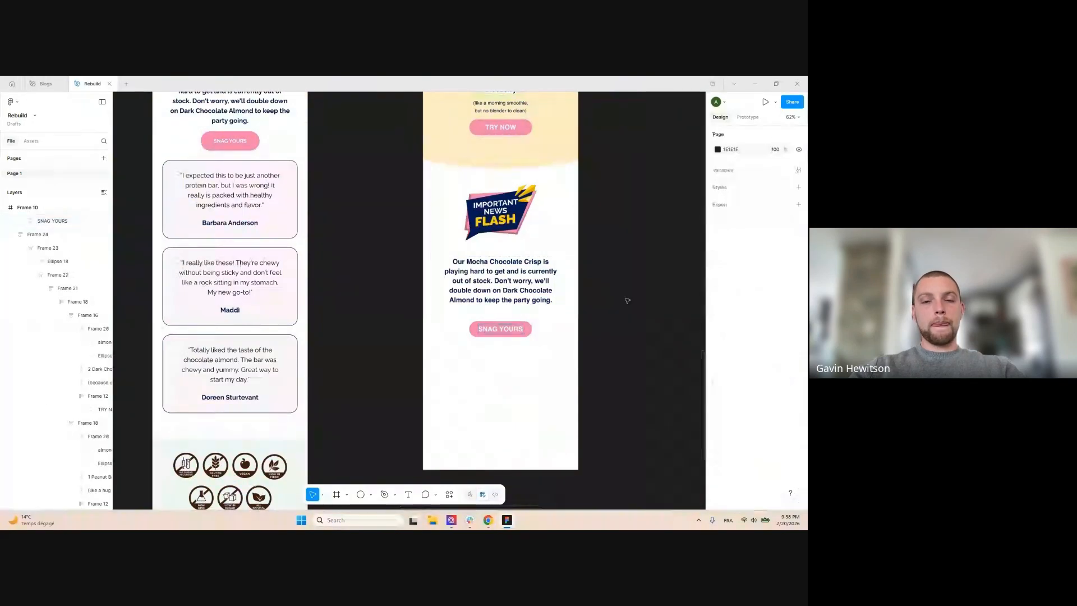
scroll(613, 273, down, 2)
click(552, 318)
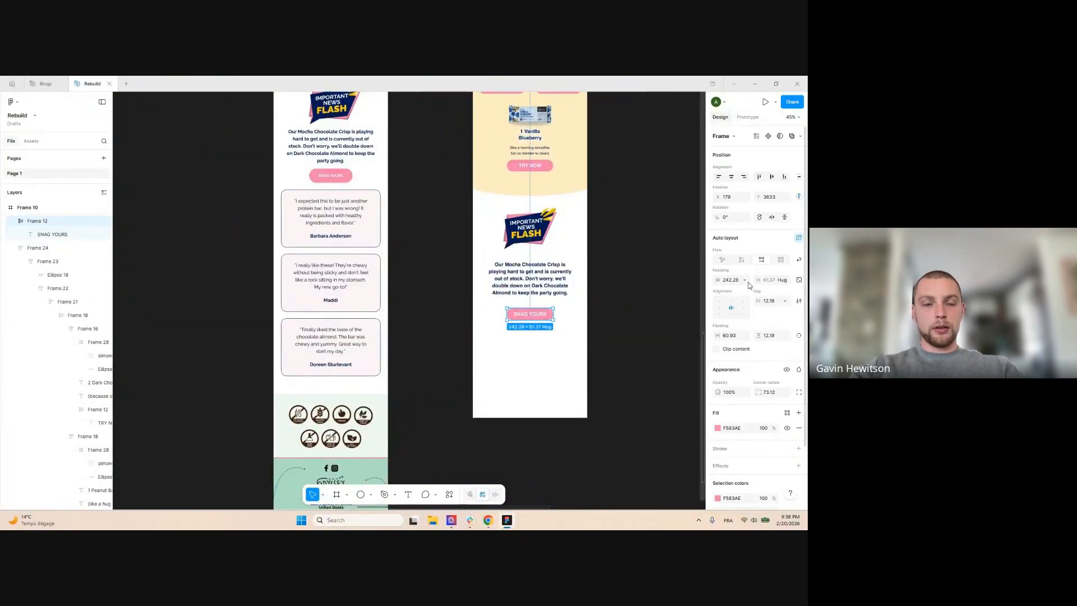
click(747, 280)
click(735, 289)
scroll(597, 281, right, 2)
scroll(597, 281, up, 1)
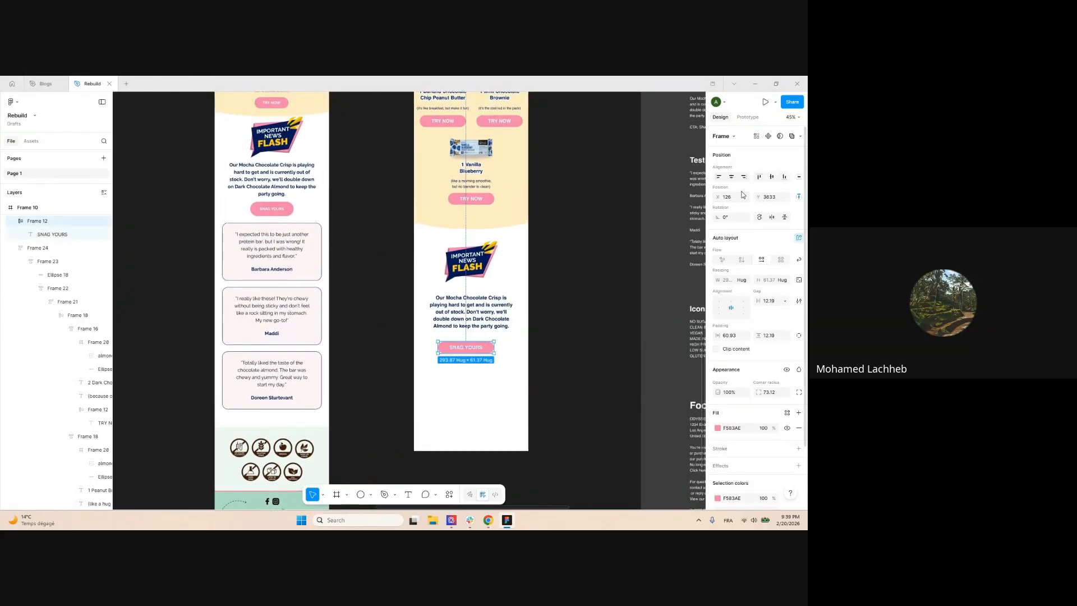
key(alt+h)
Wrap the image, paragraph and button in an auto-layout frame with 45 spacing
scroll(491, 341, up, 5)
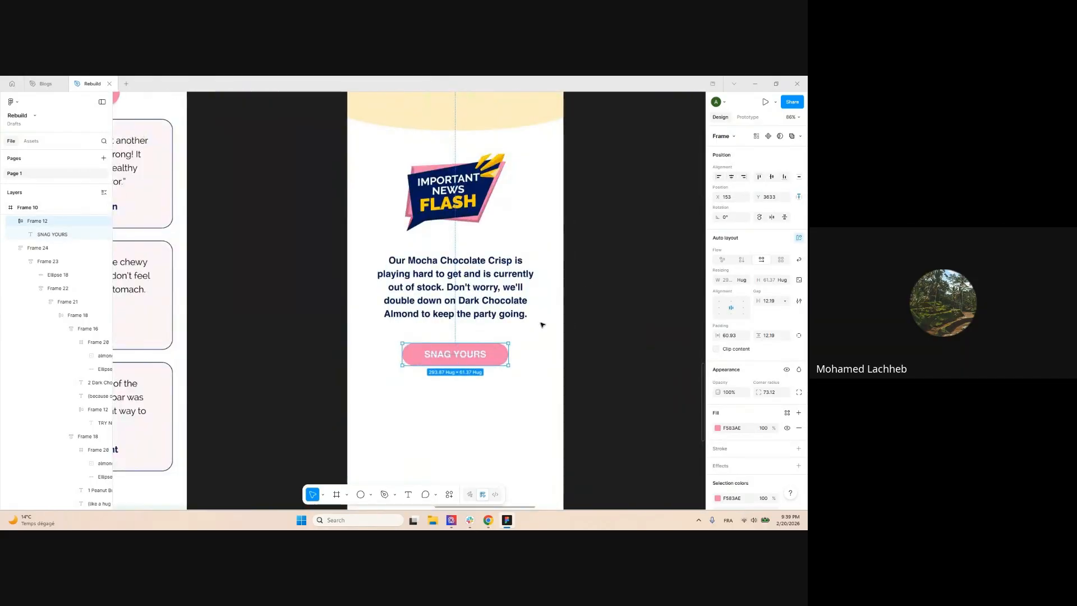
shift+click(448, 291)
shift+click(456, 197)
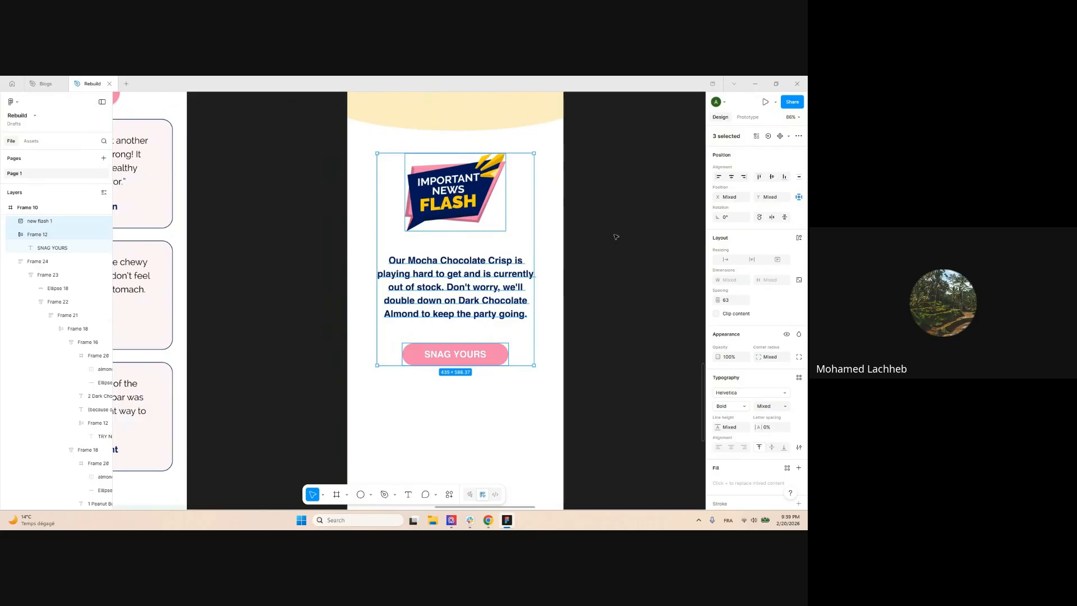
key(shift+a)
scroll(478, 202, down, 3)
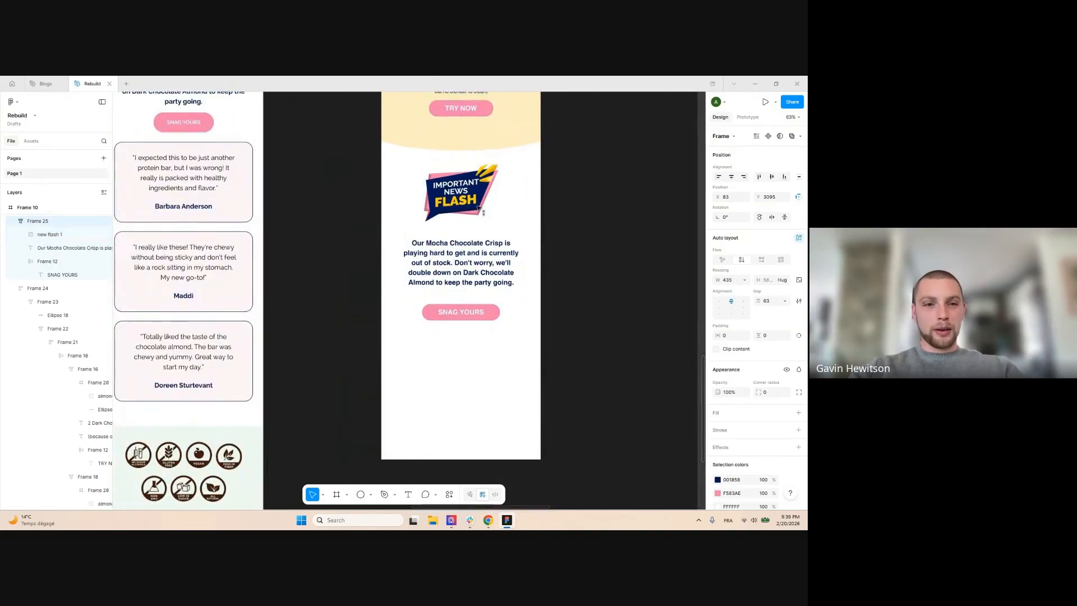
drag(763, 294, 745, 298)
click(510, 217)
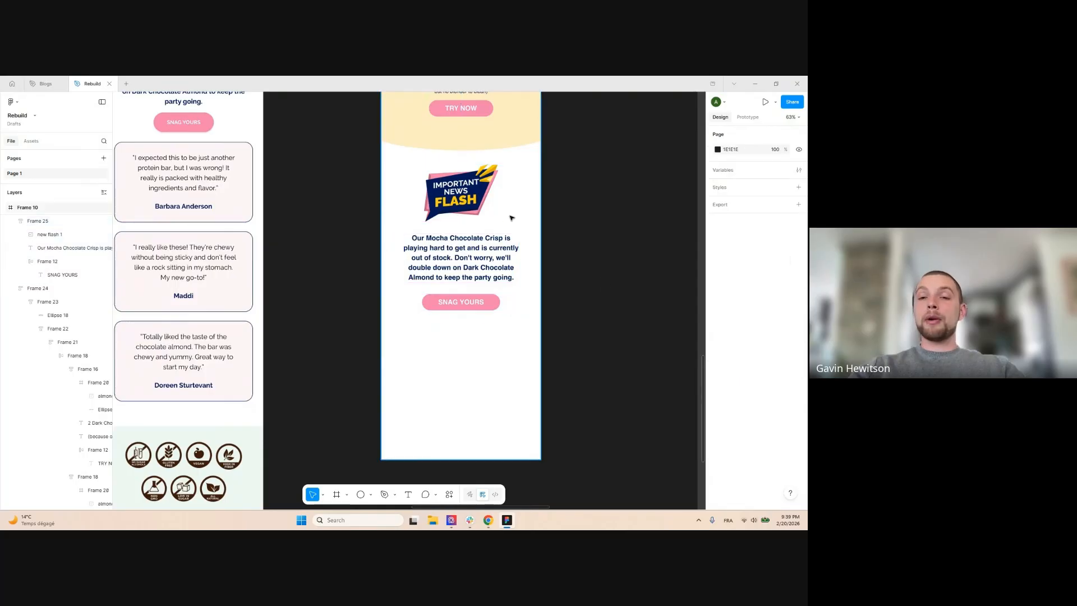
scroll(507, 147, down, 5)
scroll(507, 147, up, 1)
click(507, 147)
Make Frame 10 taller so the email has room for more sections
scroll(495, 175, down, 3)
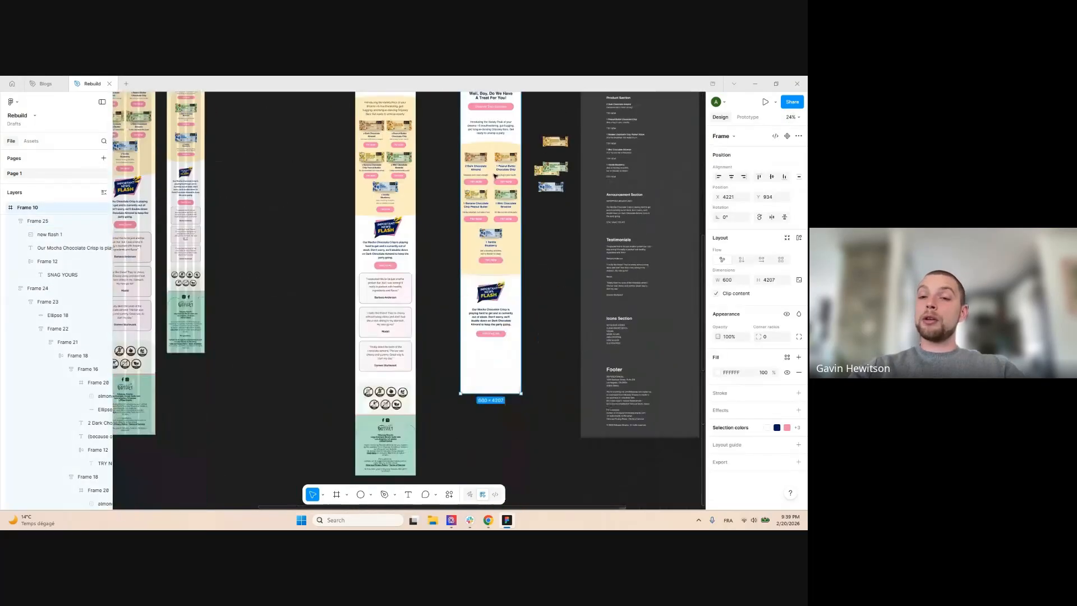
drag(507, 393, 508, 494)
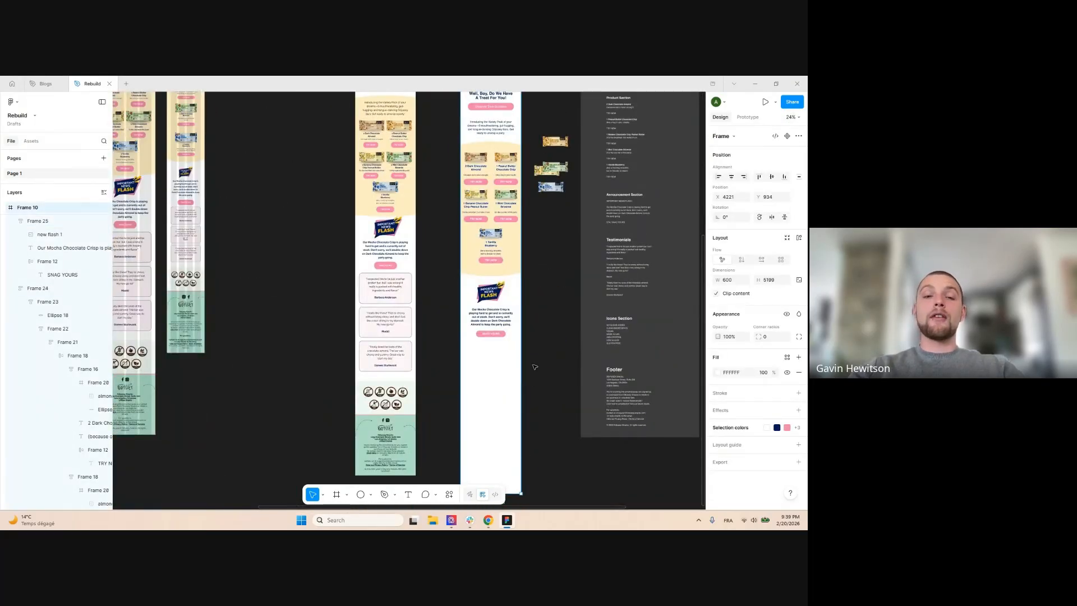
click(535, 366)
drag(534, 315, 487, 292)
ctrl+scroll(595, 208, up, 3)
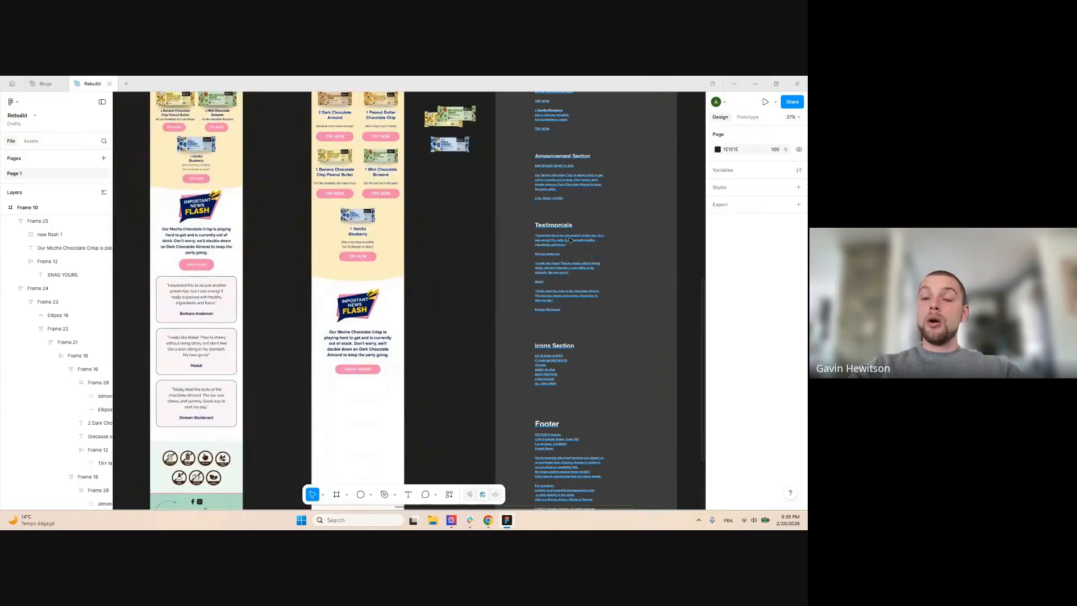
ctrl+scroll(570, 240, up, 5)
Select the first testimonial's quote in the Testimonials notes text
click(568, 259)
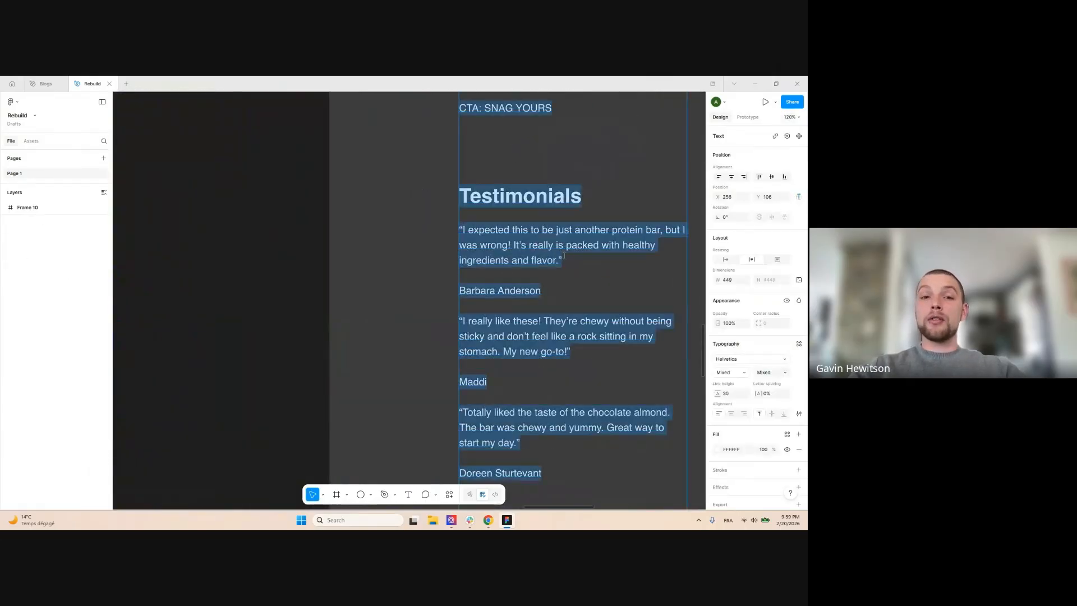
double_click(568, 259)
drag(568, 259, 446, 231)
key(ctrl+c)
ctrl+scroll(614, 226, down, 5)
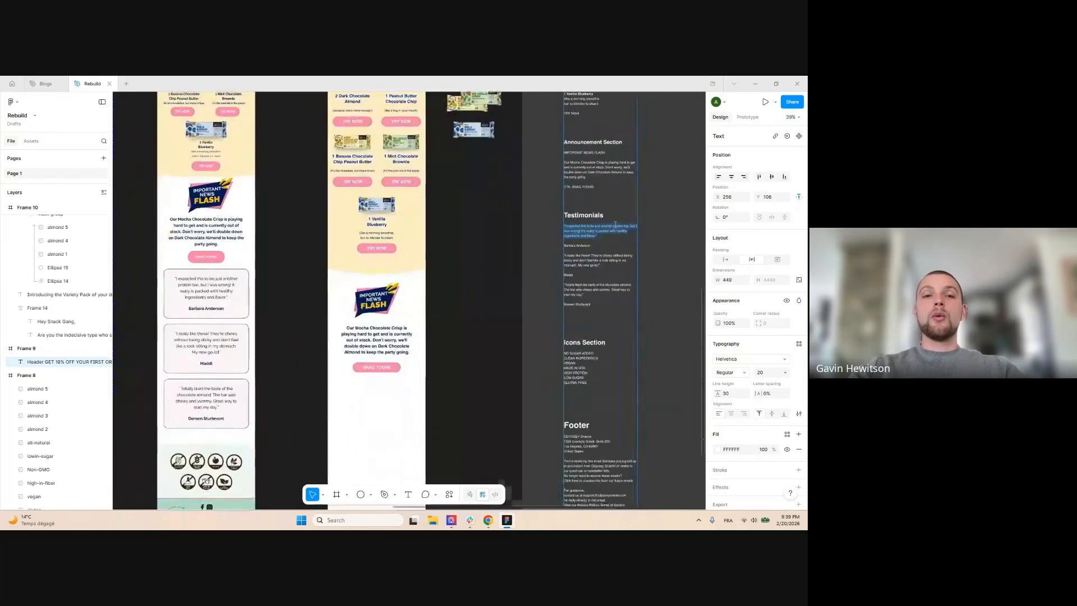
ctrl+scroll(598, 242, up, 3)
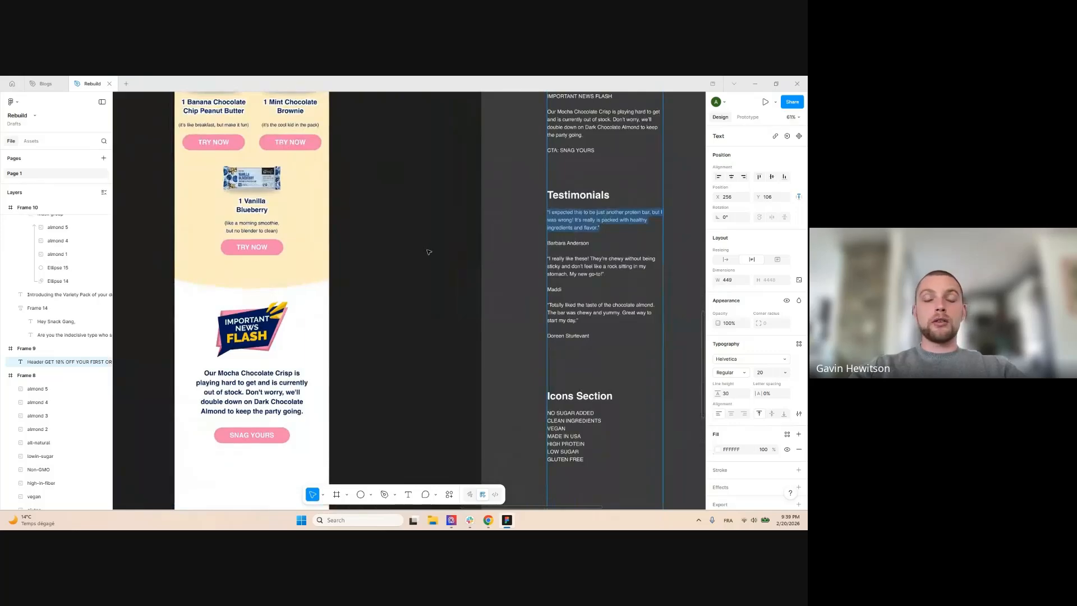
key(Escape)
ctrl+scroll(429, 252, down, 6)
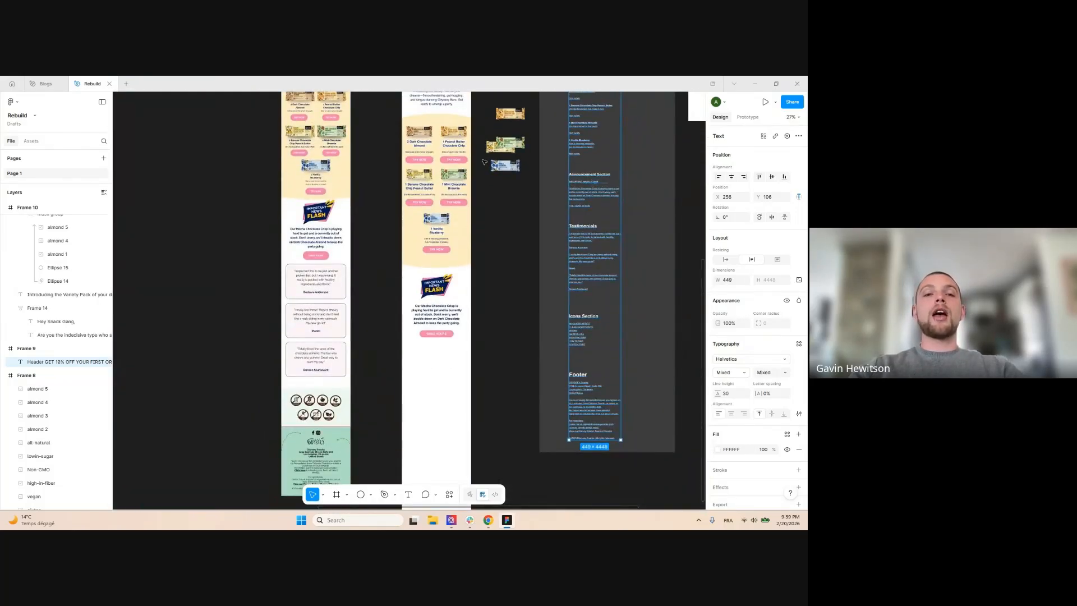
Move the 'Introducing the Variety Pack' text below the SNAG YOURS button
click(443, 102)
drag(444, 101, 455, 359)
ctrl+scroll(458, 360, up, 4)
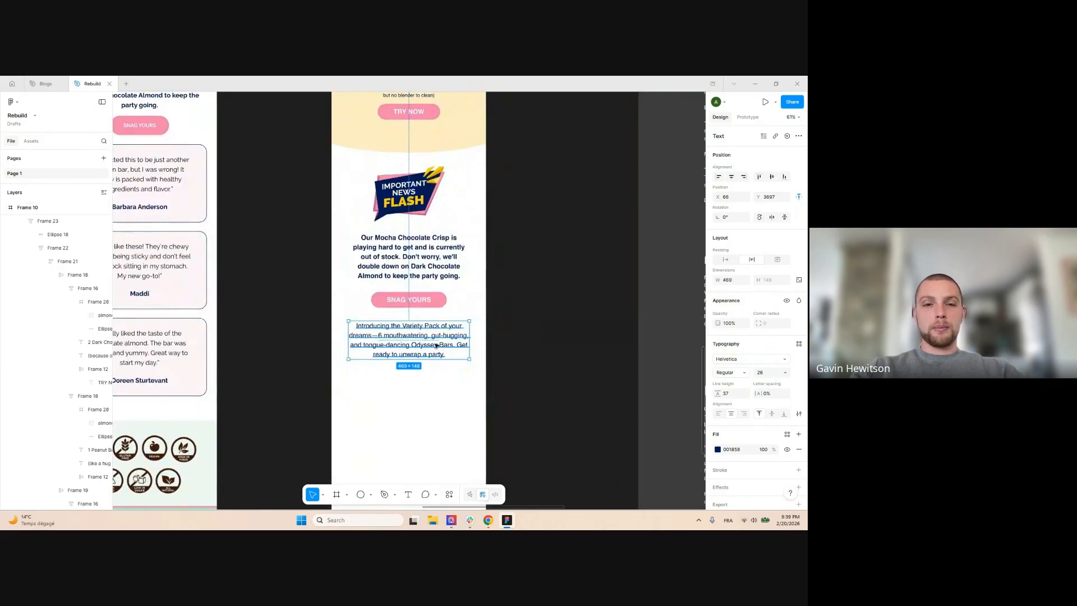
double_click(438, 348)
ctrl+scroll(395, 287, down, 2)
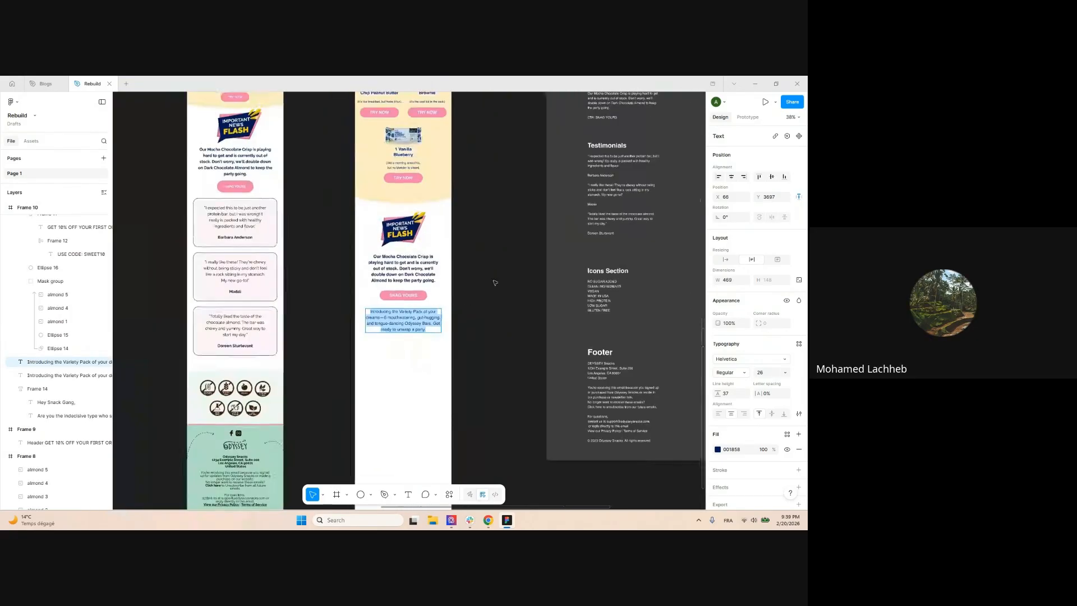
click(495, 282)
scroll(477, 252, up, 1)
ctrl+scroll(460, 221, down, 2)
ctrl+scroll(421, 354, up, 3)
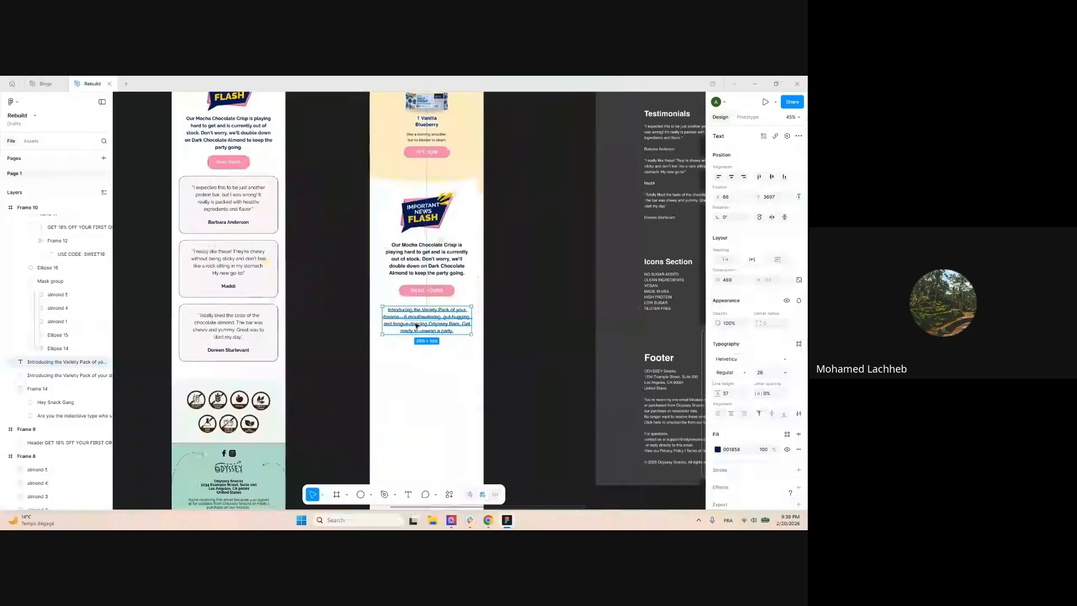
Replace the Variety Pack text with the pasted first testimonial quote
double_click(417, 326)
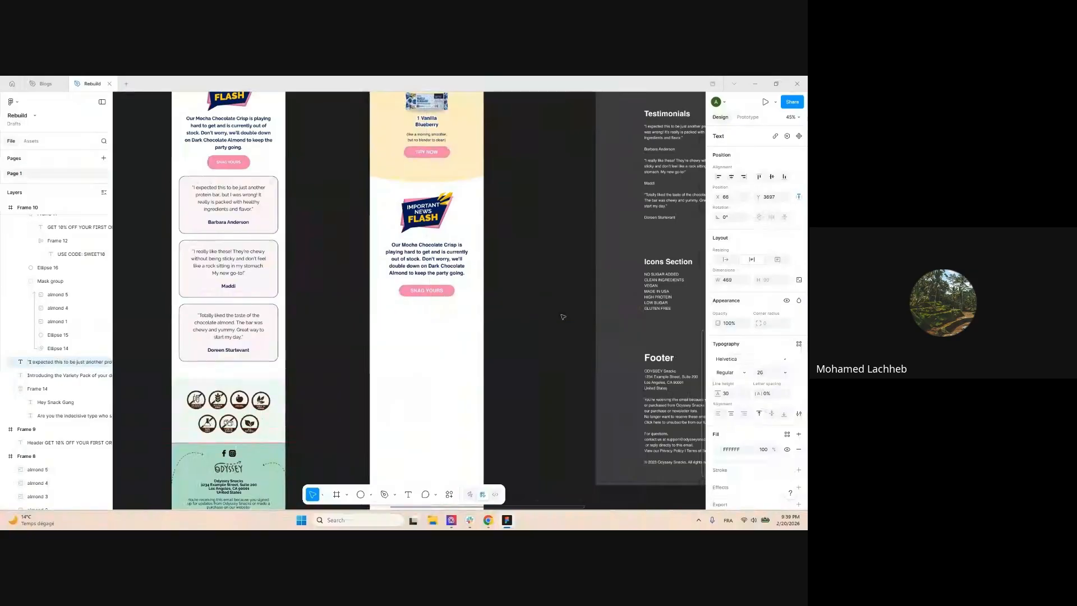
key(ctrl+a)
key(ctrl+v)
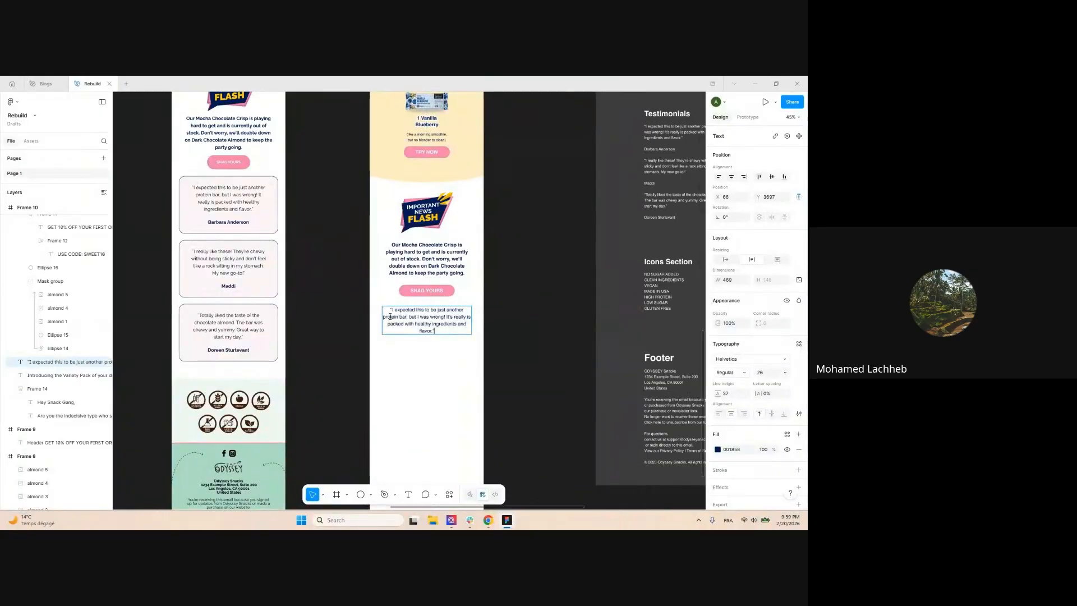
scroll(390, 317, up, 1)
click(469, 370)
scroll(402, 359, down, 2)
scroll(611, 206, up, 3)
click(563, 214)
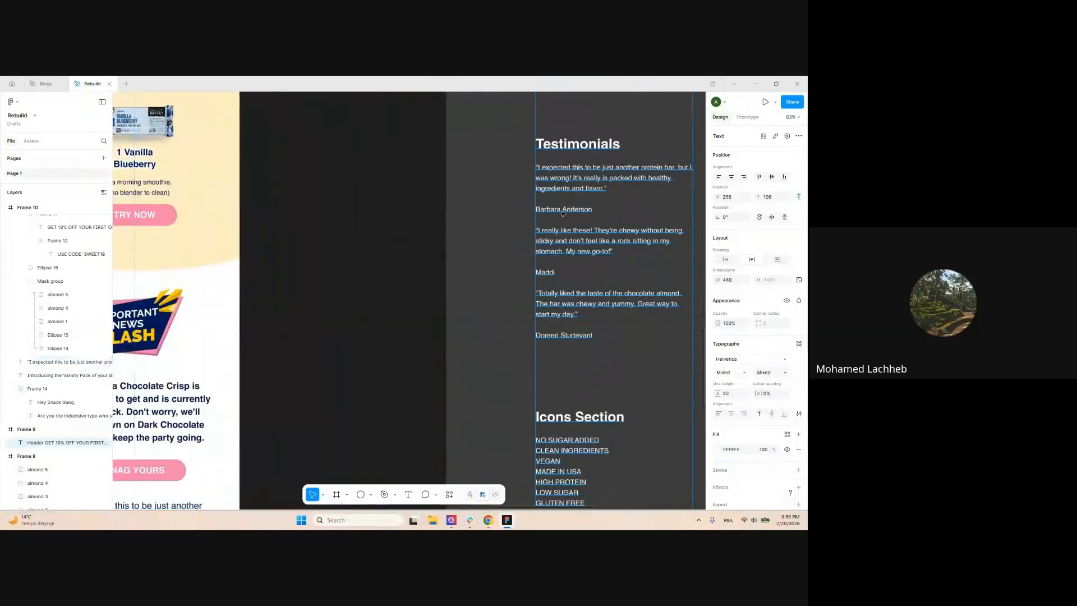
scroll(611, 206, down, 5)
scroll(505, 308, up, 3)
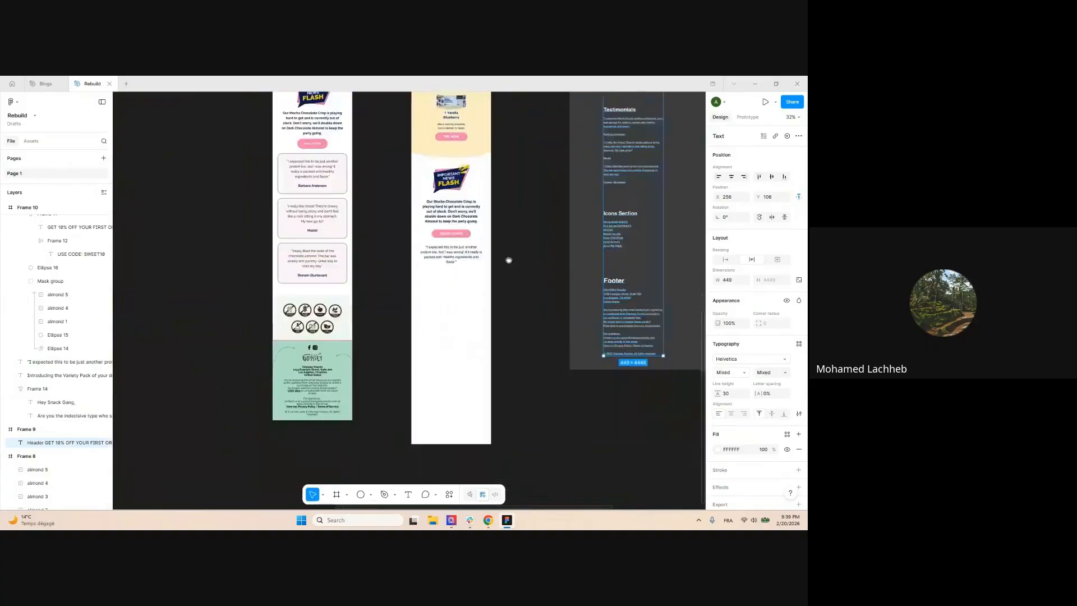
click(469, 244)
drag(469, 244, 470, 291)
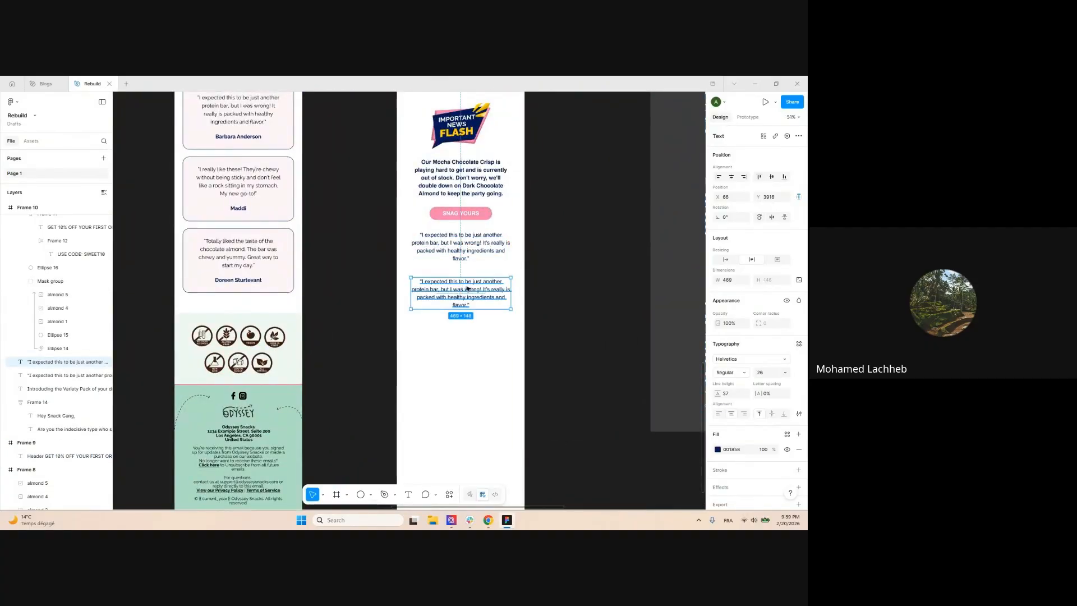
double_click(470, 289)
key(ctrl+a)
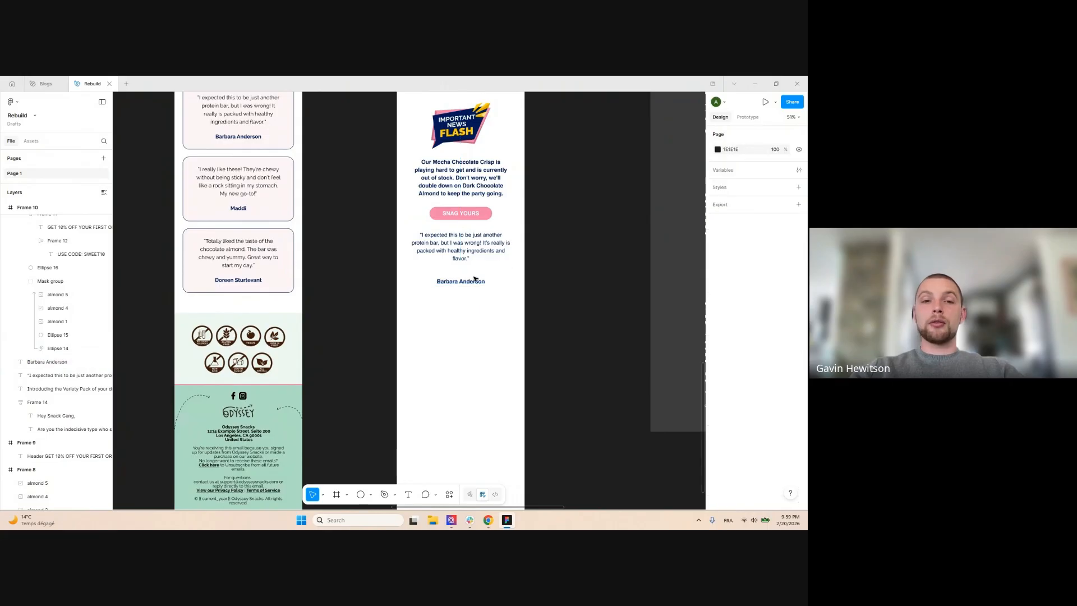
click(570, 279)
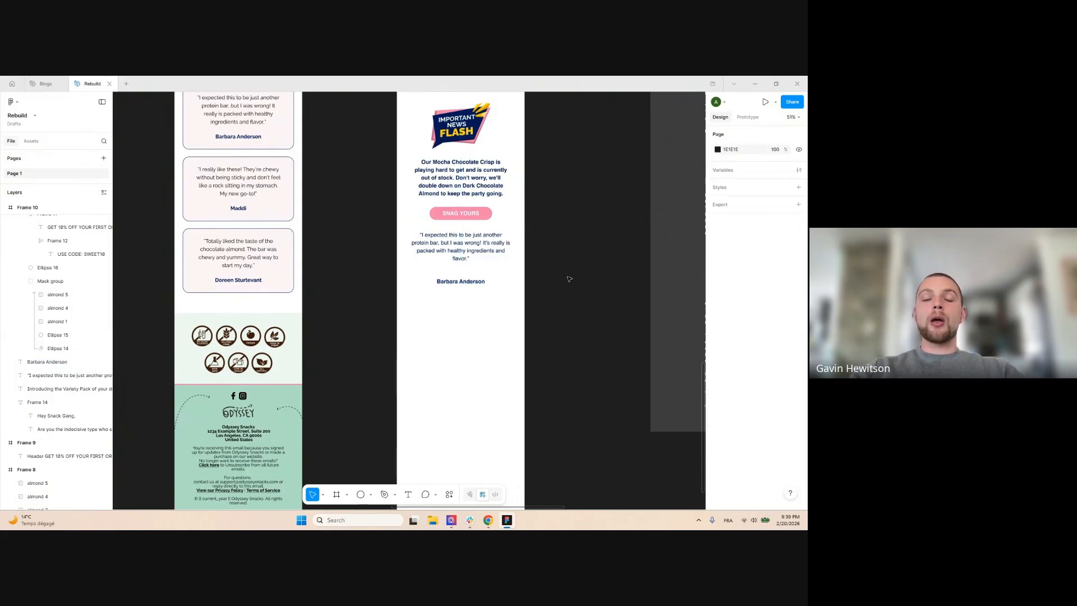
click(473, 279)
shift+click(460, 247)
key(shift+a)
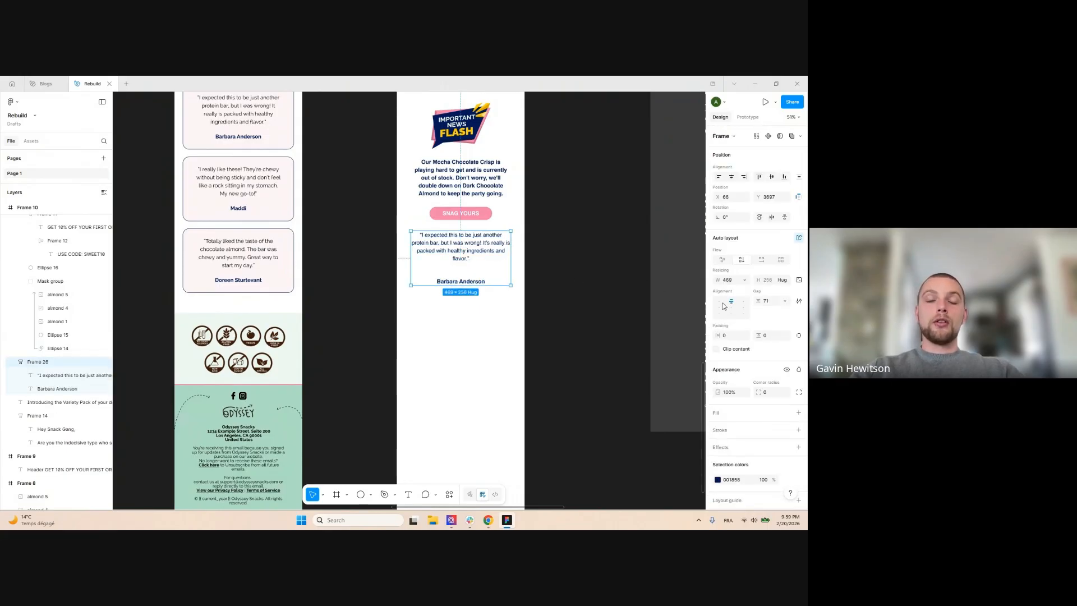
key(ctrl+z)
click(582, 271)
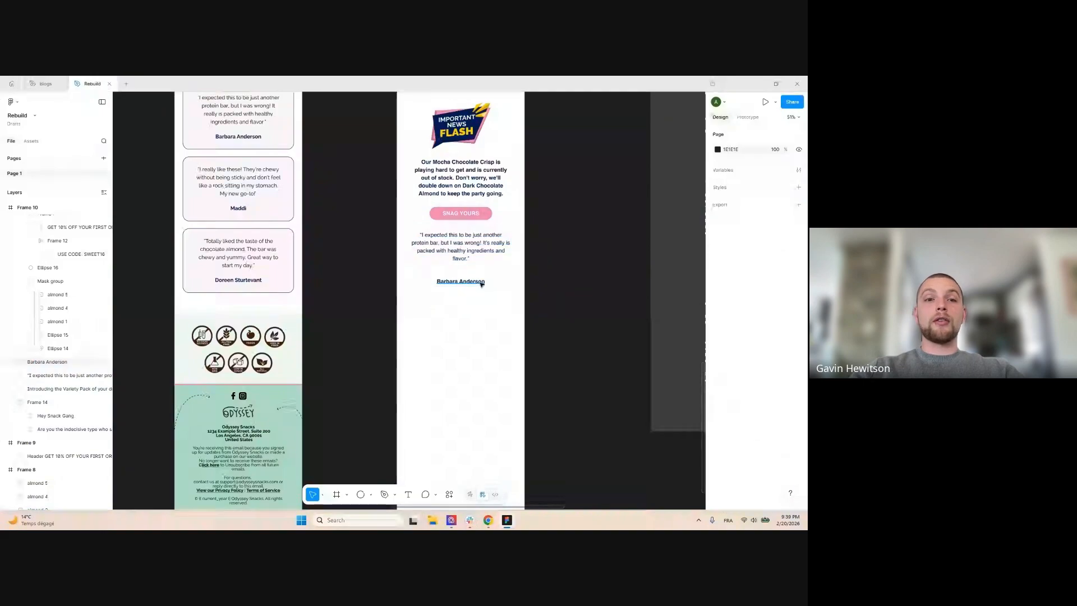
key(ctrl+shift+z)
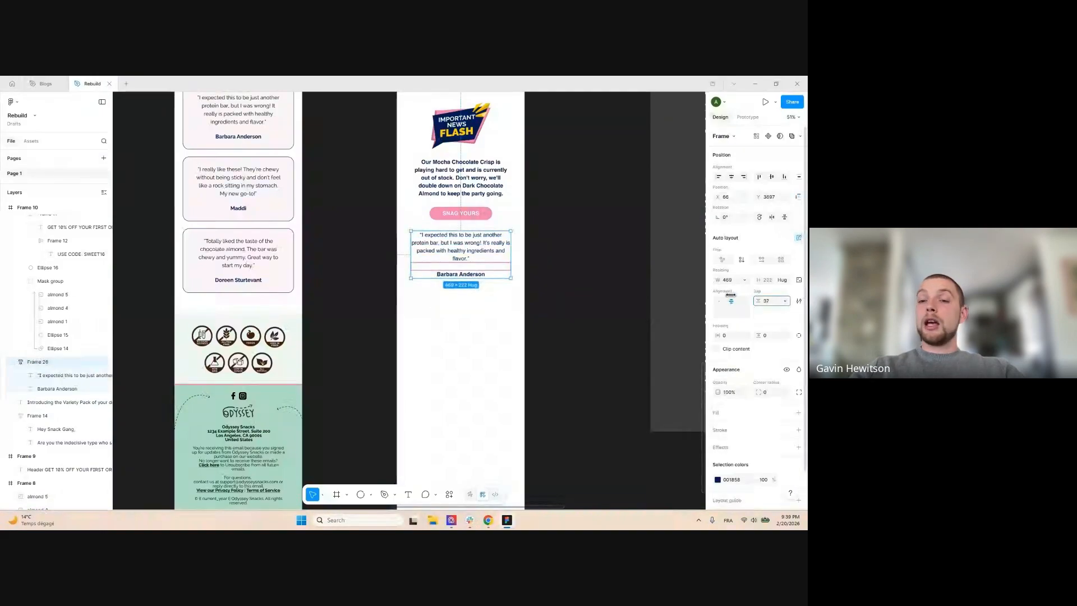
drag(483, 253, 483, 261)
scroll(598, 272, down, 1)
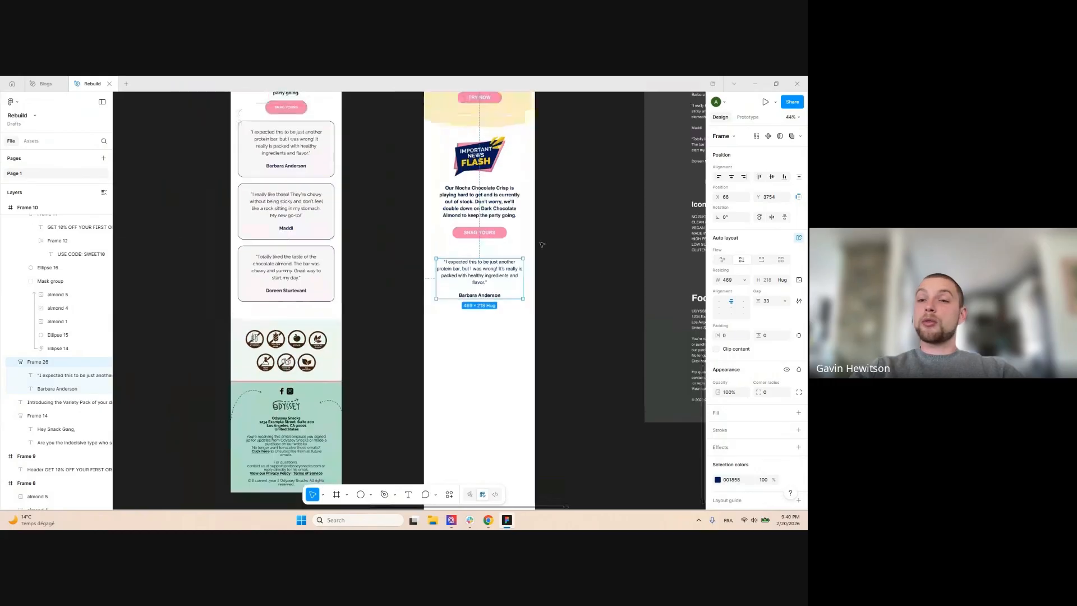
scroll(561, 256, up, 3)
key(ctrl+z)
key(ctrl+z)
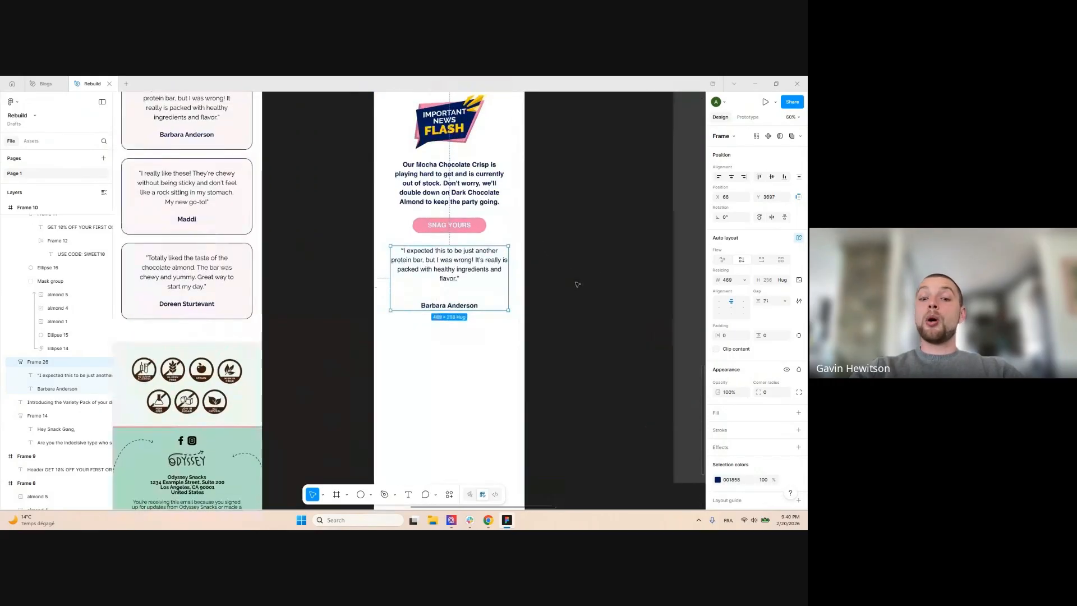
Remove the auto-layout frame around the quote and name
click(467, 332)
click(464, 304)
click(541, 292)
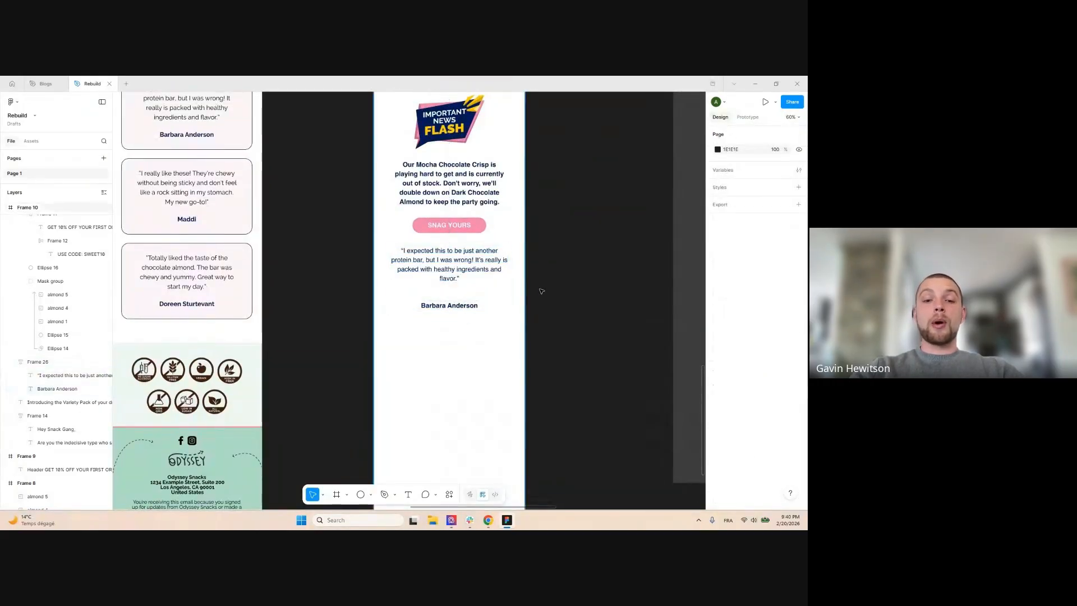
click(465, 306)
click(544, 315)
click(462, 310)
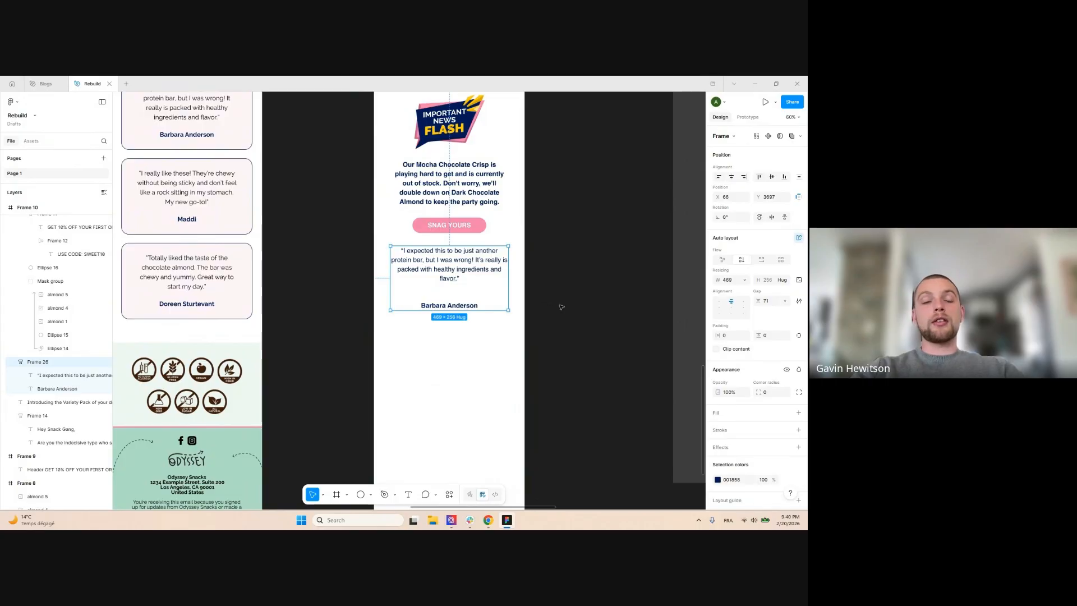
key(ctrl+shift+g)
Move the quote and name down about 30 px, with the name closer to the quote
click(449, 306)
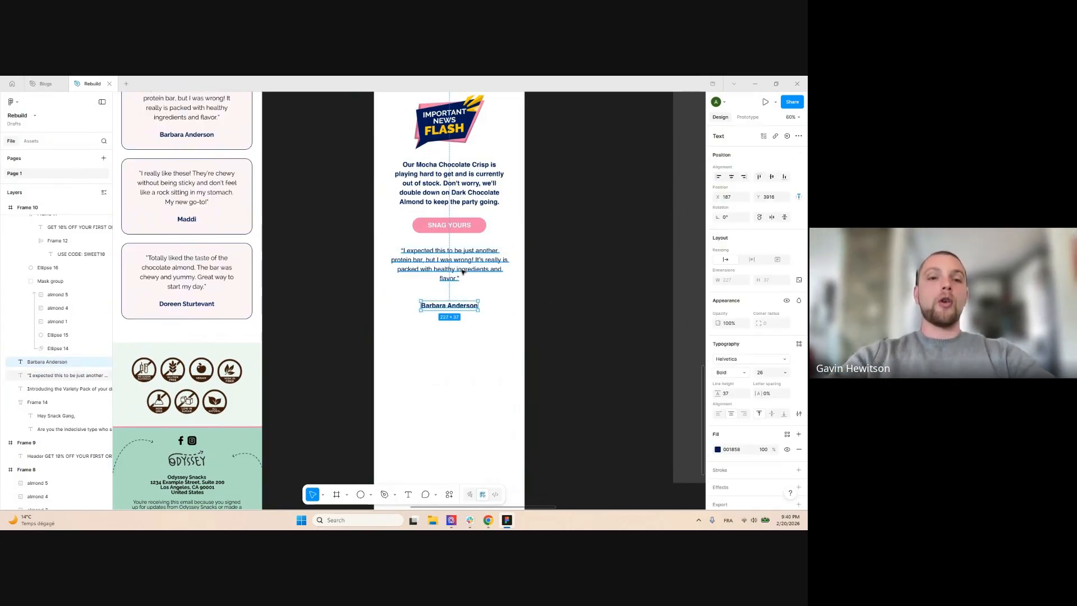
shift+click(477, 261)
drag(479, 260, 483, 276)
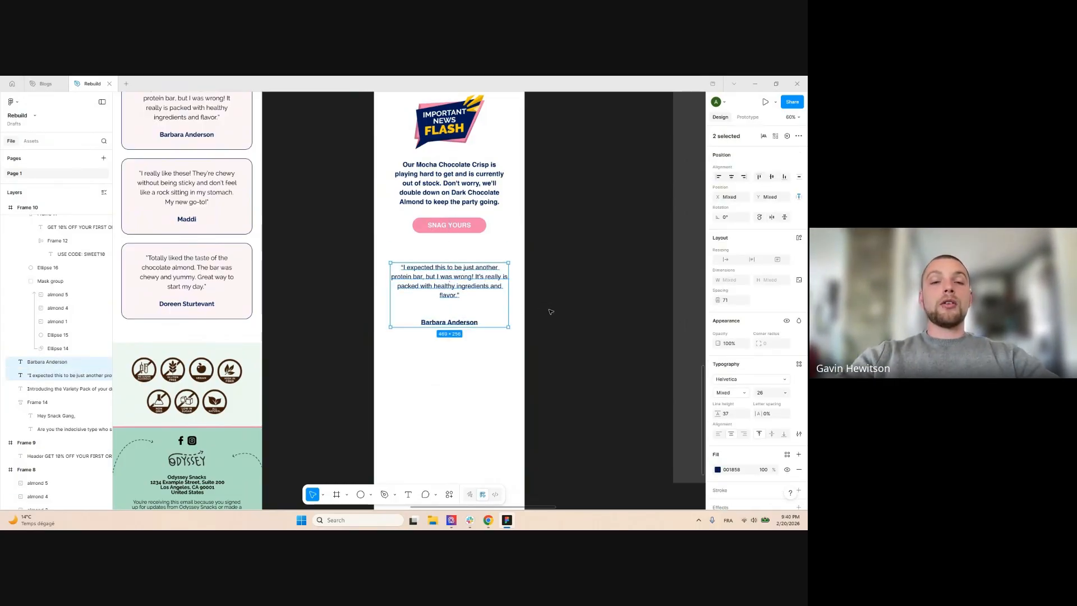
scroll(551, 312, up, 2)
click(565, 320)
scroll(481, 320, up, 3)
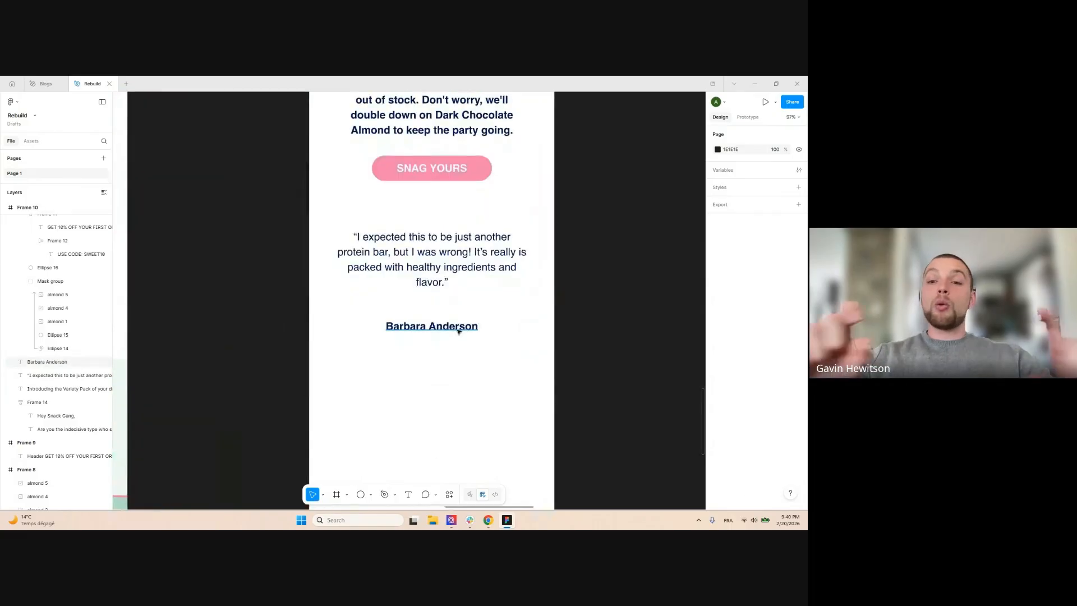
drag(462, 330, 460, 317)
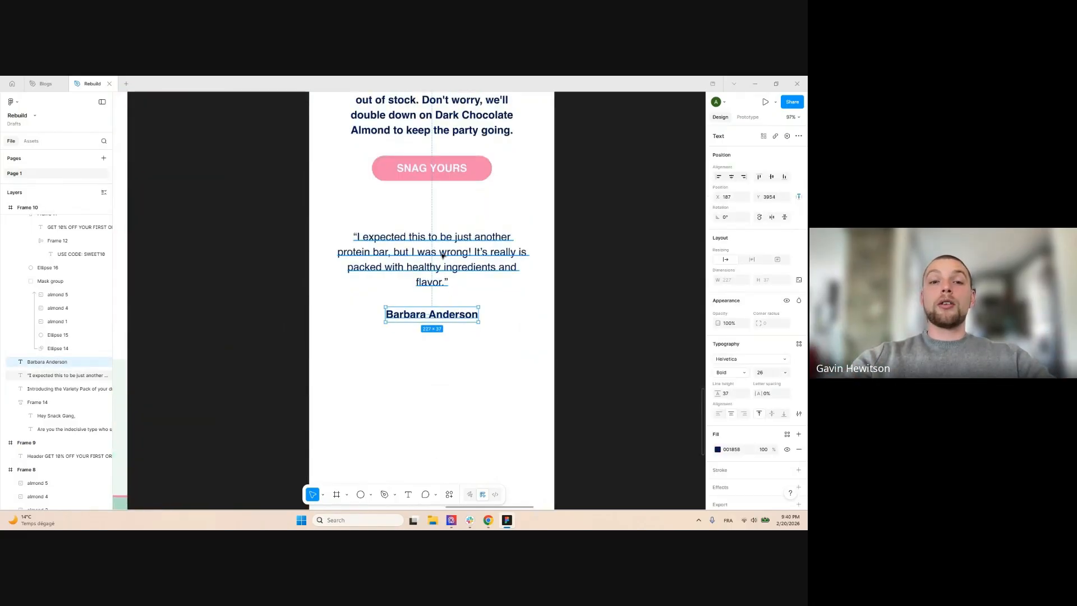
Rewrap the quote and name in an auto-layout card and move it down and left
scroll(514, 258, down, 3)
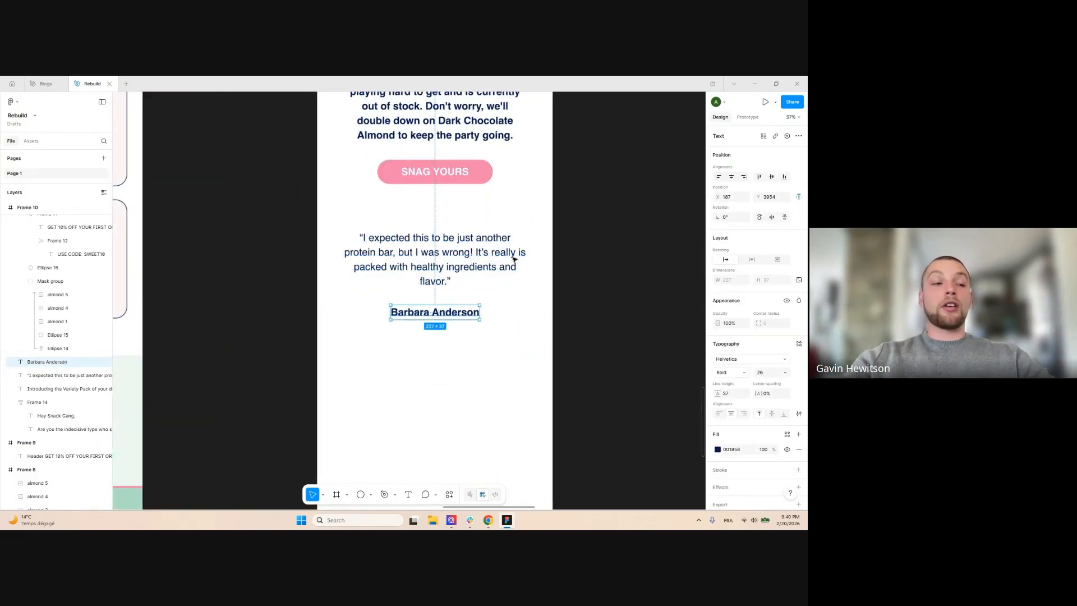
click(495, 308)
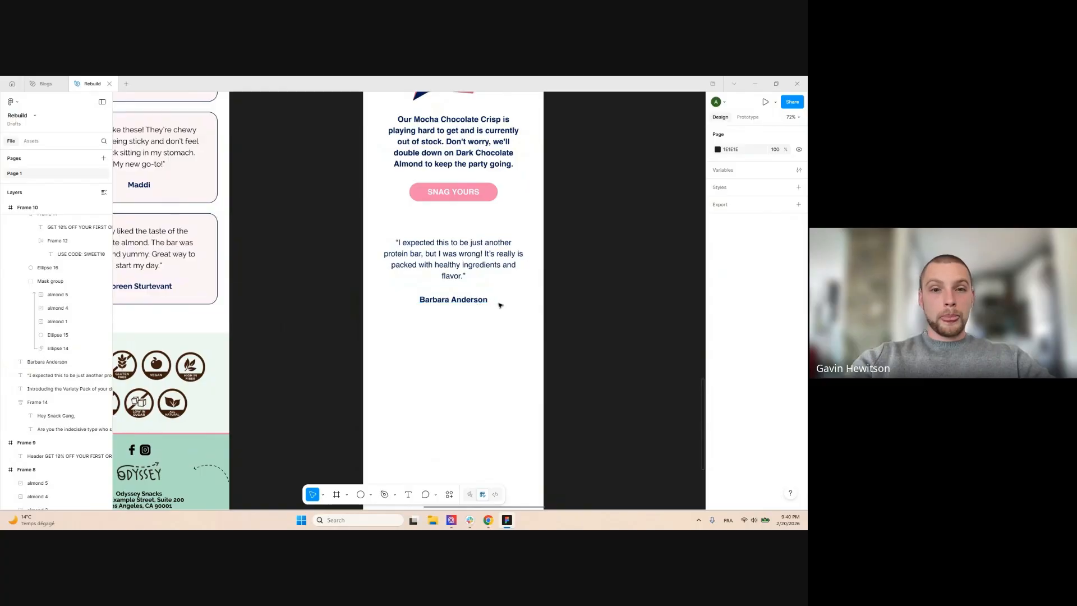
scroll(501, 309, up, 3)
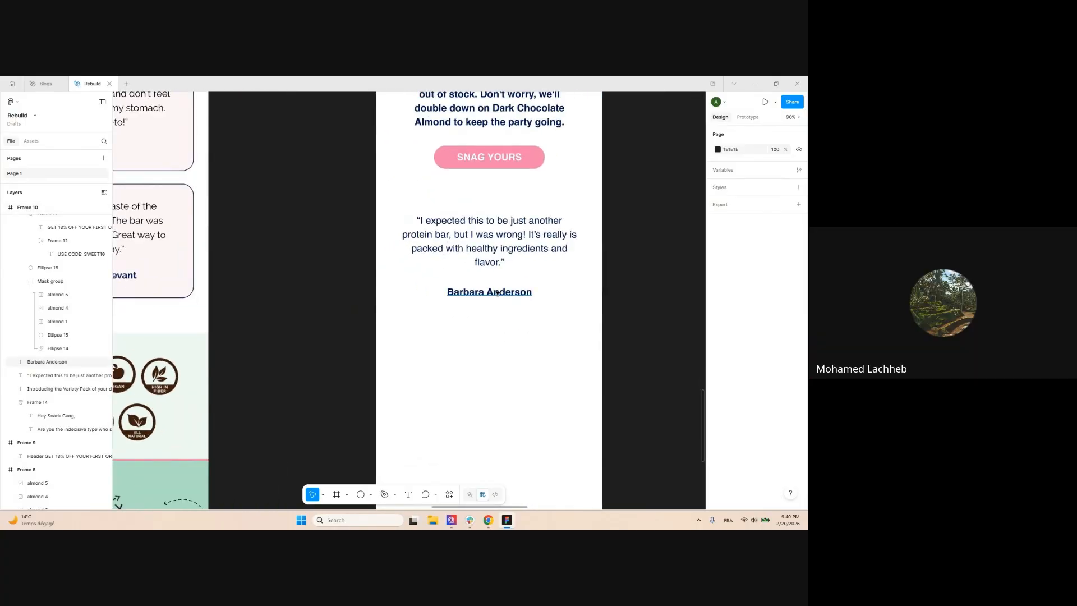
click(502, 293)
shift+click(547, 252)
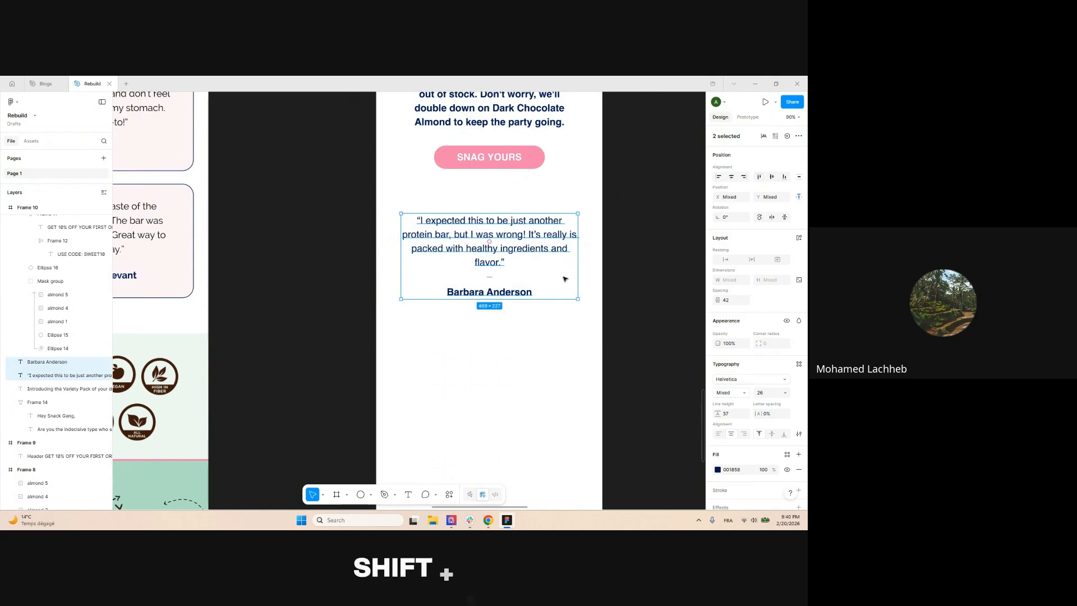
key(shift+a)
scroll(486, 256, down, 3)
drag(486, 256, 481, 269)
Fill the quote card with pale pink FEF3F7 sampled from the existing testimonial card
click(729, 413)
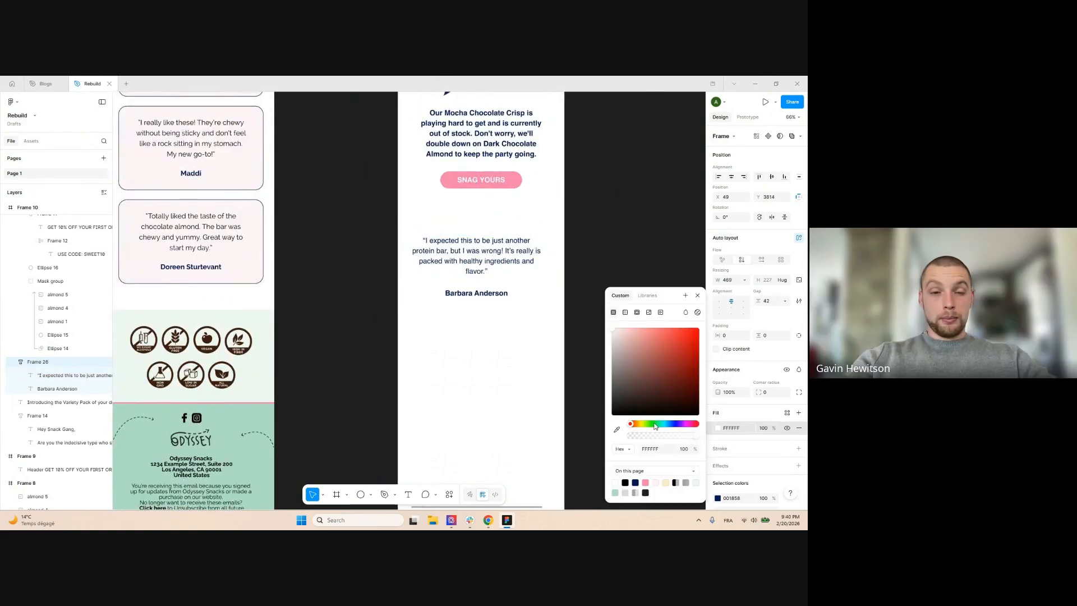
click(617, 429)
click(256, 168)
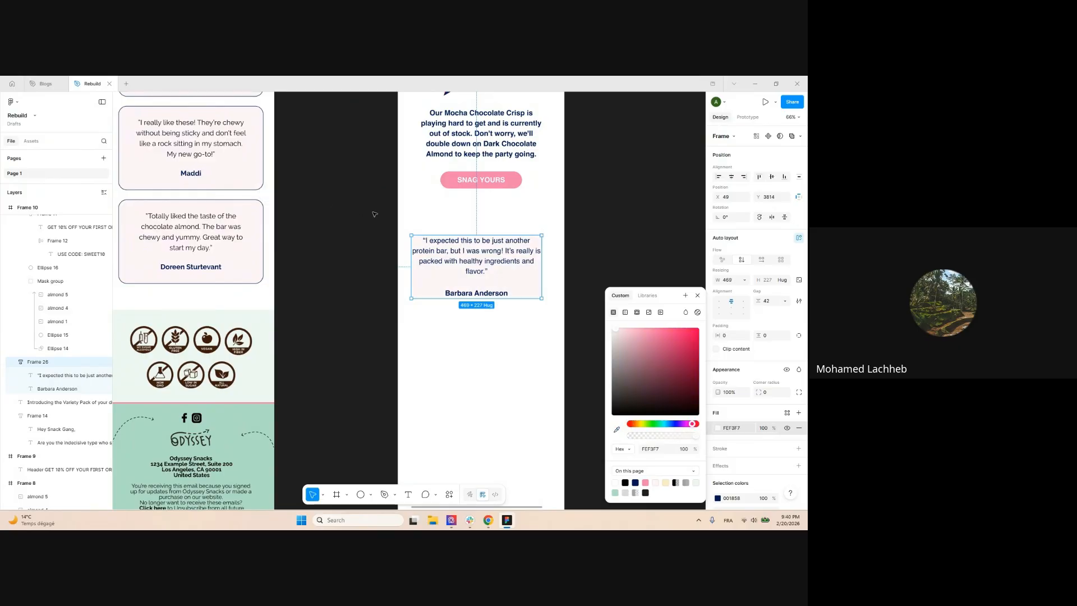
key(Escape)
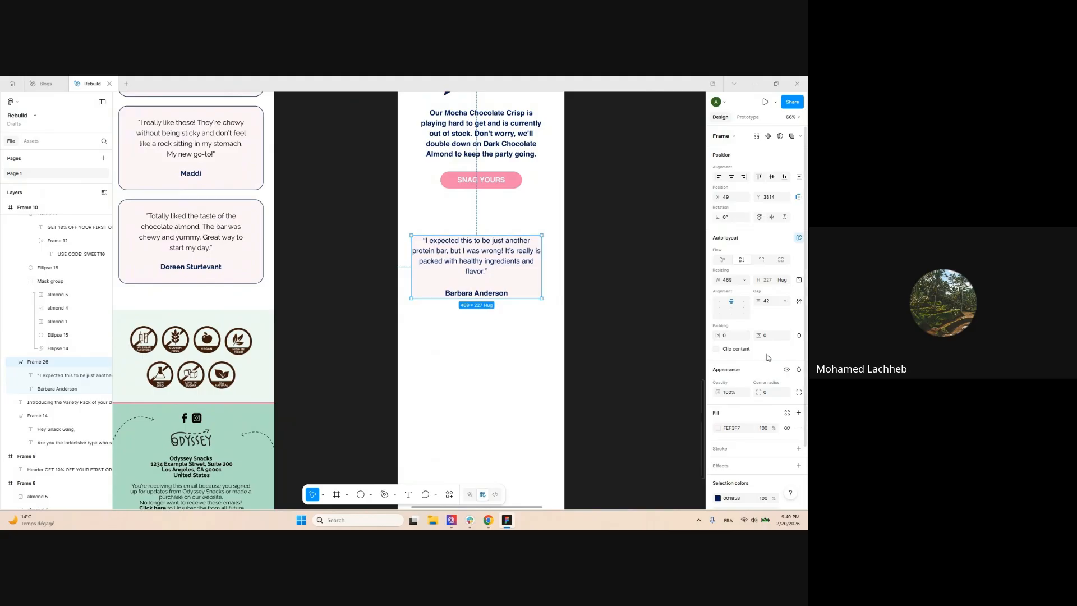
Give the testimonial card 36/26 padding, narrow its hug width so text wraps, and centre it horizontally
scroll(417, 245, up, 2)
scroll(476, 268, down, 5)
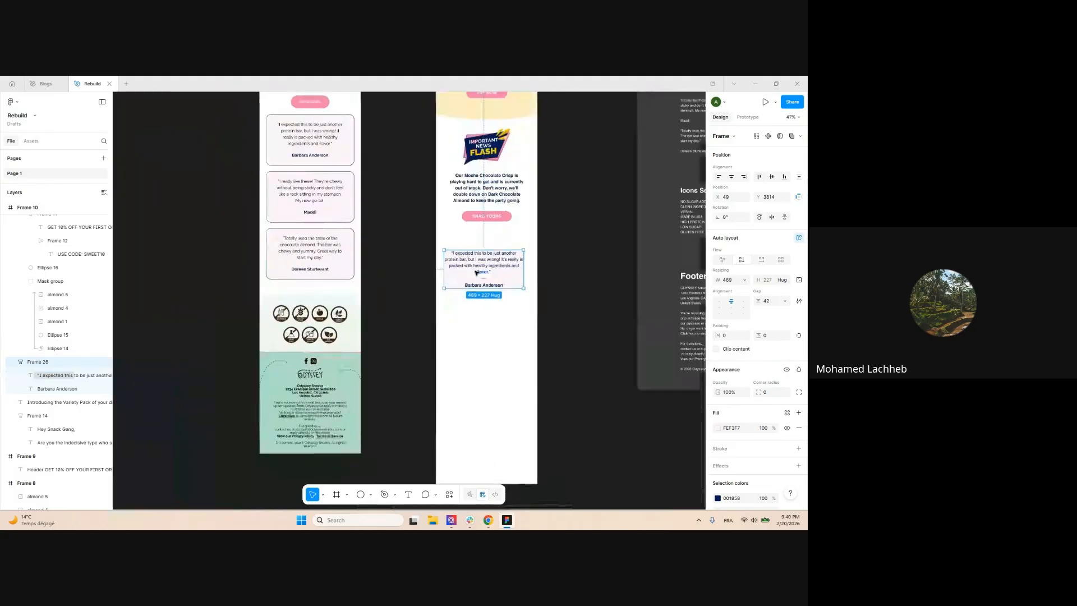
drag(758, 335, 730, 336)
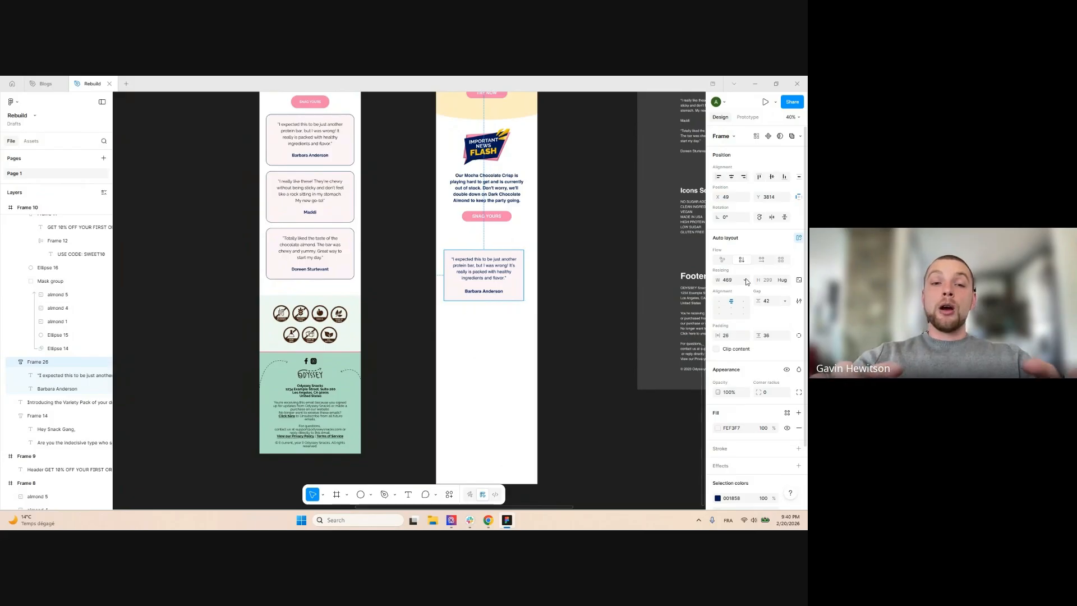
click(745, 280)
click(730, 291)
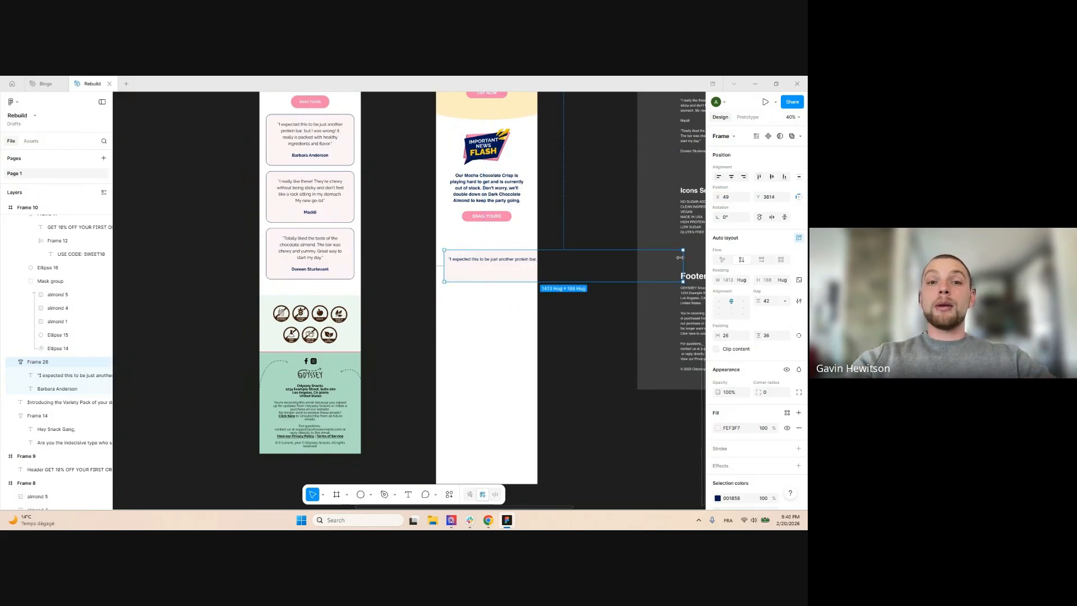
drag(686, 257, 535, 258)
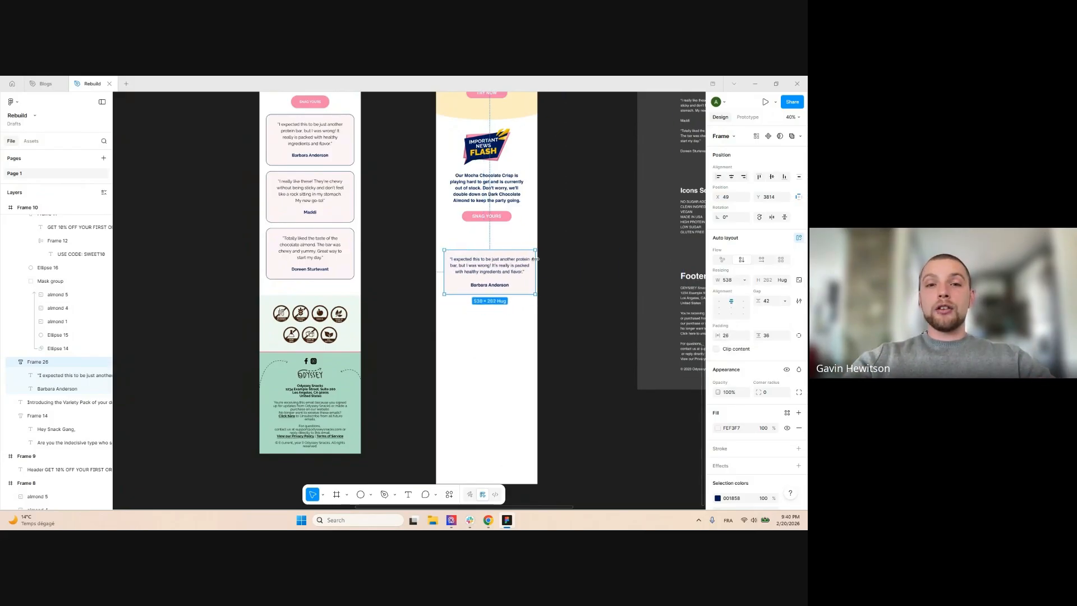
drag(760, 197, 751, 197)
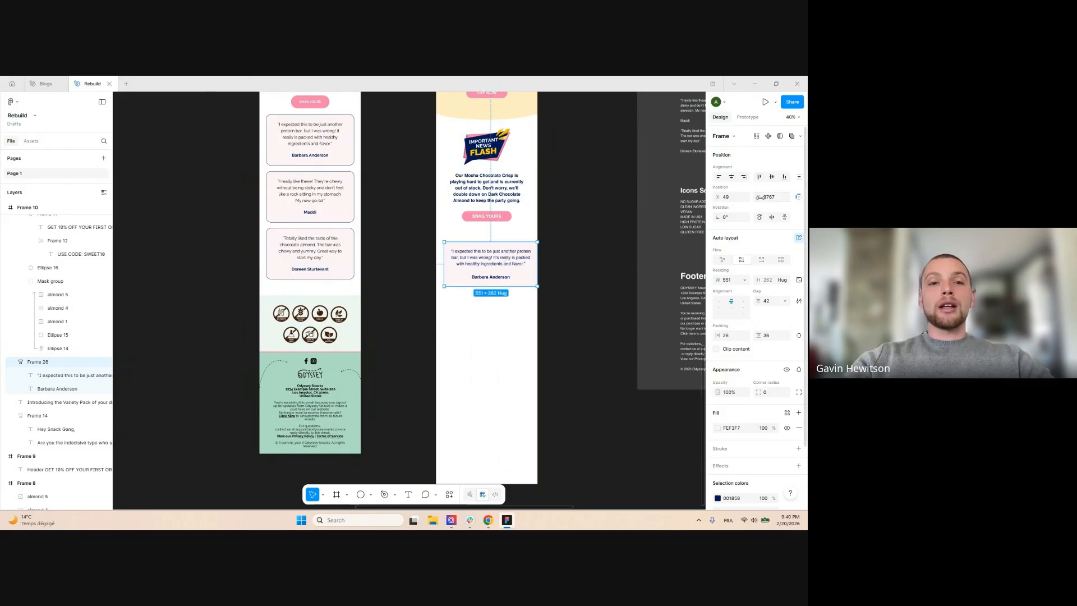
click(733, 178)
Round the card's corners to 23 and give it a 1-px black outline
scroll(551, 227, up, 3)
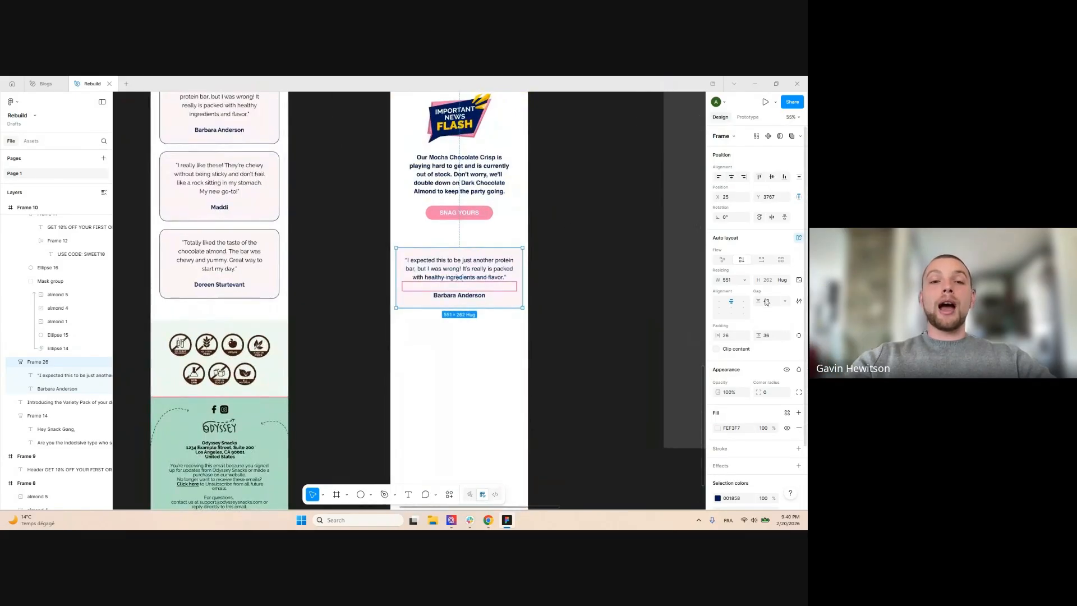
click(770, 393)
text(30)
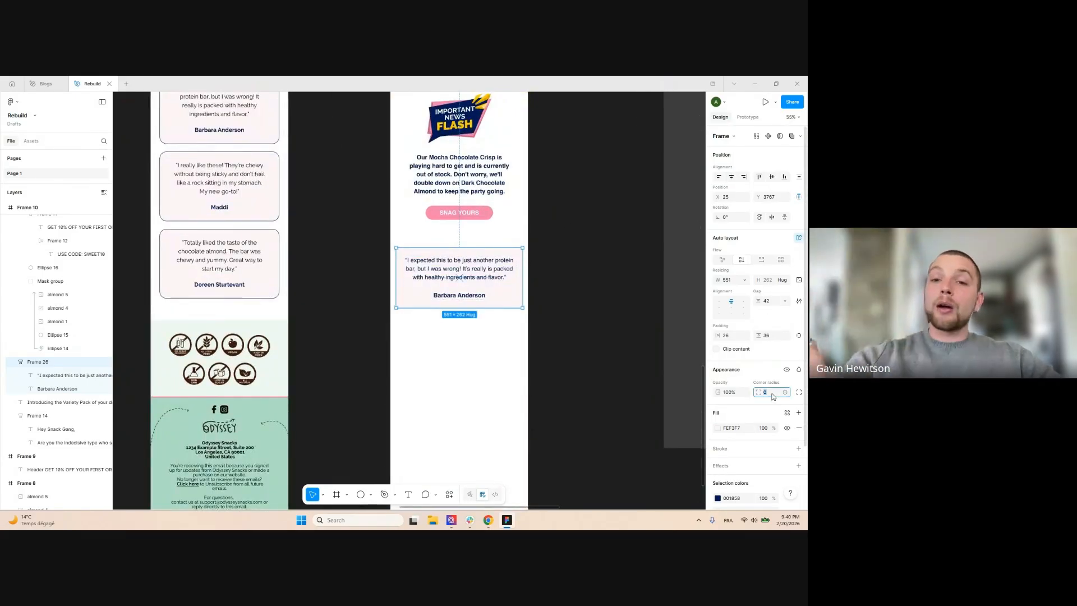
key(Return)
text(50)
key(Return)
text(23)
key(Return)
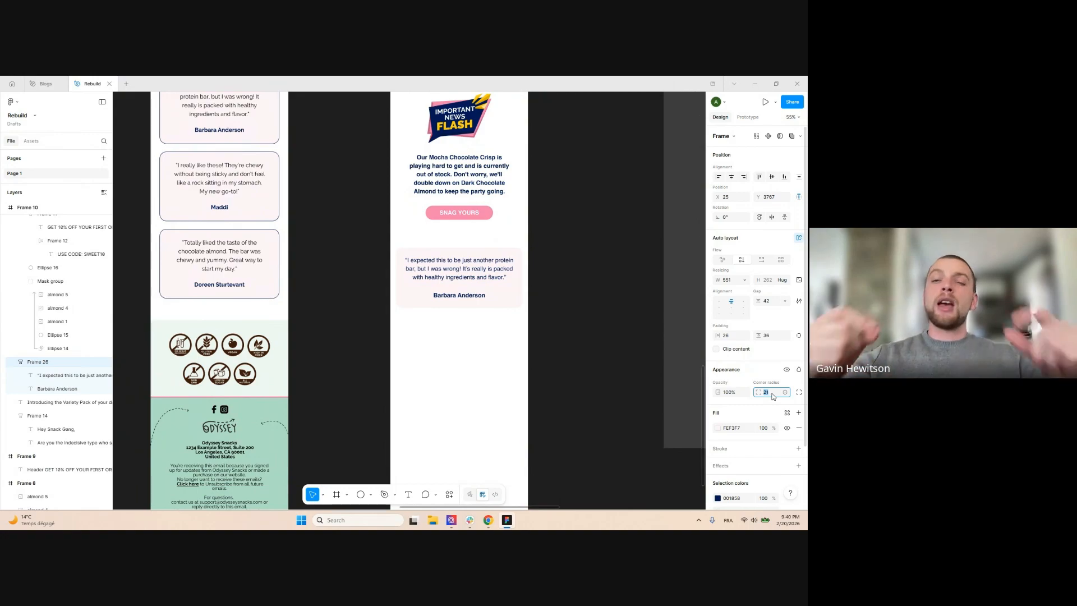
click(726, 452)
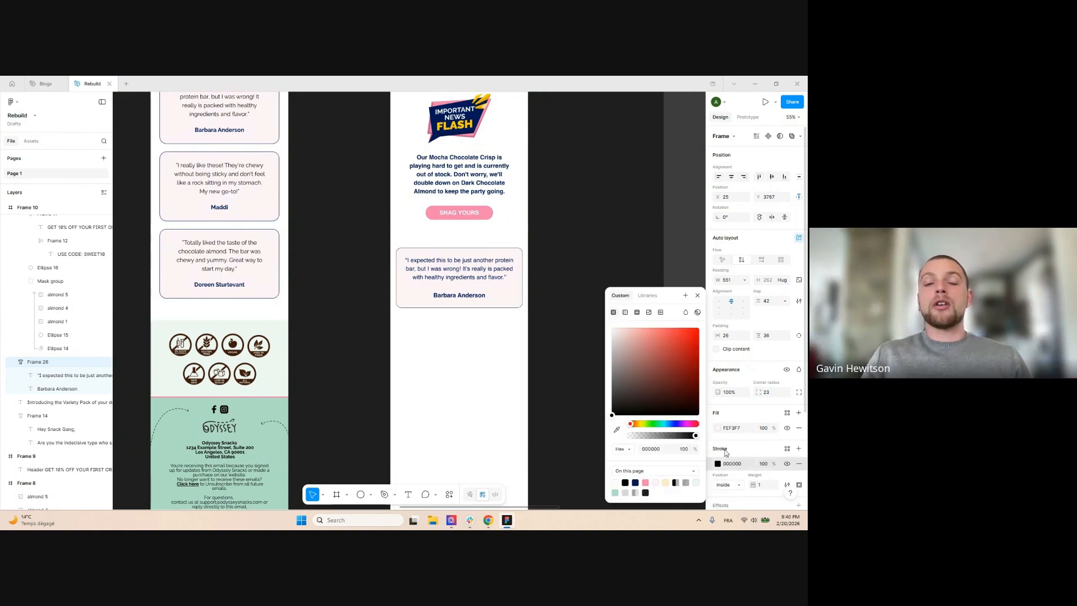
Alt-drag copies of the testimonial card downward to make three stacked cards
click(589, 251)
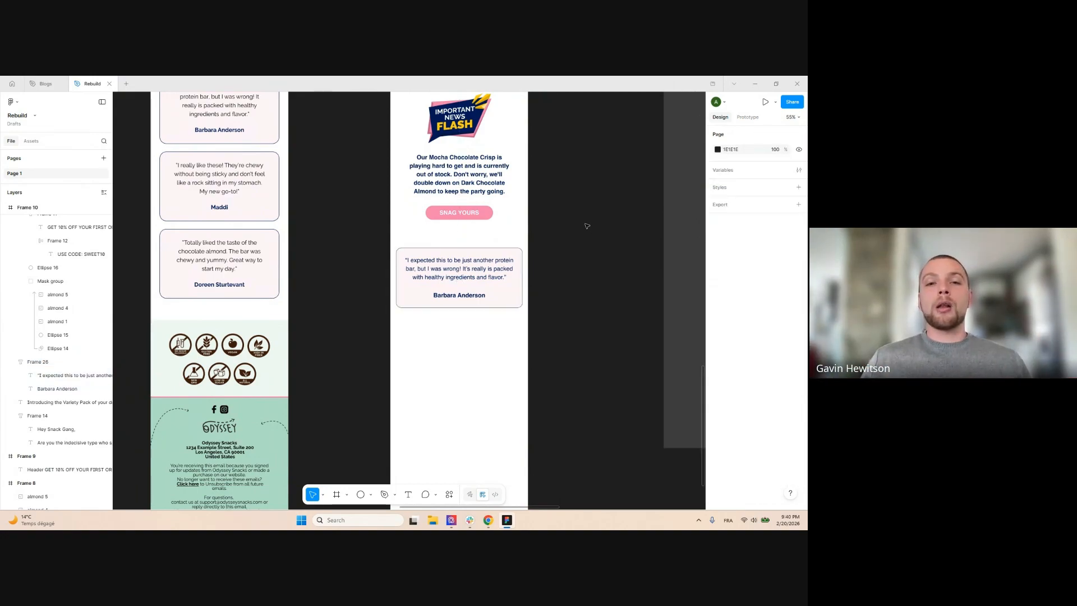
scroll(584, 226, down, 3)
scroll(583, 227, up, 4)
scroll(497, 248, down, 4)
drag(473, 263, 473, 362)
click(554, 239)
scroll(554, 239, down, 1)
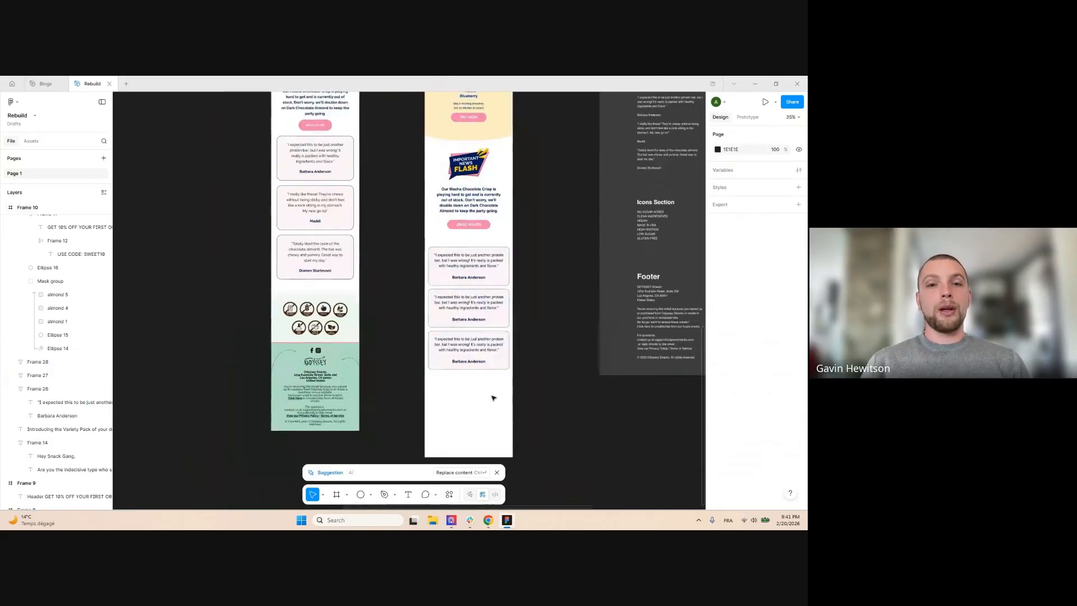
scroll(467, 421, up, 1)
scroll(450, 395, down, 1)
Wrap the three testimonial cards in an auto-layout frame with 24 spacing
drag(449, 403, 528, 238)
click(554, 271)
drag(448, 407, 508, 236)
click(469, 388)
key(shift+a)
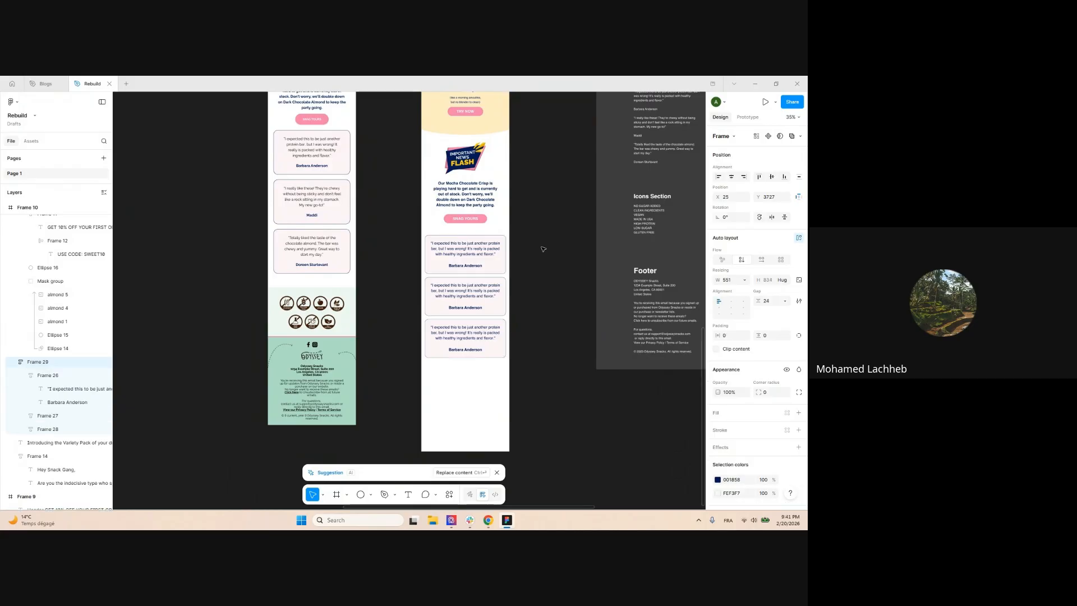
scroll(506, 245, up, 1)
scroll(528, 213, down, 2)
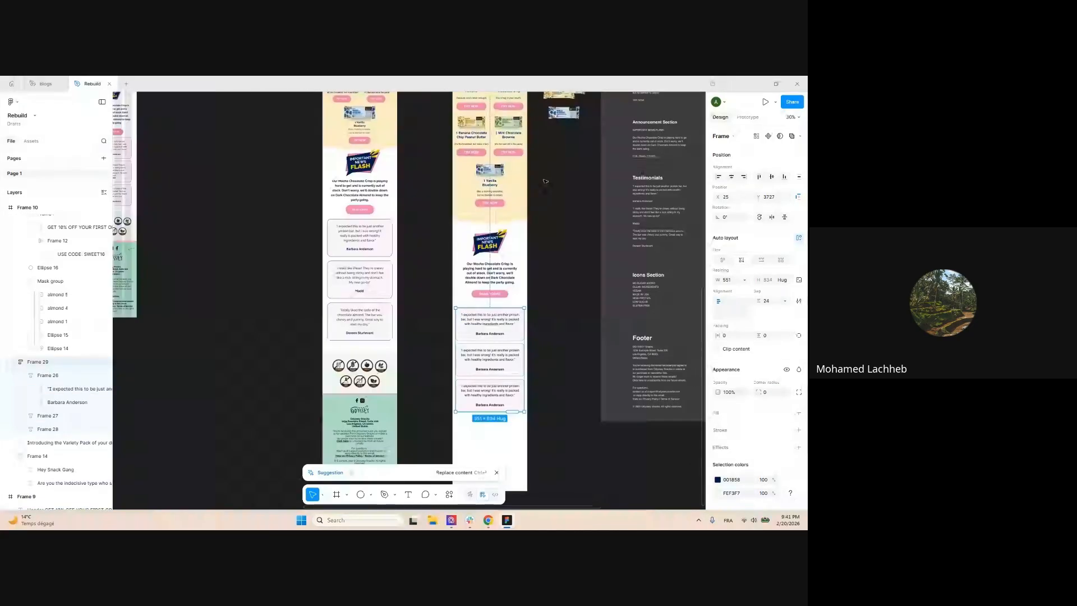
scroll(553, 331, up, 1)
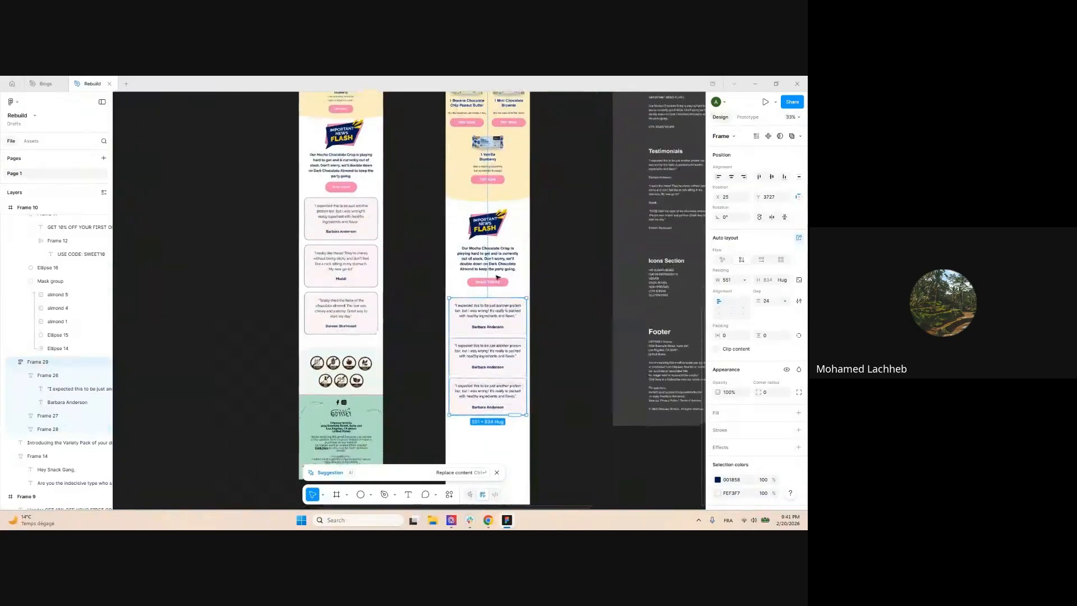
click(562, 308)
scroll(476, 321, down, 1)
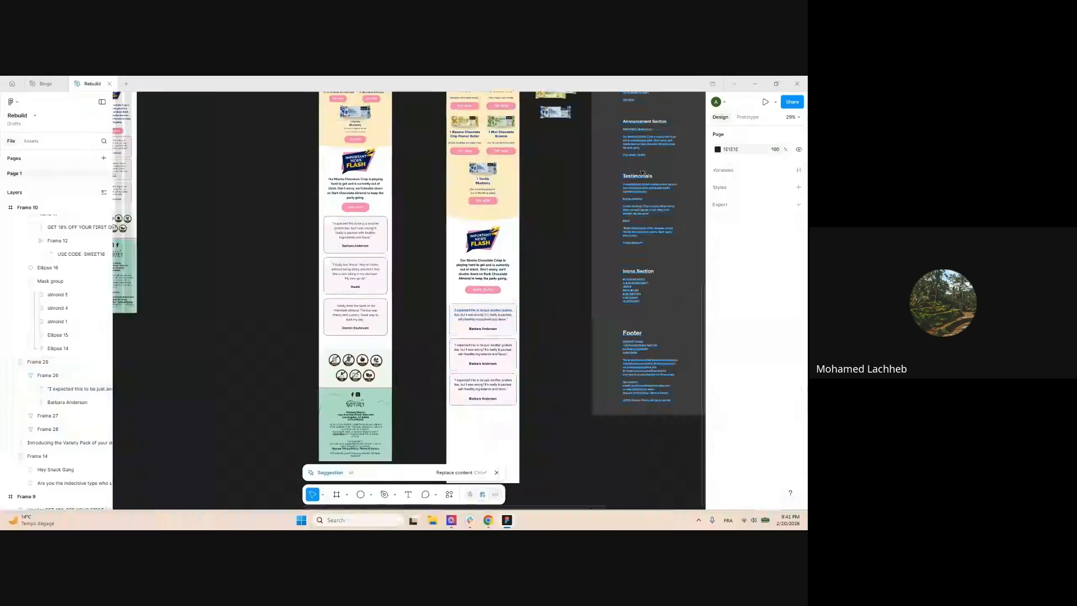
double_click(637, 145)
scroll(542, 309, up, 2)
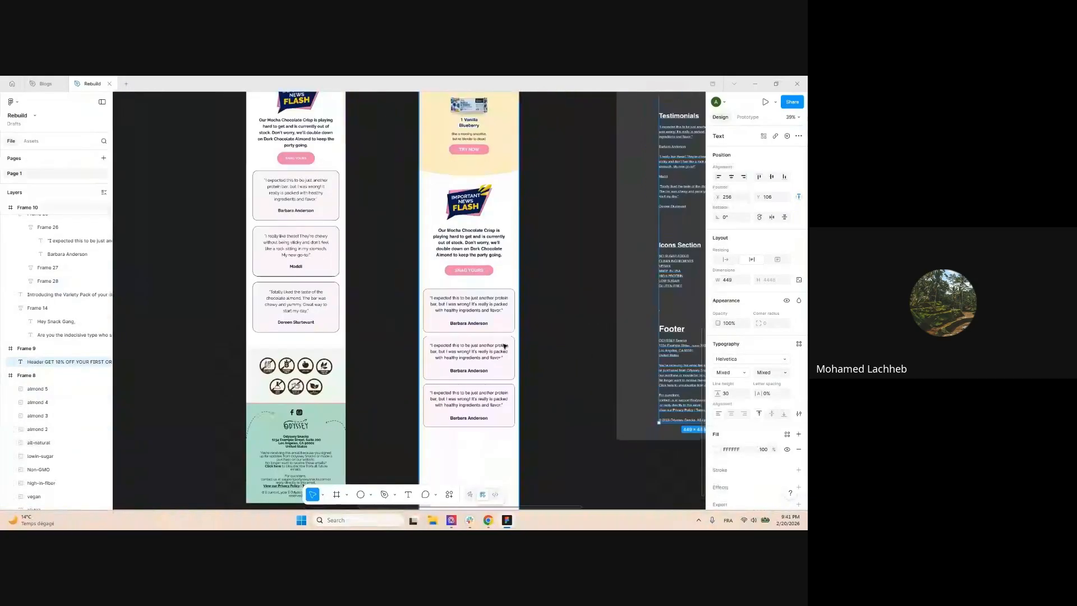
double_click(469, 304)
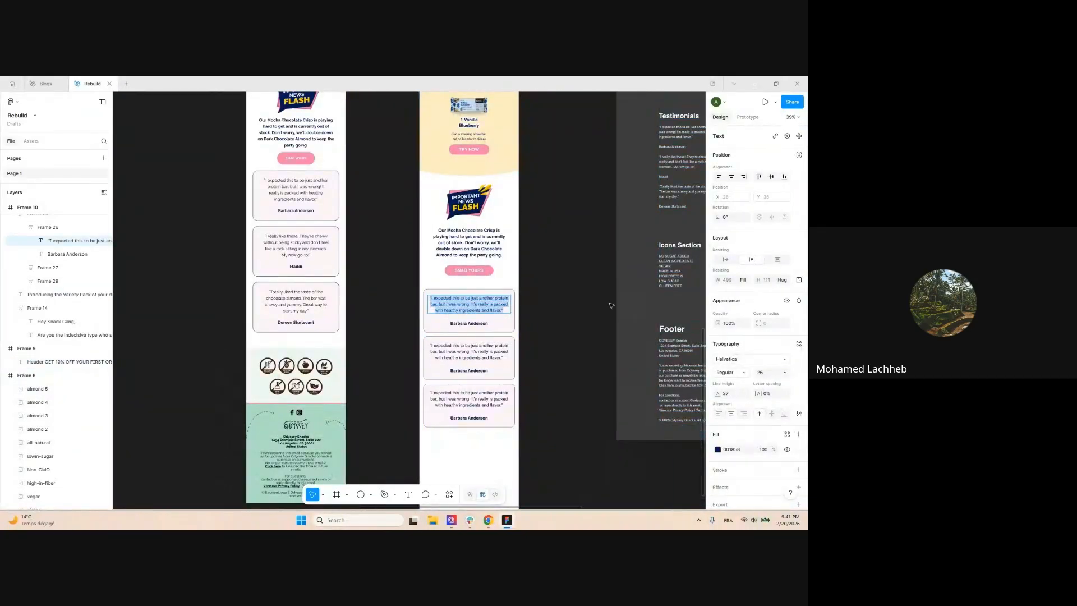
text(Our Mocha Chocolate Crisp is playing hard to get and is currently out of stock. Don't worry, we'll double down on Dark Chocolate Almond to keep the party going.)
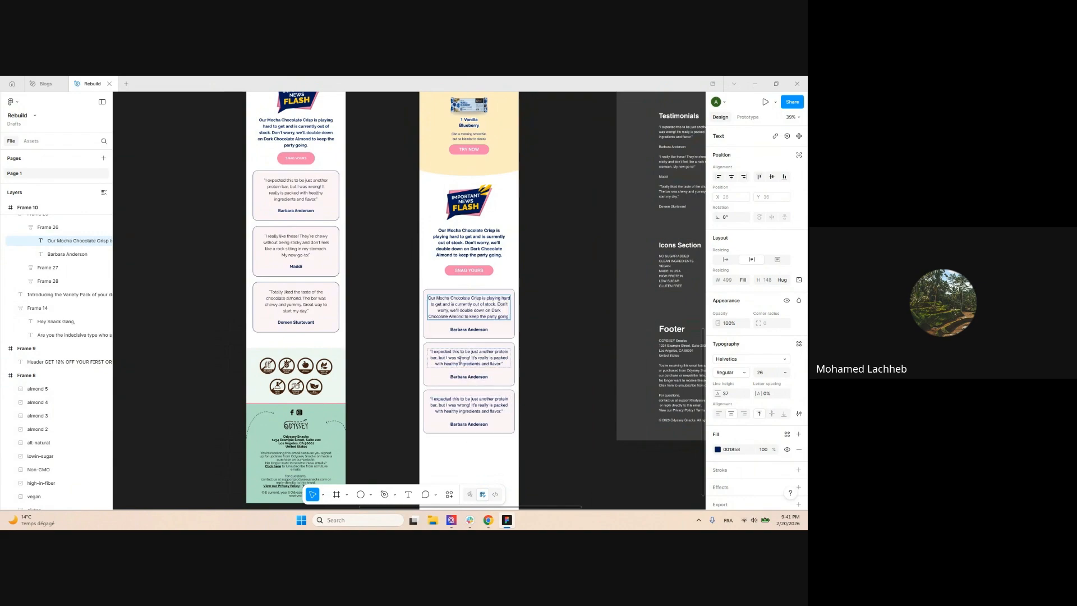
key(ctrl+z)
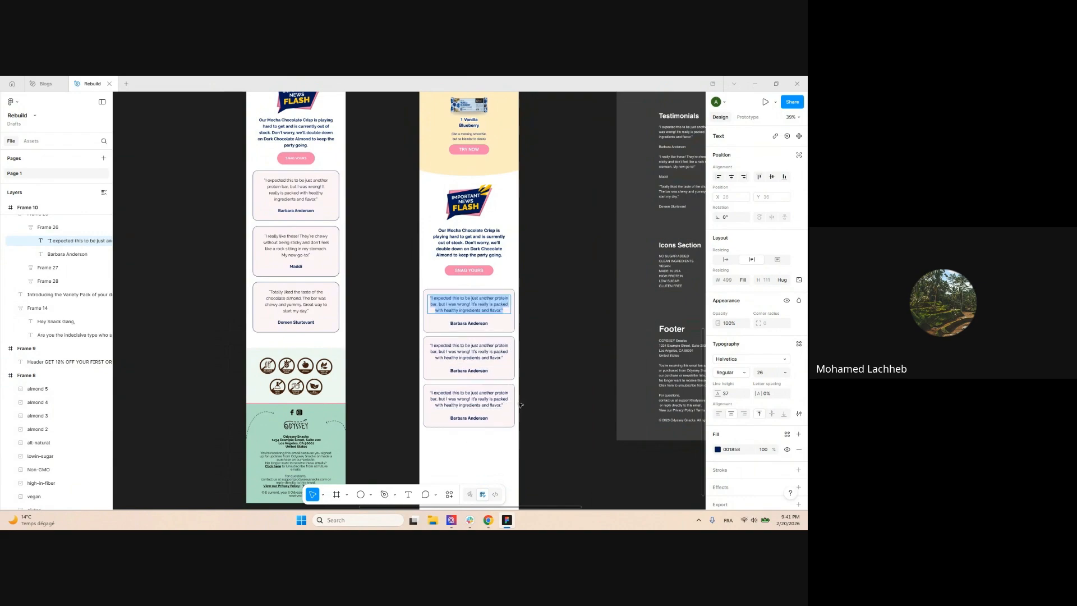
click(543, 304)
scroll(530, 311, up, 4)
scroll(506, 327, down, 3)
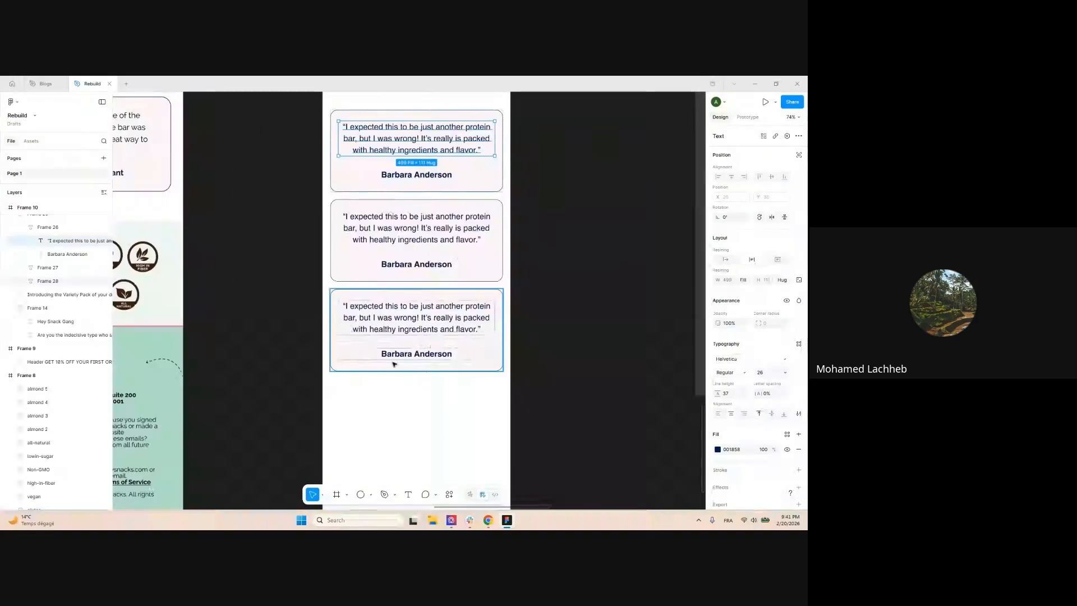
scroll(458, 331, down, 8)
Select the seven badge icons in Frame 8 and copy them below the mobile testimonial cards
scroll(514, 272, up, 3)
click(515, 273)
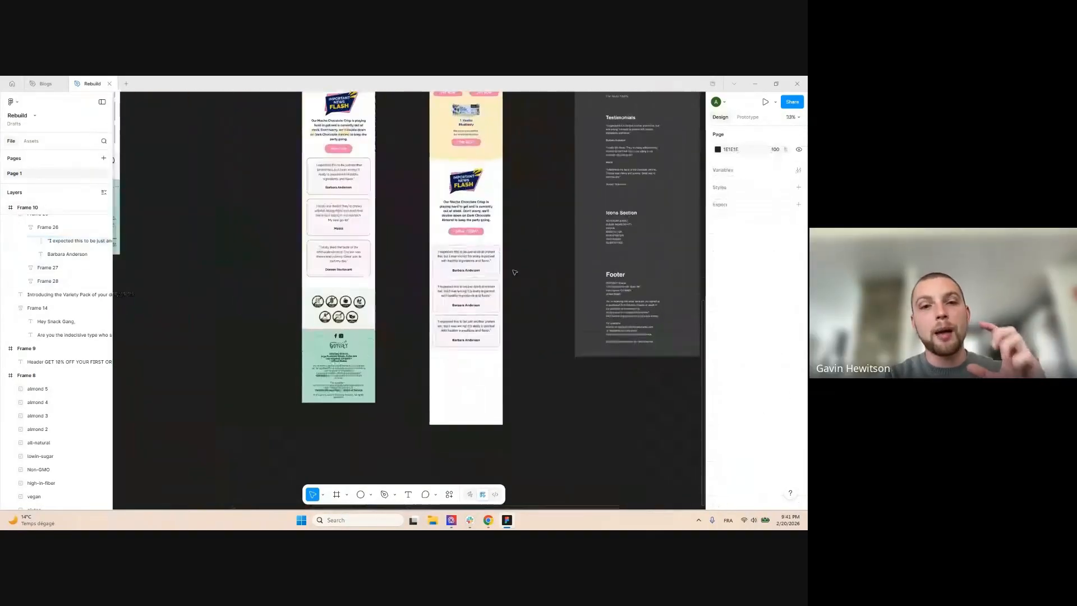
scroll(514, 273, up, 3)
scroll(545, 288, down, 2)
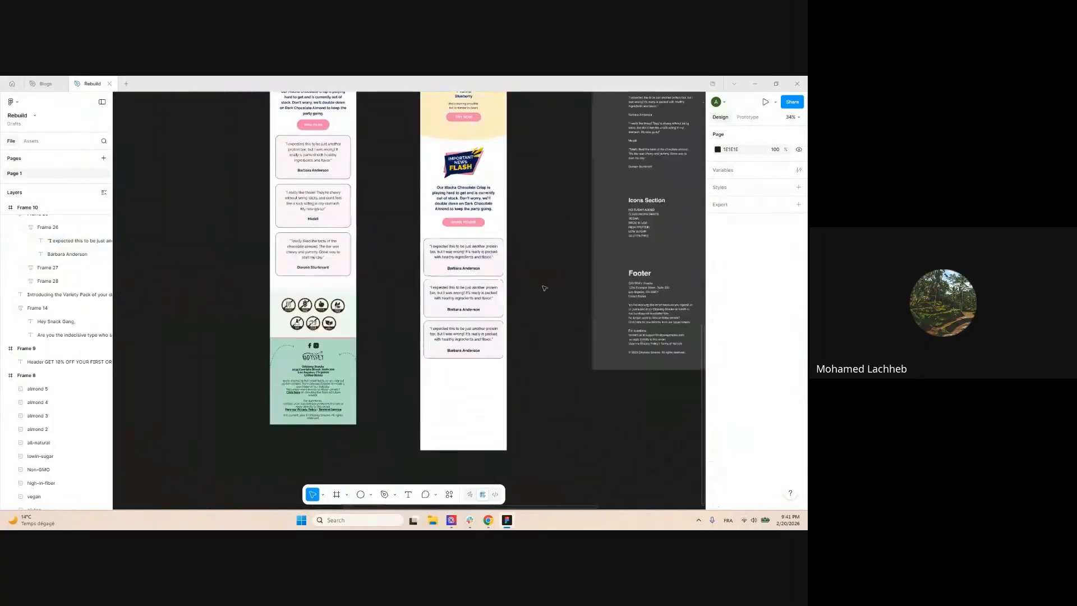
scroll(544, 275, up, 1)
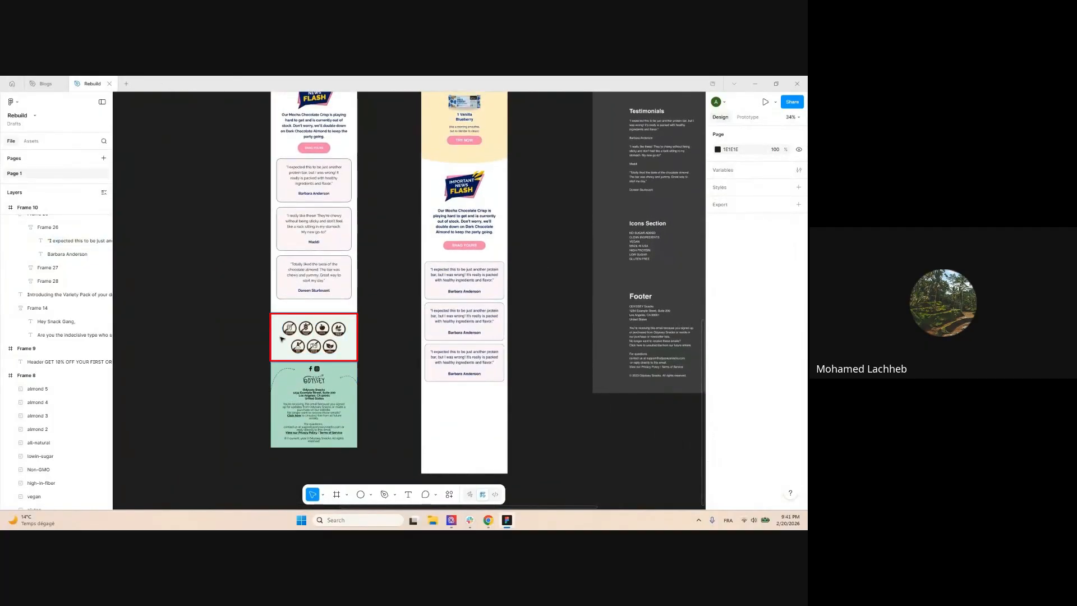
scroll(541, 301, down, 4)
scroll(547, 307, up, 4)
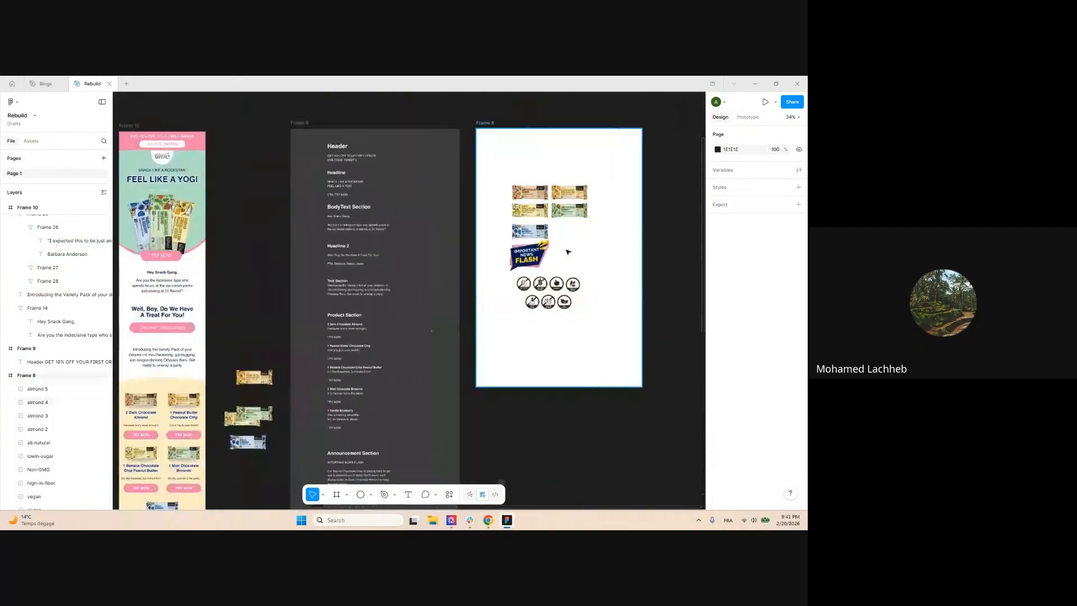
drag(511, 283, 468, 321)
scroll(600, 280, down, 4)
scroll(480, 376, down, 3)
scroll(445, 330, up, 5)
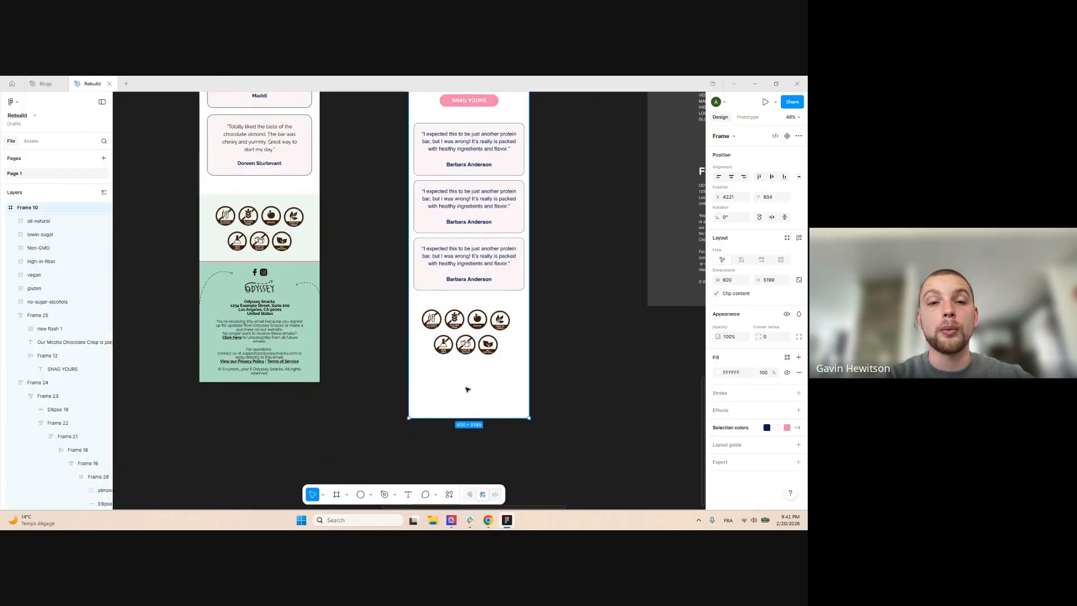
scroll(466, 390, up, 4)
Align the top four badges and the bottom three badges along their rows
drag(365, 238, 568, 271)
click(772, 178)
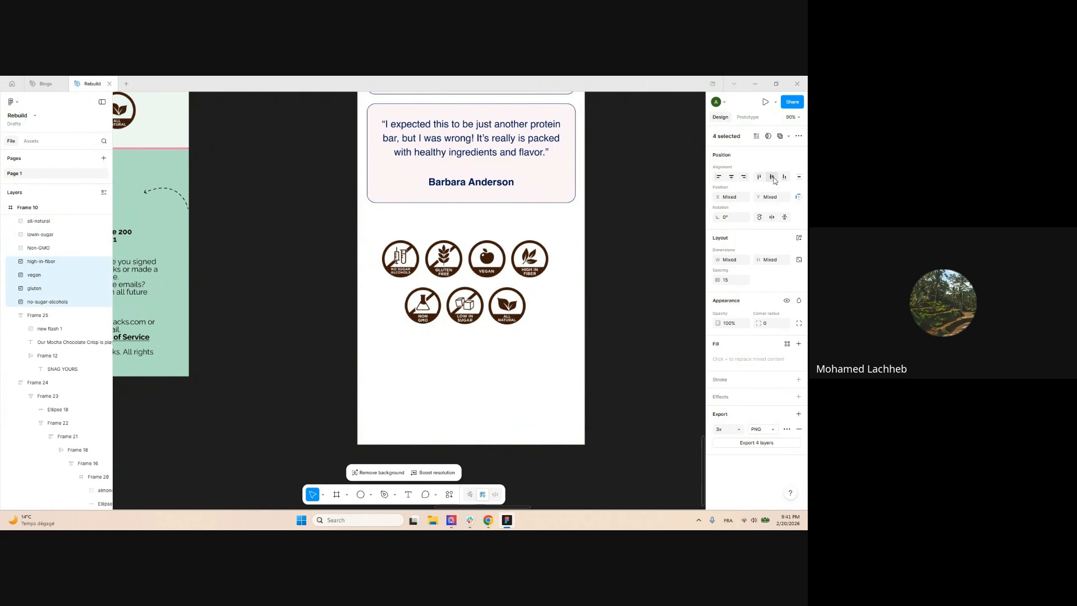
drag(418, 354, 565, 286)
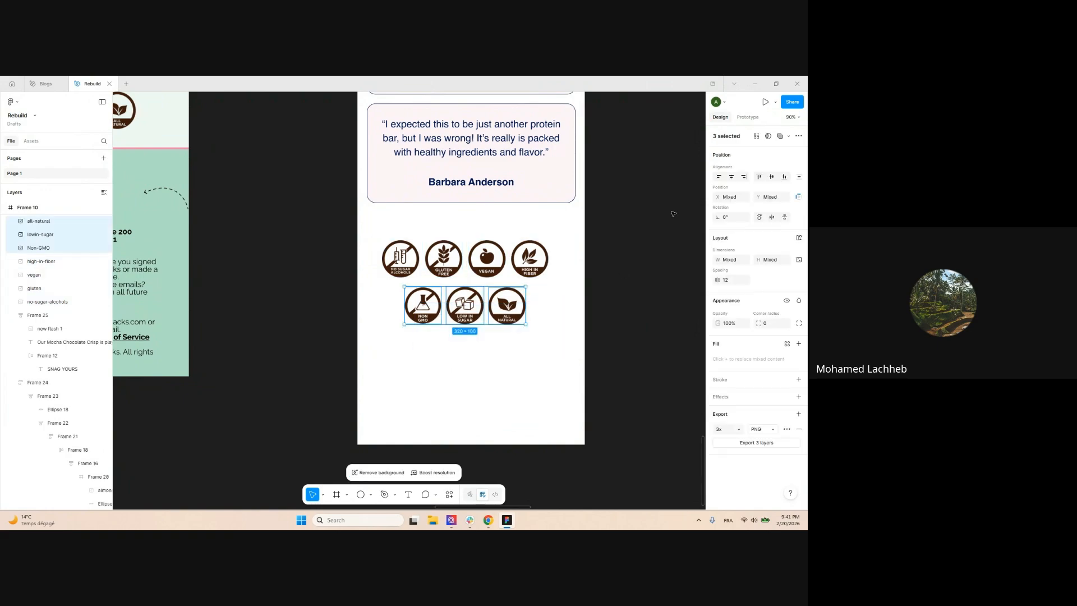
click(773, 177)
scroll(599, 312, down, 3)
Wrap the top four and bottom three badges in auto-layout rows, stacked vertically
drag(475, 328, 623, 262)
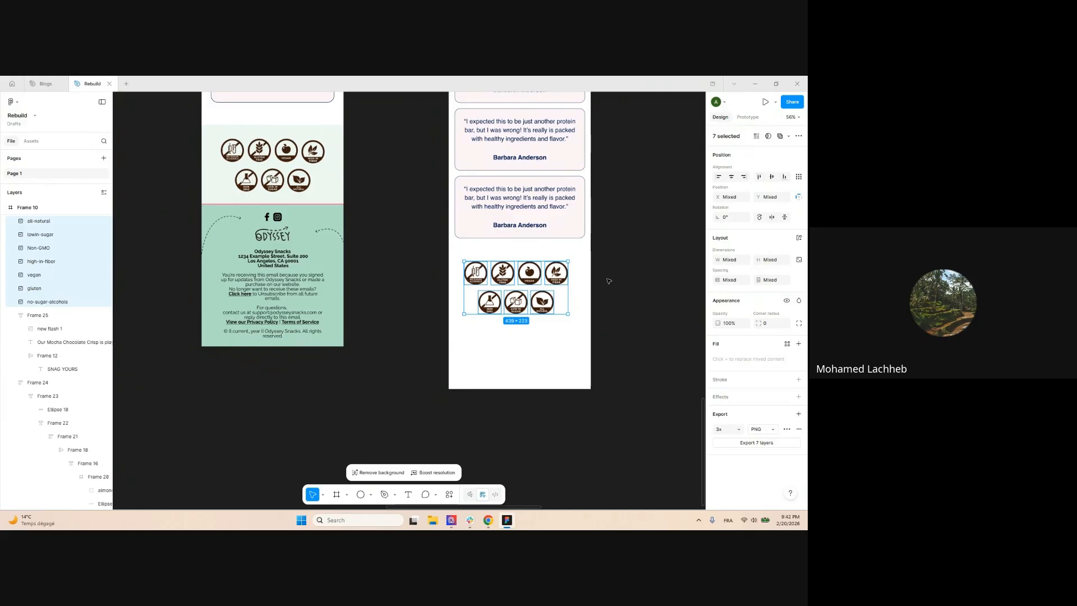
click(609, 328)
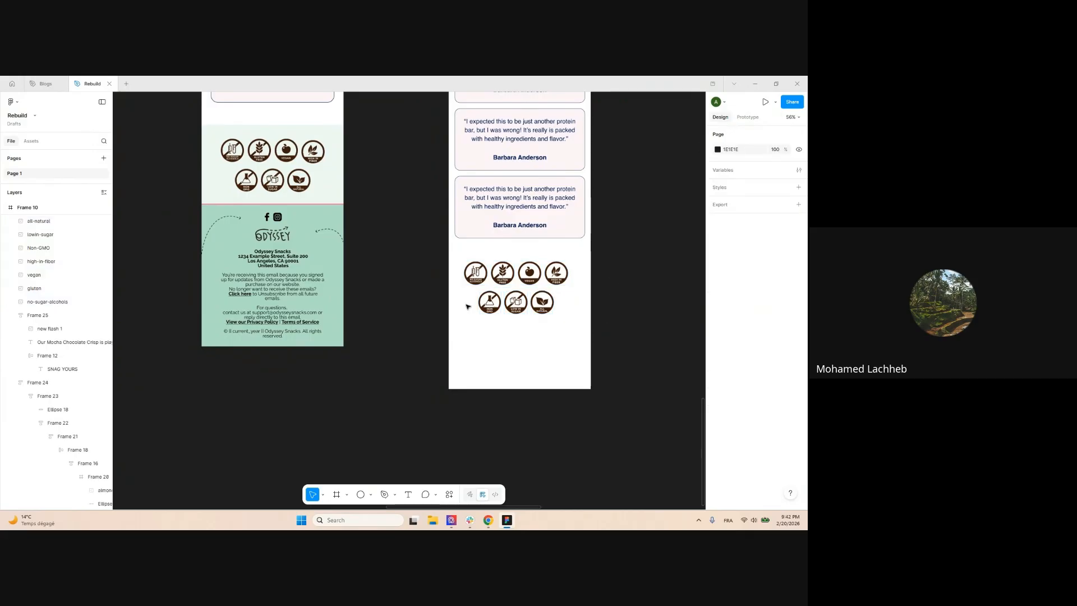
drag(469, 307, 590, 306)
key(shift+a)
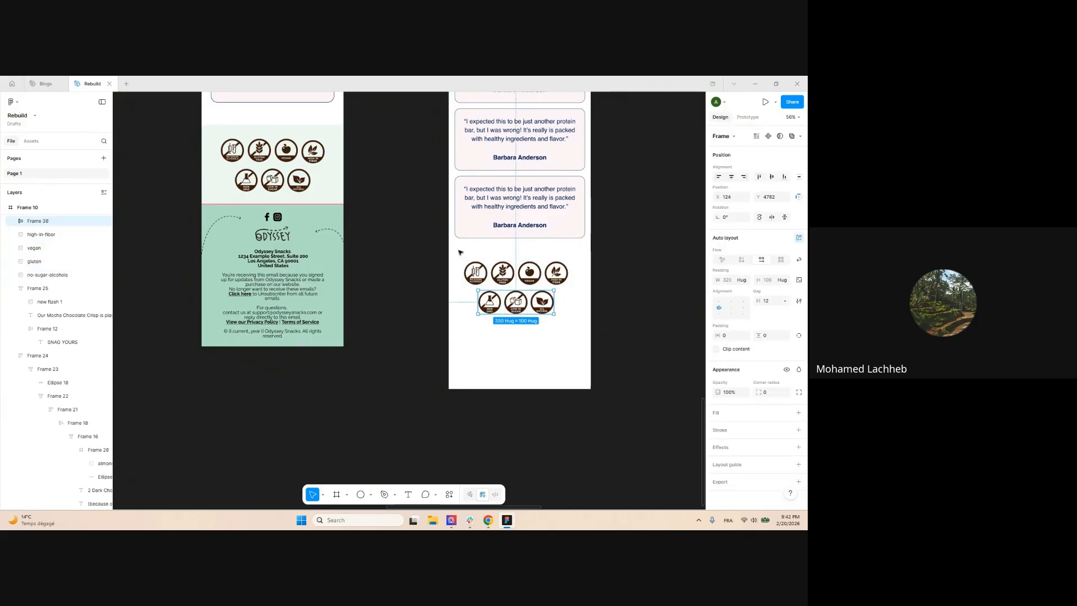
drag(447, 268, 606, 274)
key(shift+a)
scroll(609, 273, up, 5)
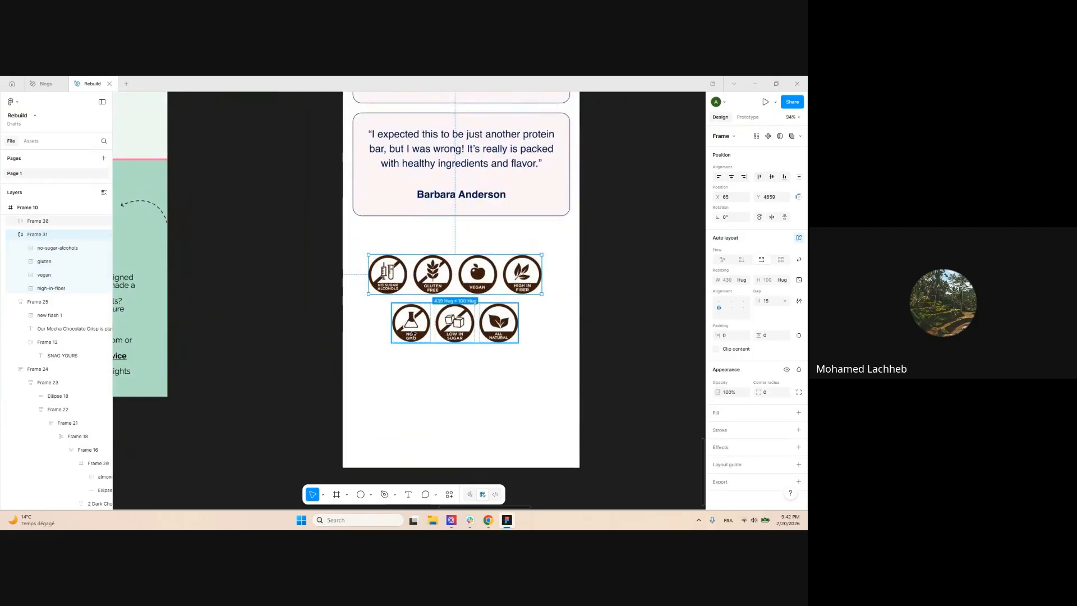
shift+click(483, 331)
key(shift+a)
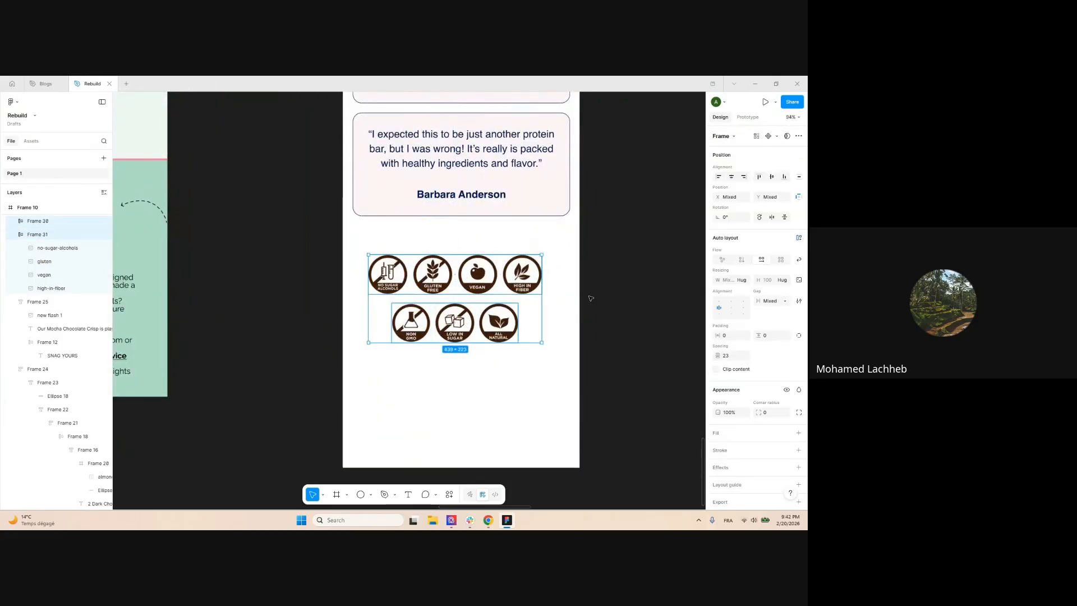
Centre the icon section horizontally and fill it with pale green EFF8F3 sampled from the desktop icons
click(731, 177)
click(798, 413)
click(718, 428)
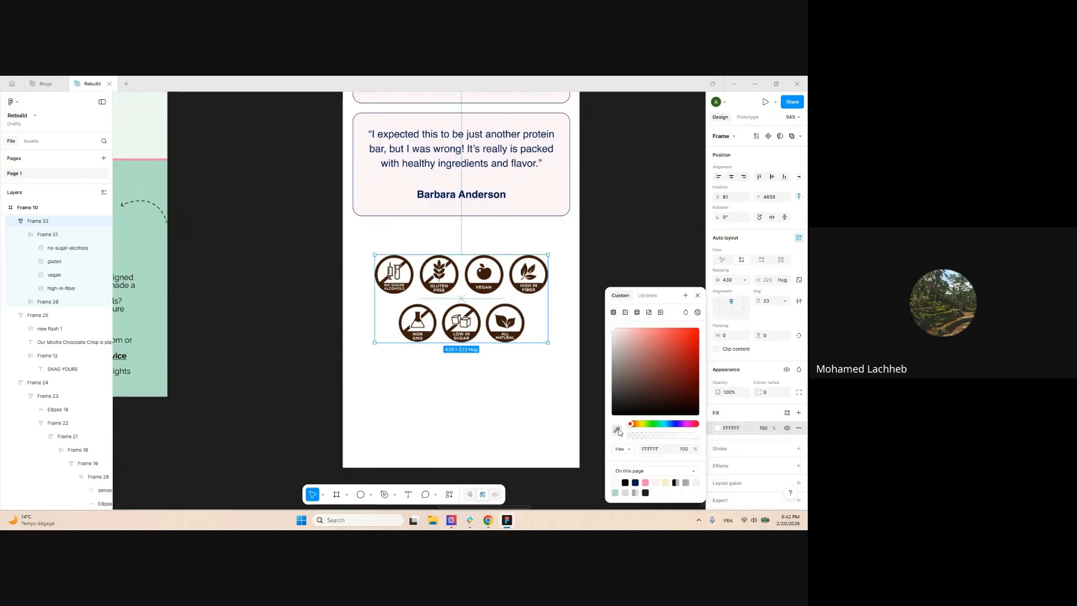
click(617, 431)
scroll(458, 300, down, 2)
click(233, 163)
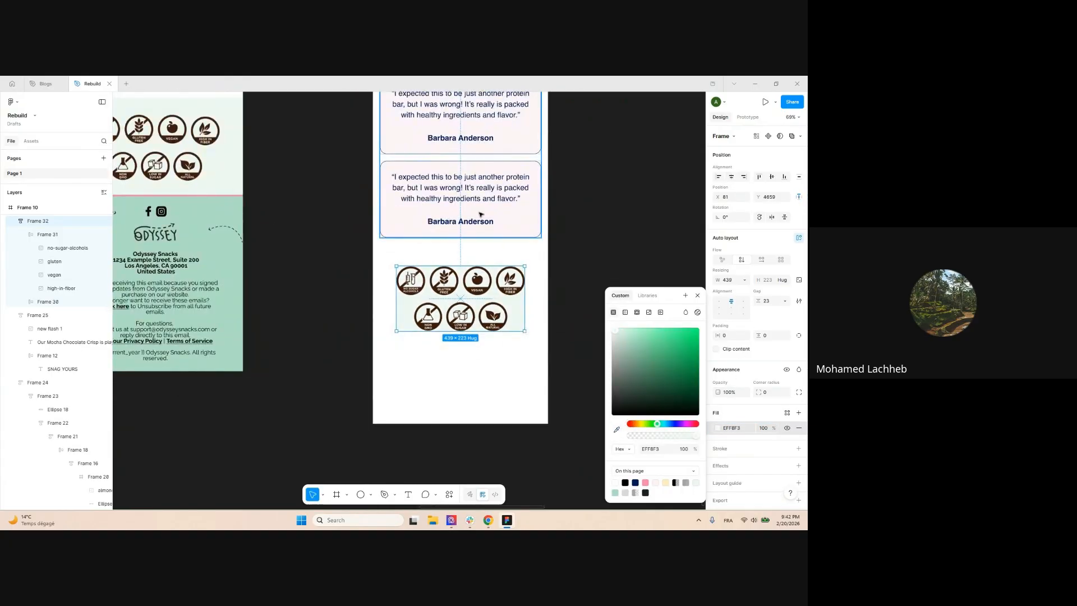
scroll(308, 205, down, 4)
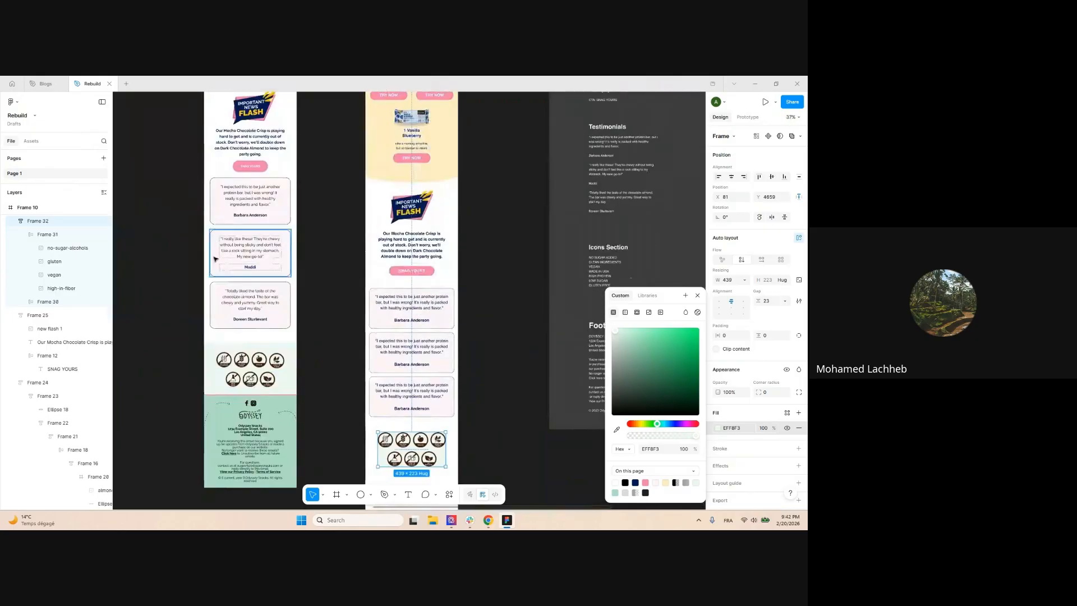
scroll(251, 381, down, 1)
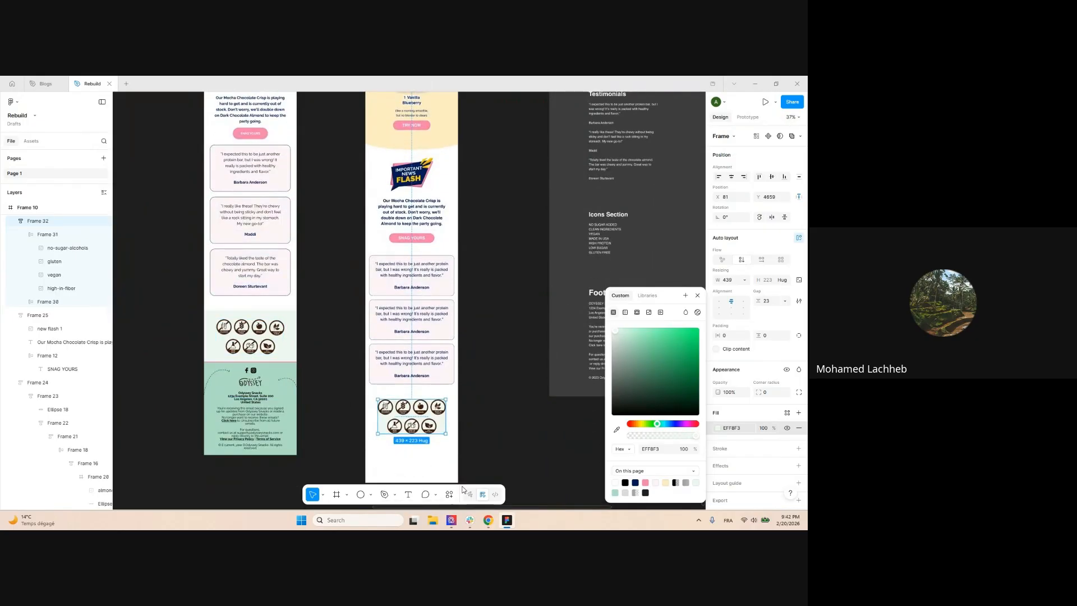
Glance at the Odyssey Snacks website in the browser, then return to Figma
mouse_move(486, 522)
click(508, 465)
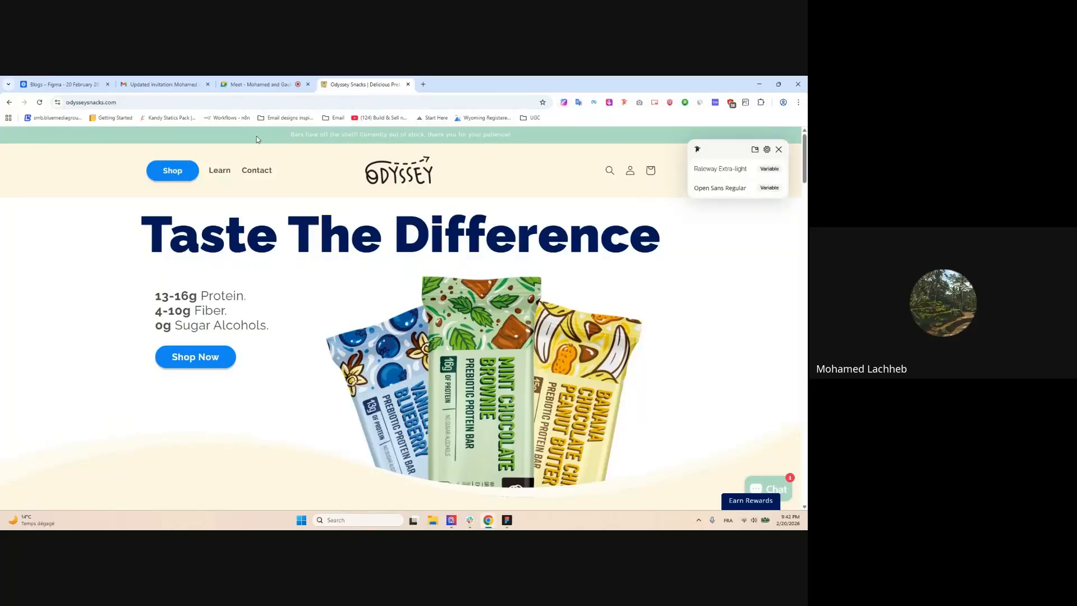
scroll(404, 218, down, 3)
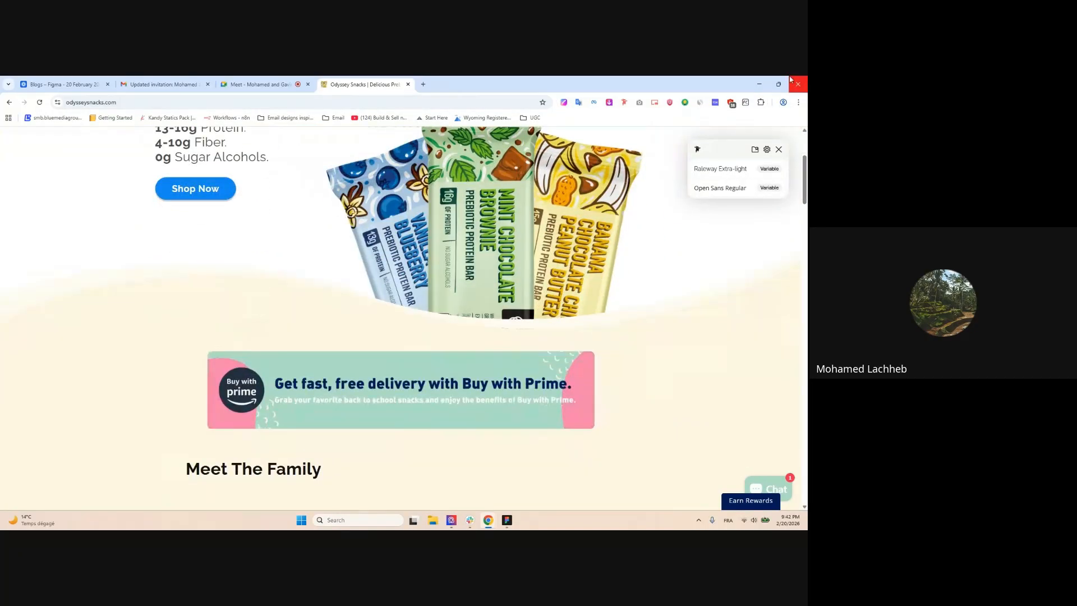
click(759, 83)
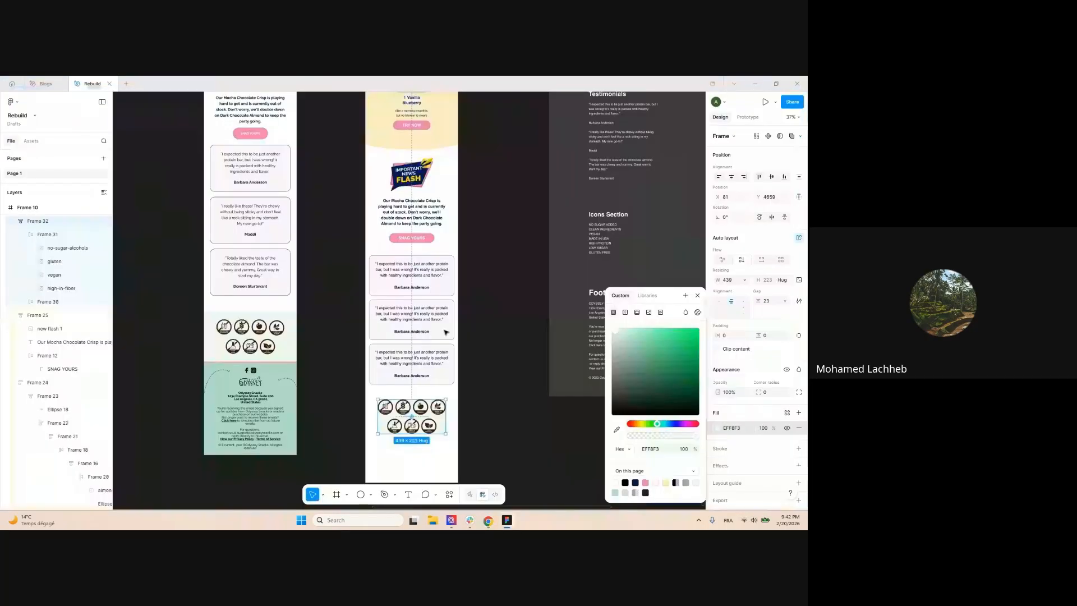
Stretch the green icon section to the full 600 width
click(530, 325)
scroll(538, 325, down, 2)
click(499, 330)
scroll(508, 327, up, 2)
drag(501, 326, 518, 326)
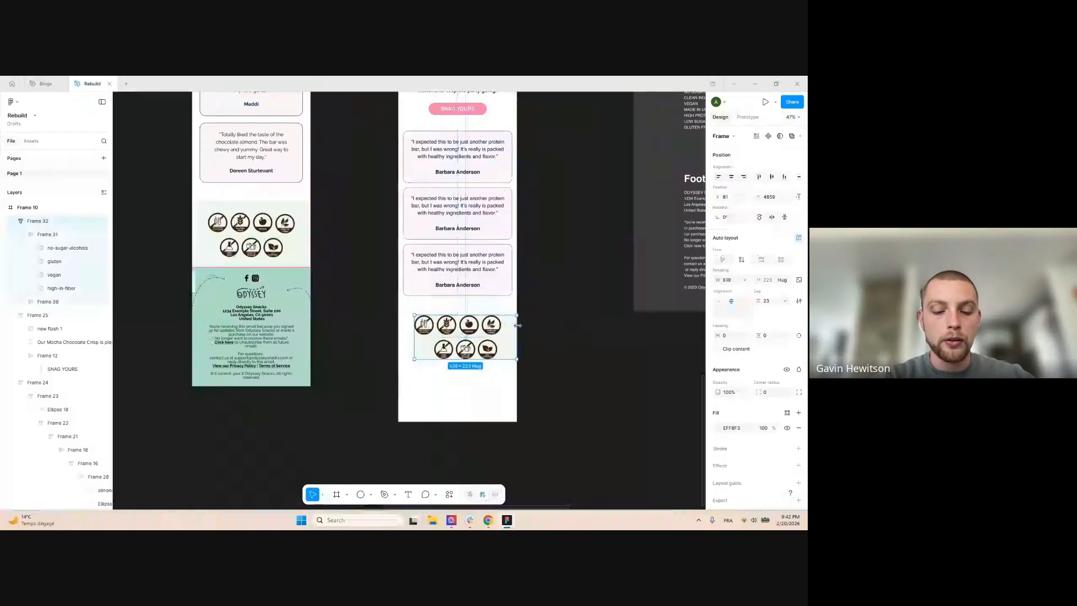
scroll(382, 333, up, 2)
drag(432, 328, 404, 328)
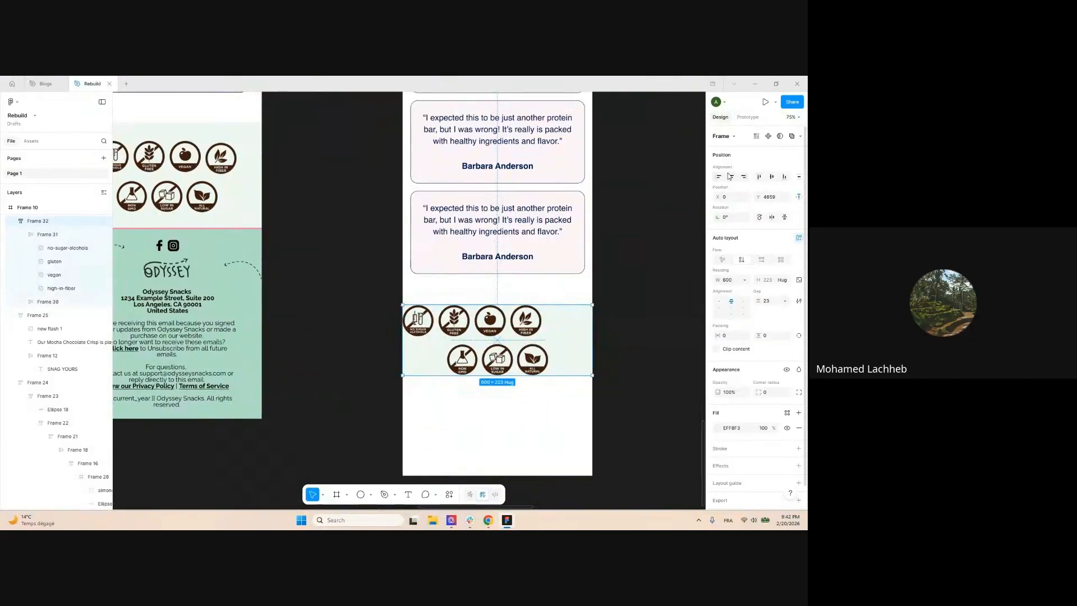
Centre the icons within their row and add vertical padding around the icon section
double_click(543, 328)
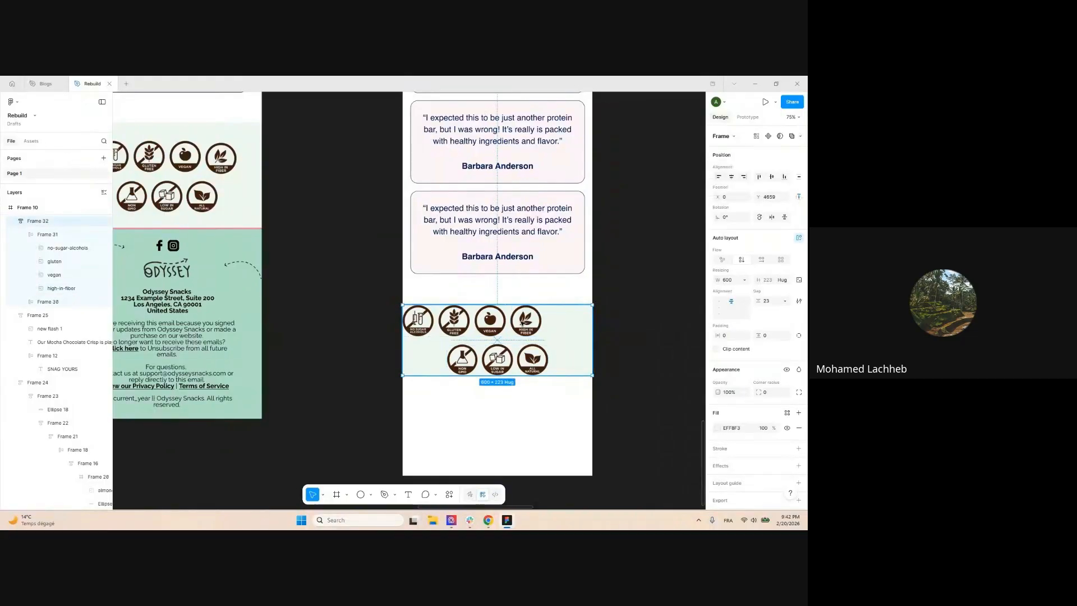
click(731, 308)
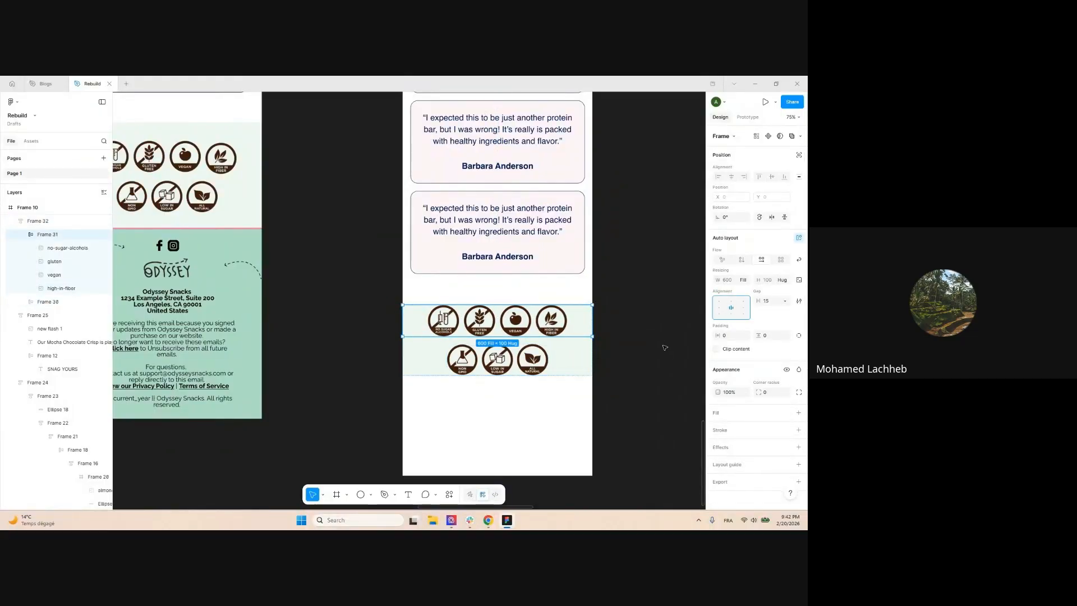
click(662, 346)
click(584, 329)
drag(760, 336, 794, 337)
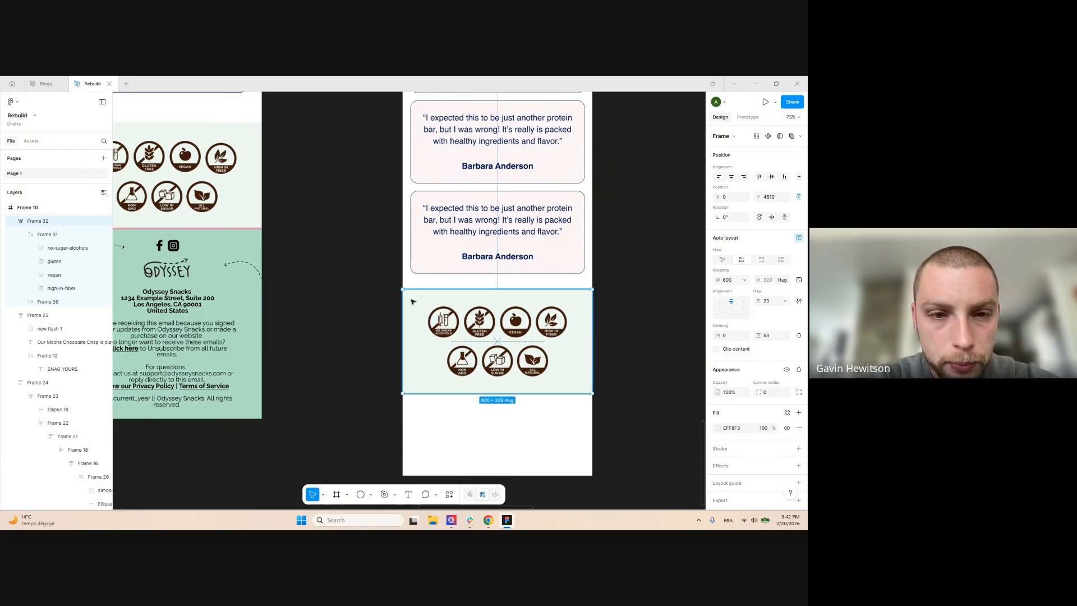
scroll(561, 342, down, 5)
click(556, 360)
scroll(363, 341, down, 2)
scroll(445, 250, up, 4)
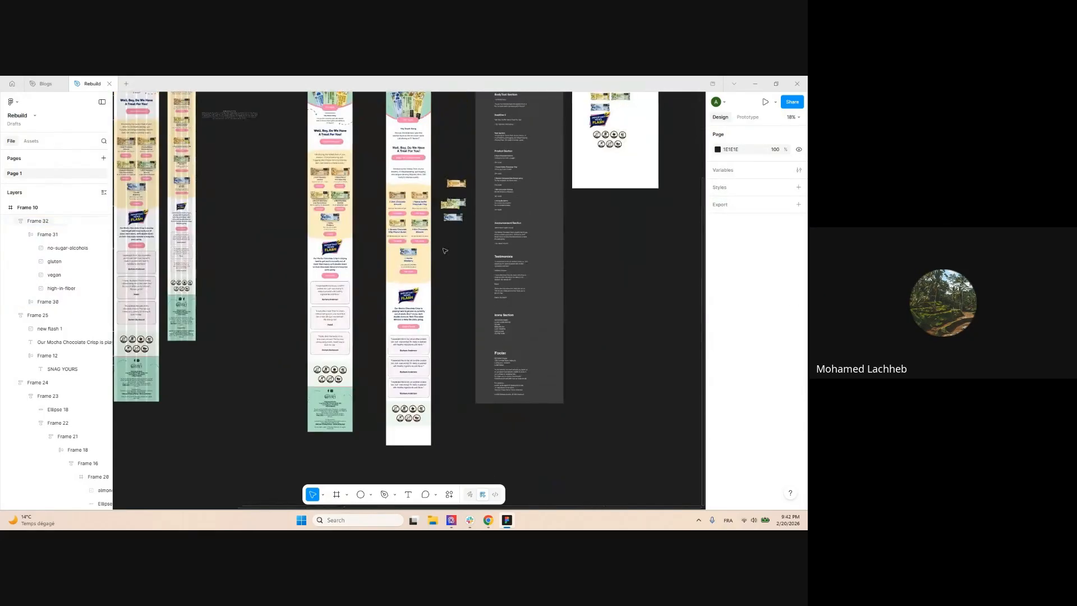
Extend the mobile email frame's bottom edge down to 6257, then switch to the Odyssey Snacks website
click(404, 134)
scroll(469, 149, down, 3)
scroll(469, 148, down, 2)
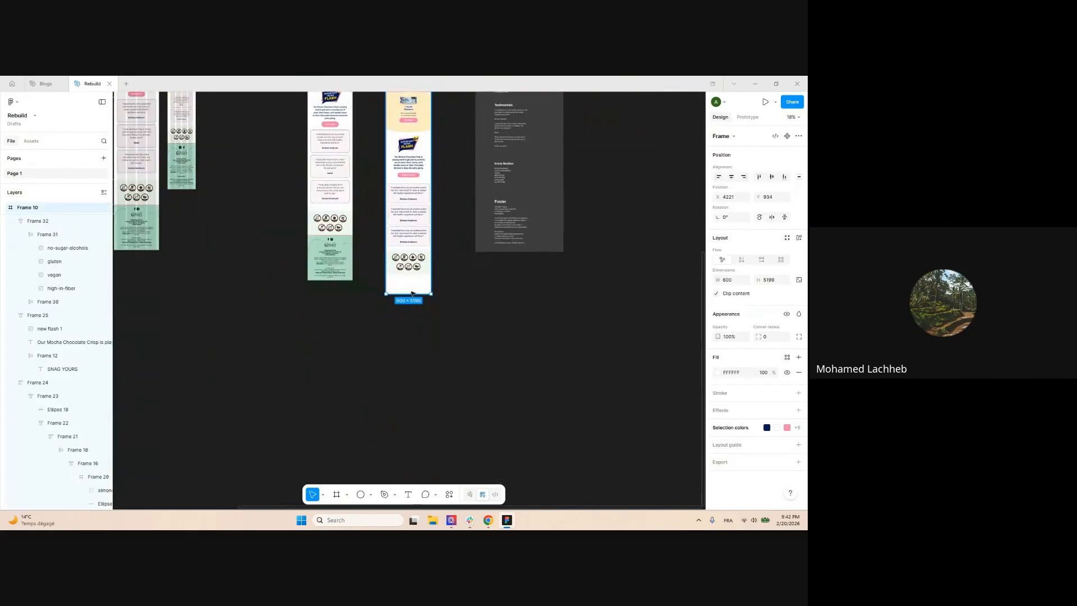
drag(409, 308, 408, 374)
click(493, 332)
scroll(483, 298, up, 3)
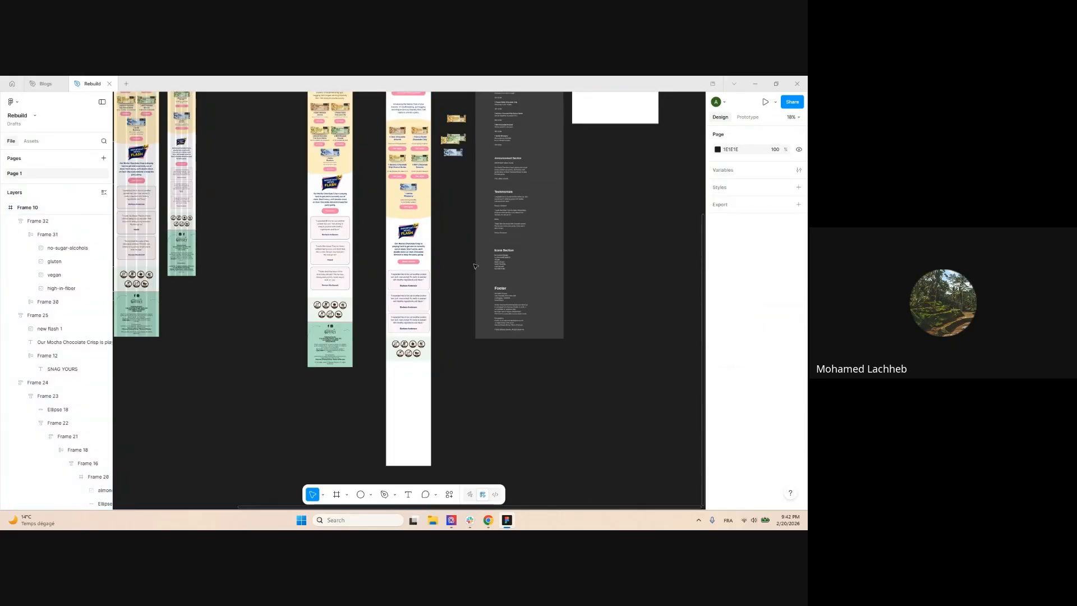
scroll(450, 370, down, 4)
ctrl+scroll(474, 190, up, 6)
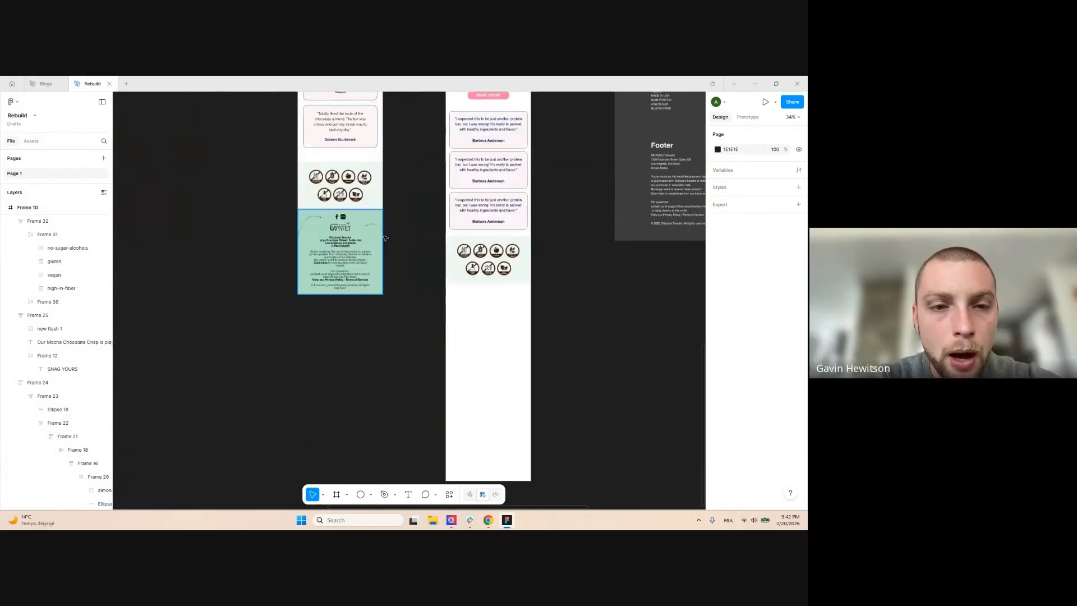
ctrl+scroll(404, 252, down, 2)
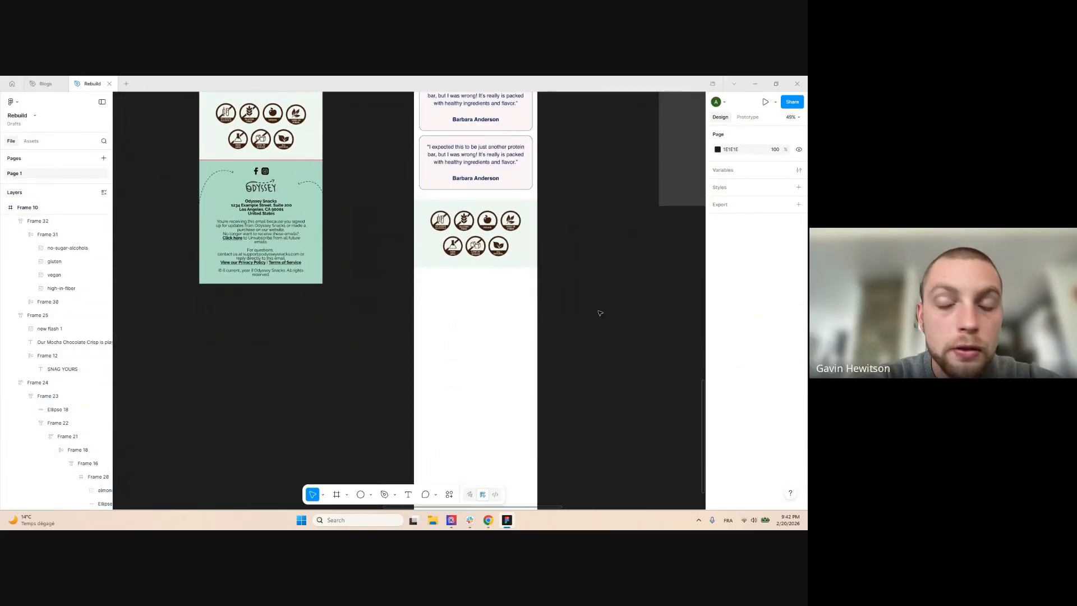
ctrl+scroll(574, 275, down, 1)
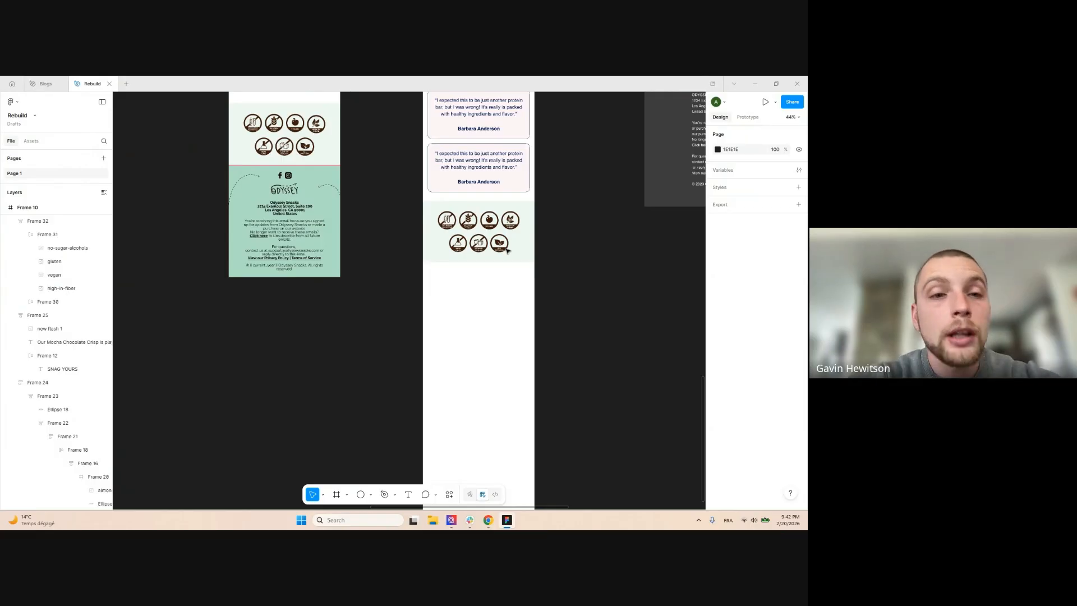
ctrl+scroll(507, 251, down, 1)
mouse_move(487, 525)
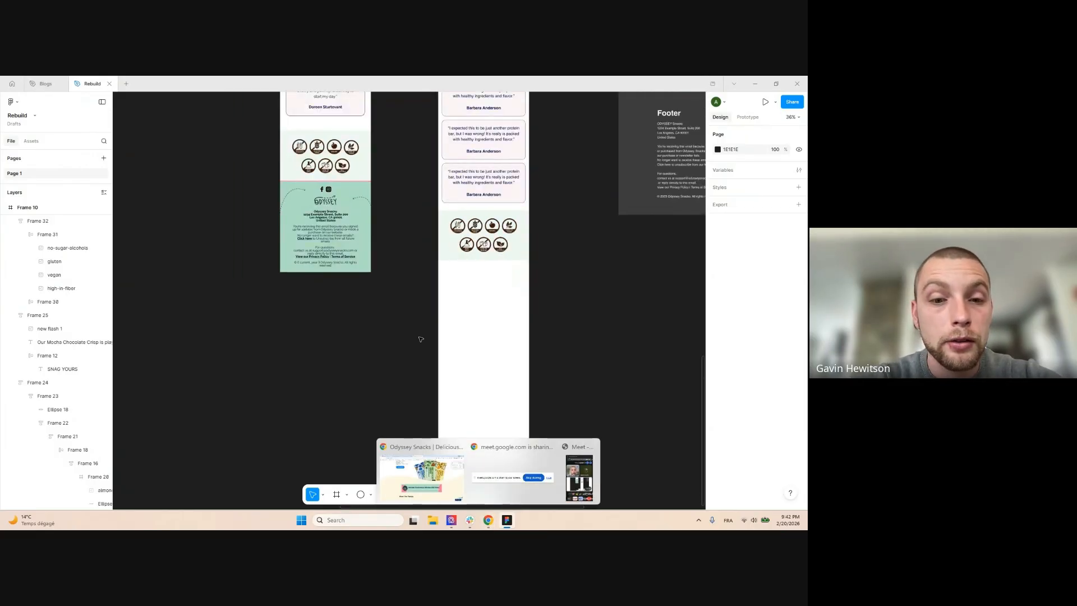
click(489, 520)
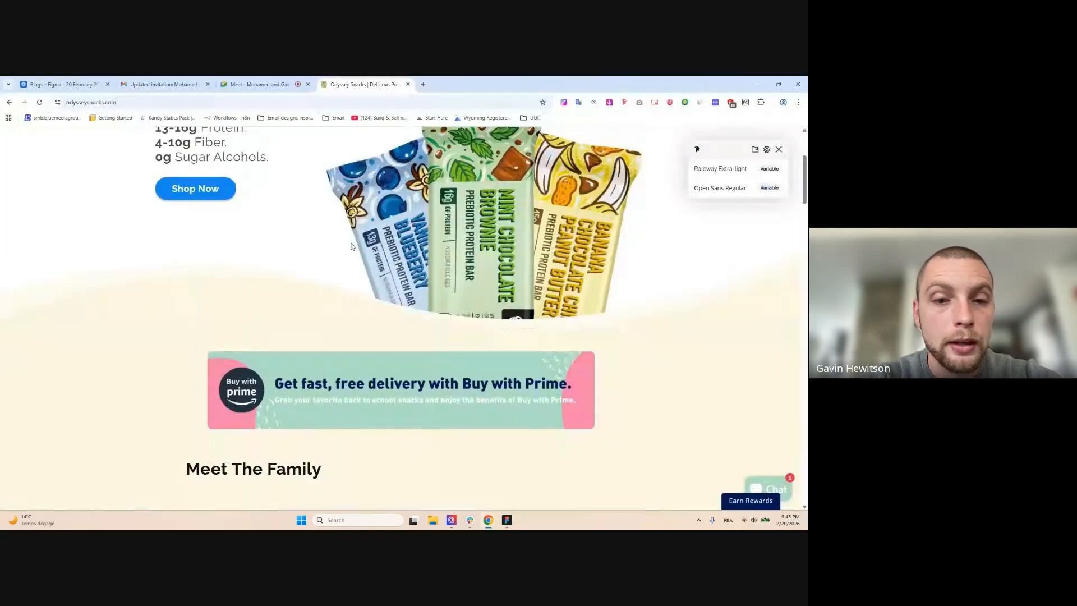
Scroll the Odyssey Snacks homepage down to the FAQs and the footer's social icons
scroll(353, 248, down, 10)
scroll(354, 250, down, 15)
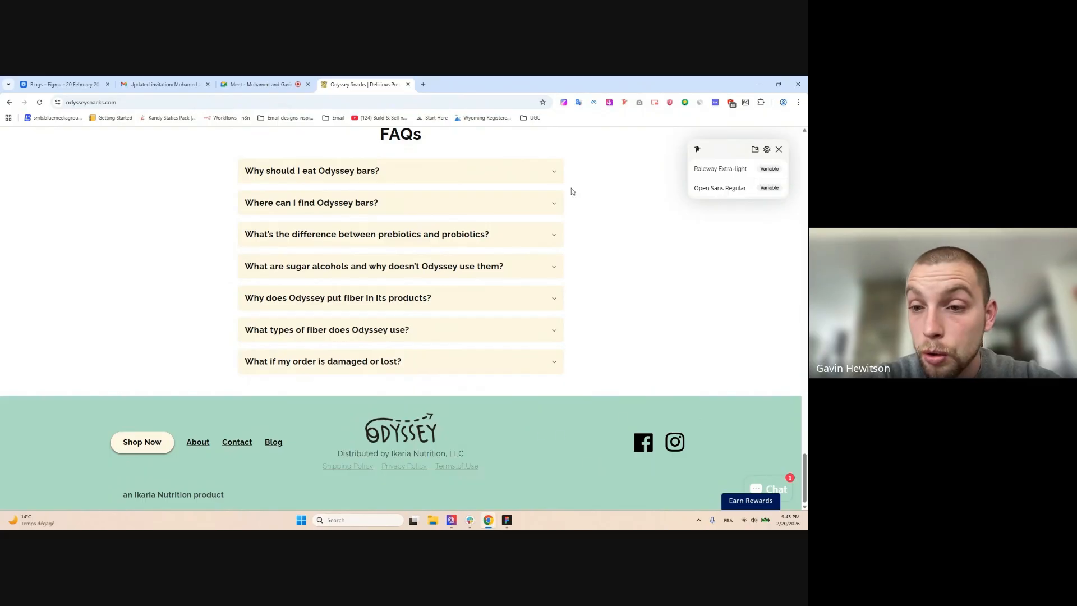
Open flaticon.com in a new tab and search for 'faceboo' icons
click(426, 85)
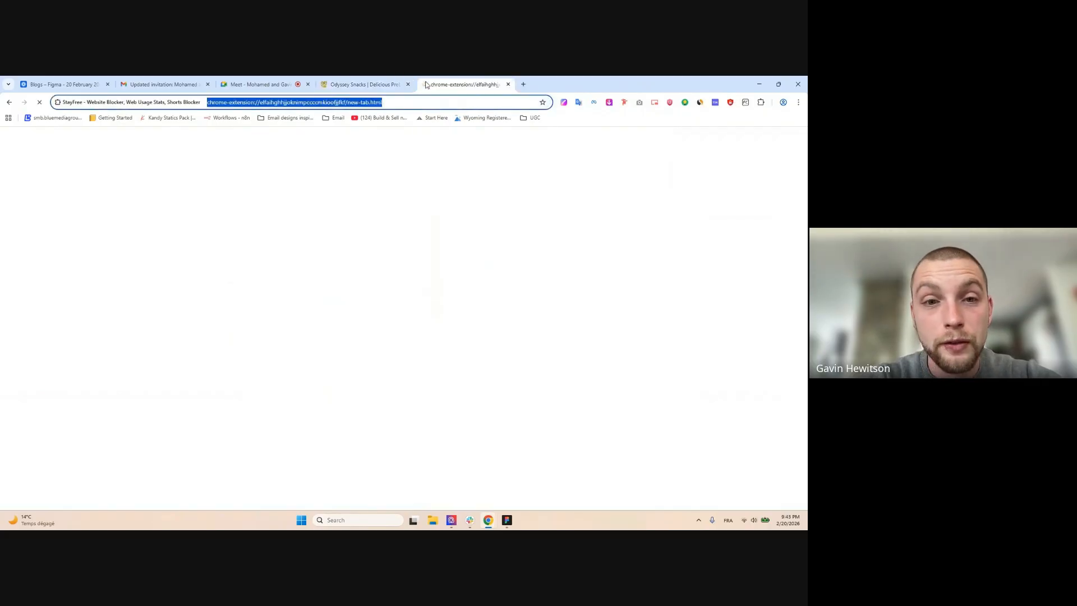
text(flaticon.com)
key(Return)
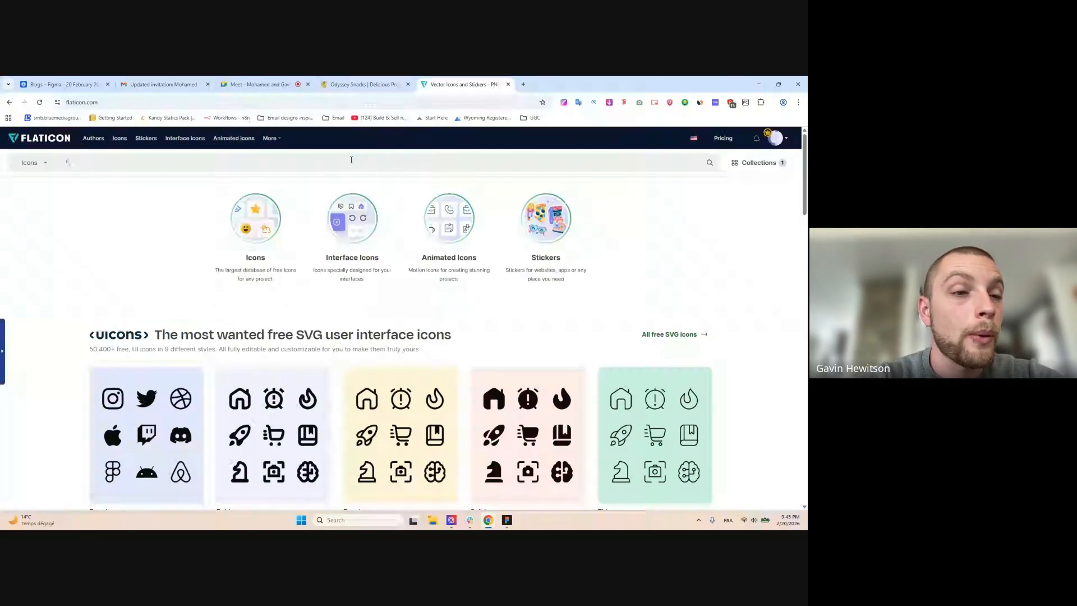
click(351, 160)
text(facebook)
key(Return)
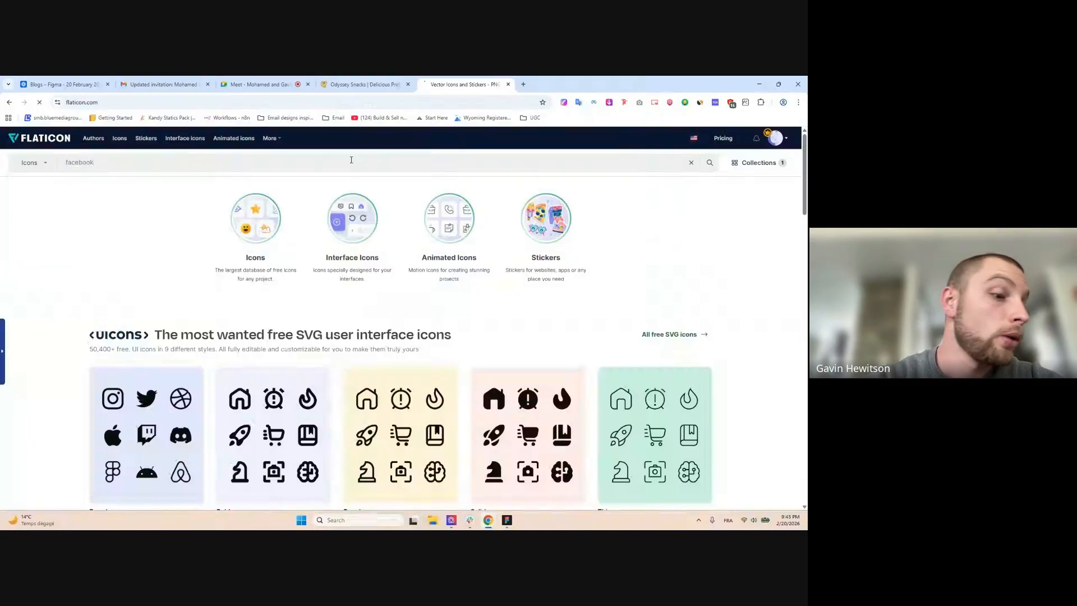
Copy a square Facebook icon as SVG and return to Figma
mouse_move(434, 261)
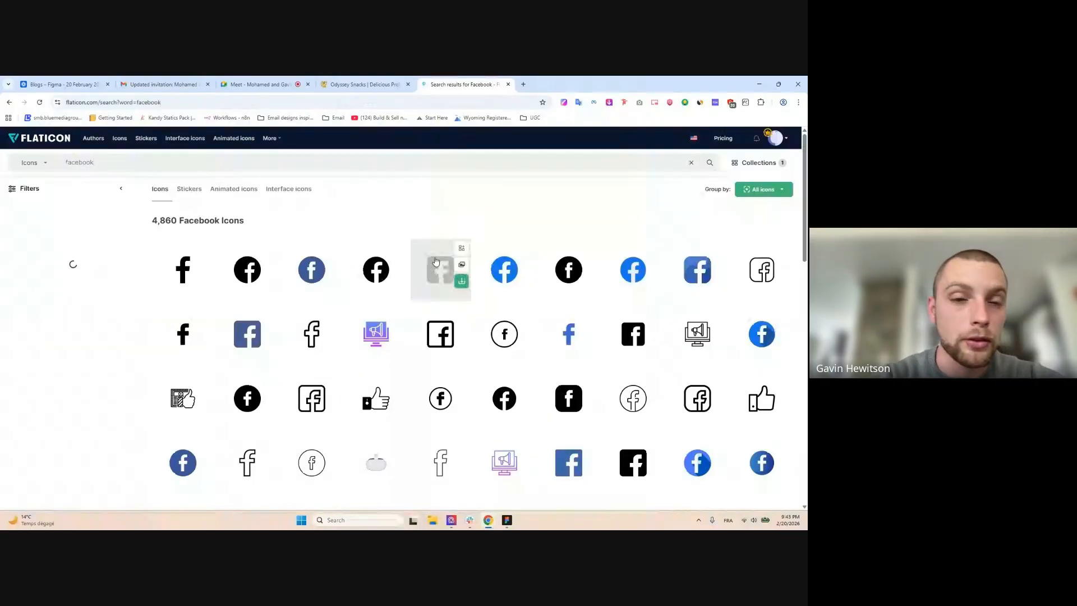
click(462, 265)
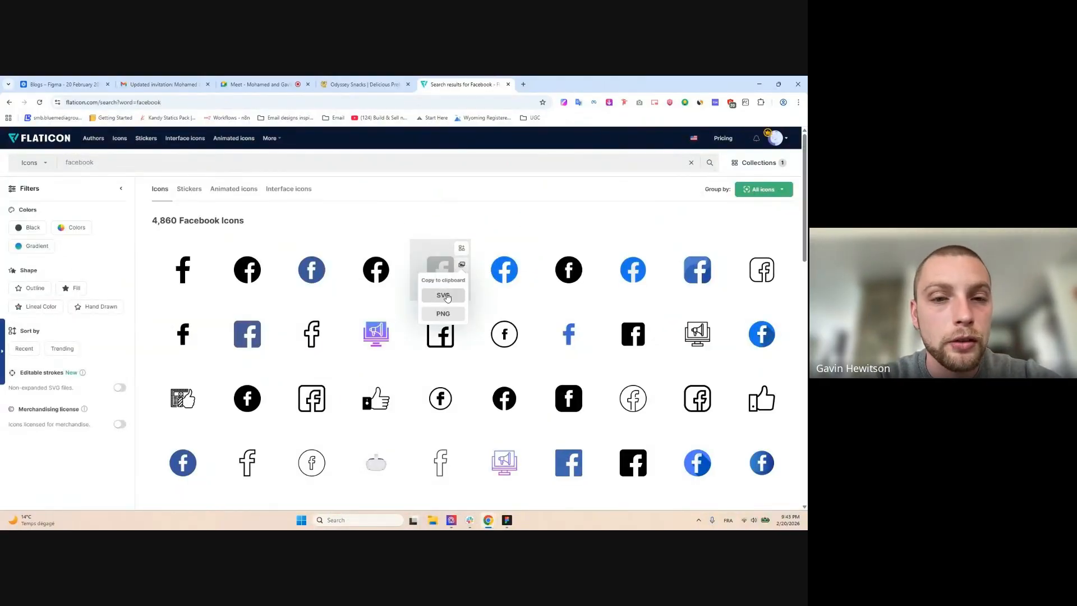
click(446, 300)
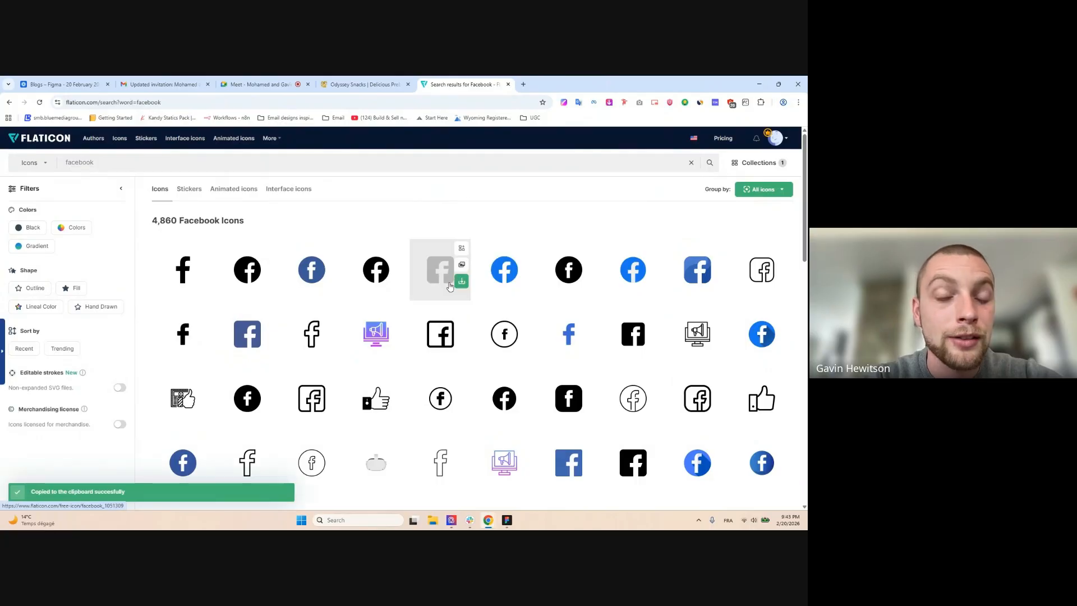
mouse_move(507, 523)
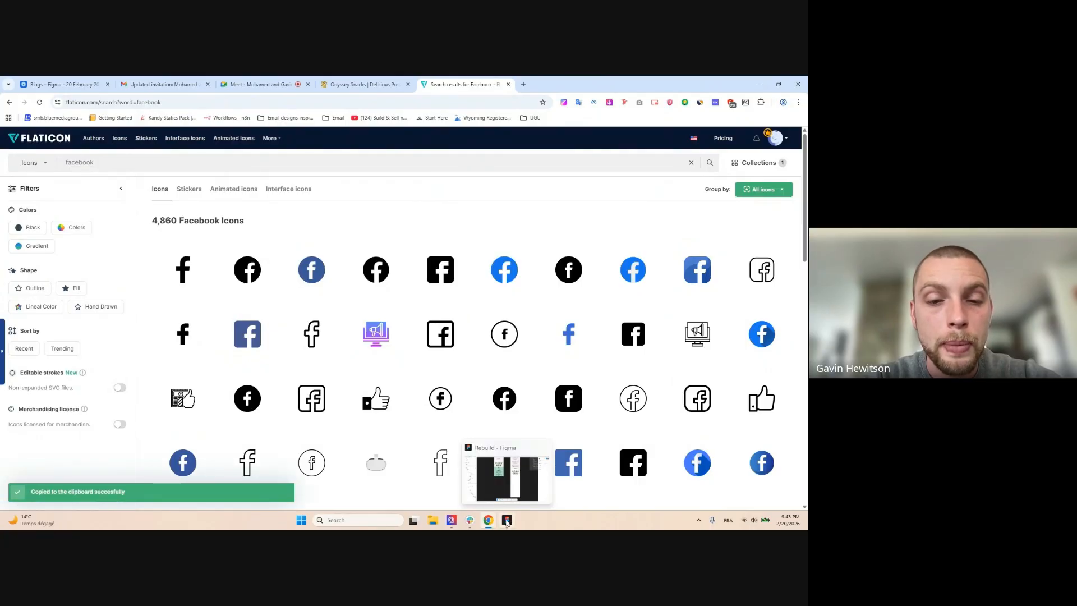
click(507, 521)
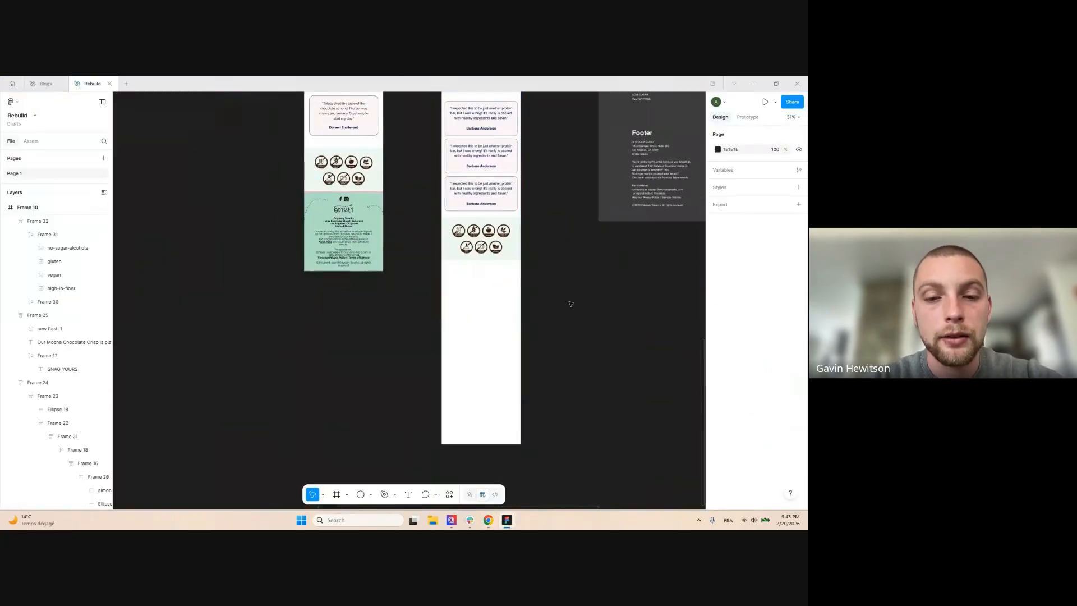
Paste the Facebook SVG into Figma and ungroup its frame to leave just the vector
key(ctrl+v)
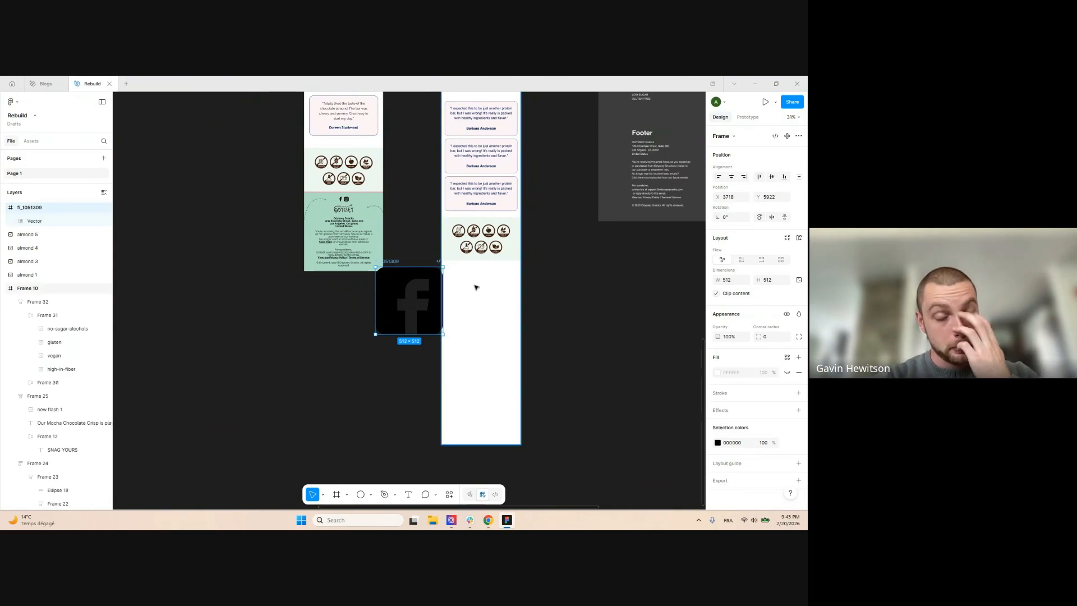
key(Delete)
key(ctrl+v)
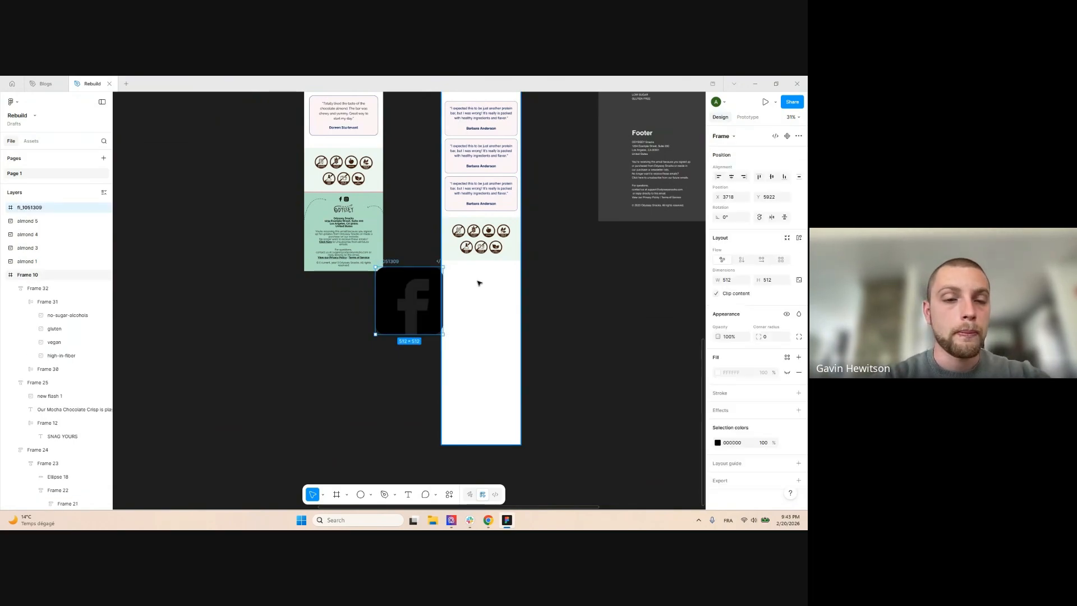
scroll(443, 278, up, 3)
drag(413, 277, 477, 280)
key(ctrl+z)
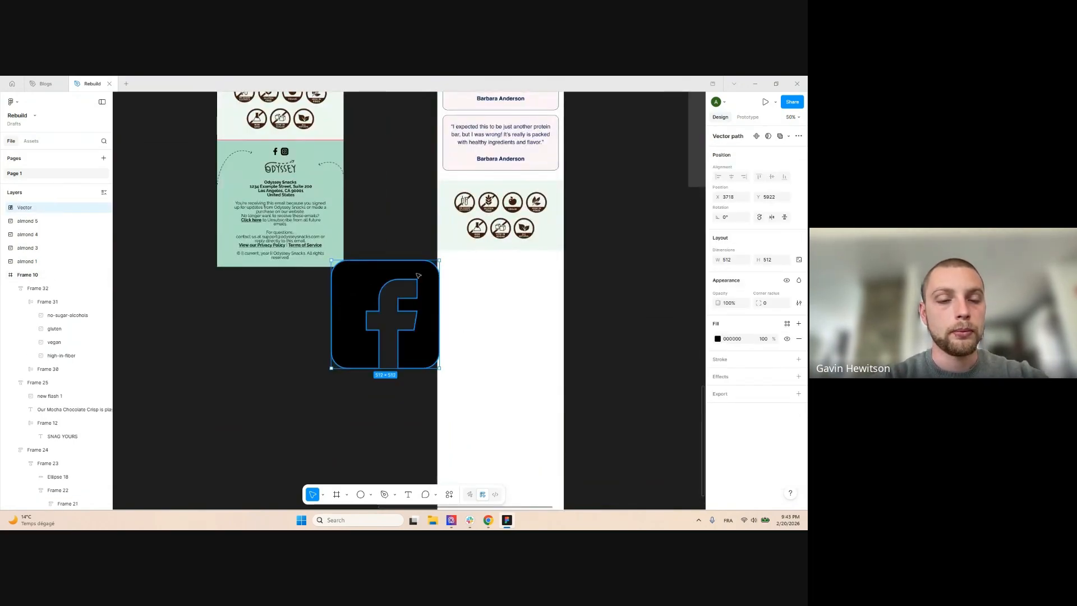
key(ctrl+z)
scroll(483, 279, down, 2)
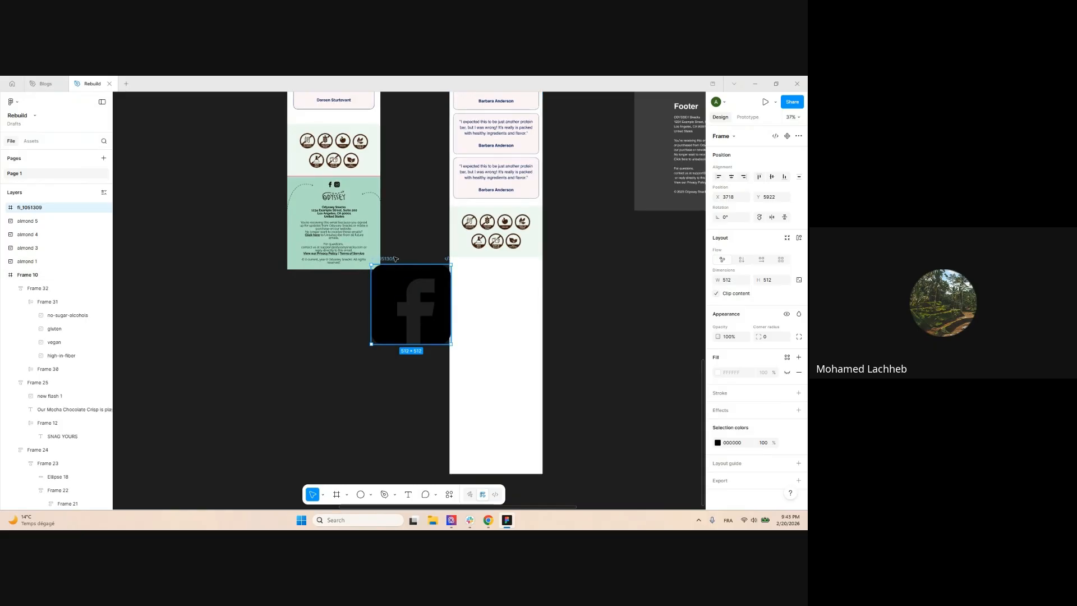
key(shift+a)
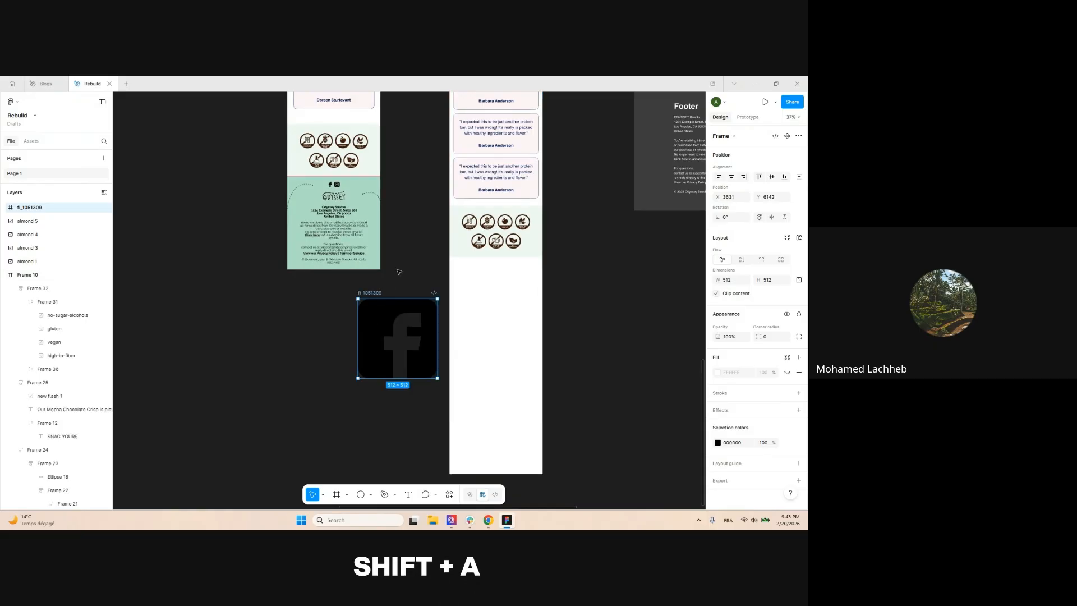
key(ctrl+shift+g)
Move the Facebook icon into the mobile email below the badges and shrink it to about 209 px
drag(368, 310, 450, 281)
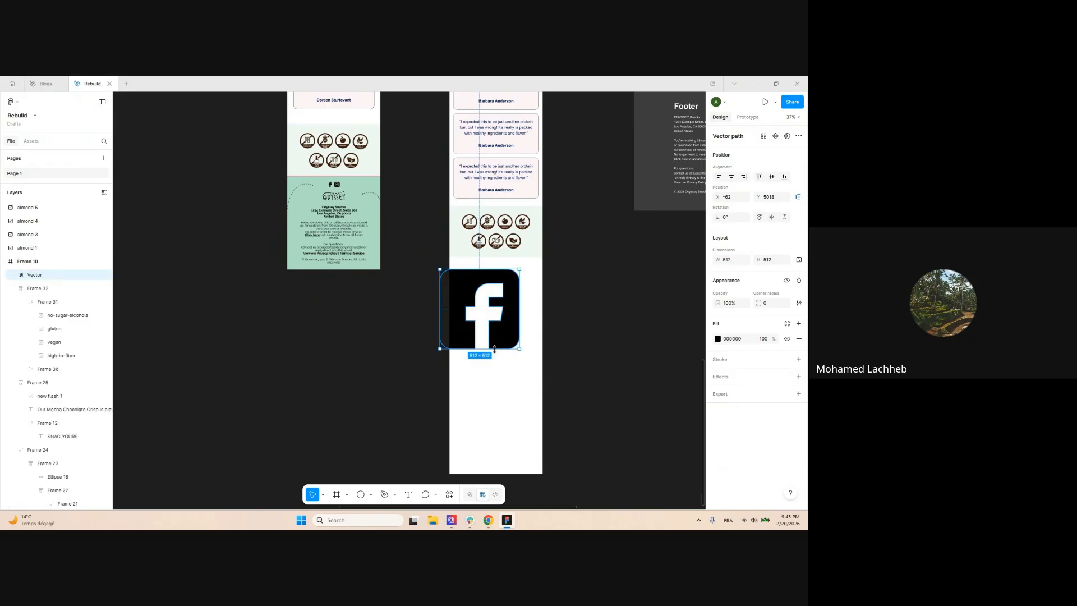
drag(494, 349, 485, 284)
click(503, 280)
scroll(492, 272, up, 3)
click(578, 339)
scroll(578, 339, down, 3)
scroll(449, 218, up, 4)
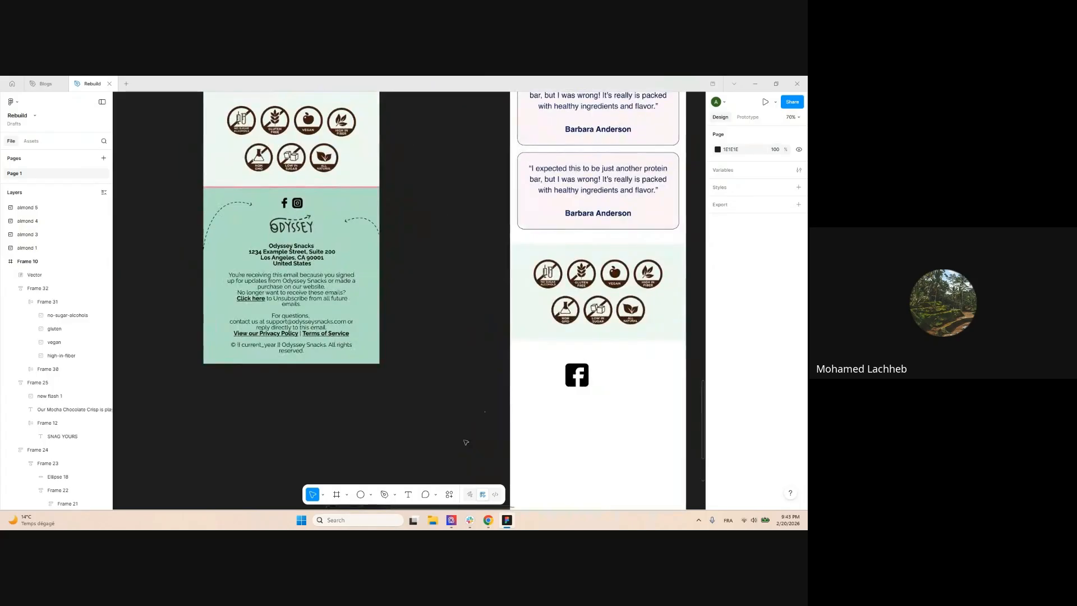
Back in Flaticon, search for Instagram logo icons
mouse_move(490, 523)
click(420, 465)
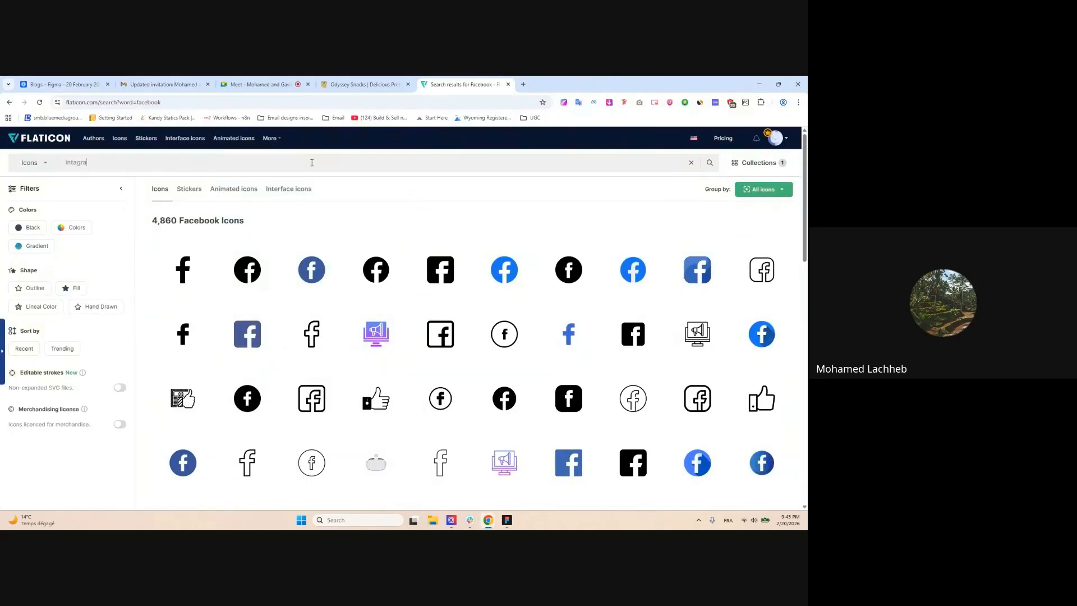
key(Left)
key(Left)
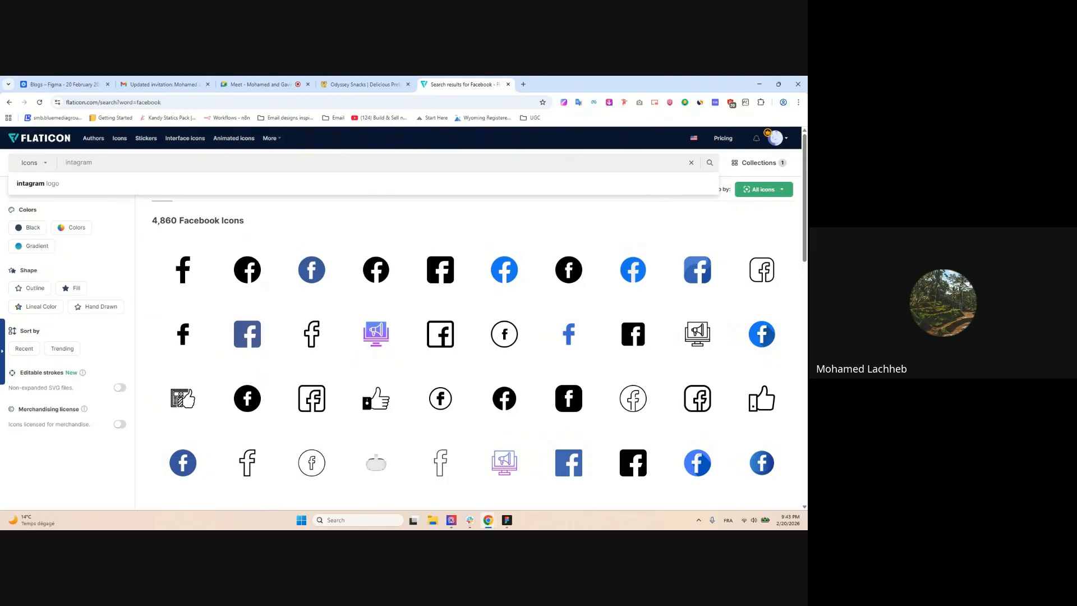
click(269, 184)
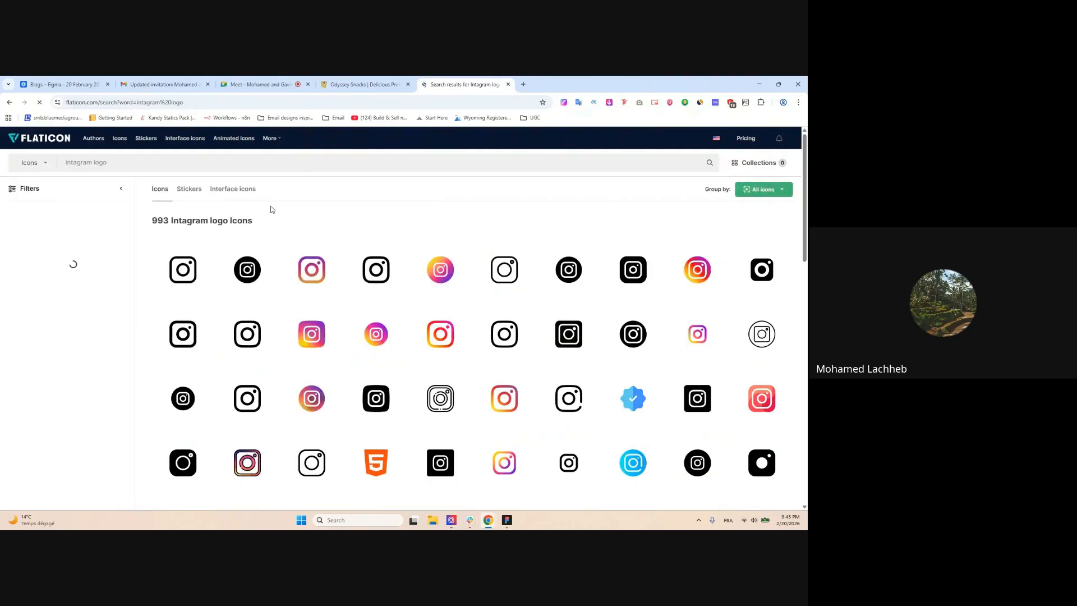
scroll(271, 209, down, 1)
Drag an Instagram icon from the Flaticon search results into the Figma file
click(507, 521)
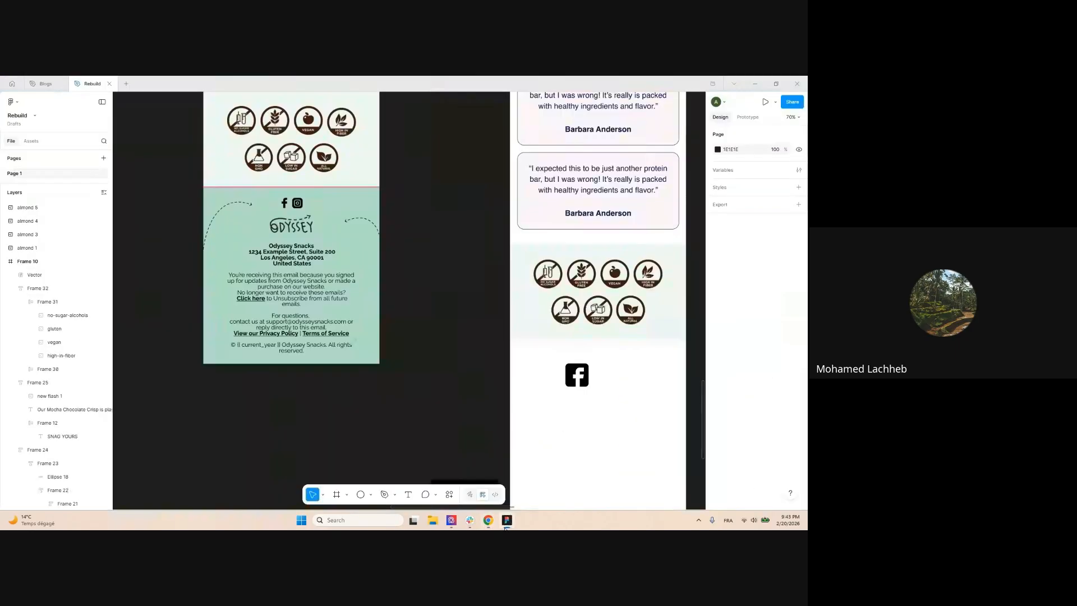
scroll(412, 294, down, 4)
scroll(574, 259, up, 5)
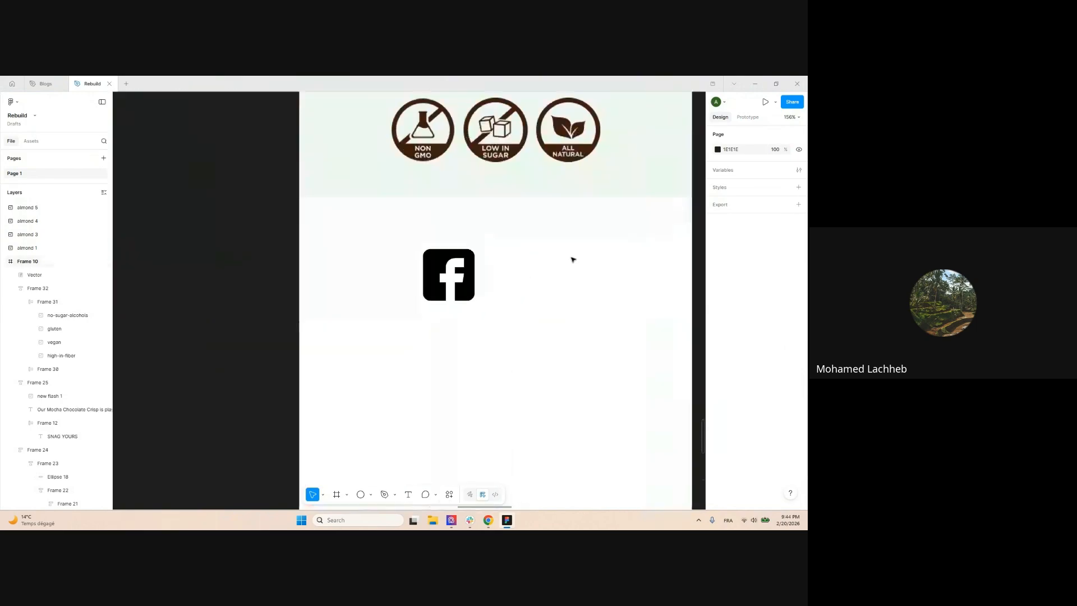
scroll(472, 296, down, 5)
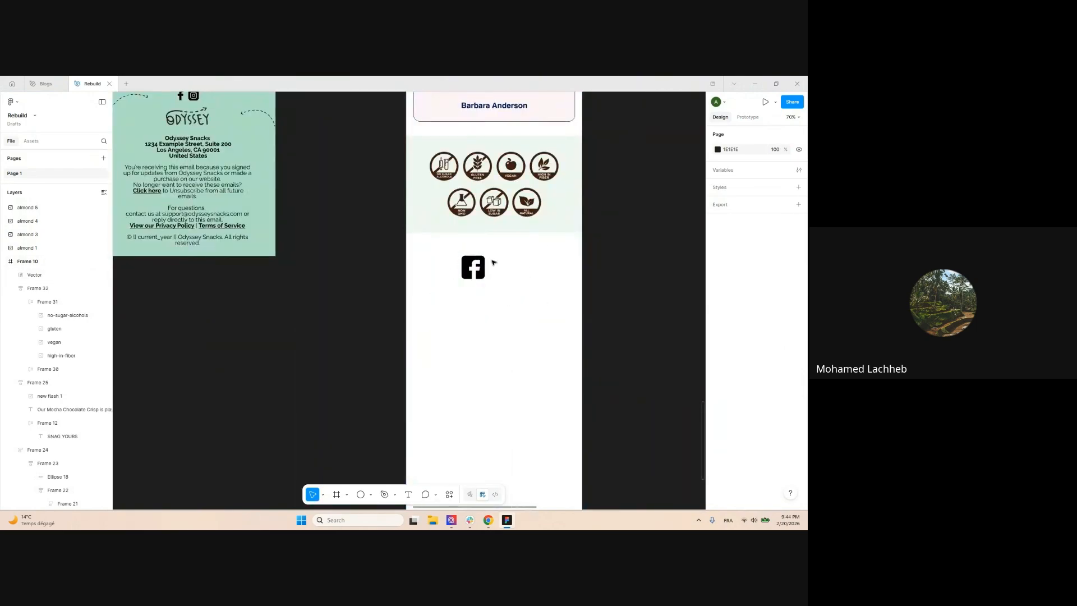
scroll(493, 262, up, 4)
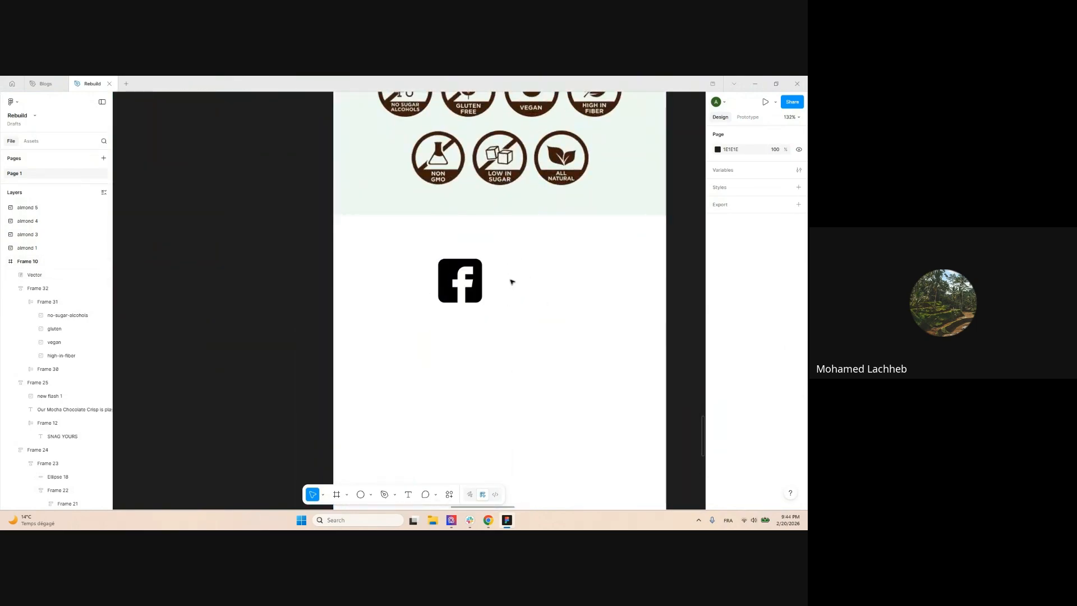
scroll(512, 281, down, 4)
mouse_move(489, 520)
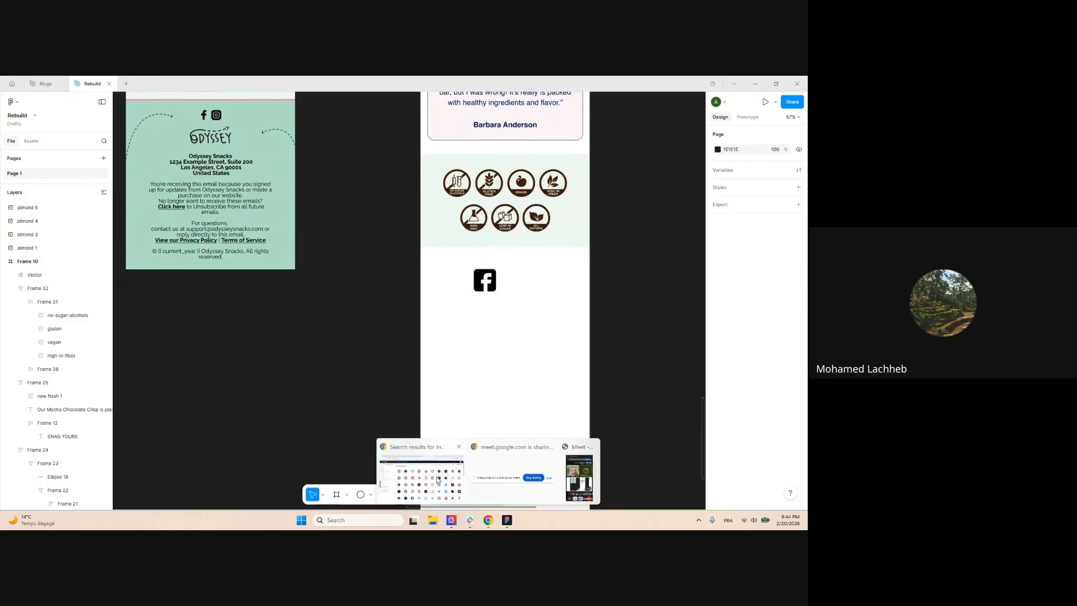
click(439, 480)
drag(576, 279, 420, 286)
scroll(548, 286, up, 3)
scroll(481, 287, up, 3)
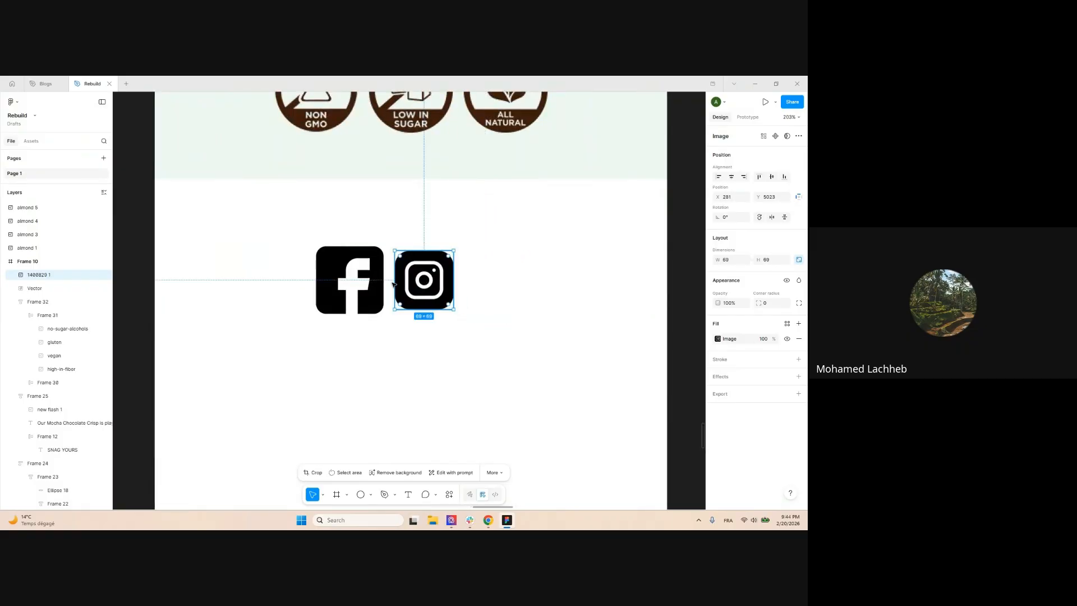
Resize the Facebook and Instagram icons to a width of 50
click(344, 263)
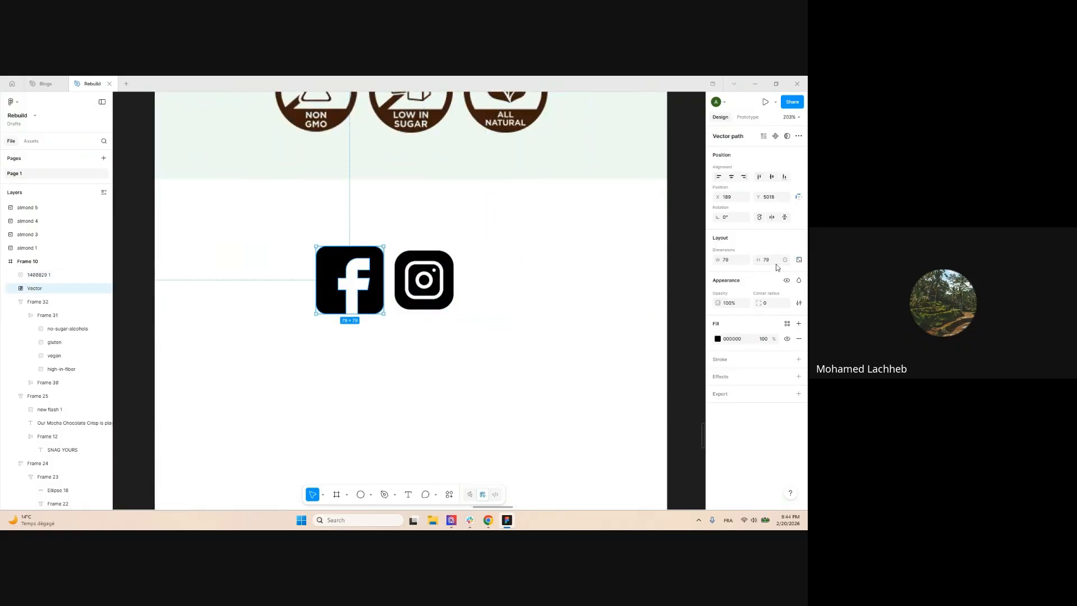
text(50)
key(Return)
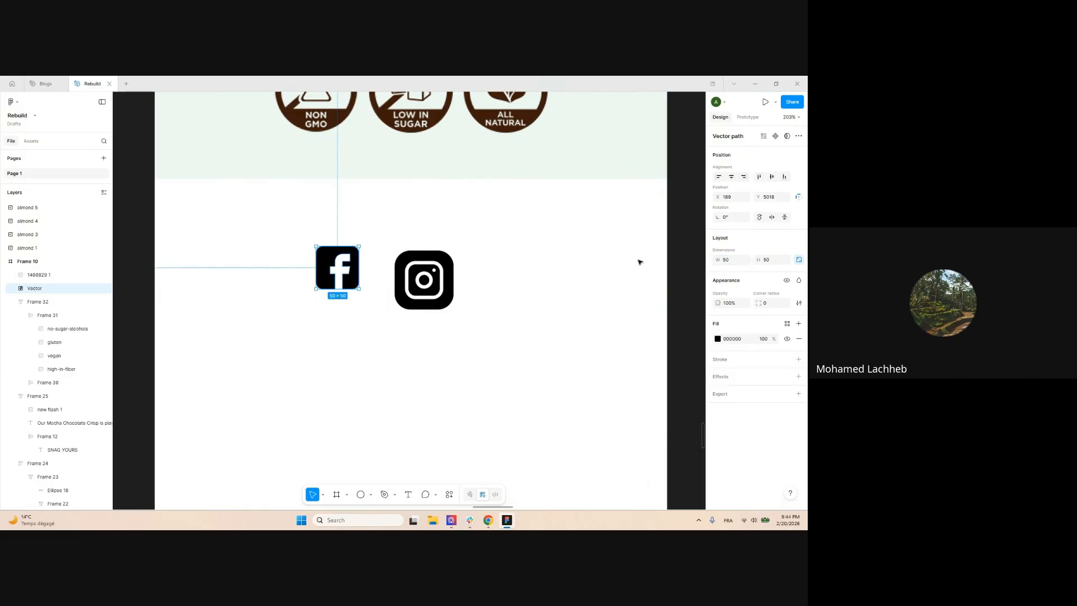
click(424, 279)
click(728, 260)
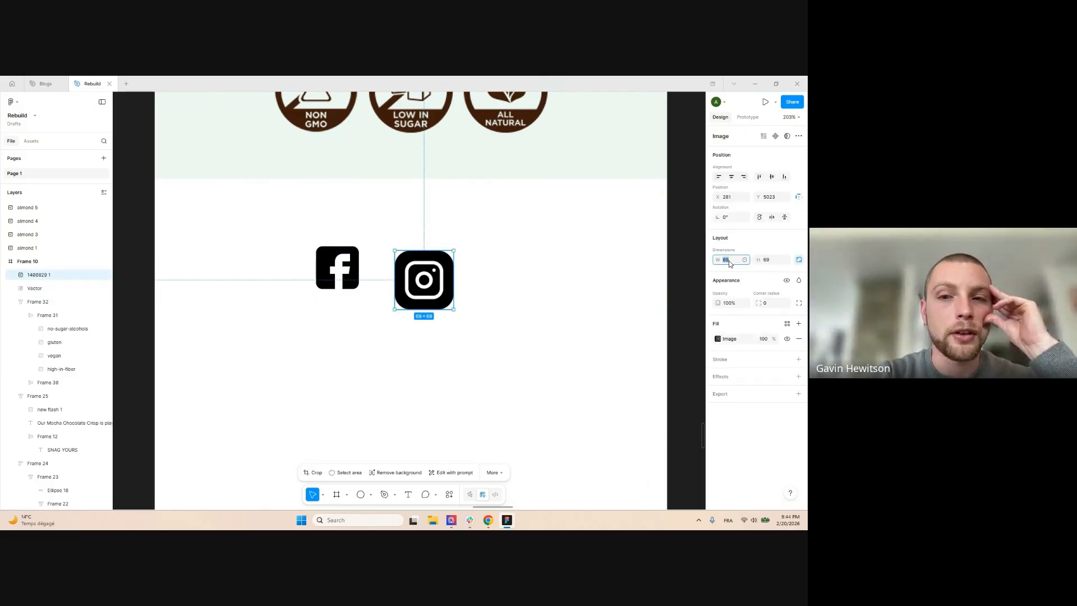
text(50)
key(Return)
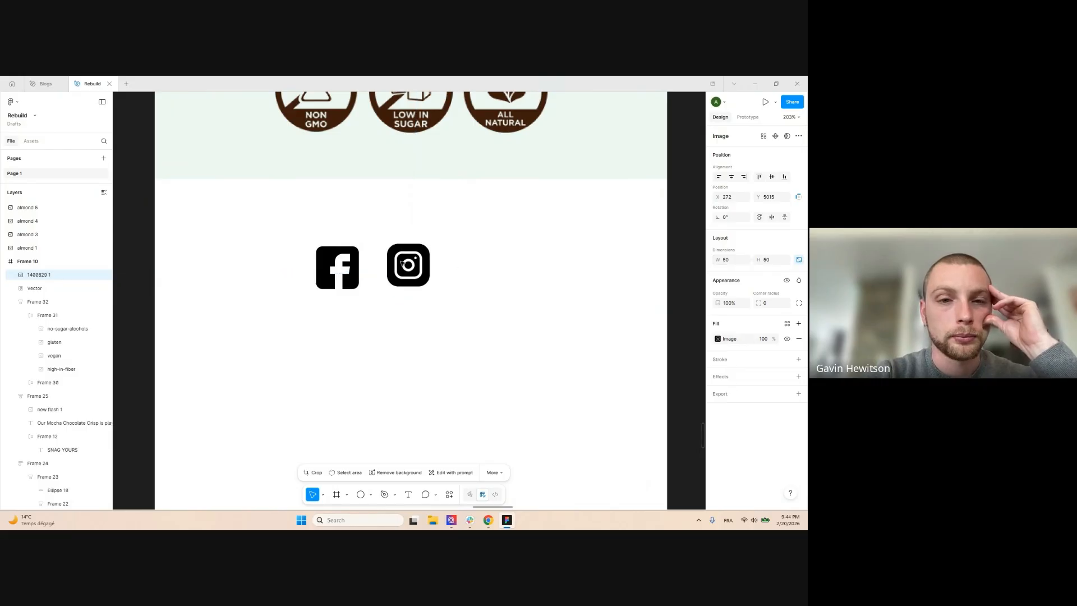
Place the Instagram icon beside Facebook and wrap both in an auto-layout row with Shift+A
drag(412, 272, 390, 267)
shift+click(342, 268)
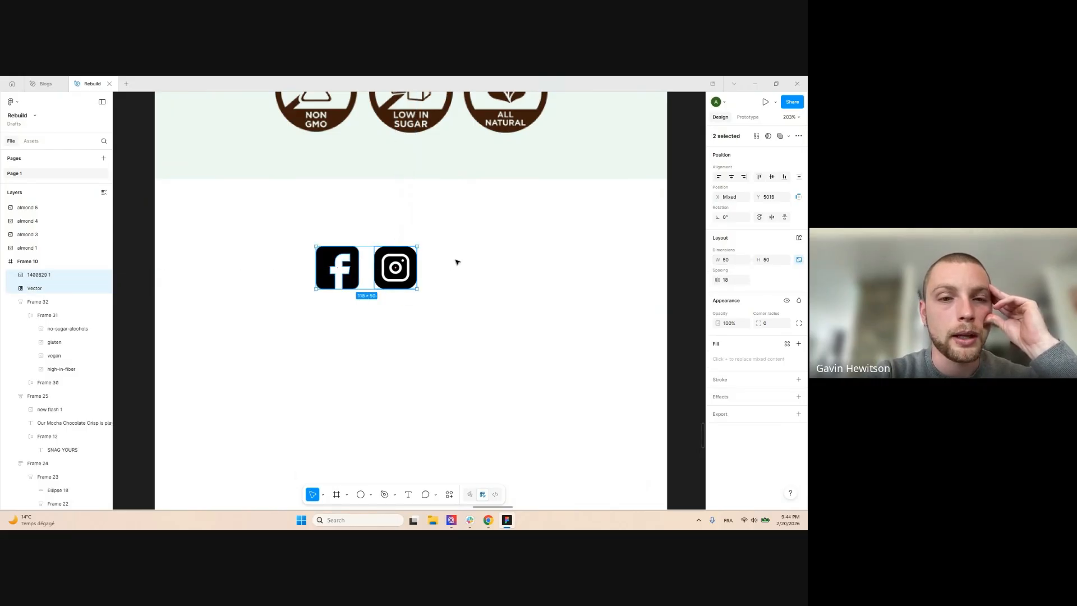
key(shift+a)
scroll(557, 262, down, 5)
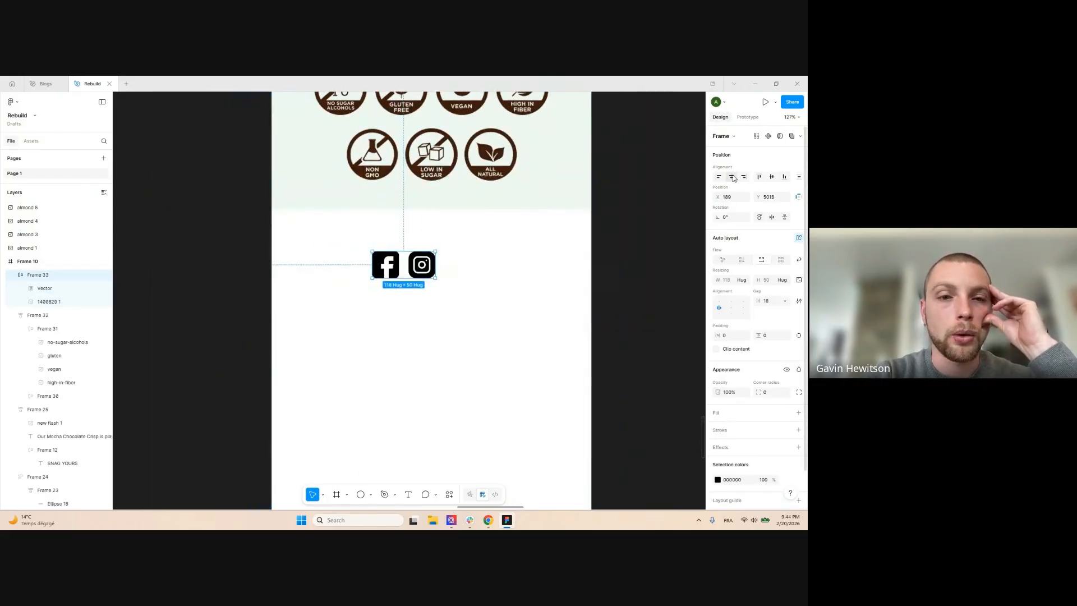
scroll(558, 262, down, 4)
click(606, 305)
Copy the Odyssey logo down beneath the icon row
scroll(498, 343, down, 4)
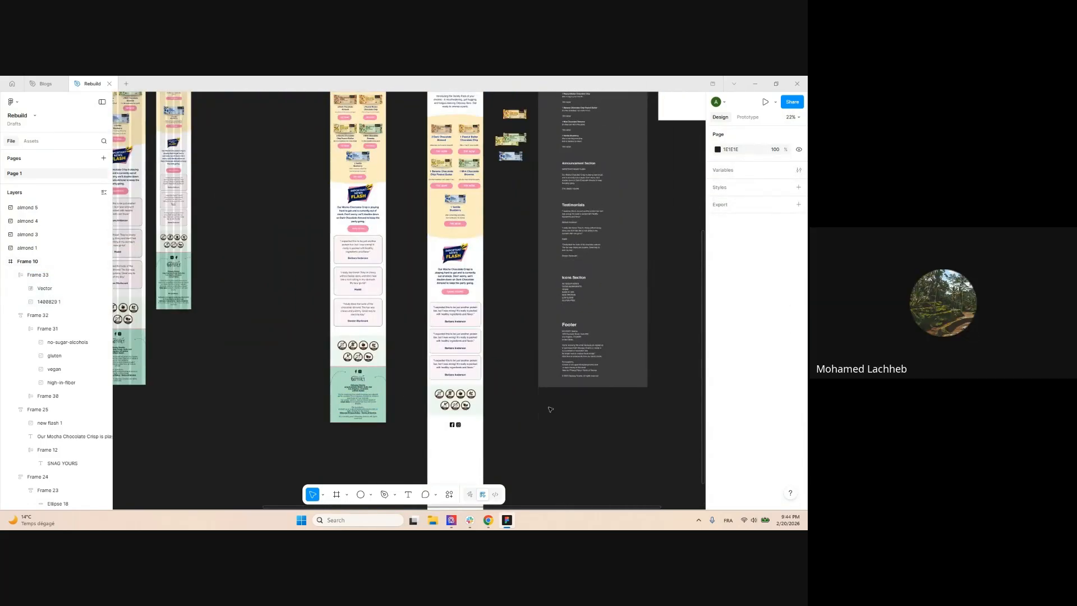
scroll(358, 393, up, 3)
scroll(499, 130, up, 2)
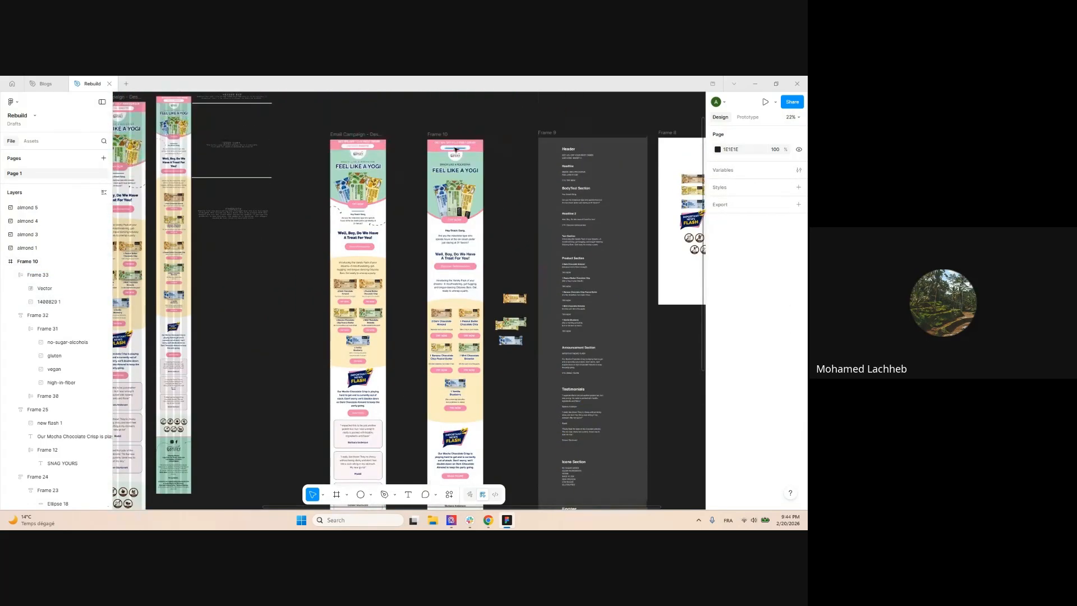
ctrl+click(459, 157)
scroll(519, 246, down, 5)
drag(459, 157, 337, 315)
Copy the address and footer text from the left email into the mobile email
scroll(397, 363, up, 2)
click(402, 368)
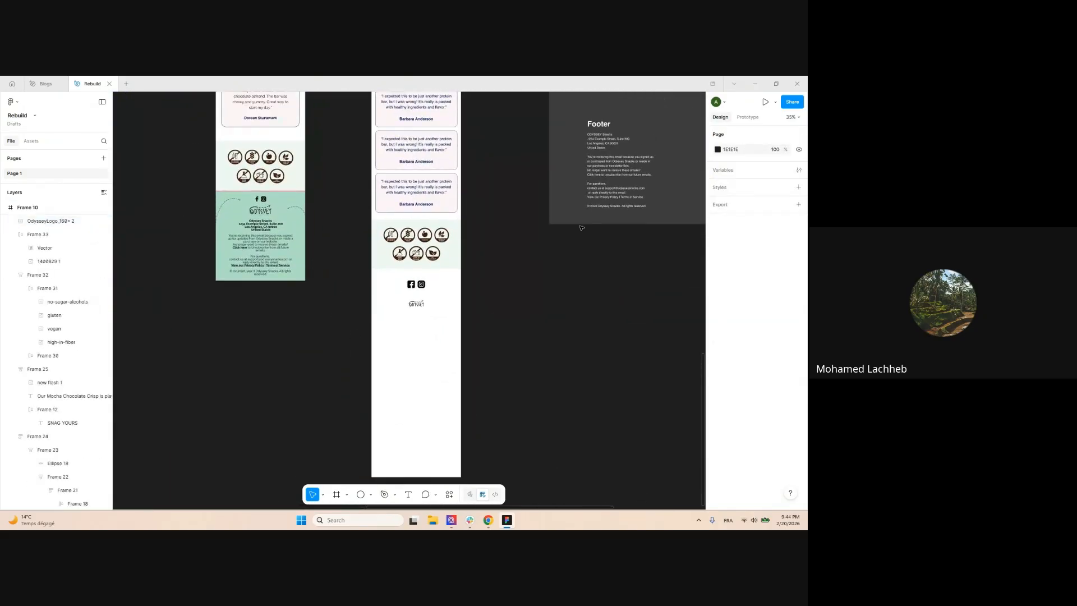
scroll(581, 227, up, 5)
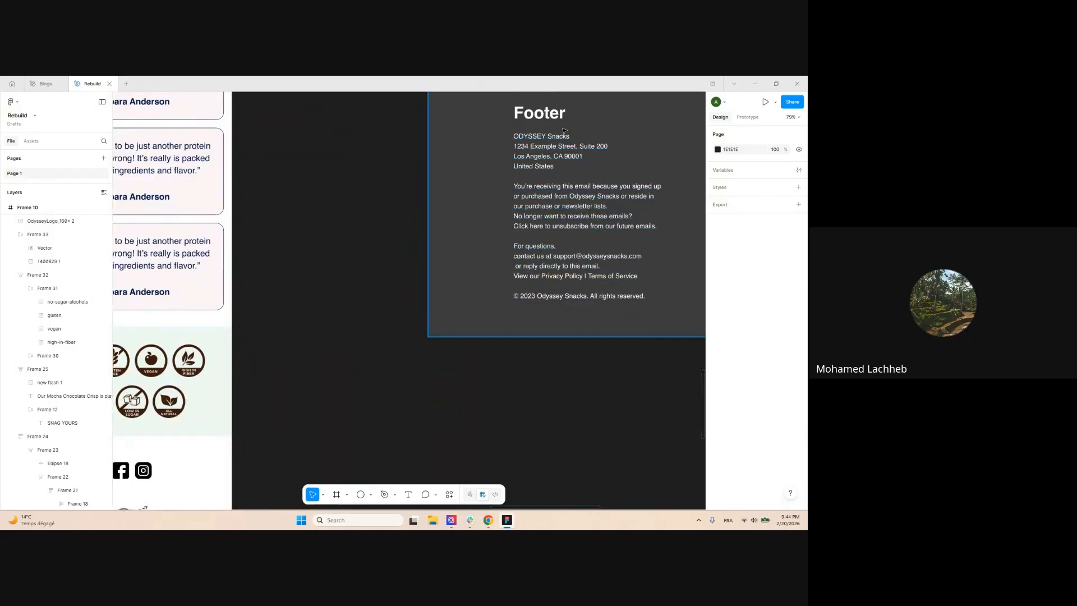
scroll(473, 186, down, 6)
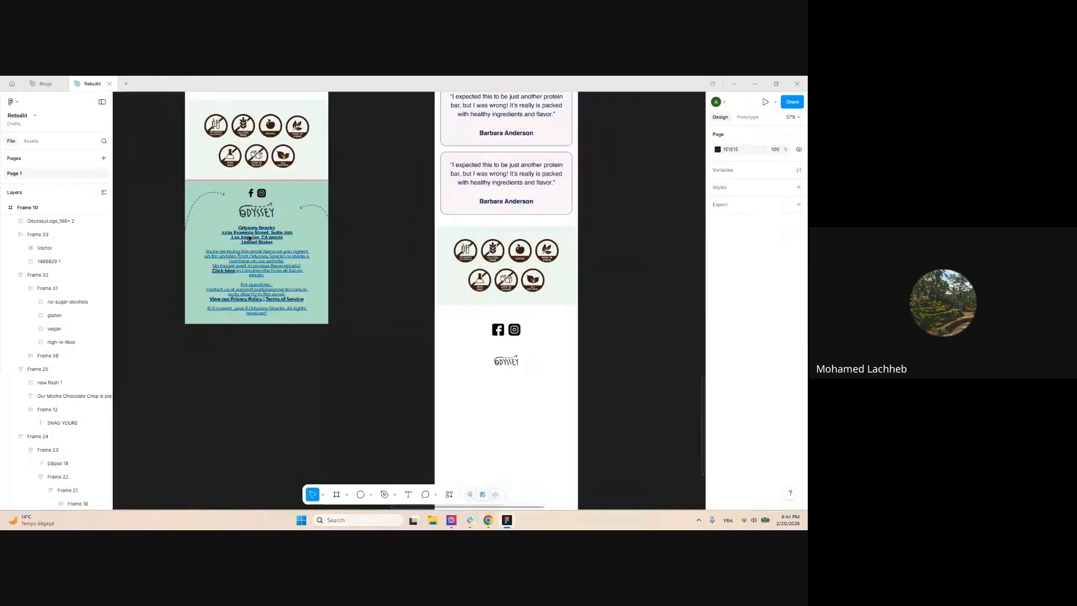
click(250, 248)
scroll(249, 247, up, 1)
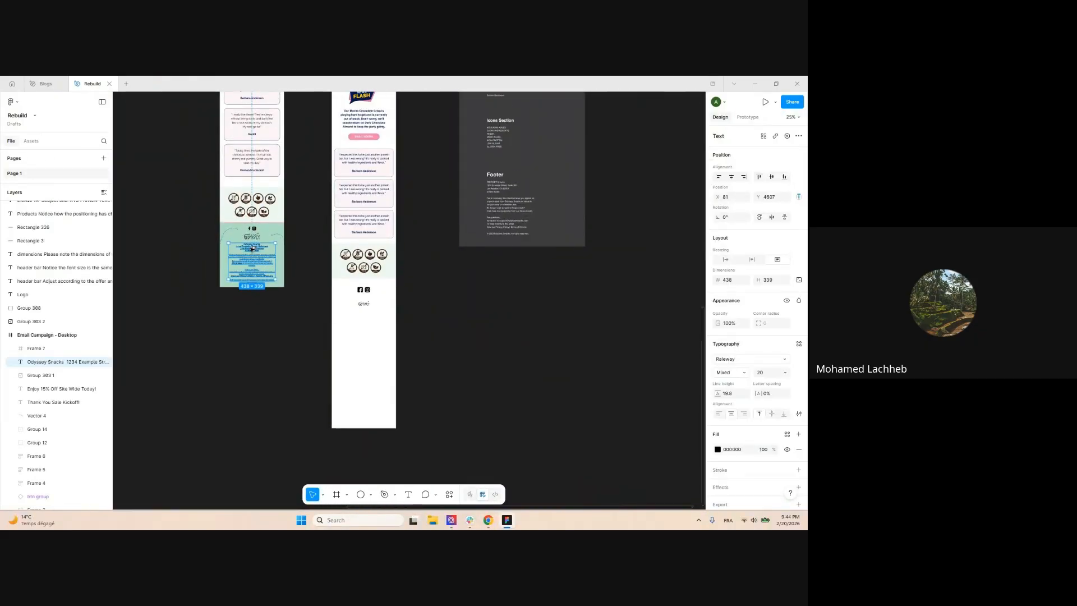
drag(250, 247, 358, 331)
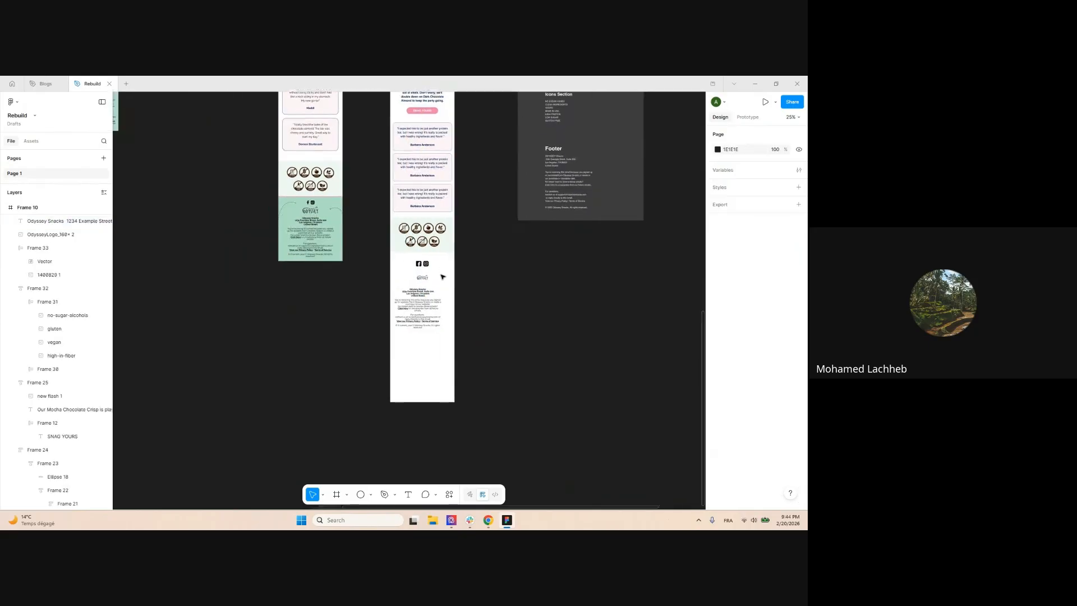
scroll(438, 321, up, 4)
Centre the footer text horizontally, move it up under the logo and set auto height
click(734, 180)
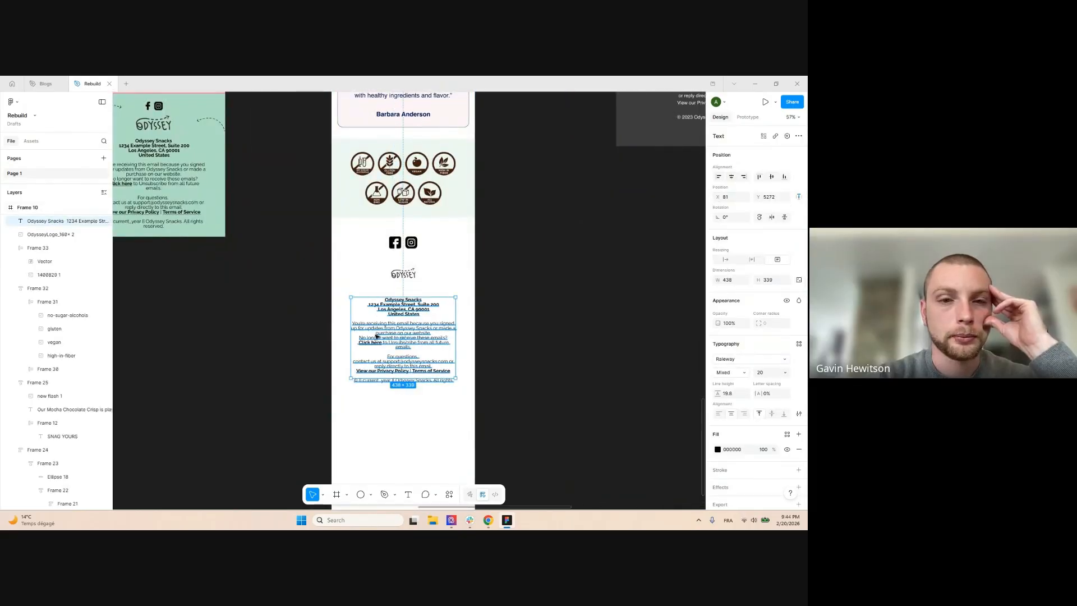
scroll(376, 334, up, 2)
drag(435, 332, 434, 319)
click(753, 262)
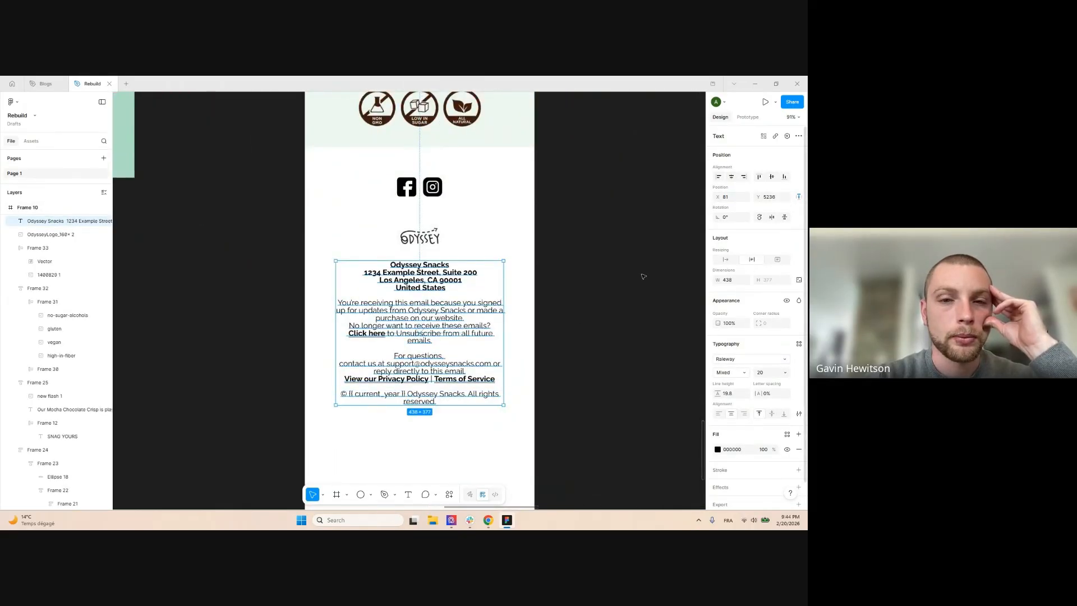
Select the footer text, Odyssey logo and social icons row together
click(644, 277)
scroll(565, 264, down, 2)
click(472, 297)
shift+click(458, 240)
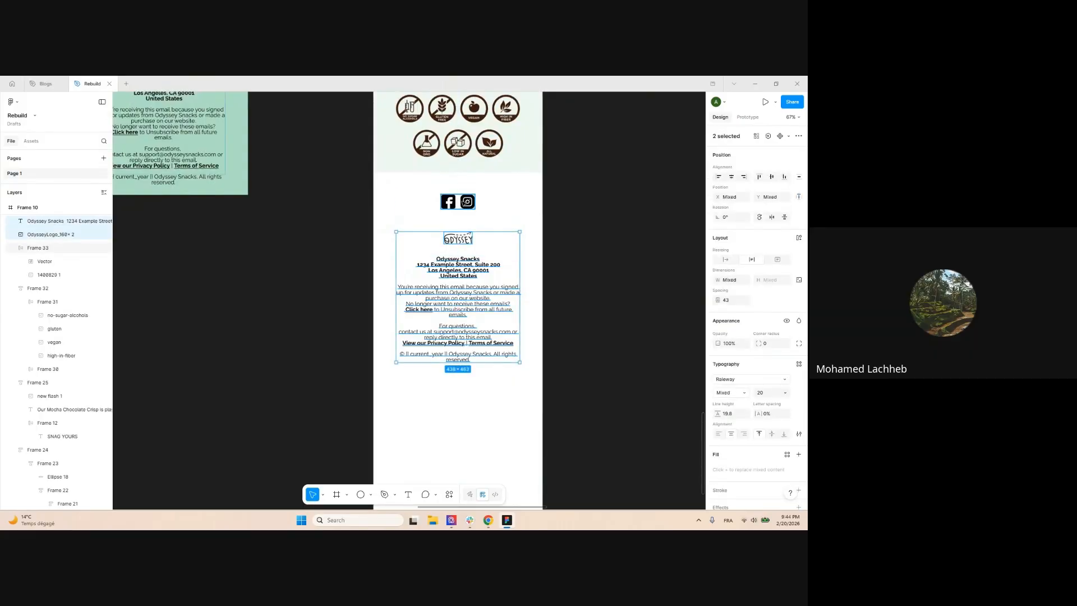
shift+click(464, 203)
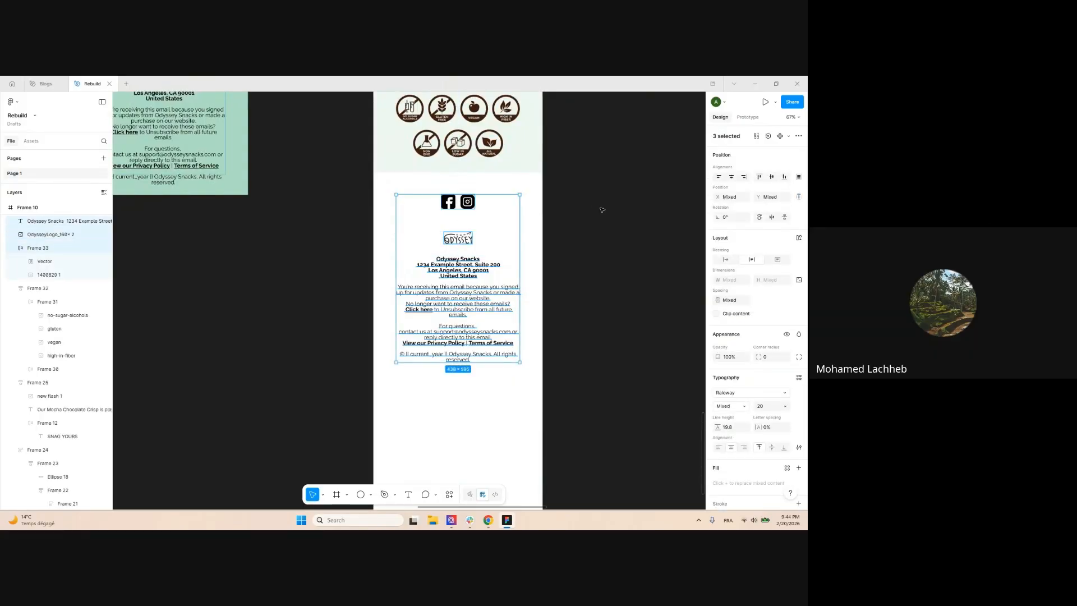
Wrap icons, logo and text in an auto-layout frame with 38 gap and mint ADDCC5 fill
key(shift+a)
drag(758, 301, 737, 298)
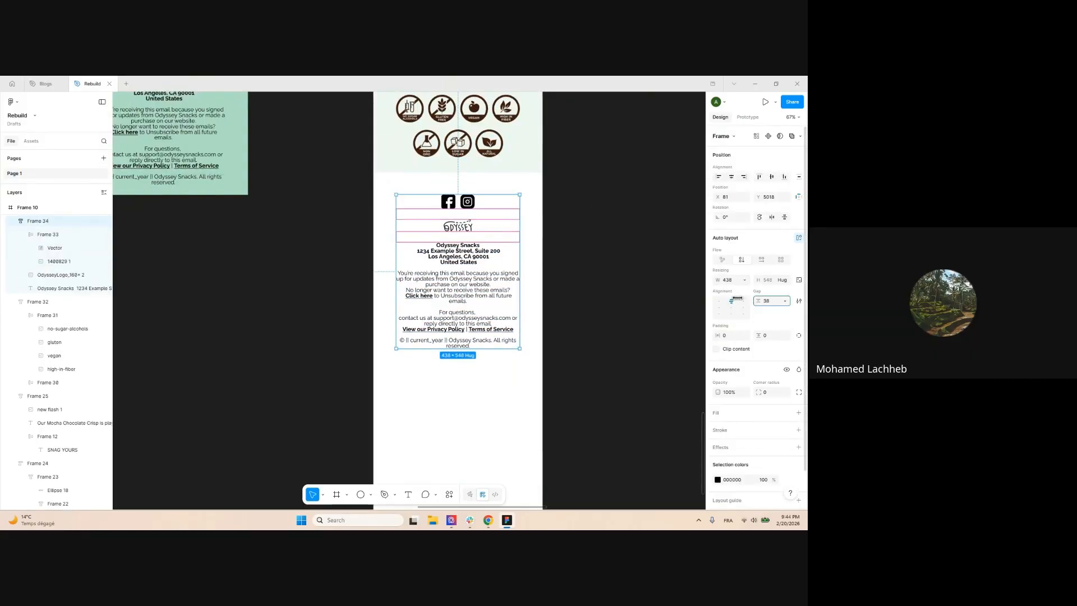
scroll(665, 324, down, 3)
click(722, 416)
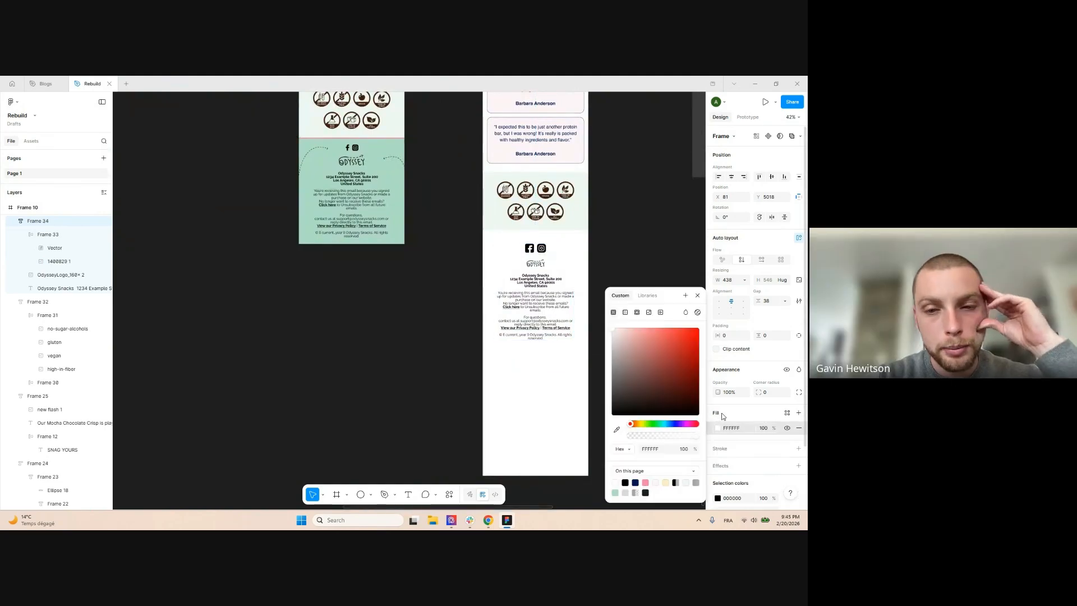
scroll(622, 225, up, 3)
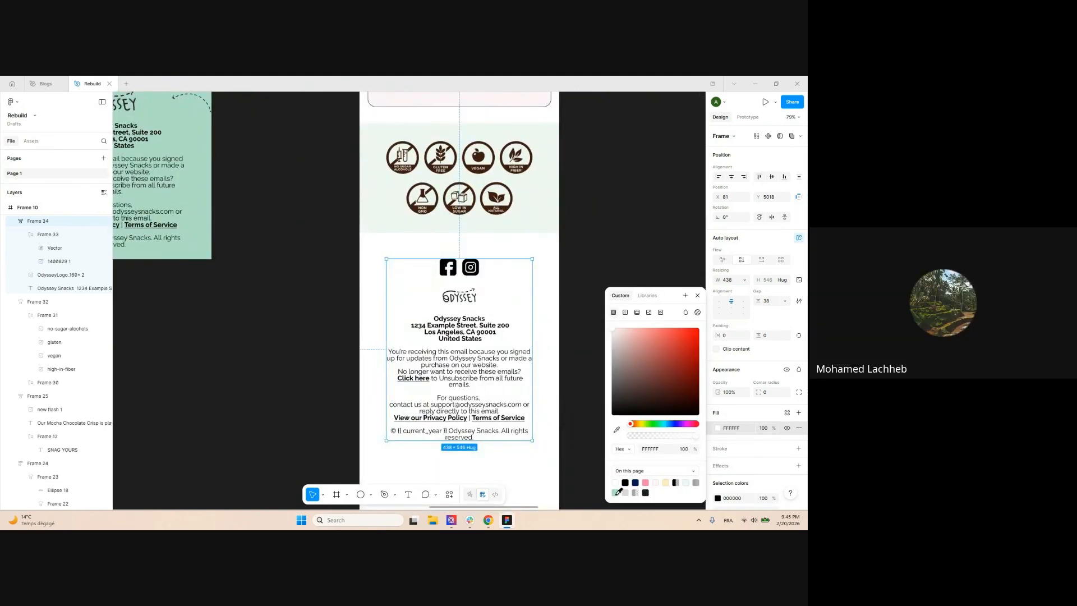
click(617, 493)
scroll(344, 232, down, 4)
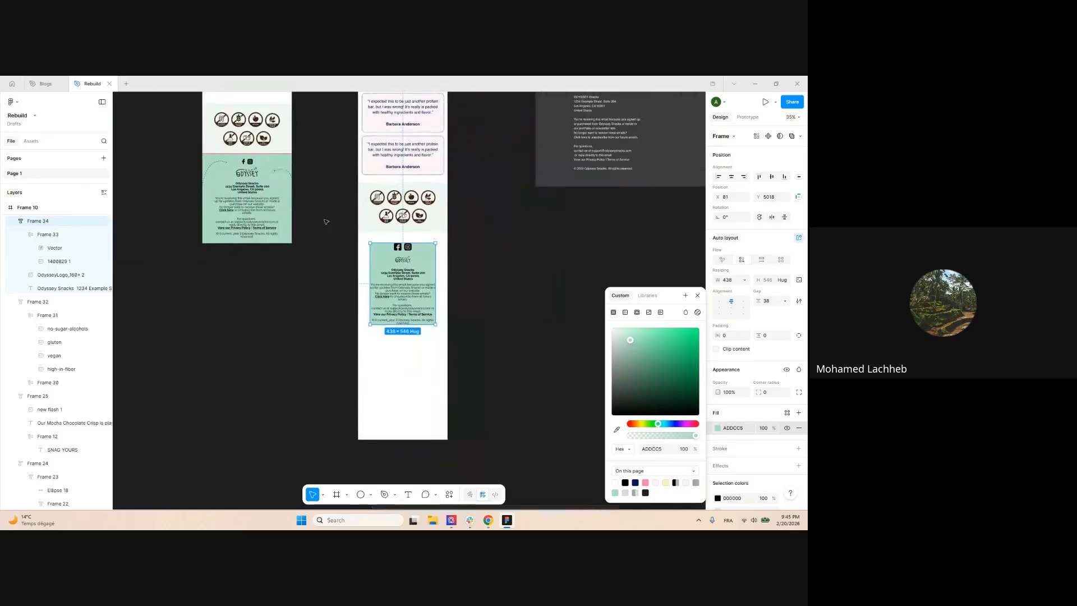
click(500, 228)
Give the footer frame a thick pink F583AE border on the top edge only
scroll(456, 240, up, 2)
scroll(226, 176, up, 2)
scroll(174, 242, up, 4)
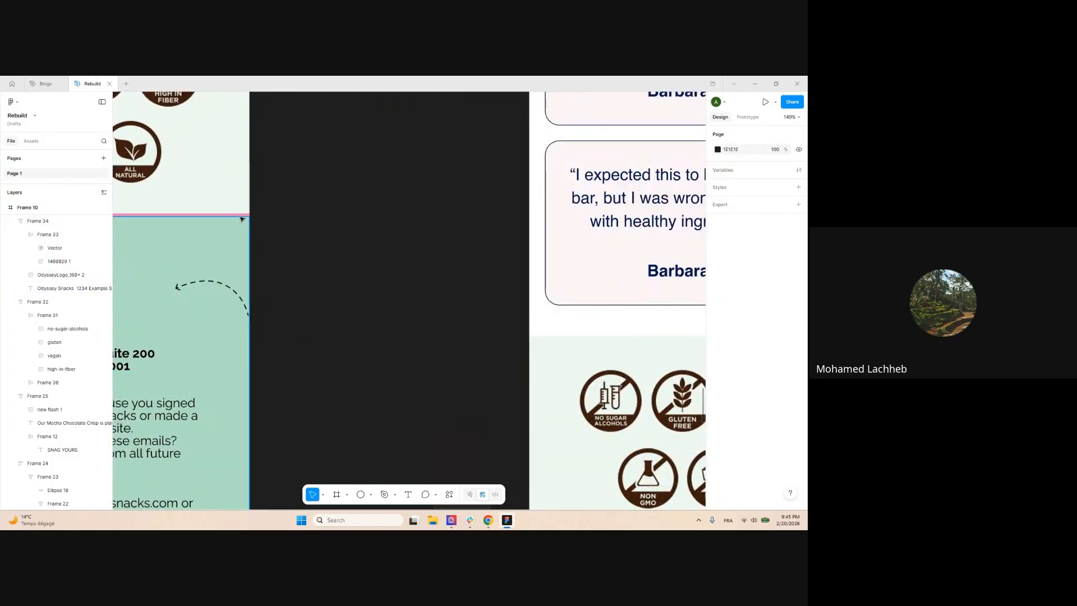
scroll(243, 219, down, 4)
scroll(247, 213, up, 4)
scroll(260, 198, down, 3)
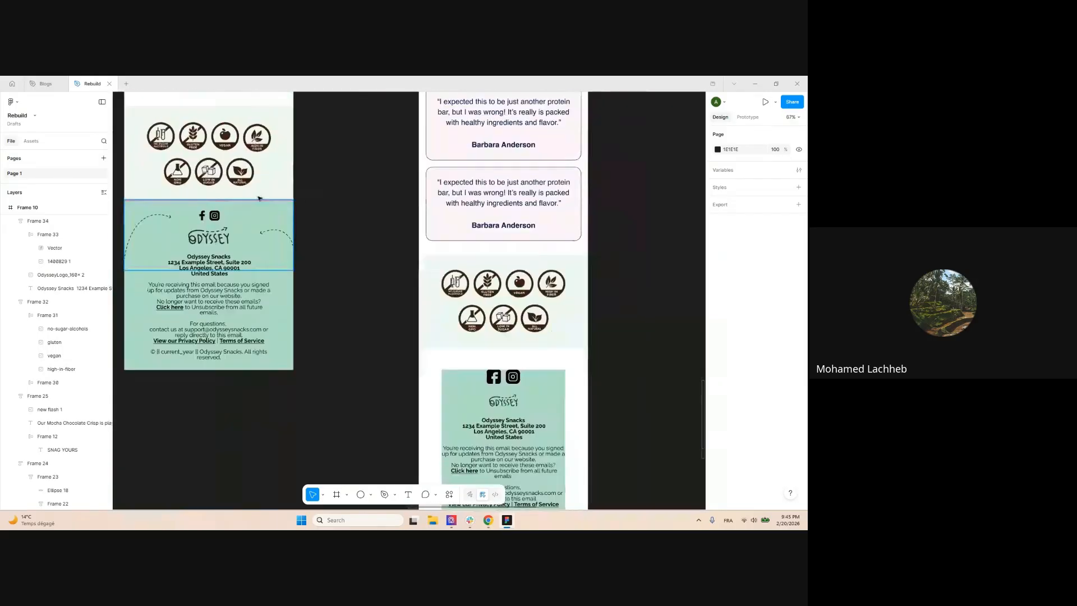
scroll(344, 203, down, 3)
scroll(477, 285, up, 3)
click(438, 304)
scroll(762, 418, down, 2)
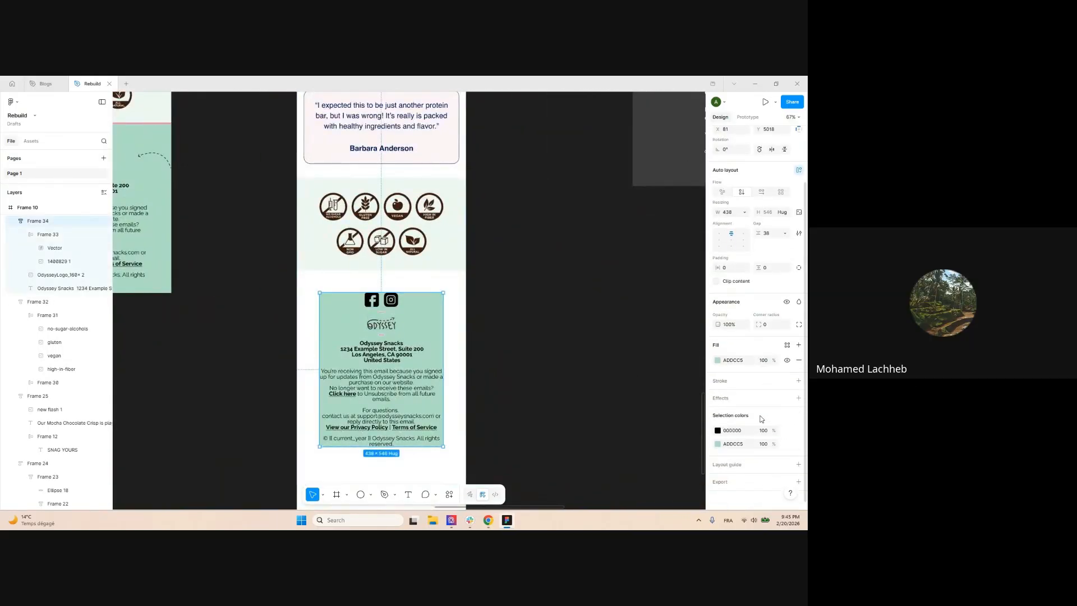
click(727, 383)
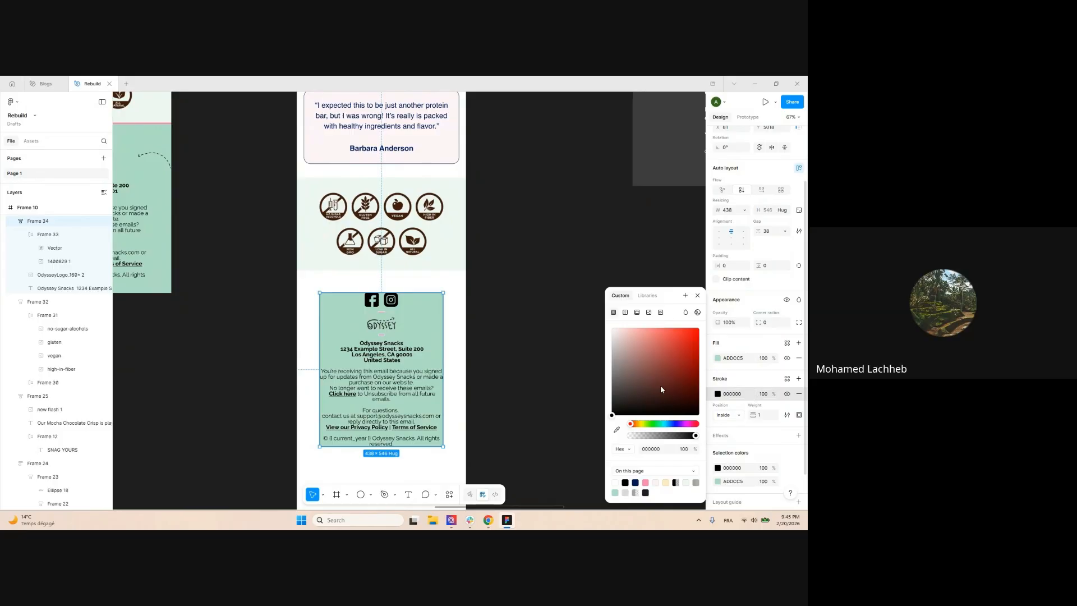
scroll(339, 312, up, 5)
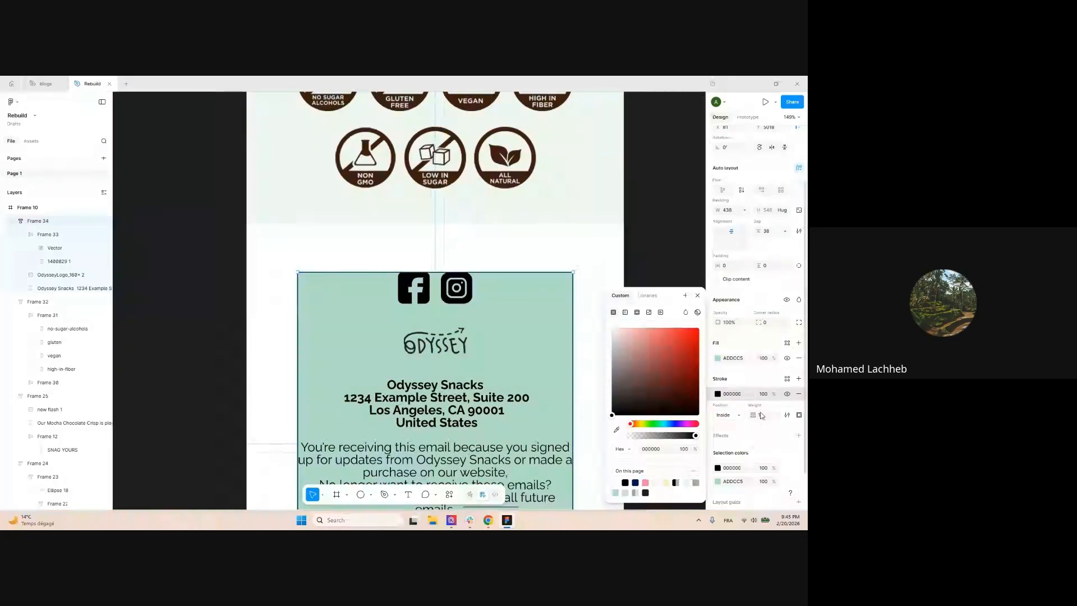
click(799, 416)
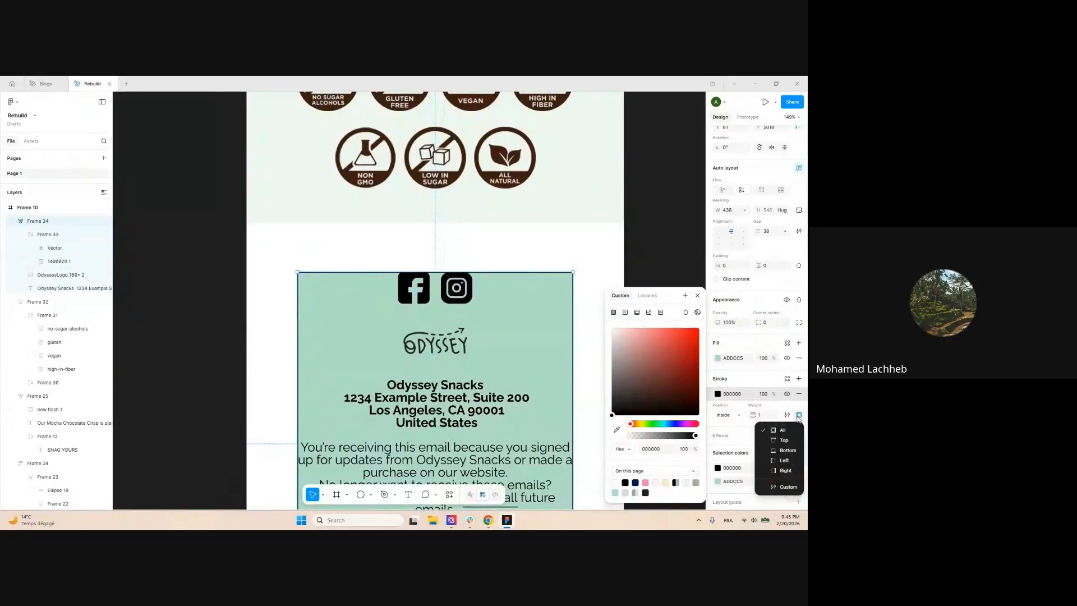
click(785, 441)
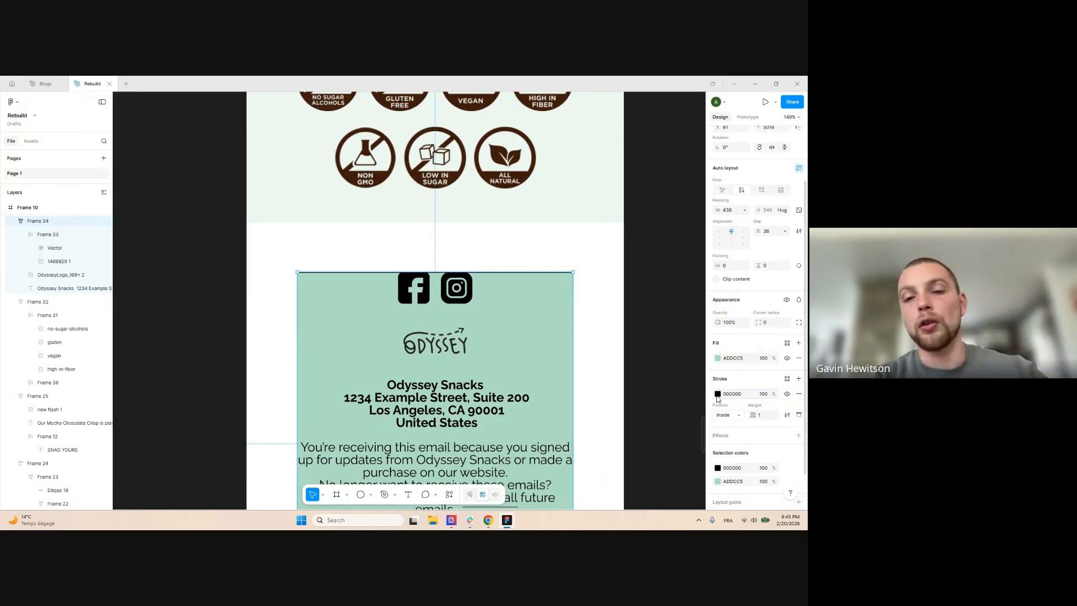
click(645, 483)
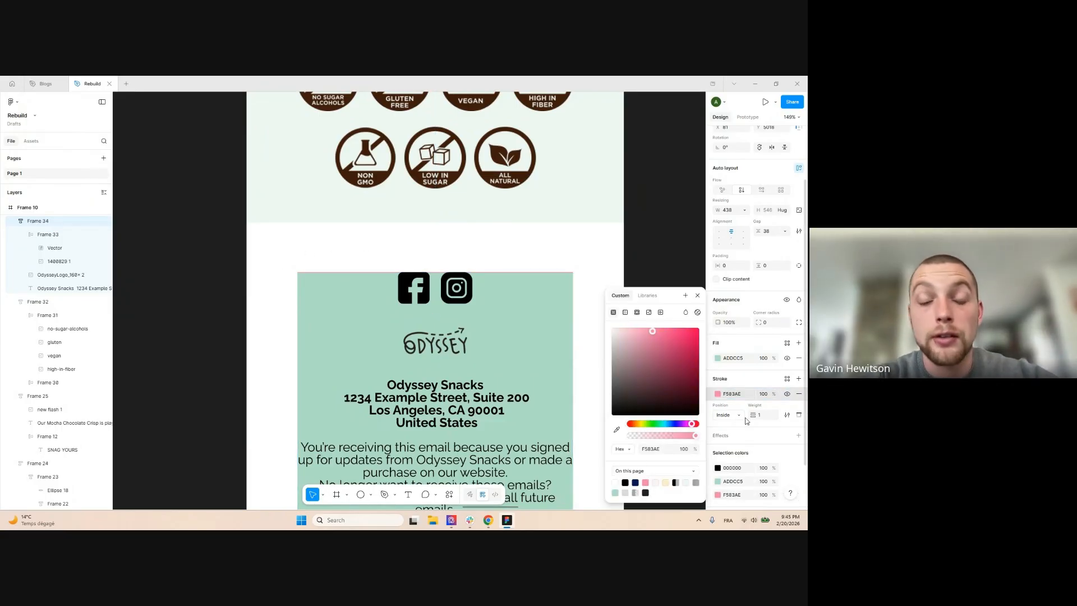
key(Up)
key(Up)
key(Up)
key(Up)
key(Up)
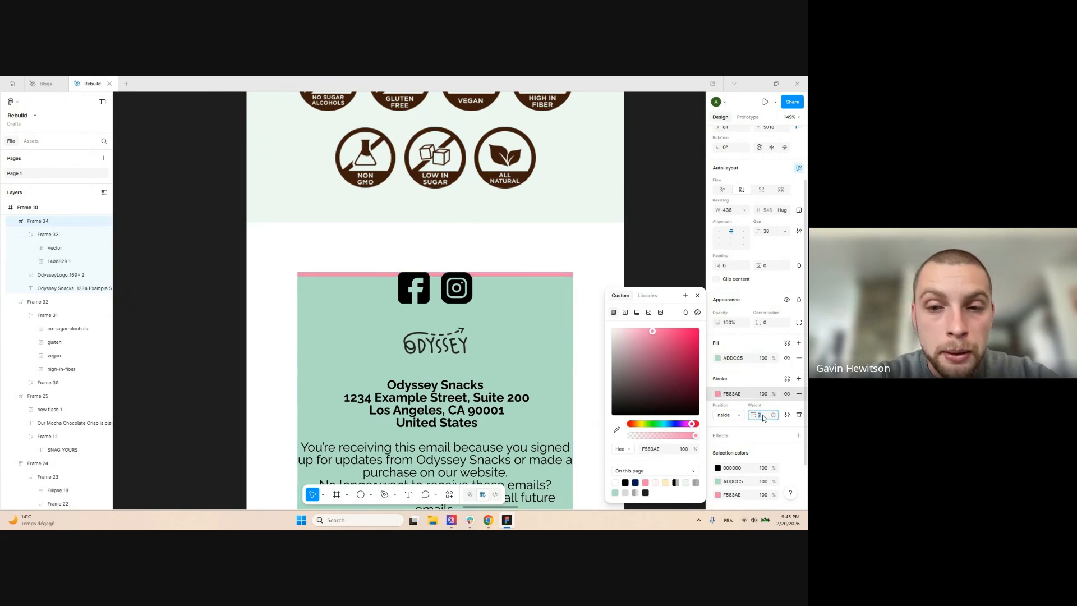
key(Up)
click(658, 222)
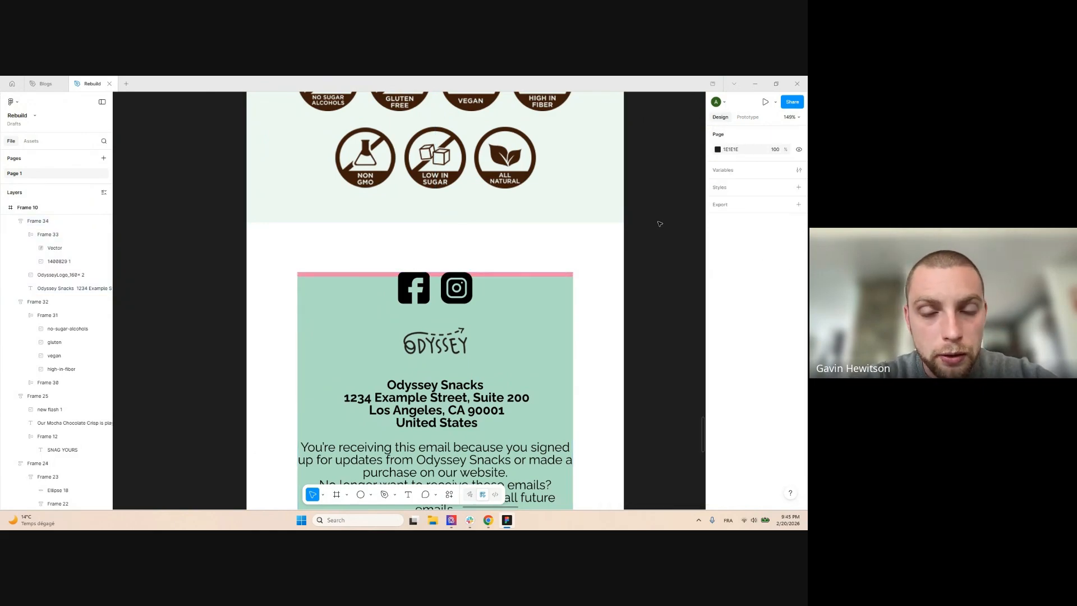
scroll(653, 220, down, 3)
Switch the footer to per-side padding and increase its top padding
click(591, 286)
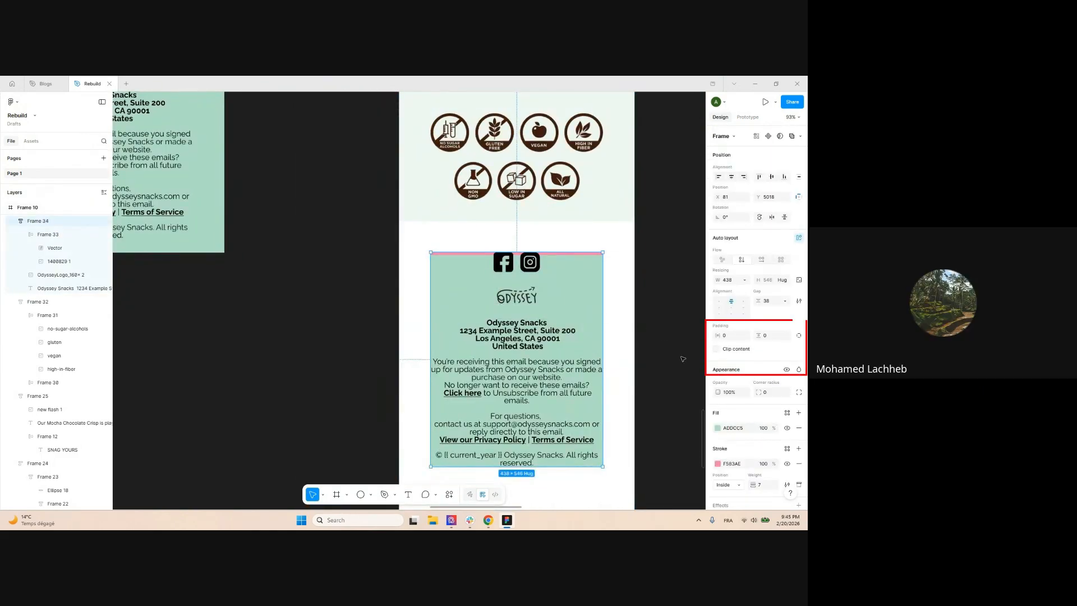
click(799, 335)
drag(762, 335, 793, 335)
click(625, 273)
drag(625, 273, 559, 272)
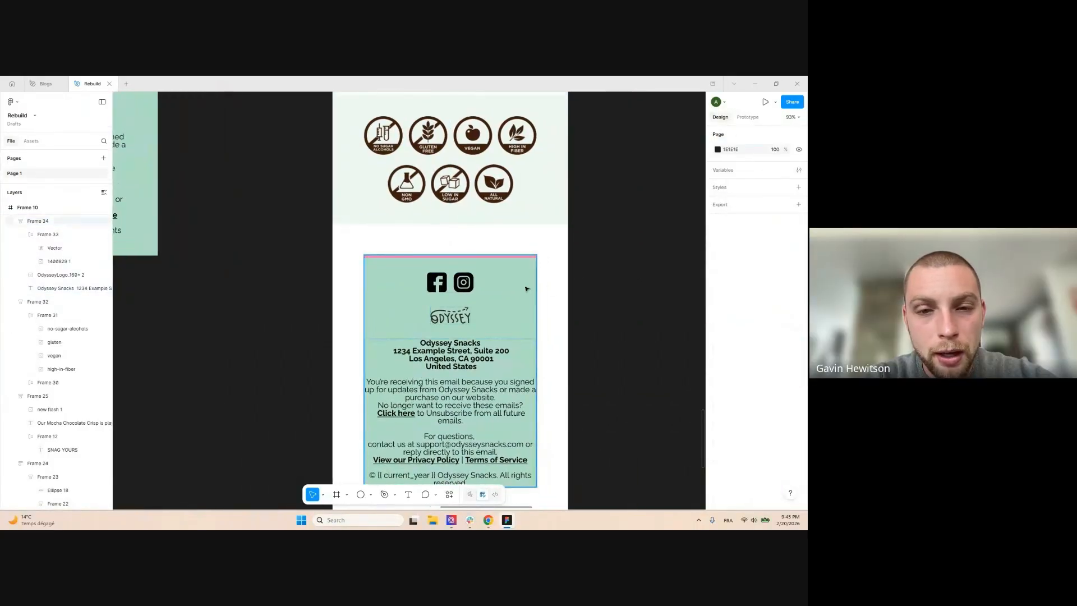
Set the footer width to 600, centre it and move it directly below the icons section
click(529, 289)
click(734, 282)
text(600)
key(Return)
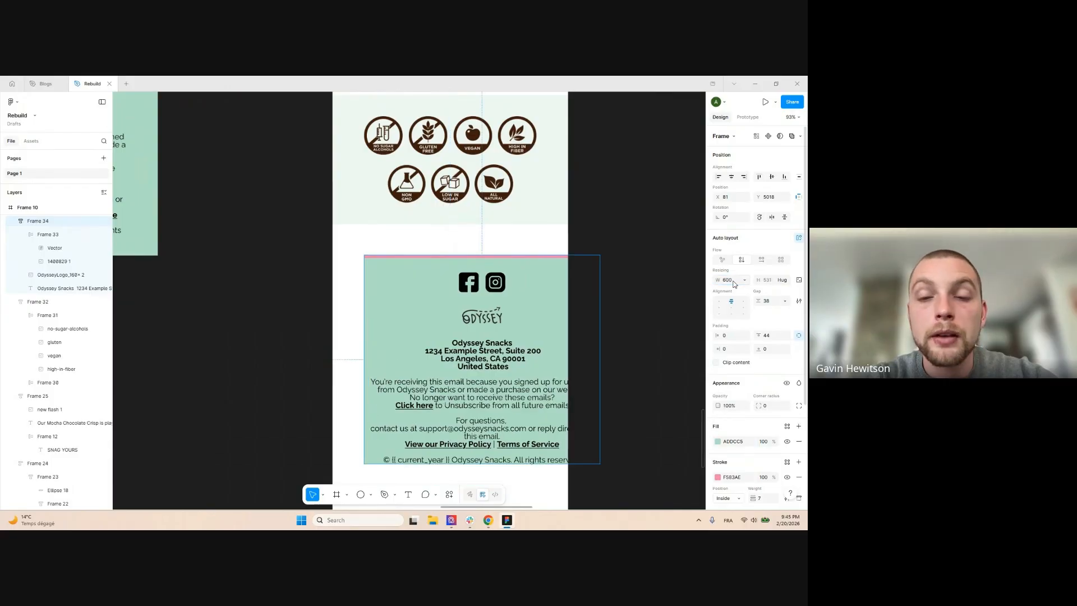
click(734, 178)
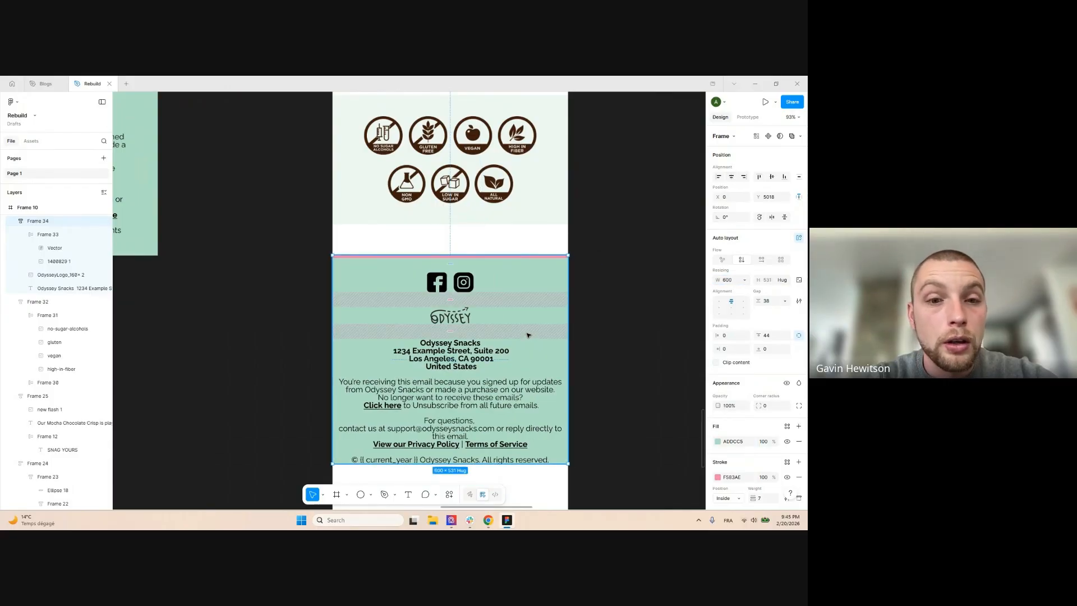
drag(527, 333, 528, 302)
Increase the footer's bottom padding to 45
click(597, 261)
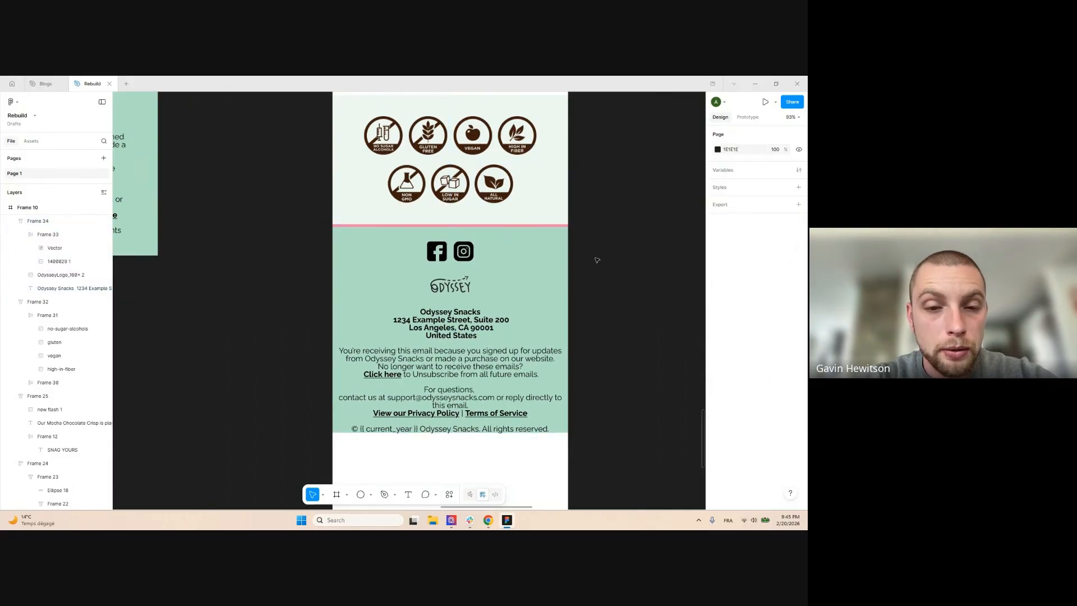
click(567, 256)
drag(759, 349, 797, 353)
scroll(404, 271, down, 6)
Wrap all the sections inside Frame 10 in a new auto-layout frame
click(489, 322)
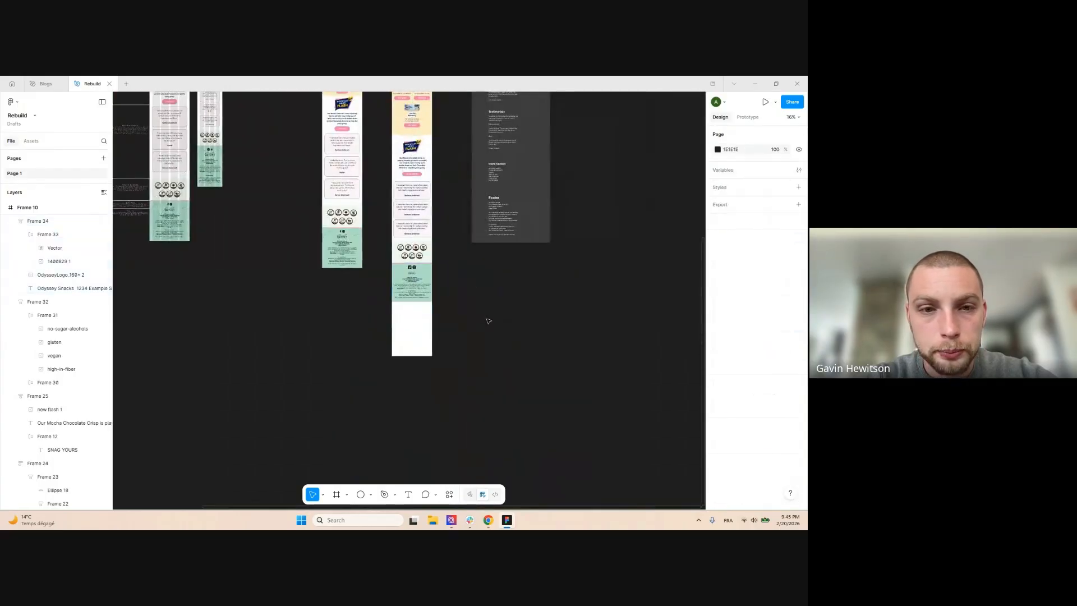
scroll(492, 348, up, 5)
click(430, 214)
scroll(482, 201, down, 1)
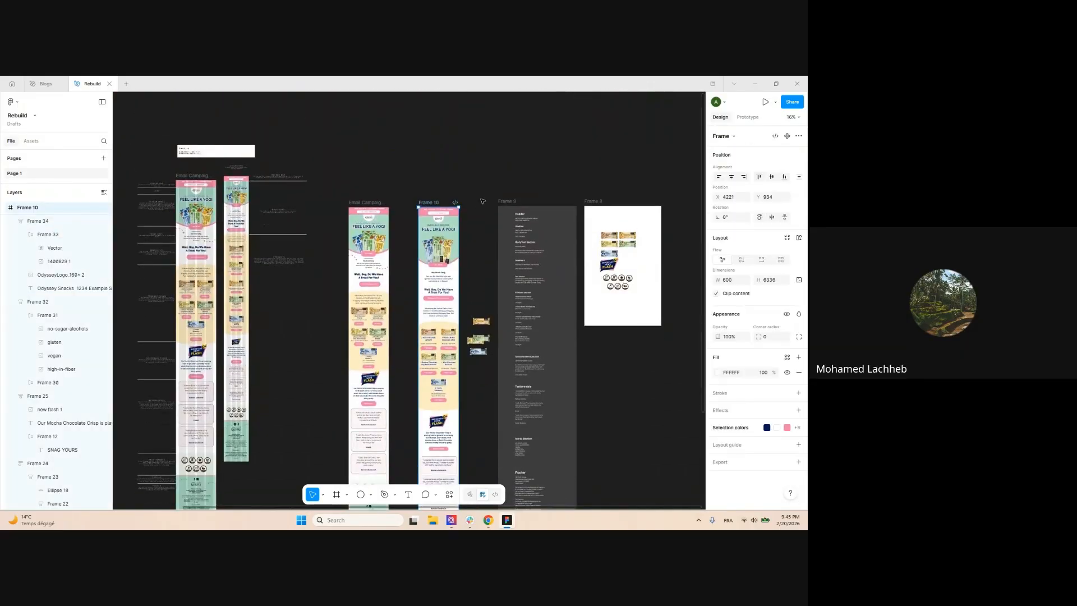
scroll(482, 201, down, 5)
click(541, 368)
scroll(541, 368, up, 5)
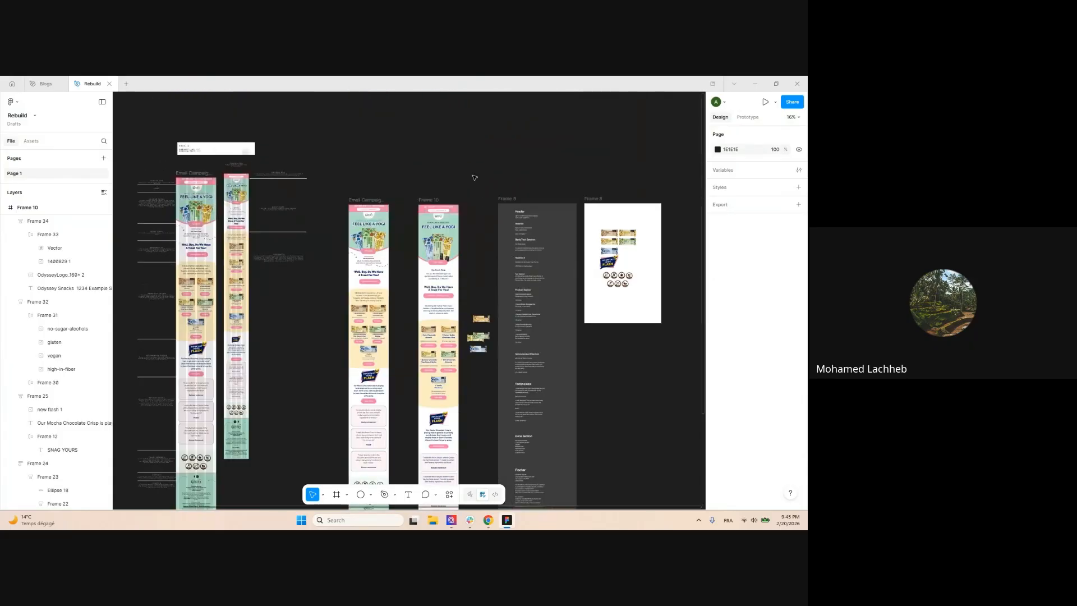
scroll(475, 168, up, 2)
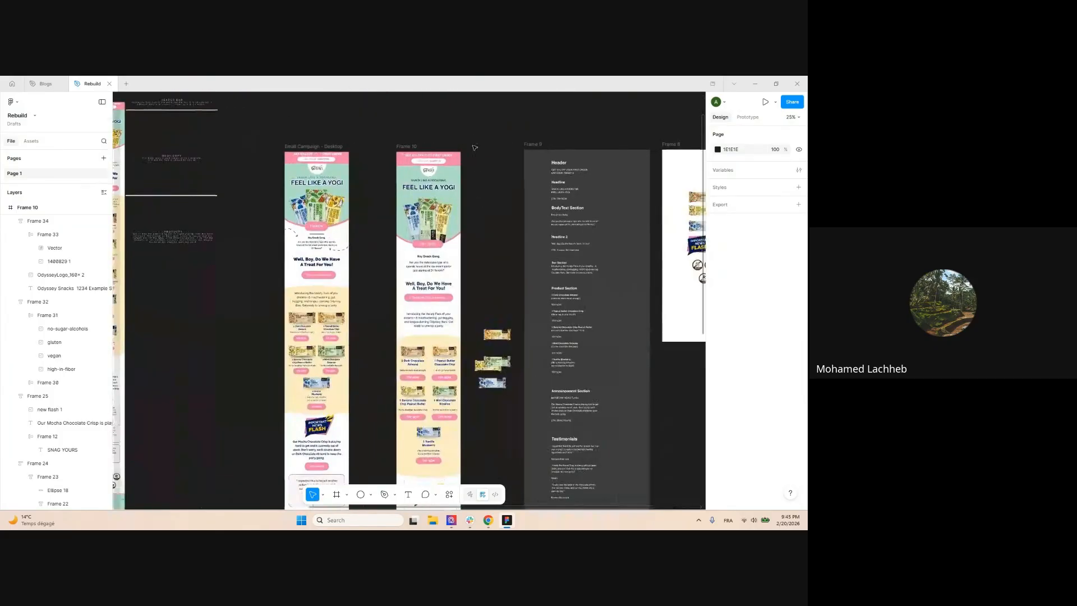
scroll(475, 147, down, 2)
click(459, 181)
scroll(460, 185, down, 2)
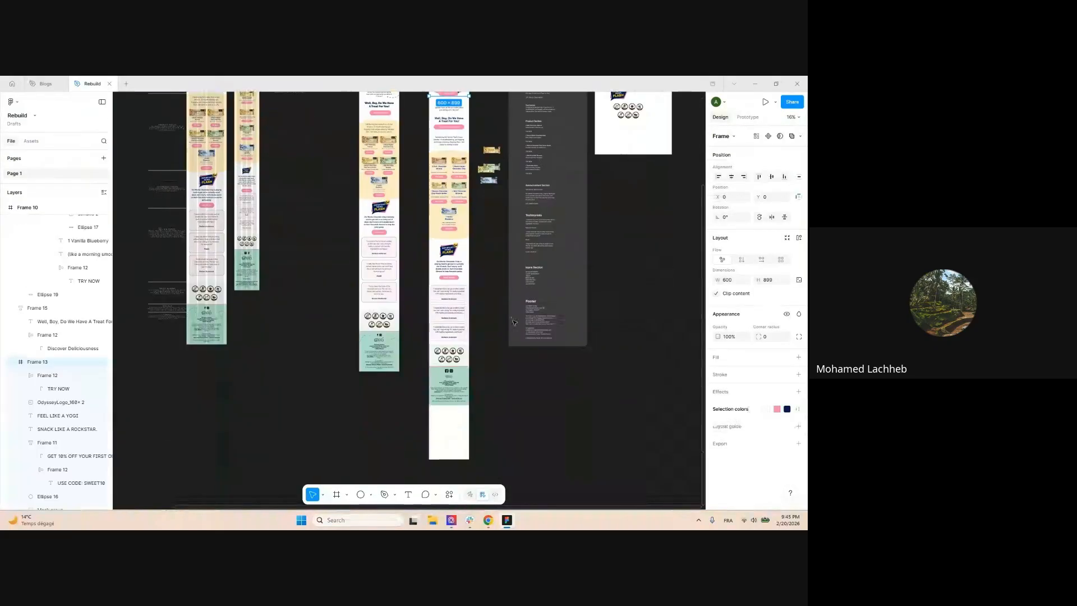
click(518, 287)
click(498, 292)
scroll(498, 289, down, 1)
drag(459, 394, 460, 107)
key(shift+a)
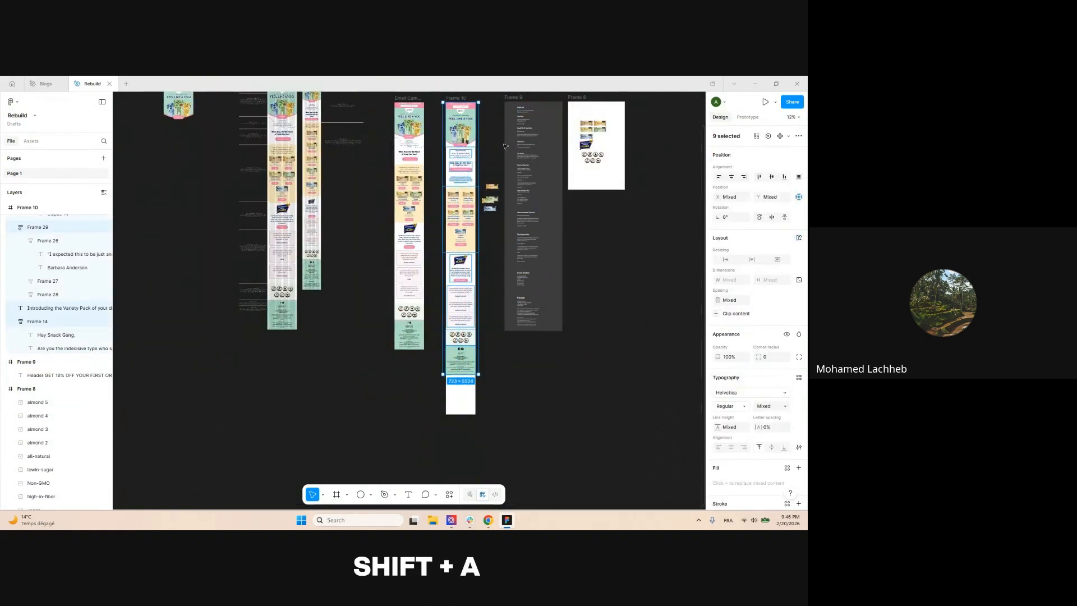
Narrow the Variety Pack intro paragraph to 457 wide
scroll(494, 146, up, 6)
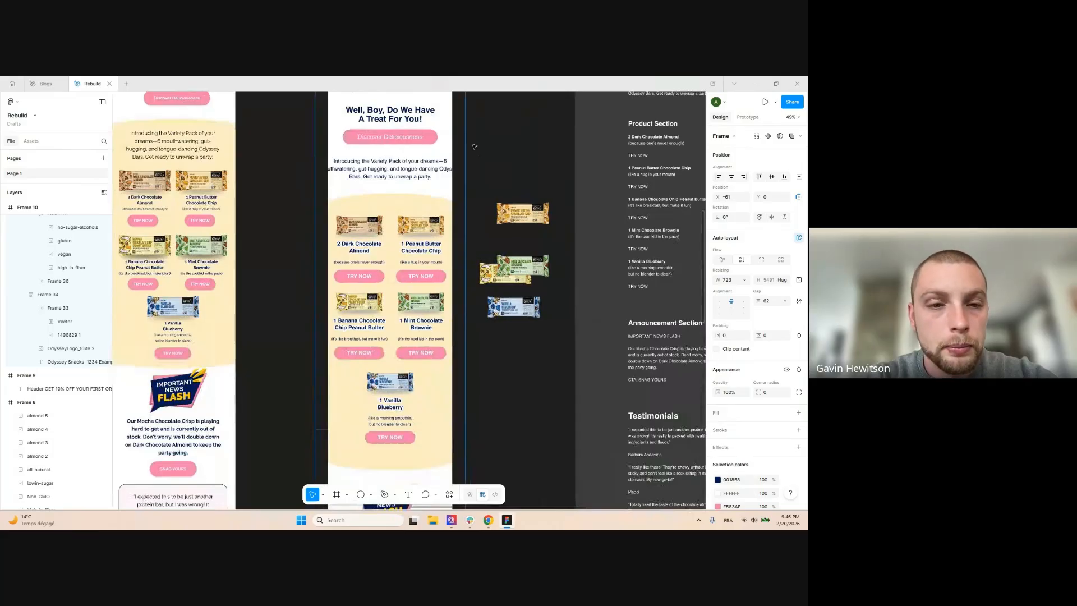
drag(287, 313, 331, 313)
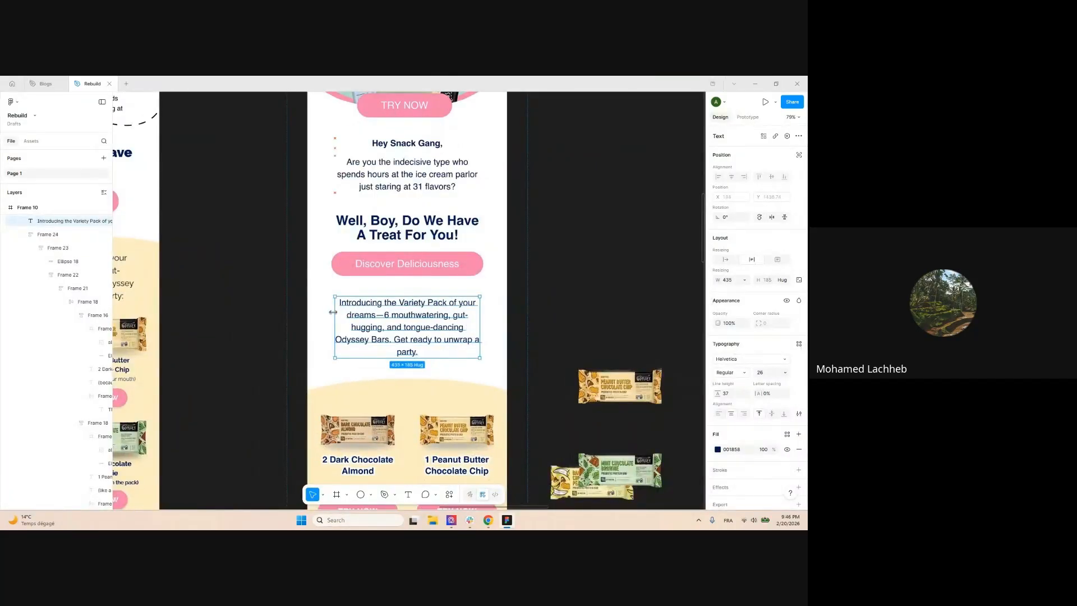
scroll(419, 269, down, 3)
click(507, 165)
Set the new Frame 35 to 600 wide and shorten Frame 10 to trim empty bottom space
click(448, 174)
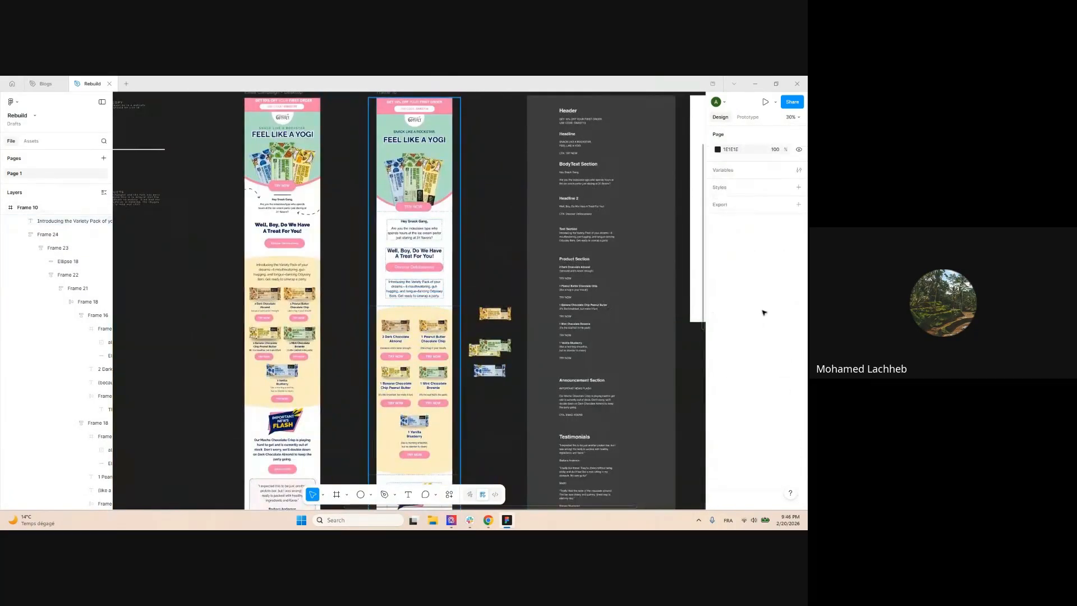
click(732, 284)
text(600)
key(Return)
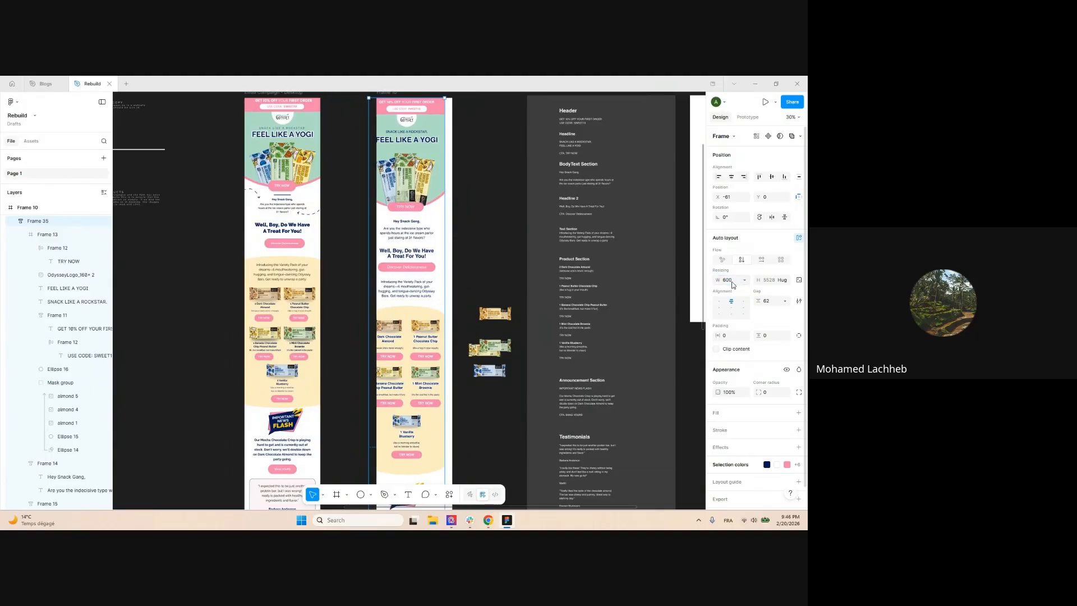
scroll(482, 172, down, 5)
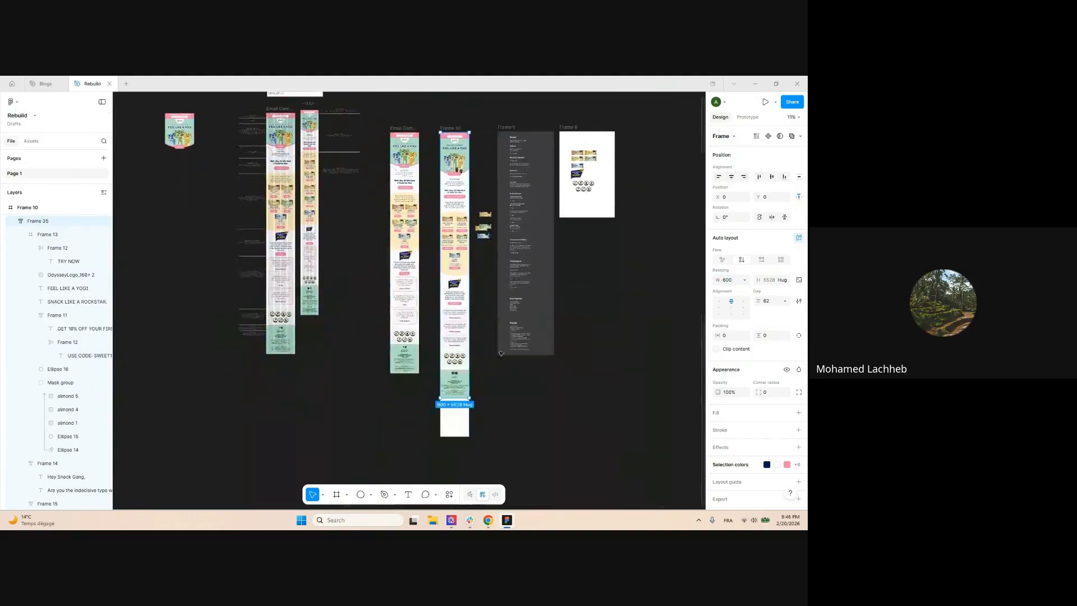
click(482, 171)
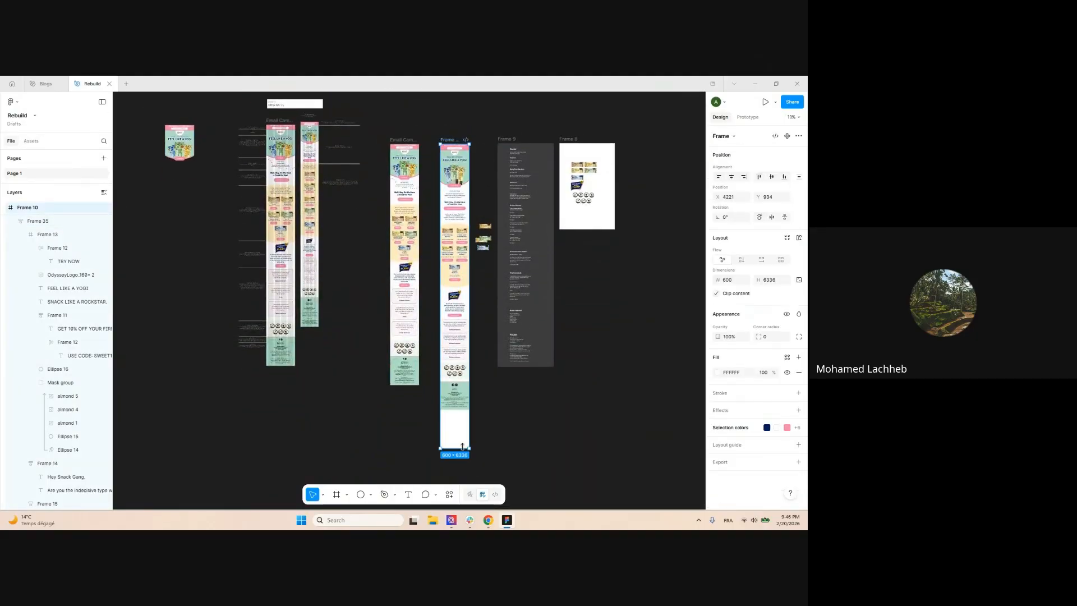
drag(462, 447, 463, 409)
Narrow the footer's address text block to 490 wide
scroll(453, 422, up, 8)
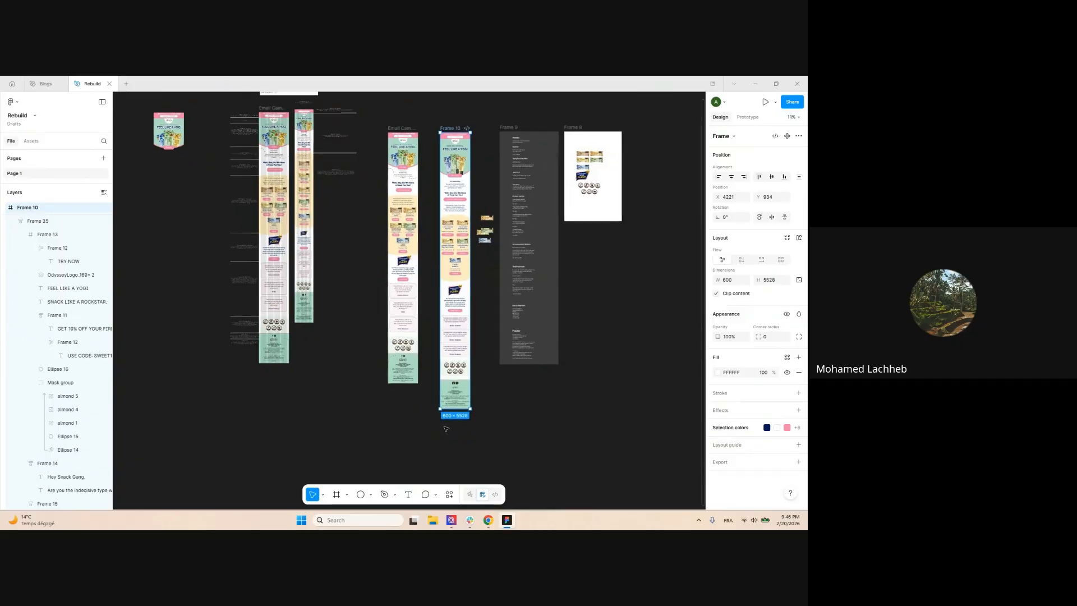
double_click(450, 246)
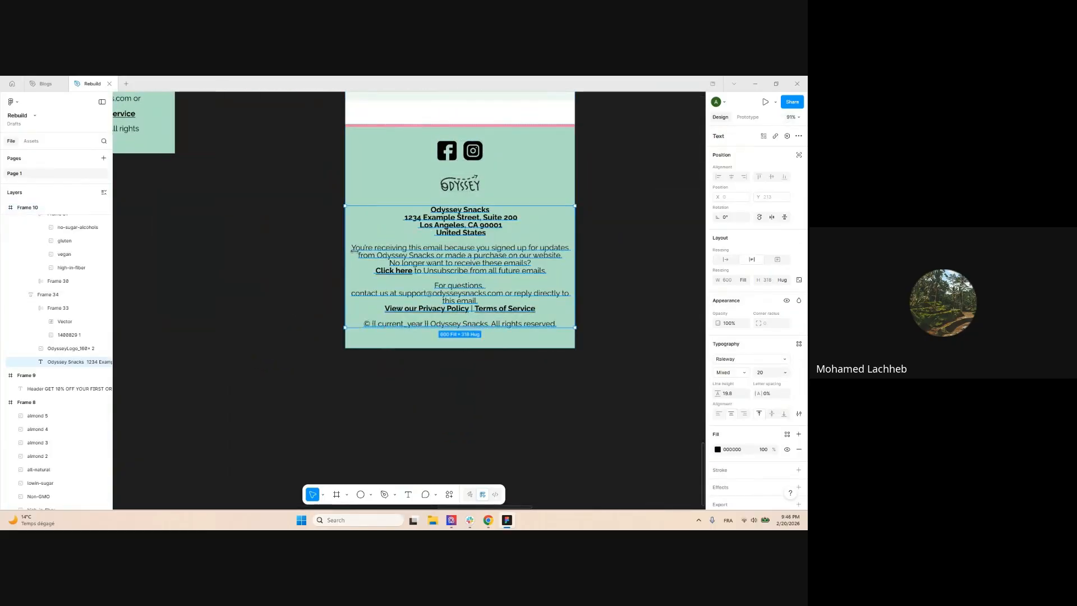
drag(346, 251, 370, 252)
scroll(497, 327, down, 3)
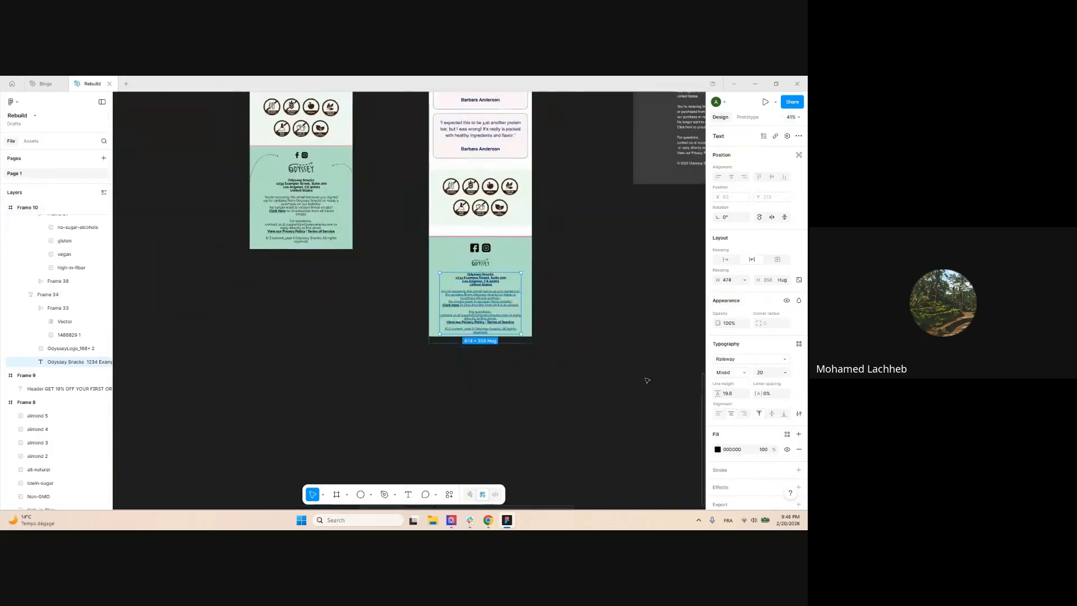
click(645, 379)
scroll(593, 201, down, 2)
Wrap the footer frame and icons section in an auto-layout frame with 0 spacing
drag(597, 191, 584, 239)
scroll(544, 261, up, 3)
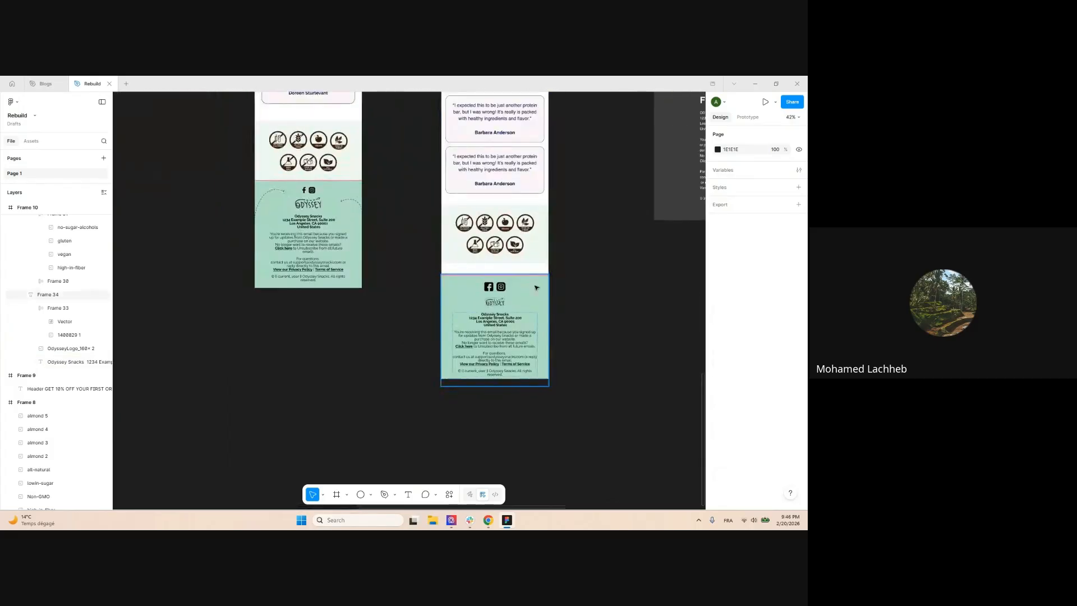
ctrl+click(536, 288)
scroll(527, 222, up, 3)
scroll(314, 224, down, 4)
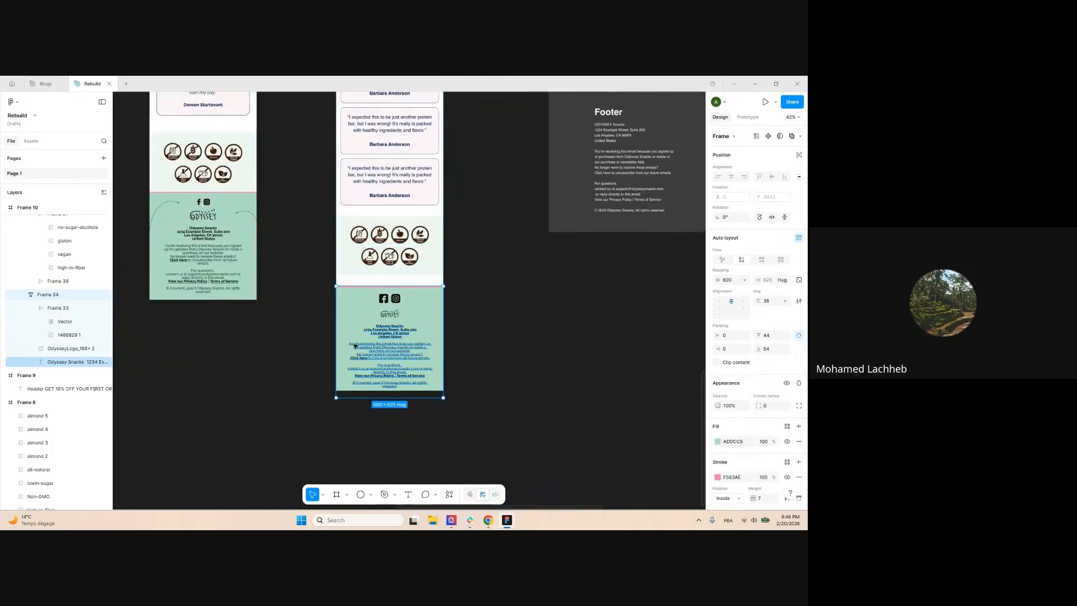
scroll(328, 187, up, 4)
shift+click(496, 226)
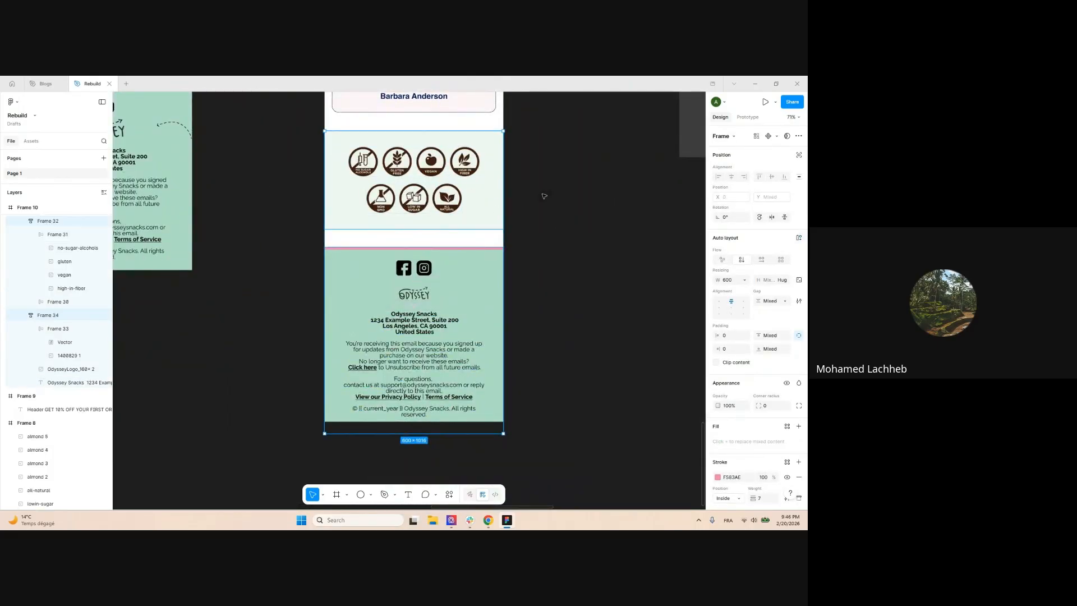
key(shift+a)
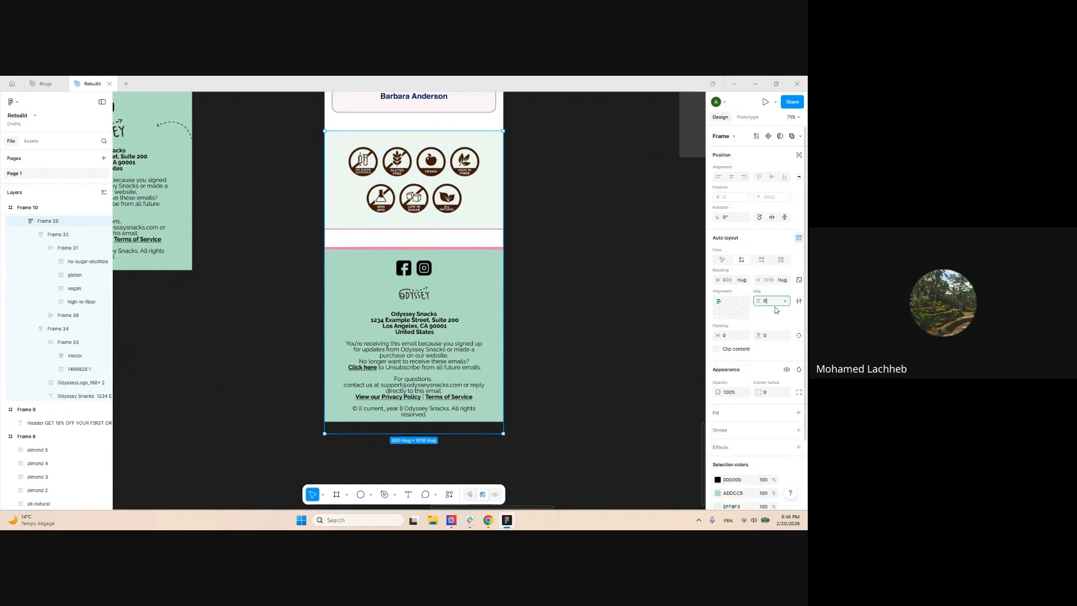
text(0)
key(Return)
scroll(490, 335, down, 1)
scroll(490, 334, down, 5)
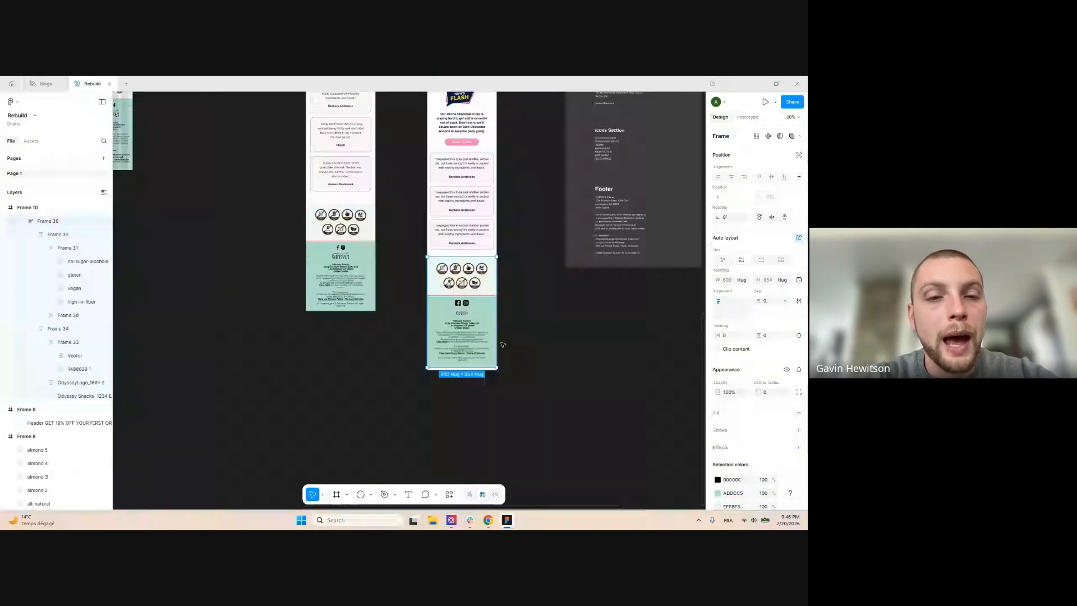
click(514, 379)
scroll(514, 380, up, 2)
Copy the Testimonials copy from the content outline text in Frame 9
scroll(509, 337, down, 2)
scroll(508, 325, up, 3)
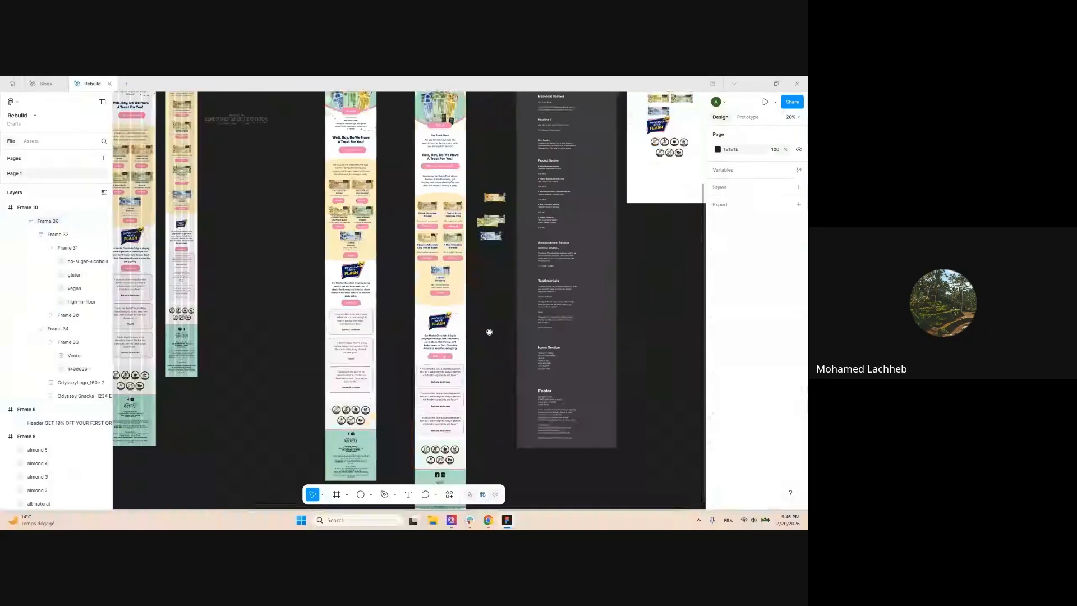
scroll(491, 309, up, 3)
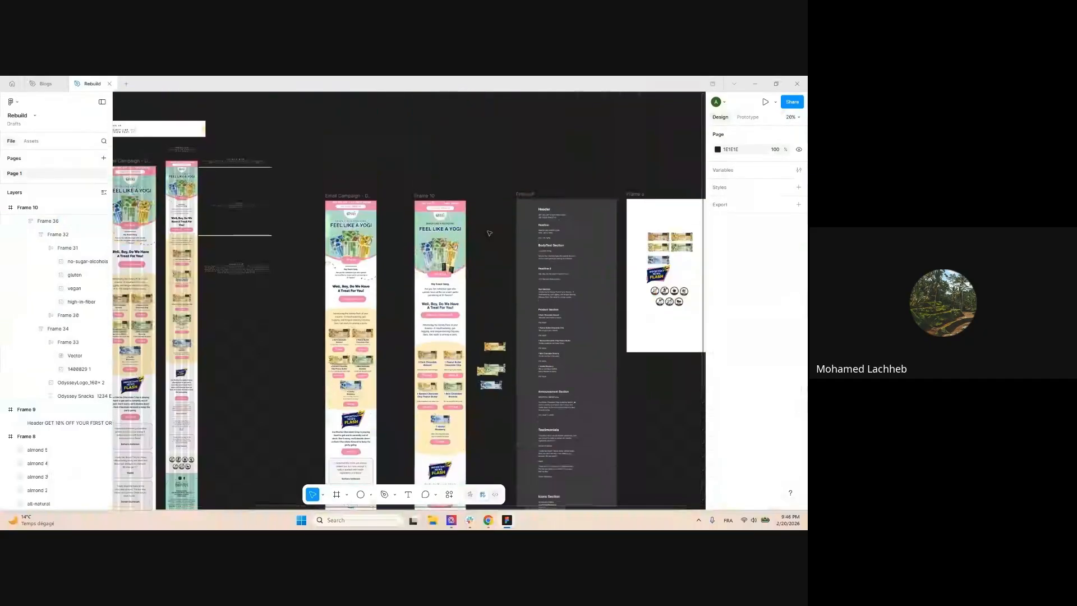
scroll(490, 236, down, 1)
scroll(490, 262, down, 2)
scroll(437, 109, up, 3)
drag(477, 169, 510, 223)
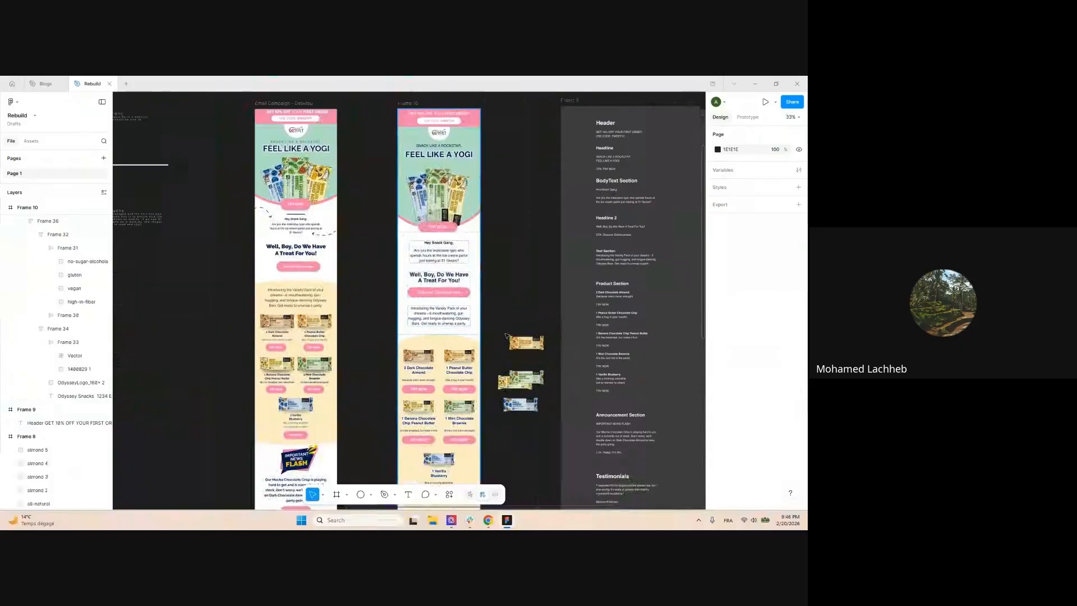
click(619, 260)
click(627, 418)
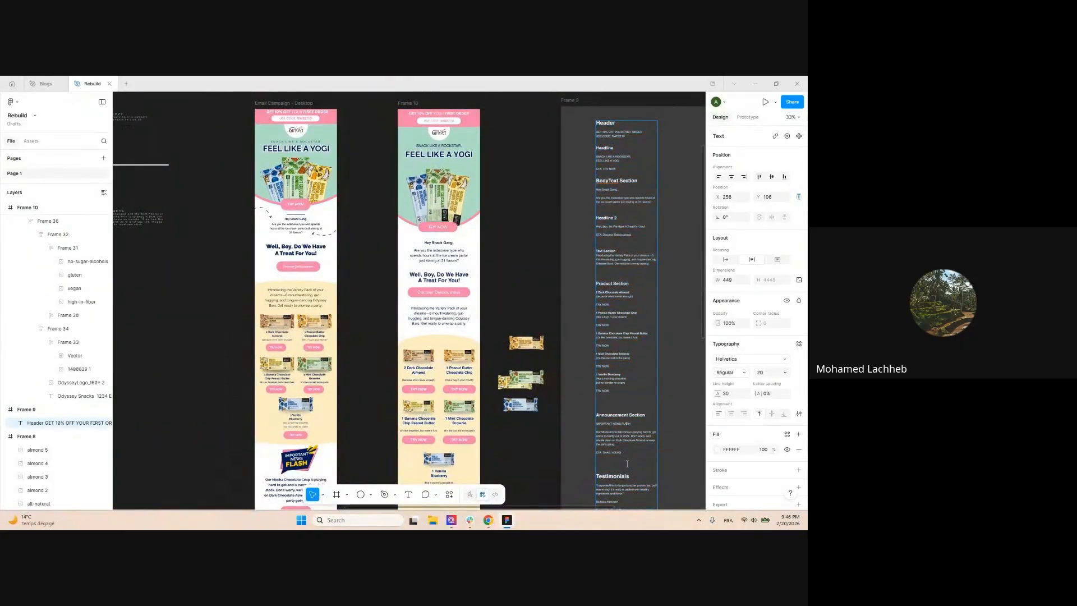
scroll(625, 443, down, 3)
scroll(620, 463, down, 2)
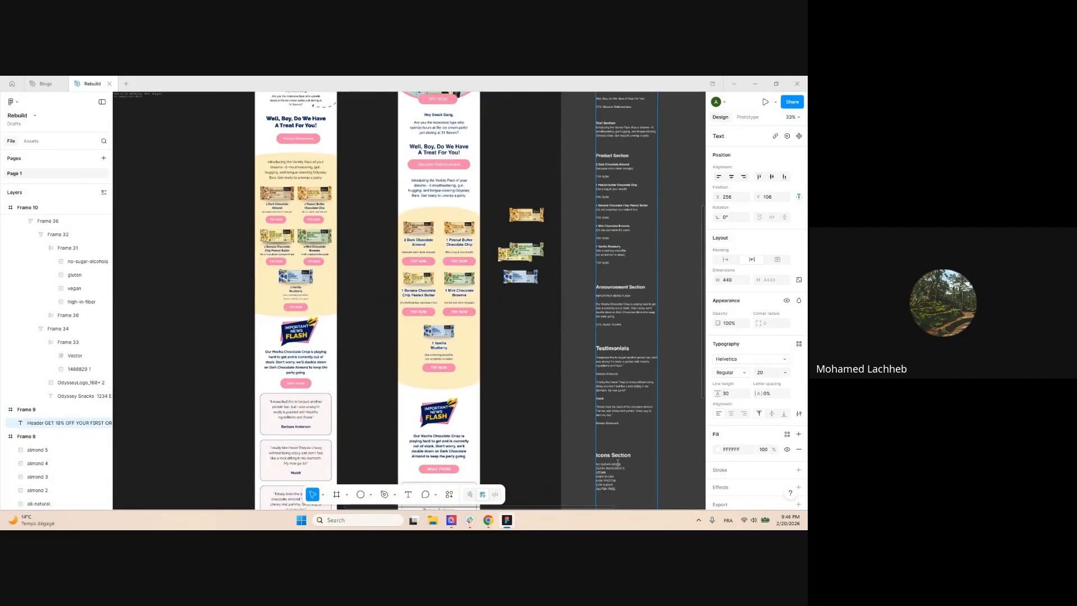
drag(619, 424, 596, 358)
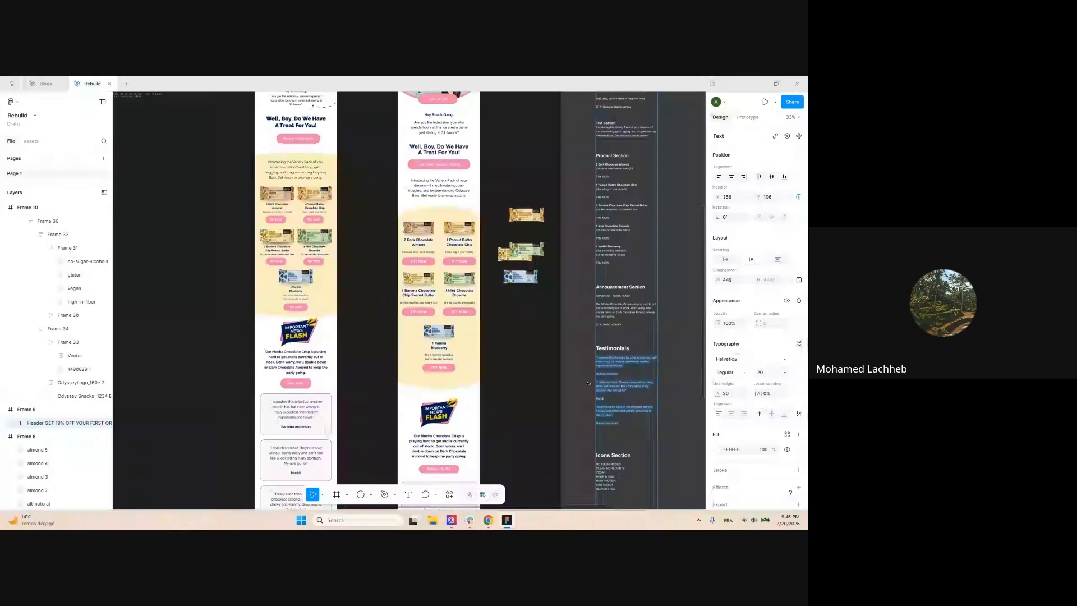
scroll(554, 393, up, 2)
scroll(492, 319, down, 2)
Paste the testimonials over Frame 10's Variety Pack introduction text
click(495, 169)
scroll(494, 169, up, 3)
scroll(494, 168, down, 3)
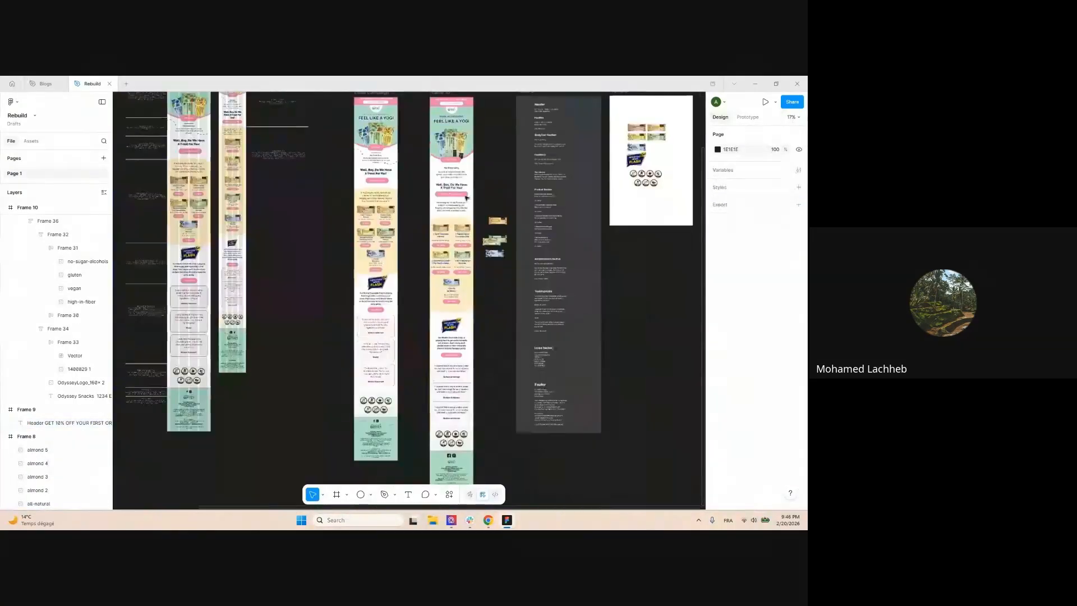
double_click(465, 203)
scroll(465, 202, up, 2)
scroll(465, 202, up, 1)
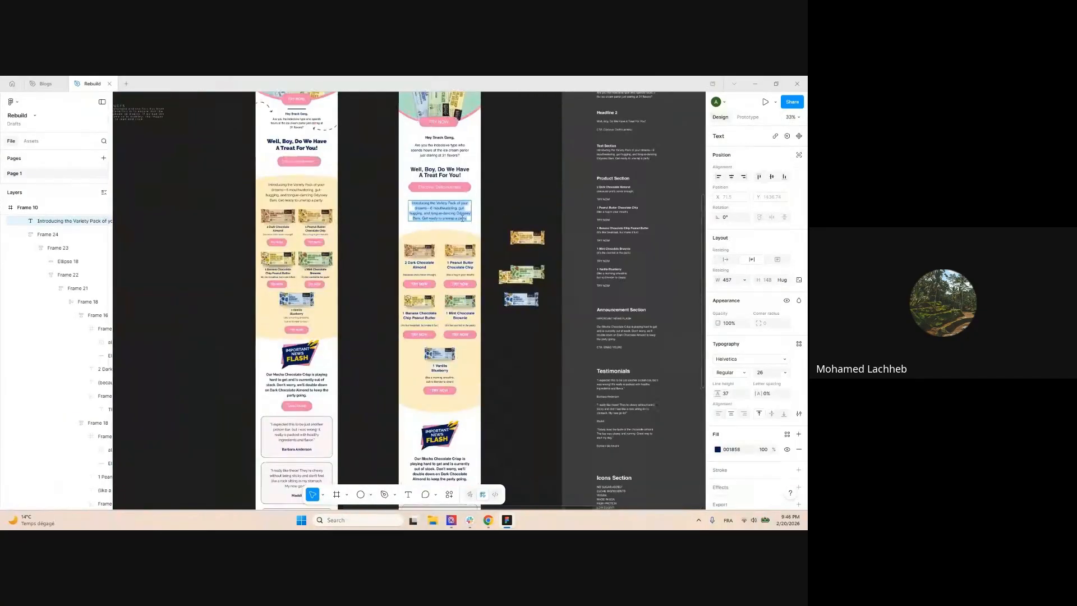
scroll(483, 204, down, 2)
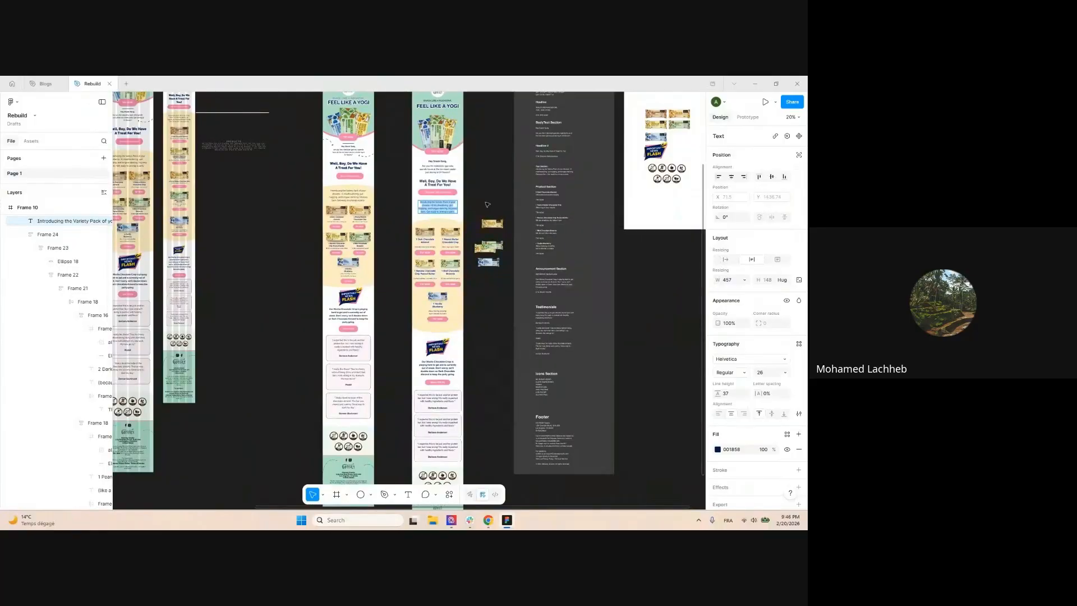
key(ctrl+shift+v)
scroll(482, 207, down, 3)
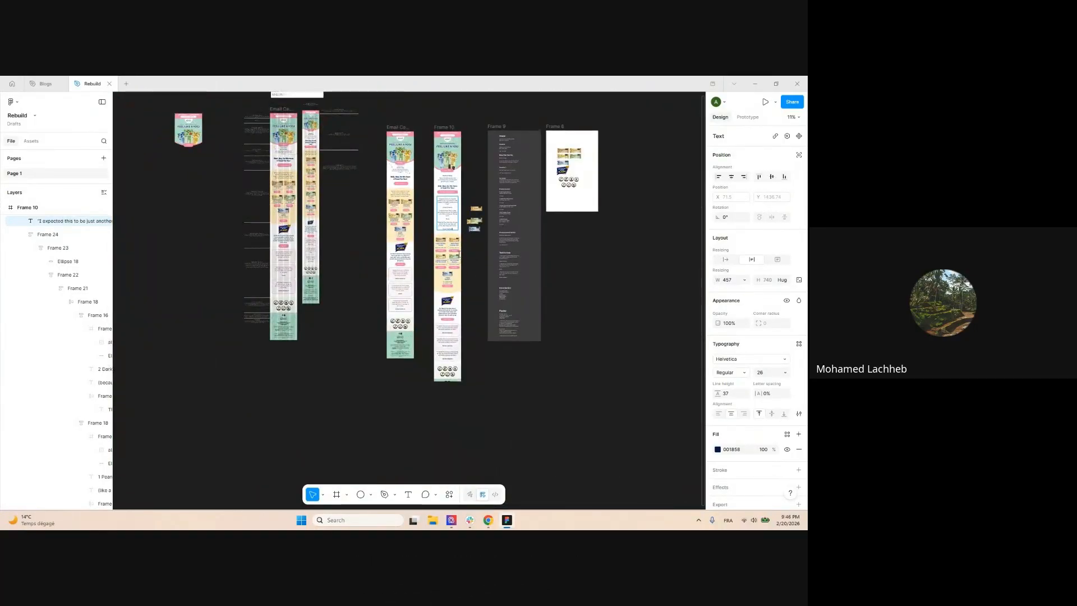
scroll(456, 213, up, 1)
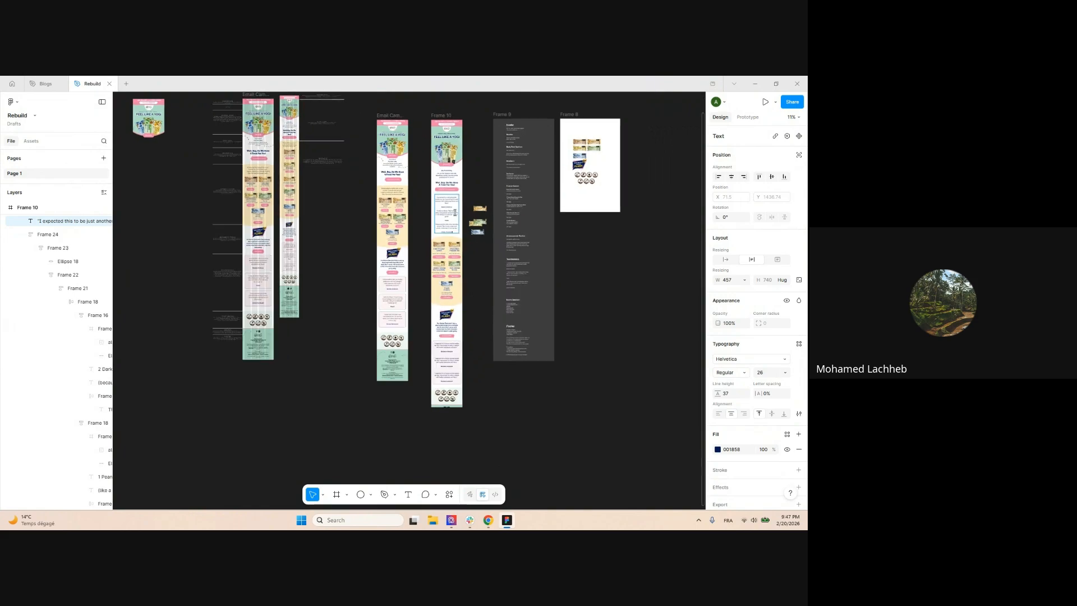
scroll(455, 212, up, 6)
scroll(486, 172, down, 3)
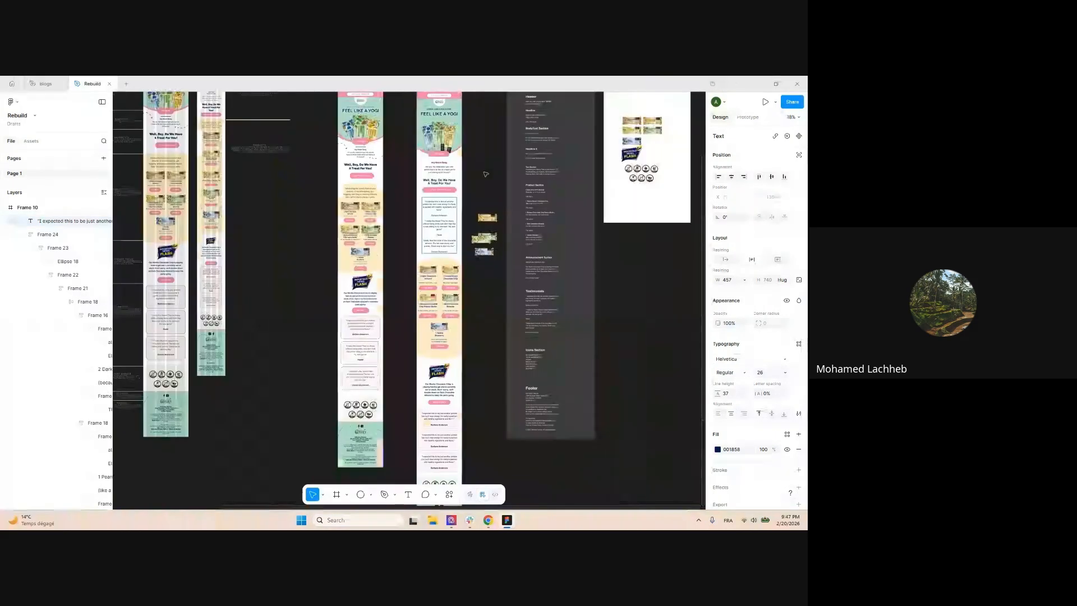
scroll(486, 171, down, 3)
scroll(483, 169, up, 3)
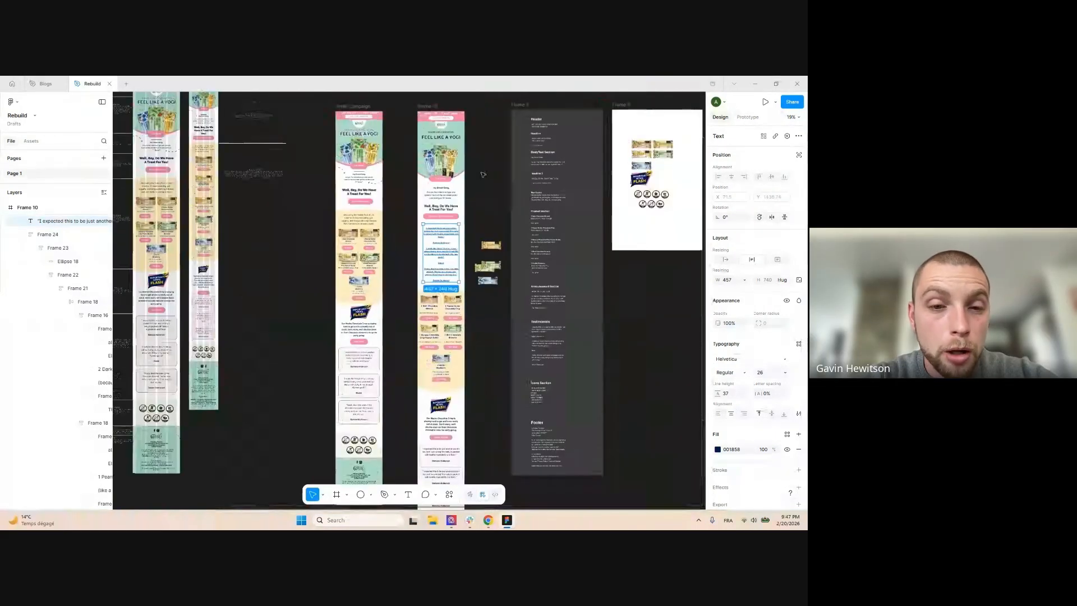
scroll(484, 178, down, 1)
Select the Frame 10 email and add auto layout so it hugs its content at 600 × 6006
click(465, 448)
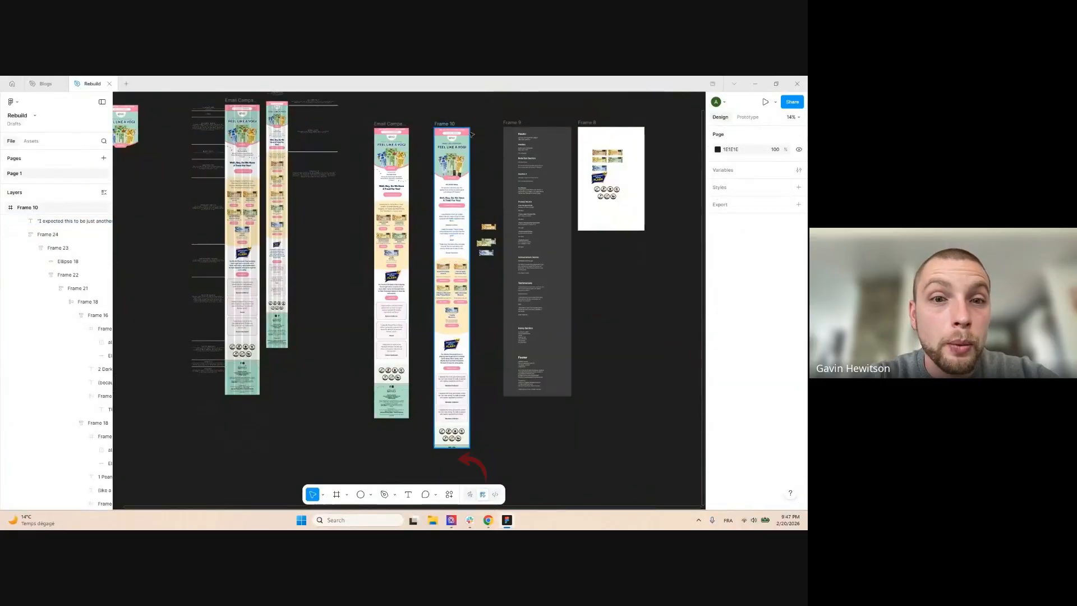
scroll(511, 201, down, 3)
scroll(511, 200, up, 2)
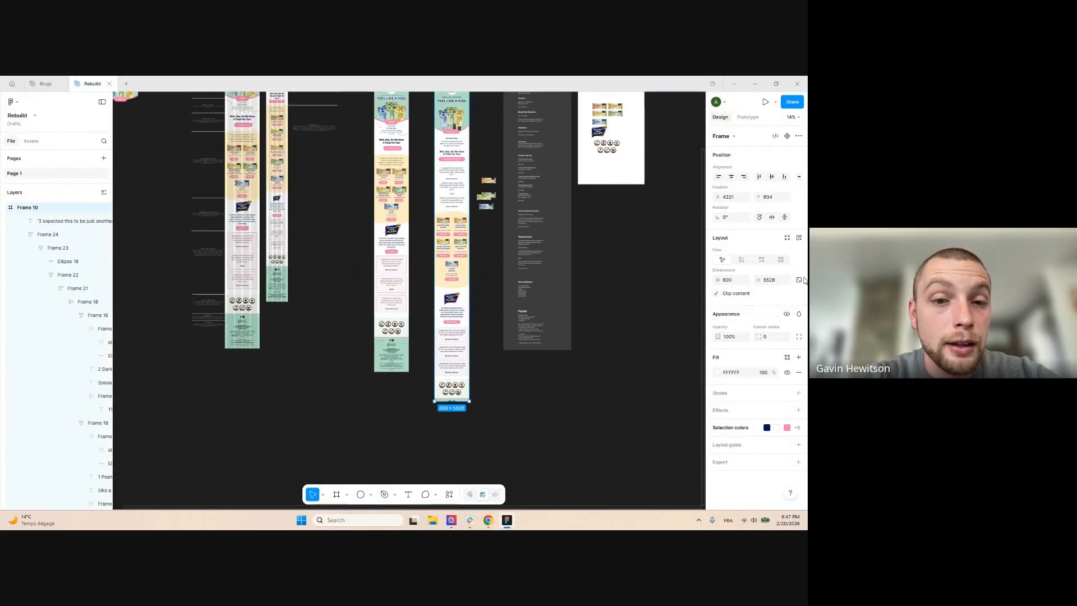
scroll(514, 245, up, 1)
key(Escape)
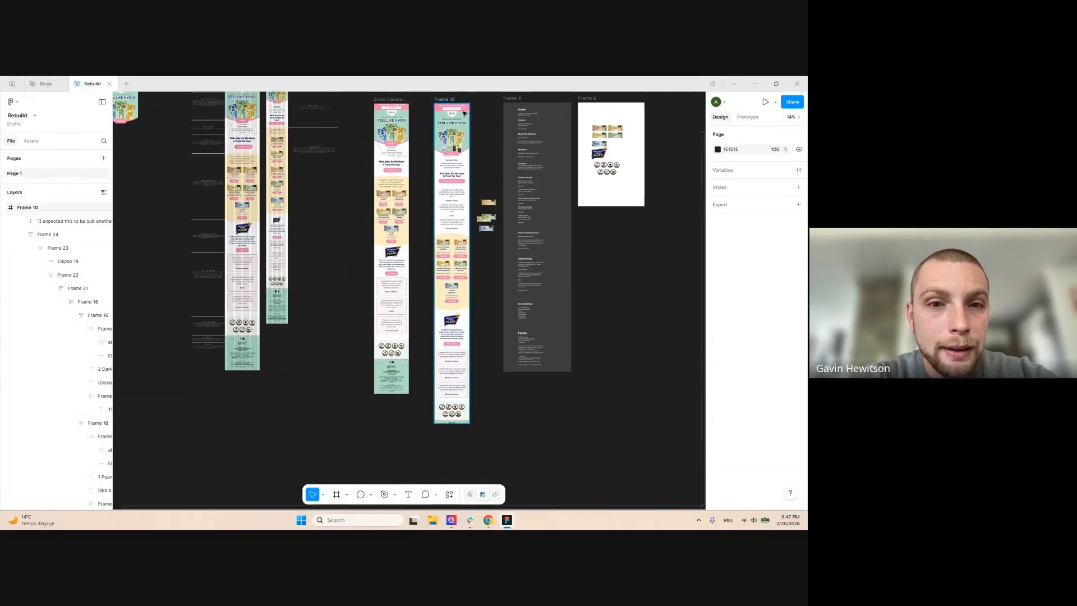
click(448, 98)
scroll(482, 129, up, 1)
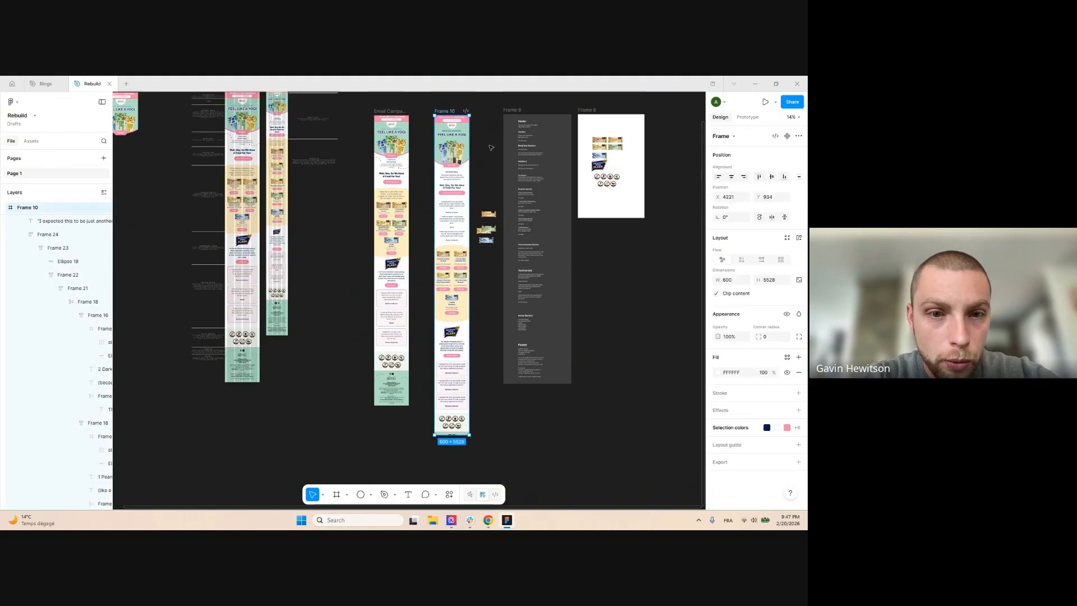
click(490, 138)
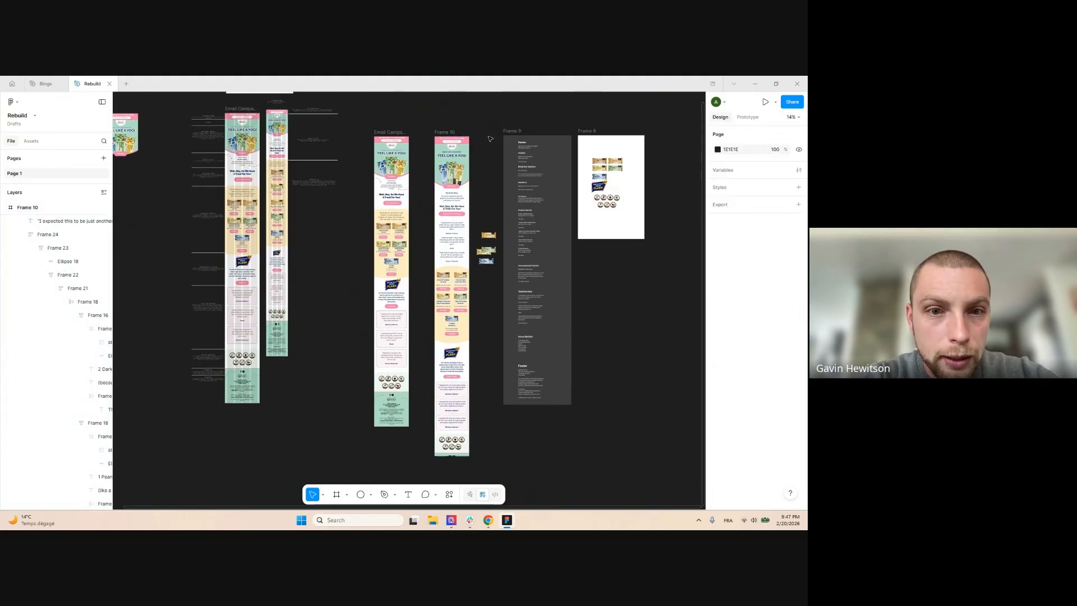
click(449, 128)
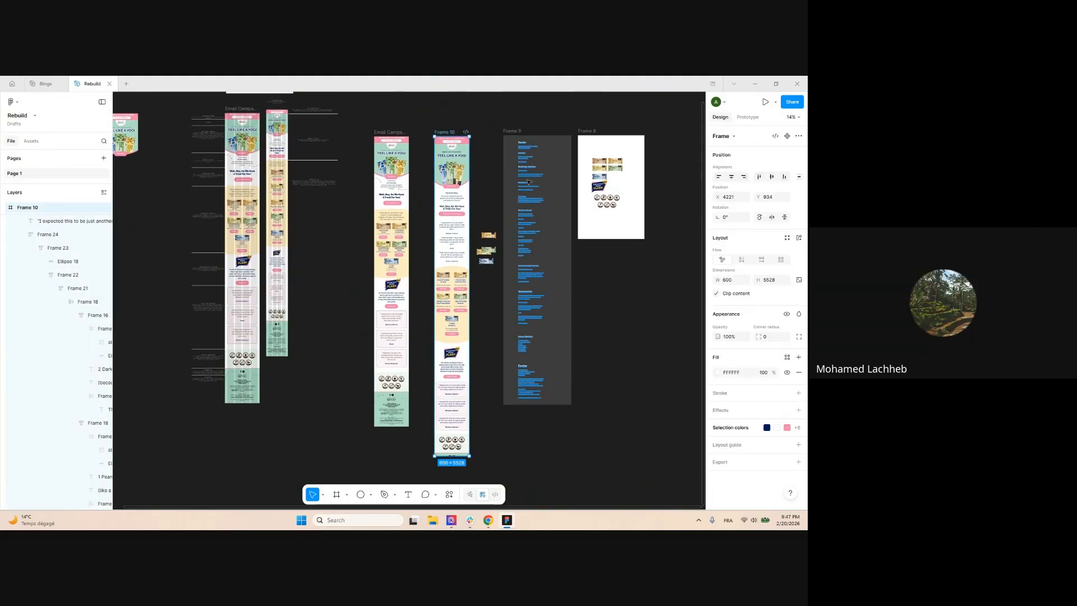
click(799, 240)
scroll(492, 406, down, 3)
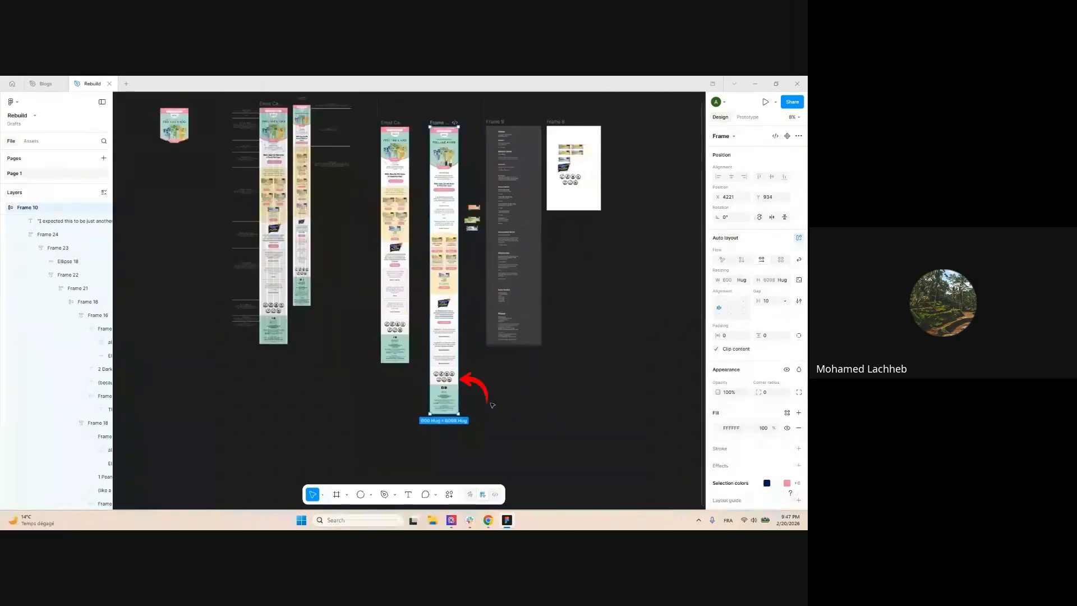
scroll(476, 351, down, 2)
Select the pasted testimonial text block in Frame 10
click(470, 187)
scroll(473, 193, up, 4)
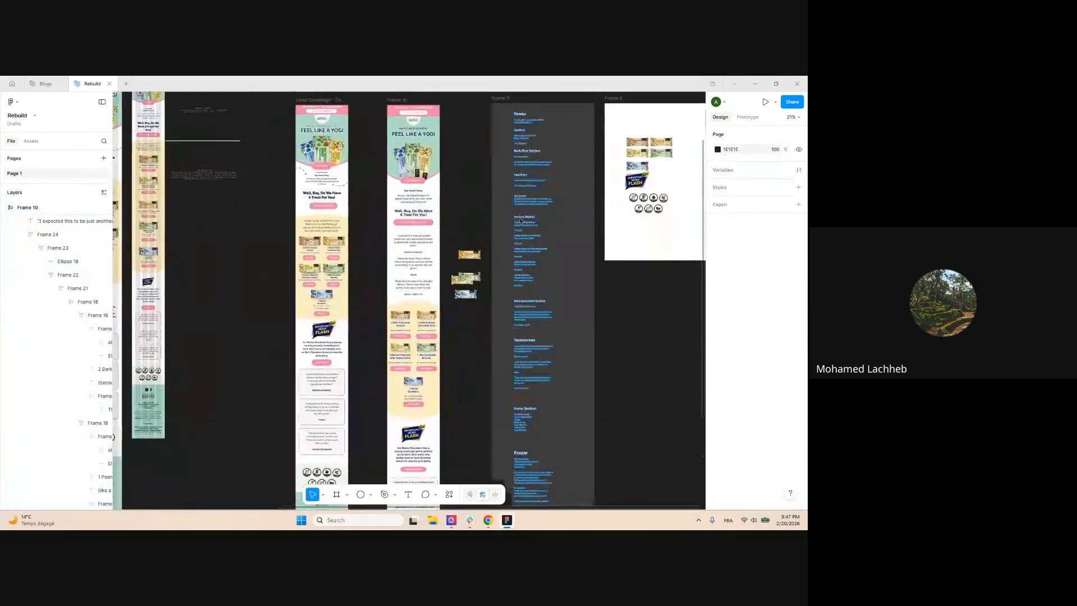
scroll(522, 223, down, 3)
scroll(521, 224, down, 1)
scroll(471, 230, up, 2)
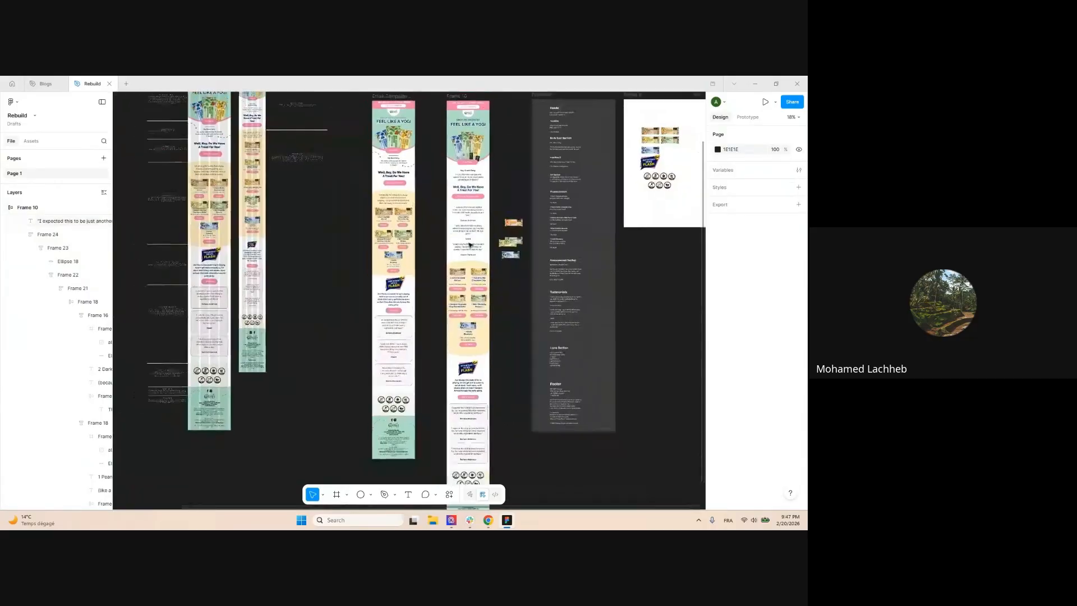
click(471, 238)
scroll(470, 235, down, 1)
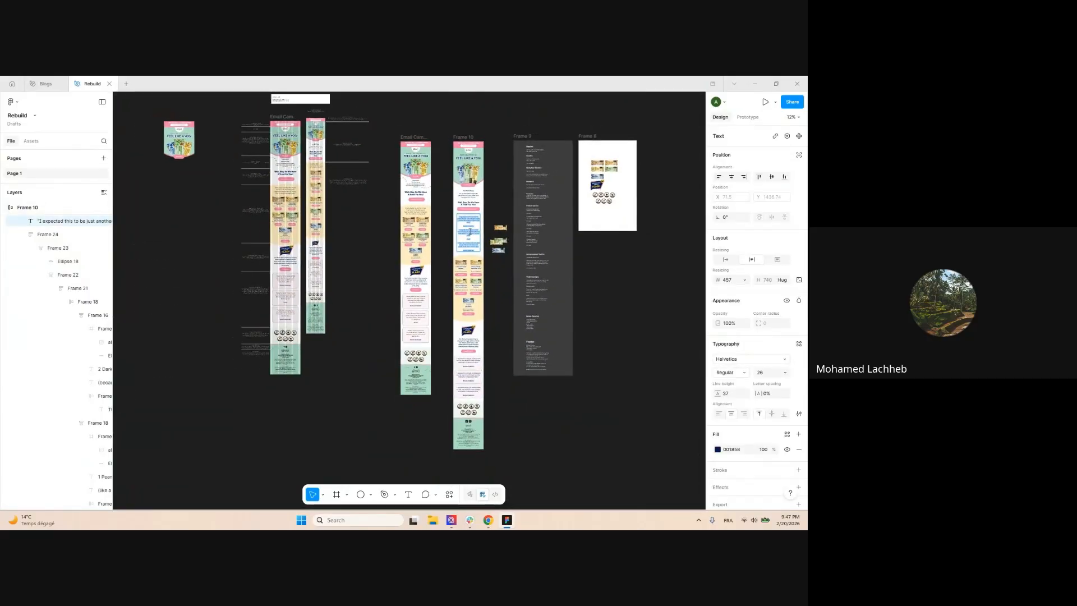
scroll(505, 202, up, 5)
click(563, 181)
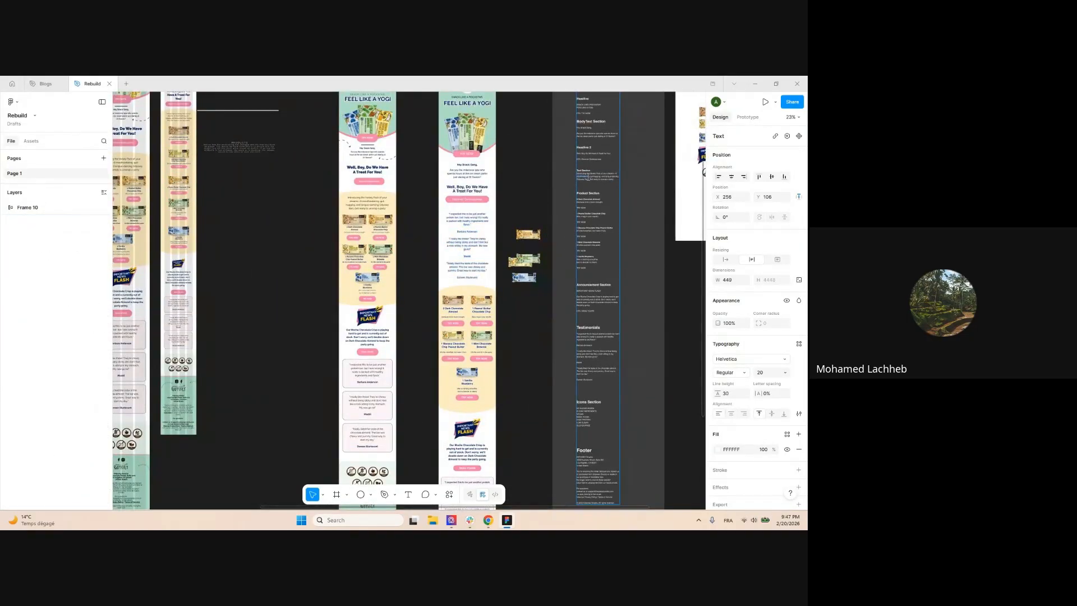
scroll(563, 181, down, 5)
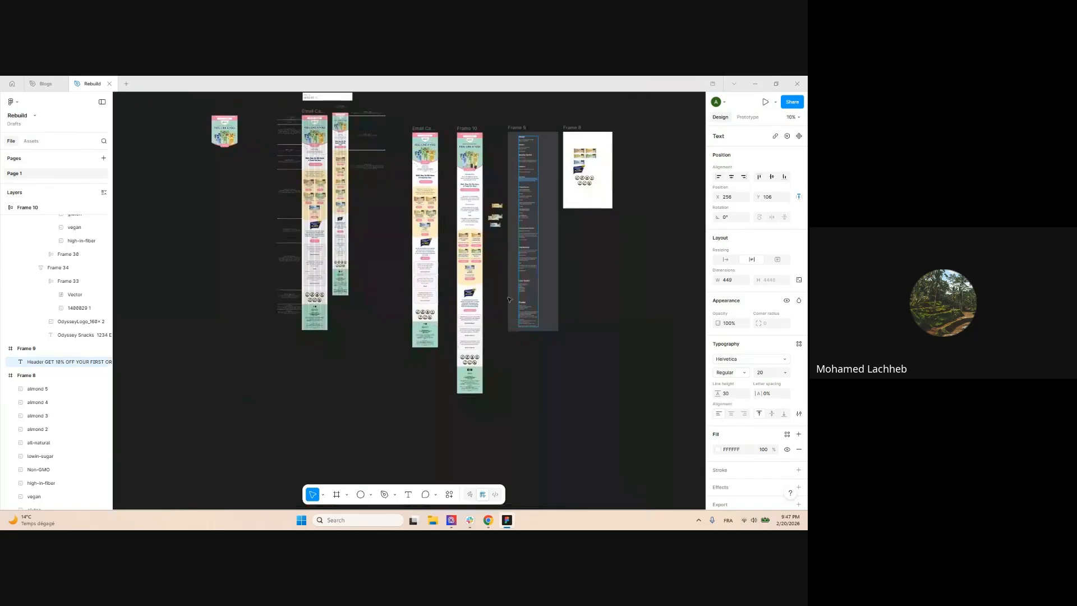
click(473, 203)
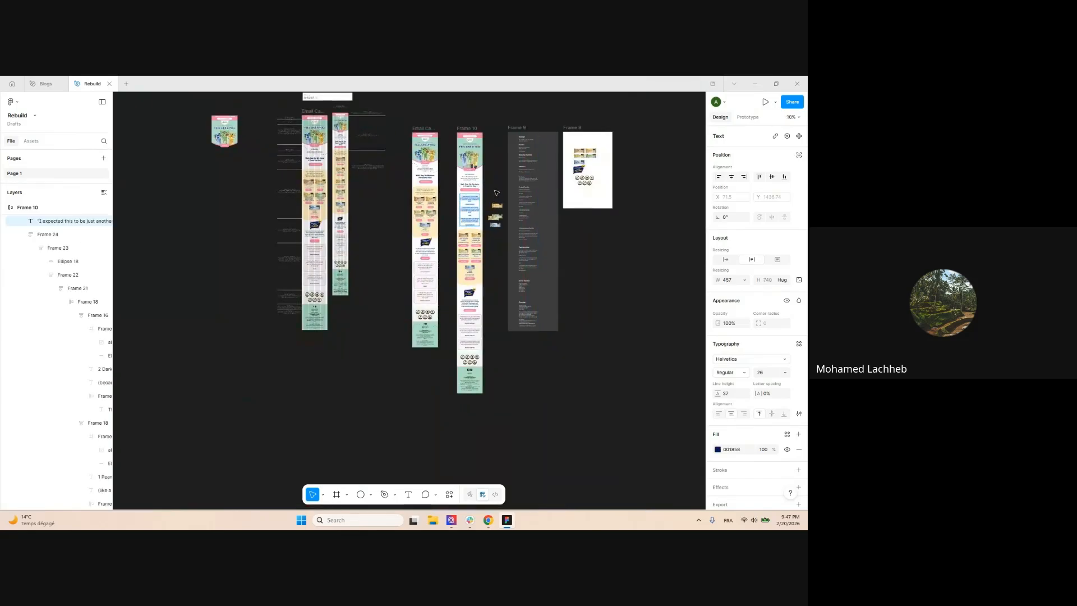
Delete the pasted text and undo to bring back the Variety Pack introduction
key(Delete)
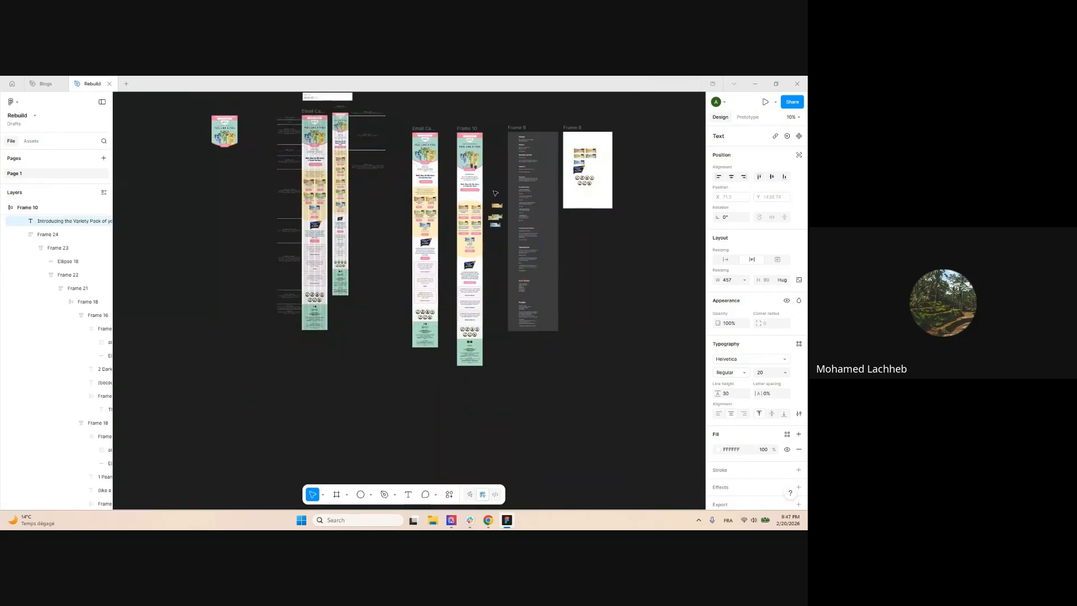
key(ctrl+z)
key(Return)
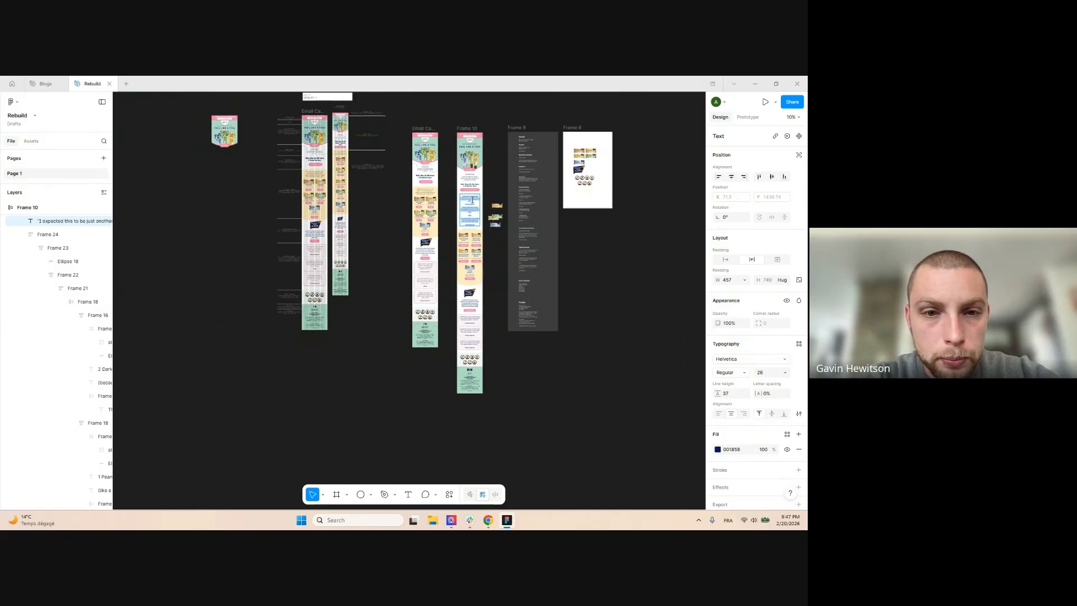
key(ctrl+shift+v)
click(577, 361)
Move the six reference frames around Frame 9 about 200 px to the right
scroll(577, 361, up, 2)
scroll(577, 360, right, 2)
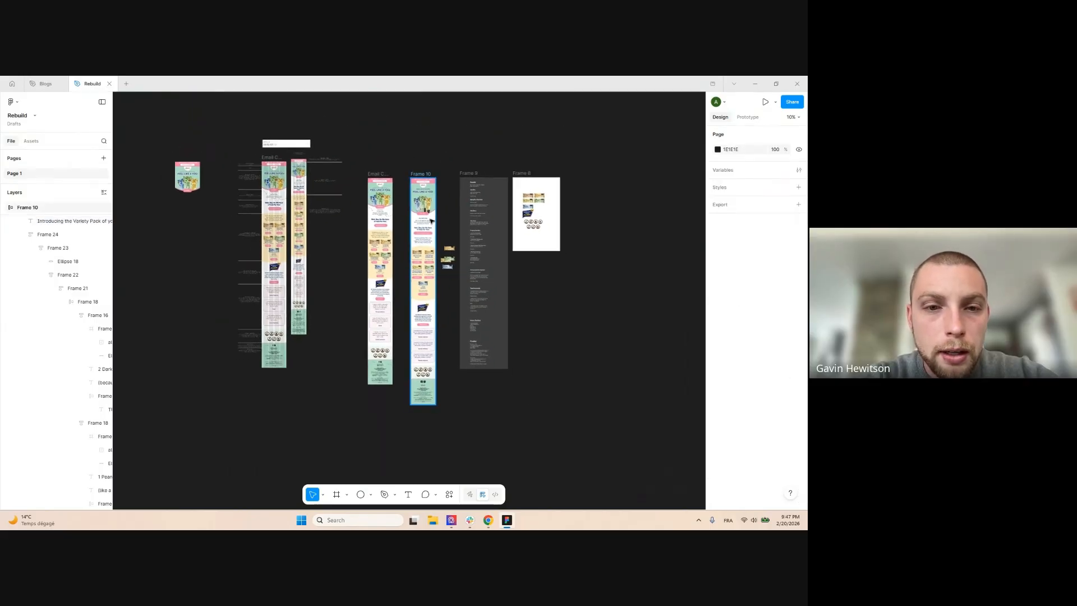
scroll(466, 196, up, 3)
scroll(472, 198, down, 1)
drag(476, 194, 460, 172)
scroll(480, 117, down, 2)
drag(453, 118, 643, 438)
scroll(551, 258, down, 2)
drag(526, 218, 638, 219)
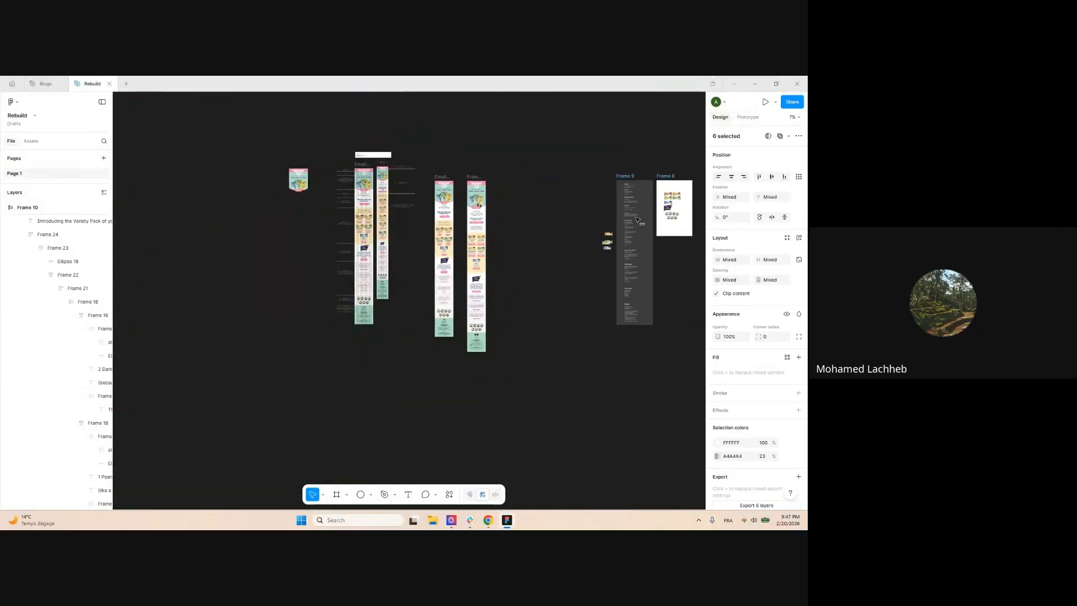
click(544, 175)
scroll(543, 185, up, 6)
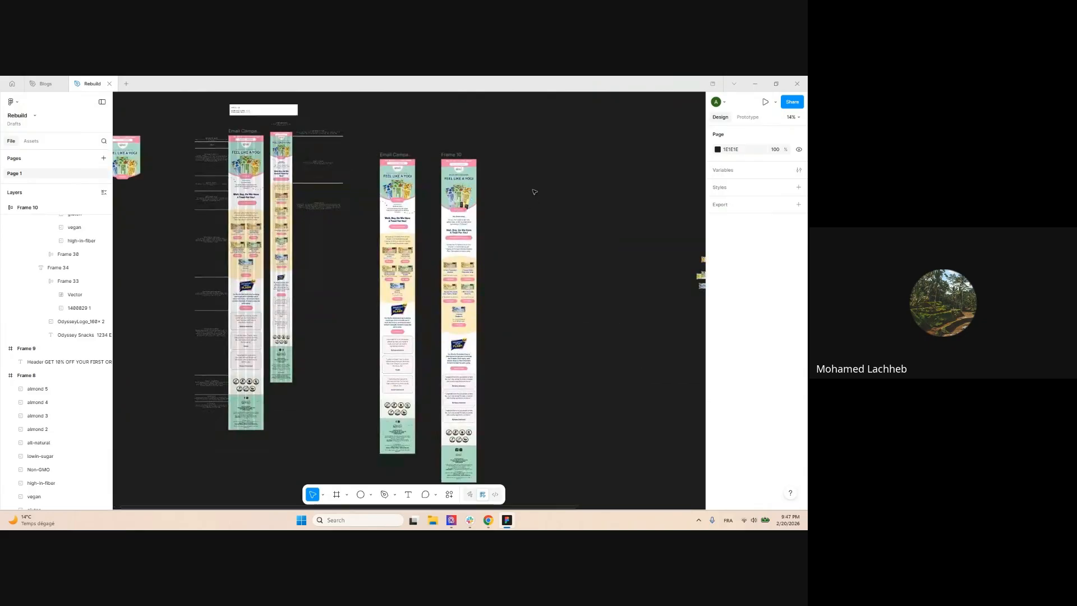
Duplicate Frame 10 to its right, creating Frame 11
drag(520, 156, 516, 201)
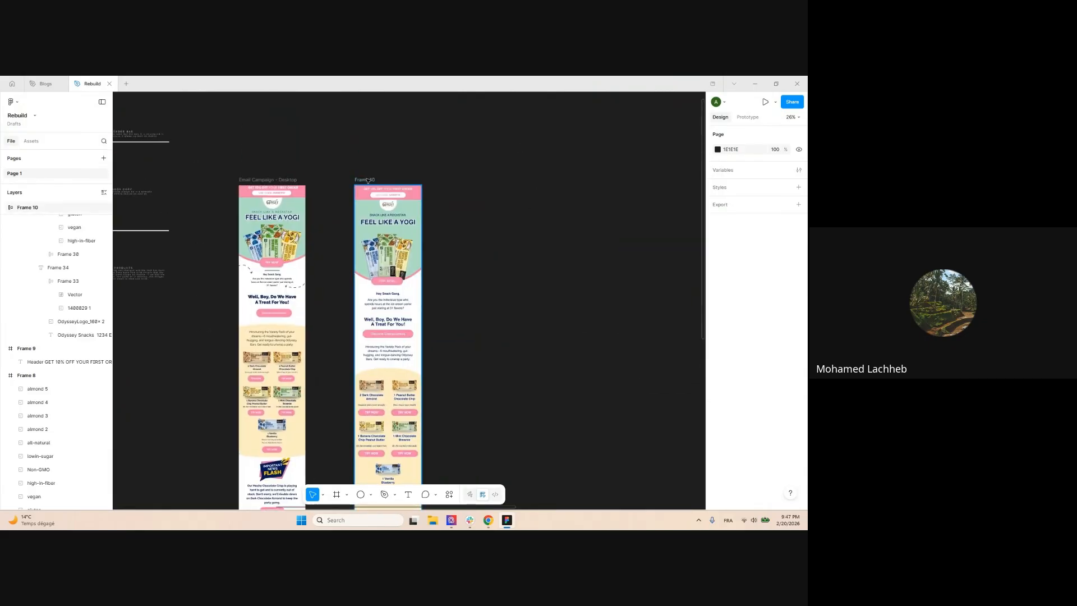
click(366, 180)
drag(367, 180, 455, 182)
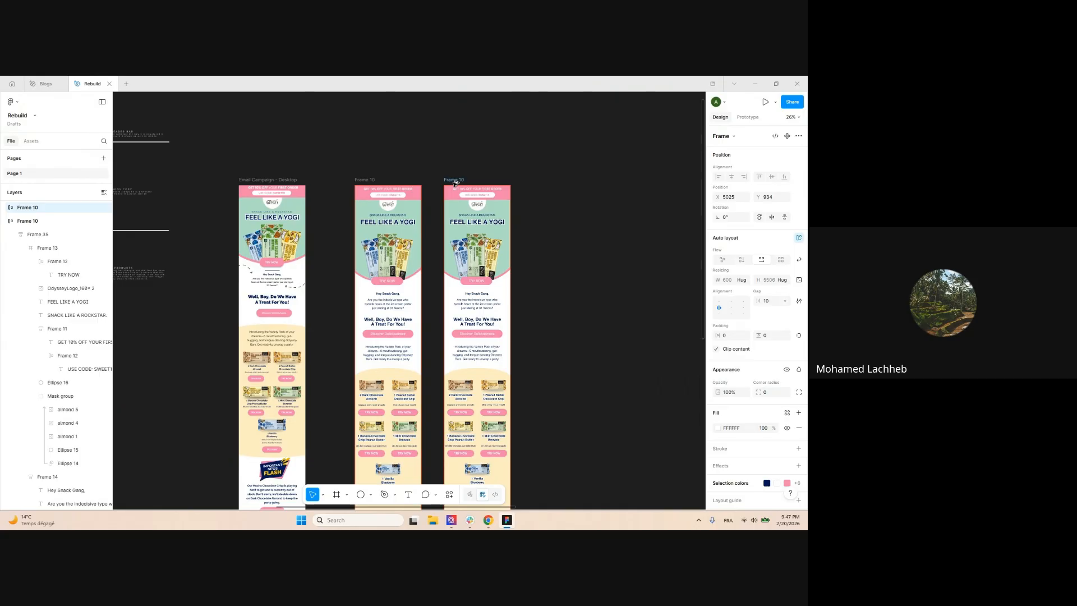
drag(455, 183, 450, 182)
click(530, 213)
scroll(531, 213, down, 1)
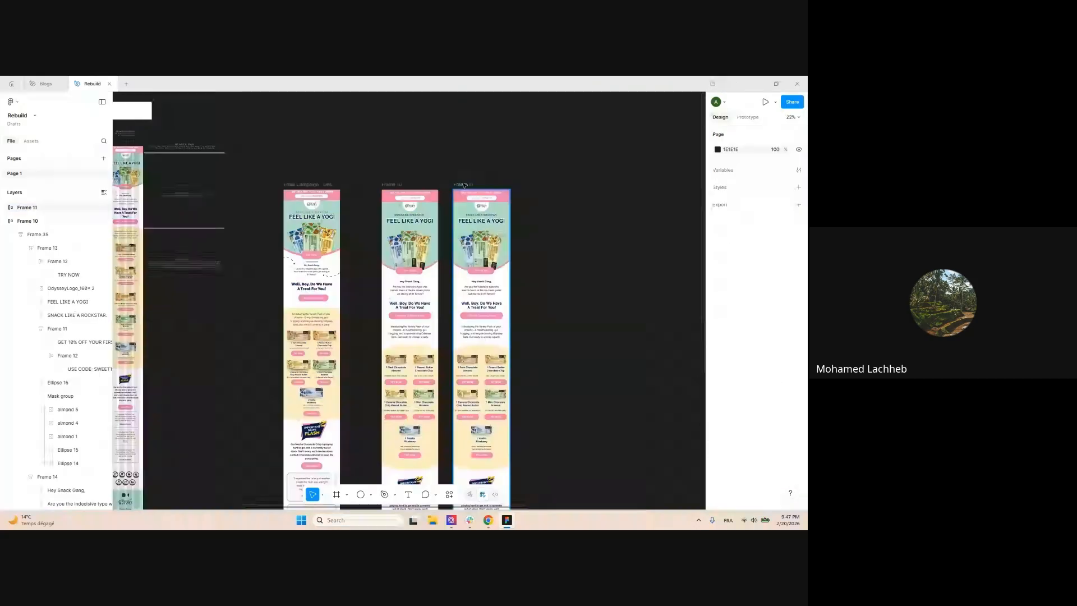
Select this first Frame 11 copy and delete it
click(464, 185)
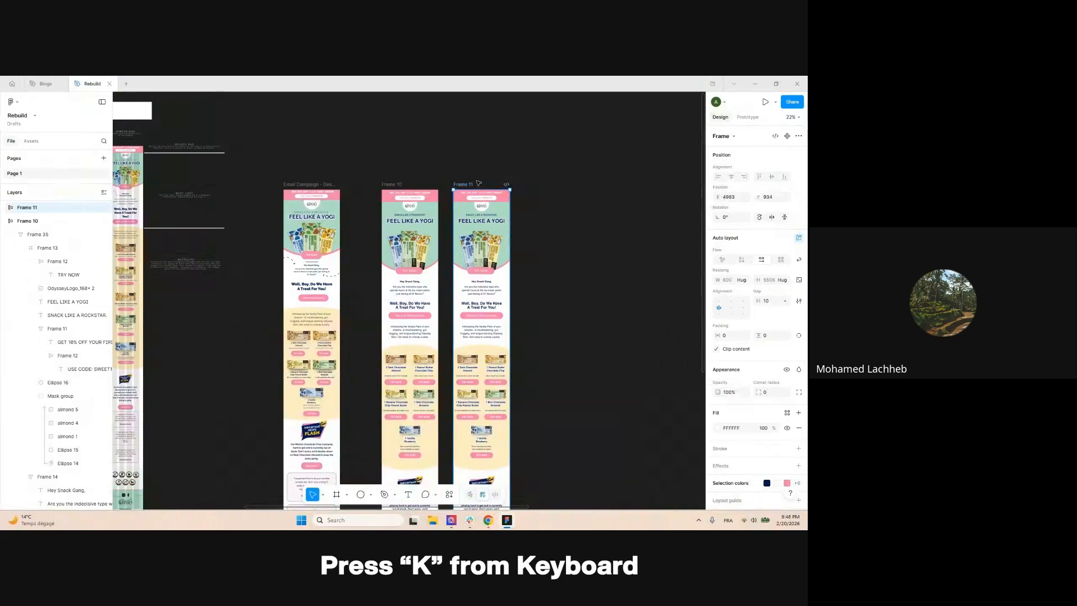
key(k)
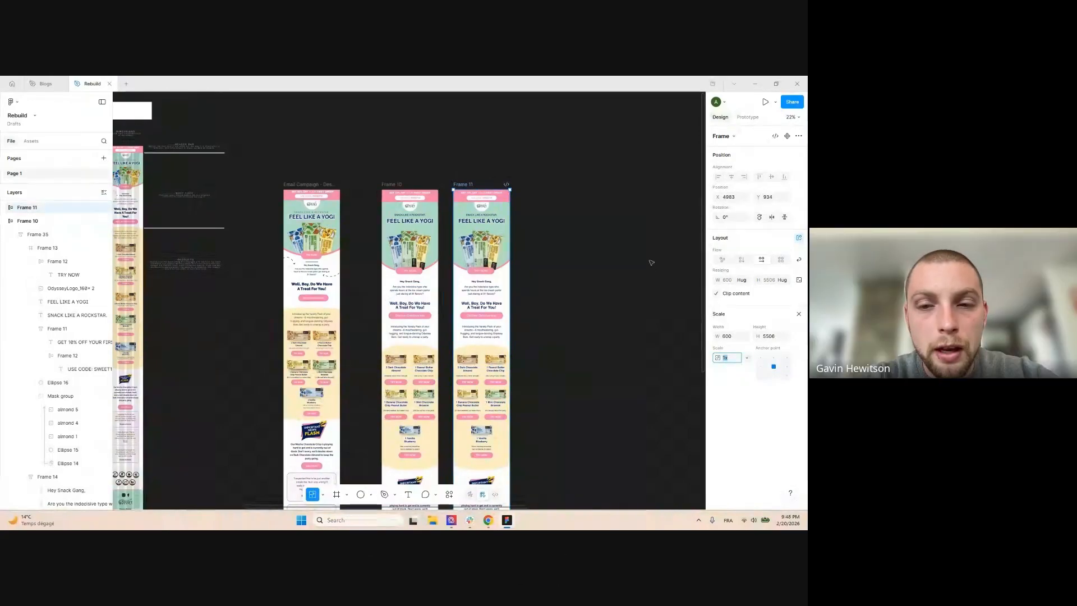
key(v)
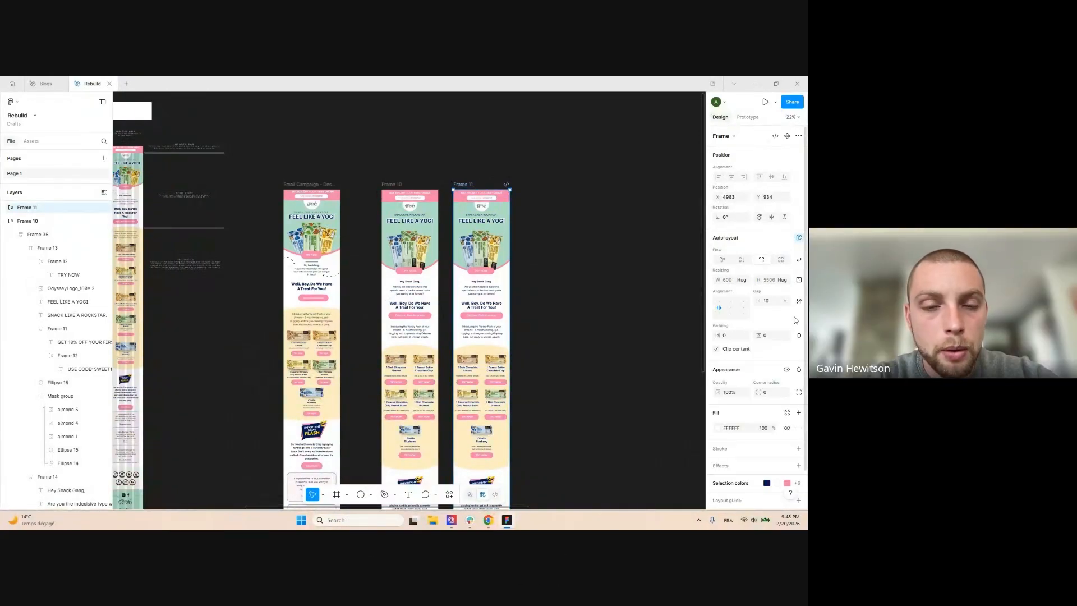
click(481, 168)
click(467, 186)
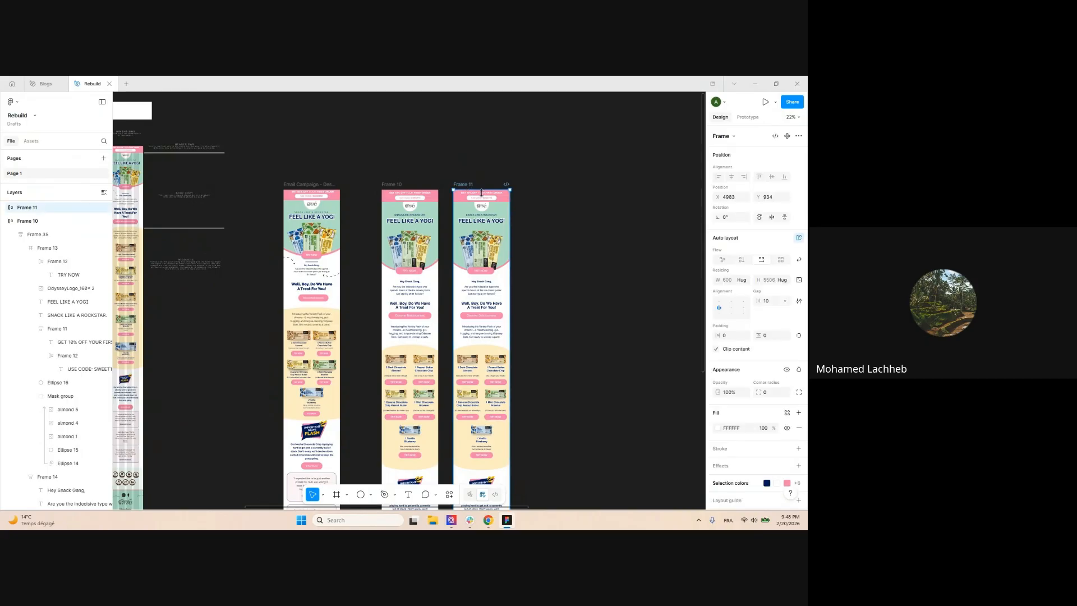
click(469, 164)
click(455, 184)
key(Delete)
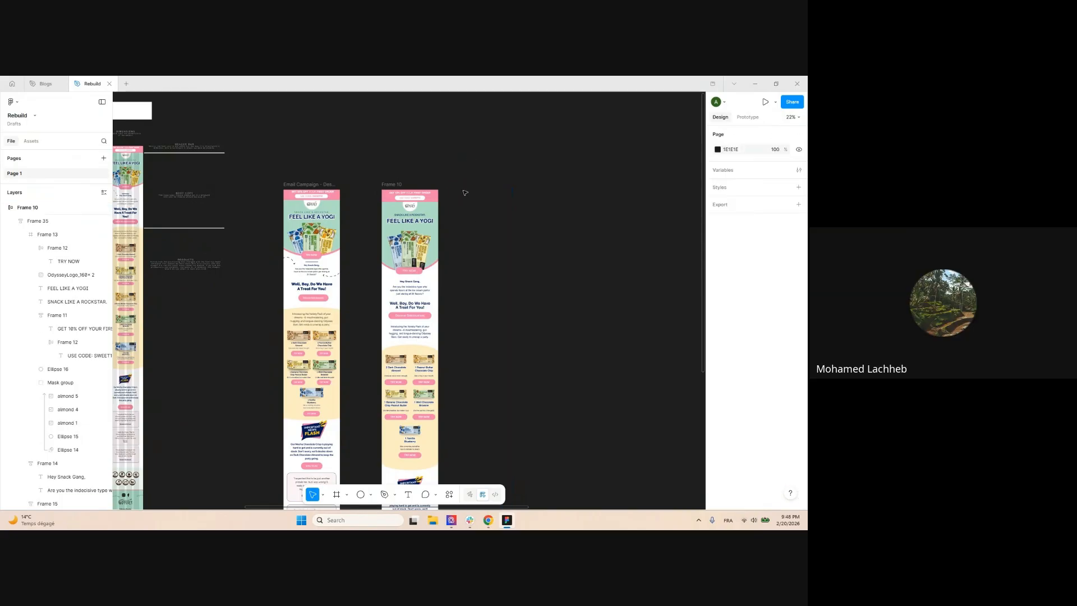
Duplicate Frame 10 to the right again and select the new Frame 11
click(395, 184)
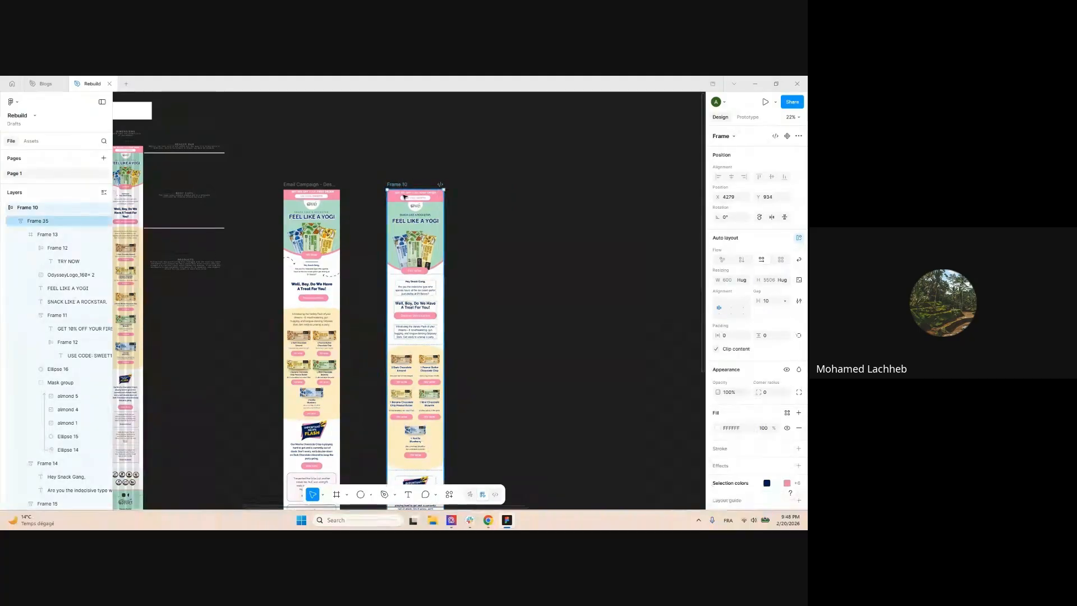
ctrl+scroll(421, 190, down, 1)
ctrl+scroll(421, 189, up, 3)
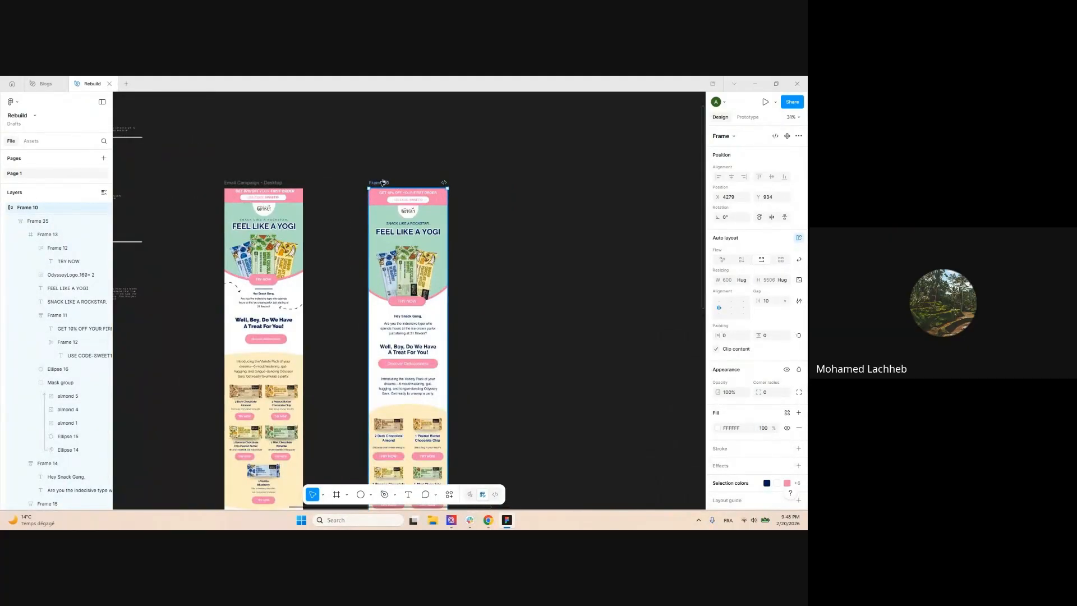
alt+drag(385, 182, 493, 184)
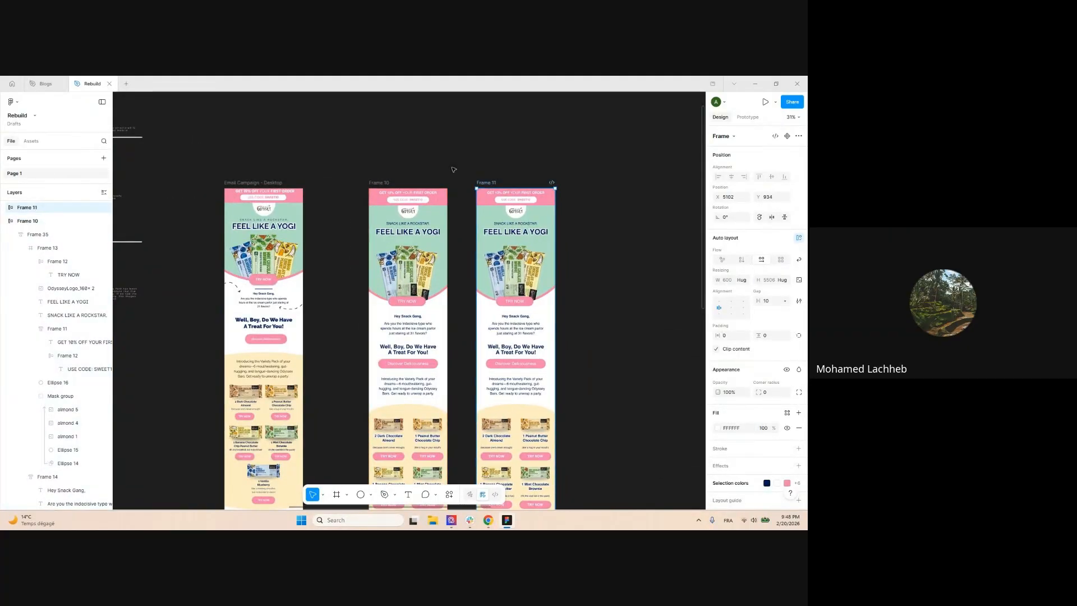
click(602, 217)
drag(630, 233, 596, 224)
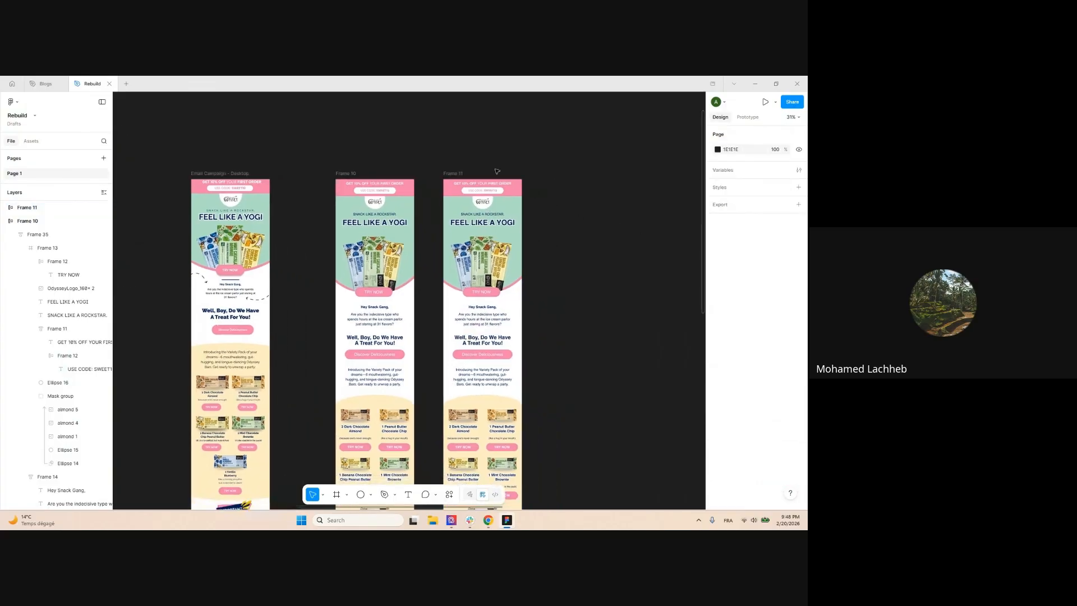
ctrl+scroll(465, 172, up, 1)
click(453, 178)
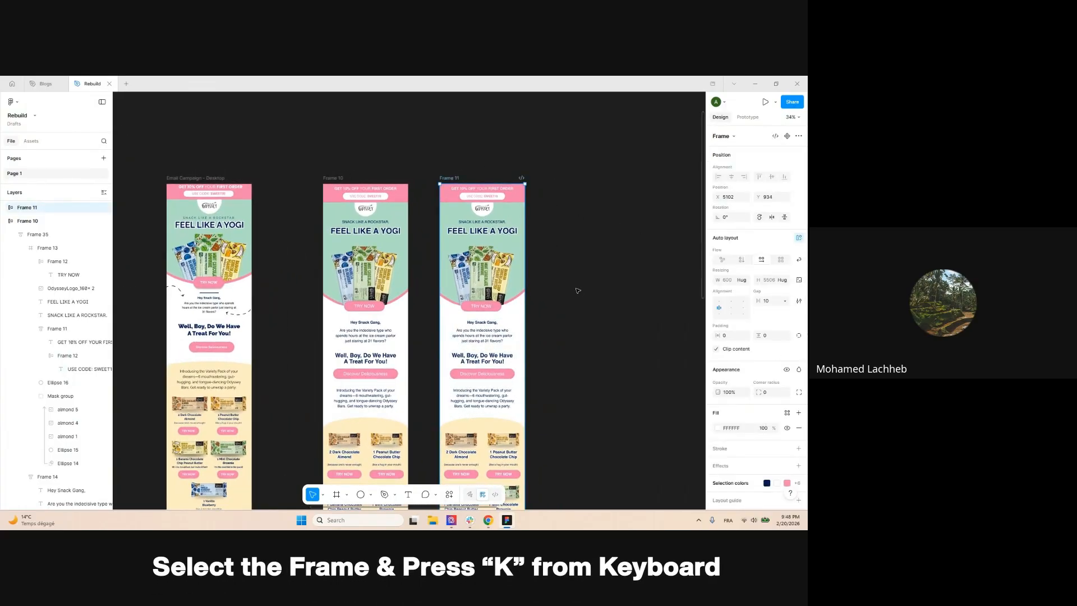
Scale Frame 11 proportionally to 375 wide (about 3450.75 tall) and move it up beside Frame 10
key(k)
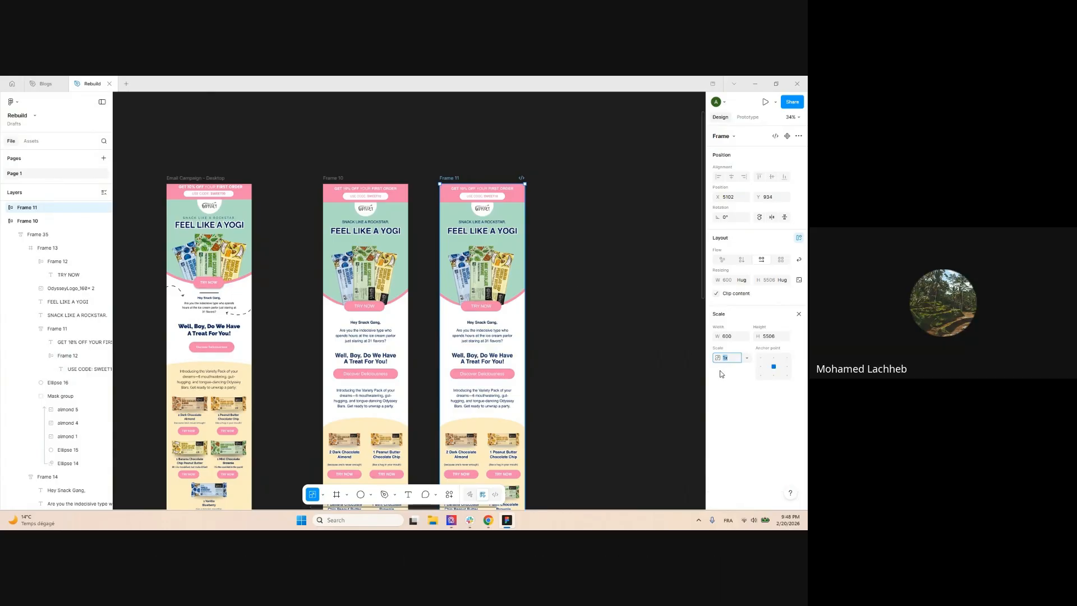
key(Escape)
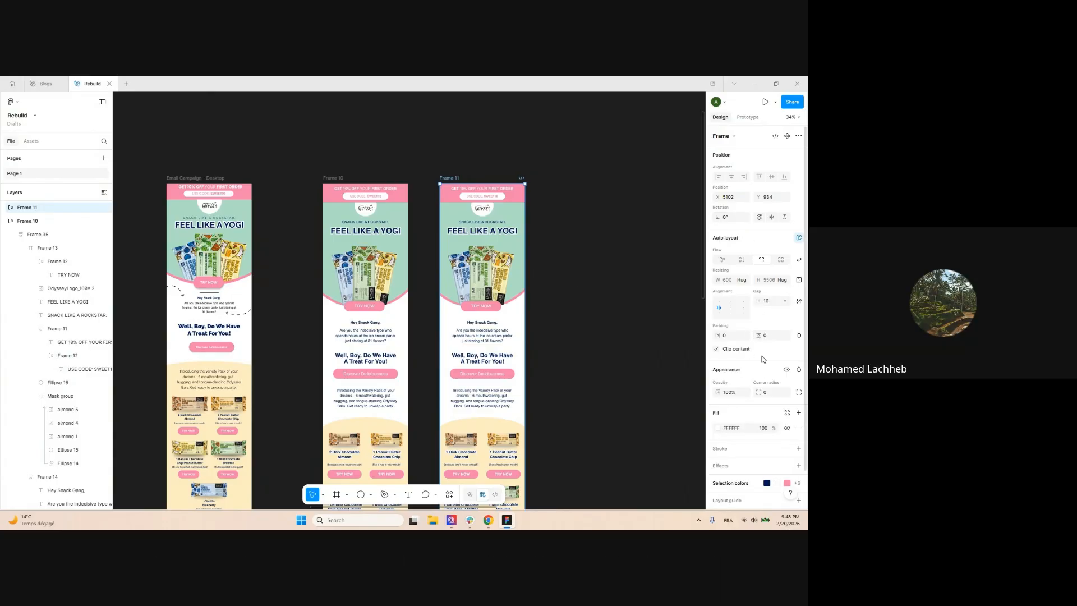
key(k)
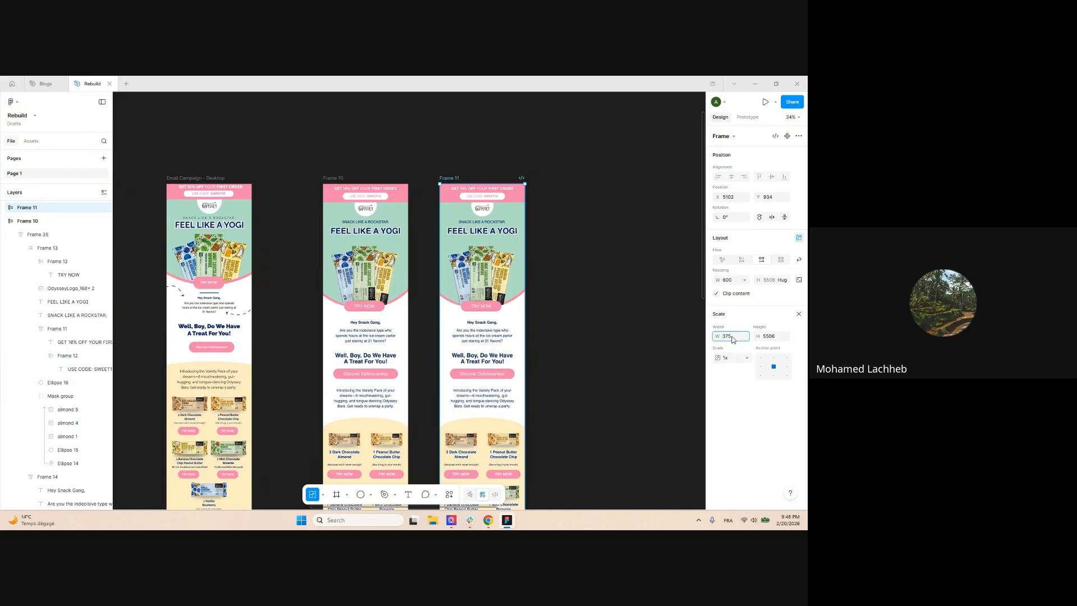
key(Return)
scroll(544, 242, down, 3)
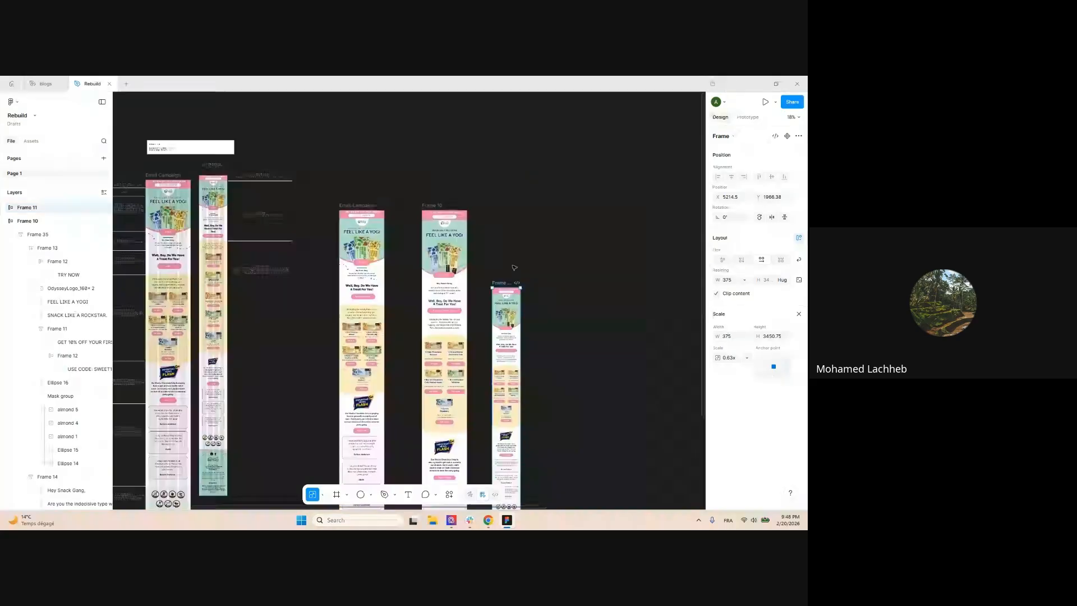
drag(501, 283, 487, 207)
Nudge Frame 11 closer to Frame 10 and align its top with the other frames
scroll(486, 204, up, 6)
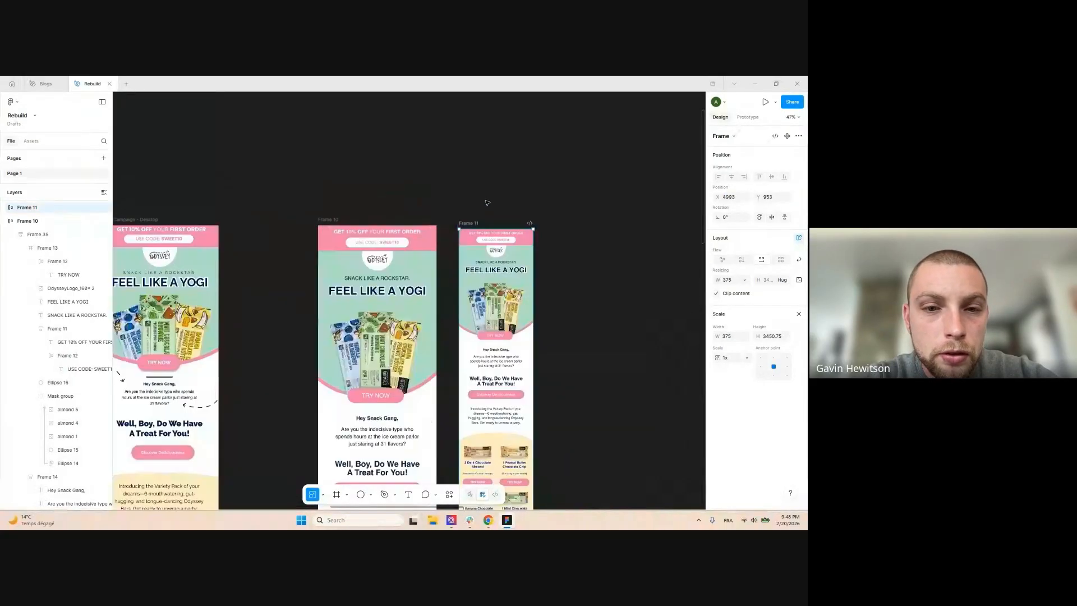
drag(453, 241, 443, 238)
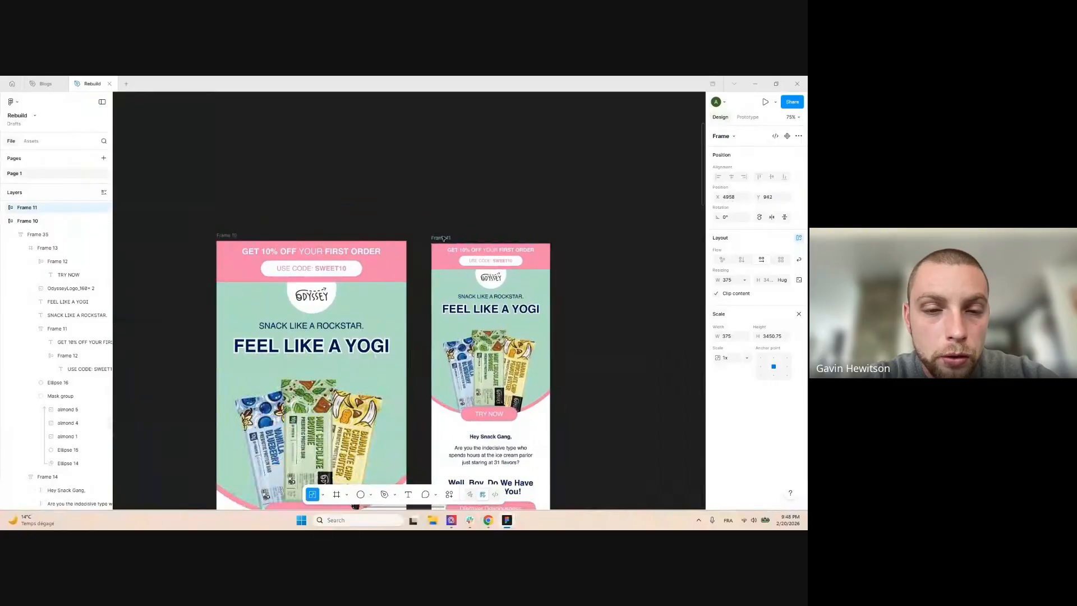
click(522, 172)
scroll(516, 171, down, 5)
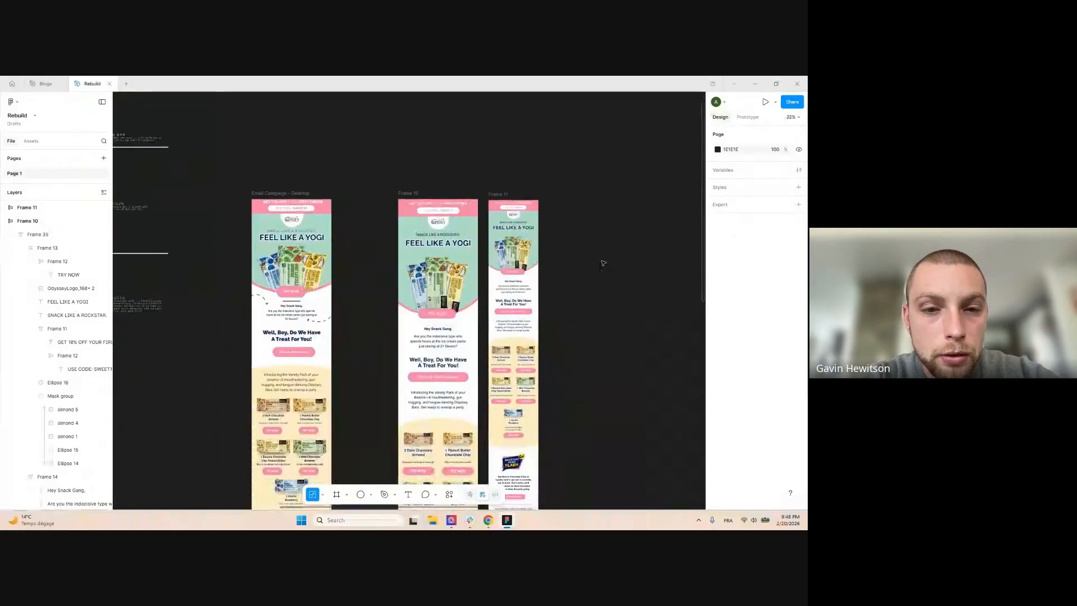
drag(469, 177, 468, 178)
click(606, 203)
scroll(595, 207, down, 3)
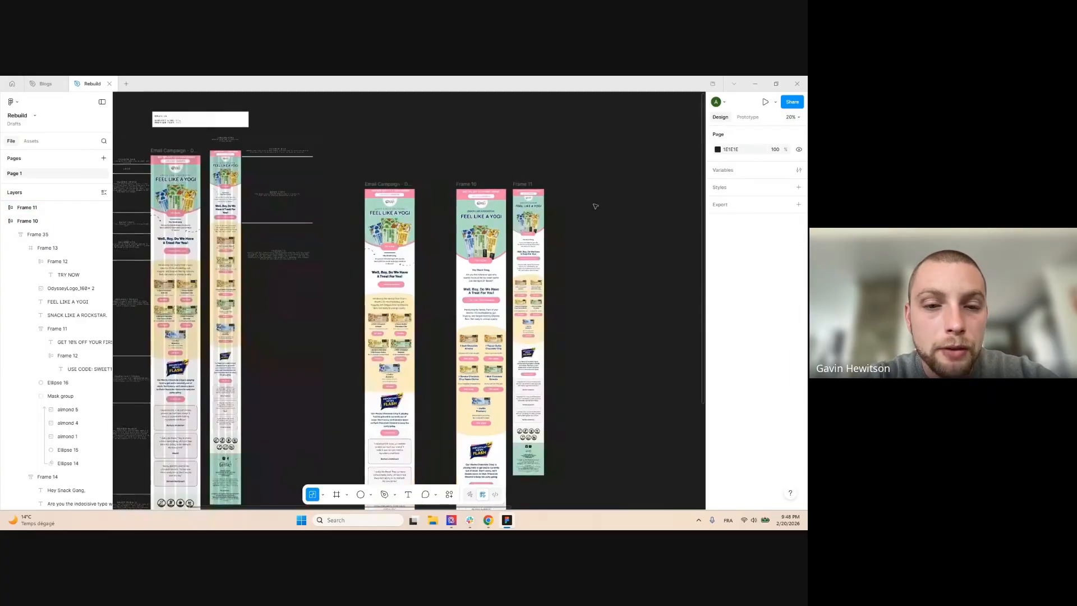
scroll(595, 219, up, 10)
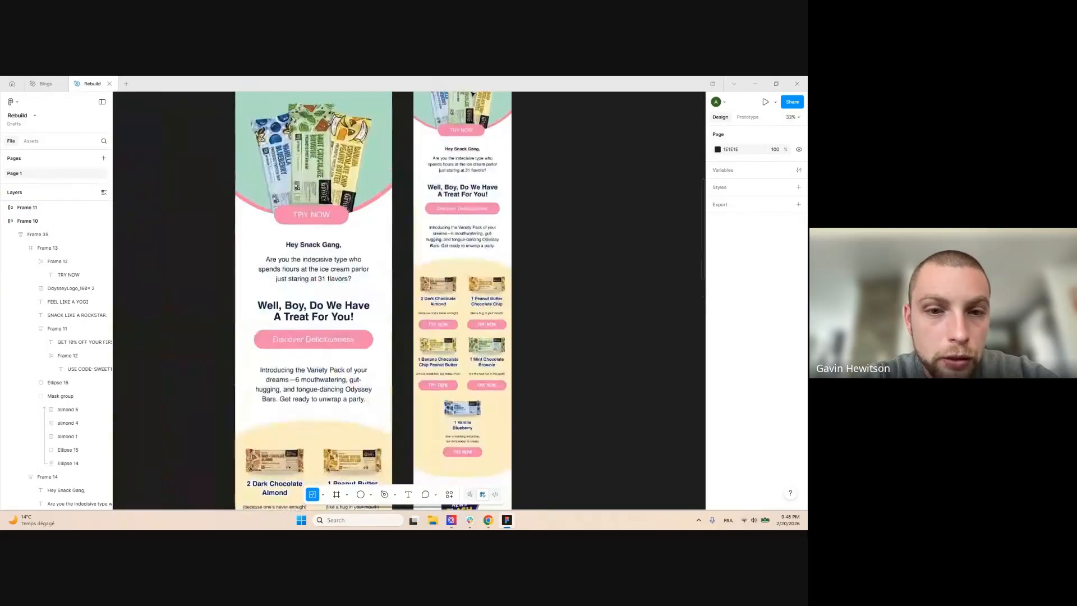
scroll(538, 140, up, 3)
scroll(556, 149, down, 3)
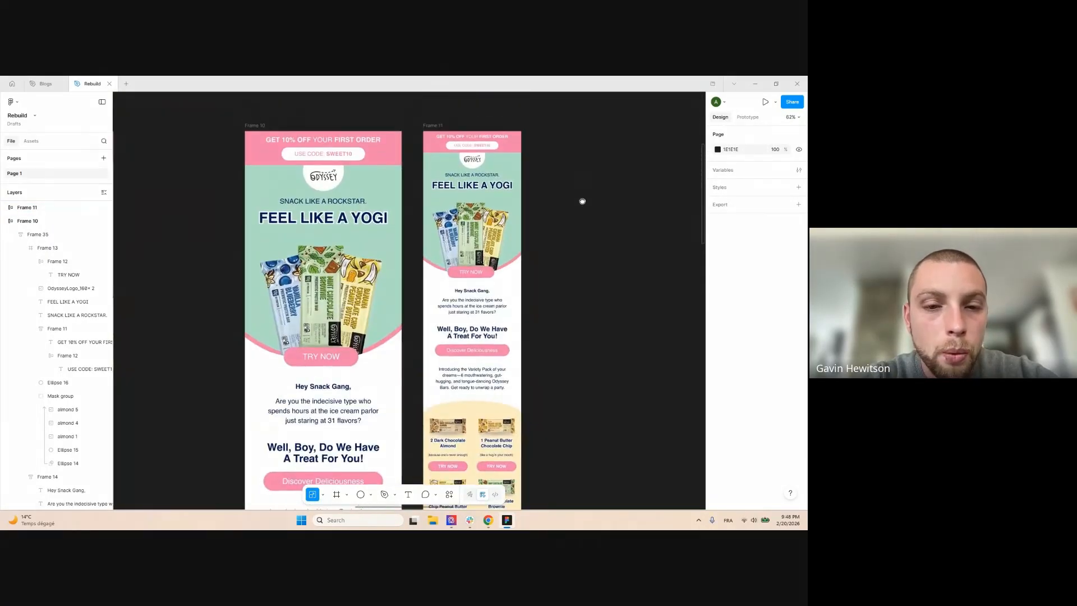
scroll(562, 169, up, 1)
Inspect Frame 11's scaled body paragraph, now Helvetica at 16.25
click(436, 135)
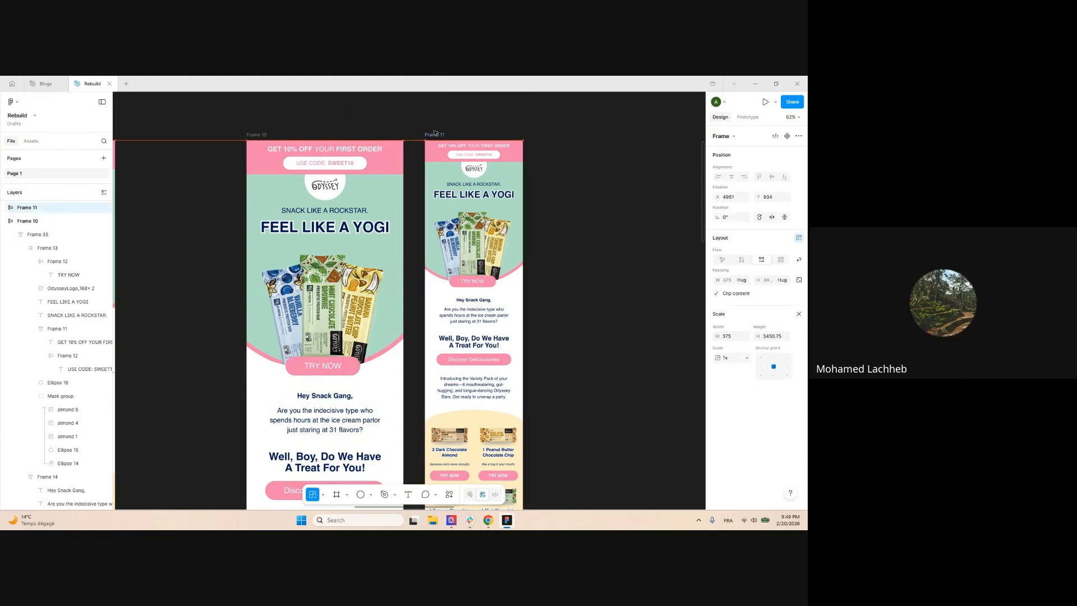
click(579, 223)
scroll(582, 287, down, 1)
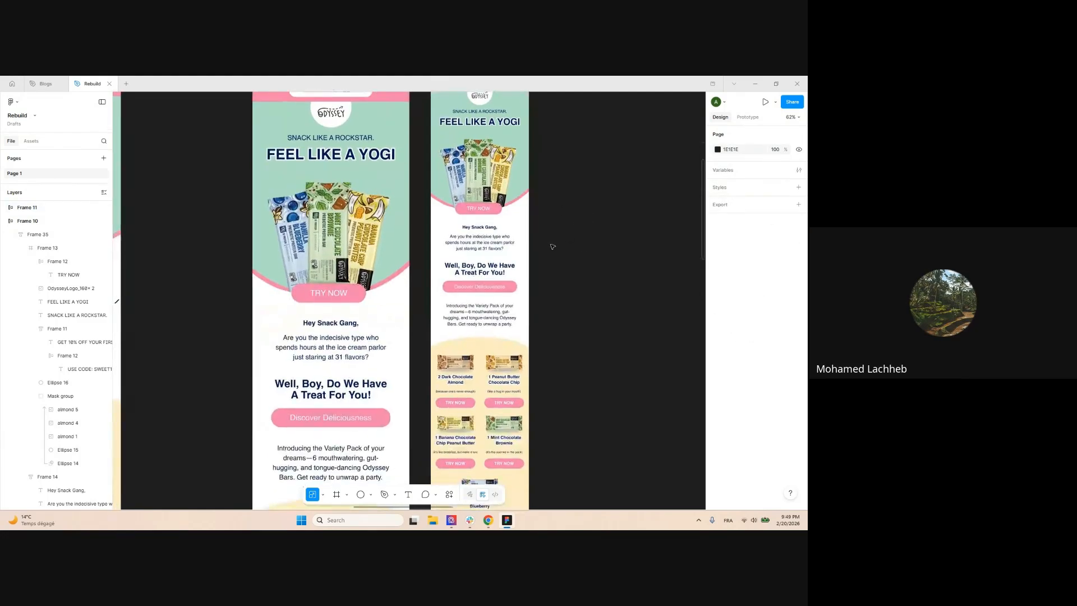
scroll(551, 243, up, 2)
click(455, 243)
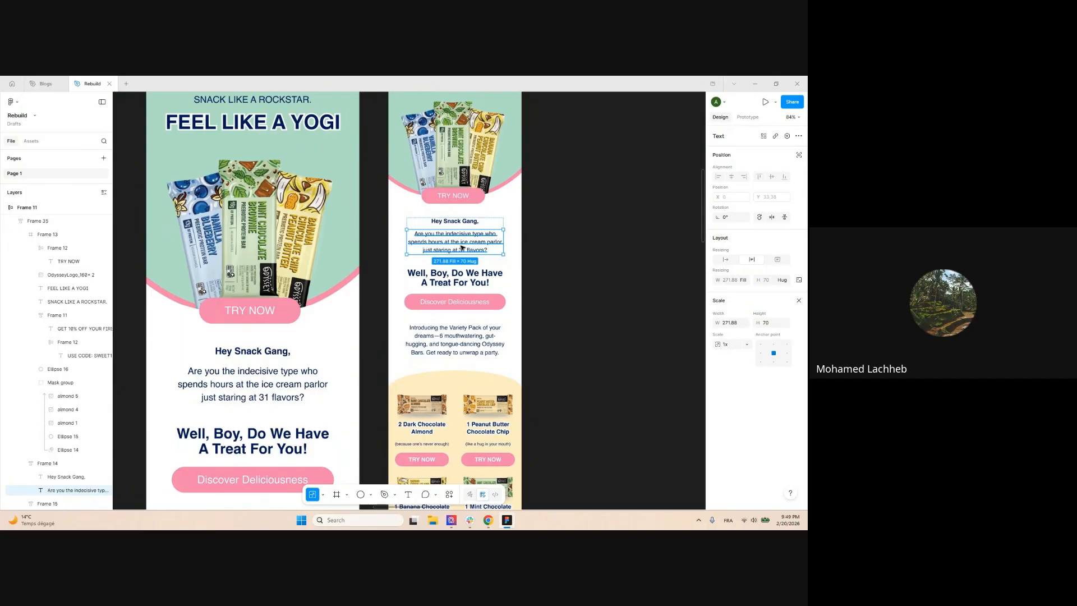
key(v)
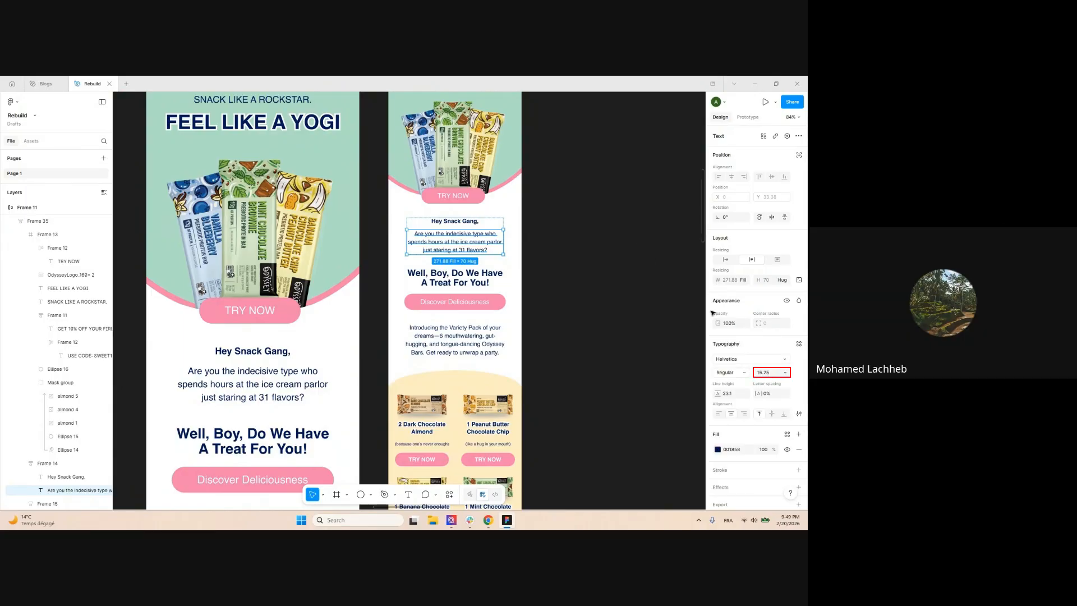
click(584, 230)
Select the mobile email's product section frame, Frame 24
scroll(582, 229, down, 1)
scroll(582, 229, down, 3)
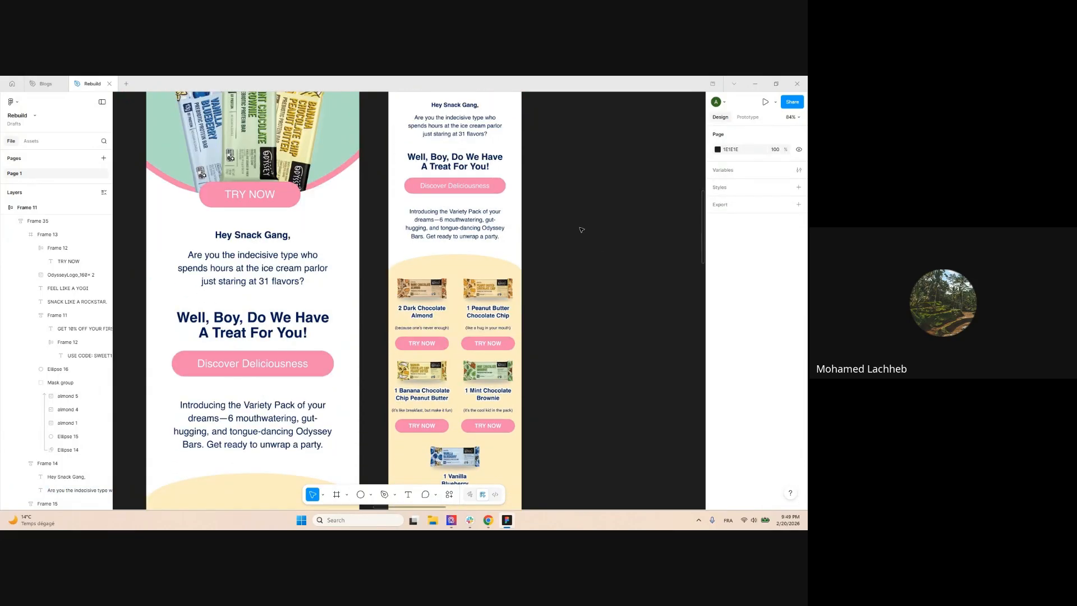
scroll(582, 230, down, 4)
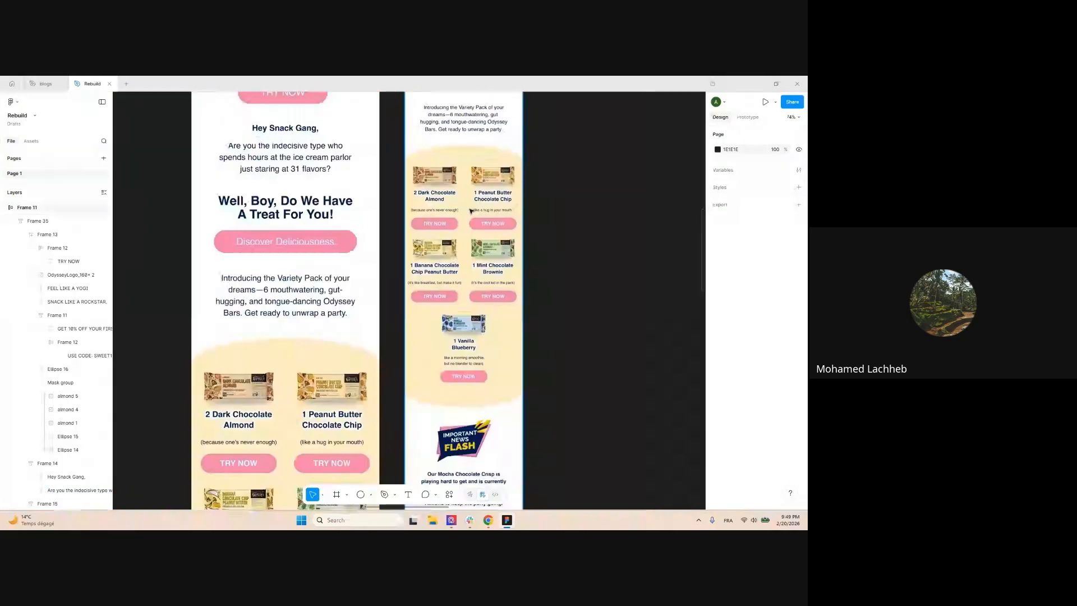
double_click(473, 212)
scroll(477, 218, down, 1)
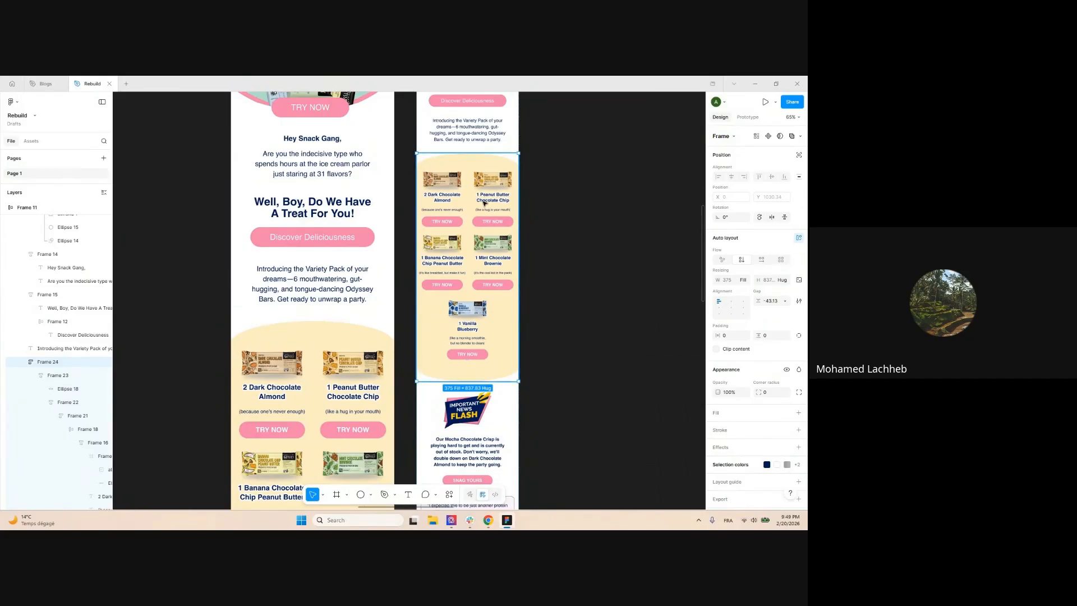
Step into Frames 23, 22 and 21 and widen the Layers panel to read full names
click(486, 204)
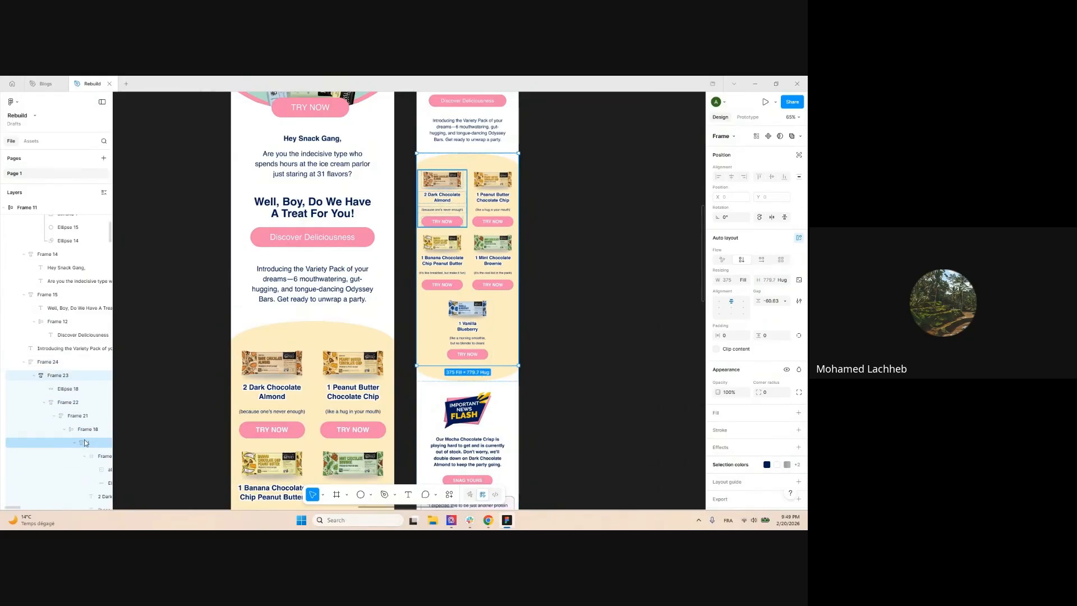
drag(115, 359, 168, 359)
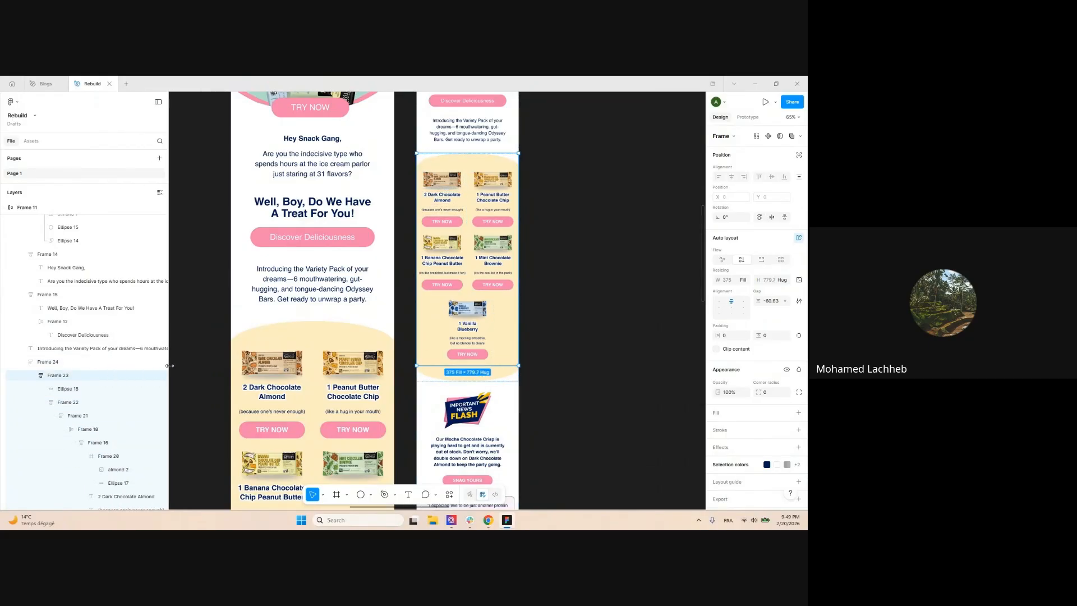
click(446, 194)
click(461, 197)
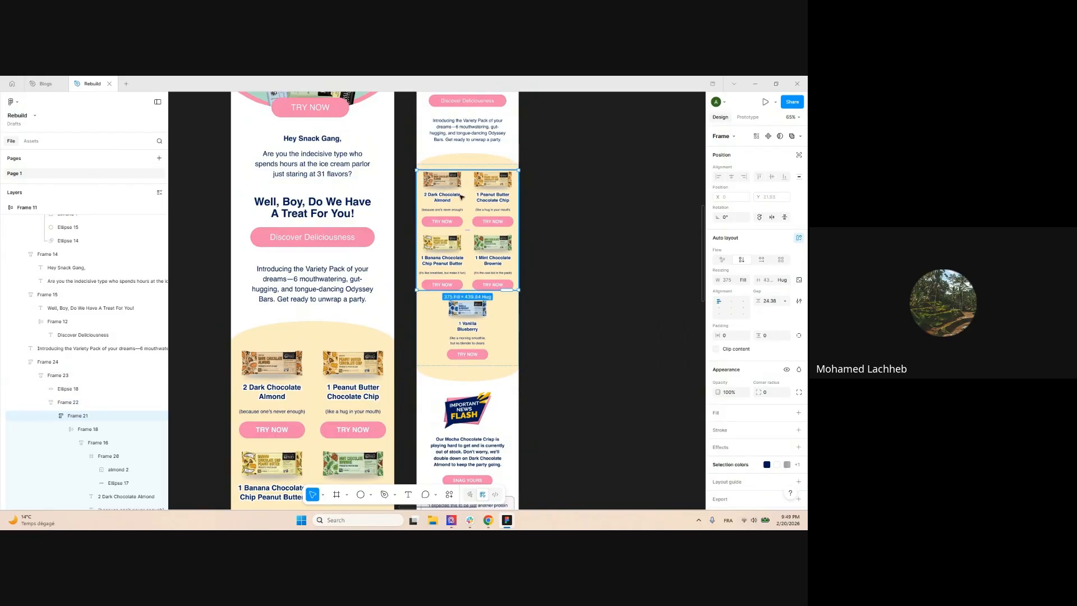
scroll(144, 390, down, 3)
Collapse the product row and Vanilla Blueberry card layers, then select the Banana and Mint row
click(65, 262)
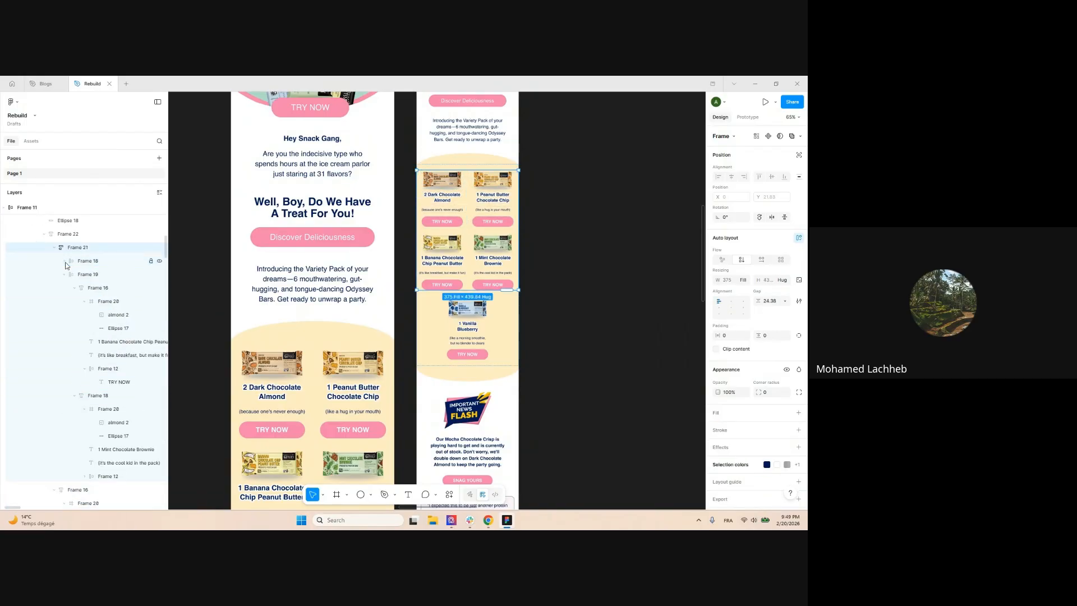
click(64, 275)
click(62, 301)
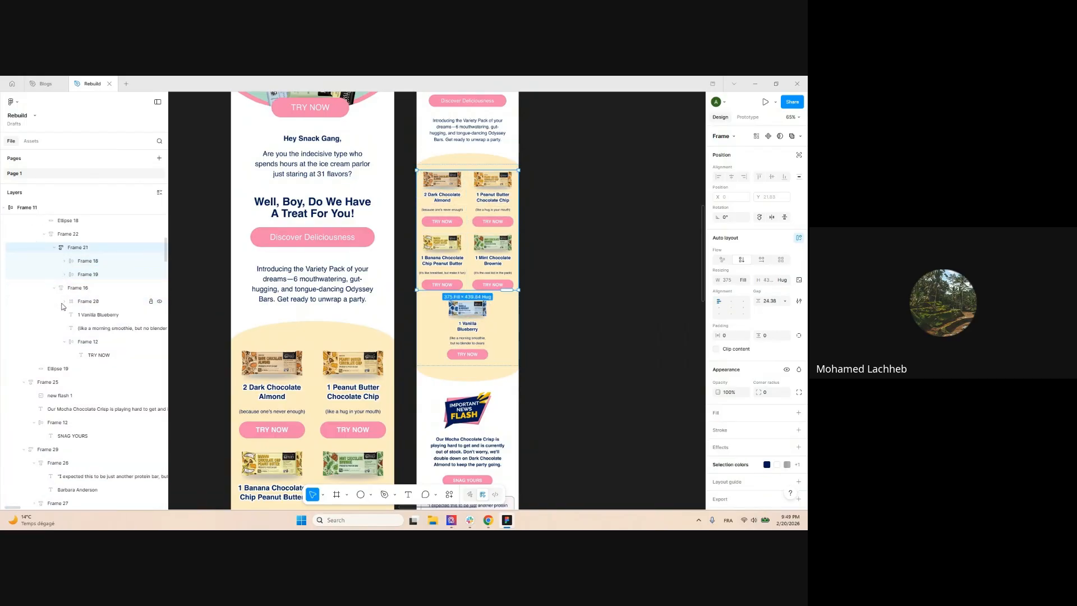
click(55, 288)
click(57, 319)
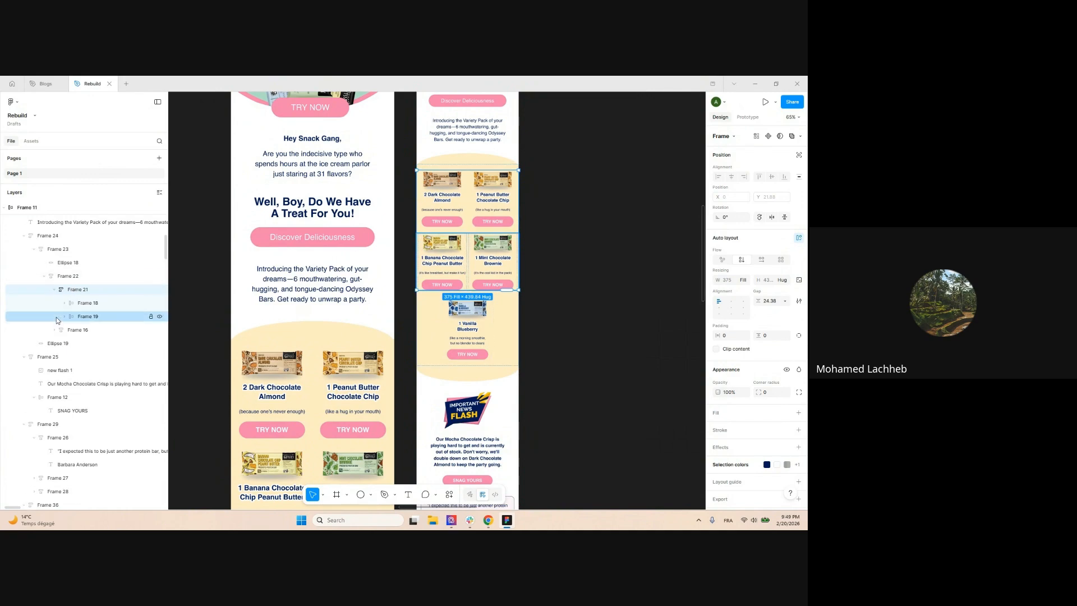
click(83, 318)
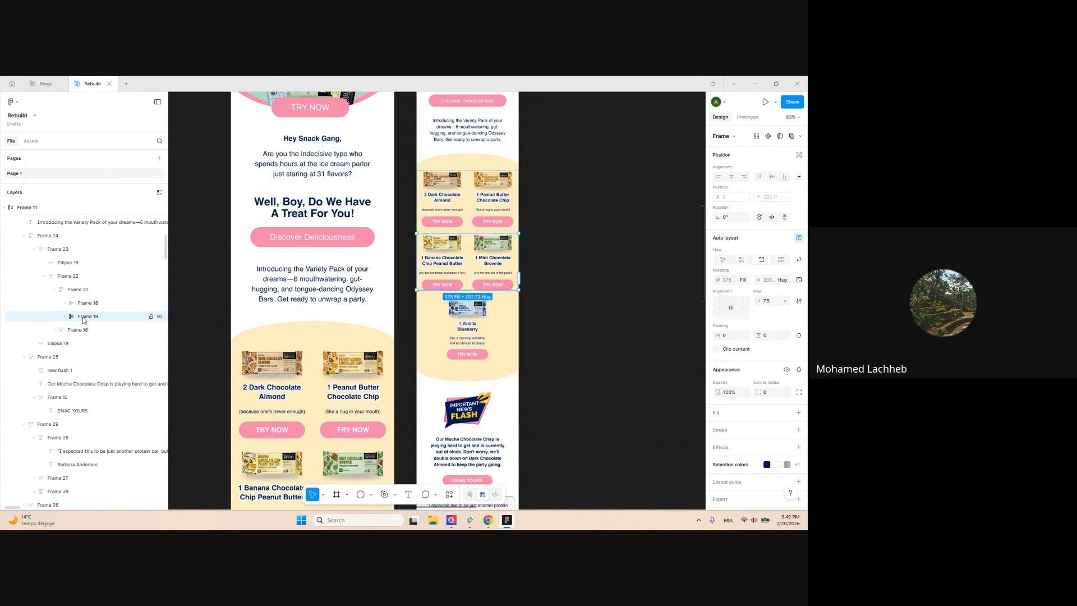
Expand the product rows to reveal their cards and select the Banana Chocolate card
click(54, 332)
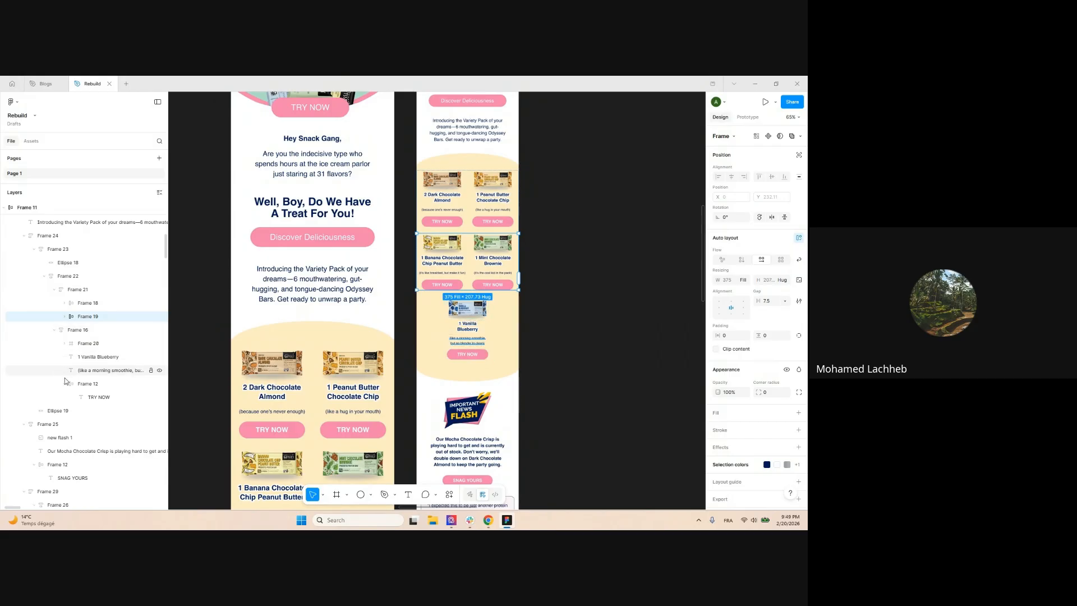
click(54, 330)
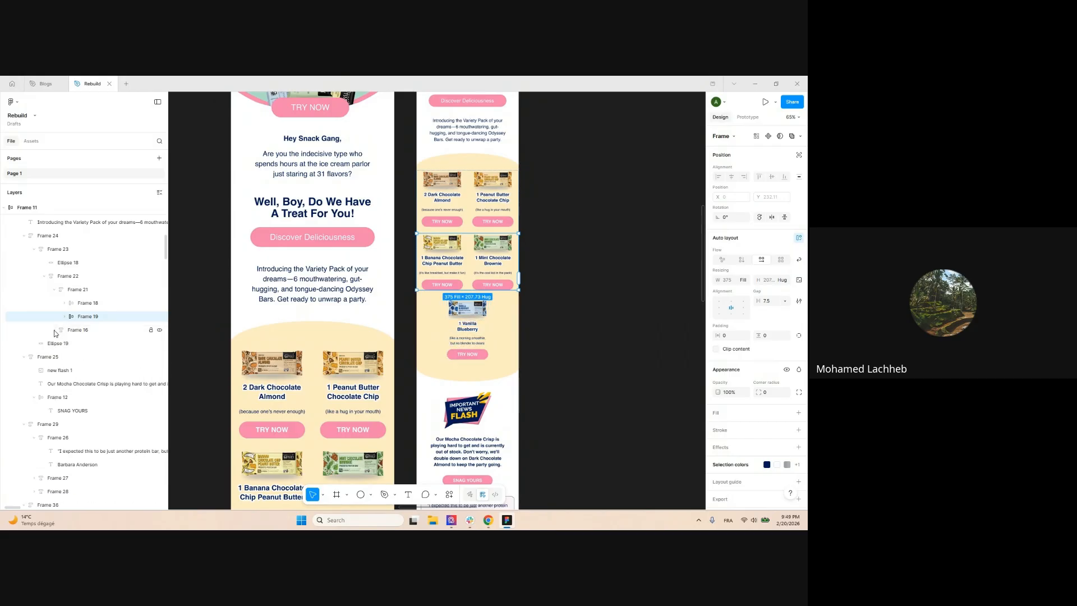
click(64, 303)
click(74, 316)
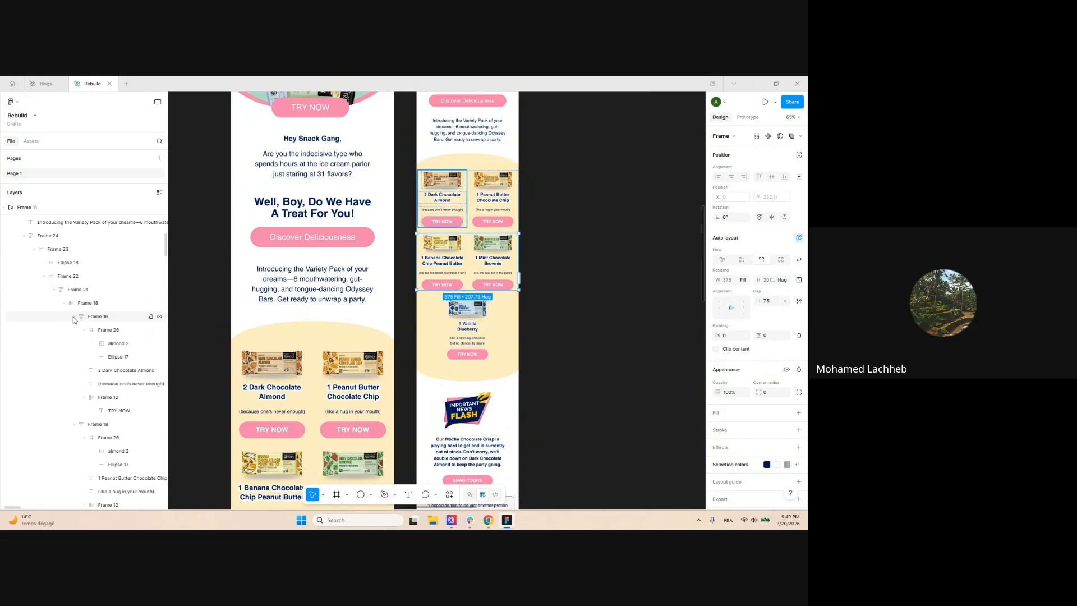
click(75, 330)
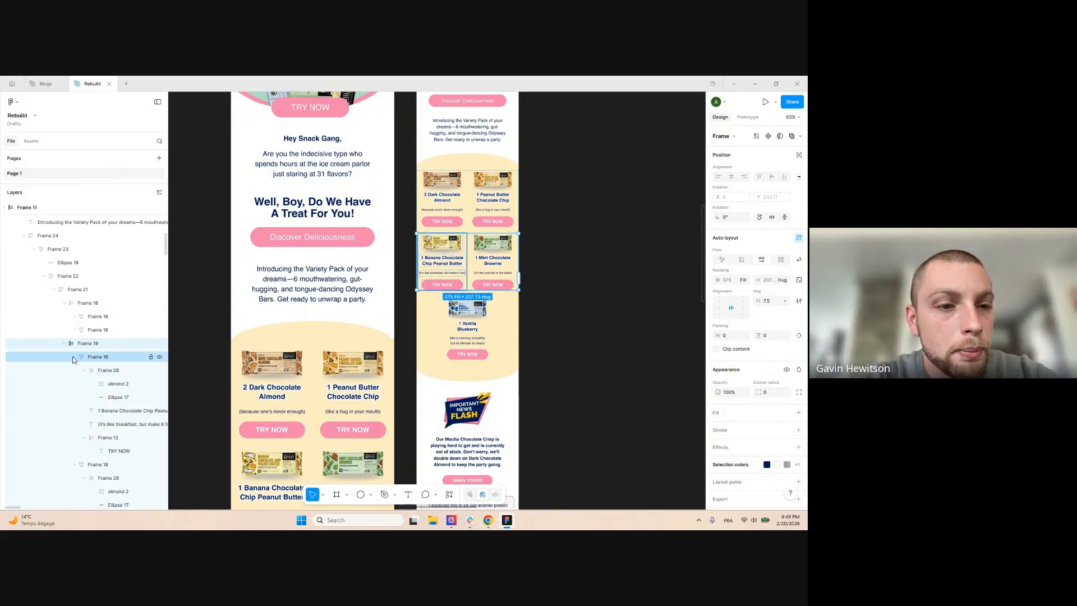
click(64, 344)
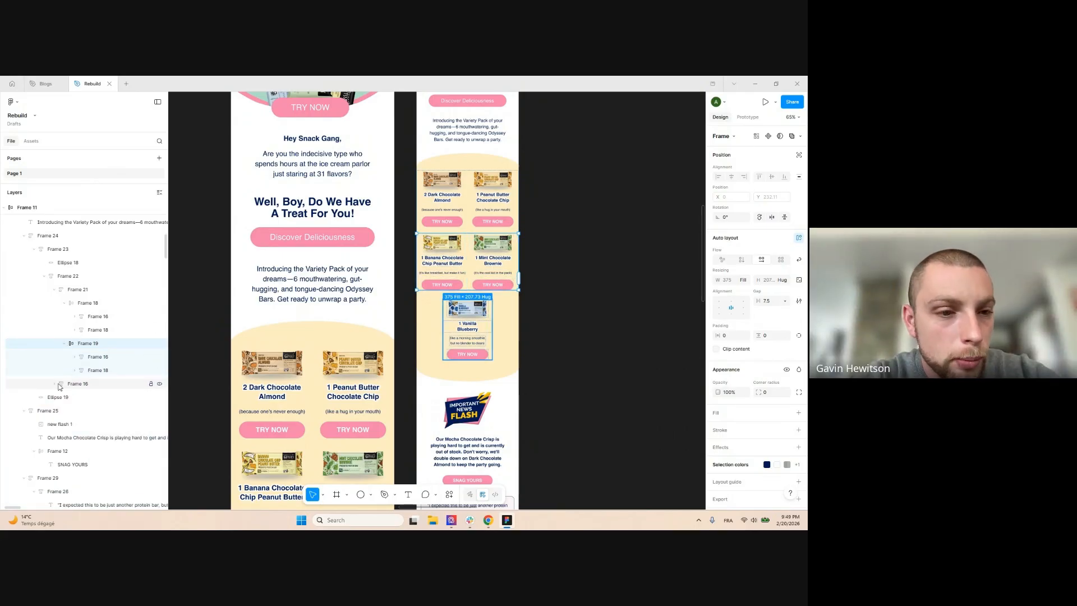
click(94, 357)
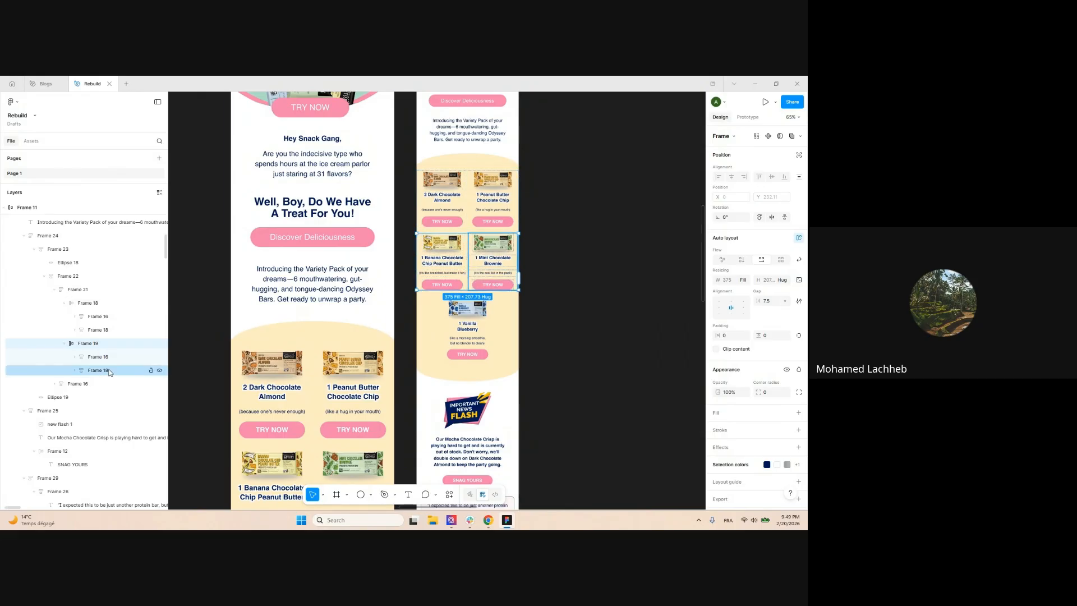
Select both product row frames of the mobile email in Layers
key(Return)
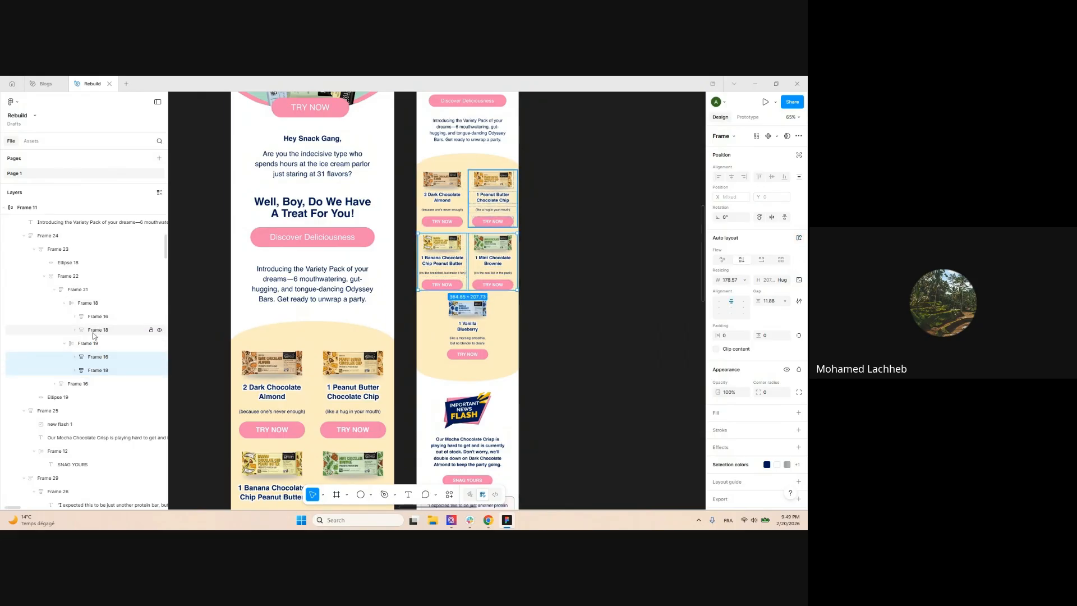
ctrl+click(96, 318)
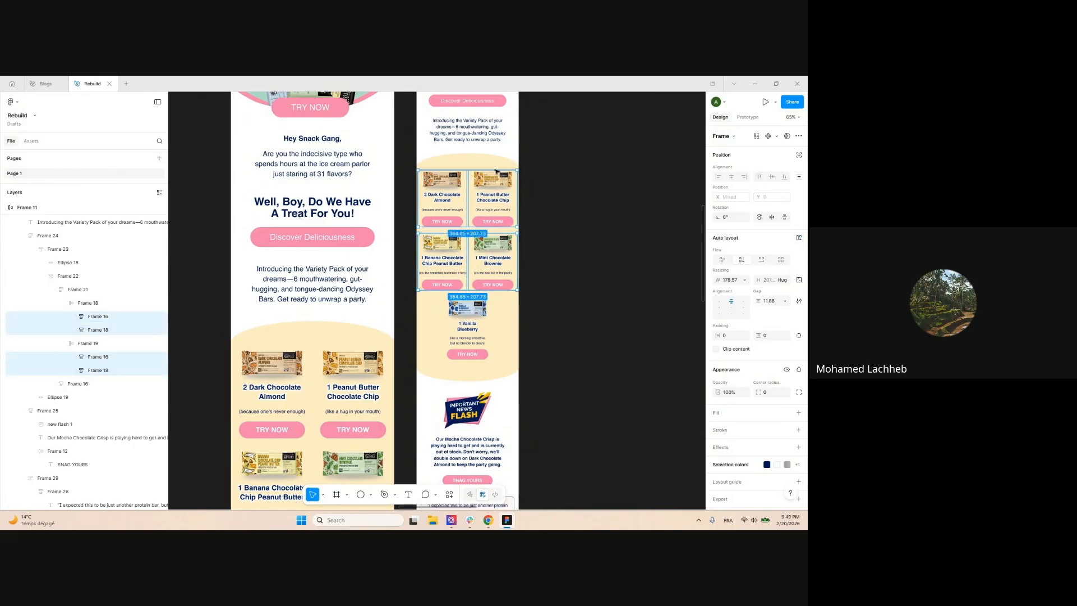
ctrl+click(69, 387)
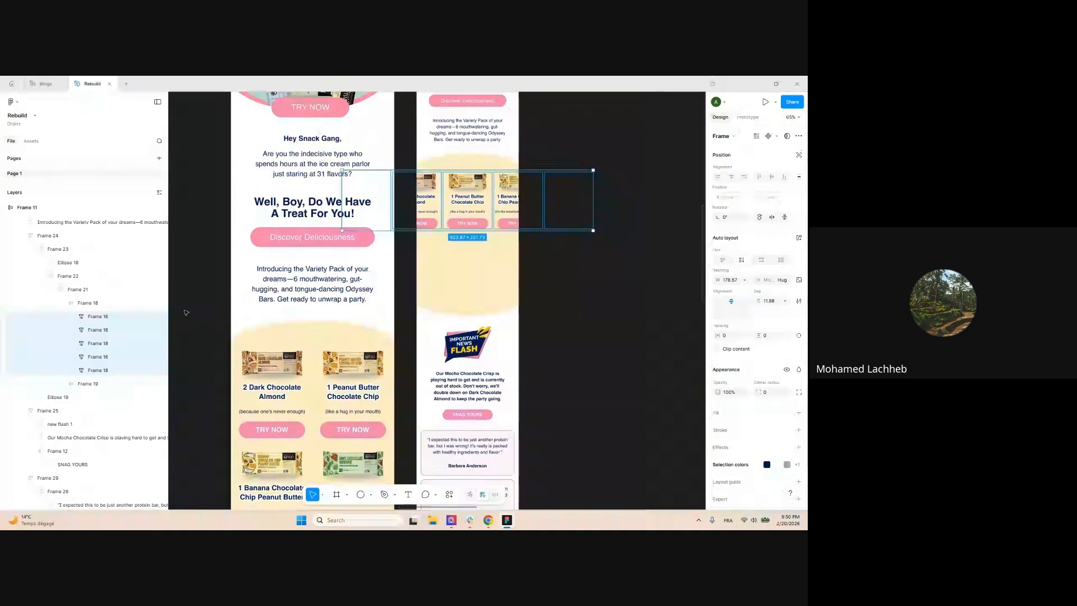
click(197, 317)
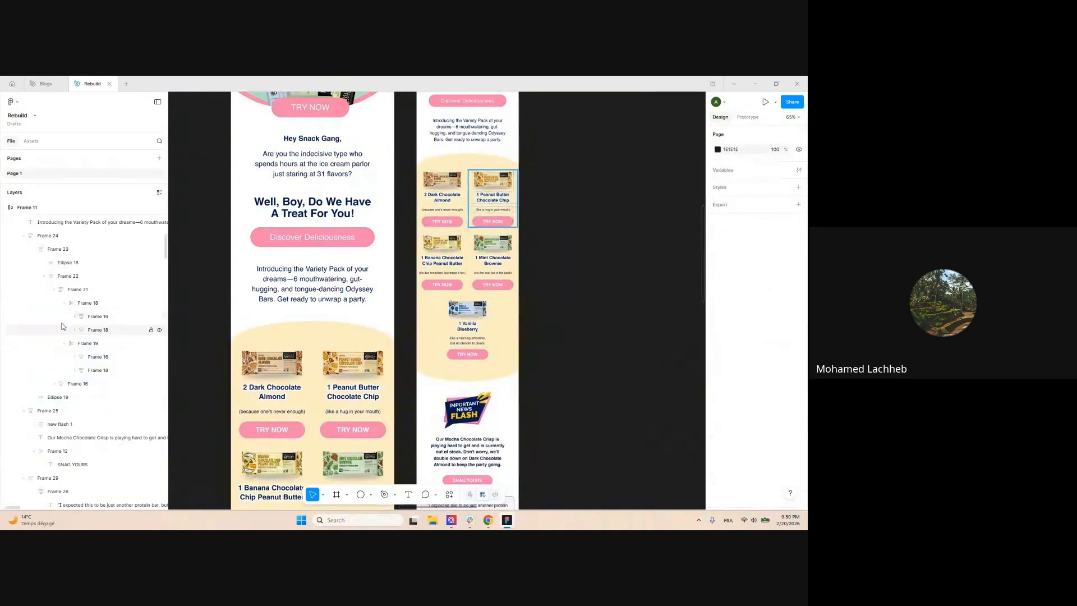
click(86, 304)
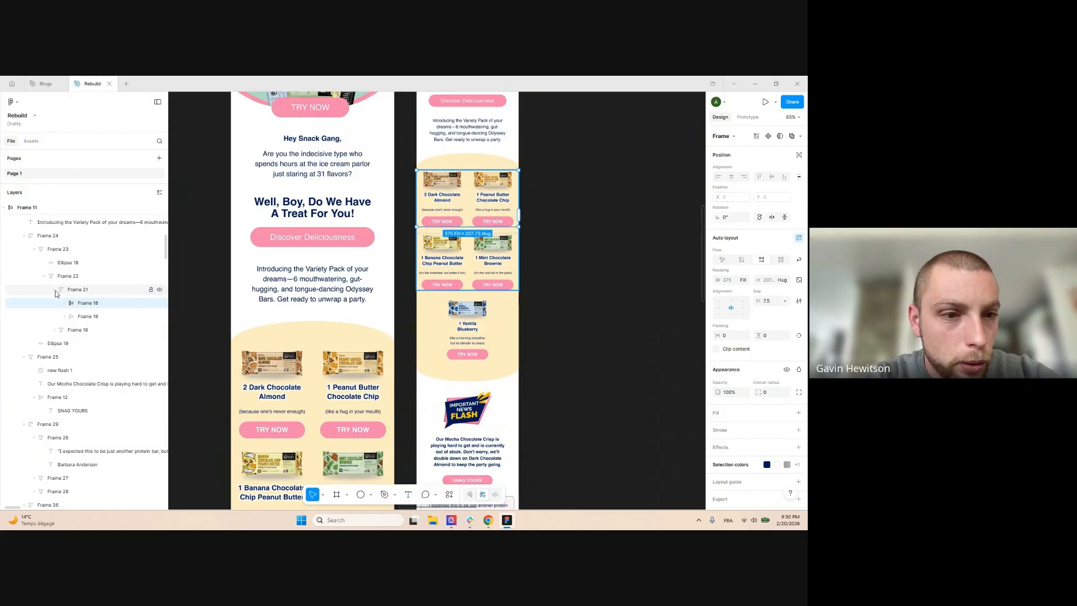
shift+click(87, 317)
shift+click(77, 330)
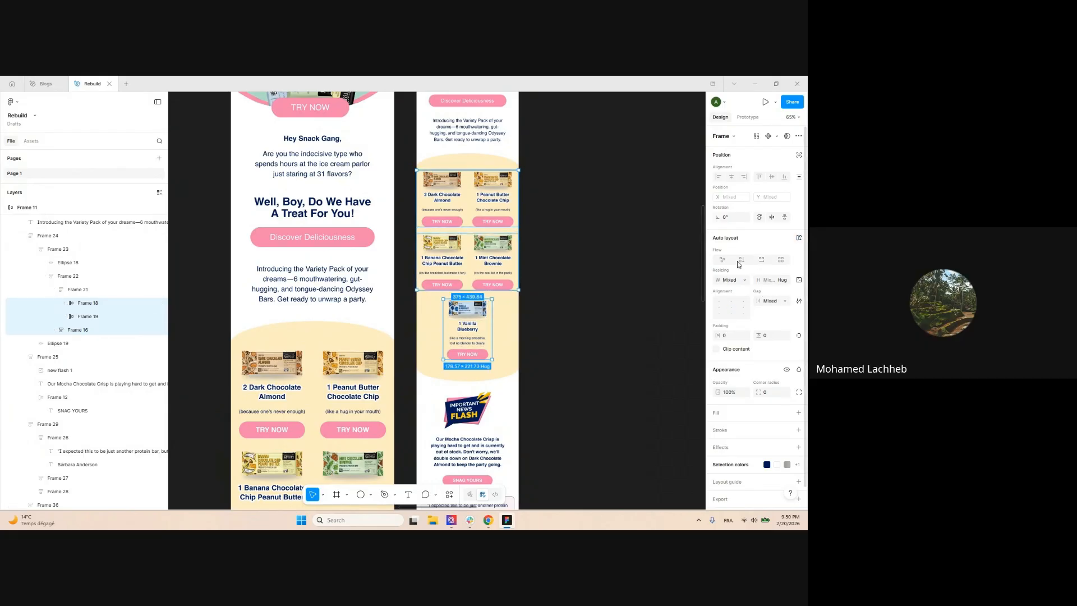
click(88, 304)
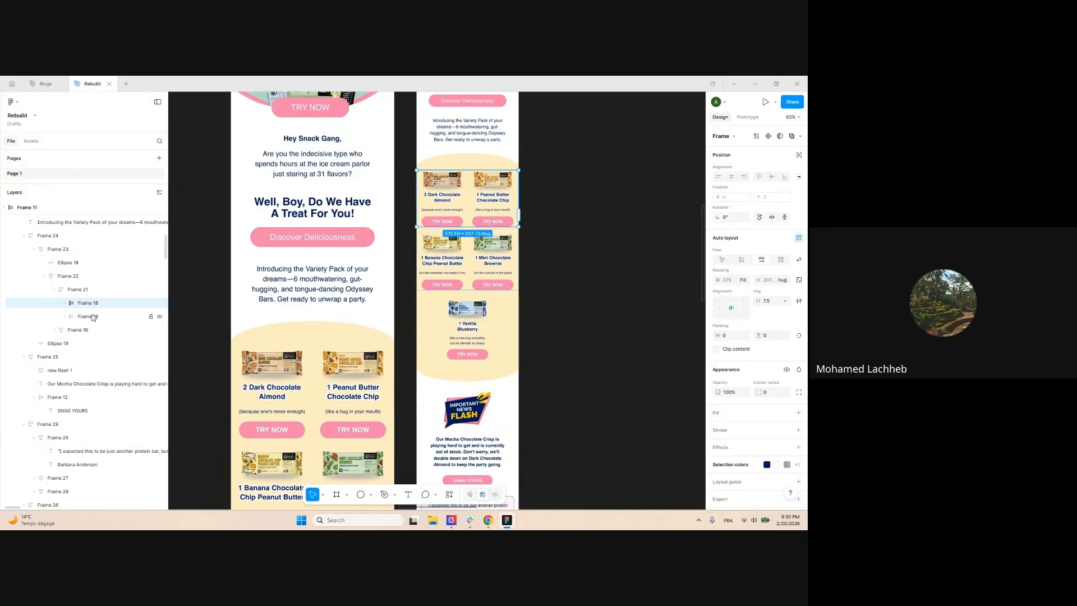
shift+click(89, 316)
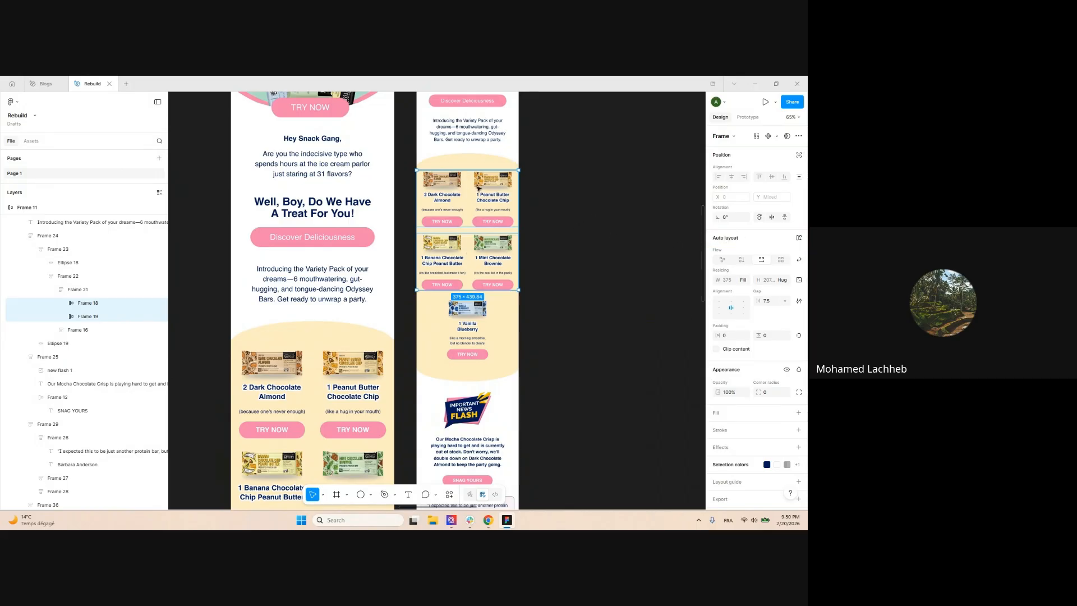
Set the rows' auto layout direction to Vertical with a 32 px gap
scroll(551, 197, up, 2)
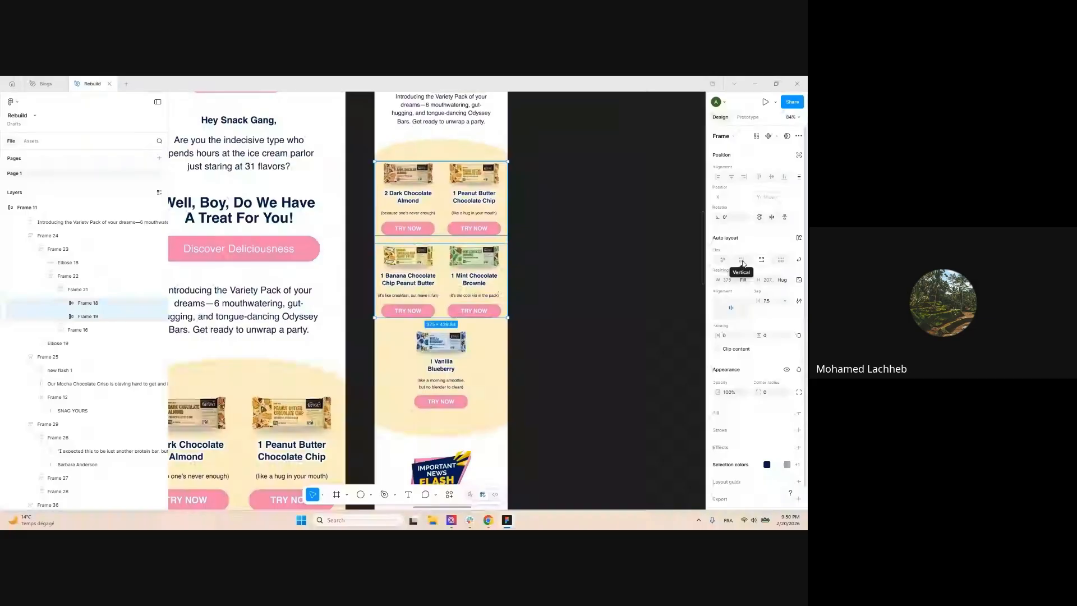
click(742, 261)
scroll(460, 219, down, 3)
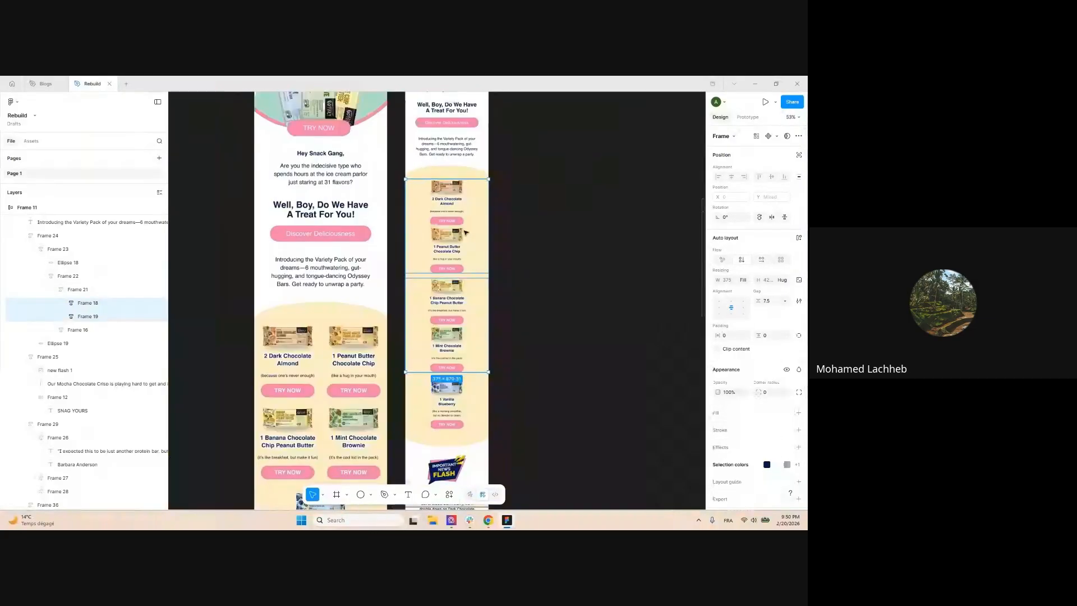
scroll(440, 237, down, 3)
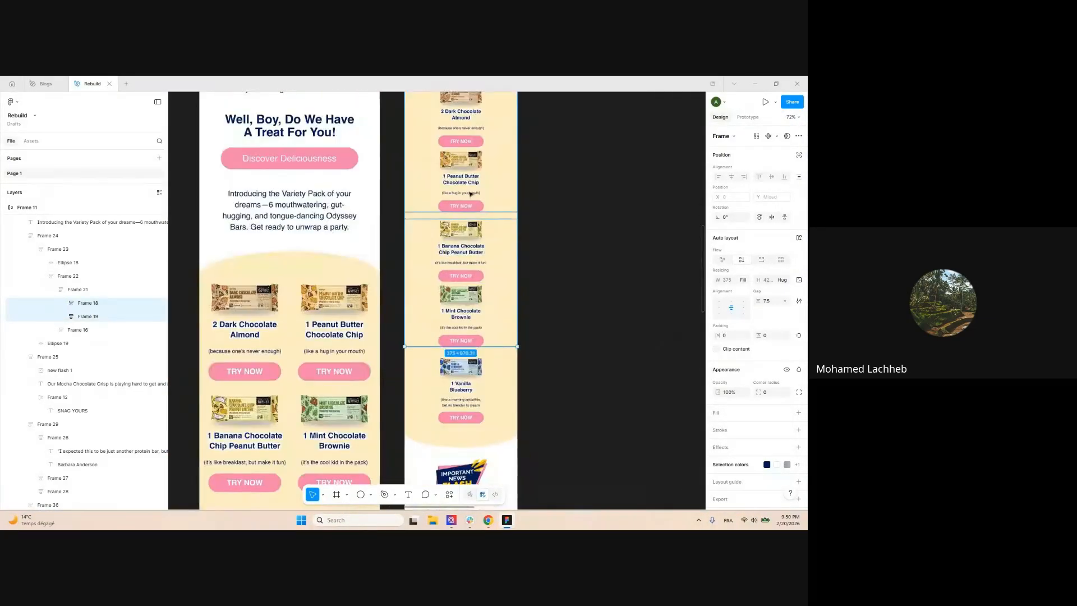
scroll(505, 252, down, 2)
drag(756, 301, 777, 301)
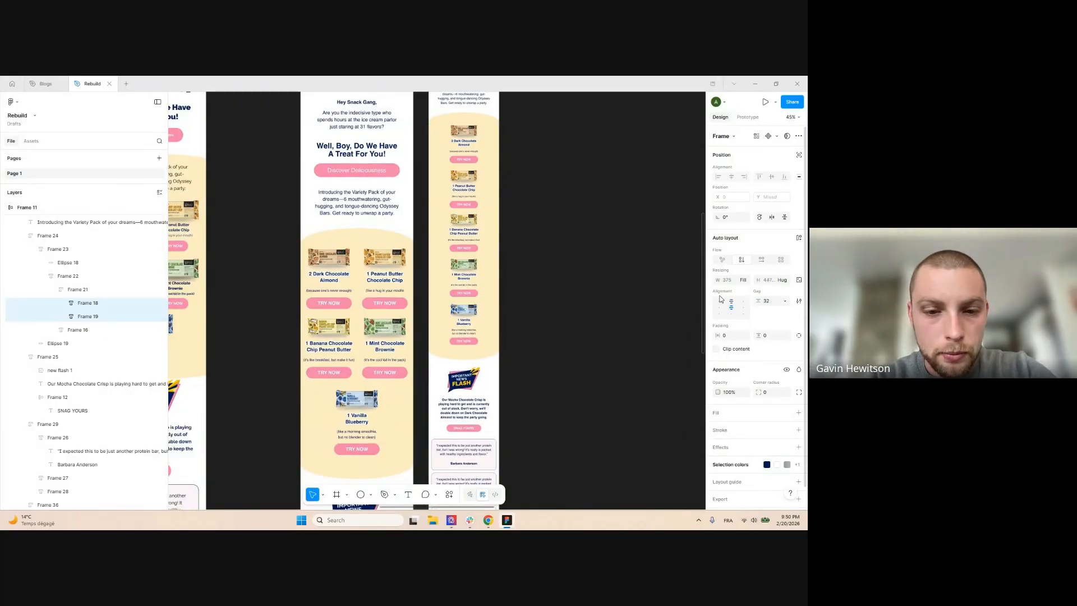
Clear the selection and zoom in to check the single-column card stack
scroll(570, 182, up, 3)
scroll(569, 182, down, 4)
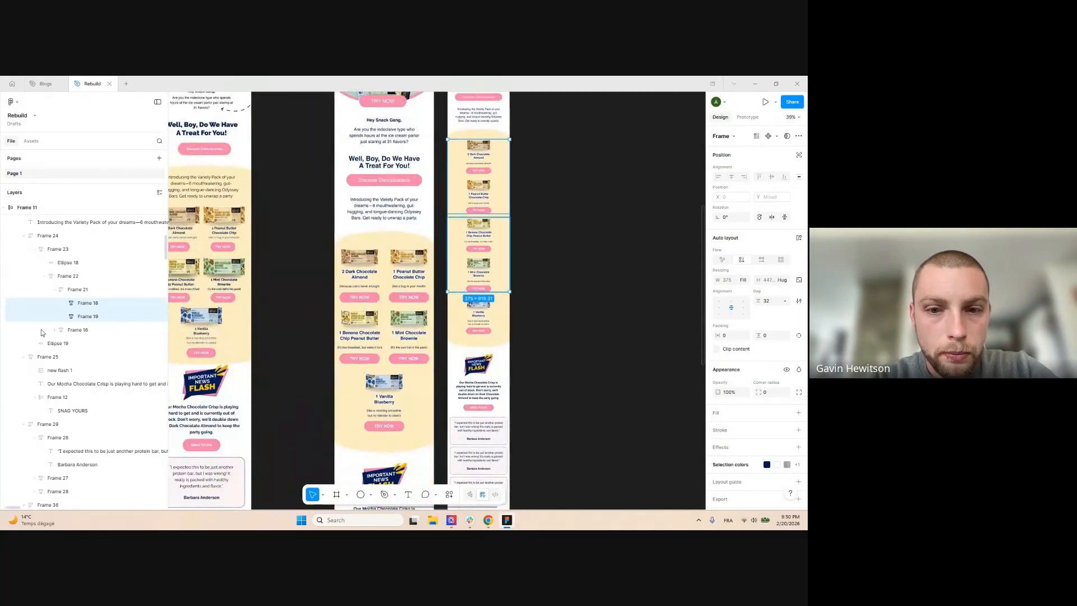
scroll(563, 286, down, 1)
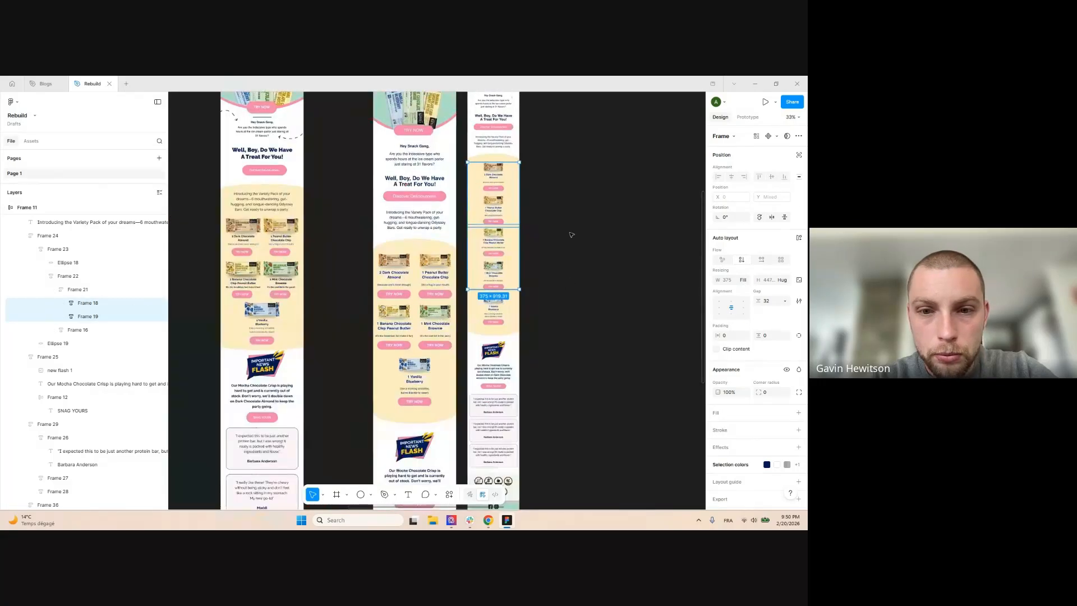
click(564, 225)
scroll(576, 219, down, 4)
scroll(567, 221, up, 10)
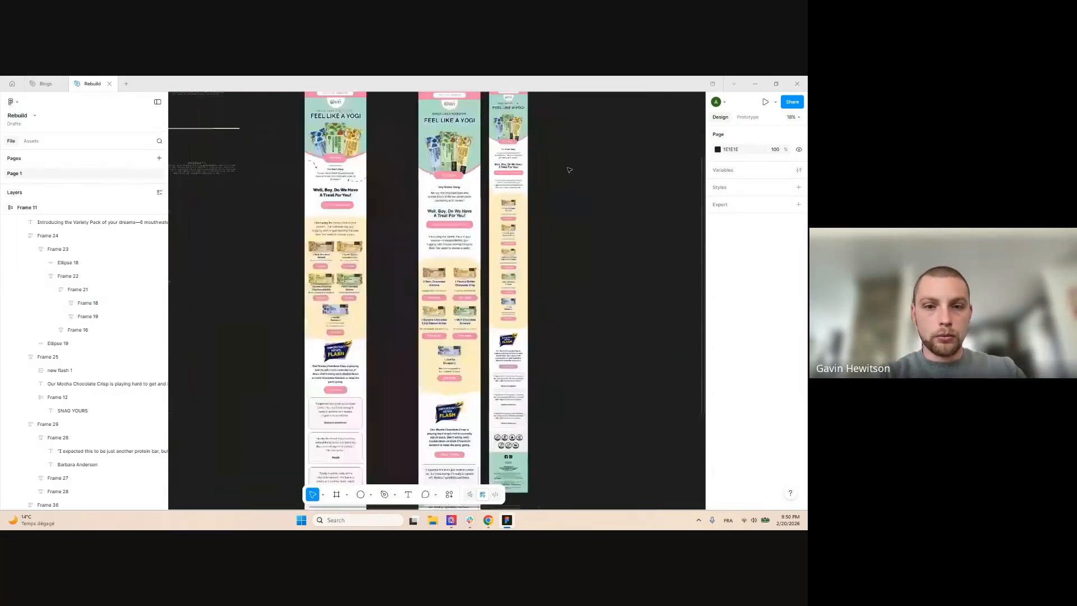
scroll(505, 221, down, 2)
scroll(479, 210, up, 3)
drag(518, 157, 598, 271)
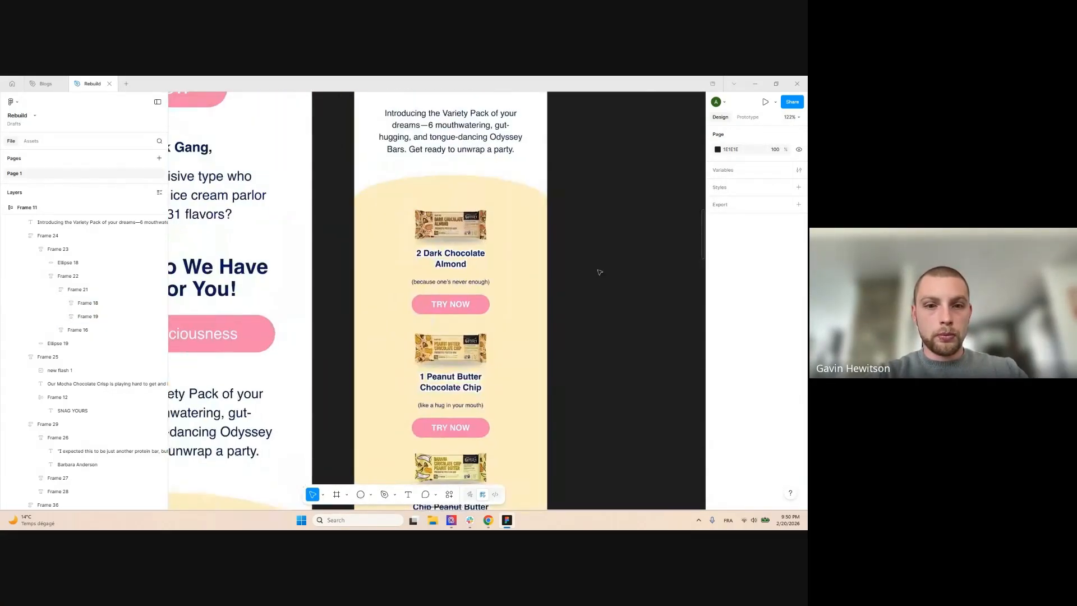
scroll(443, 237, down, 3)
Select the taglines of the Dark Chocolate, banana, Mint Chocolate Brownie and Vanilla Blueberry cards
scroll(455, 238, up, 4)
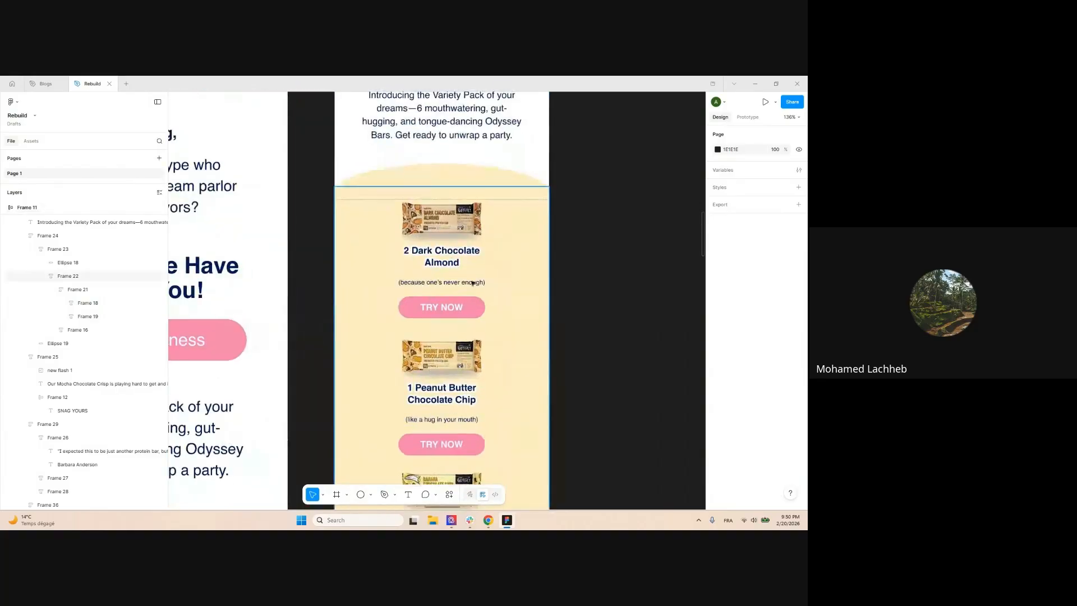
click(442, 282)
scroll(768, 373, down, 1)
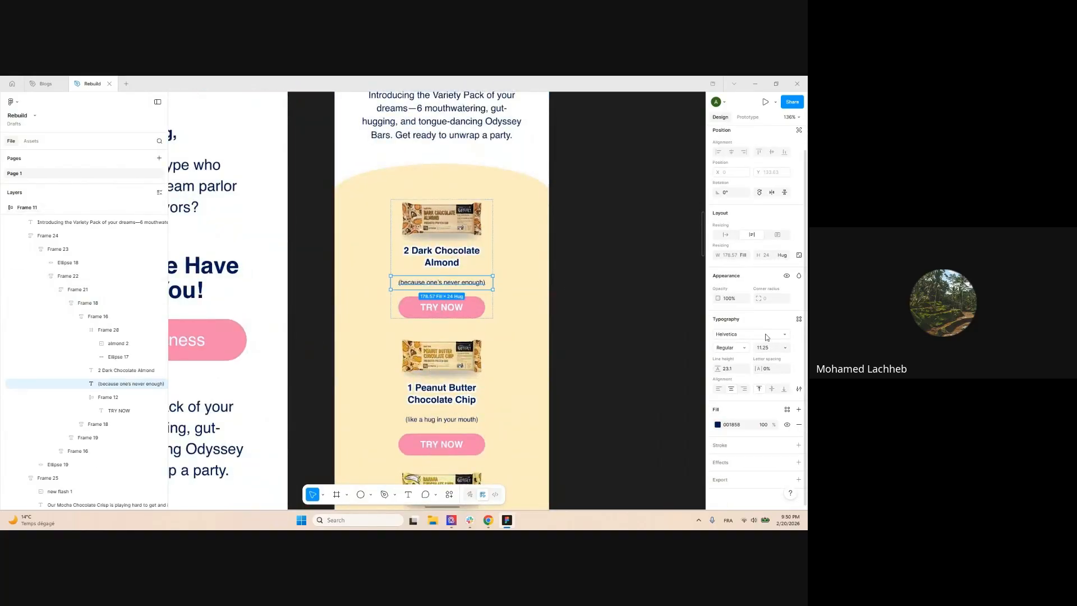
scroll(597, 272, down, 2)
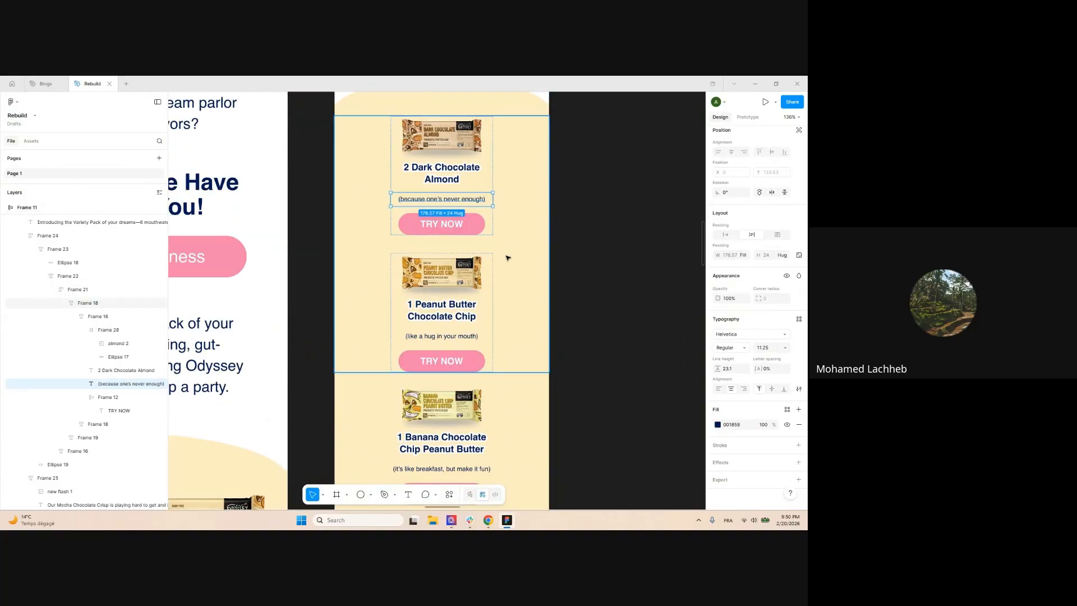
click(441, 336)
scroll(456, 202, down, 3)
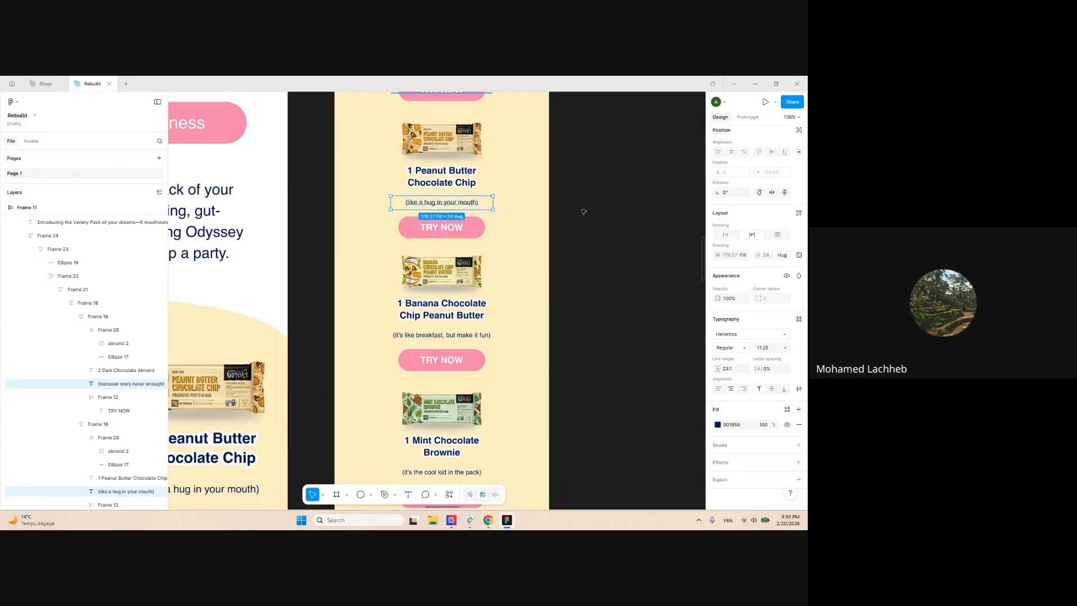
shift+click(441, 284)
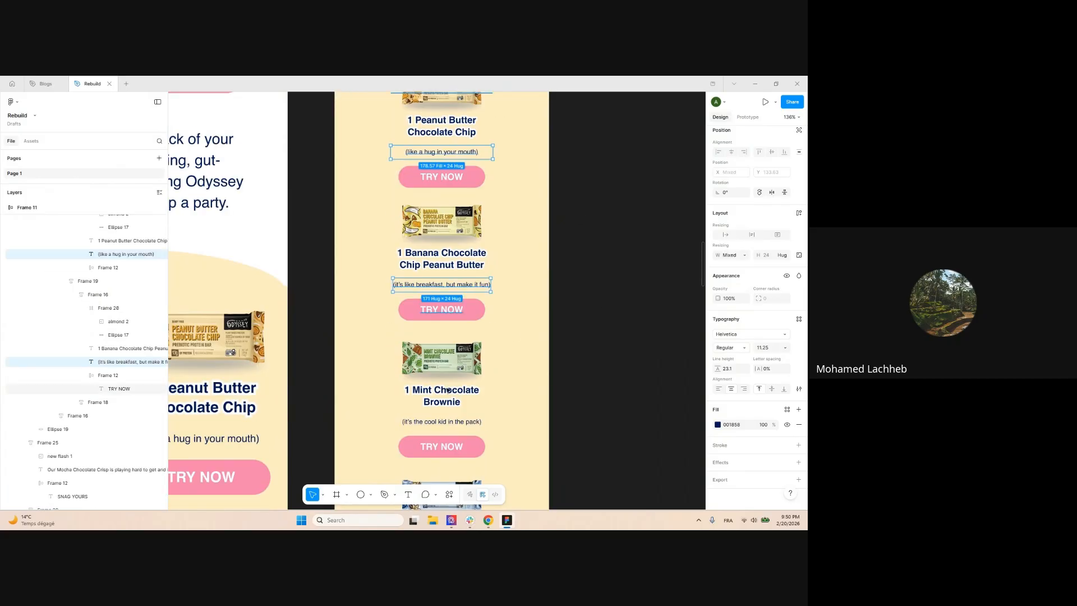
click(464, 421)
scroll(464, 421, down, 4)
shift+click(442, 329)
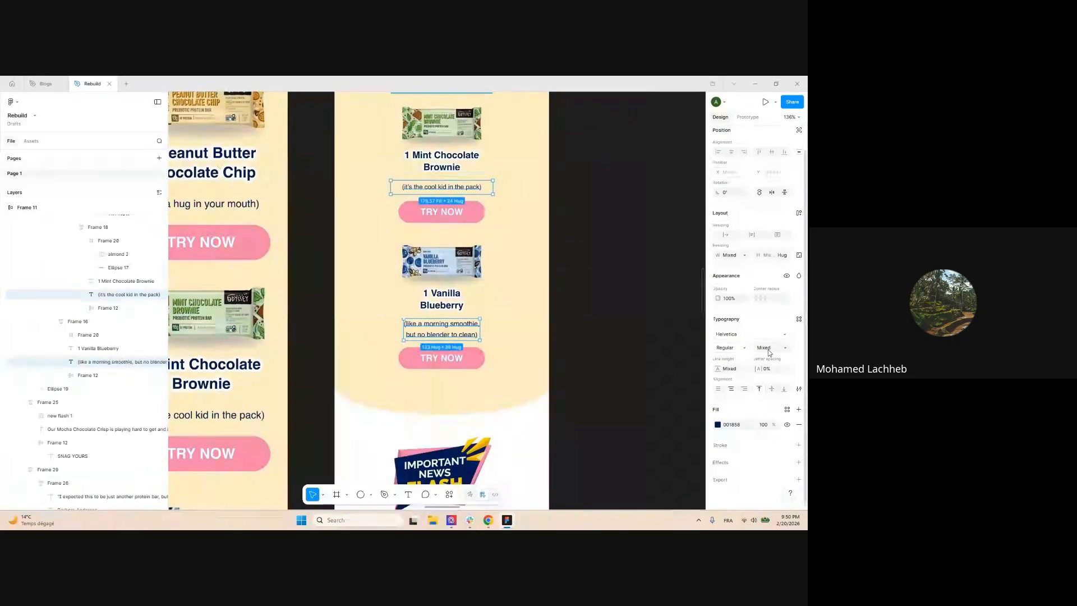
Give the taglines 16 px font size, 24 line height and Hug width
key(Return)
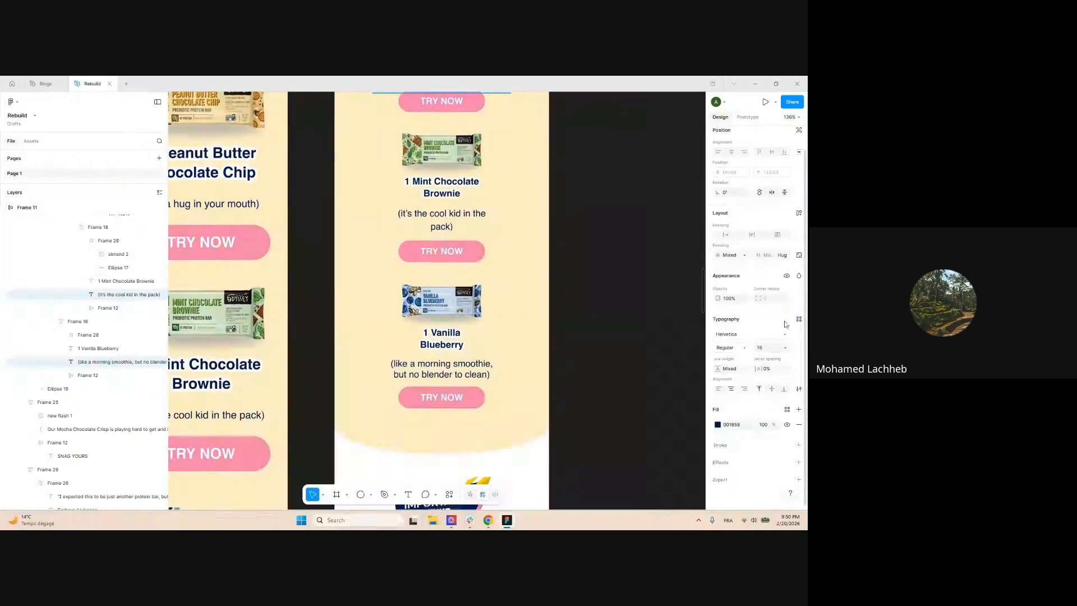
click(734, 370)
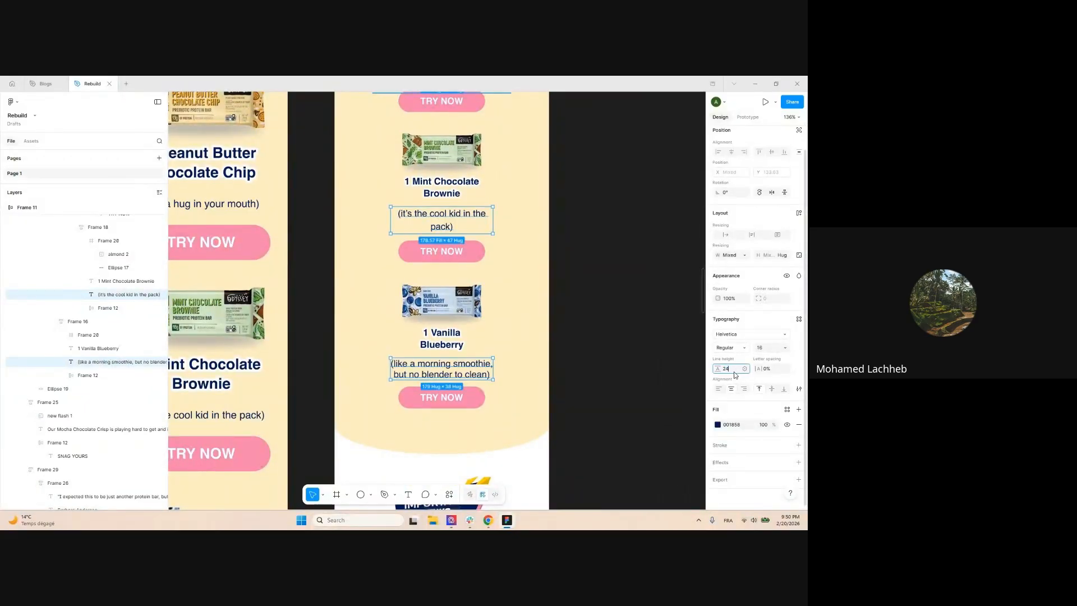
key(Return)
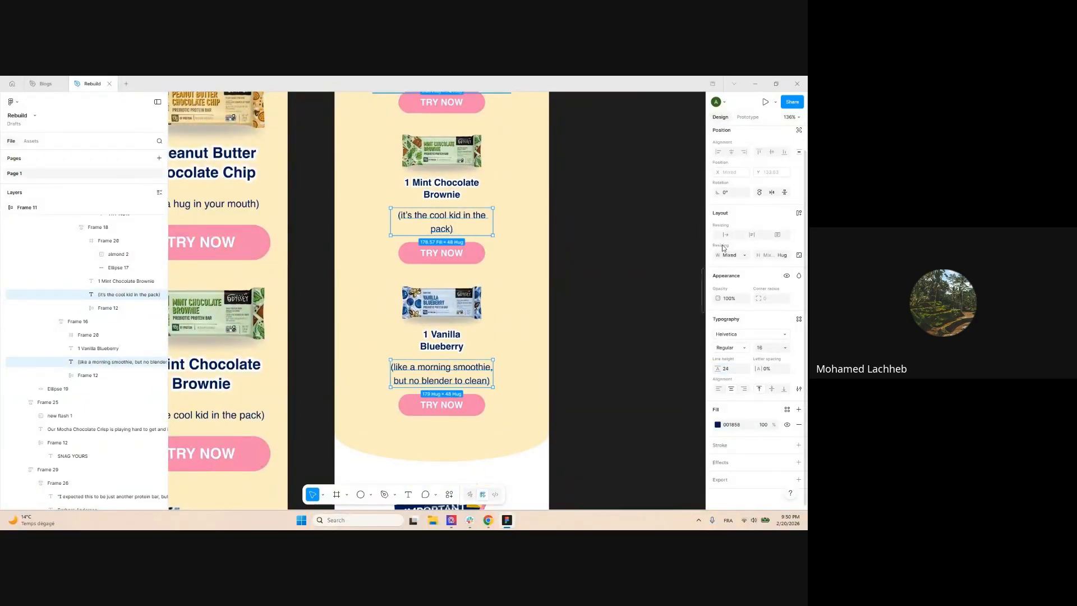
click(728, 236)
click(604, 287)
scroll(601, 288, down, 3)
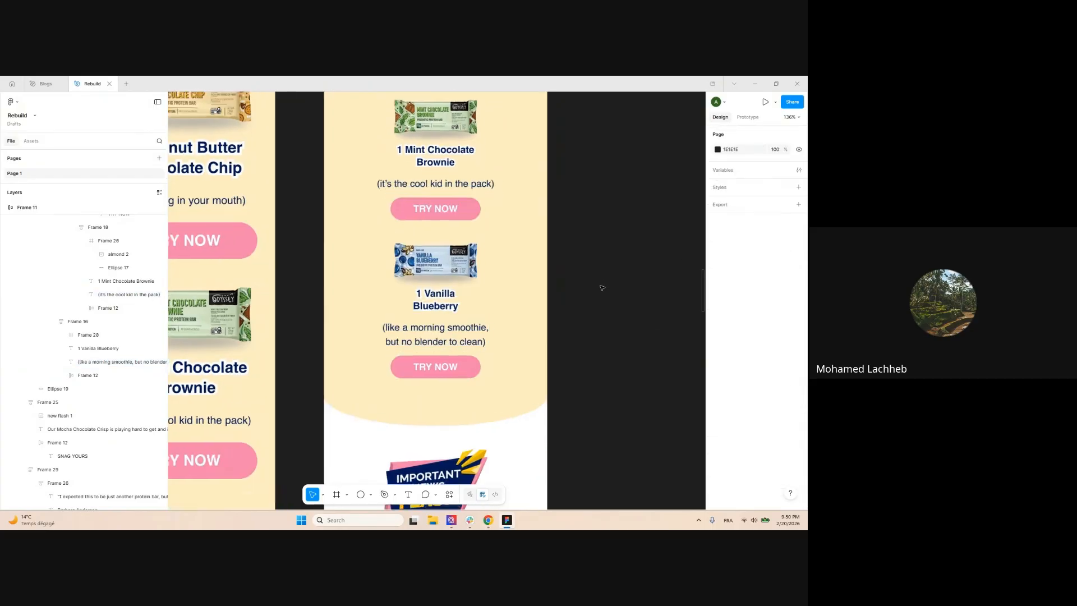
scroll(602, 302, up, 4)
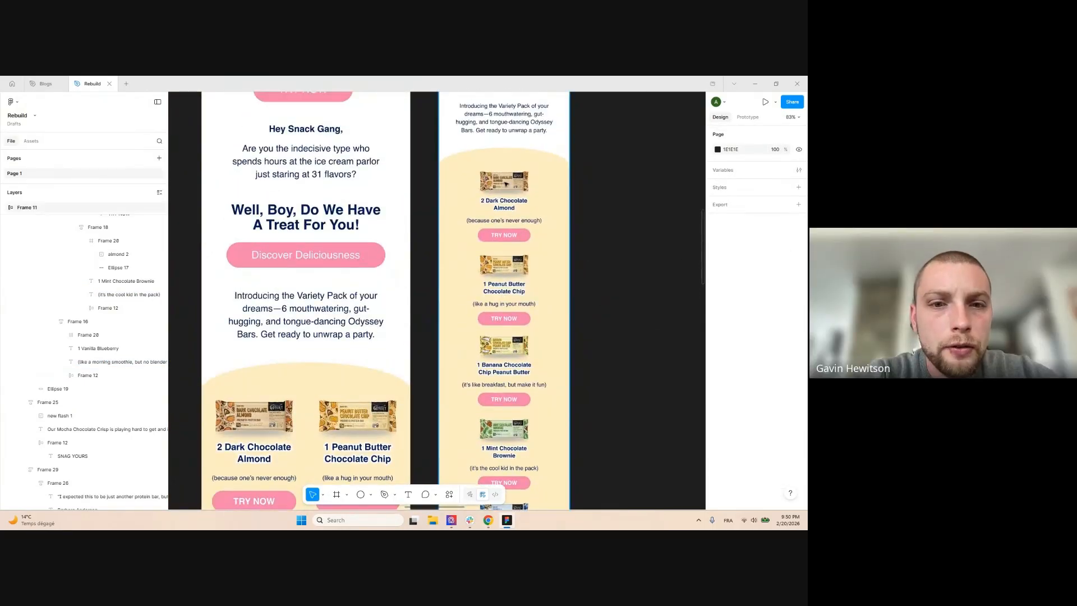
Select the Dark Chocolate Almond card's image frame and collapse the card groups in Layers
click(507, 180)
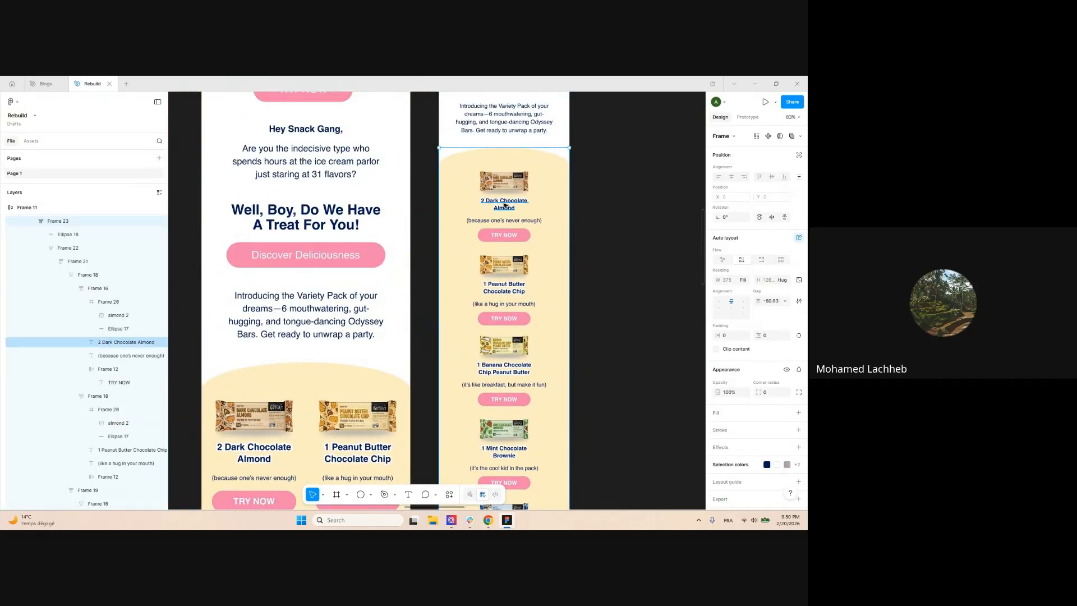
ctrl+click(505, 205)
click(619, 253)
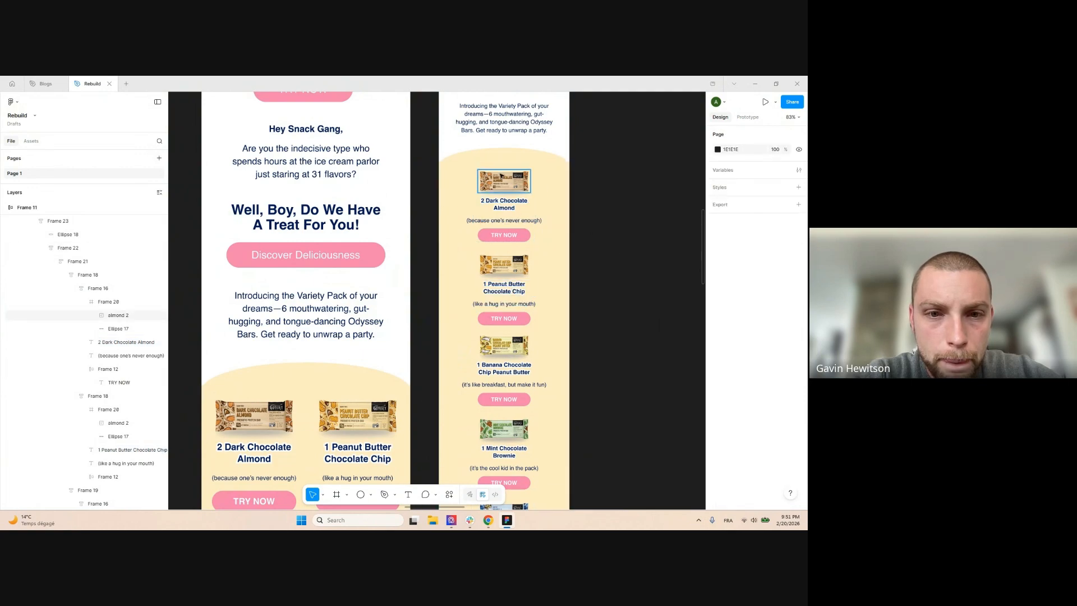
ctrl+click(504, 181)
click(85, 302)
click(103, 302)
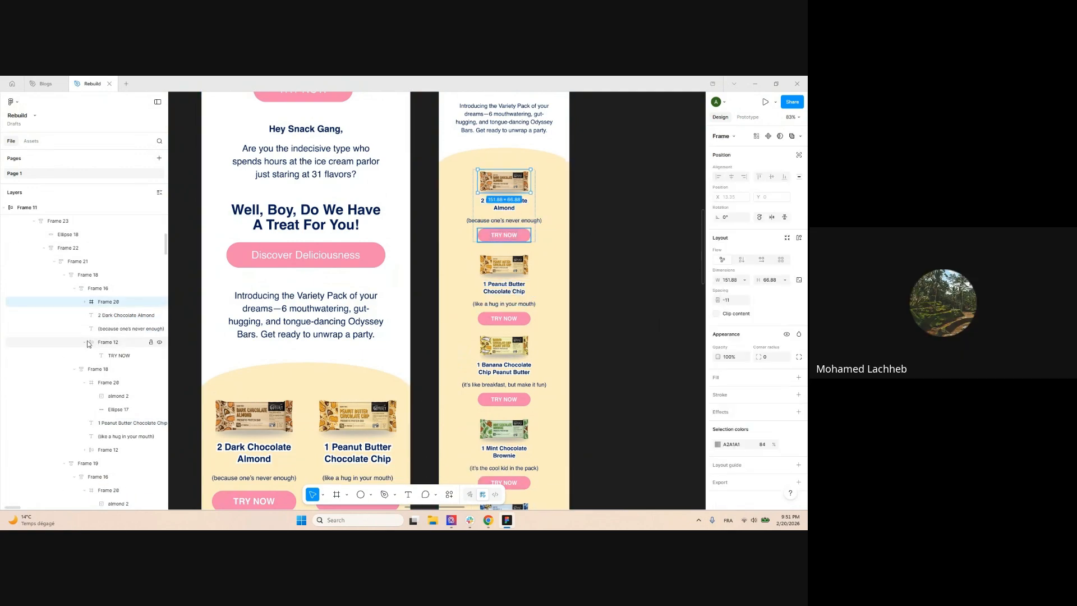
click(84, 342)
click(85, 369)
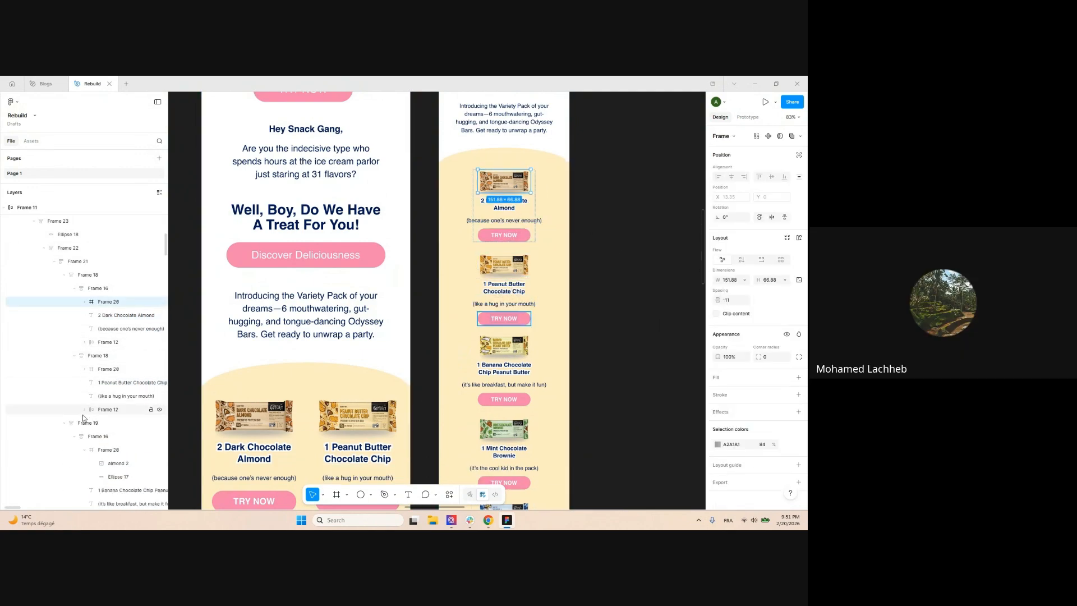
click(84, 450)
scroll(96, 469, down, 1)
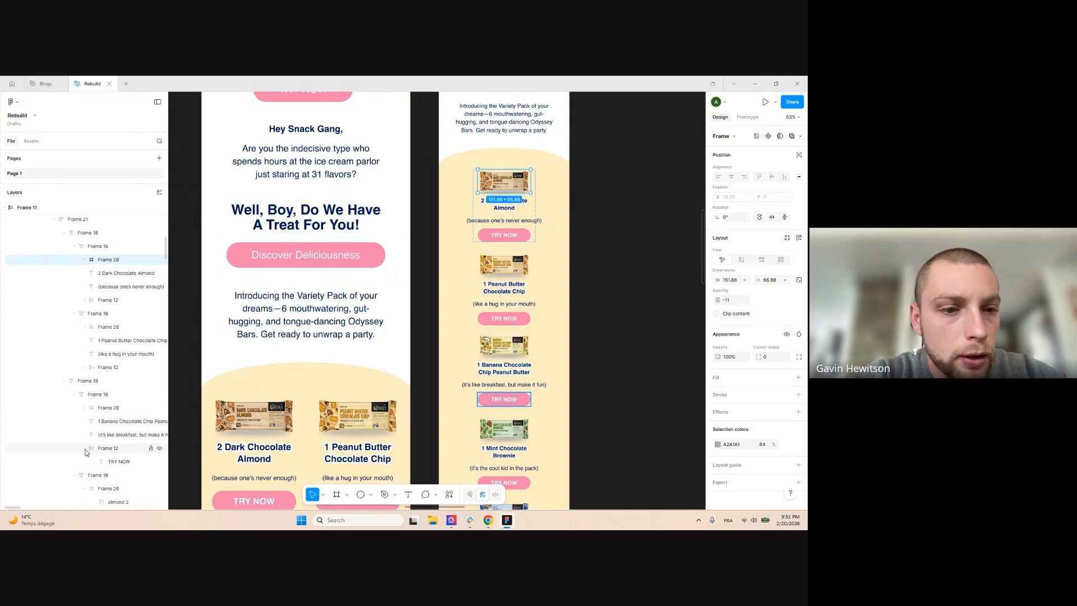
click(85, 449)
click(85, 473)
scroll(84, 477, down, 3)
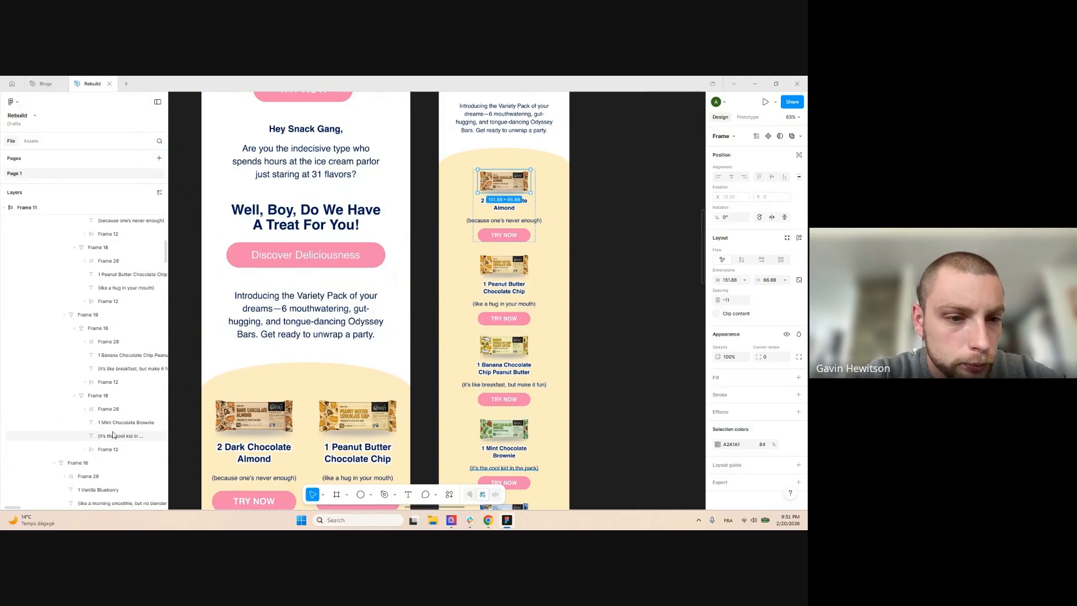
Add the Vanilla Blueberry, banana and peanut butter bar images to the selection
click(88, 418)
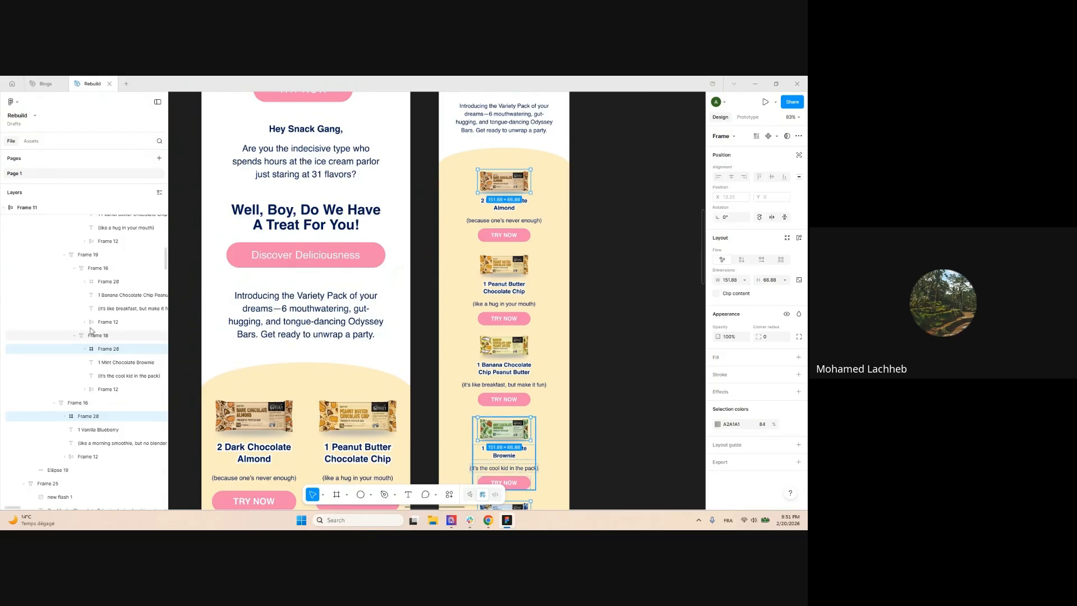
shift+click(108, 281)
scroll(123, 303, up, 1)
scroll(123, 306, up, 1)
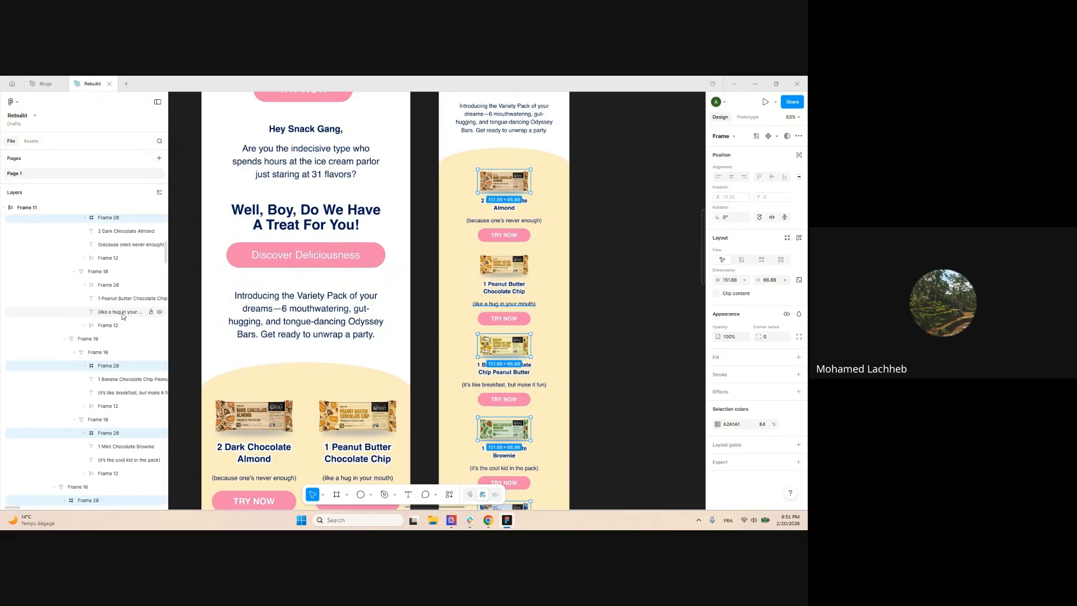
shift+click(108, 285)
scroll(476, 181, down, 2)
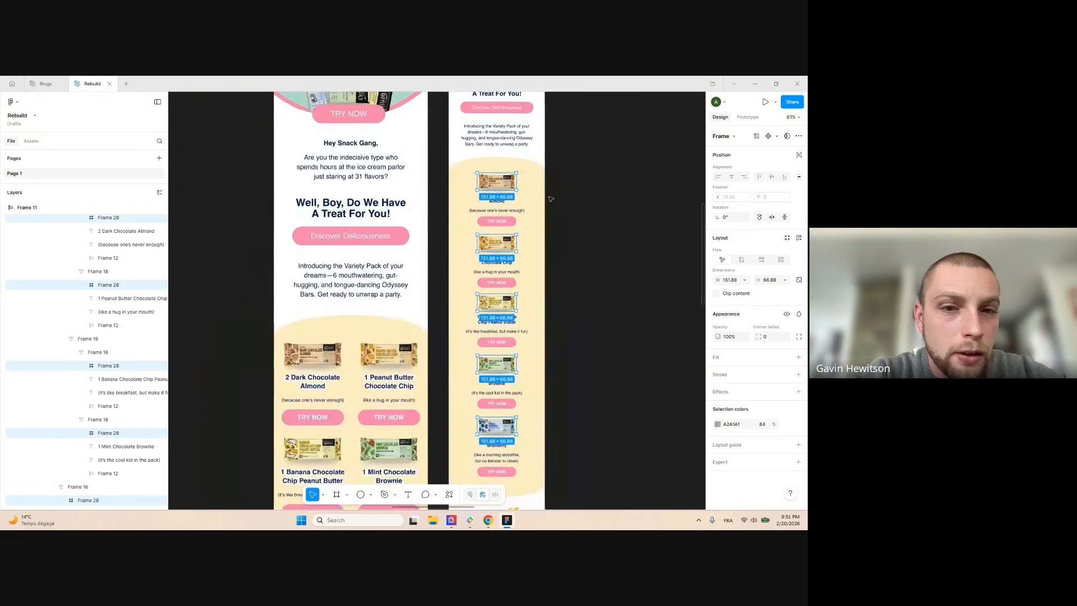
scroll(590, 170, up, 1)
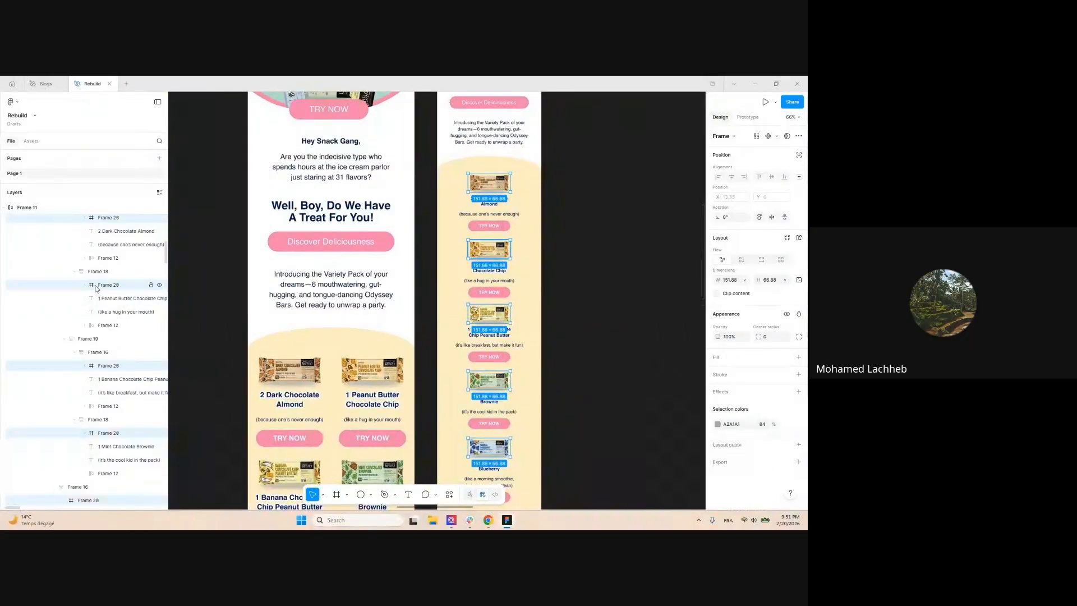
scroll(315, 226, up, 5)
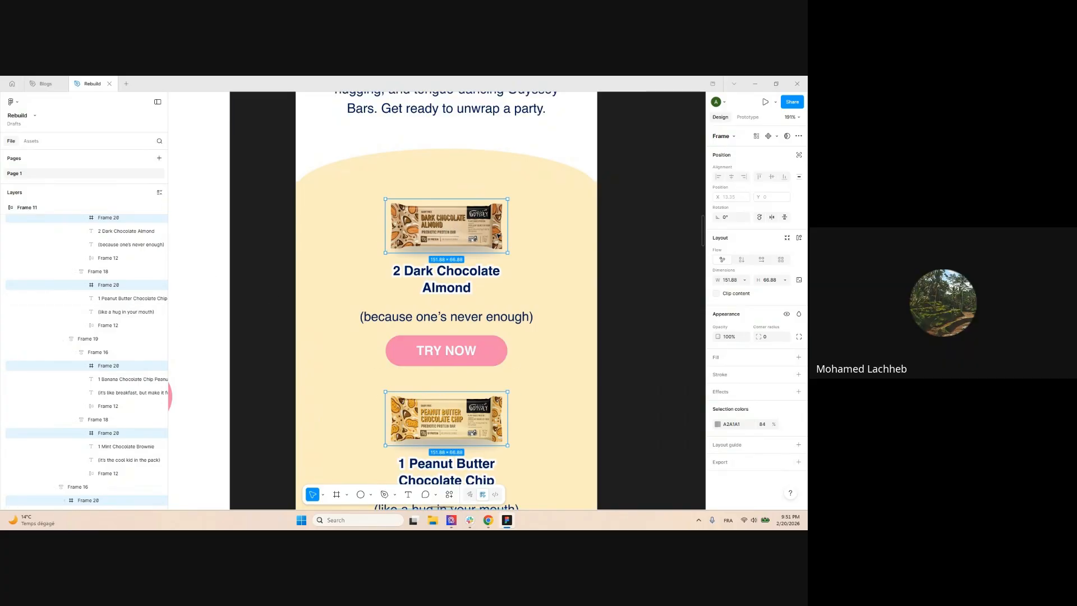
Scale the selected bar images proportionally with the Scale tool (K) to about 281 × 124
key(k)
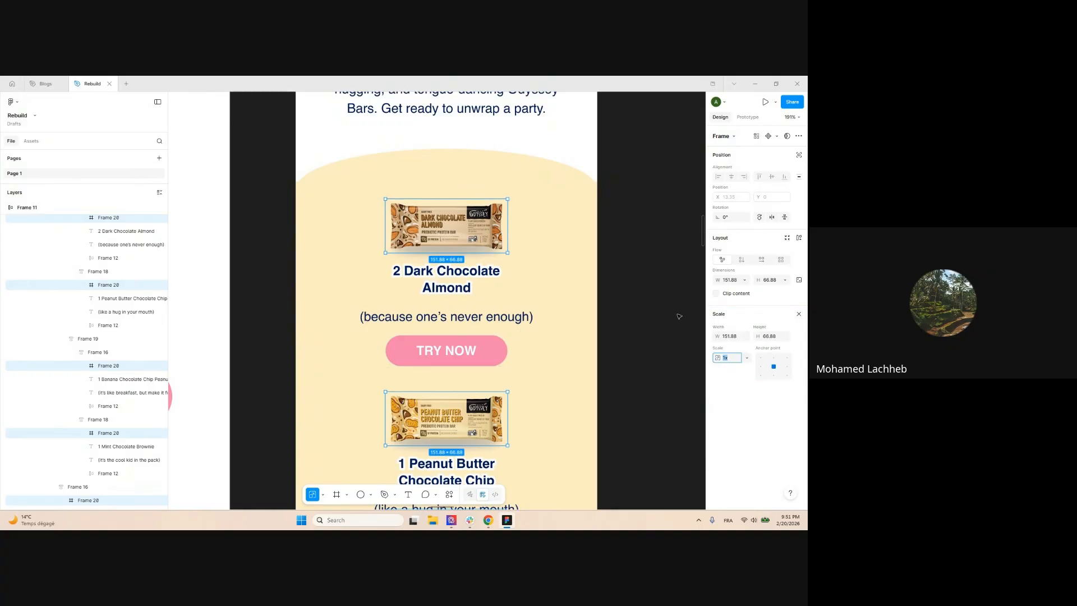
drag(508, 215, 546, 170)
scroll(546, 215, down, 4)
scroll(541, 217, down, 4)
scroll(540, 214, down, 3)
scroll(556, 153, up, 1)
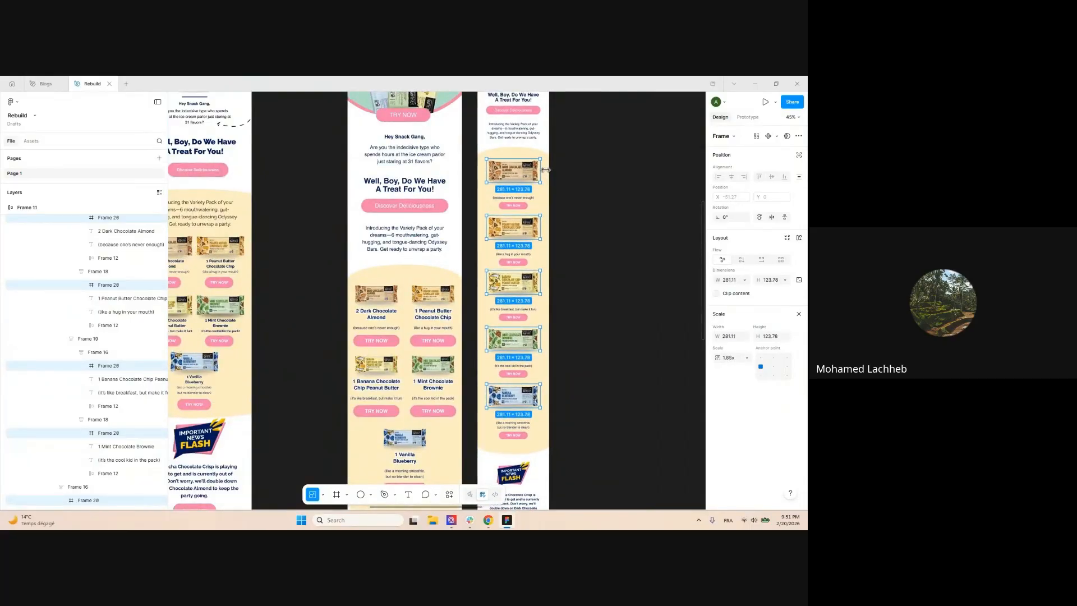
Deselect the bar images and zoom out to view all three email layouts
click(470, 181)
scroll(444, 184, down, 5)
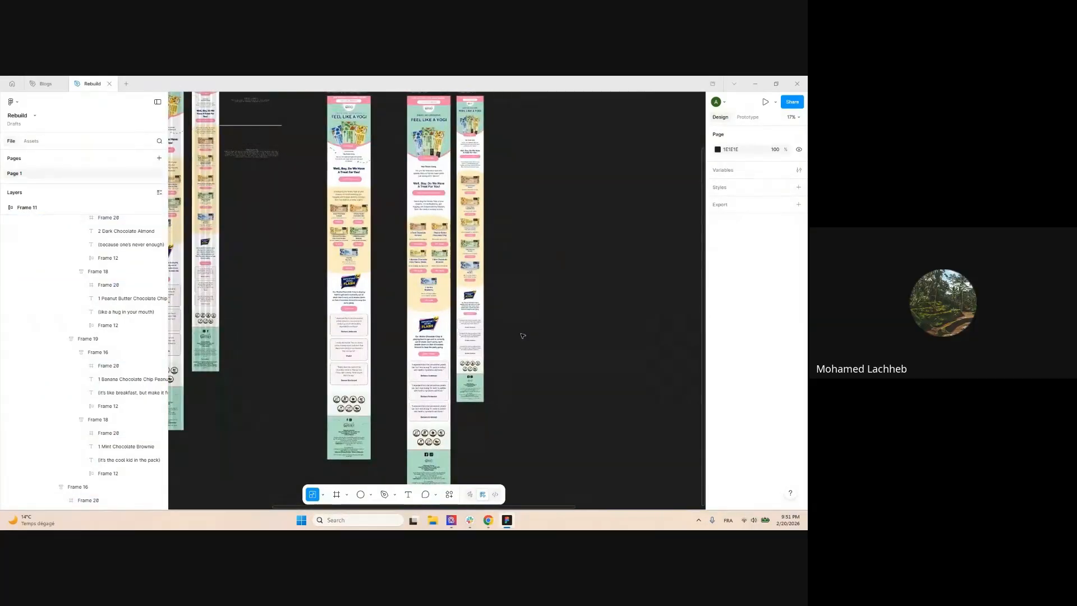
scroll(522, 333, up, 1)
scroll(532, 288, down, 2)
scroll(524, 253, up, 4)
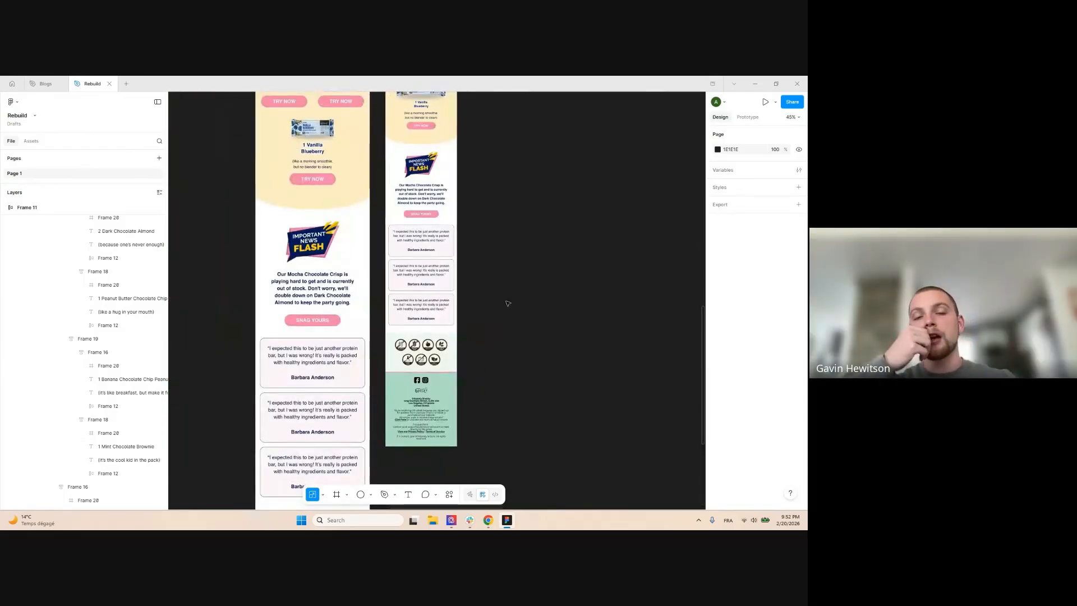
scroll(507, 299, down, 4)
scroll(514, 336, up, 4)
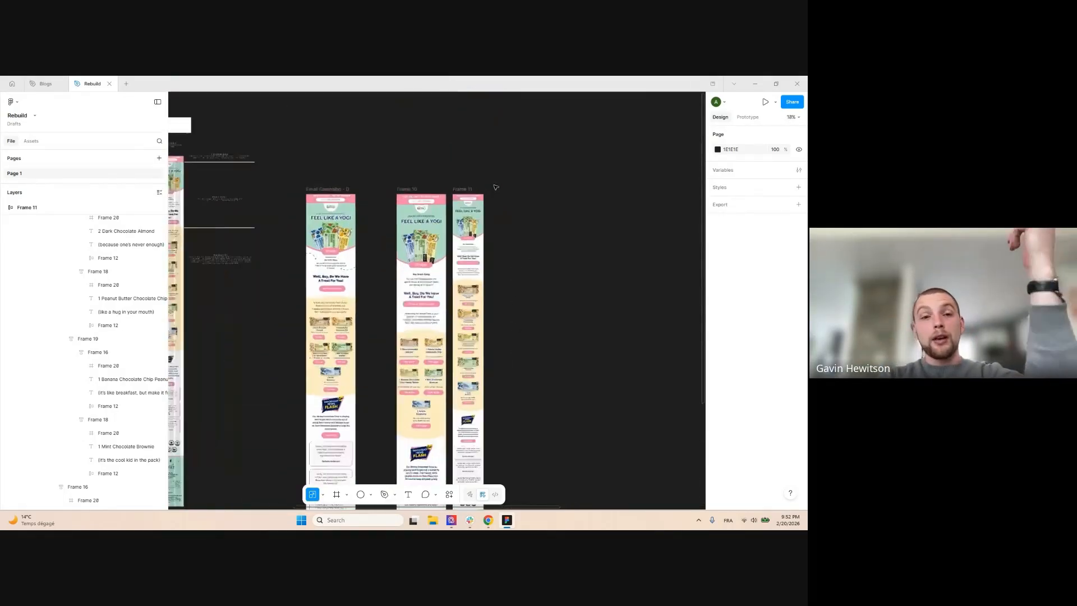
scroll(523, 204, down, 1)
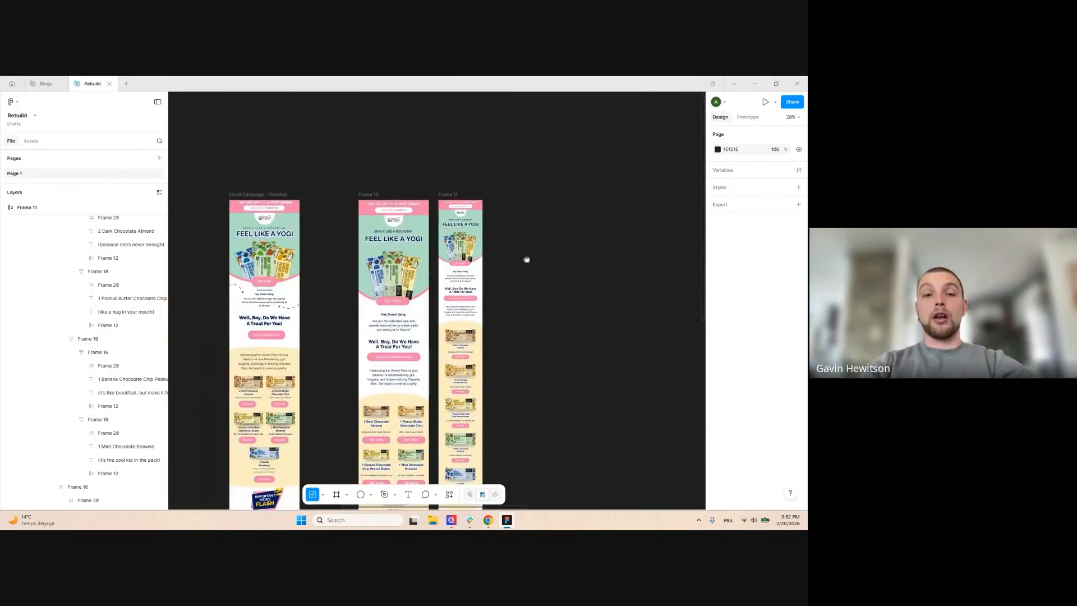
scroll(531, 247, down, 1)
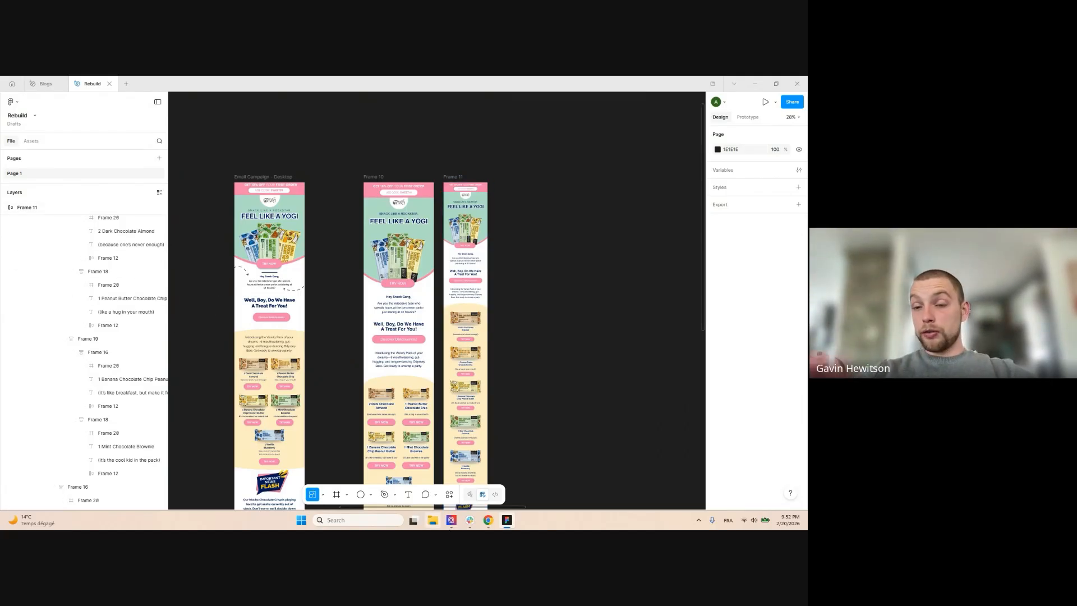
Switch to Chrome and bring up the Google Meet call tab
mouse_move(489, 519)
click(437, 474)
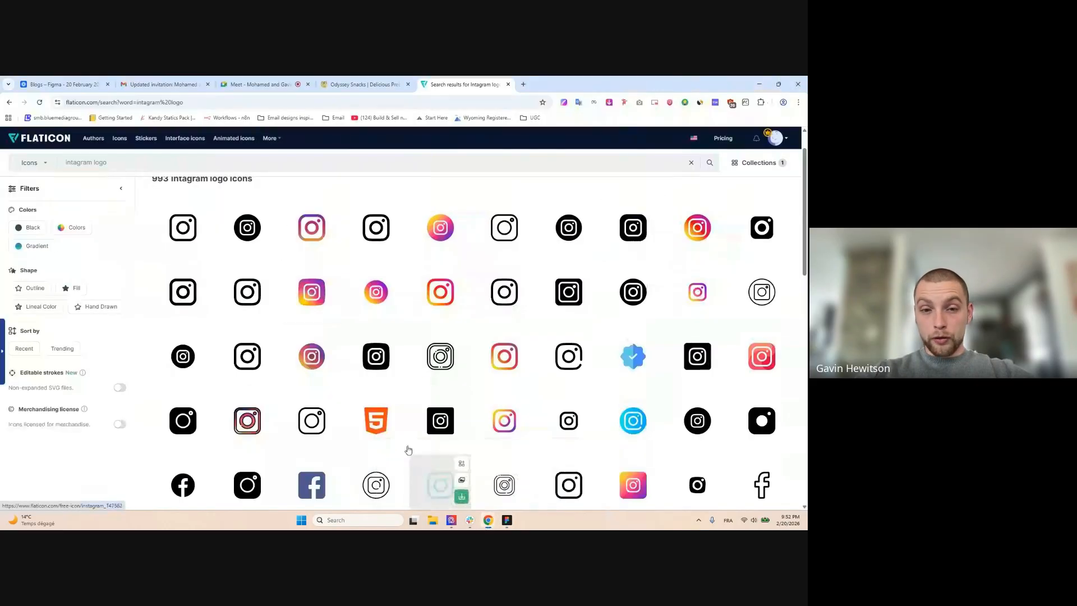
click(266, 80)
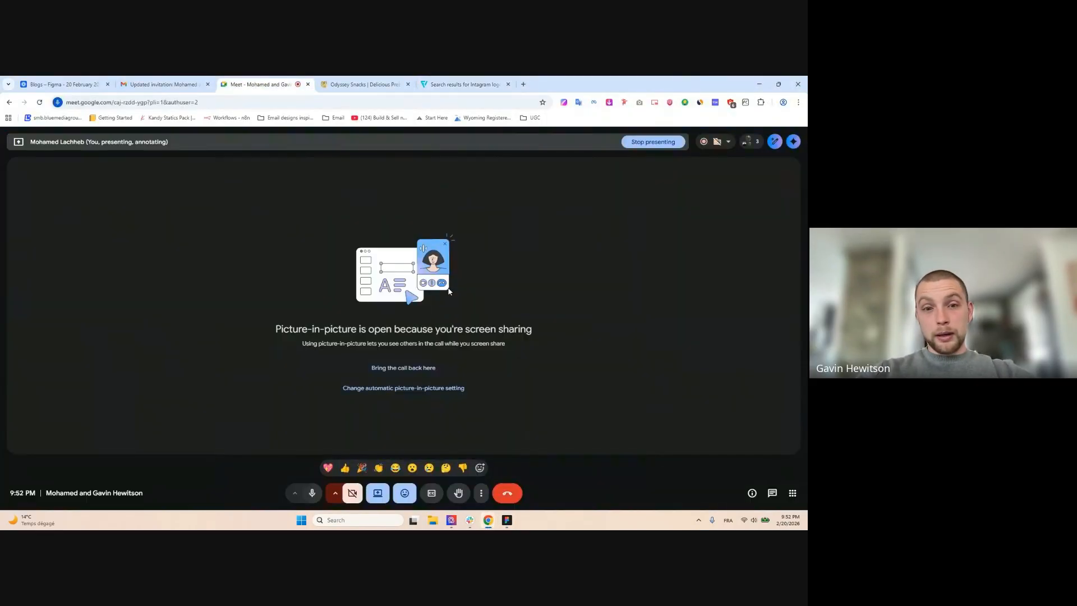